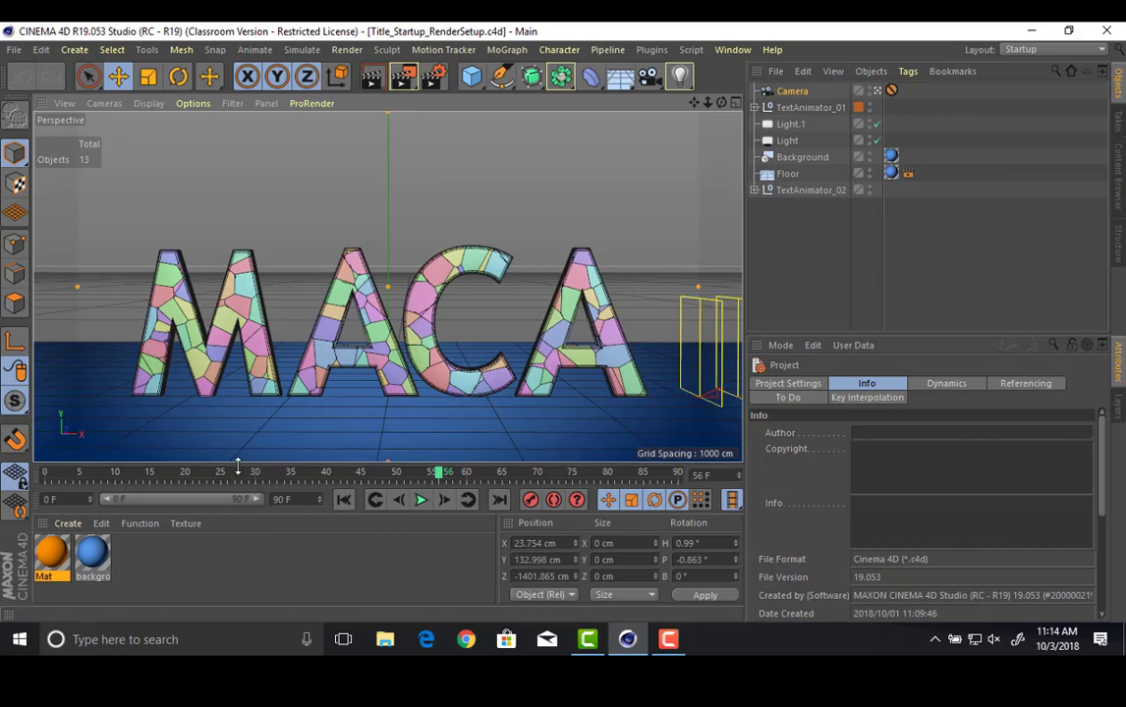
Preview the title animation and inspect the objects inside TextAnimator_01 and TextAnimator_02, including the Voronoi Fracture.
drag(235, 476, 583, 448)
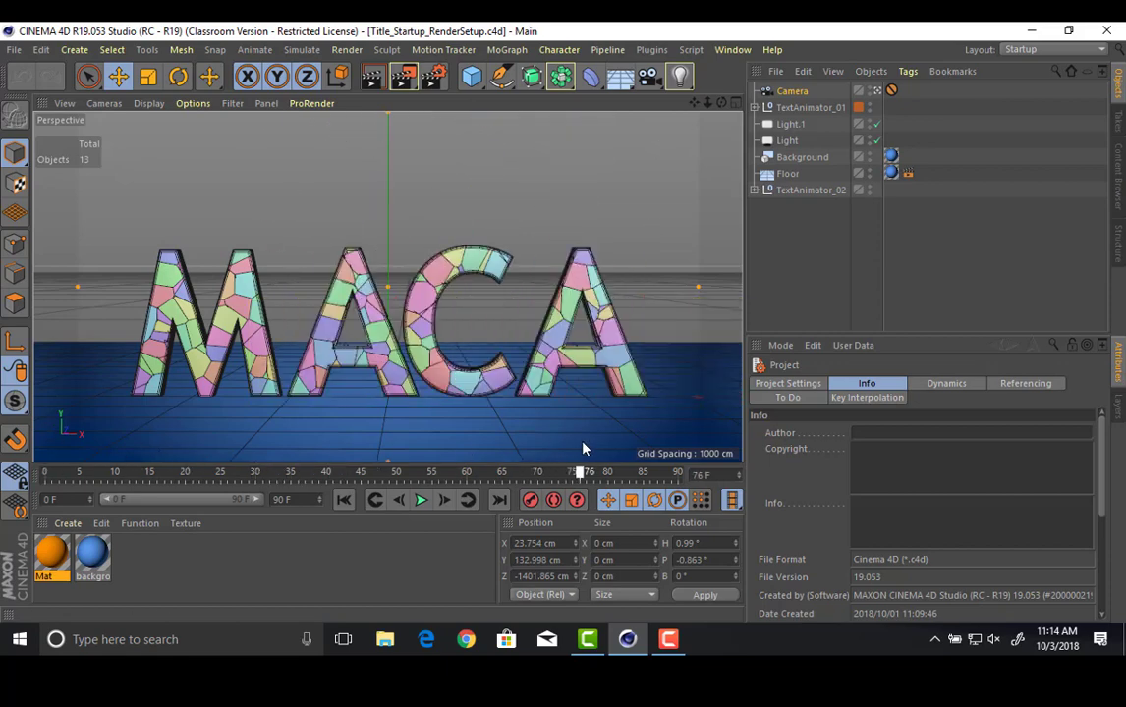
click(754, 108)
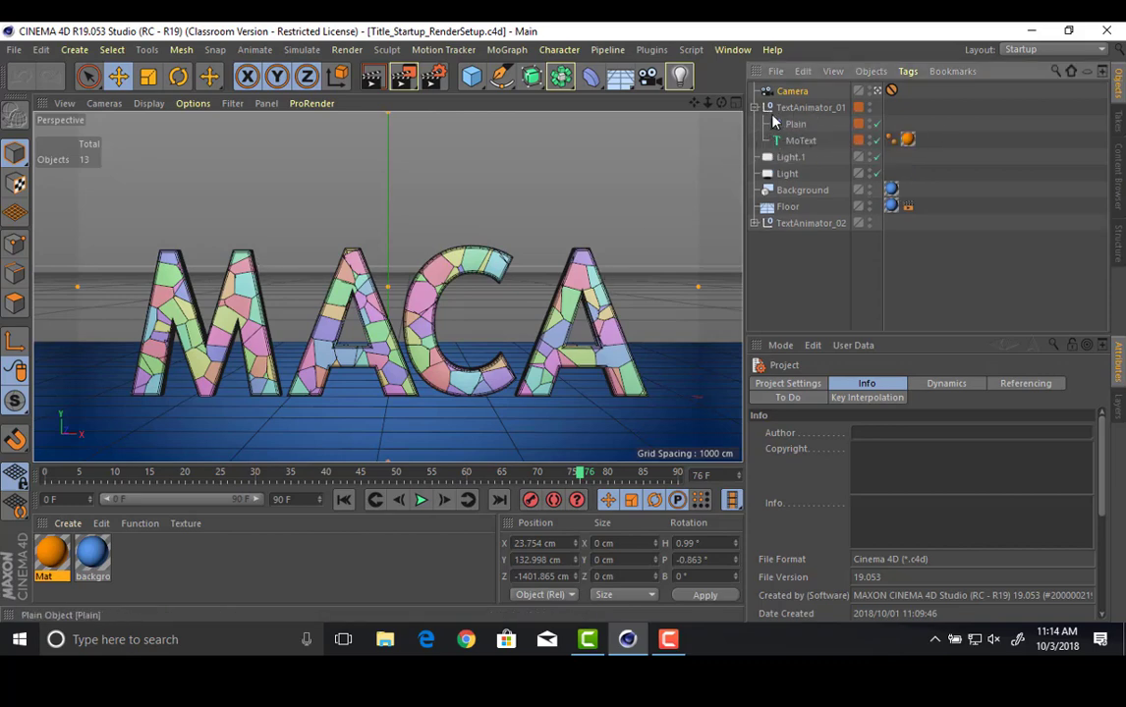
click(768, 108)
click(753, 107)
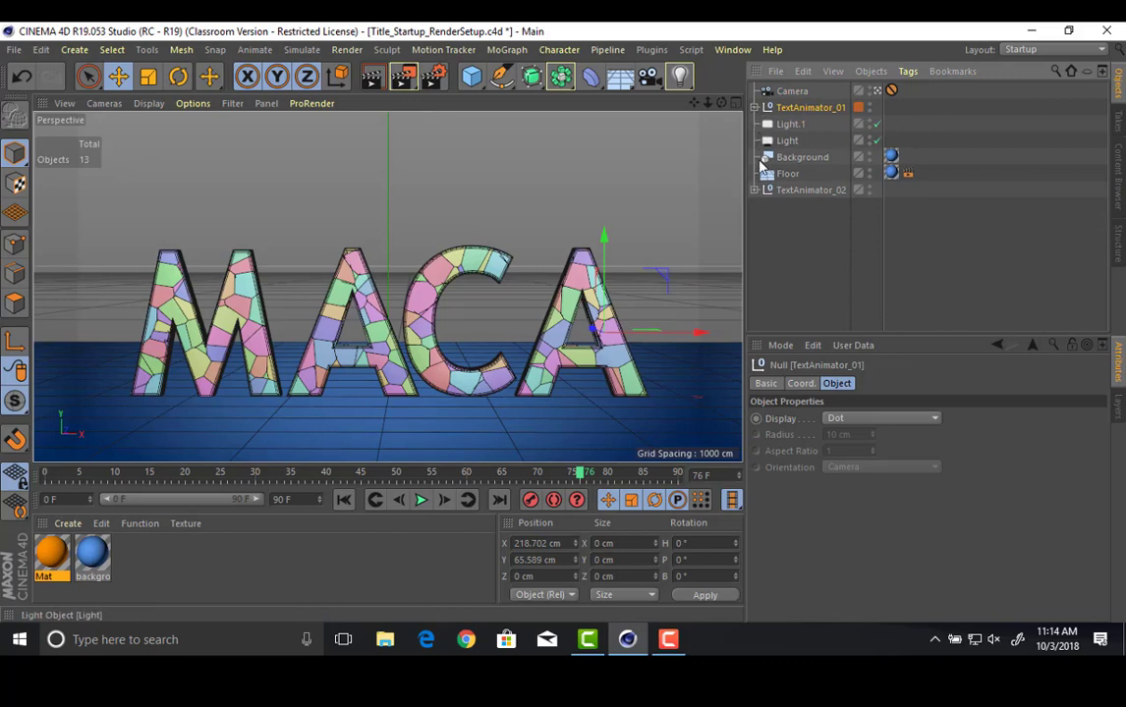
click(754, 190)
click(810, 242)
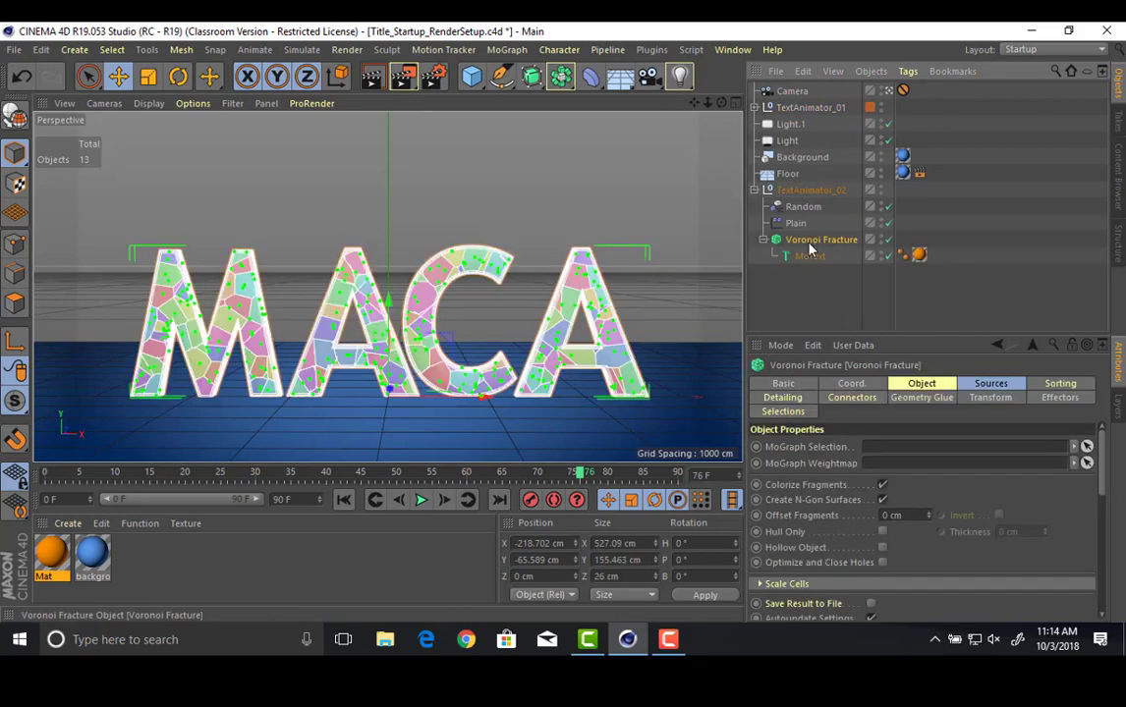
Rename the TextAnimator_02 null to VOR_TextAnimator_02.
click(797, 190)
double_click(798, 189)
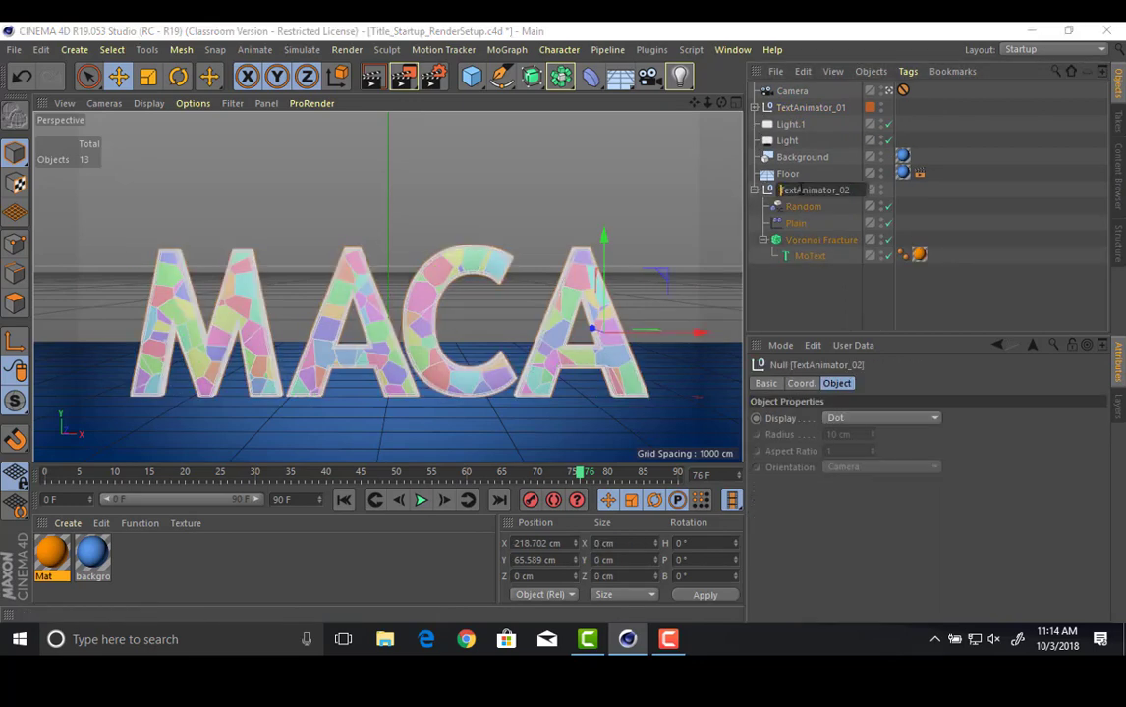
text(VOR_)
key(Return)
Set the Point Amount of the Voronoi Fracture's distribution source to 10 and preview the fractured text animation.
click(830, 241)
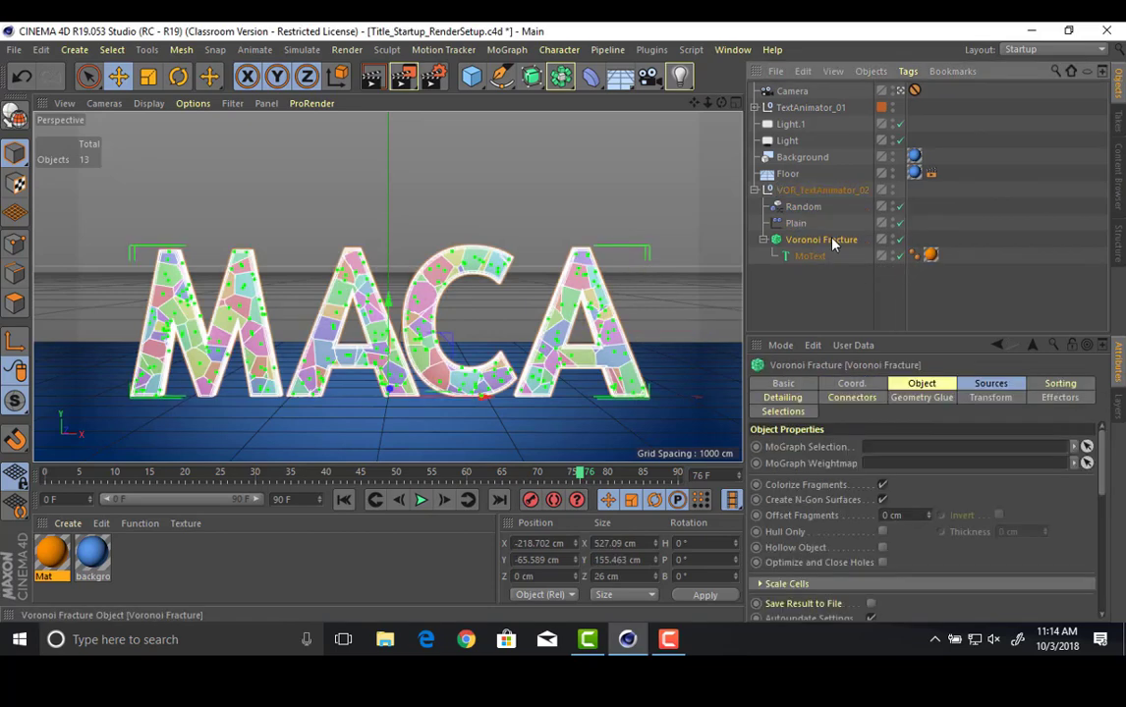
drag(803, 338, 897, 226)
click(990, 303)
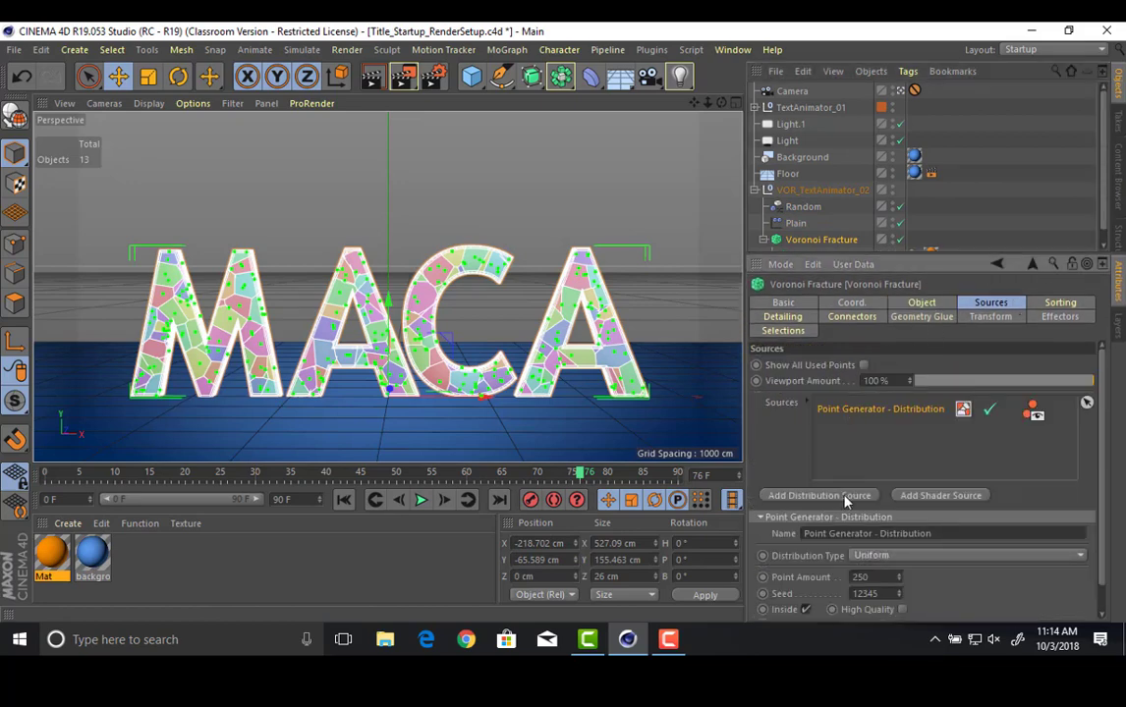
click(857, 576)
double_click(858, 577)
text(10)
key(Return)
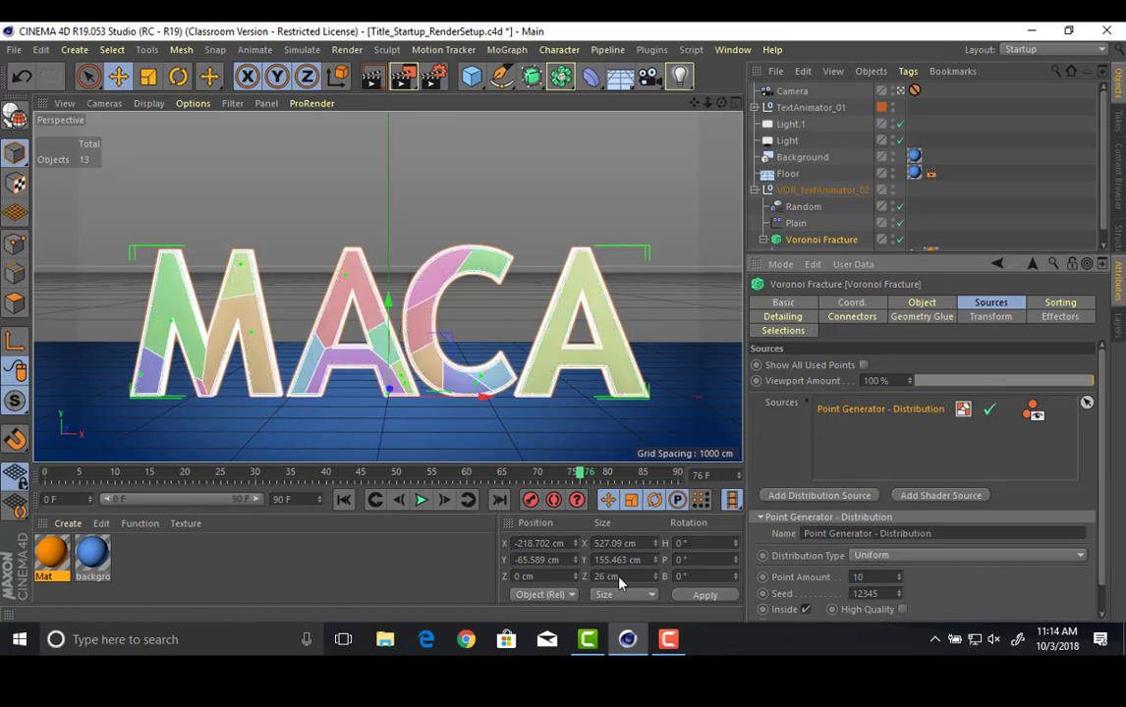
drag(368, 476, 648, 452)
Reduce the distribution source's Point Amount to 2 and preview the animation up to frame 51.
double_click(875, 576)
text(2)
key(Return)
drag(138, 480, 403, 542)
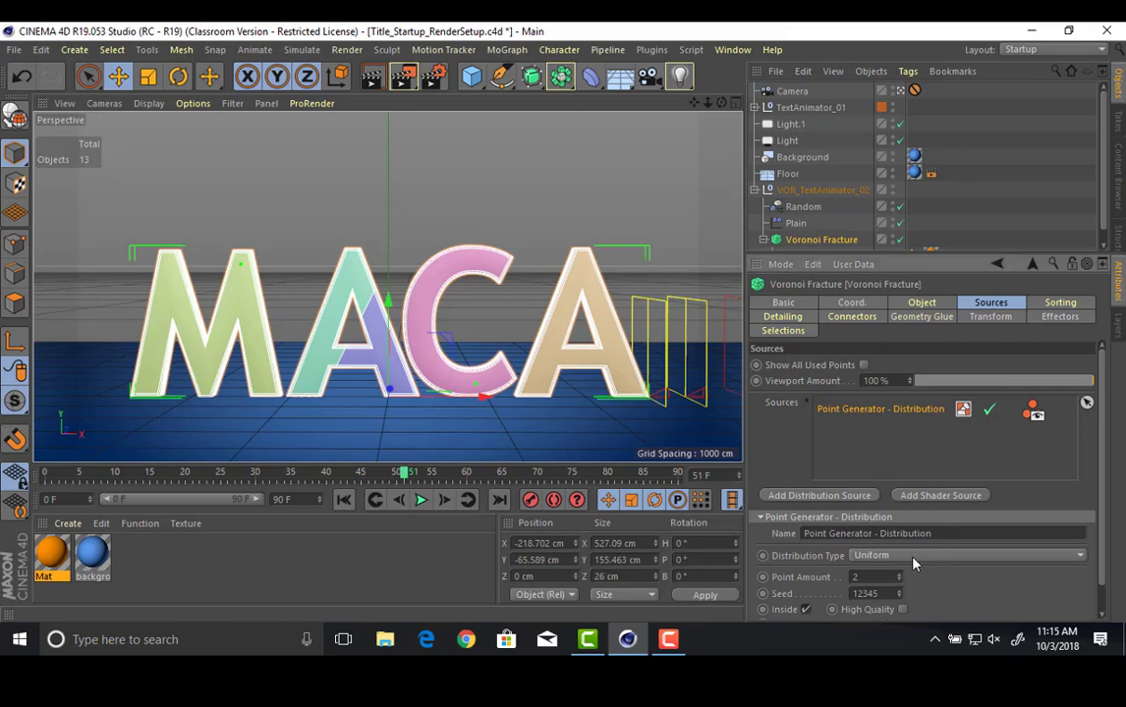
Change the point generator's Distribution Type to Normal and raise its Standard Deviation to 0.43.
scroll(943, 589, down, 1)
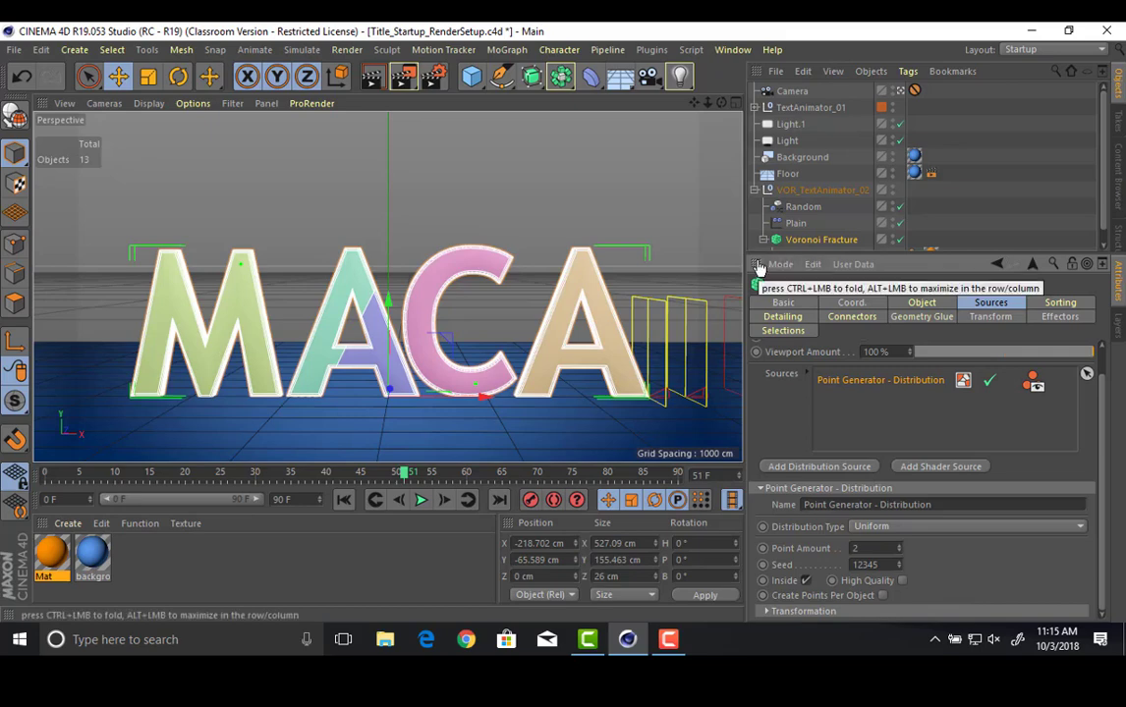
click(874, 527)
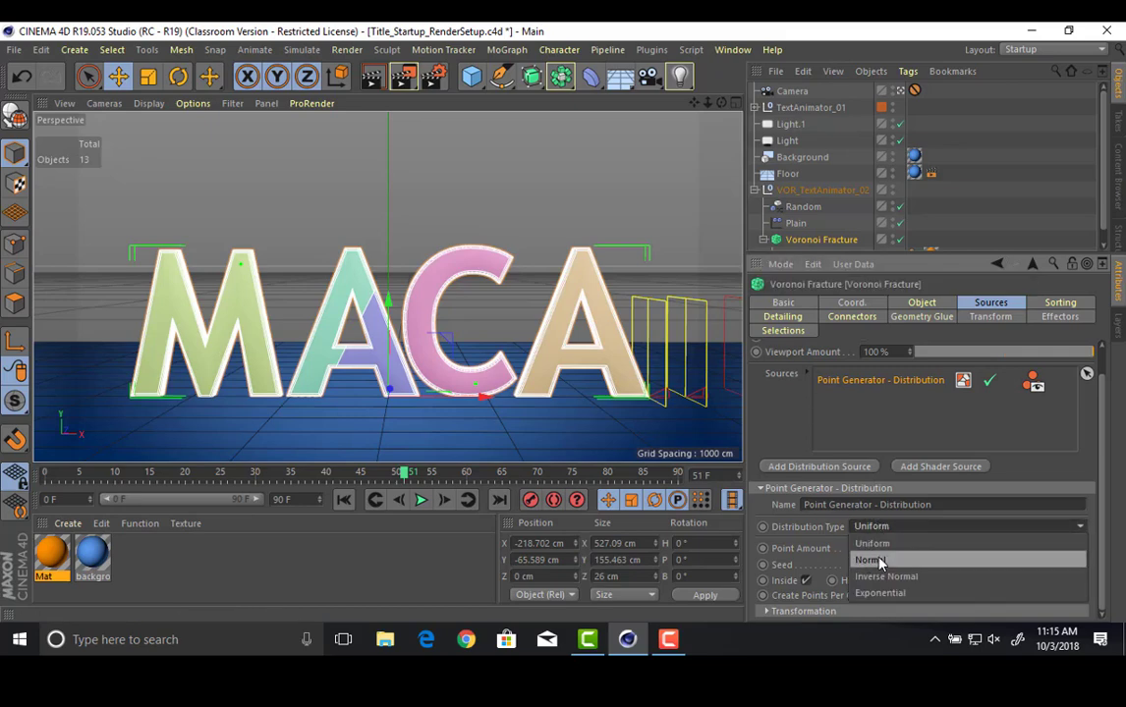
click(877, 560)
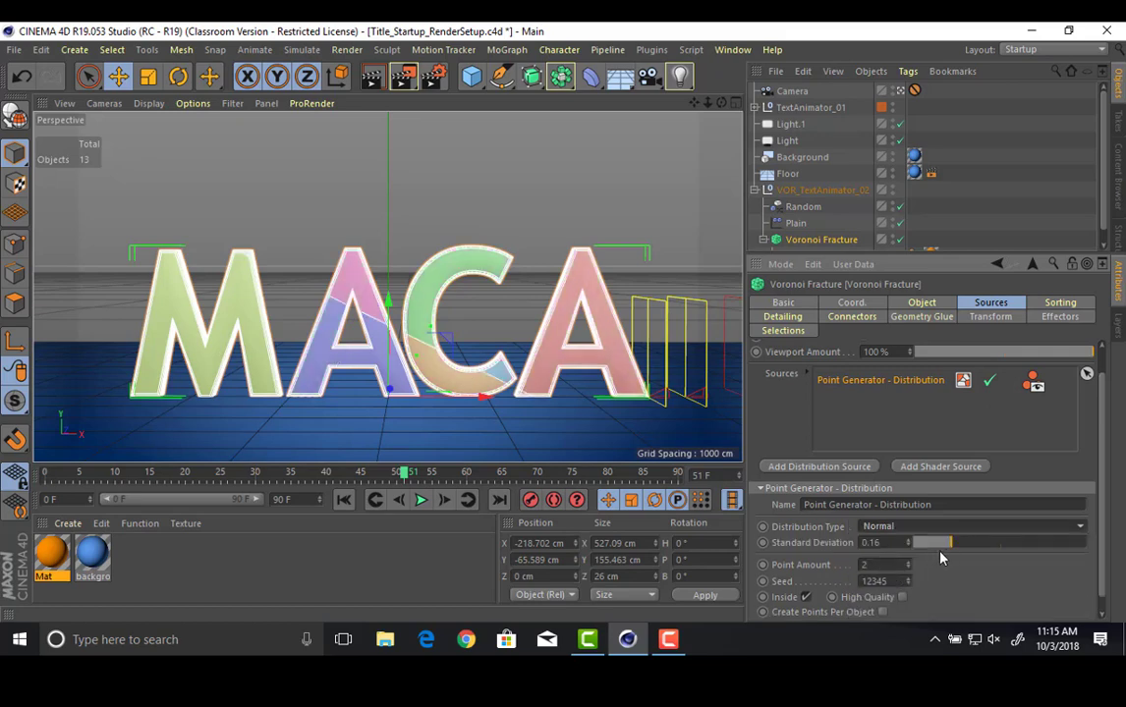
drag(949, 543, 998, 559)
Increase the Point Amount to 15 and lower the Standard Deviation to 0.08.
scroll(908, 566, up, 11)
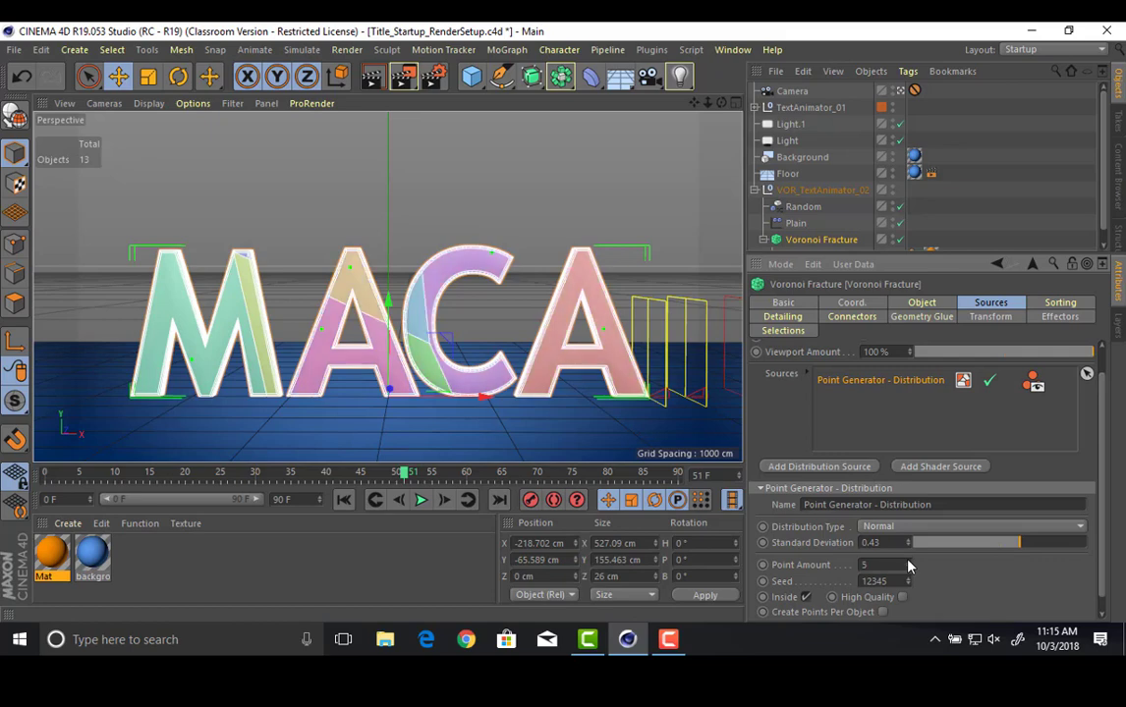
scroll(908, 567, up, 1)
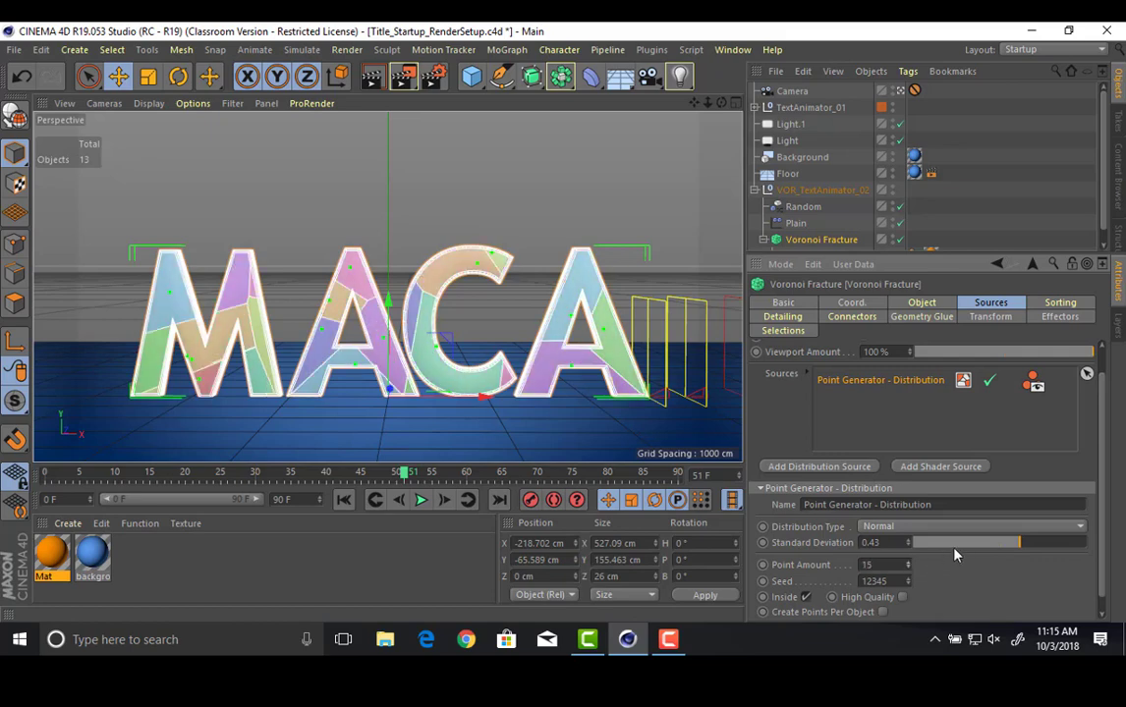
drag(992, 547, 938, 543)
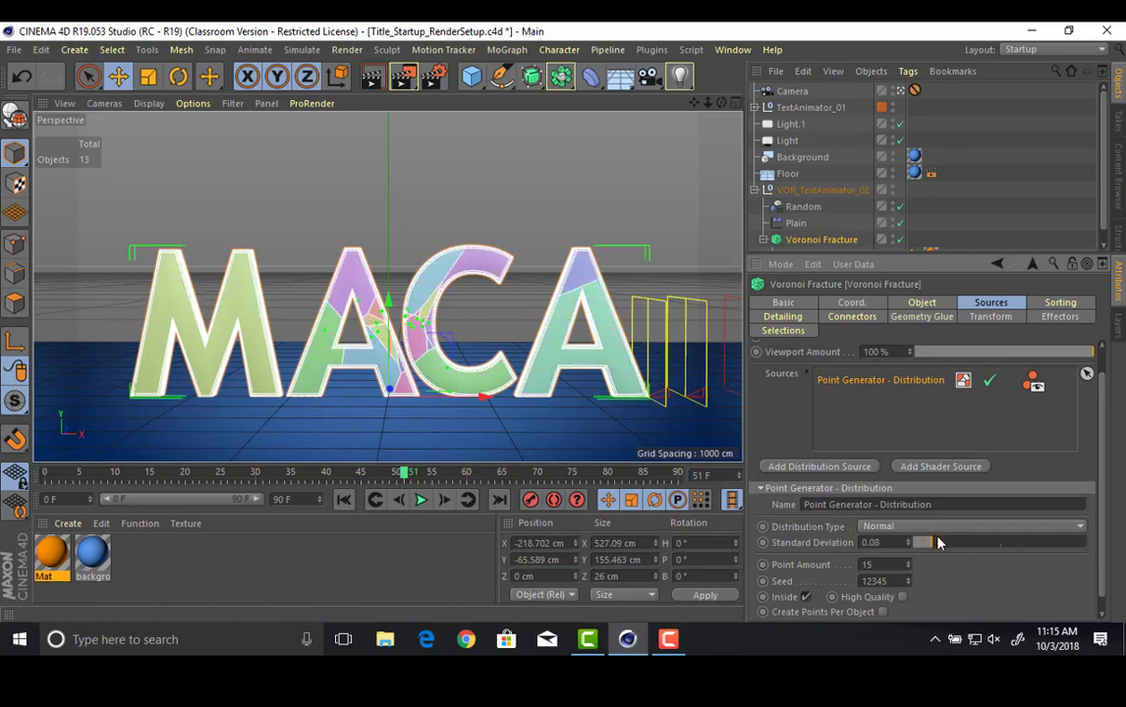
Switch to Chrome and search Google Images for "voronoi generator".
click(470, 640)
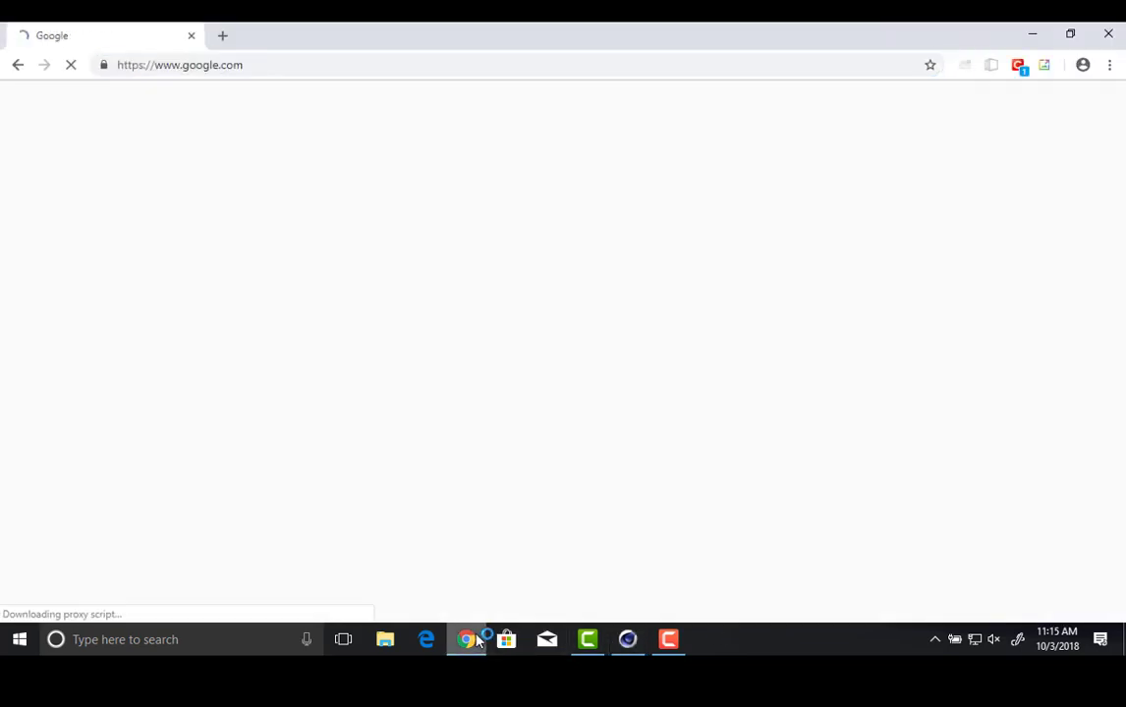
text(vorono)
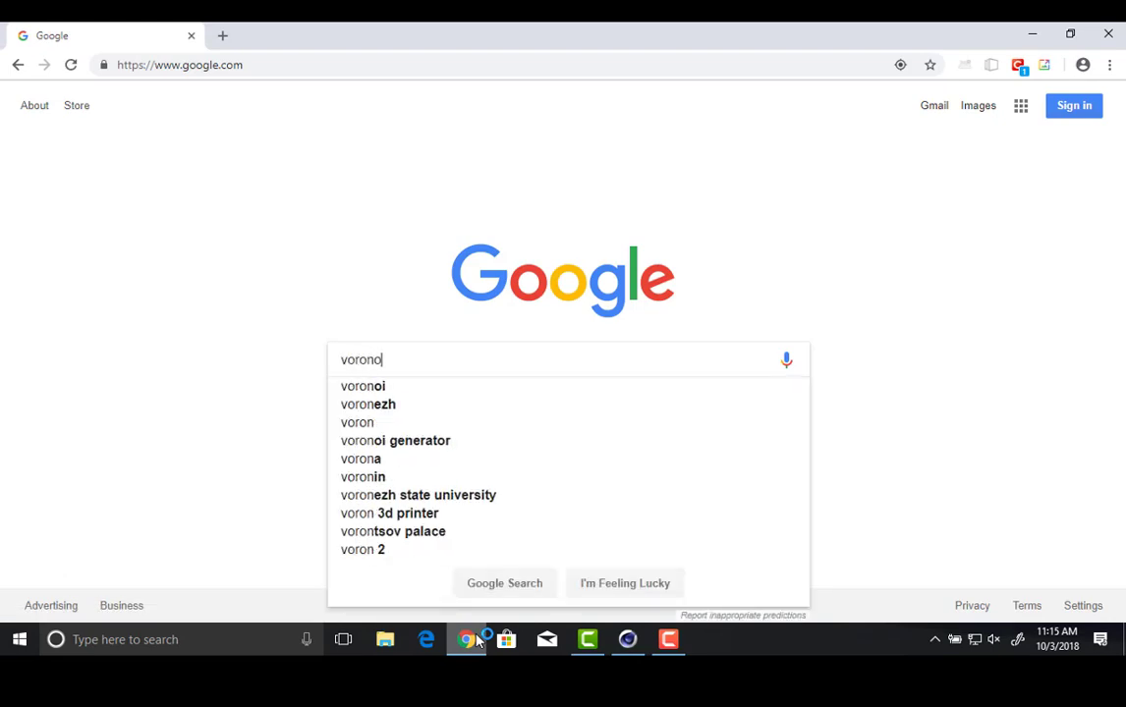
text(i generator)
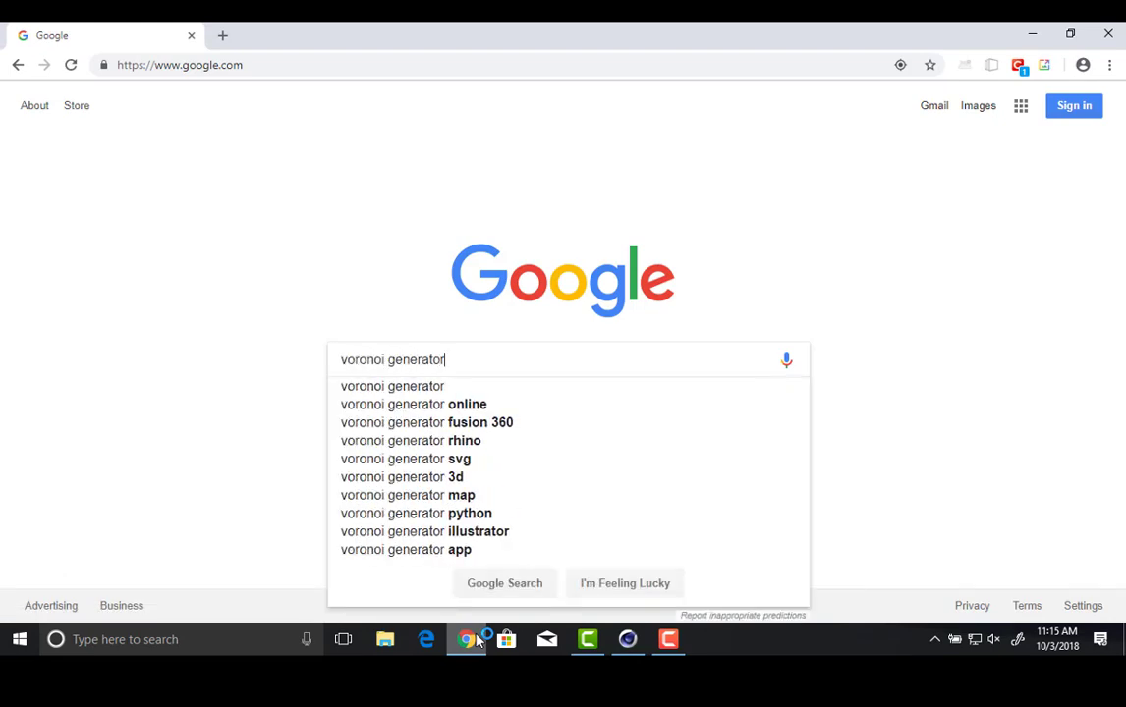
key(Return)
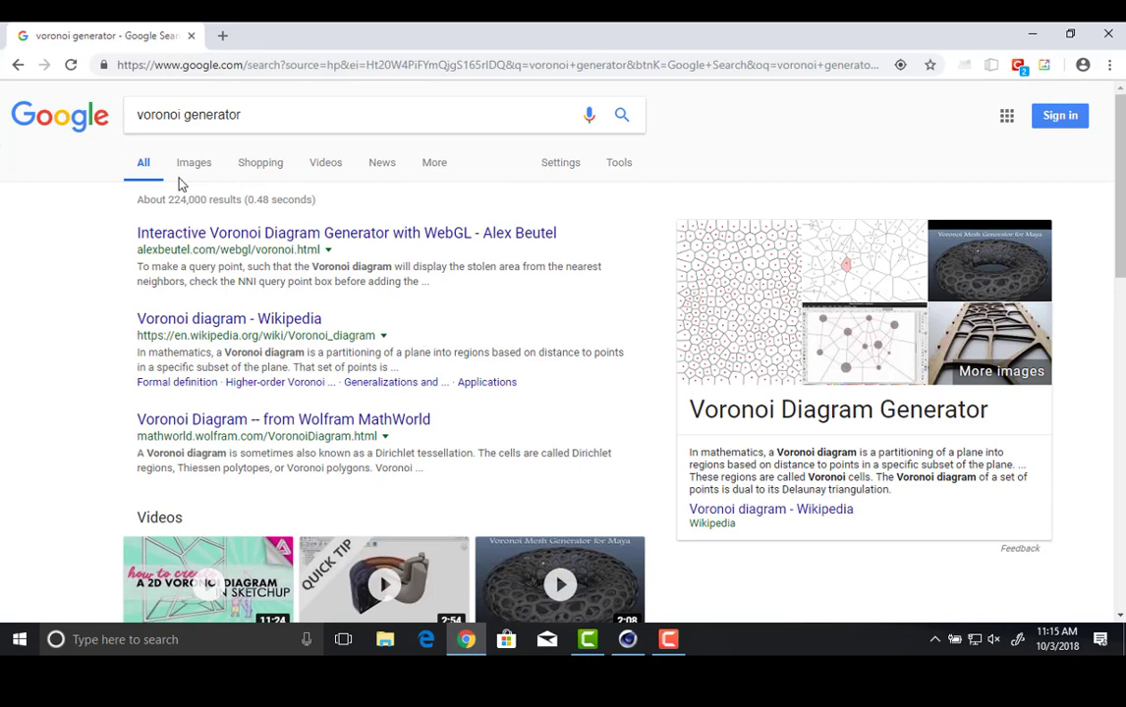
click(195, 167)
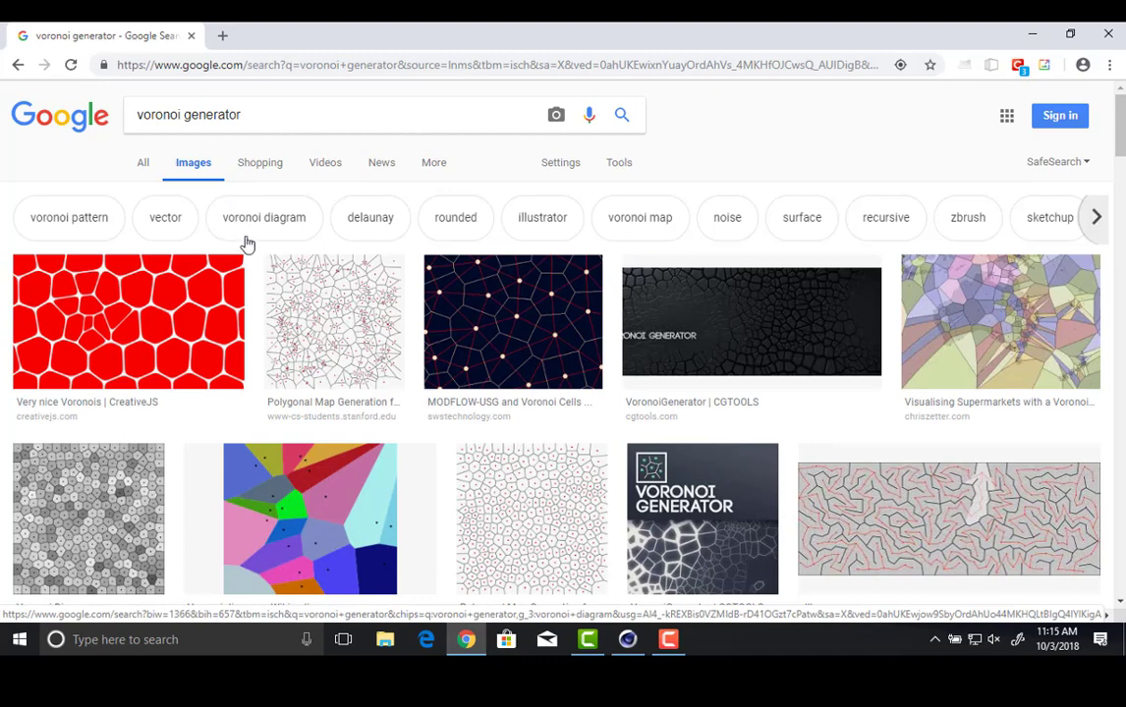
Examine how points form cells in the CreativeJS, Polygonal Map Generation and Visualising Supermarkets image results.
click(144, 320)
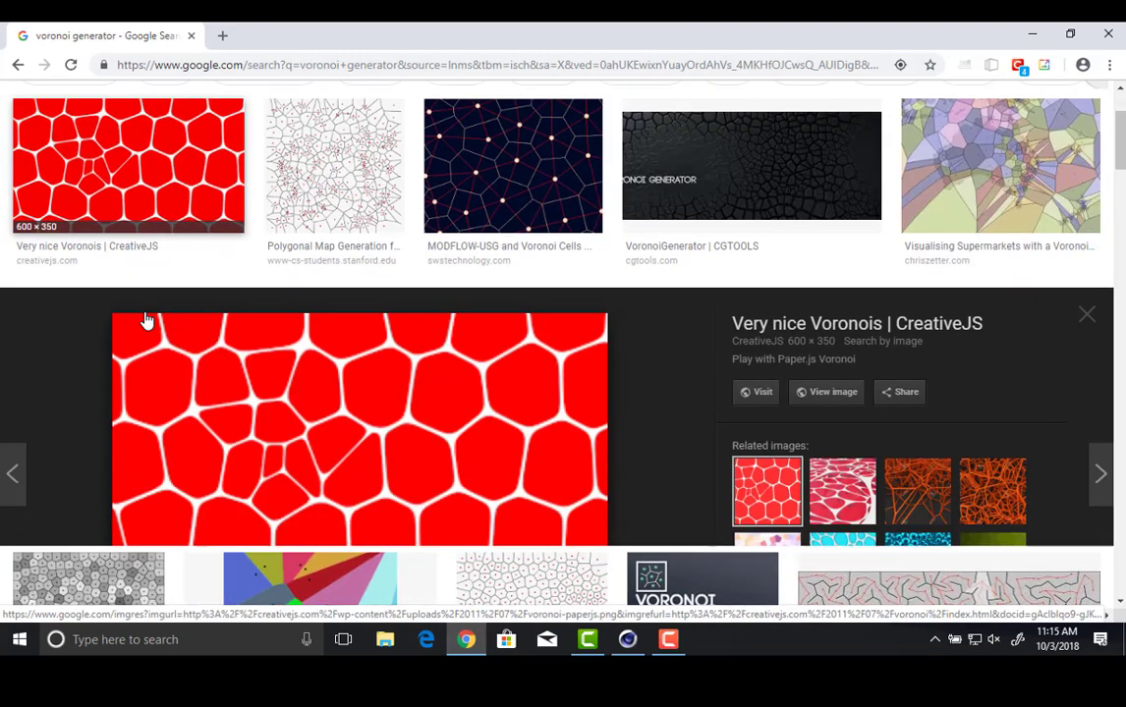
click(344, 122)
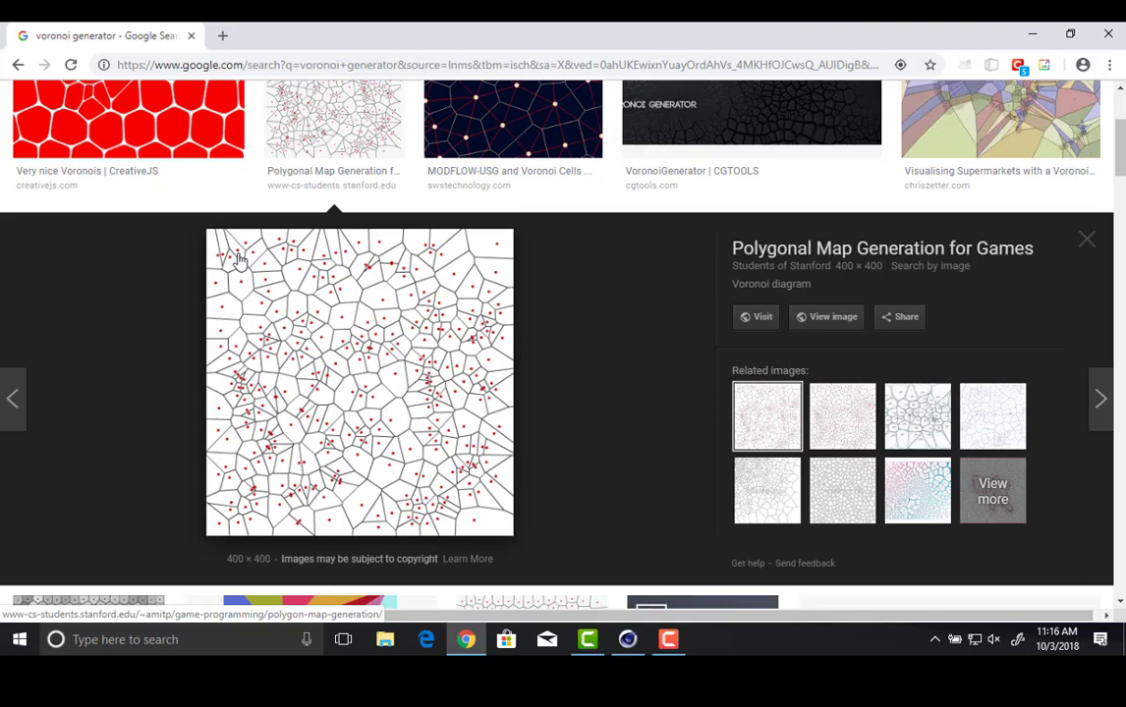
scroll(402, 243, up, 2)
click(931, 208)
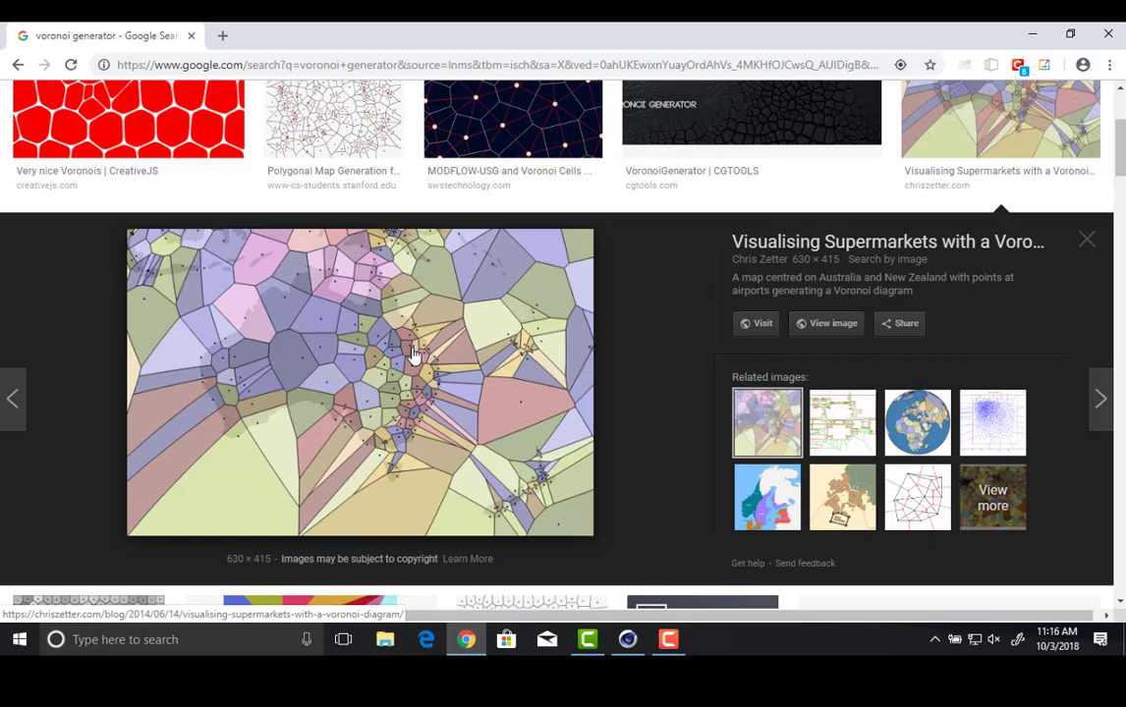
scroll(415, 356, down, 3)
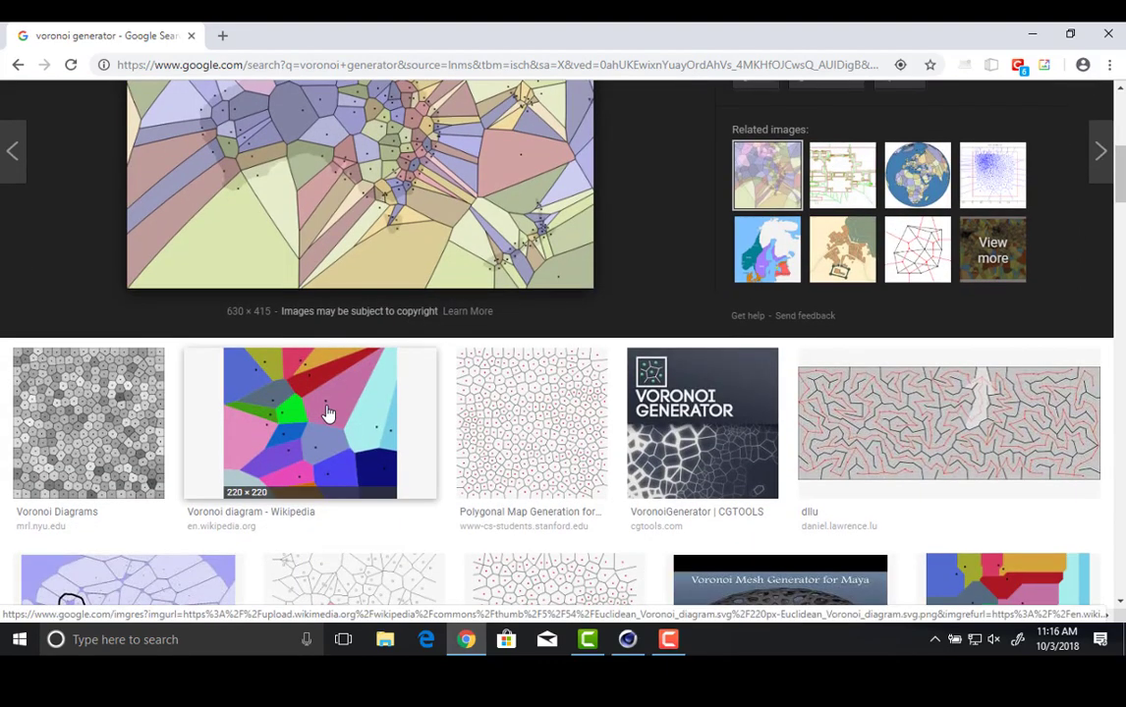
Back in Cinema 4D, set the source's Standard Deviation to 0.04 and Point Amount to 100, and preview the animation.
key(alt+Tab)
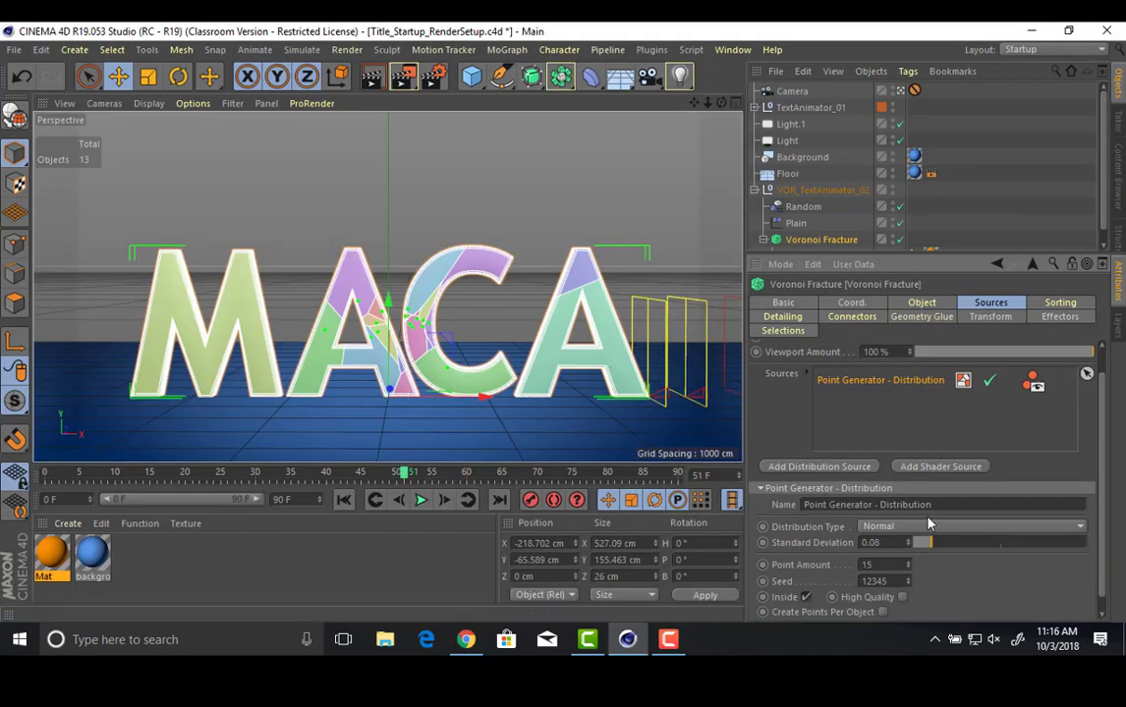
drag(929, 549, 921, 549)
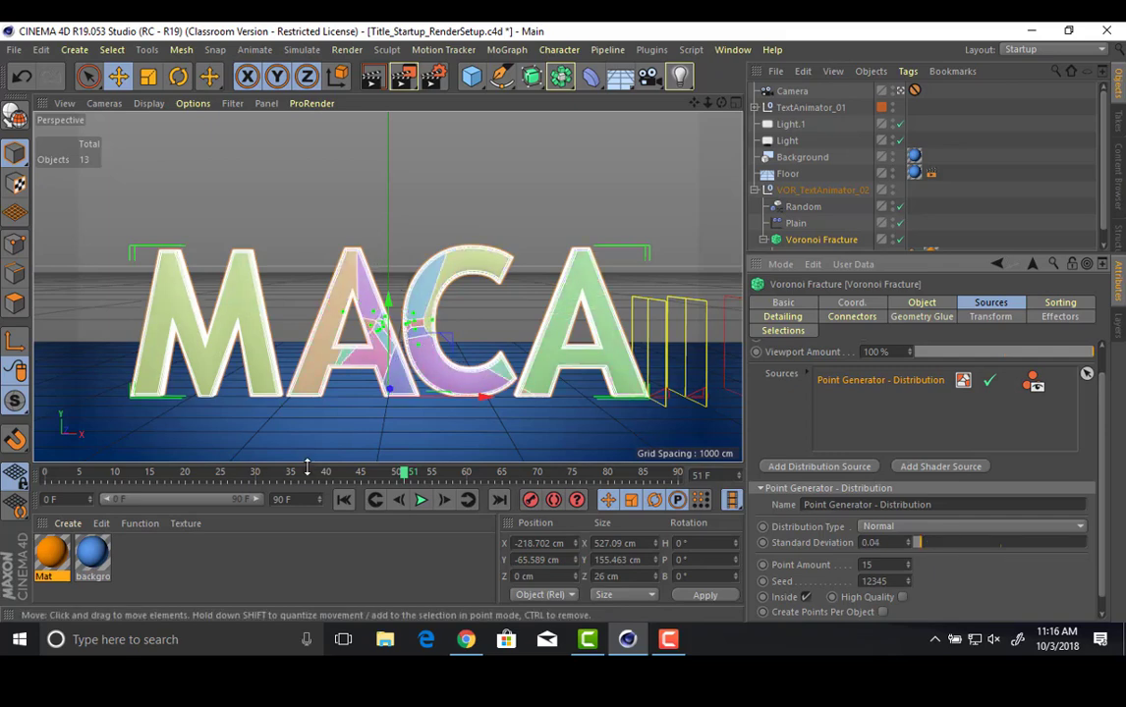
click(879, 565)
text(100)
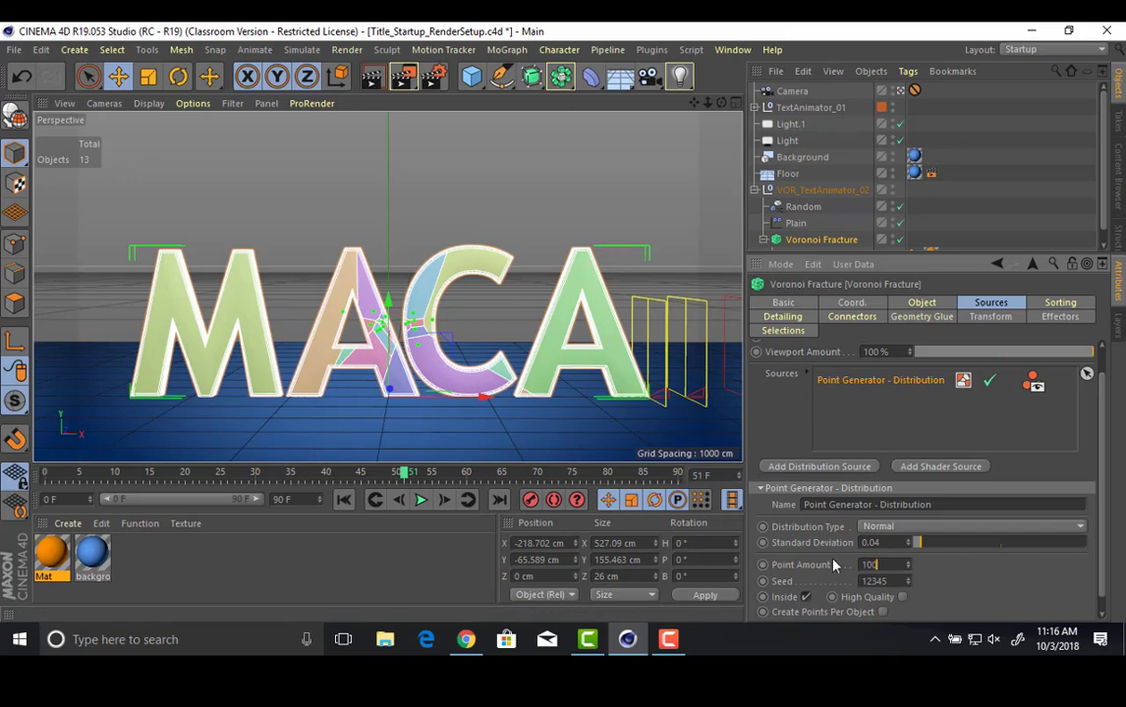
key(Return)
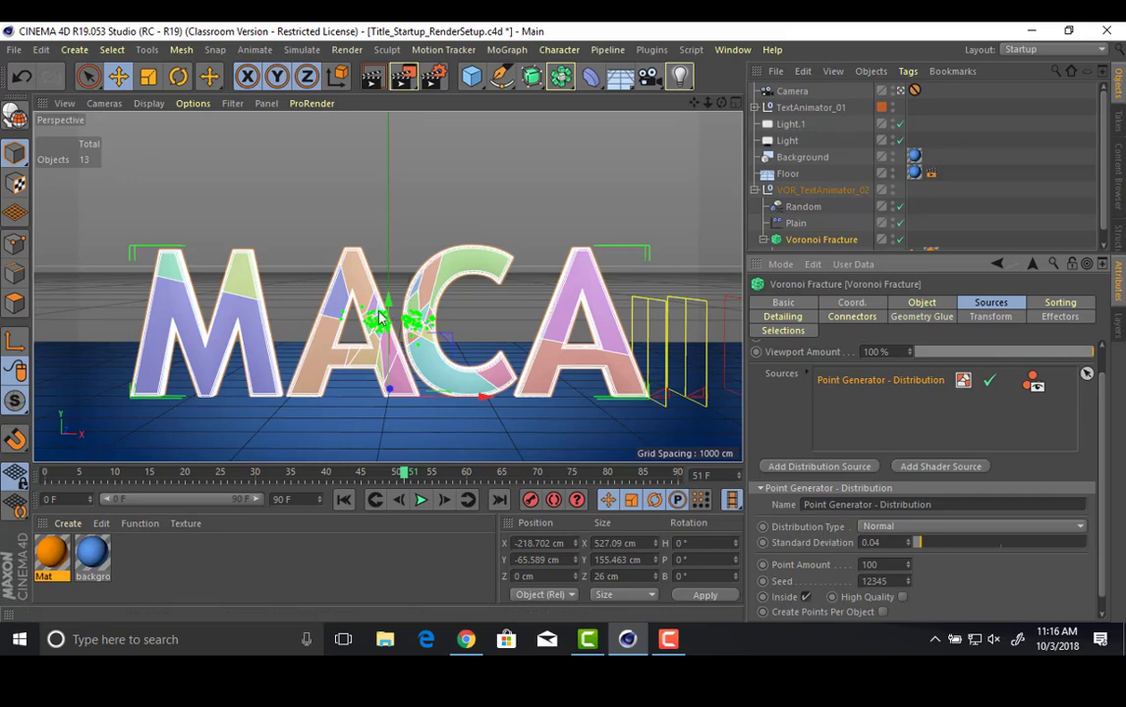
drag(84, 475, 477, 515)
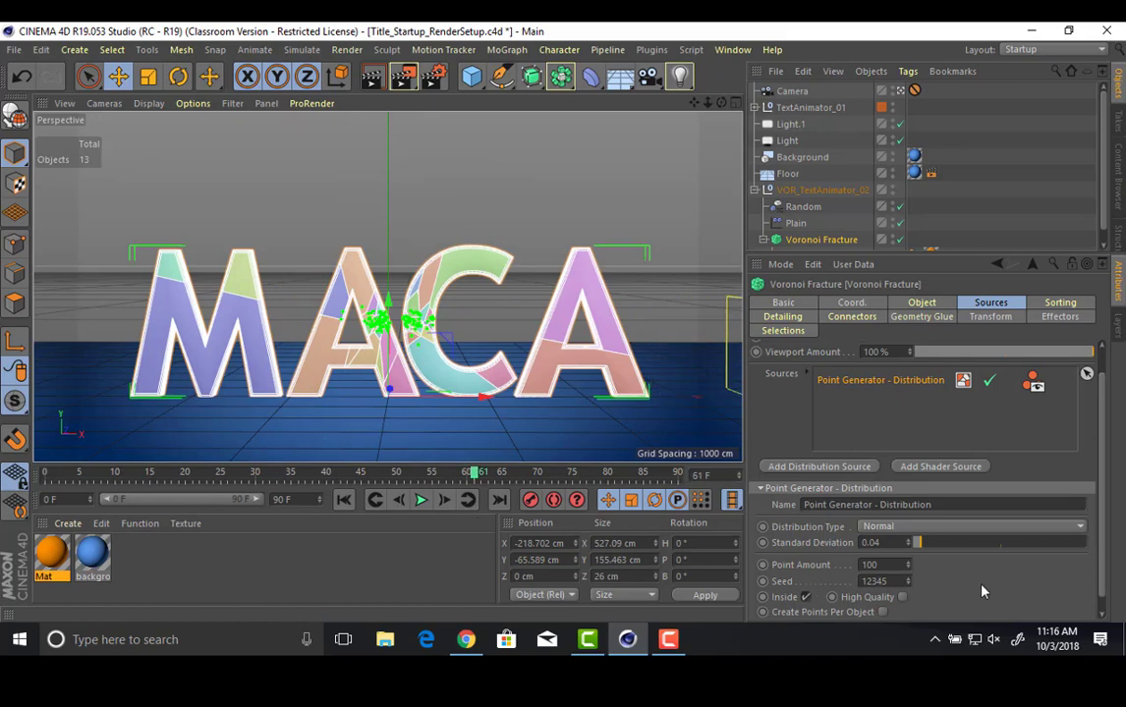
Enable Create Points Per Object and High Quality for the point generator, previewing the animation with each option.
scroll(978, 590, down, 1)
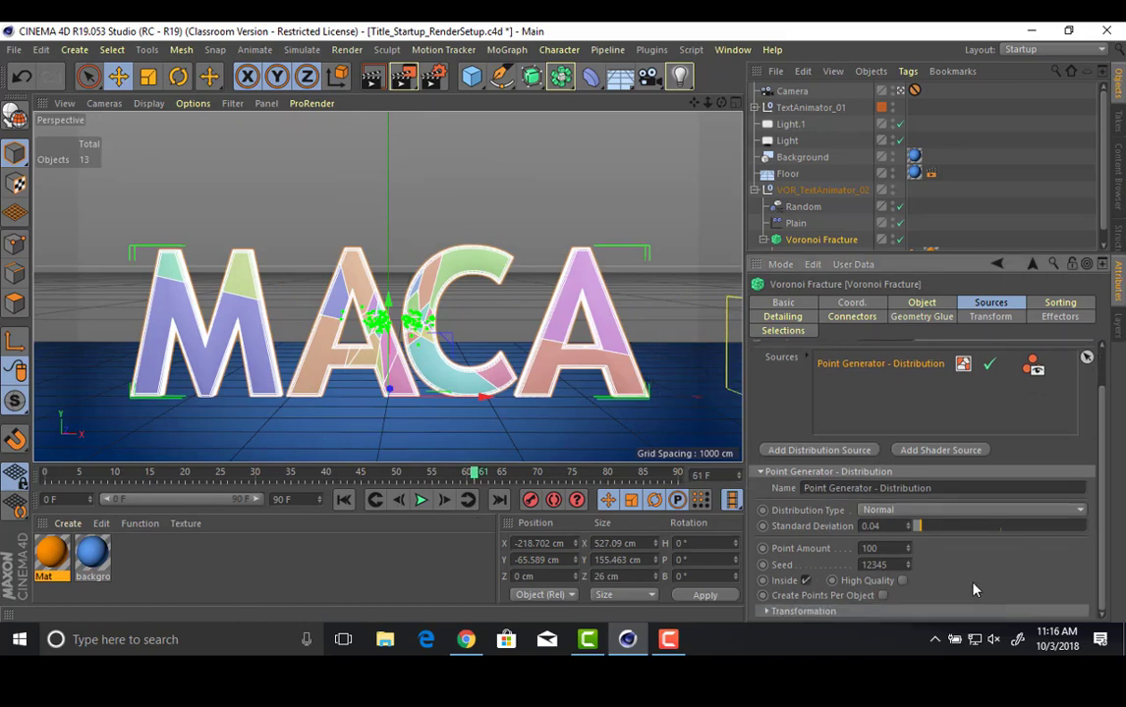
click(883, 595)
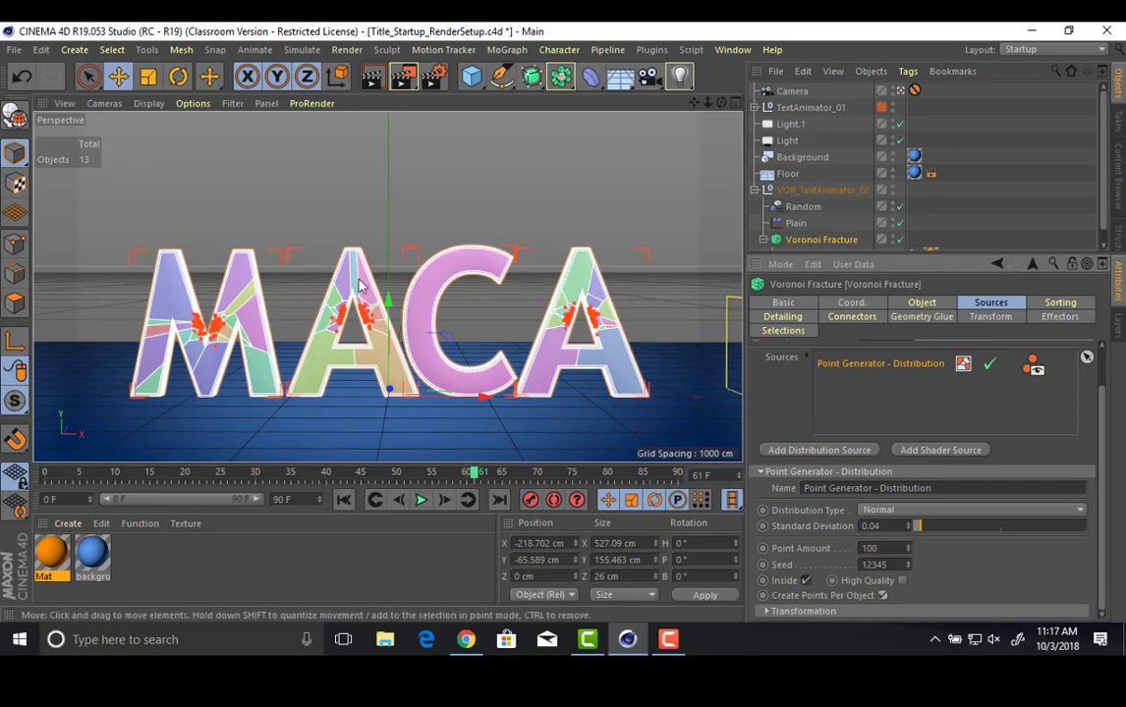
drag(332, 474, 7, 464)
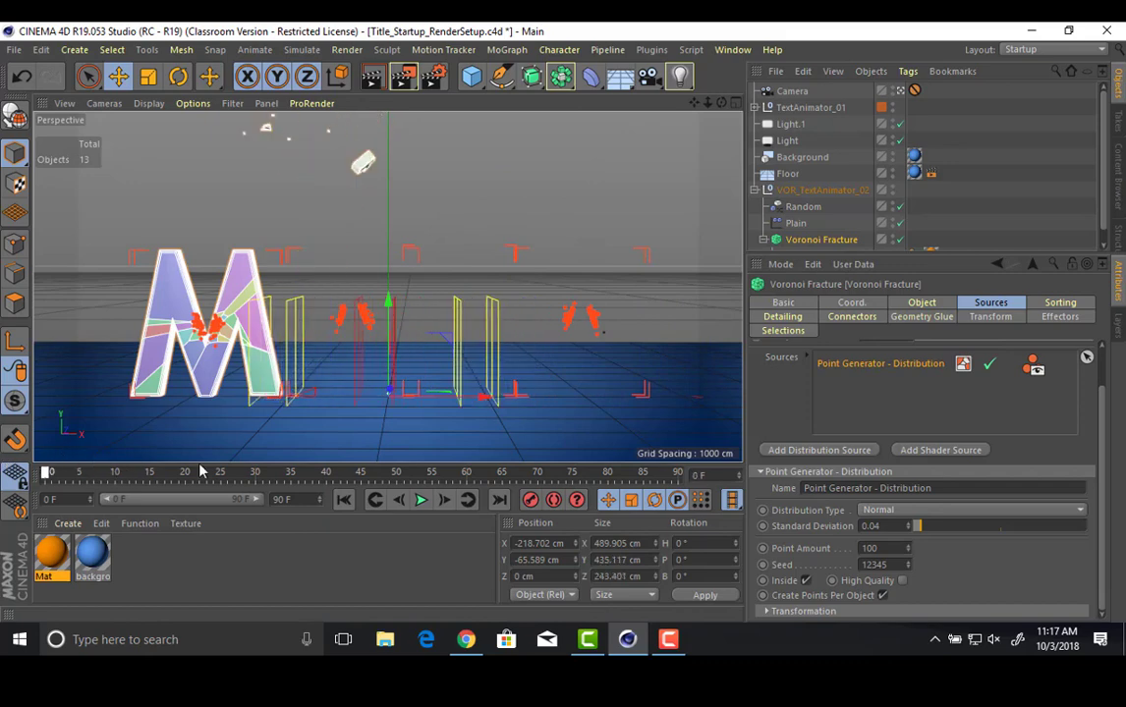
drag(200, 472, 601, 432)
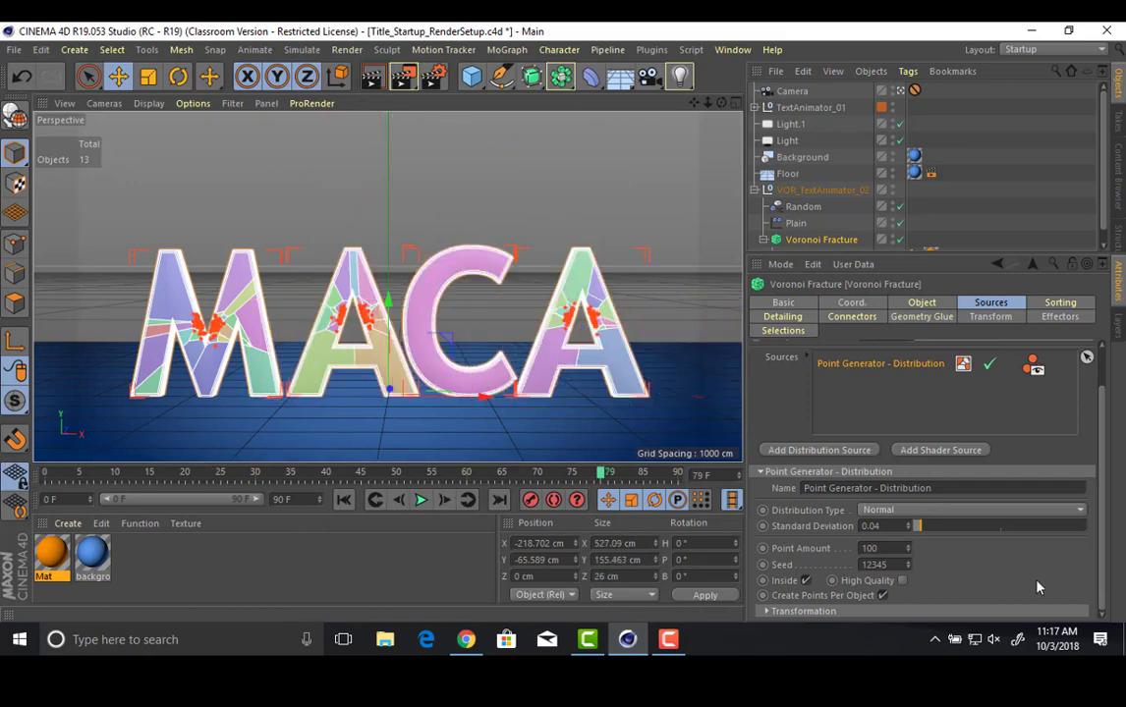
click(903, 580)
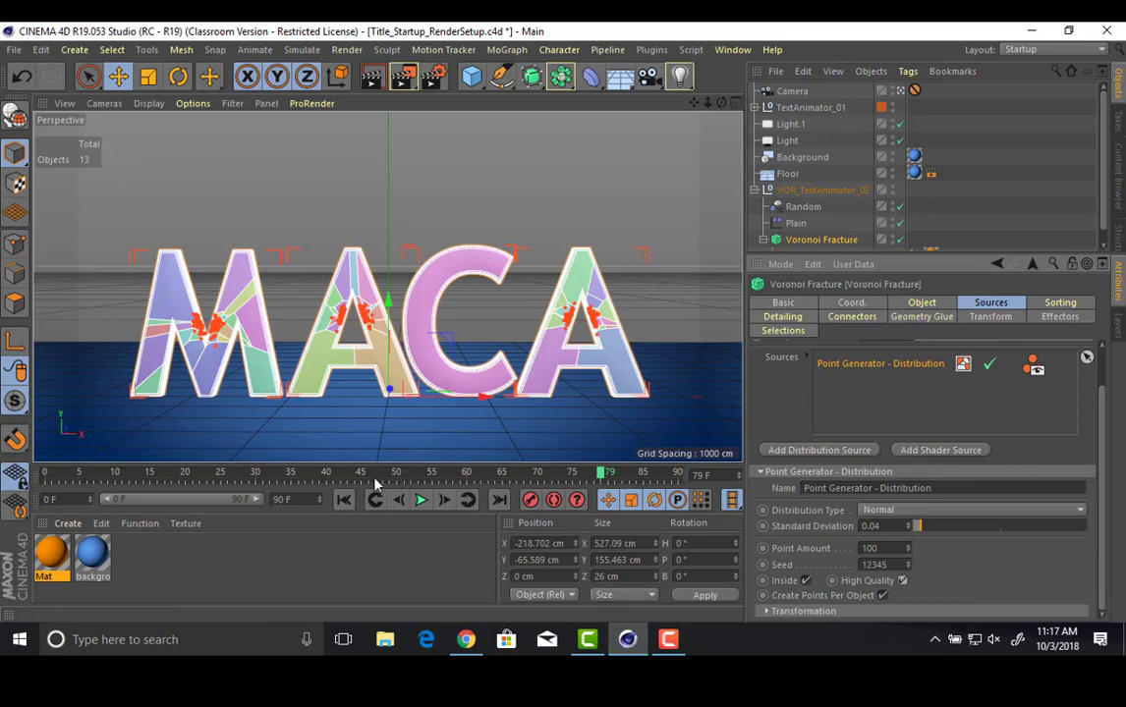
drag(301, 483, 702, 511)
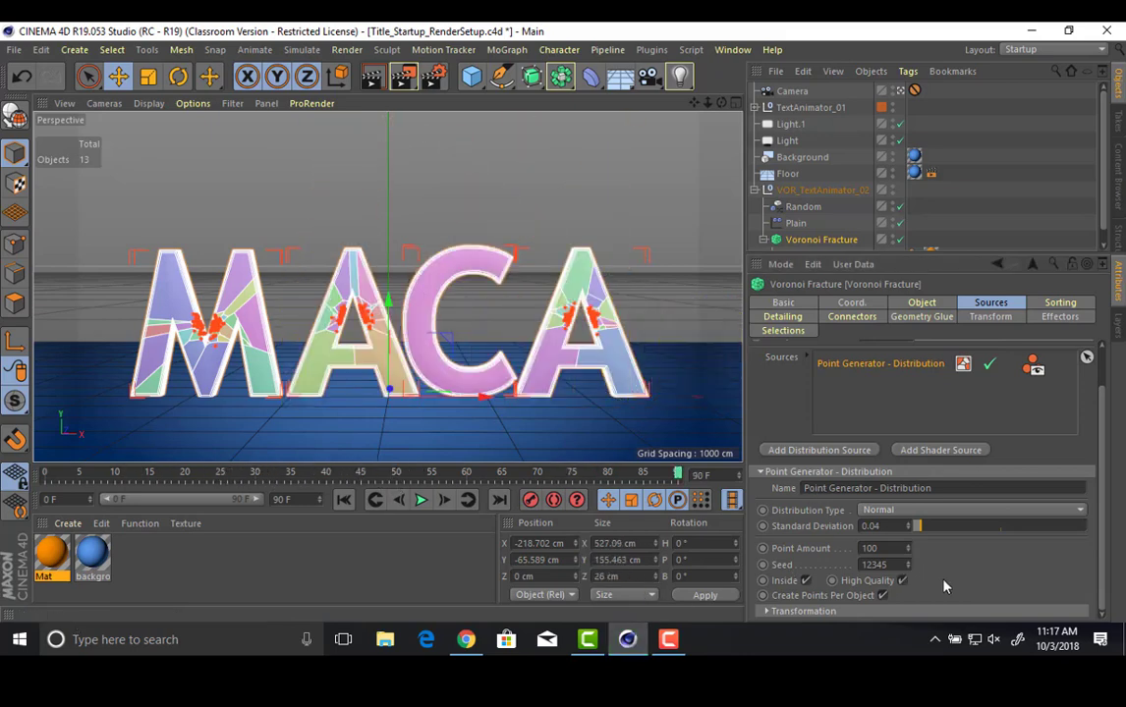
Disable High Quality and Inside for the point generator, and scrub the animation to preview the fracture.
click(901, 580)
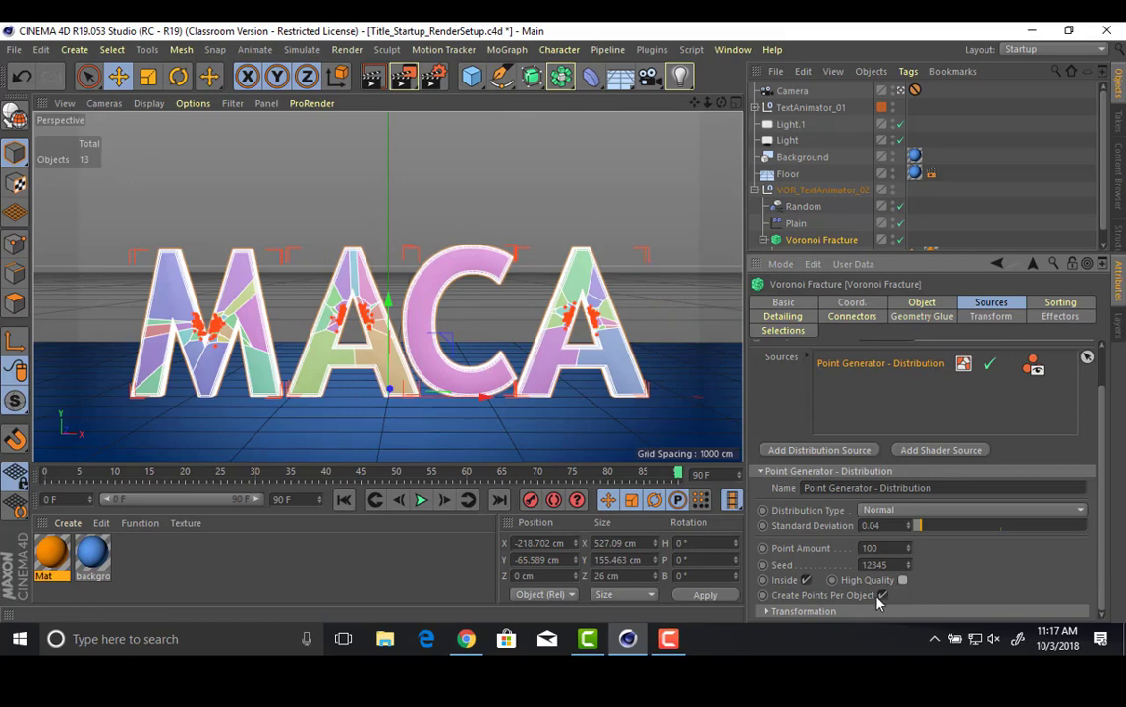
click(806, 580)
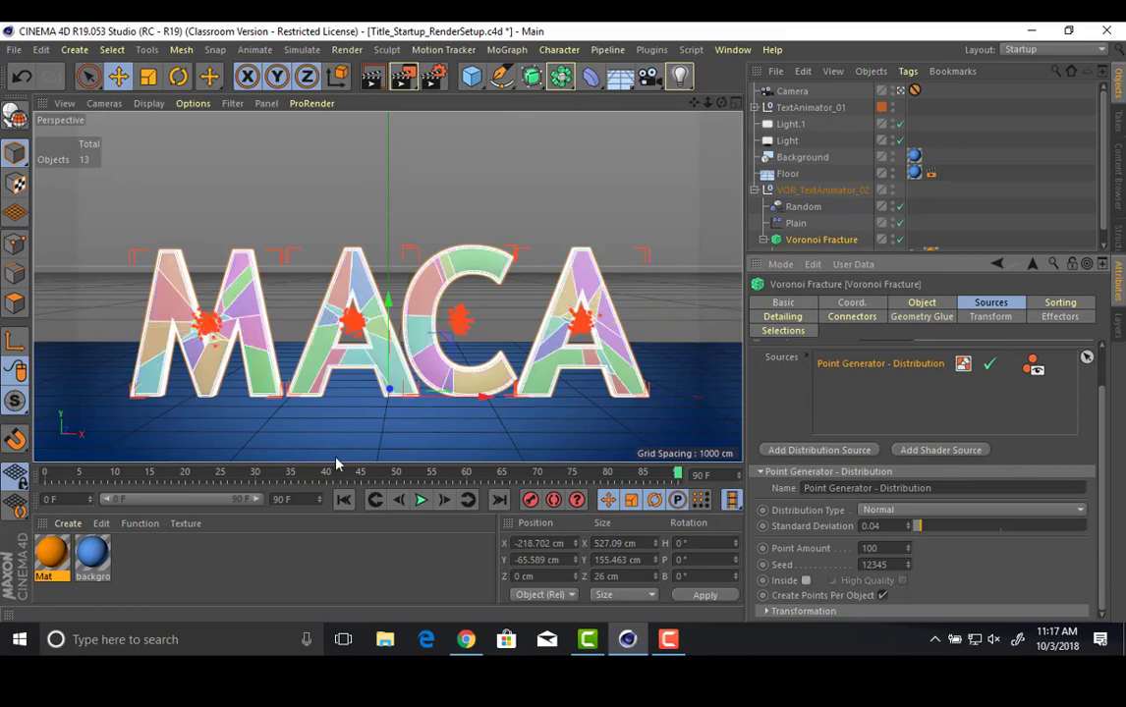
drag(143, 473, 227, 475)
drag(239, 520, 346, 522)
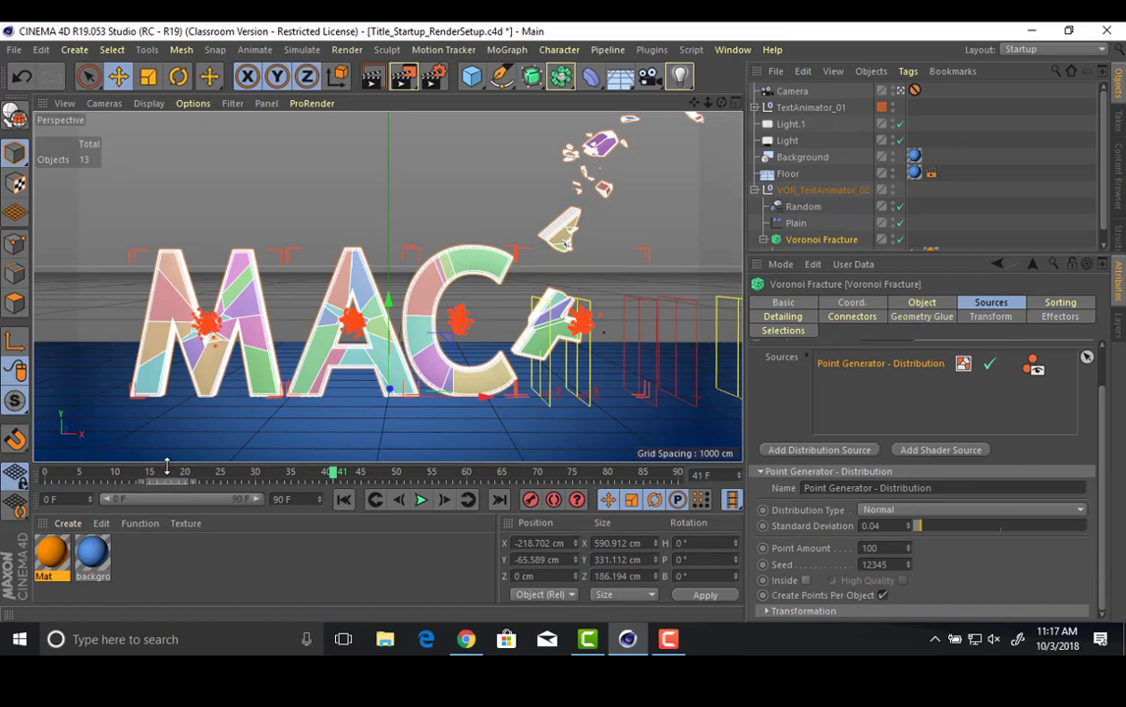
drag(157, 474, 345, 475)
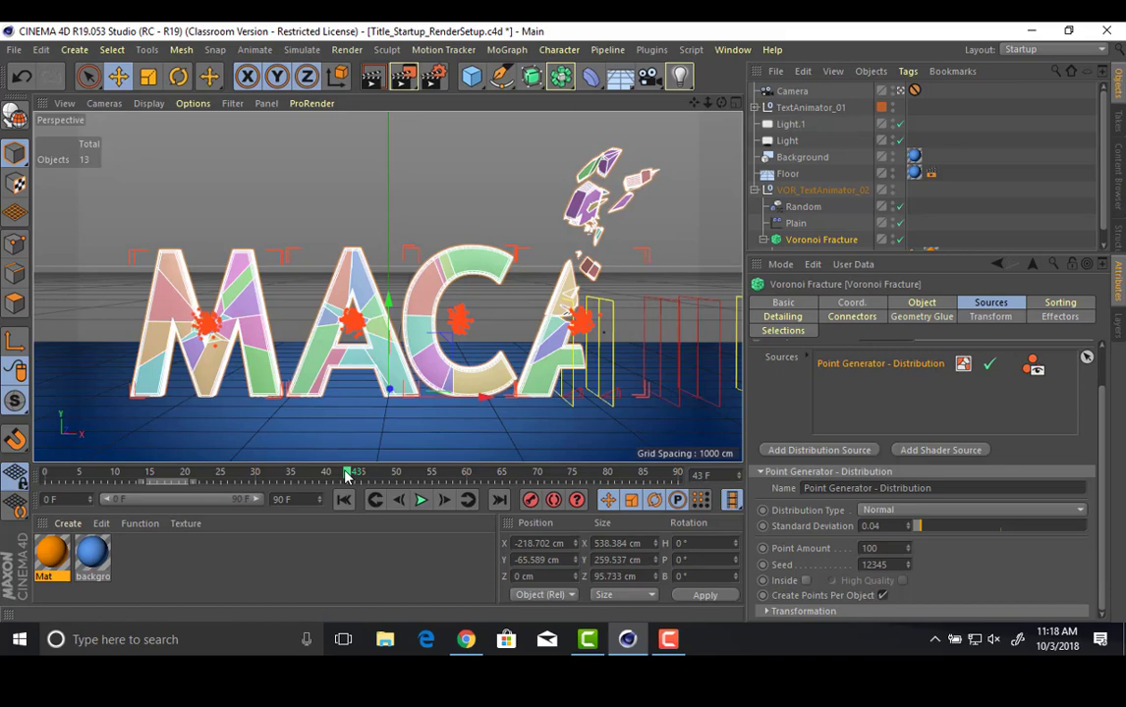
Try the Inverse Normal distribution type on the point generator with a higher Standard Deviation.
click(948, 512)
click(932, 561)
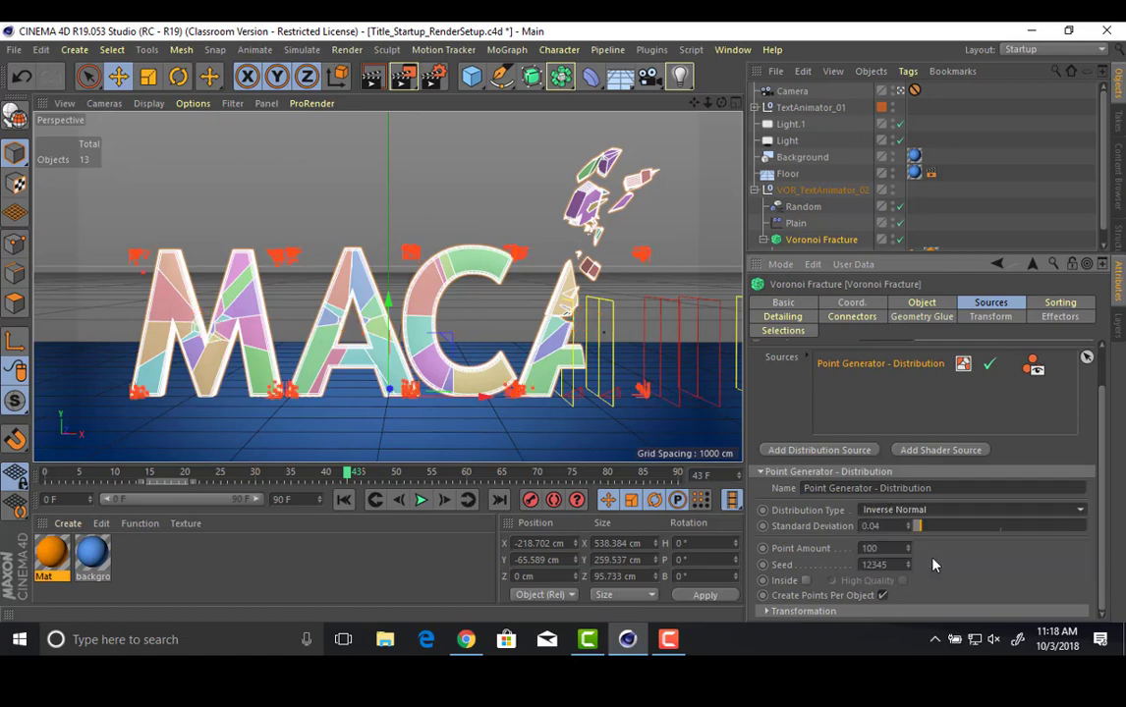
drag(912, 538, 1031, 538)
Set the point generator's Distribution Type to Exponential with a Standard Deviation of 0.01.
click(934, 510)
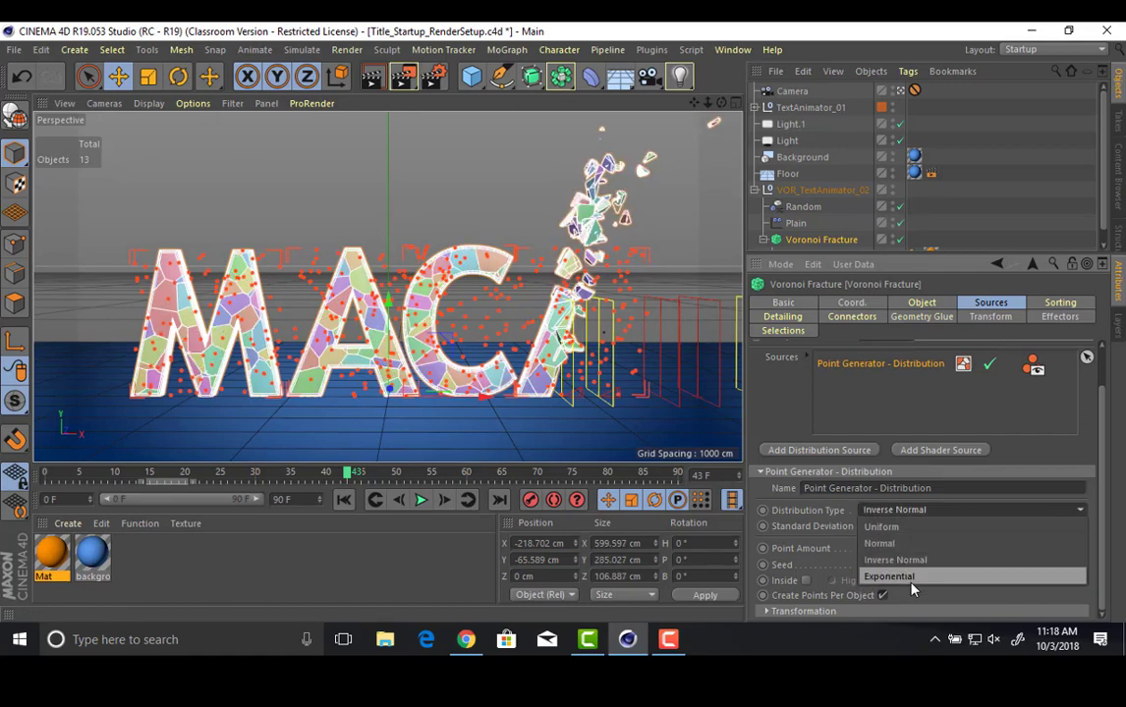
click(913, 584)
drag(1047, 534, 889, 513)
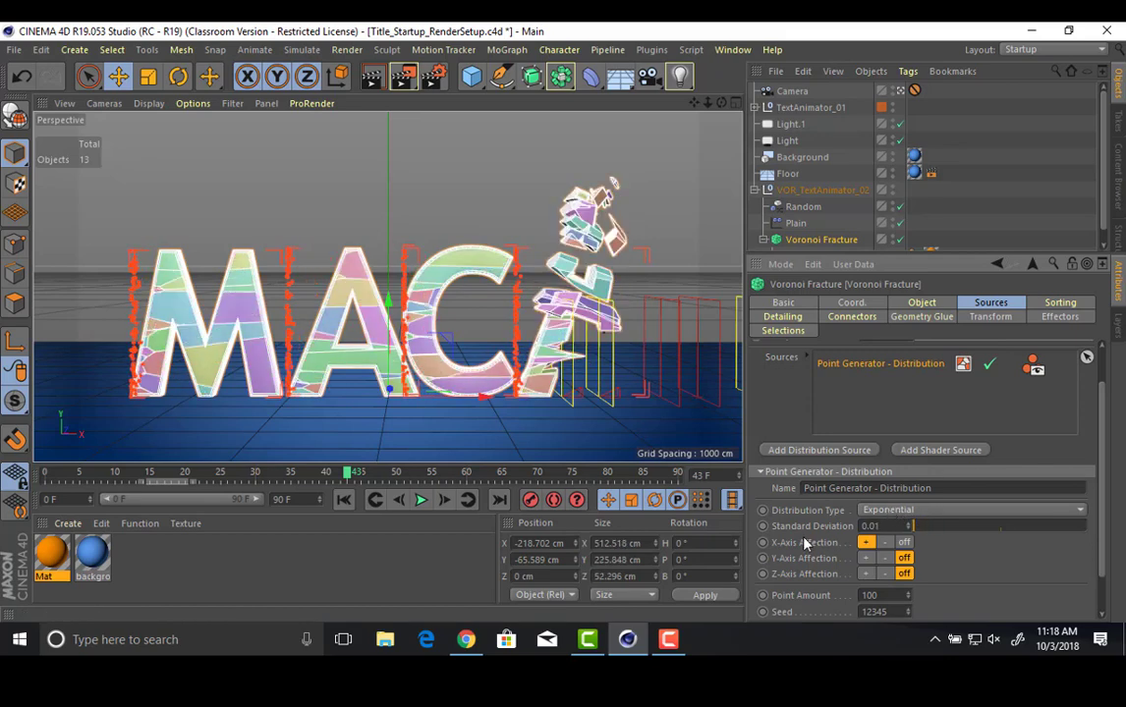
Turn X-Axis Affection off and set Y-Axis Affection to +, previewing the animation with the new point spread.
click(903, 542)
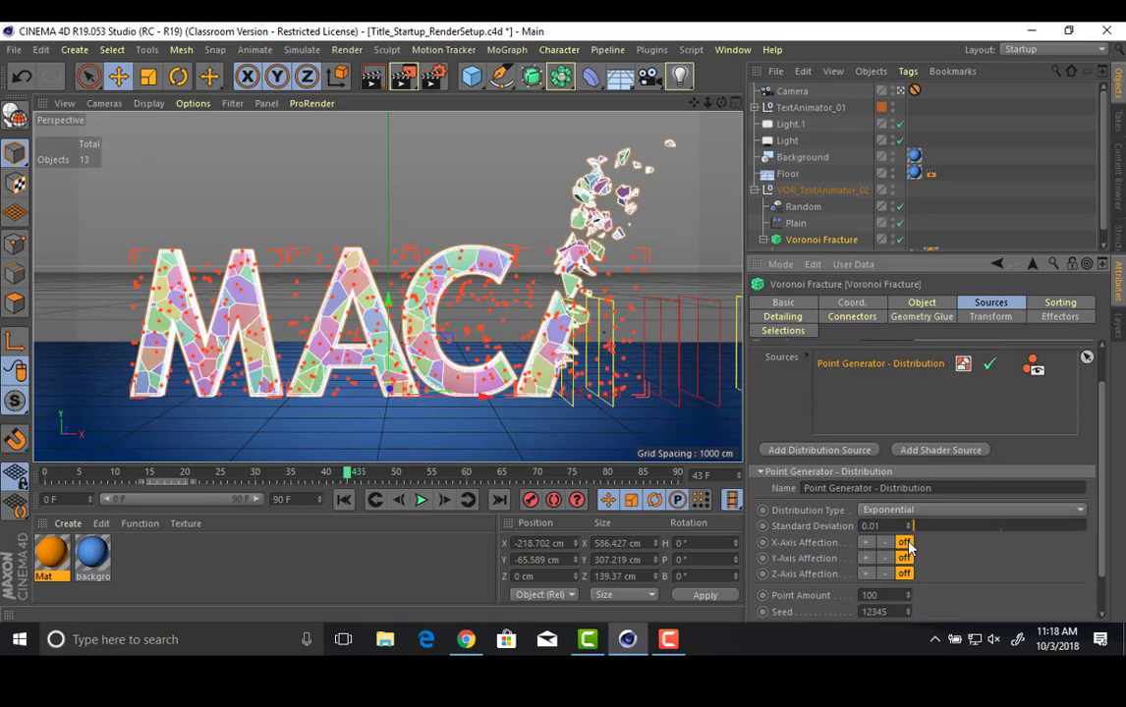
click(866, 558)
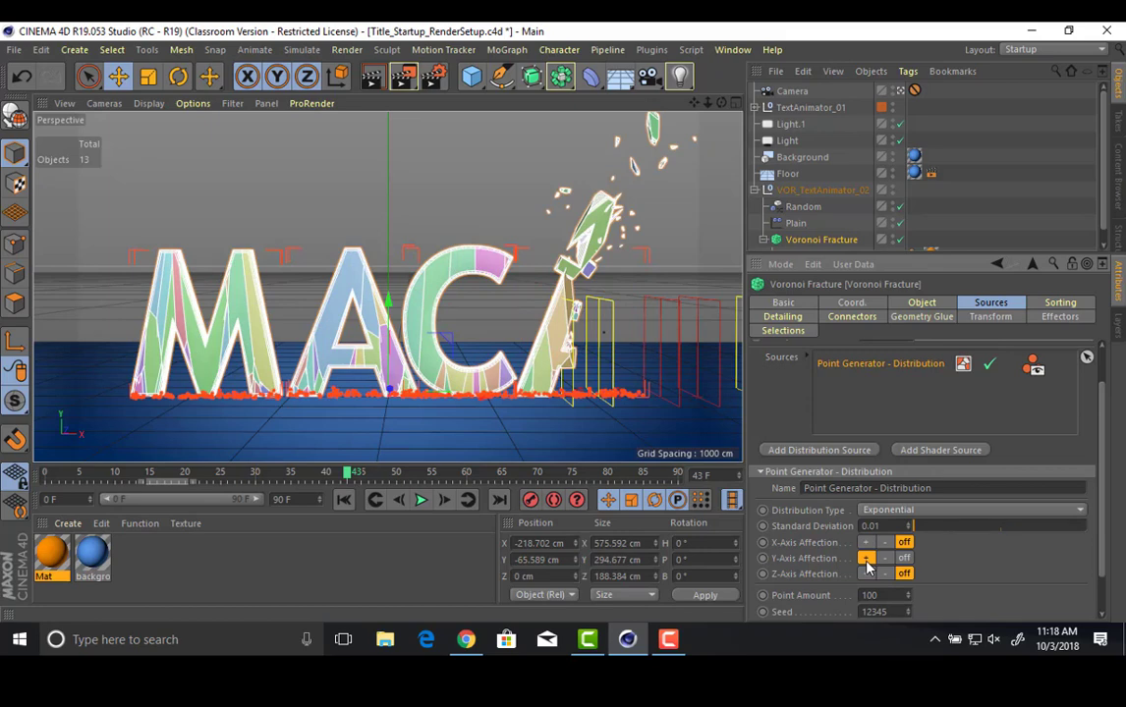
drag(348, 476, 410, 472)
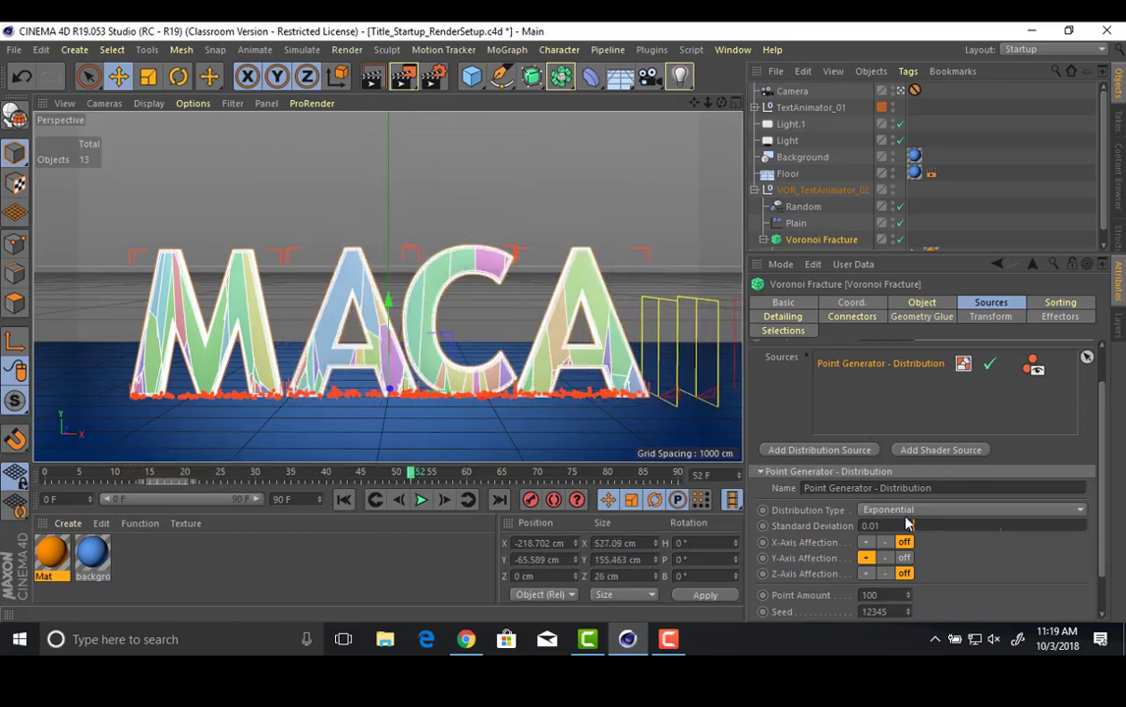
Set the Standard Deviation to 0.03 and the Point Amount to 18, and preview the animation.
drag(907, 525, 825, 550)
scroll(933, 569, down, 2)
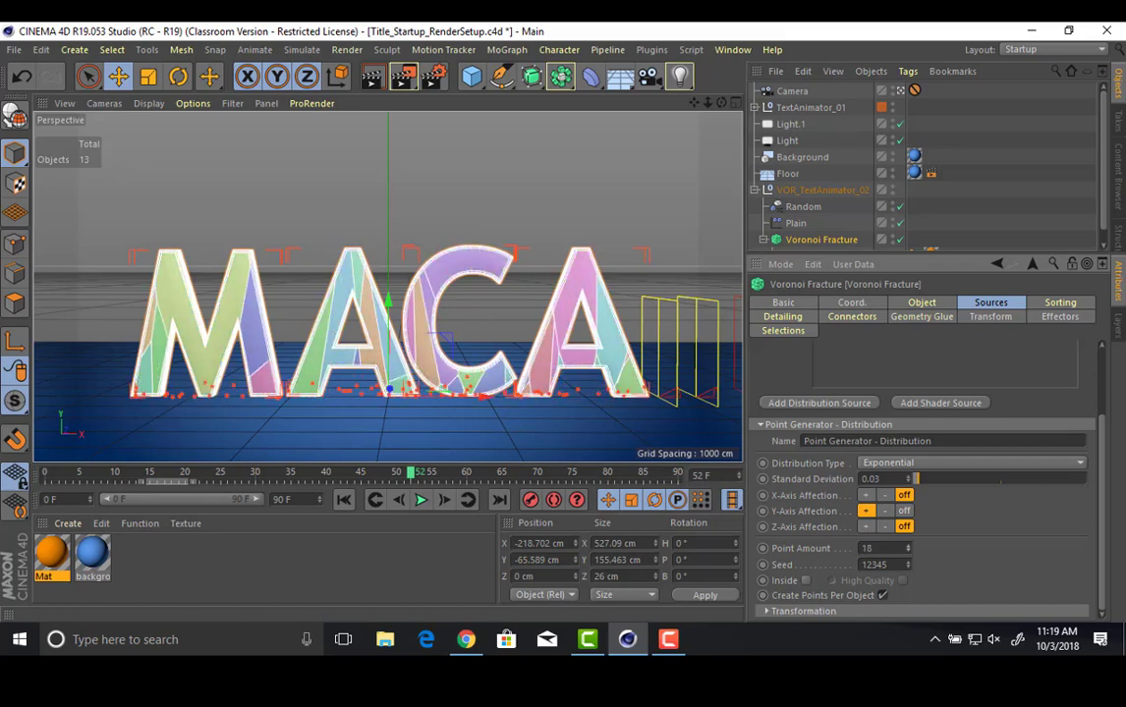
drag(80, 472, 65, 446)
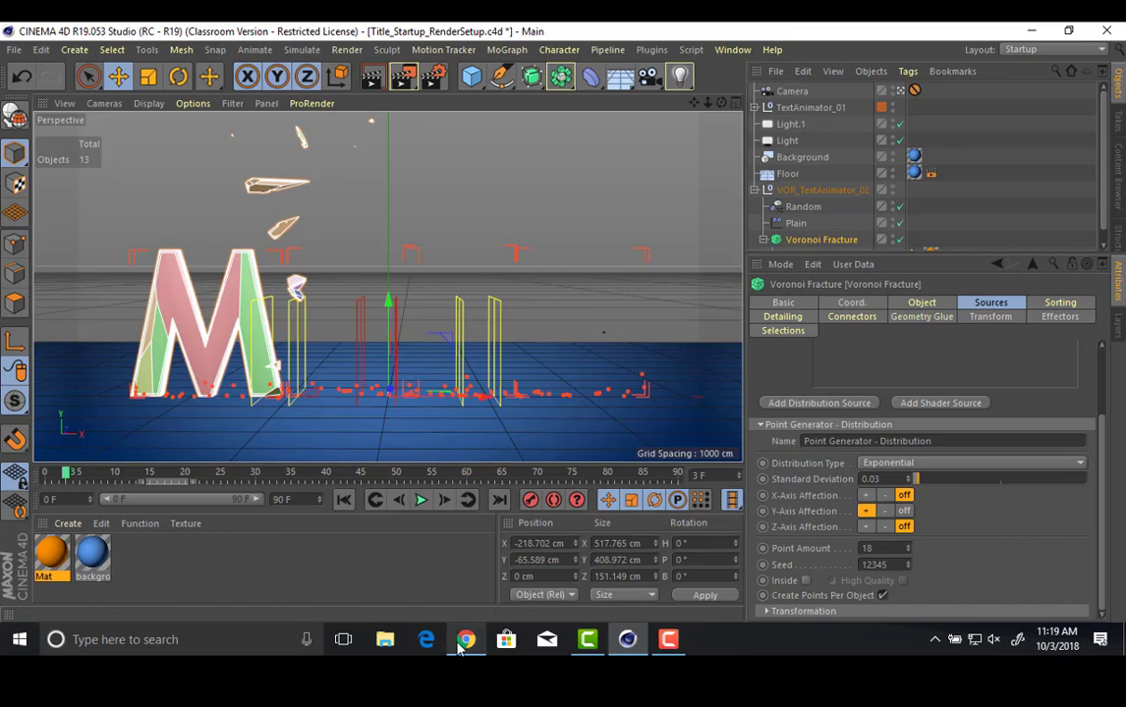
mouse_move(462, 643)
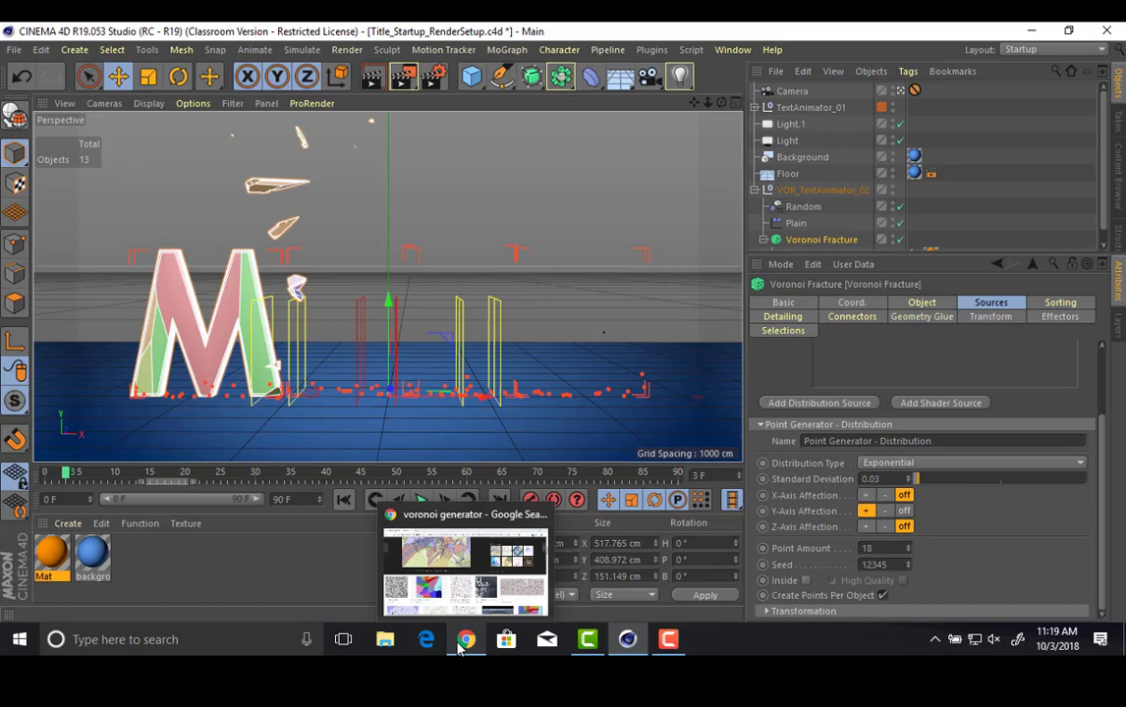
click(363, 475)
drag(313, 477, 595, 478)
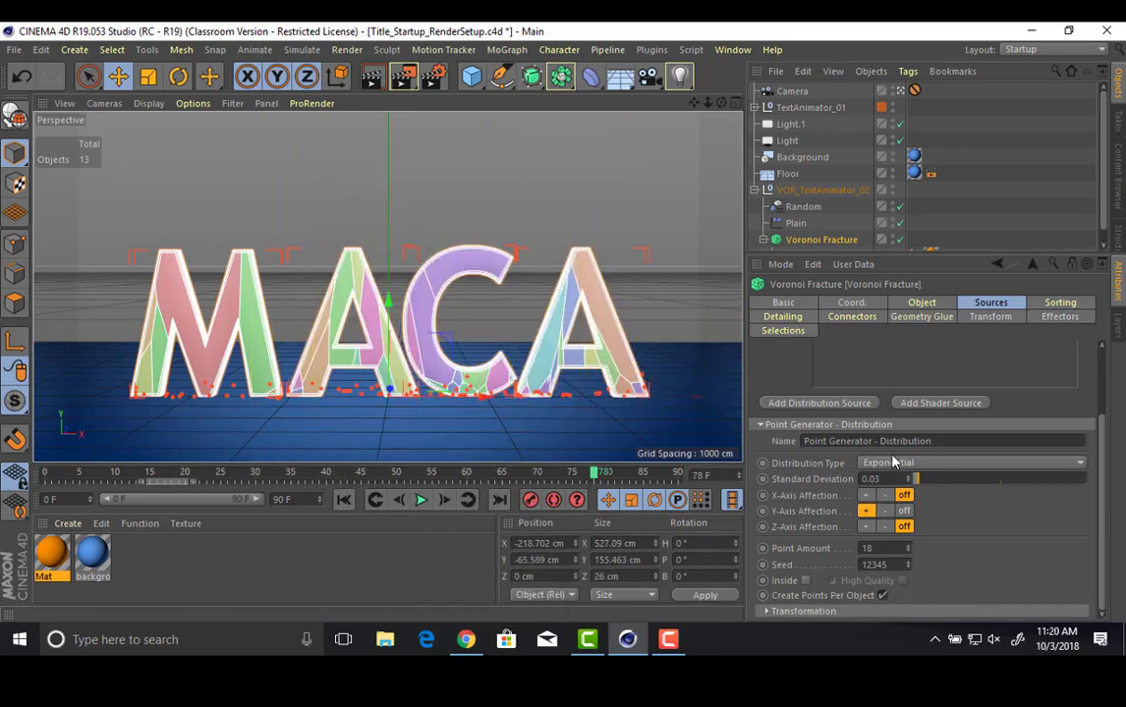
Set the Distribution Type to Inverse Normal, and preview the animation with the Point Generator - Distribution source disabled.
scroll(895, 461, up, 3)
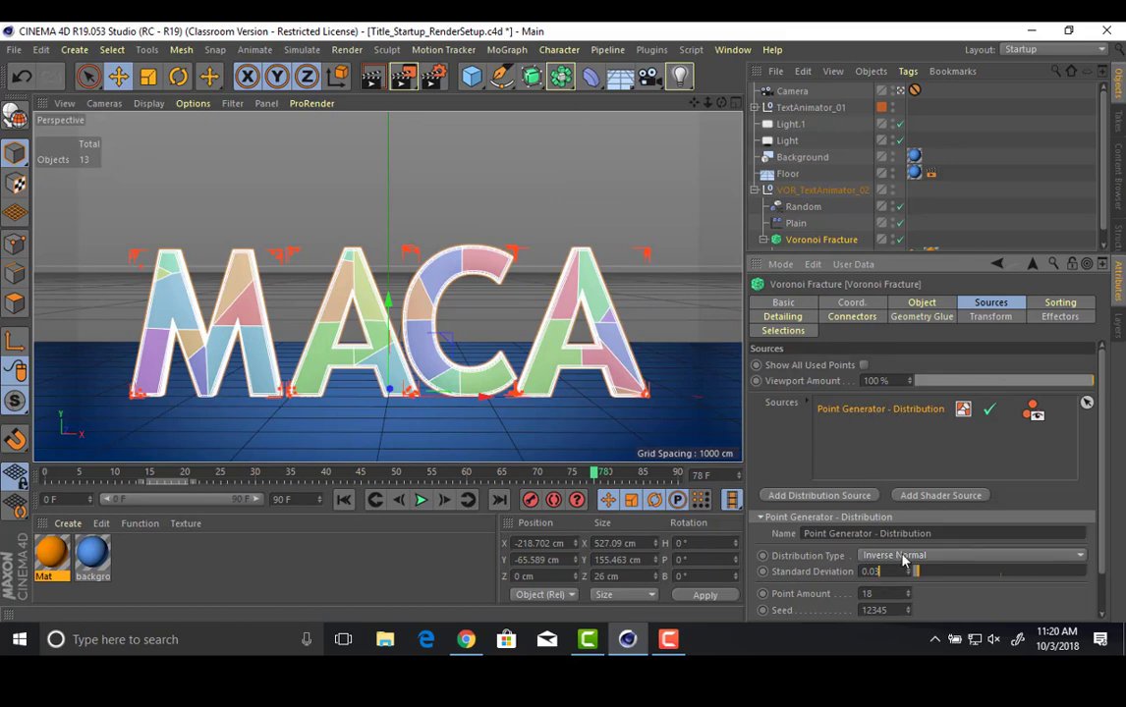
click(854, 555)
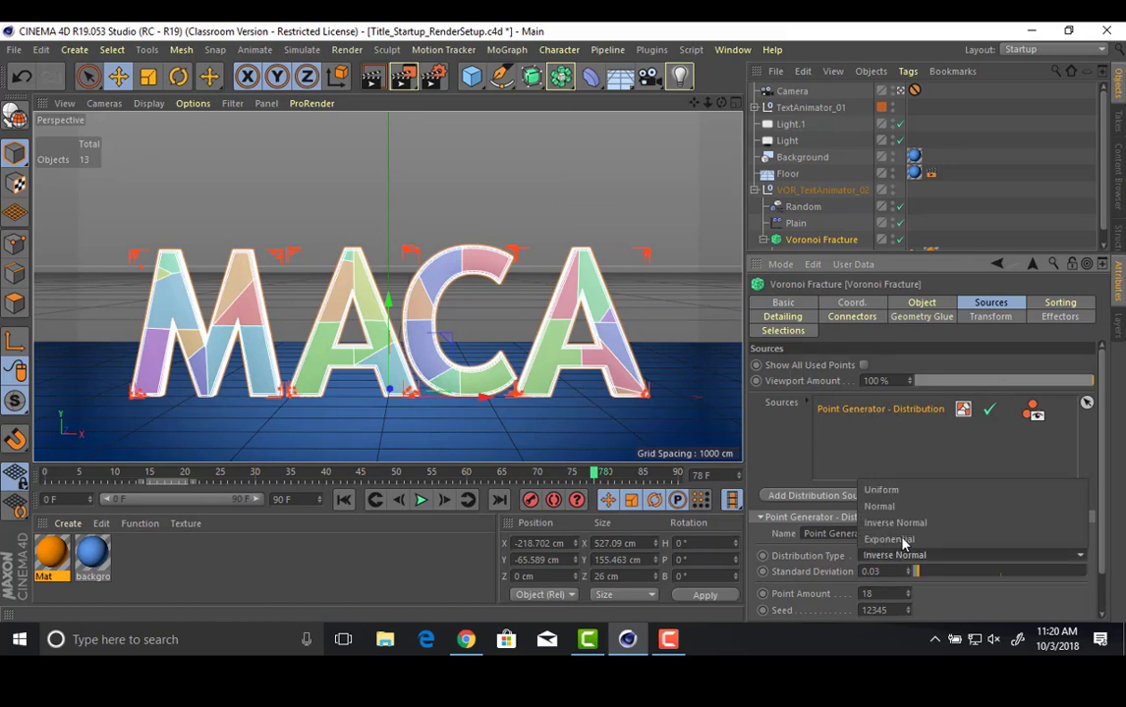
click(840, 577)
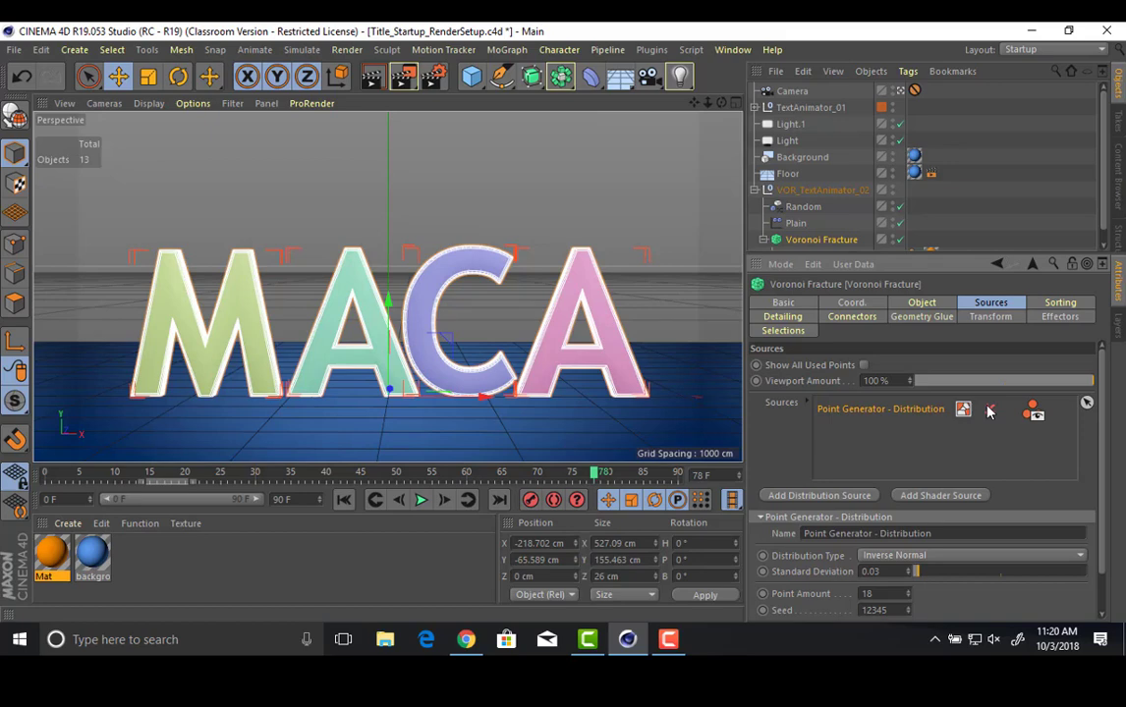
click(213, 478)
drag(290, 483, 627, 490)
click(836, 453)
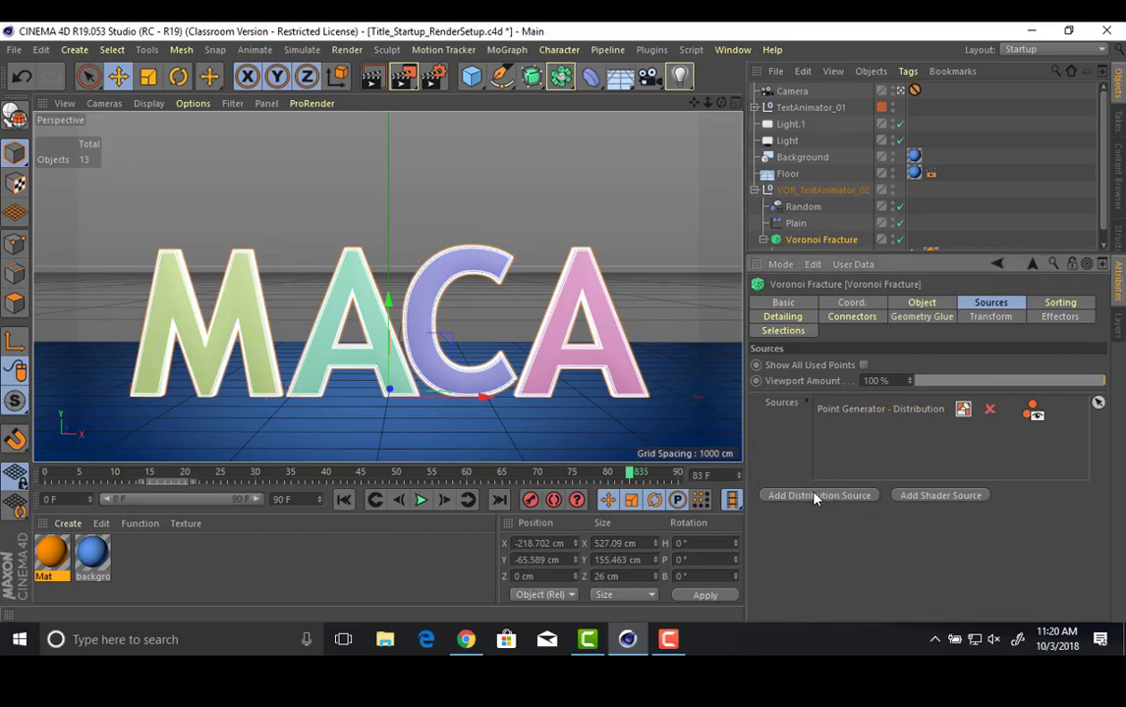
Add a second distribution source to the Voronoi Fracture and remove it from the source list.
click(813, 497)
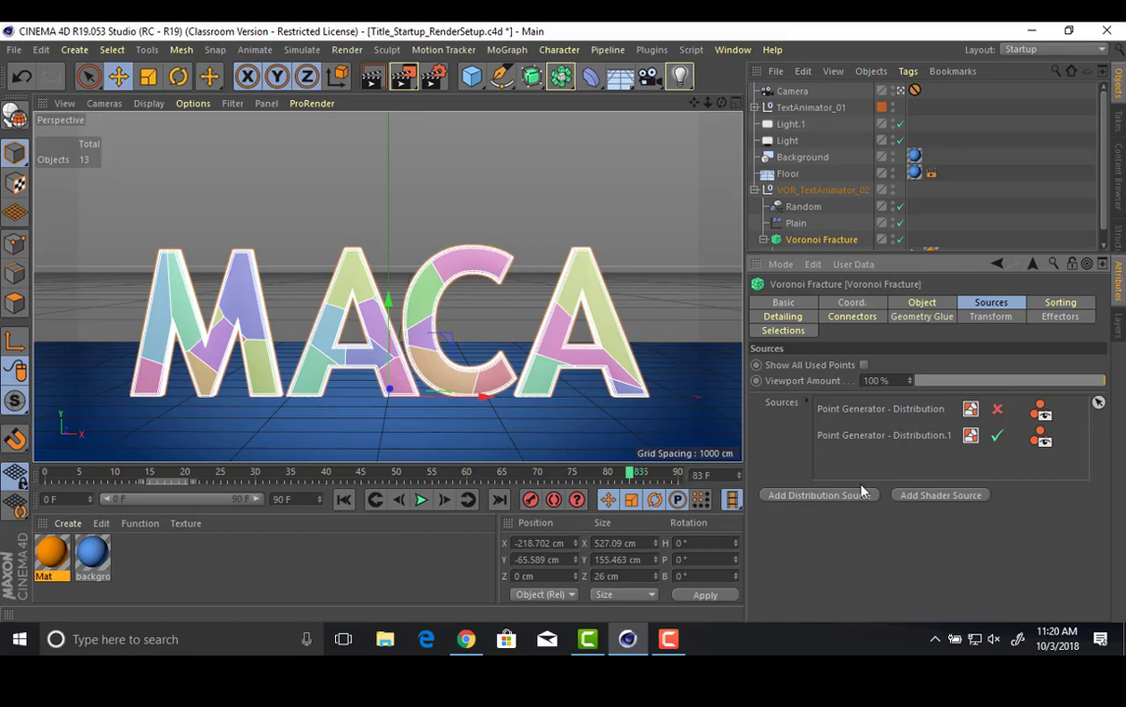
right_click(924, 436)
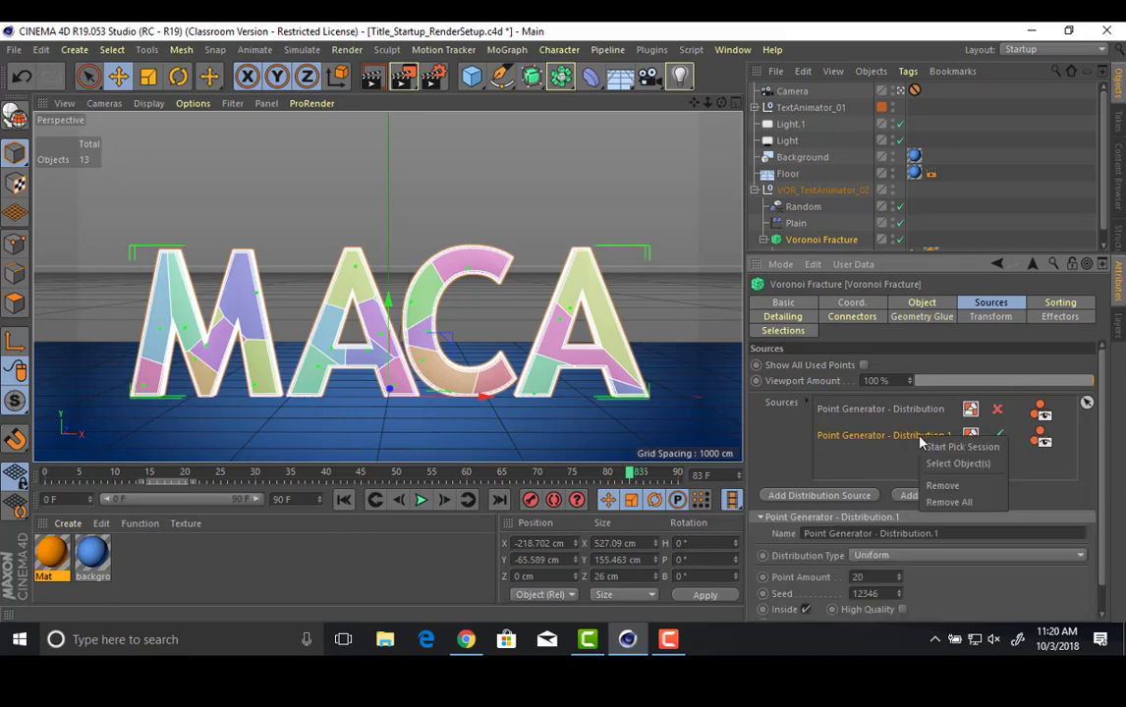
click(940, 486)
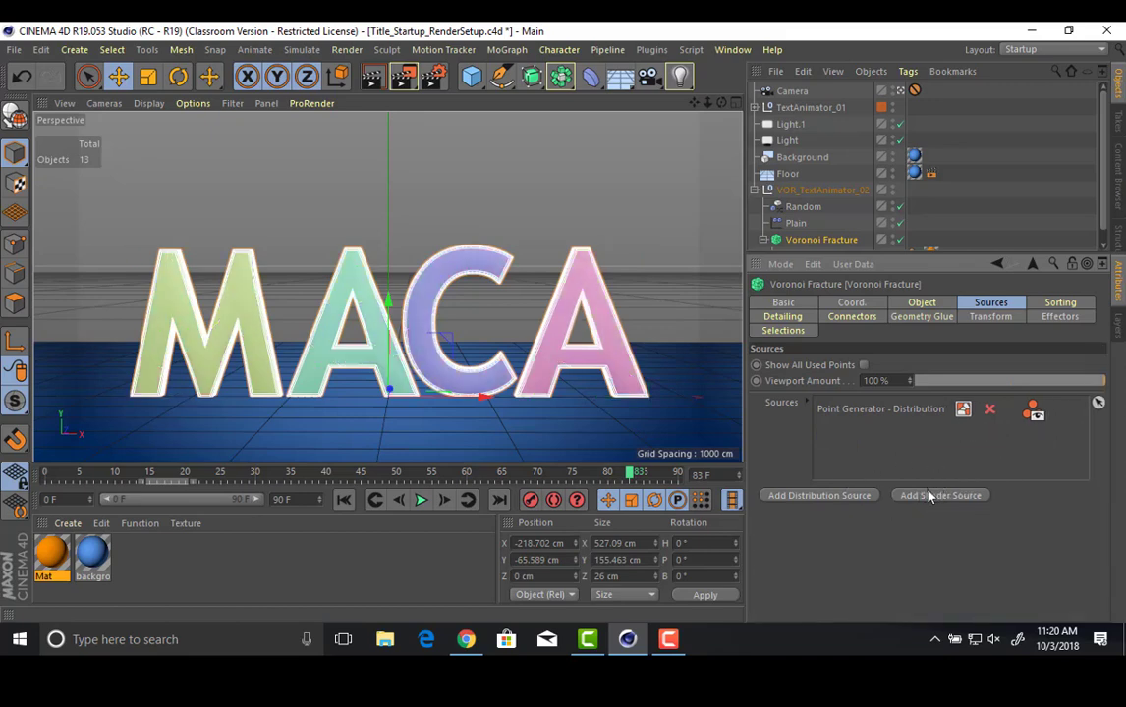
Add a shader source to the Voronoi Fracture and assign a Gradient as its custom shader.
click(928, 496)
click(895, 435)
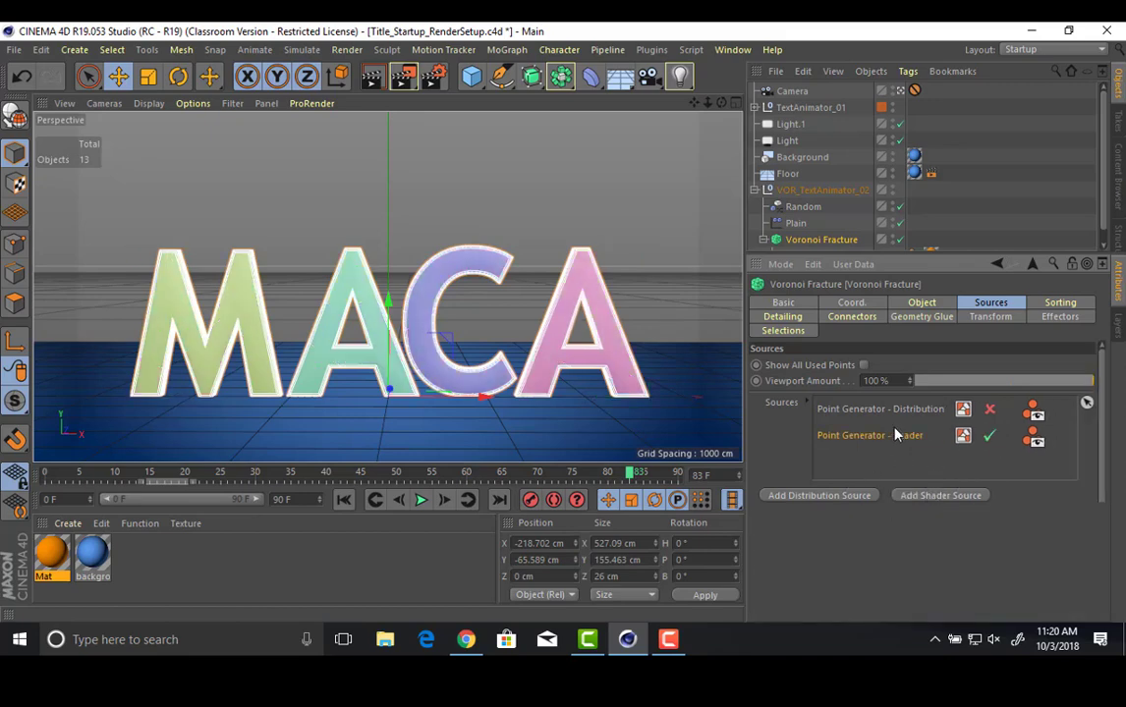
scroll(810, 491, down, 3)
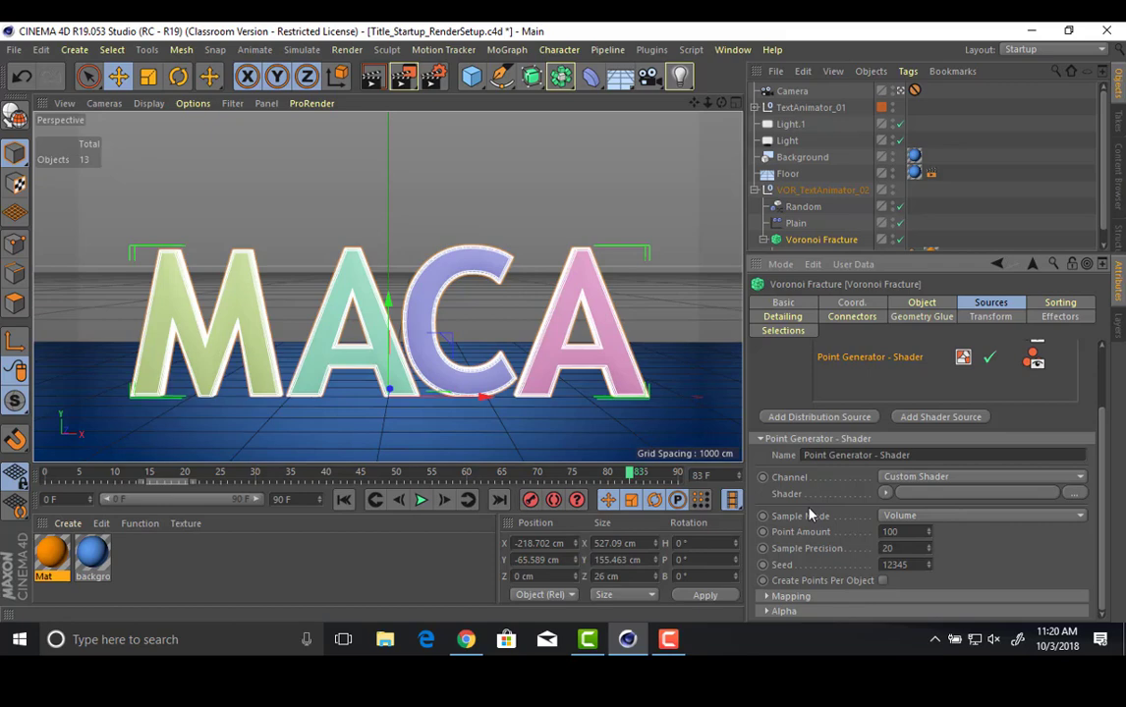
click(885, 493)
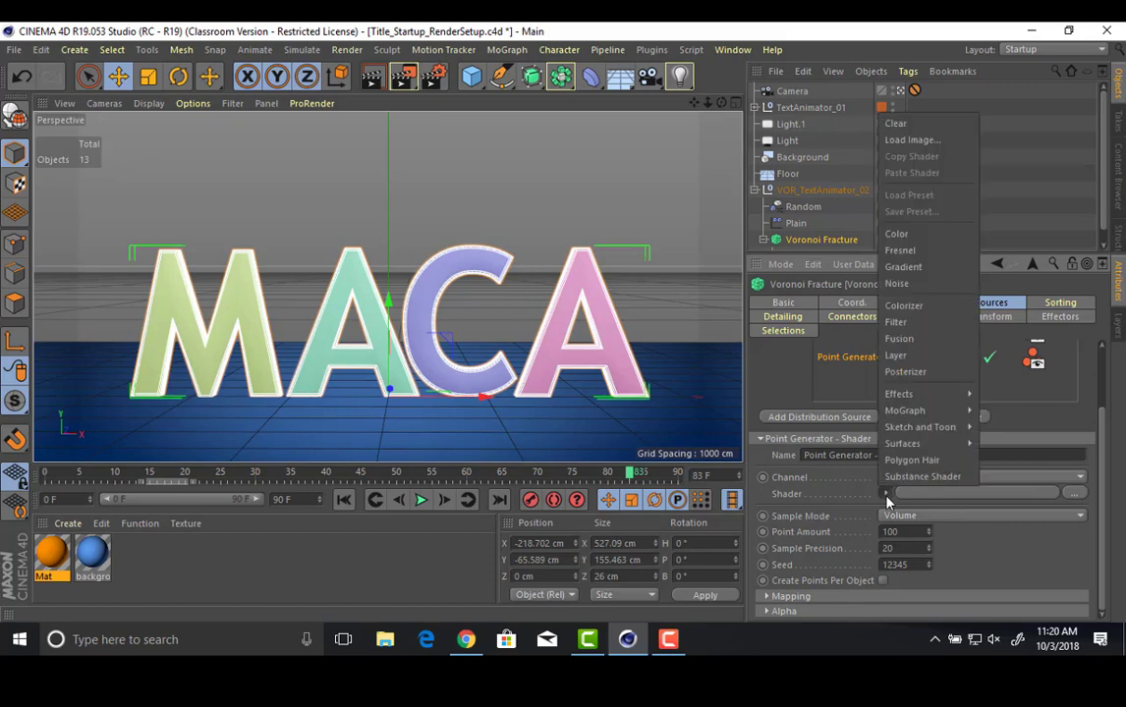
click(933, 267)
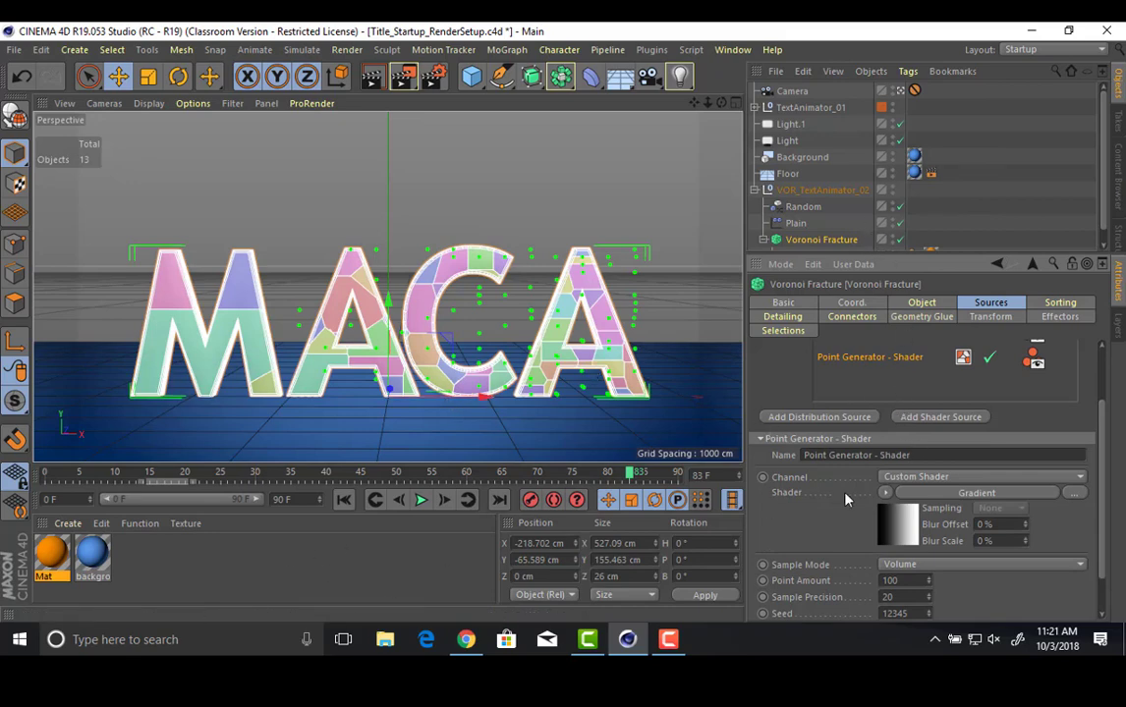
Set the shader source's Sample Mode to Surface and inspect the points on the letters outside the camera view.
scroll(856, 511, down, 2)
click(918, 515)
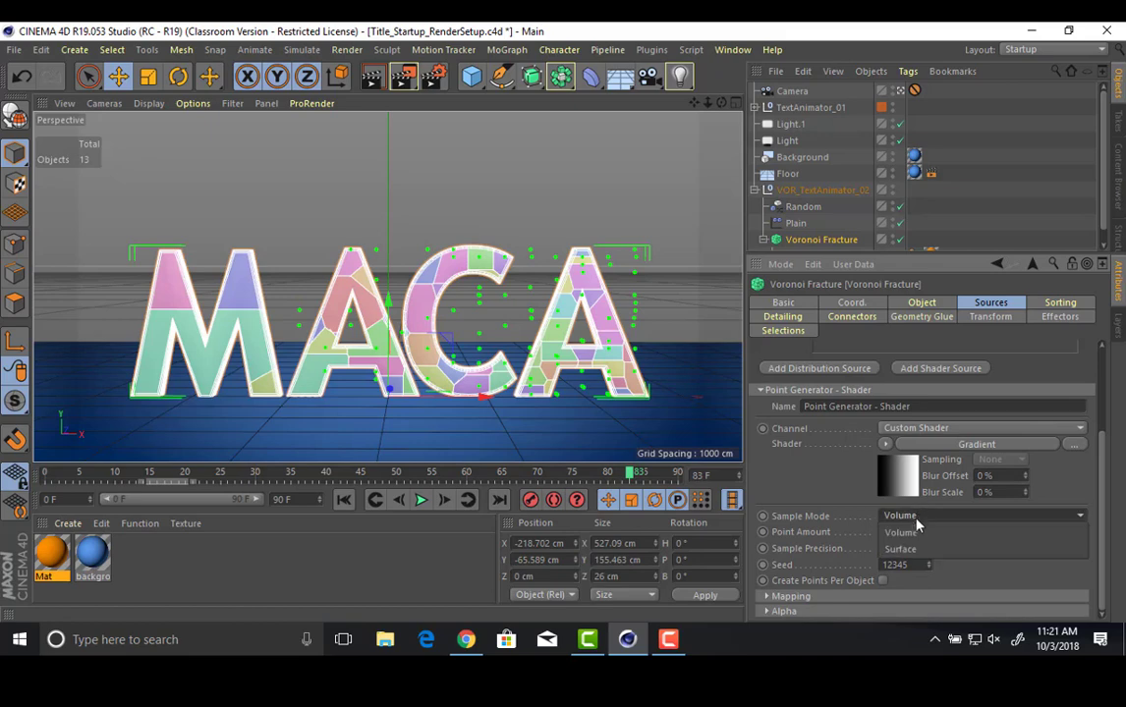
click(913, 548)
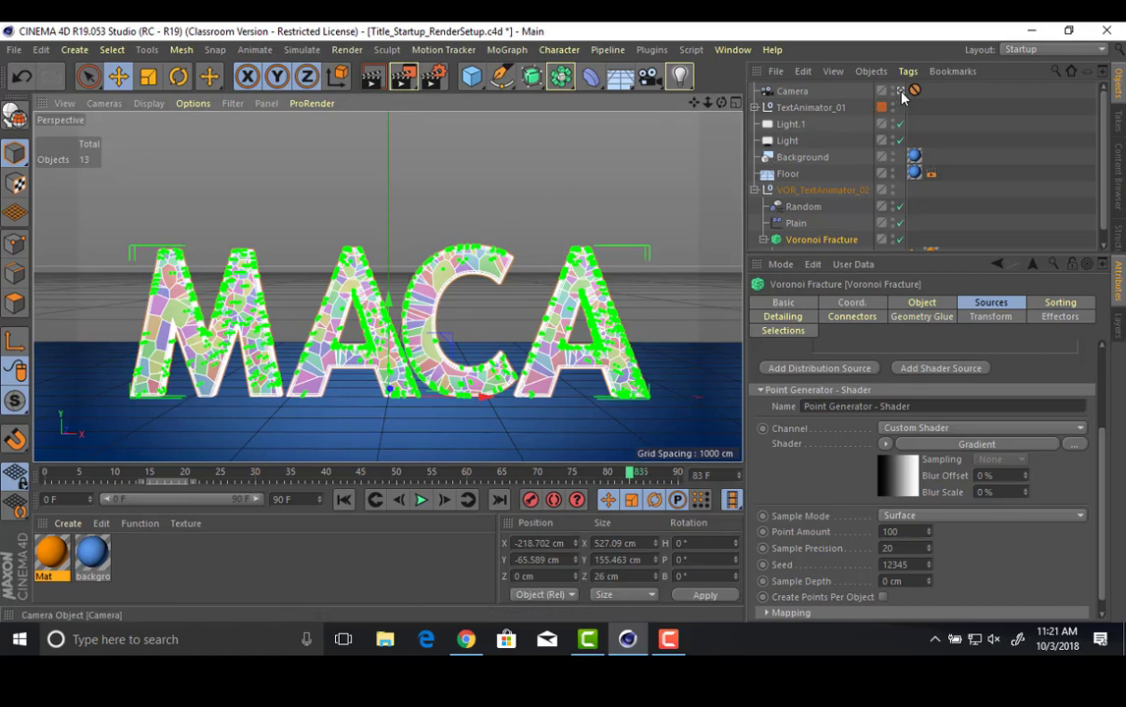
scroll(657, 189, down, 5)
scroll(657, 190, up, 8)
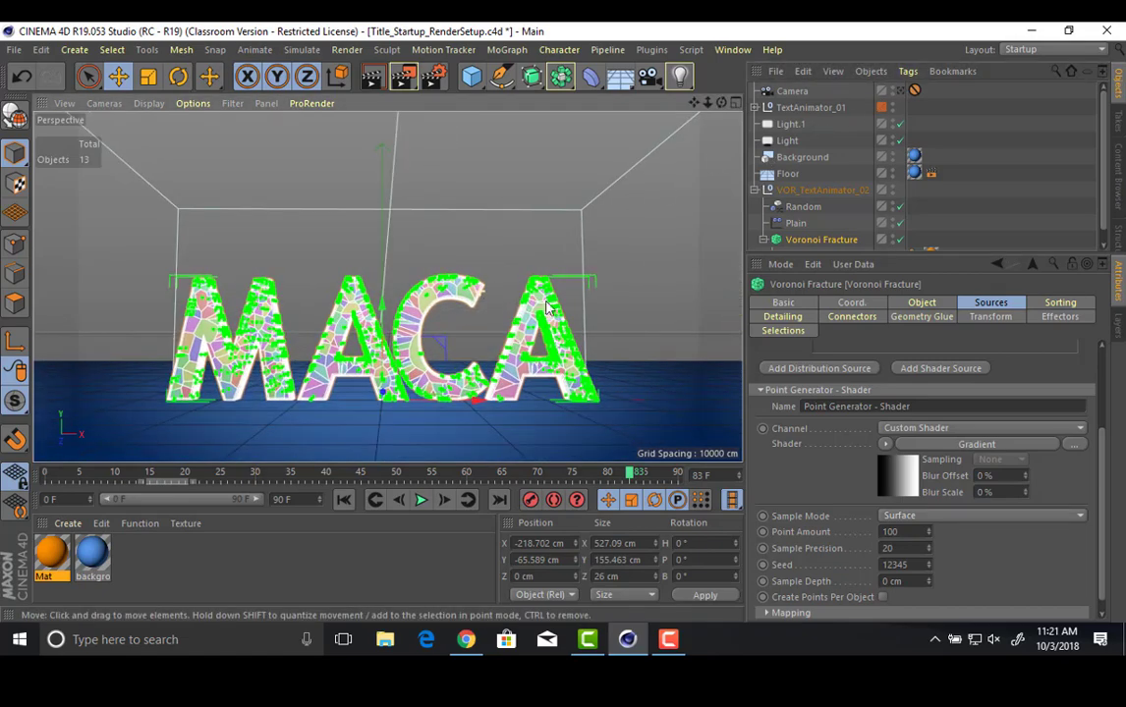
alt+drag(525, 245, 538, 196)
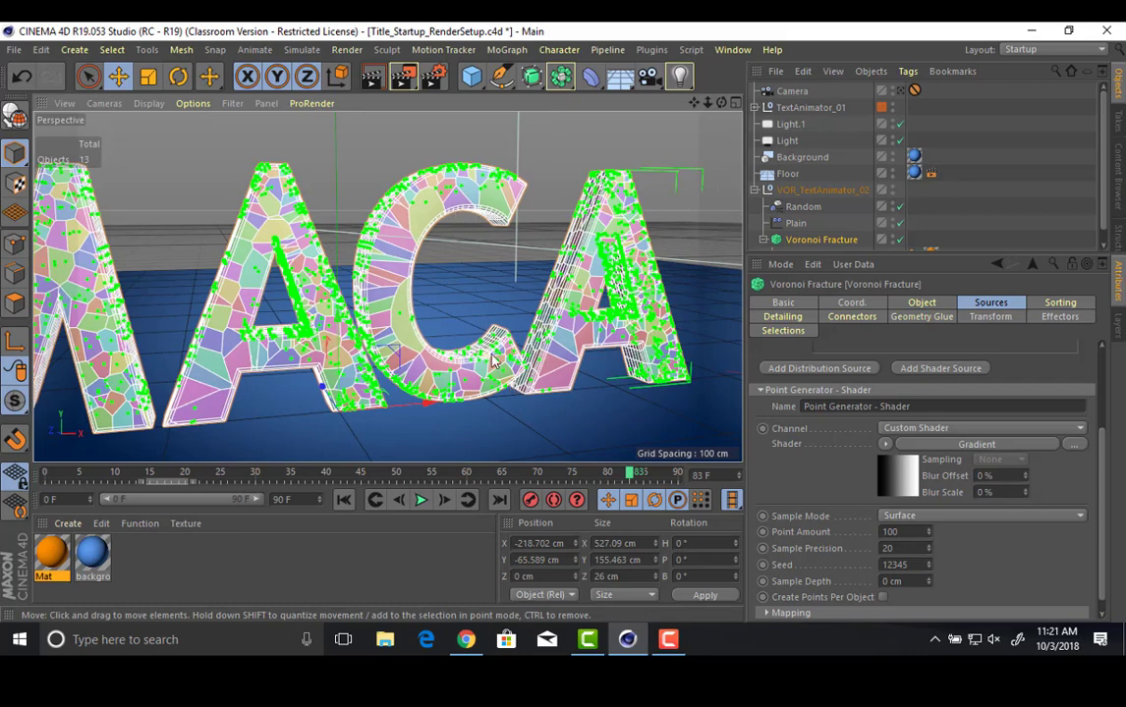
Reverse the gradient shader's knots so white is at the start and black at the end.
click(928, 447)
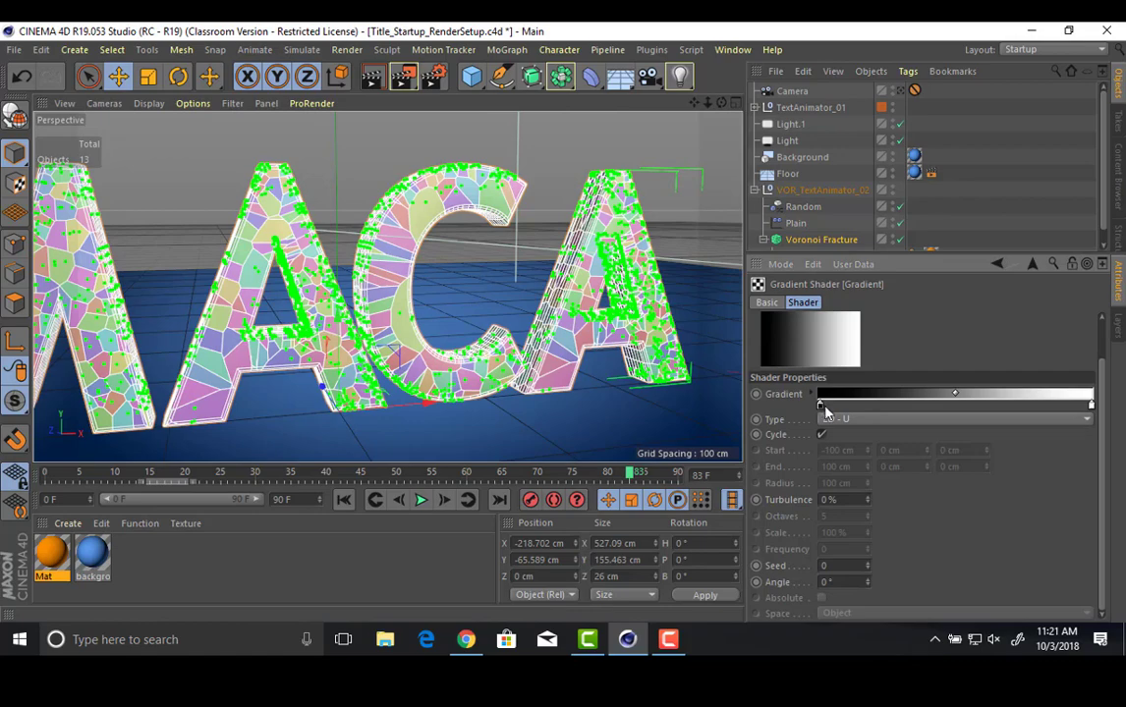
drag(821, 405, 1002, 406)
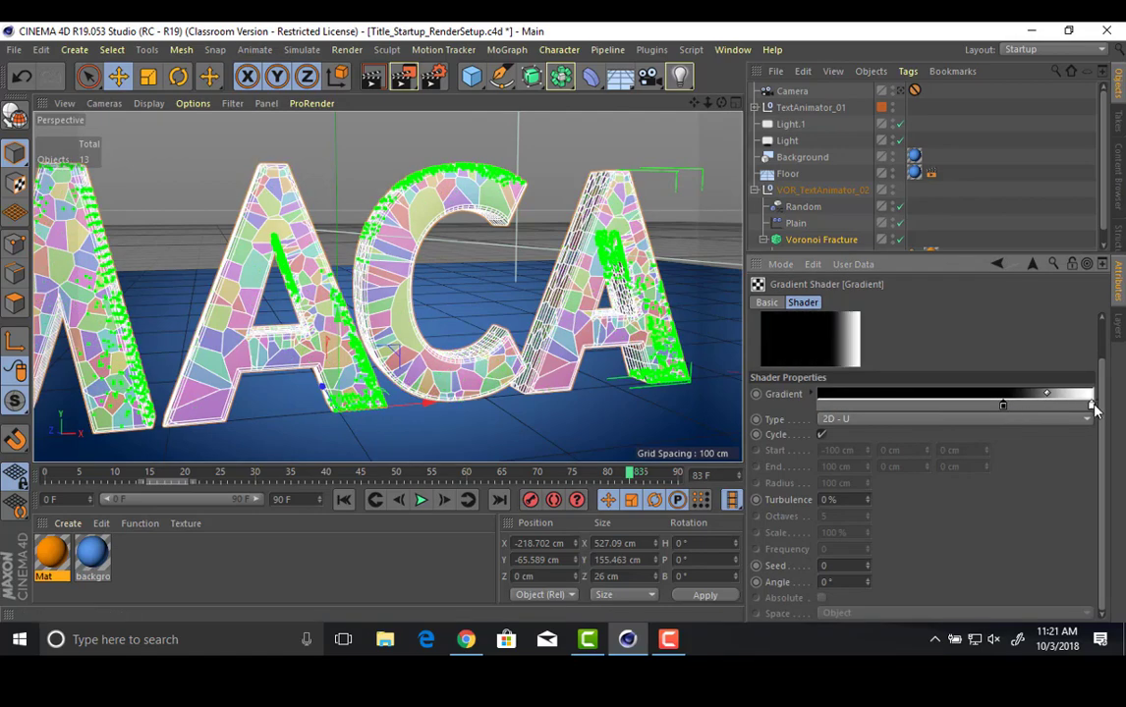
drag(1090, 404, 820, 405)
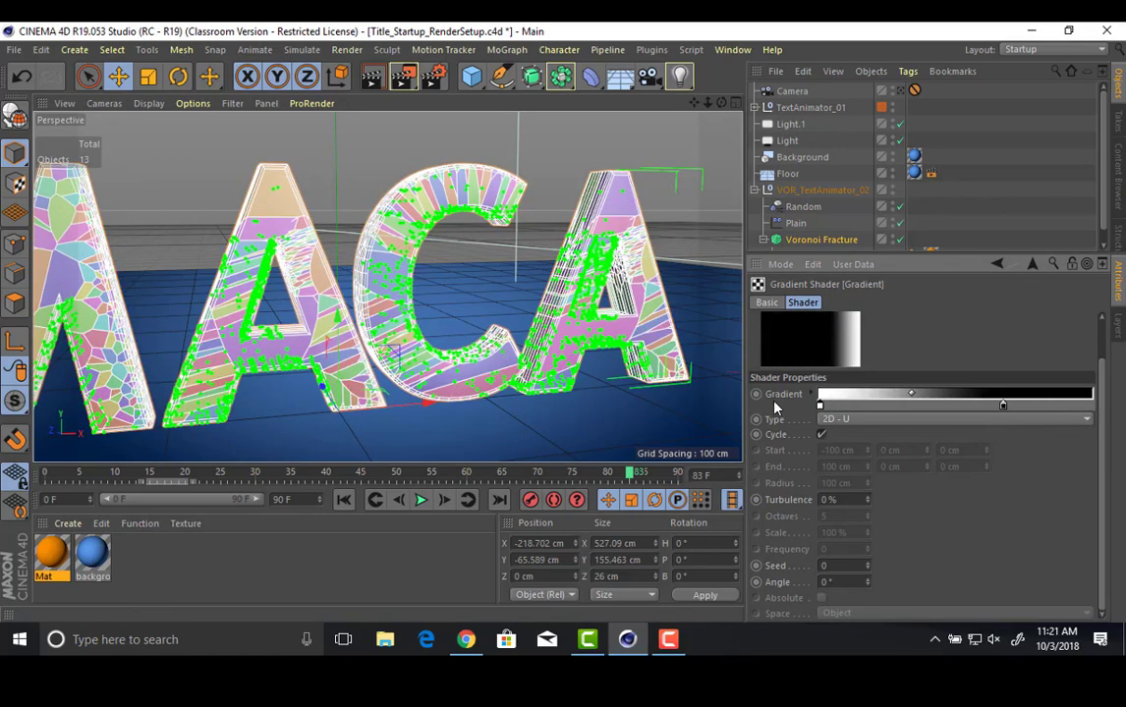
drag(1003, 406, 1091, 405)
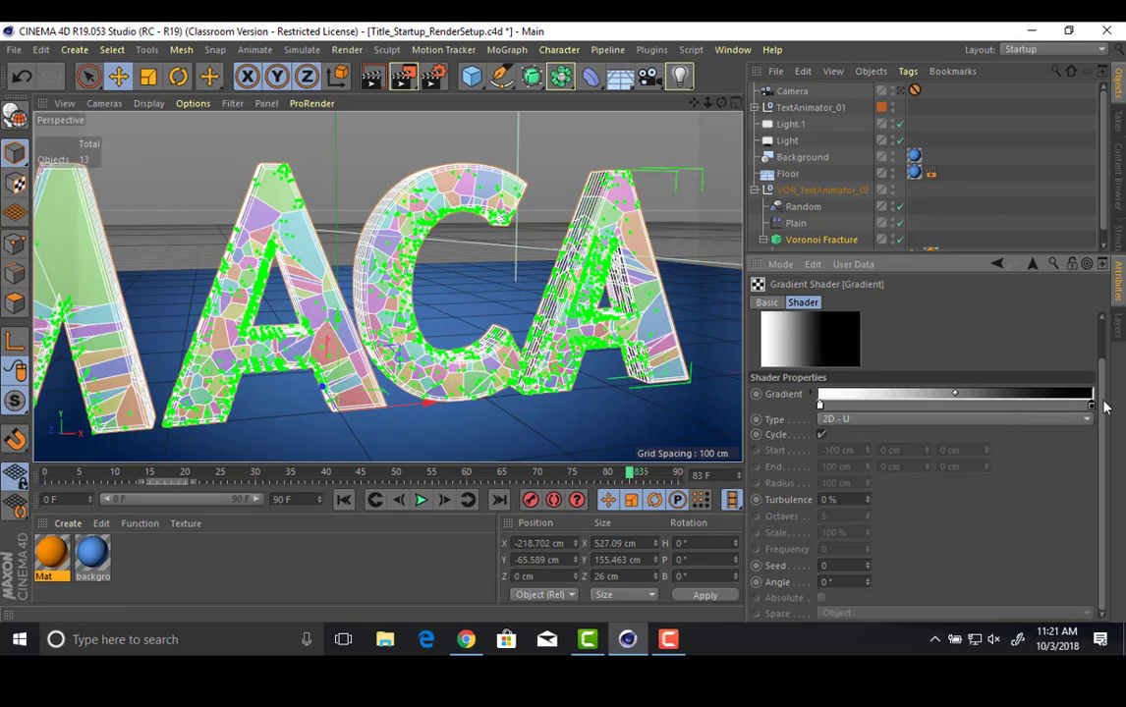
Try the 2D - Circular type for the gradient shader and inspect the point distribution on the letters.
alt+drag(450, 375, 502, 231)
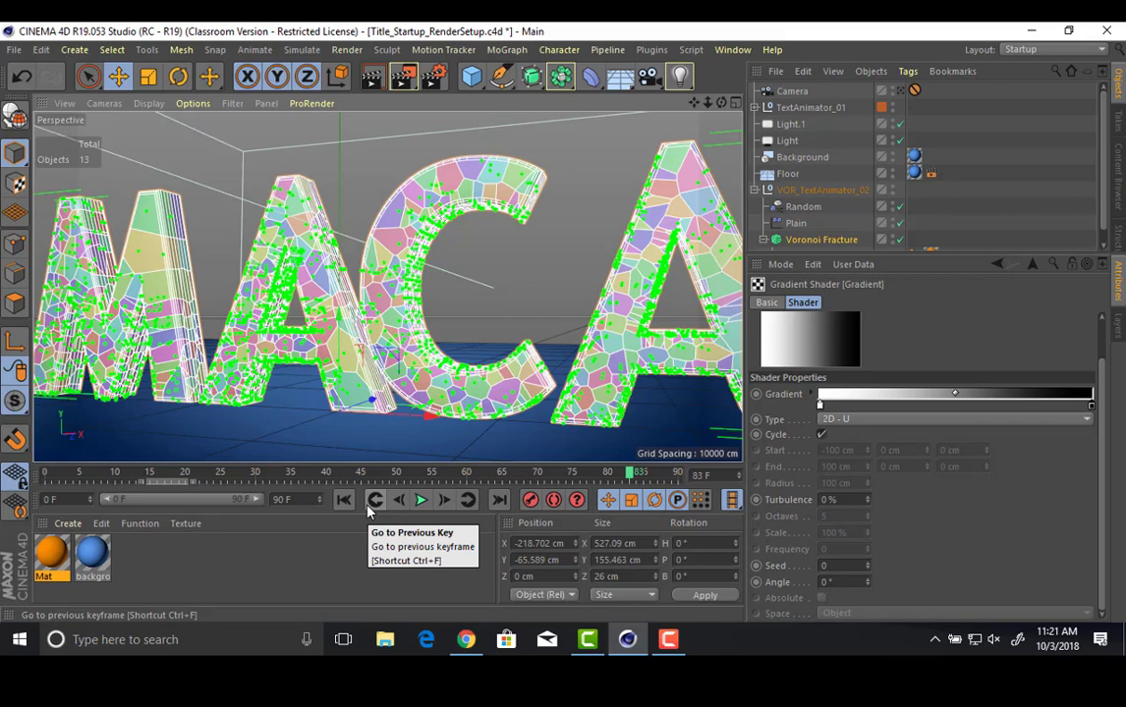
click(873, 419)
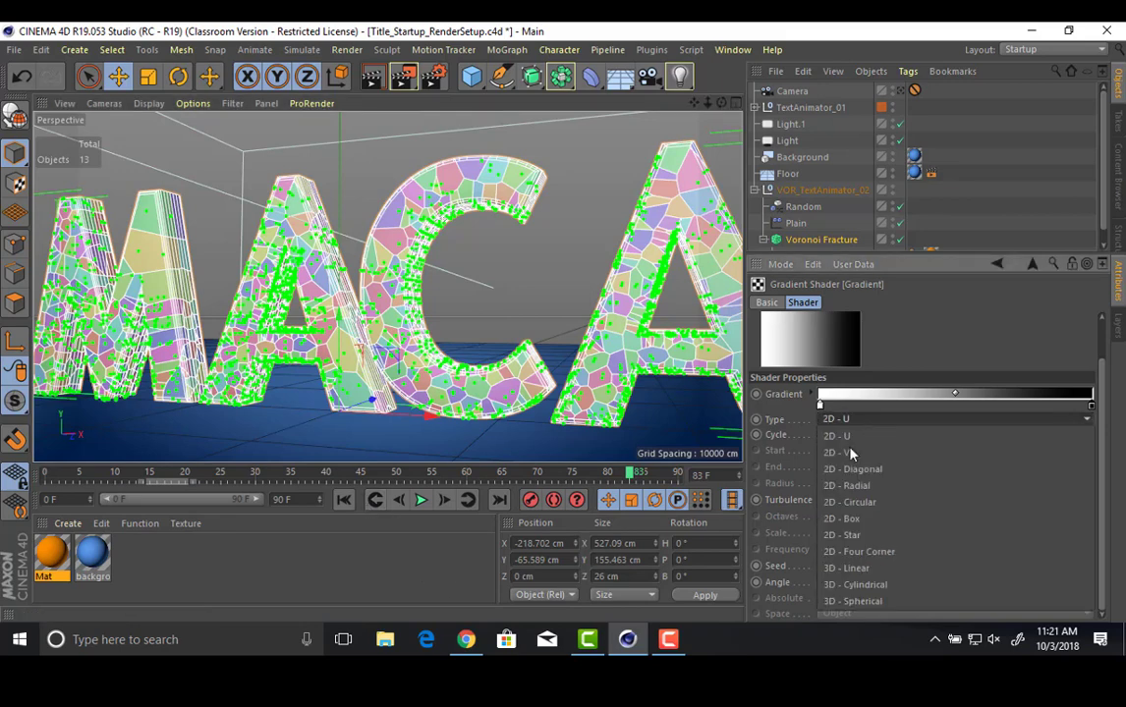
click(855, 502)
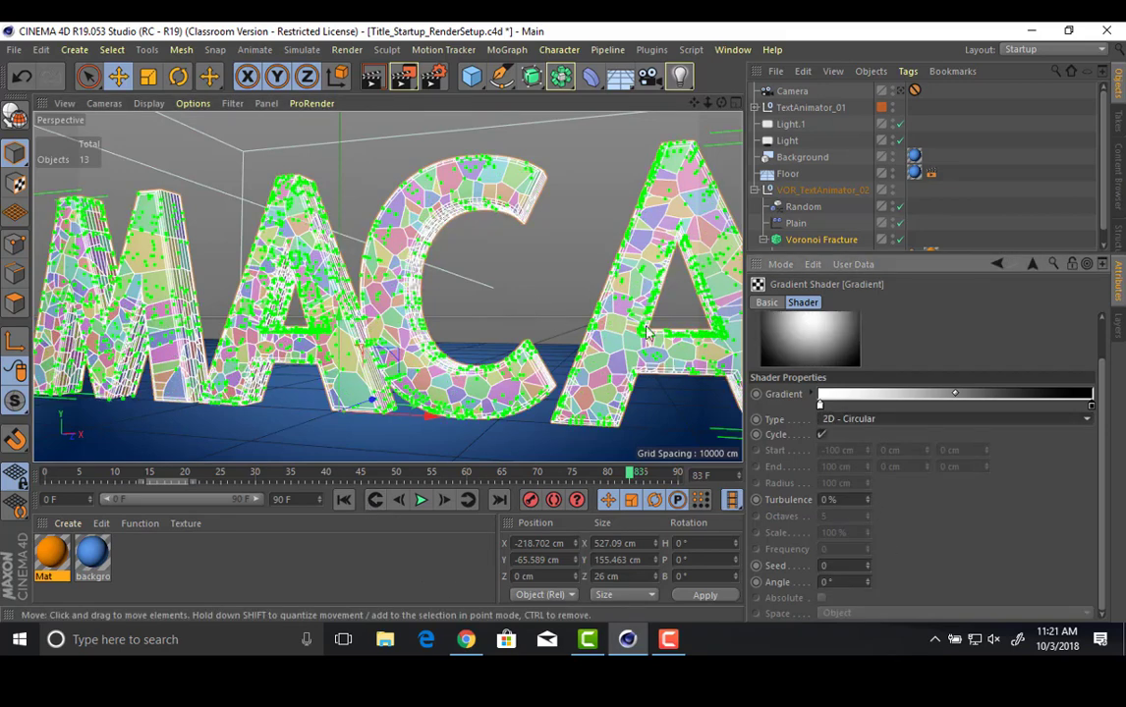
alt+drag(645, 334, 589, 304)
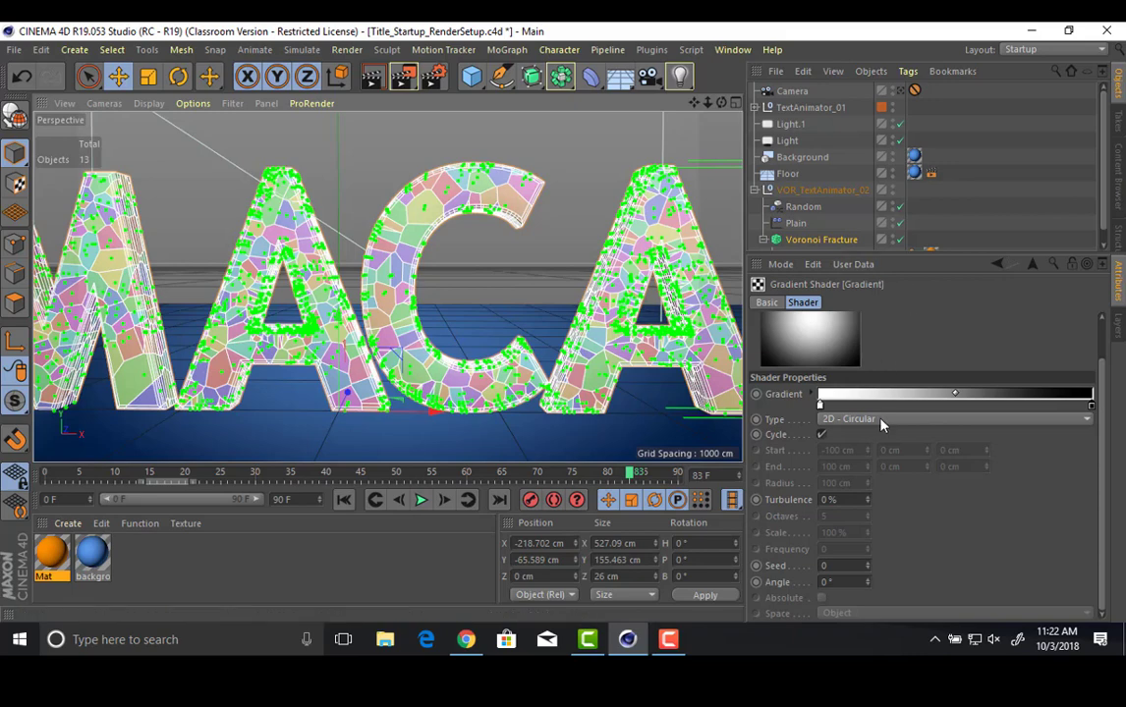
Replace the Gradient in the Voronoi Fracture's shader source with a Noise shader.
click(821, 240)
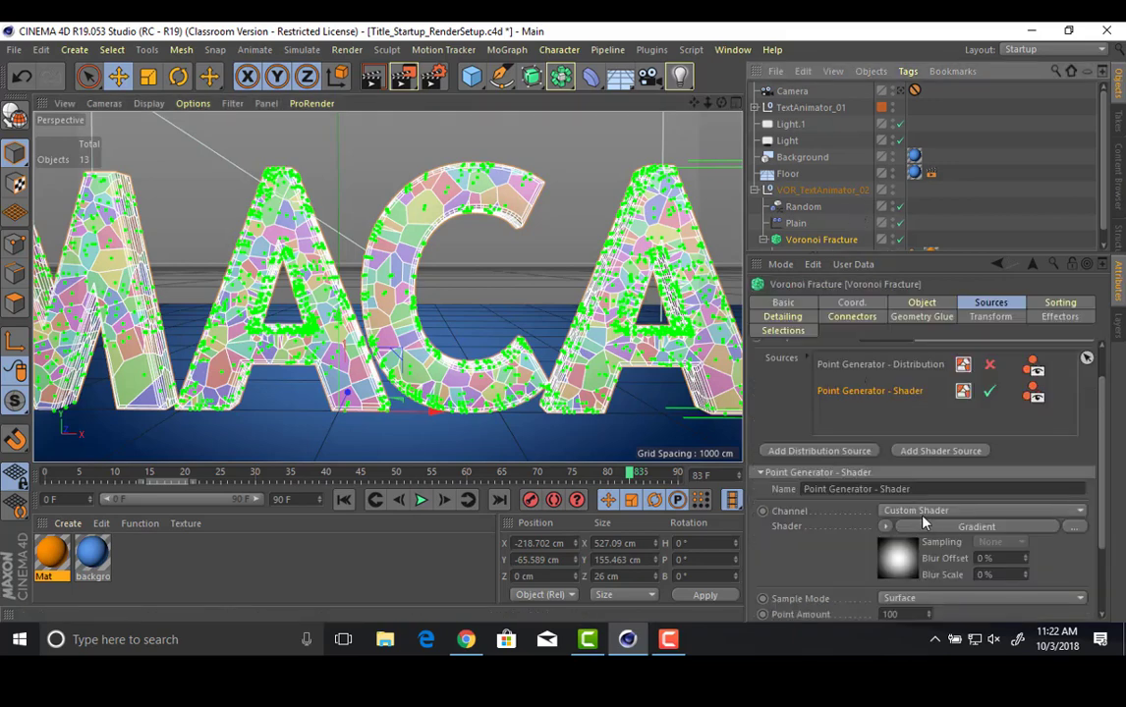
click(885, 526)
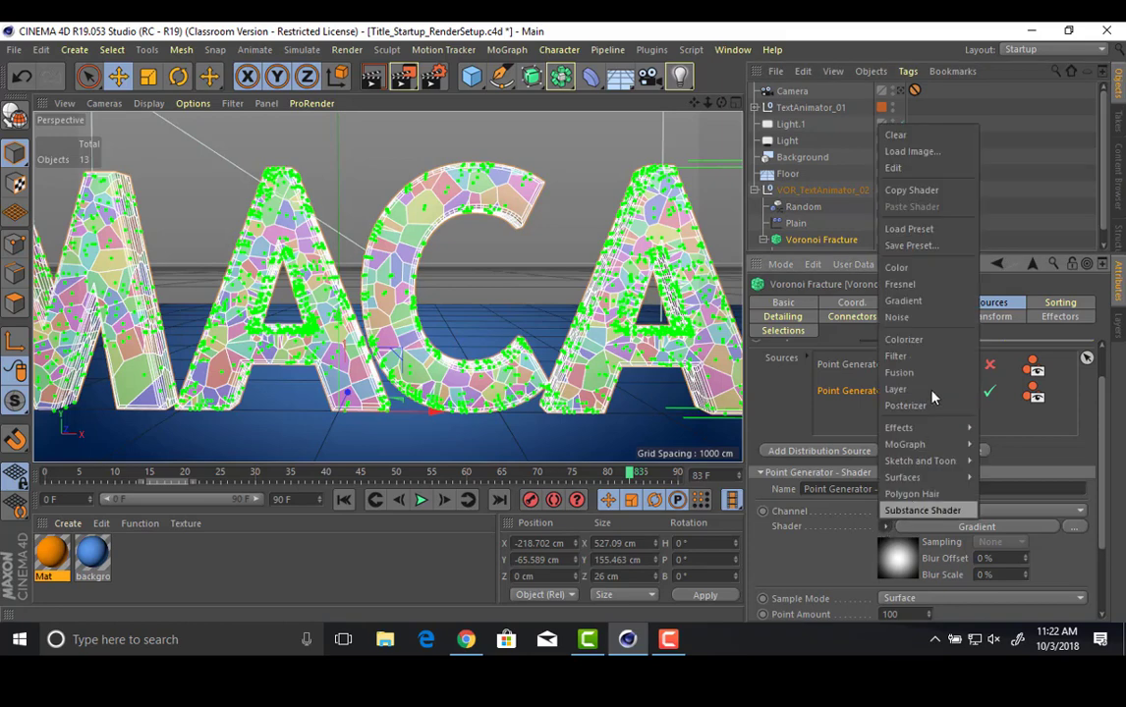
click(928, 318)
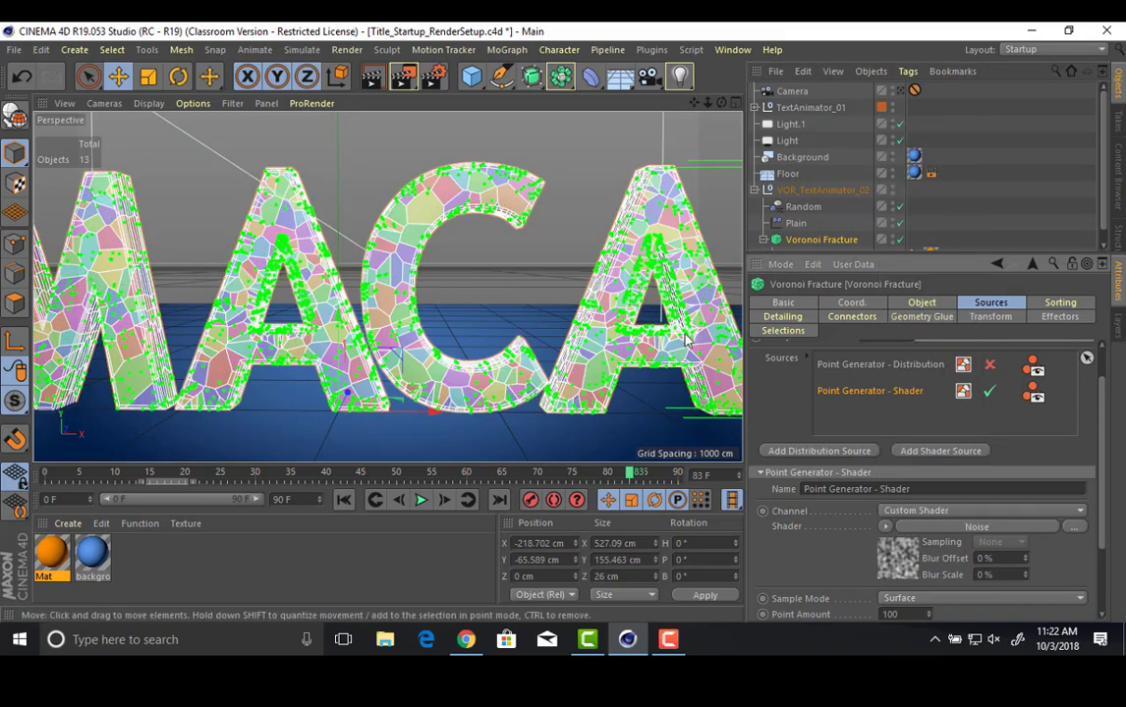
Try the FBM type in the Noise shader, and settle on Cell Noise.
click(963, 527)
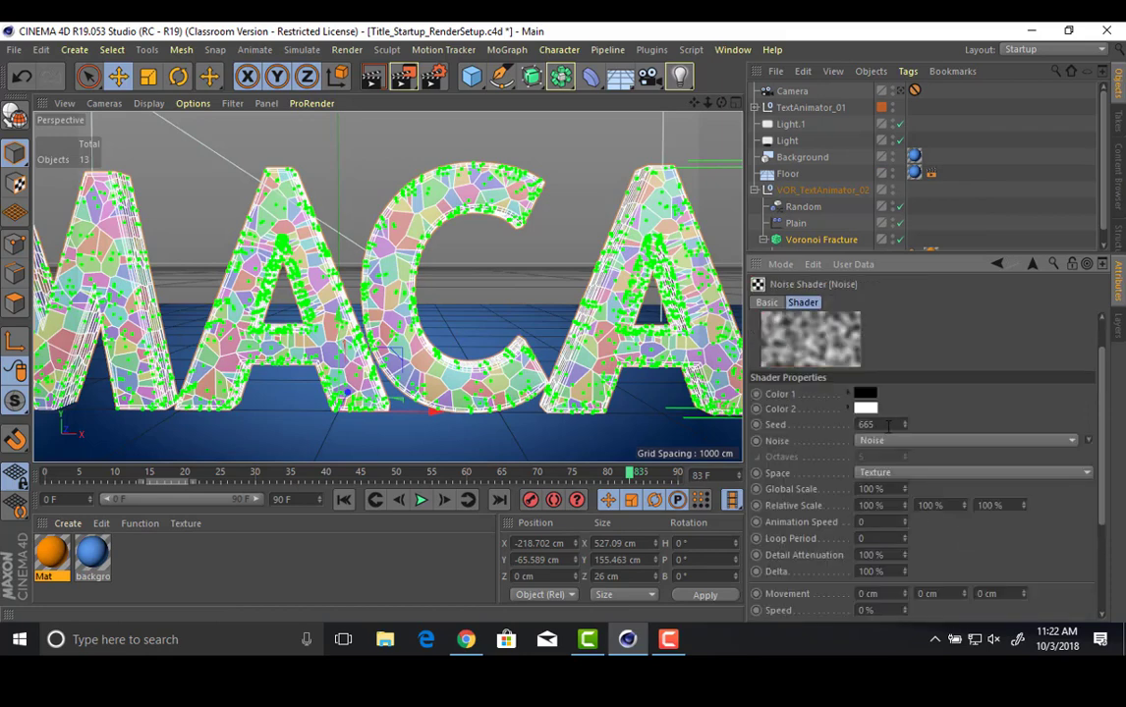
click(909, 442)
click(932, 224)
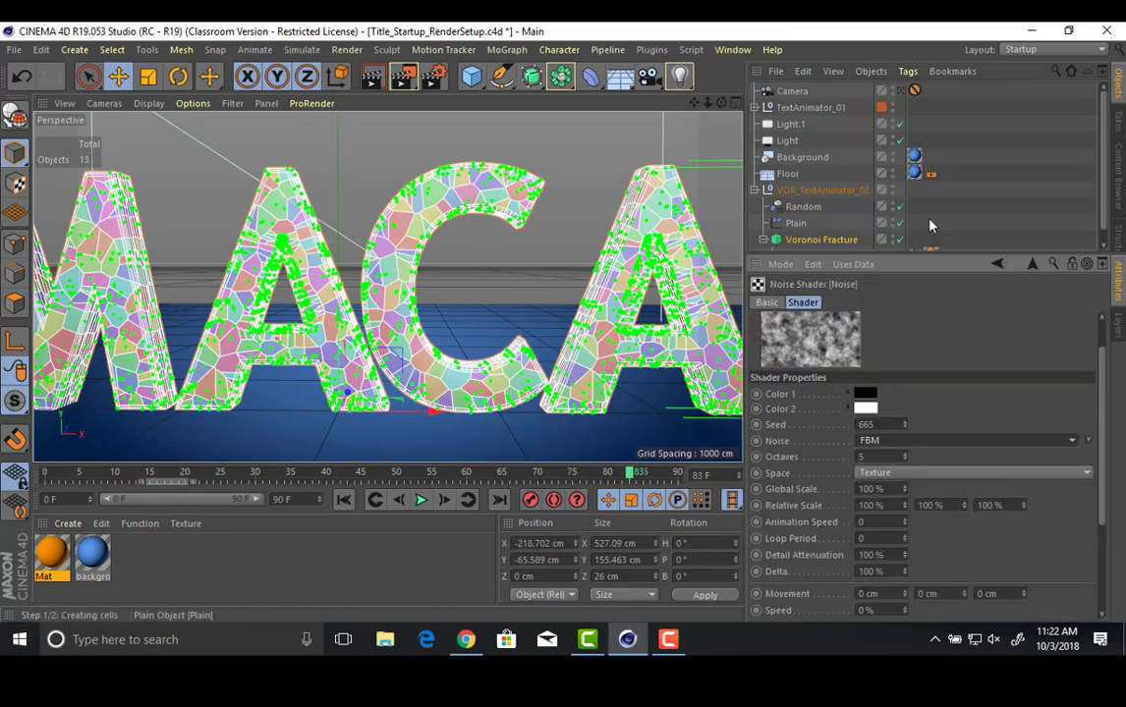
click(958, 440)
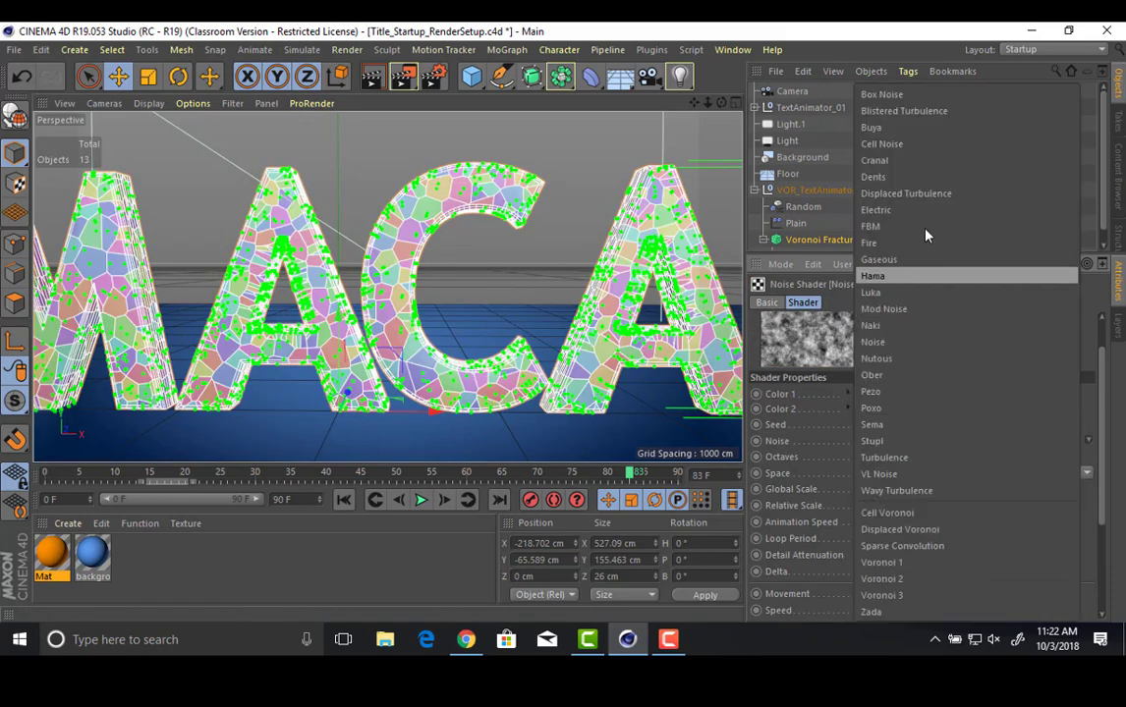
click(915, 144)
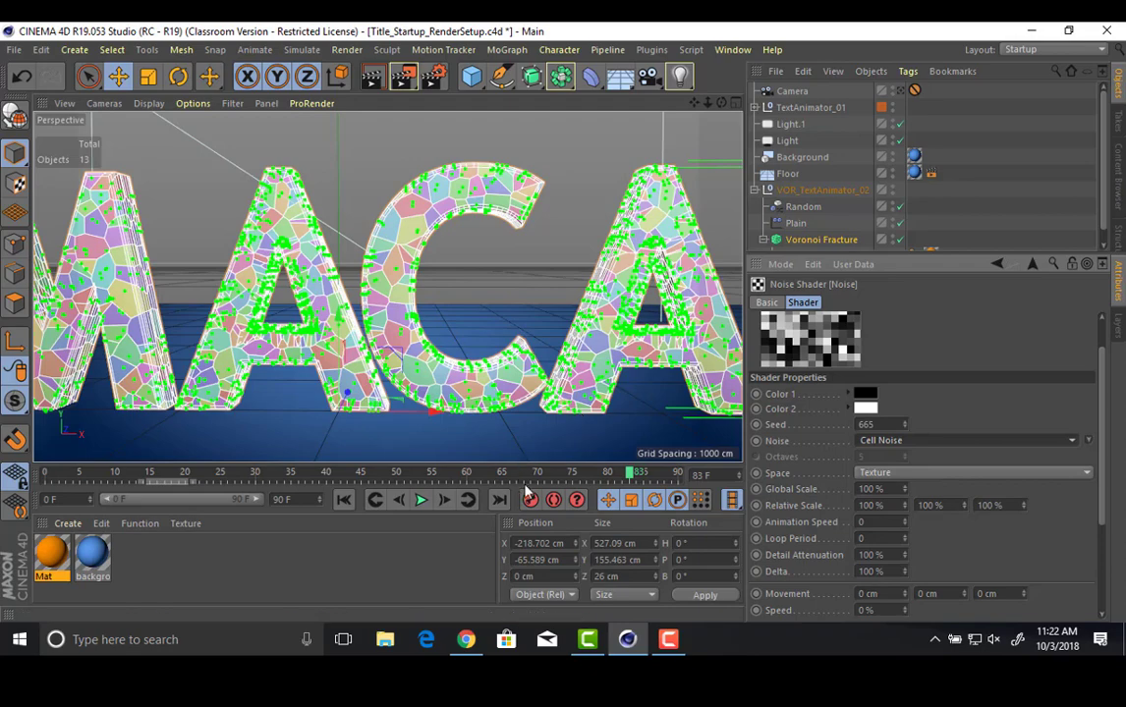
Scrub the timeline back to about frame 12 and forward to frame 66 to preview how the title breaks apart.
drag(519, 478, 160, 471)
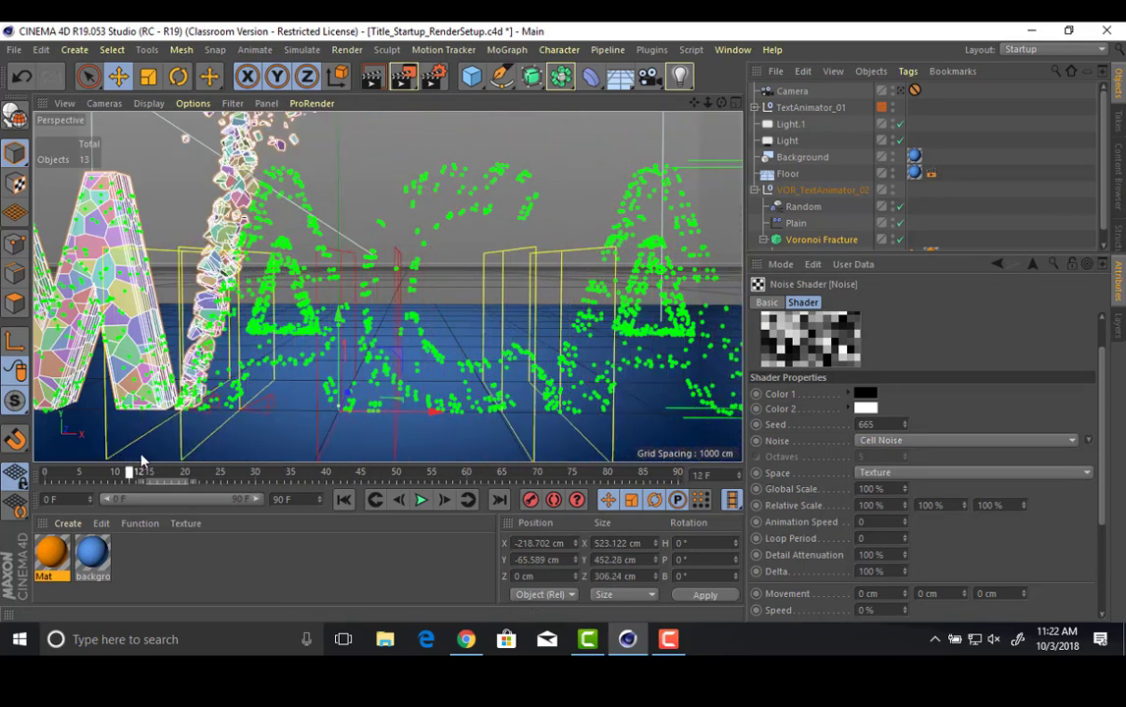
drag(234, 463, 505, 472)
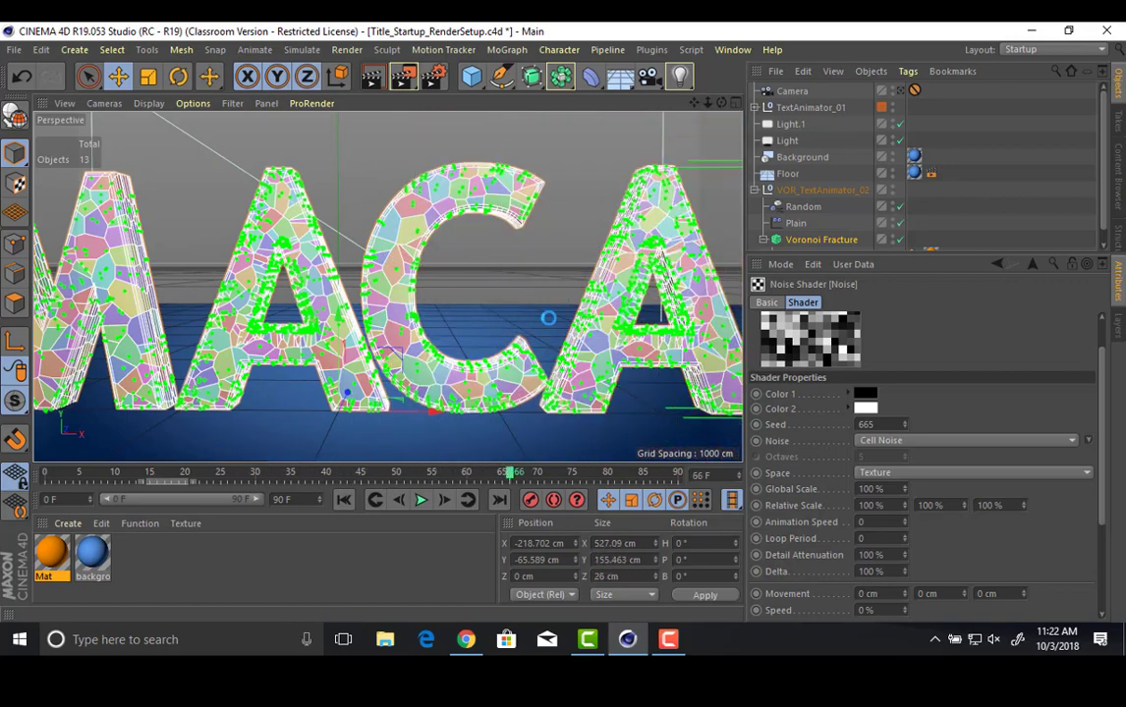
scroll(442, 264, down, 5)
alt+drag(465, 263, 446, 285)
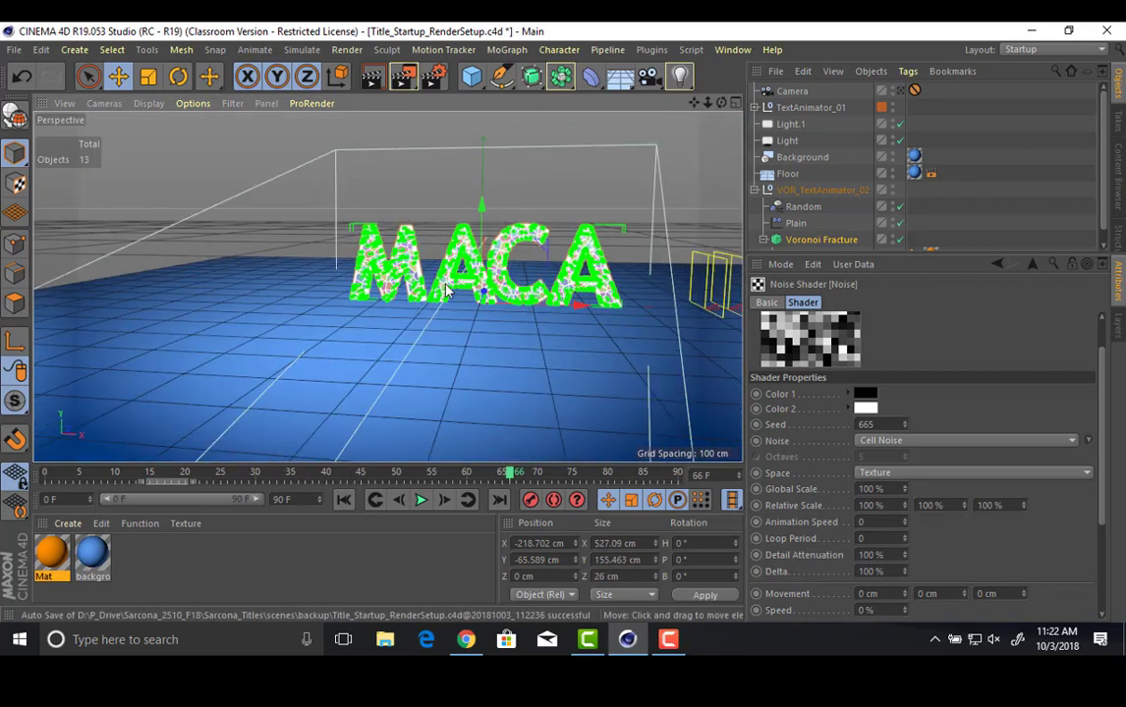
Duplicate the VOR_TextAnimator_02 null with its contents and put the original on a new layer.
click(816, 191)
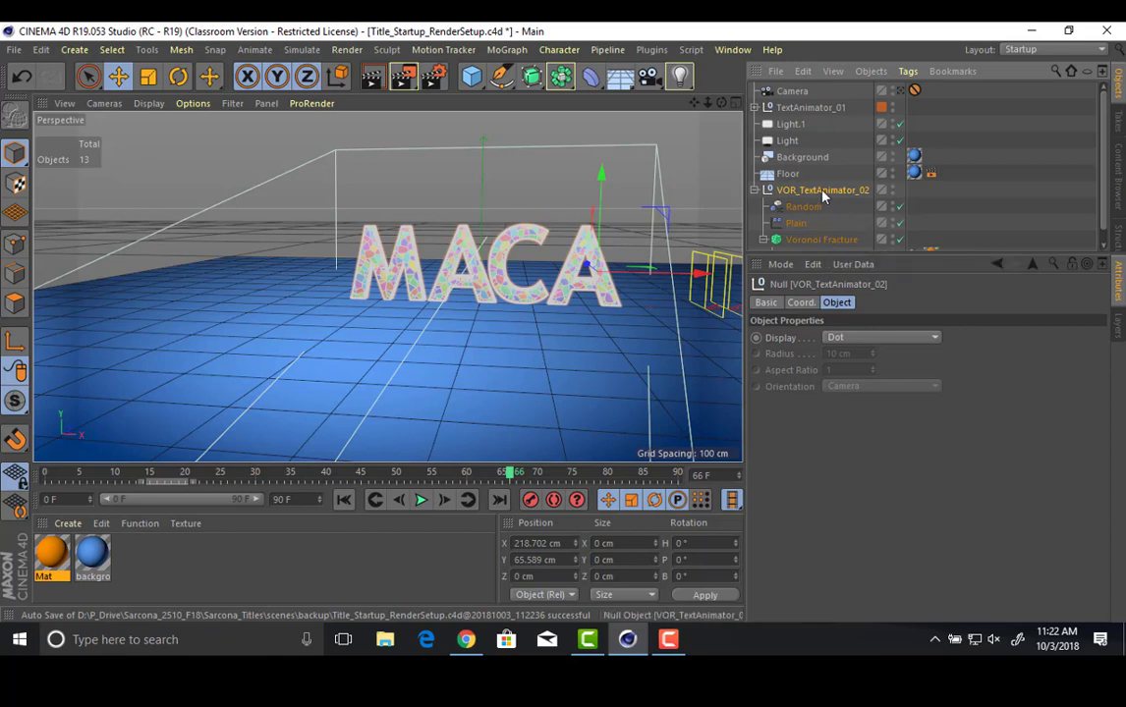
drag(823, 197, 819, 188)
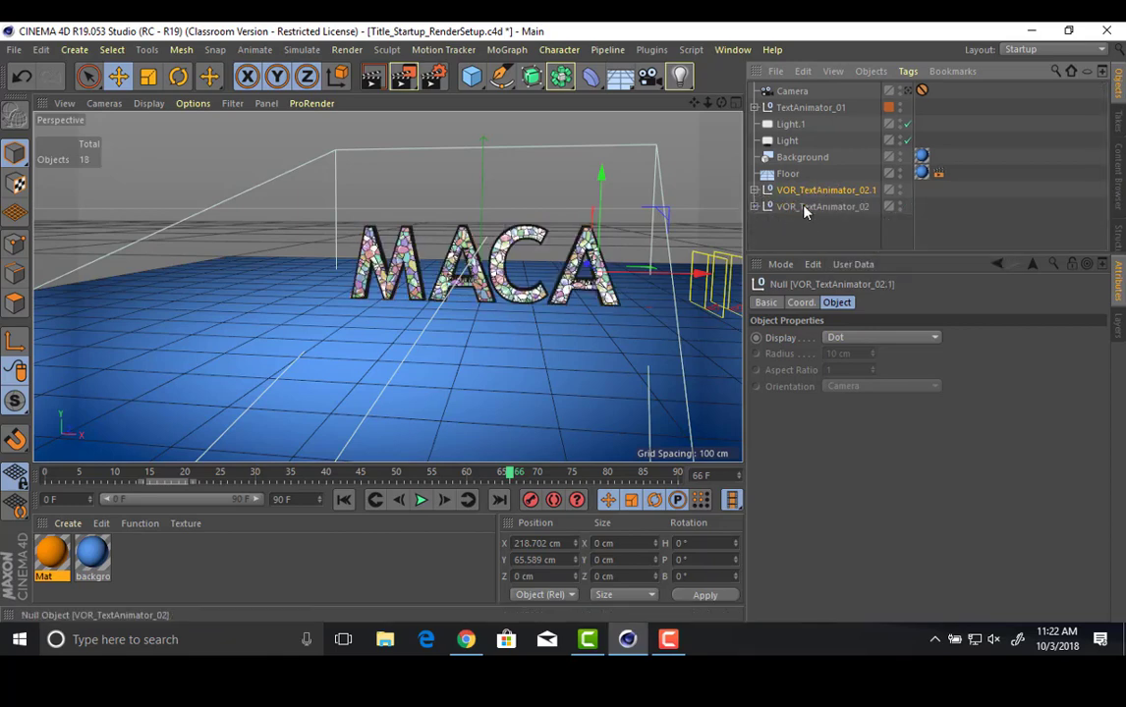
click(808, 210)
click(1119, 328)
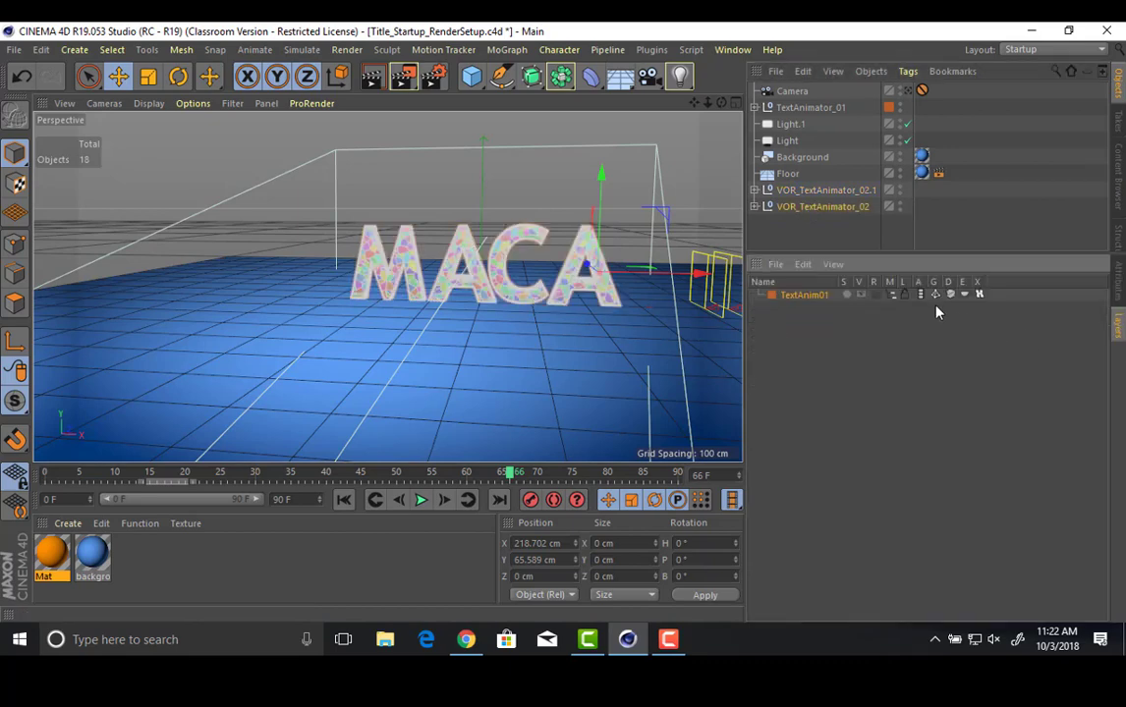
click(776, 264)
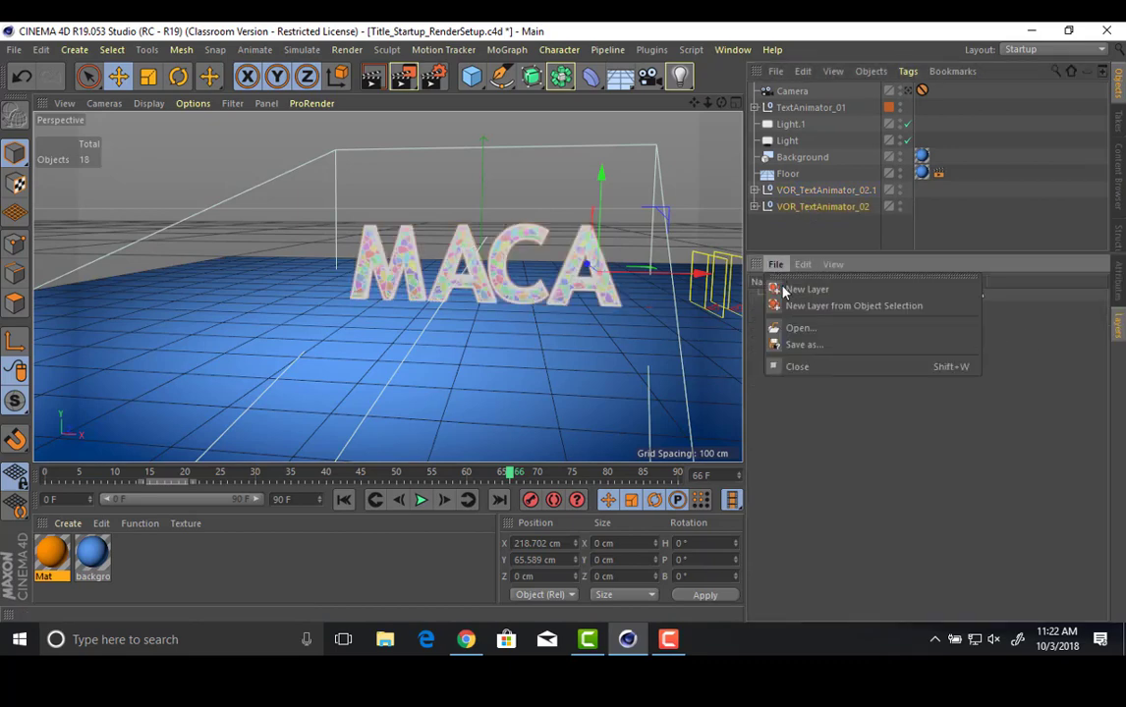
click(786, 305)
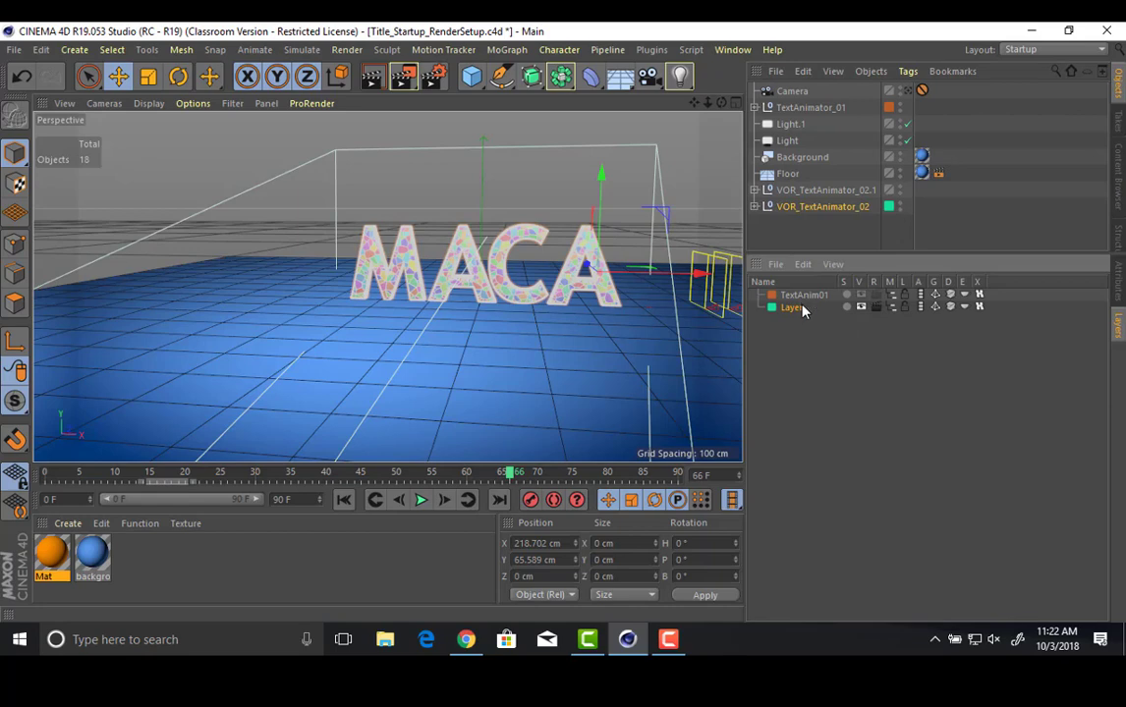
Rename the new layer Voronoi_Plain.
double_click(790, 307)
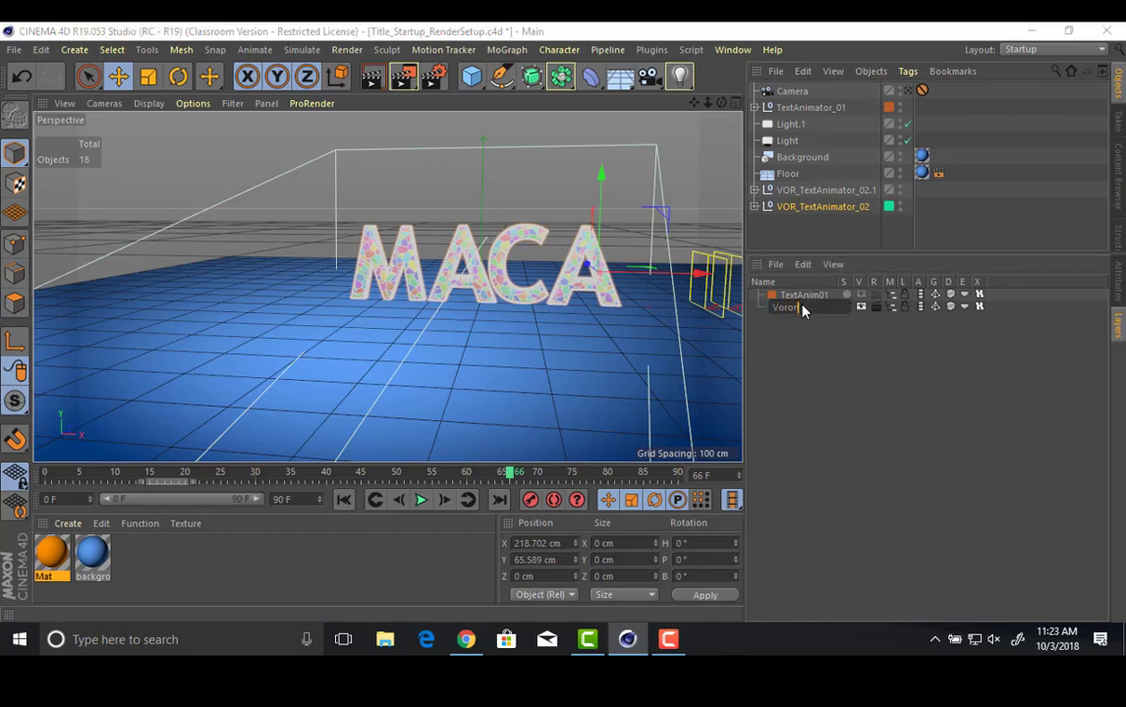
text(Voronoi_Plain)
key(Return)
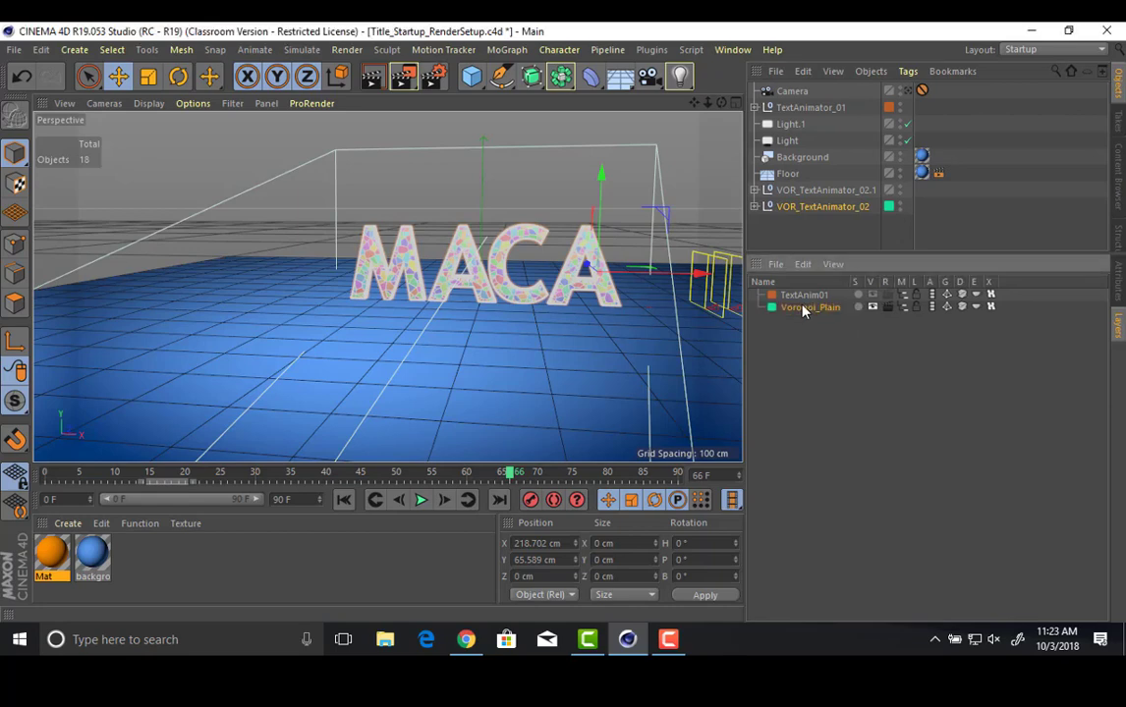
Check the layer assignment of the original null's children and hide the Voronoi_Plain layer in the editor and render.
click(754, 207)
mouse_move(893, 234)
mouse_down()
mouse_move(892, 254)
mouse_move(890, 243)
mouse_up()
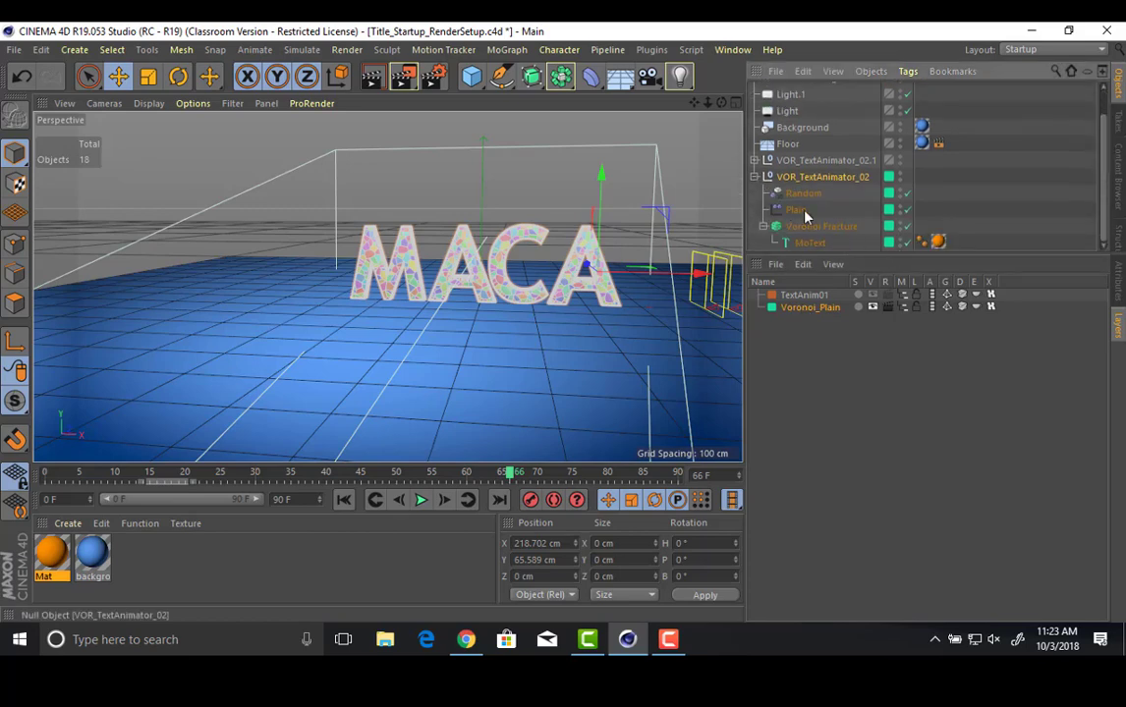
click(755, 177)
click(872, 307)
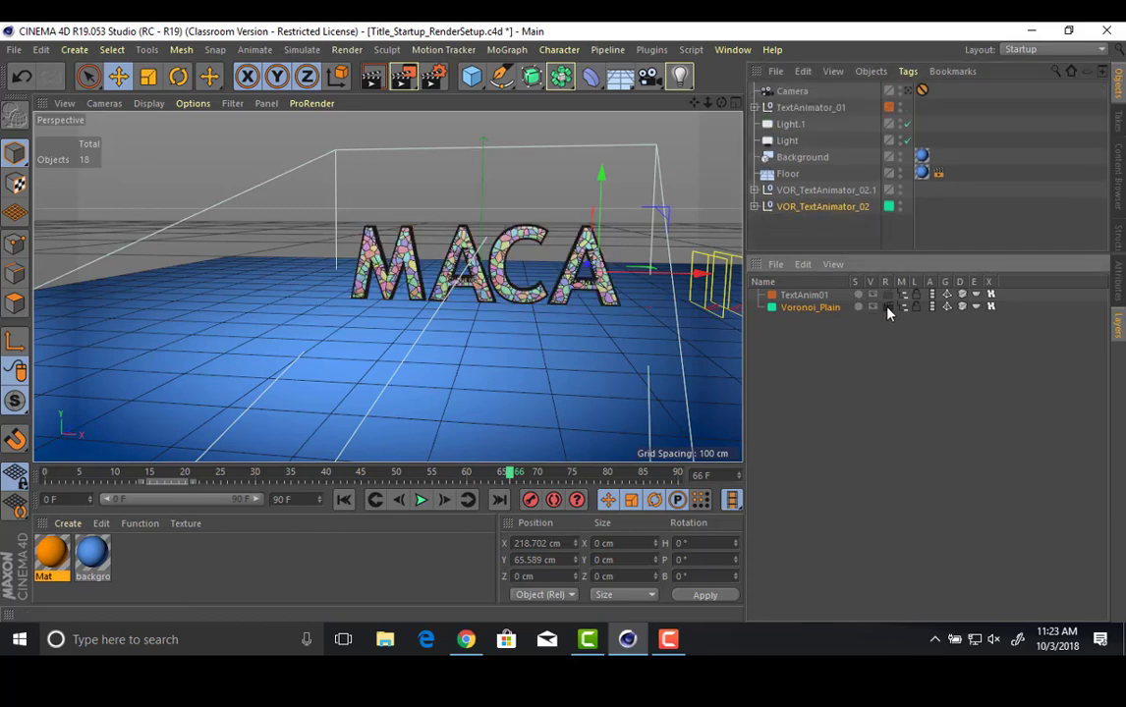
Delete the Random and Plain effectors from the duplicated null VOR_TextAnimator_02.1.
click(755, 190)
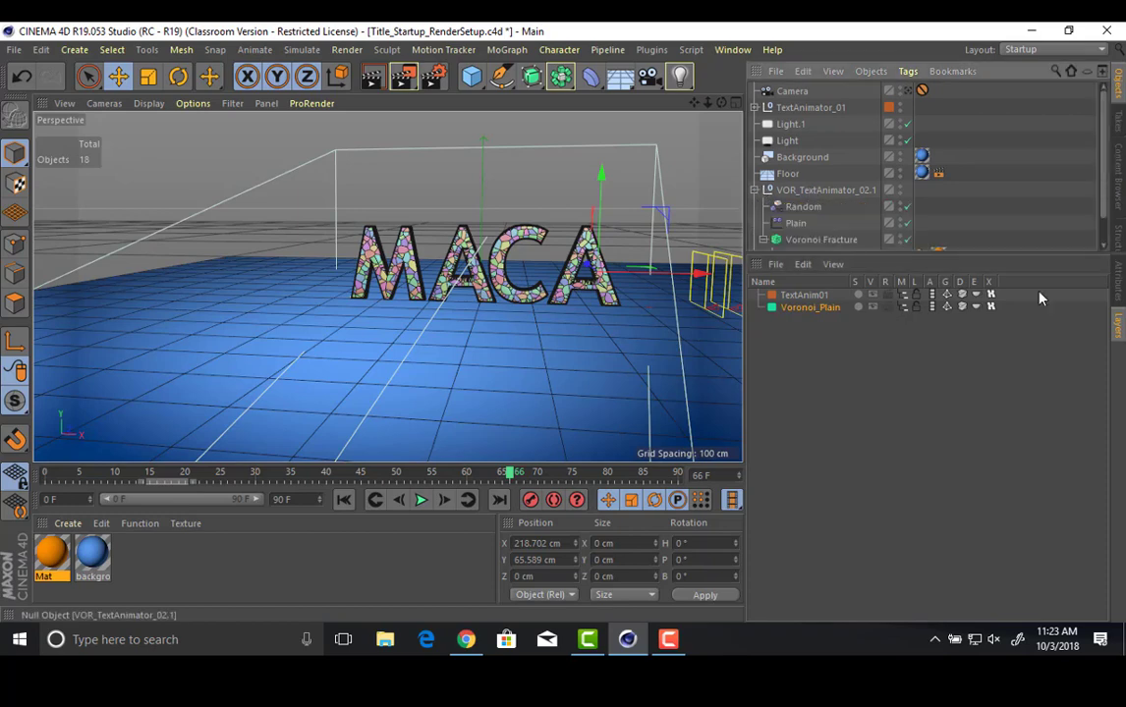
click(1118, 293)
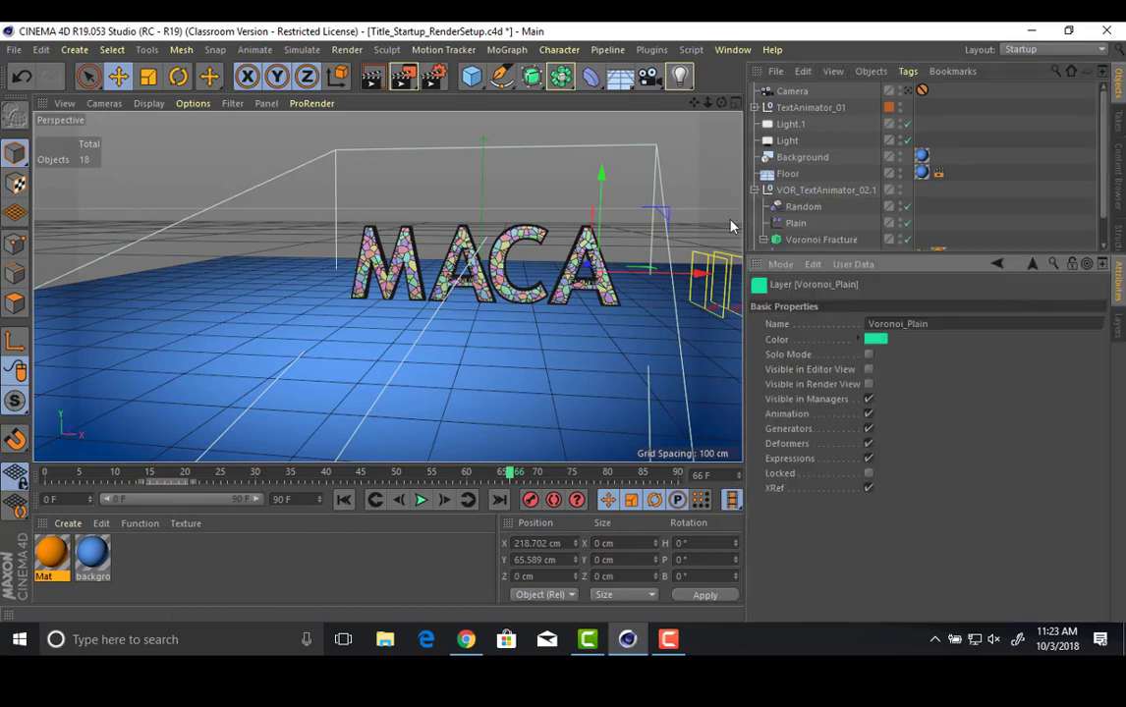
click(820, 190)
click(802, 206)
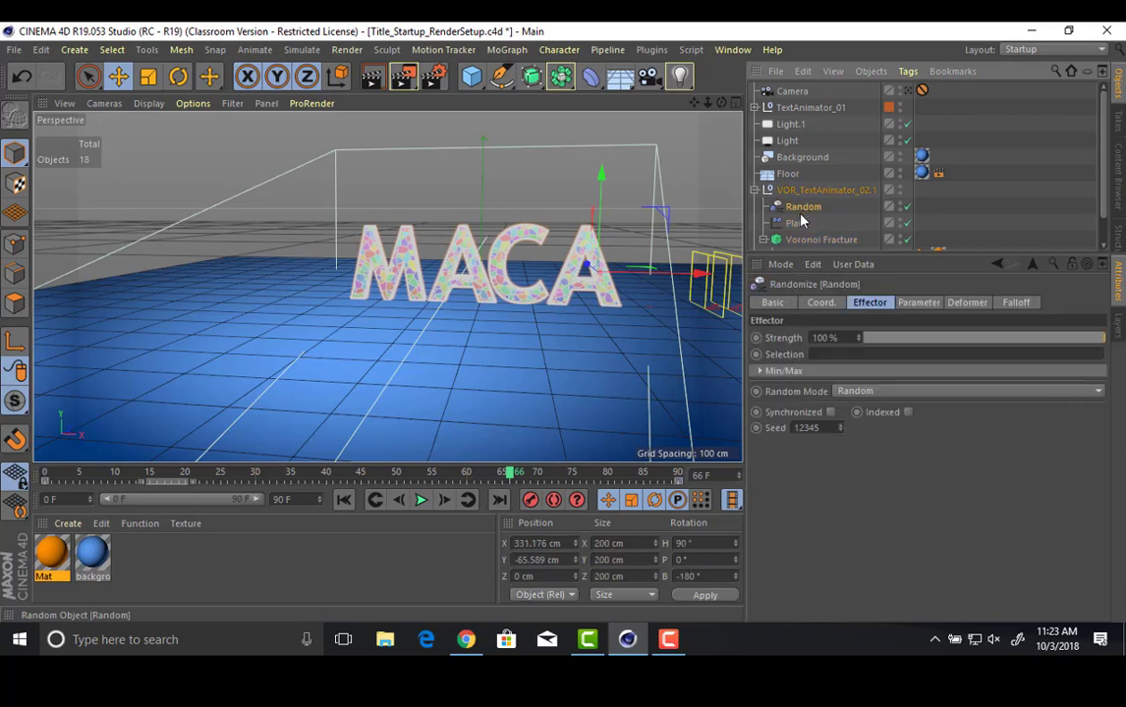
ctrl+click(796, 223)
key(Delete)
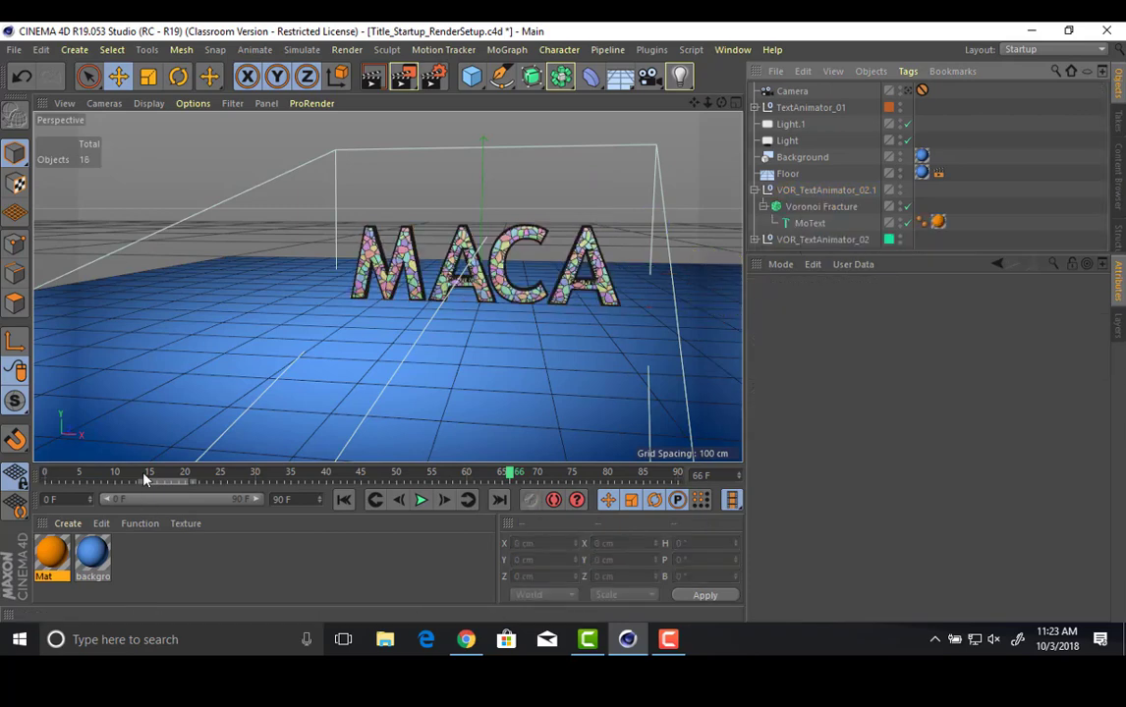
Return to frame 0 and examine the fracture cells on the M and A letters up close.
drag(122, 474, 4, 470)
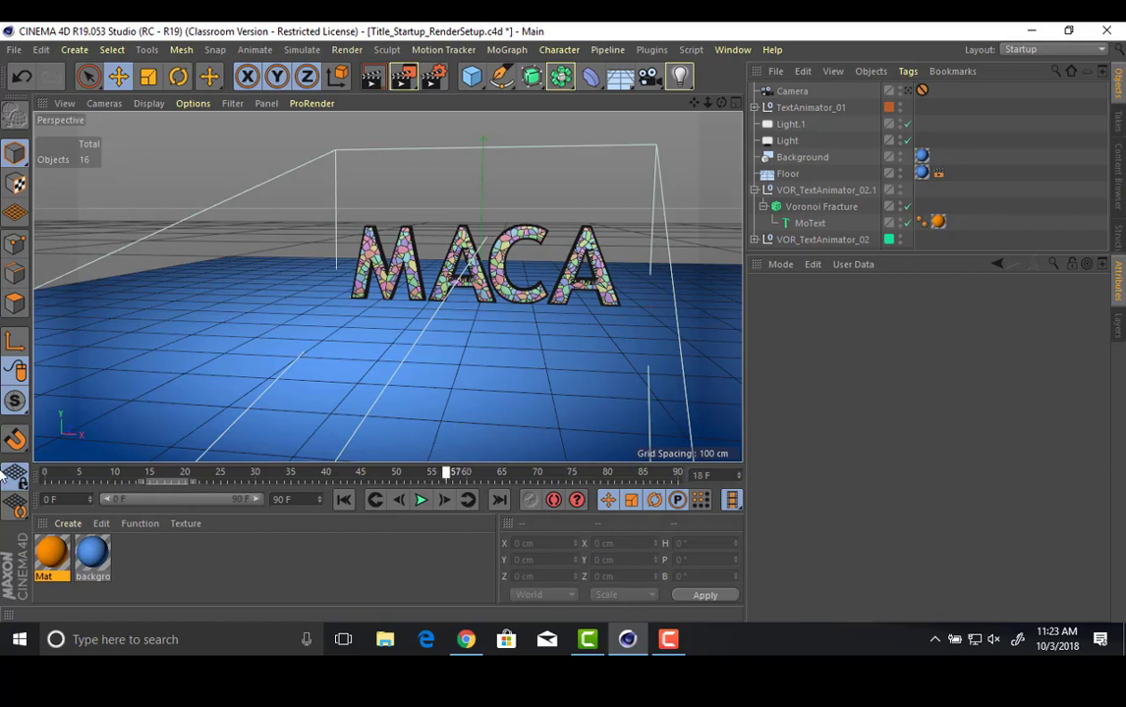
alt+middle_drag(295, 256, 285, 268)
scroll(295, 267, up, 10)
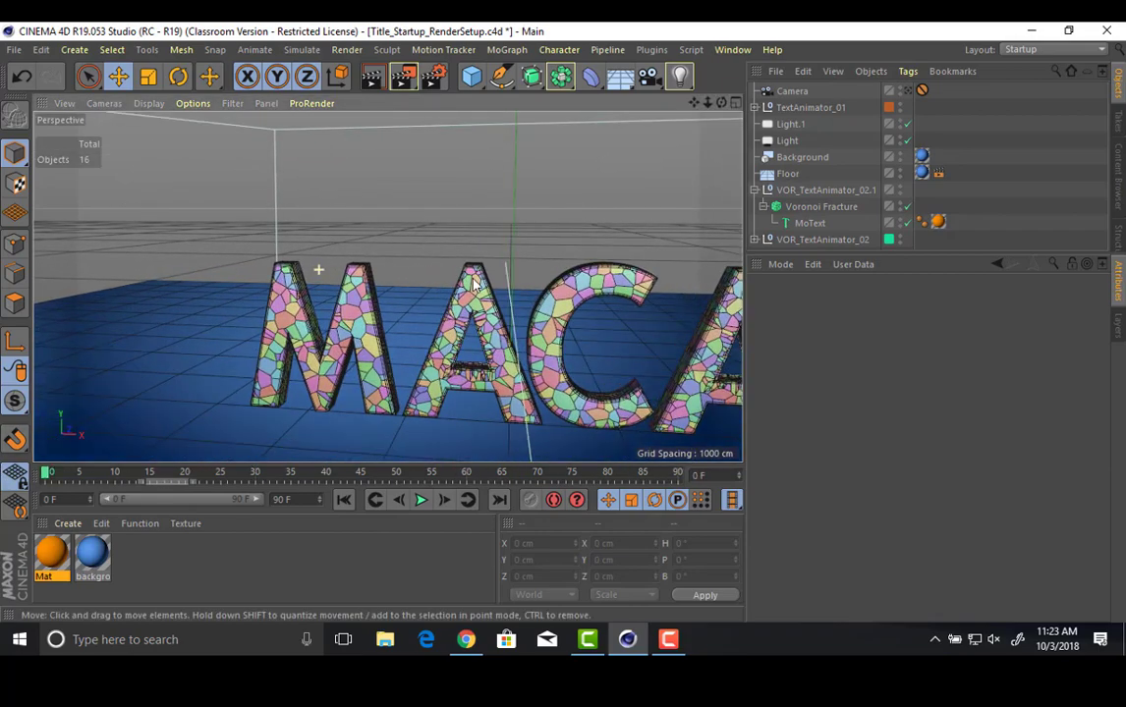
alt+right_drag(366, 260, 382, 305)
alt+middle_drag(380, 254, 348, 185)
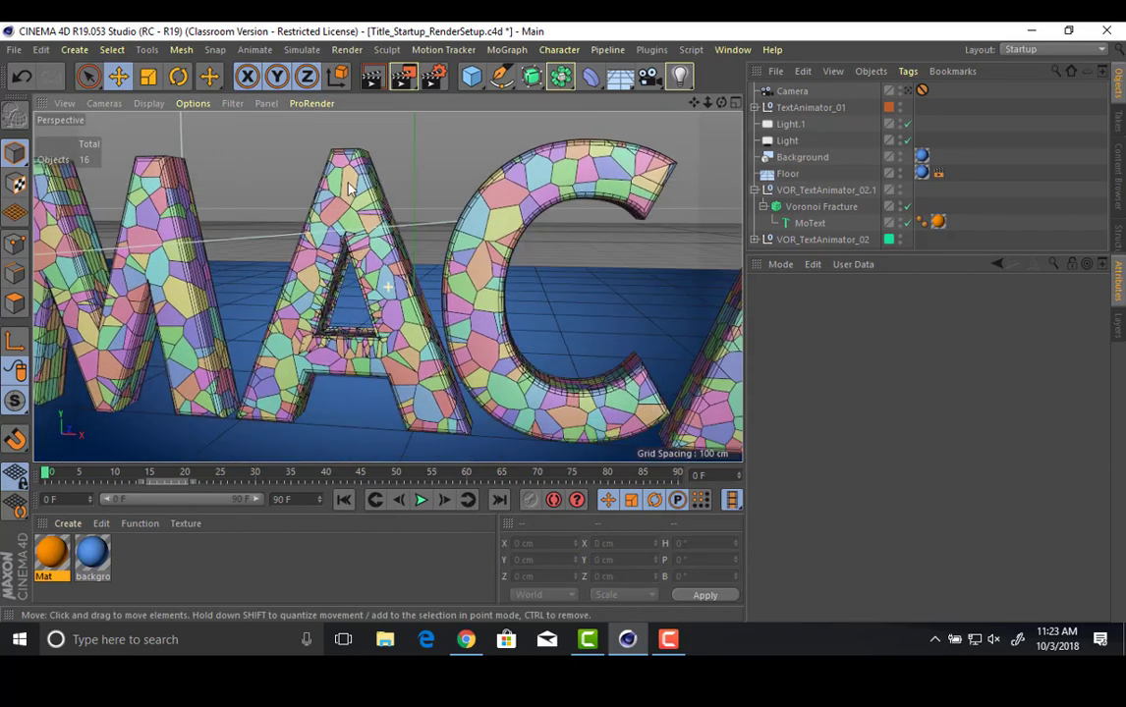
alt+drag(294, 313, 316, 378)
alt+right_drag(312, 281, 496, 297)
alt+drag(495, 297, 486, 311)
alt+right_drag(465, 303, 523, 305)
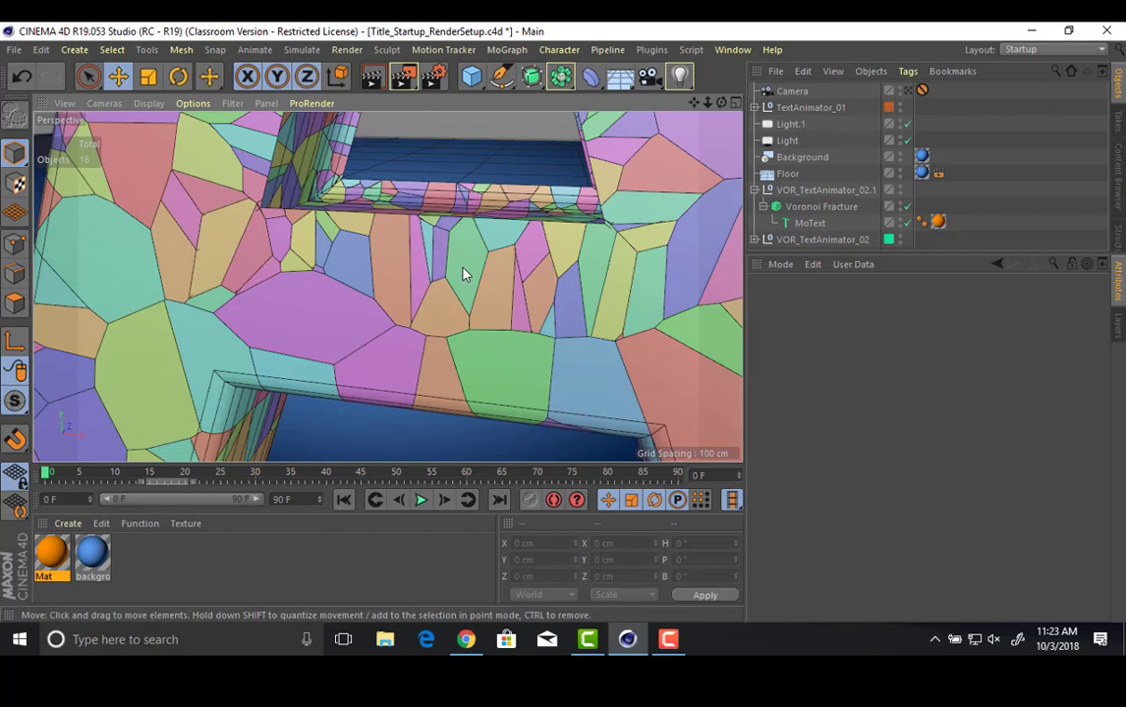
alt+right_drag(644, 269, 530, 264)
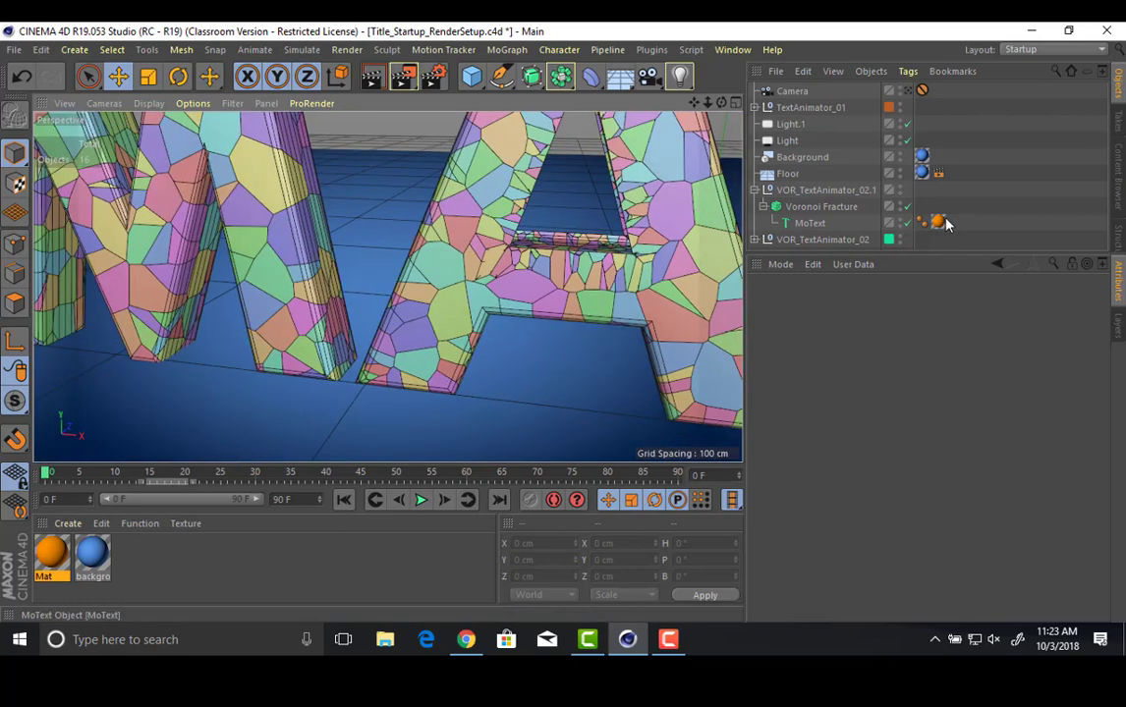
Remove the distribution point source from the duplicate's Voronoi Fracture.
click(821, 206)
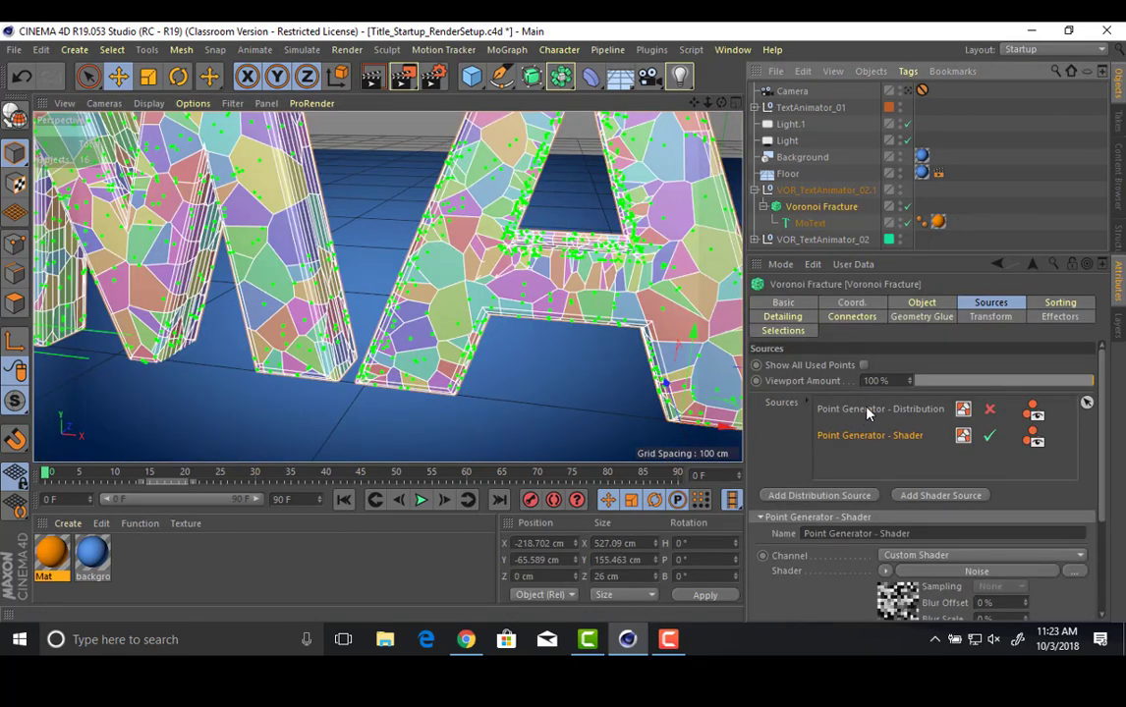
click(870, 409)
key(Delete)
click(867, 411)
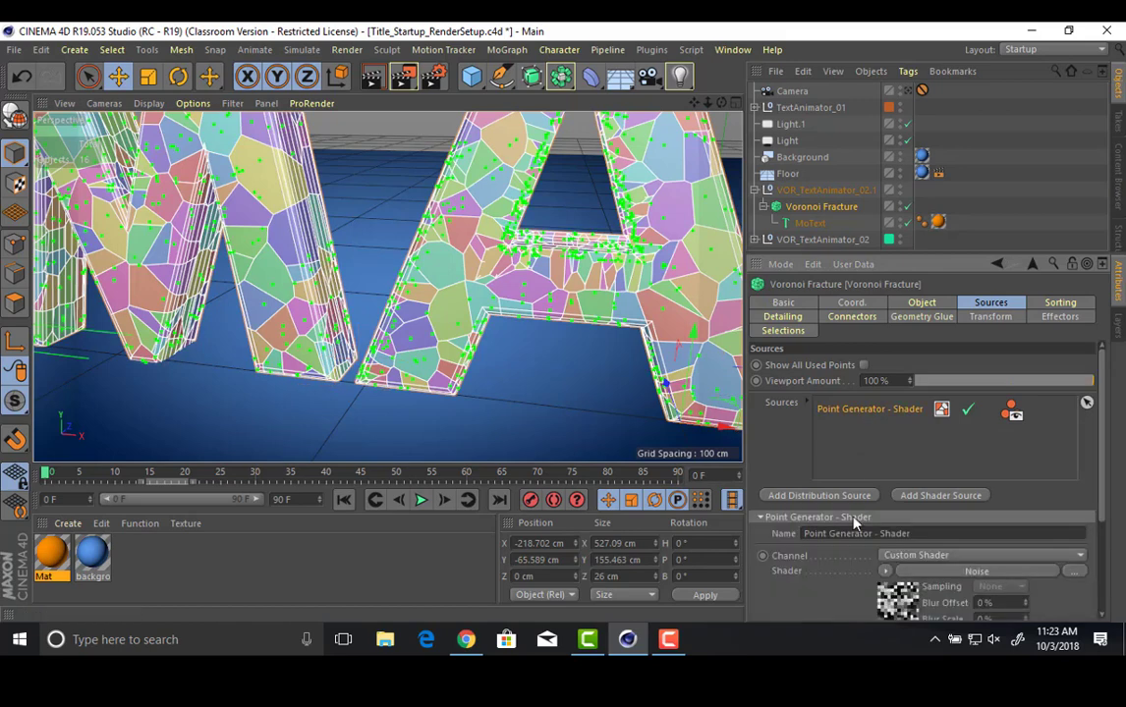
Set the shader point generator's Point Amount to 5 and view the whole MACA title.
scroll(908, 513, down, 3)
double_click(909, 513)
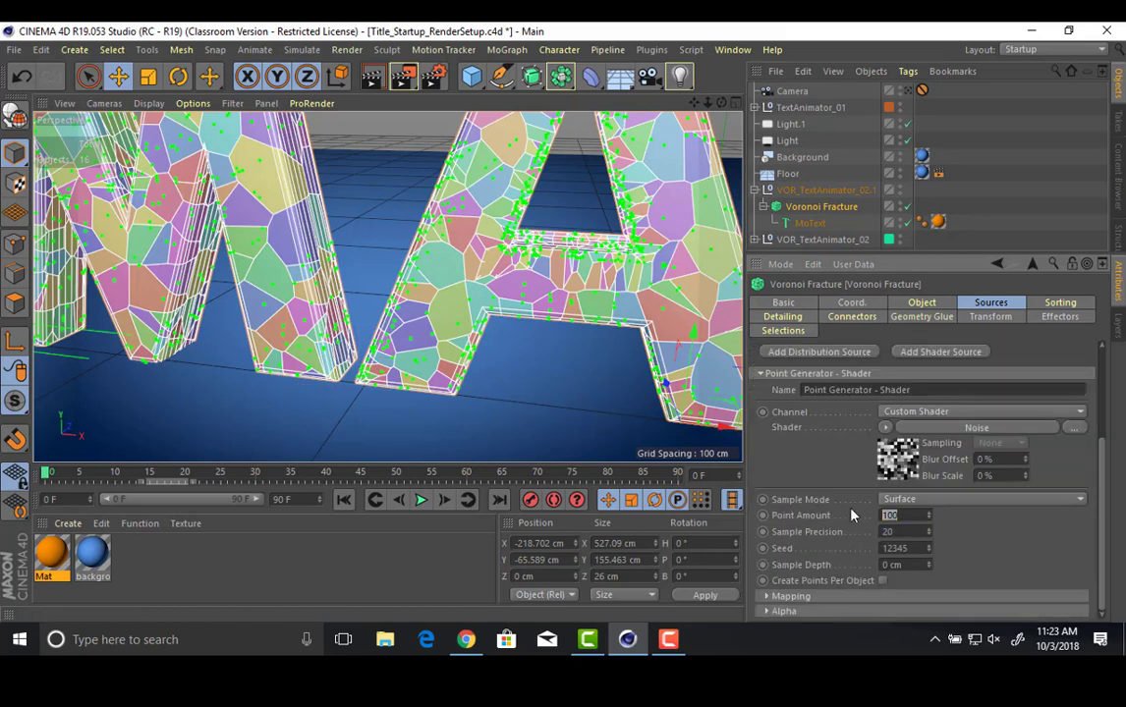
text(5)
key(Return)
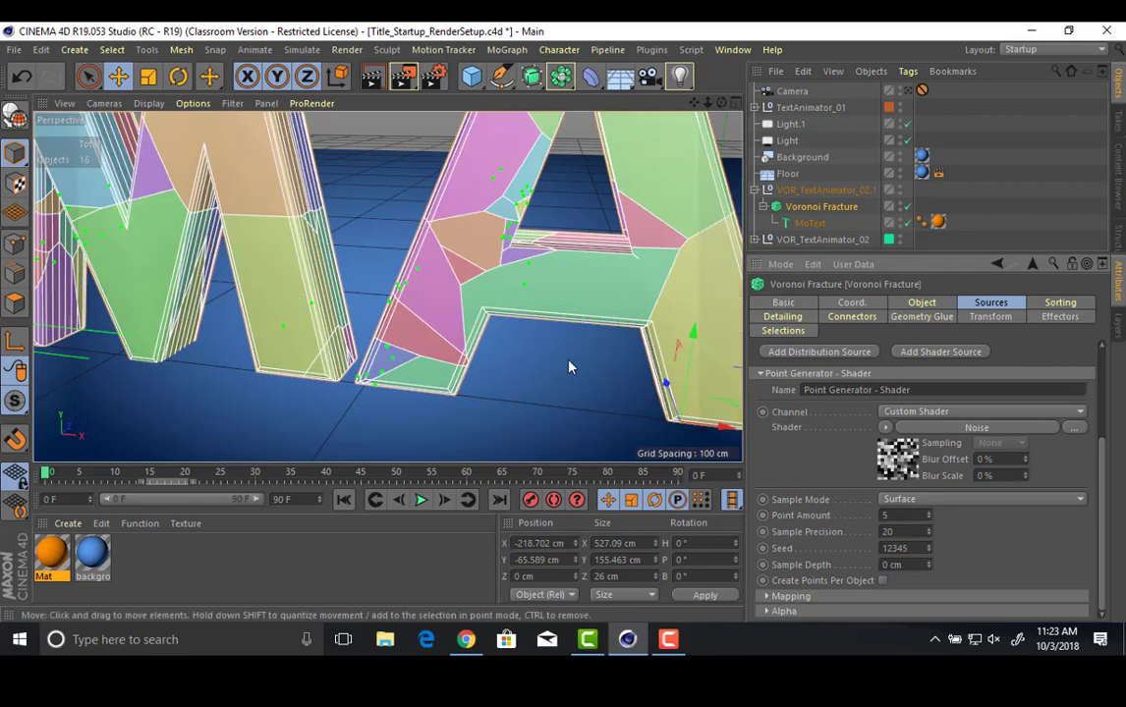
alt+right_drag(570, 360, 328, 304)
alt+middle_drag(546, 332, 417, 327)
alt+right_drag(417, 327, 404, 313)
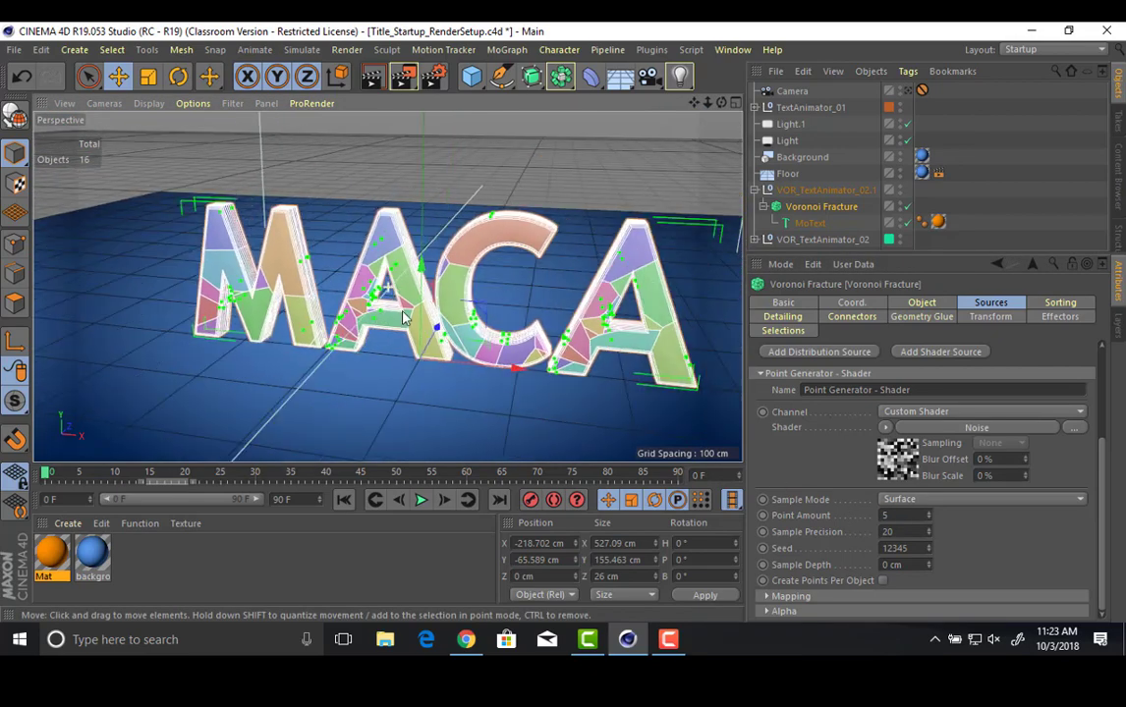
alt+middle_drag(432, 313, 395, 312)
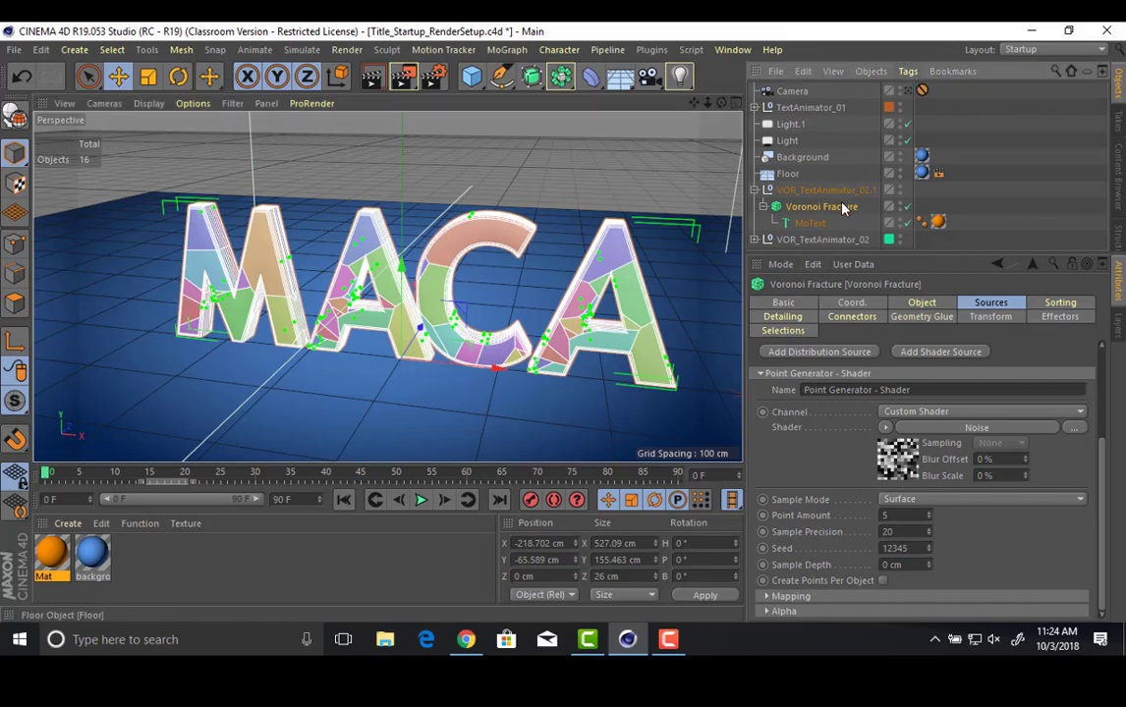
Add a Rigid Body tag to the duplicate's Voronoi Fracture, test-play the simulation and return to frame 0.
click(906, 72)
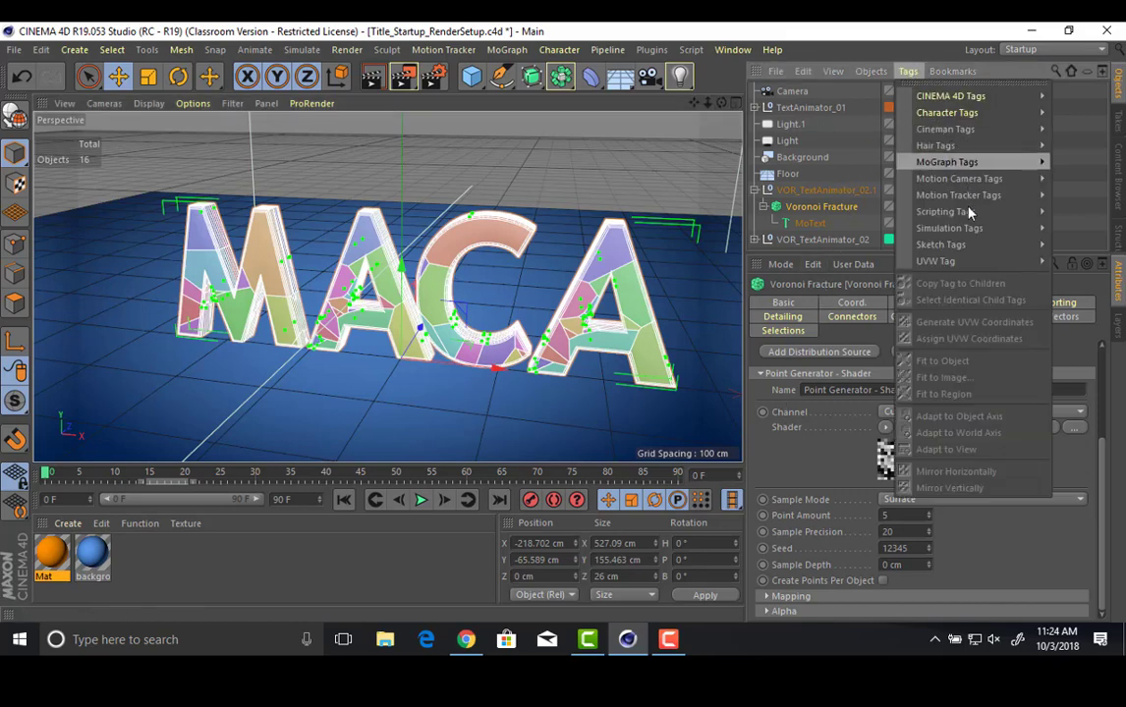
mouse_move(968, 233)
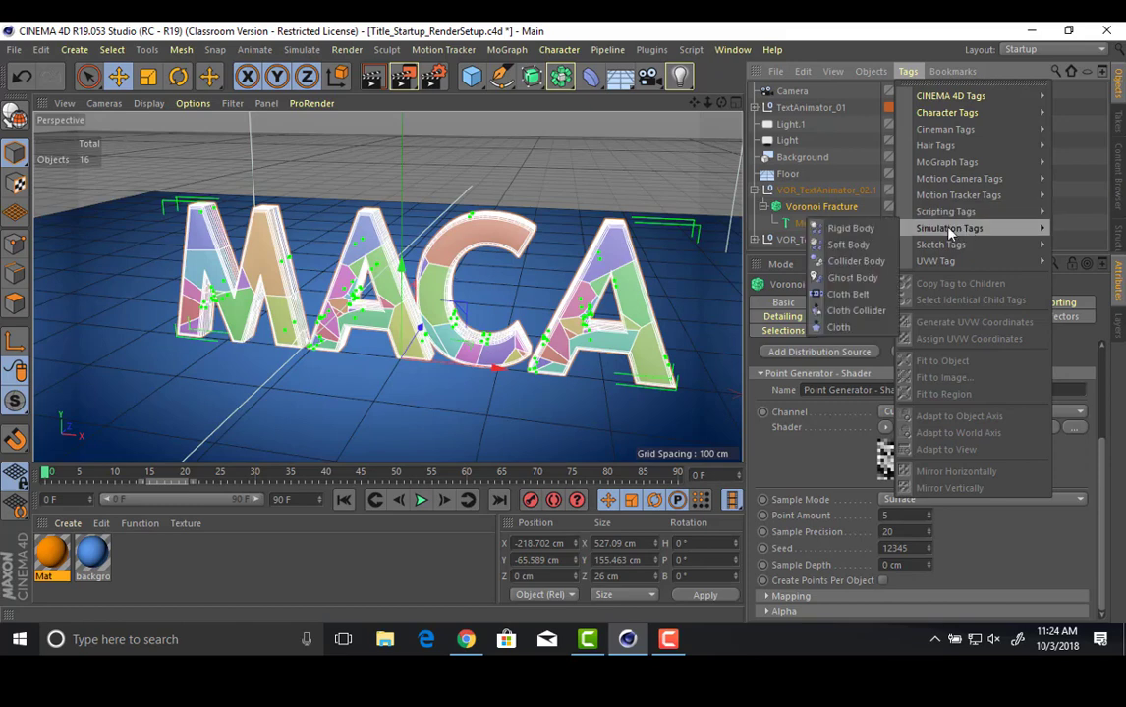
click(843, 229)
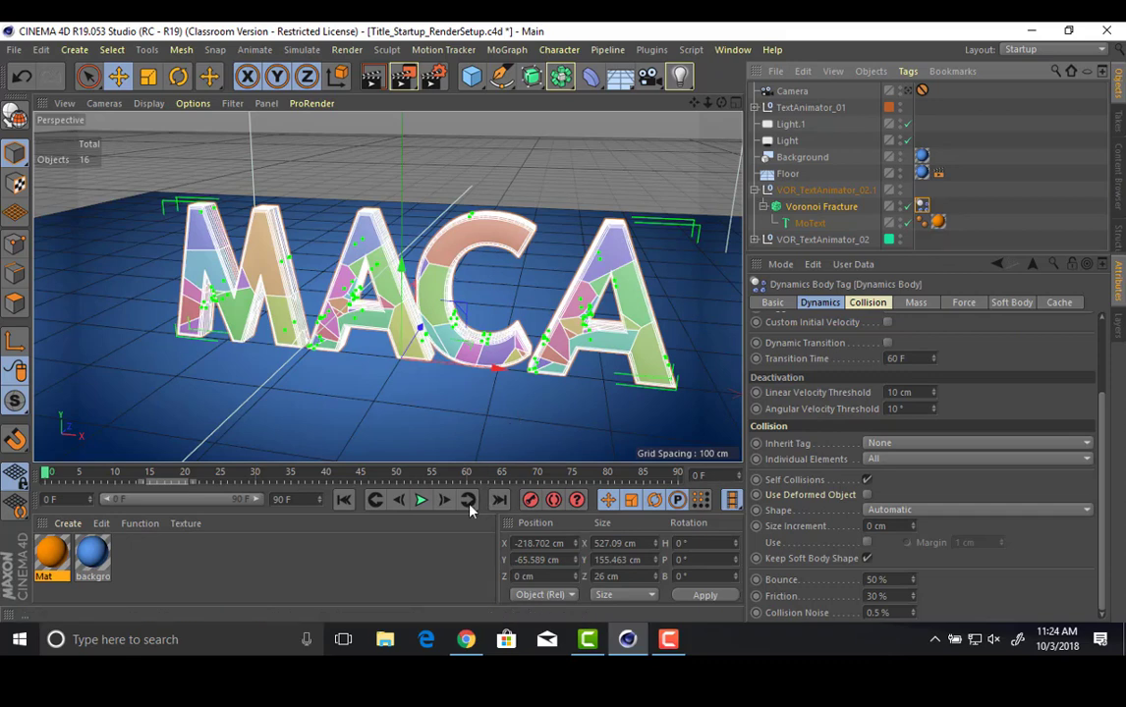
click(421, 501)
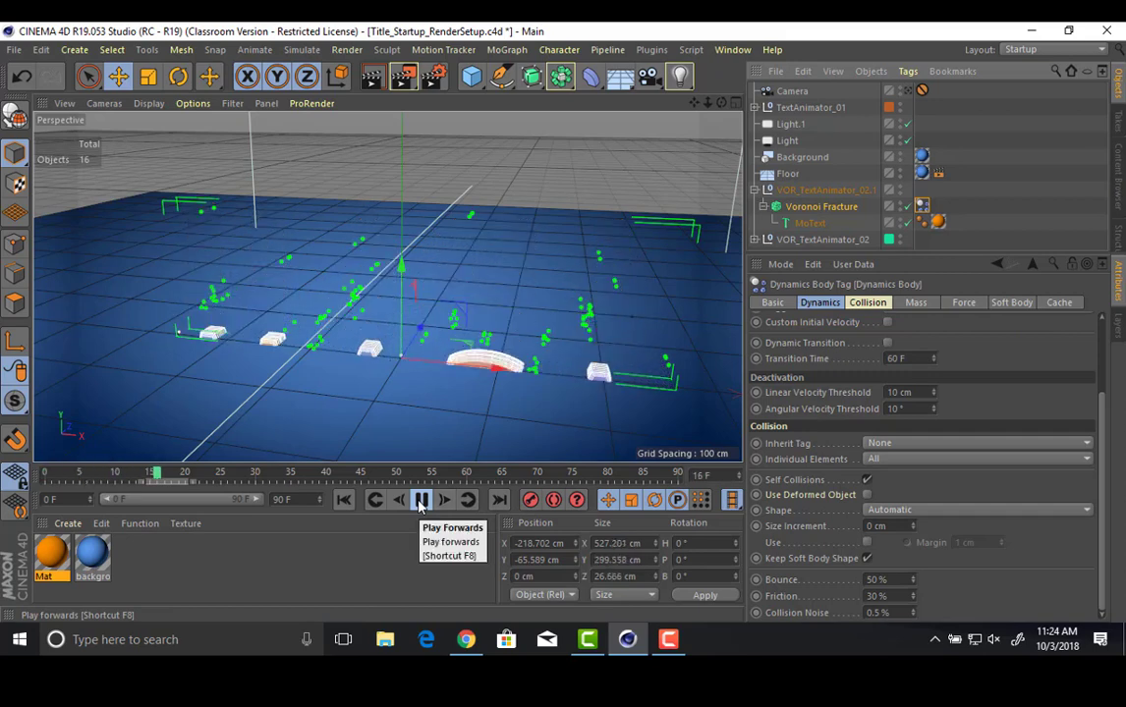
click(421, 501)
click(346, 501)
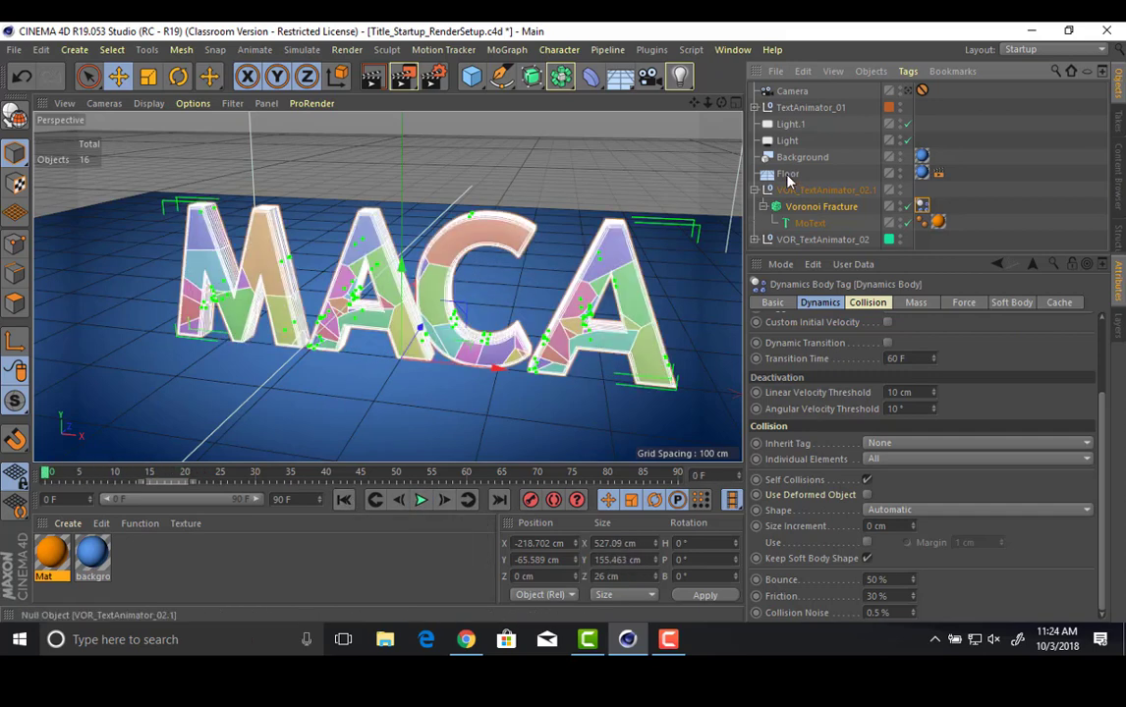
Add a Collider Body simulation tag to the Floor object.
click(708, 163)
click(903, 73)
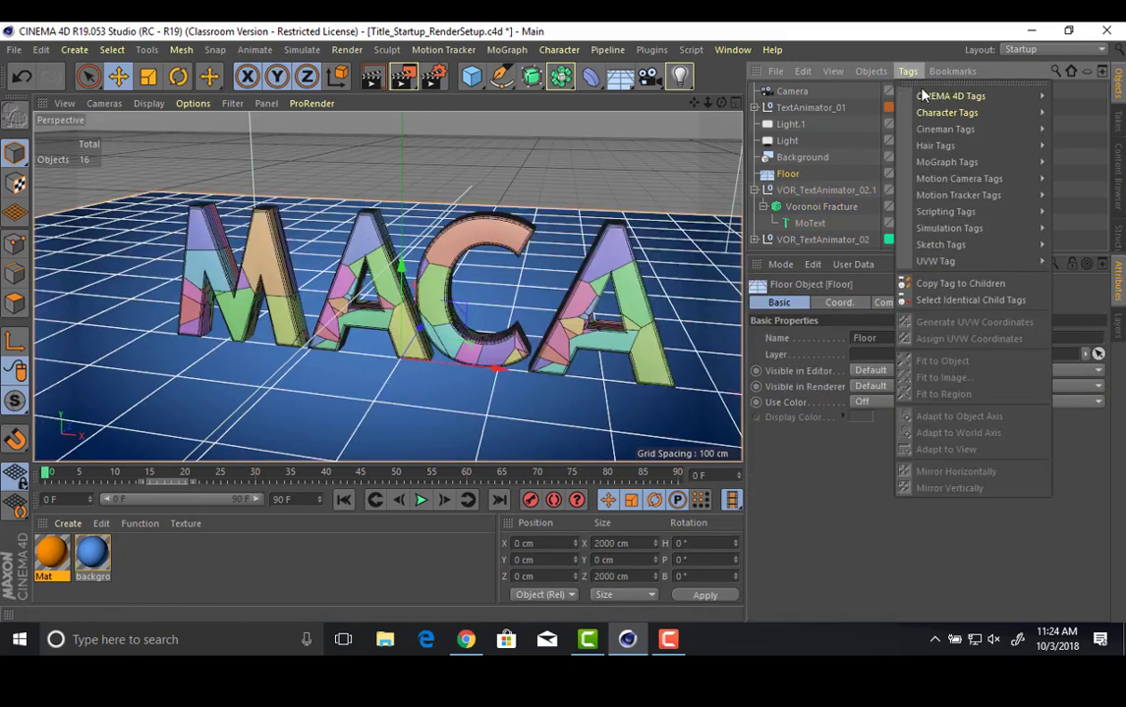
mouse_move(948, 228)
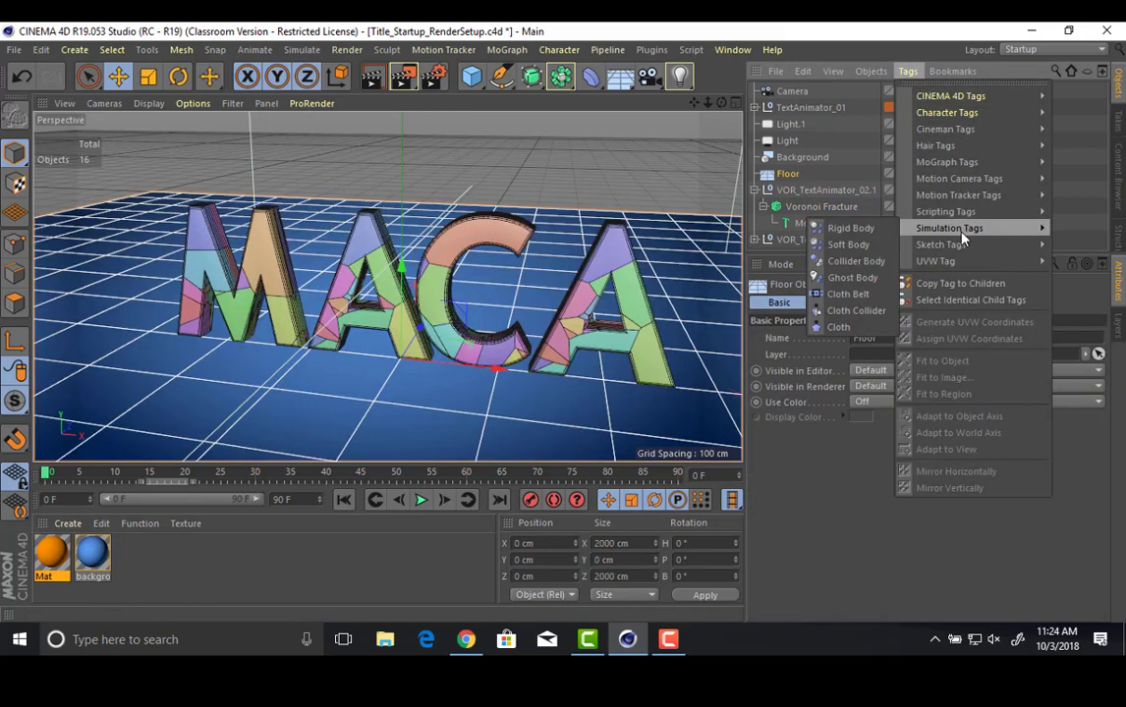
click(853, 261)
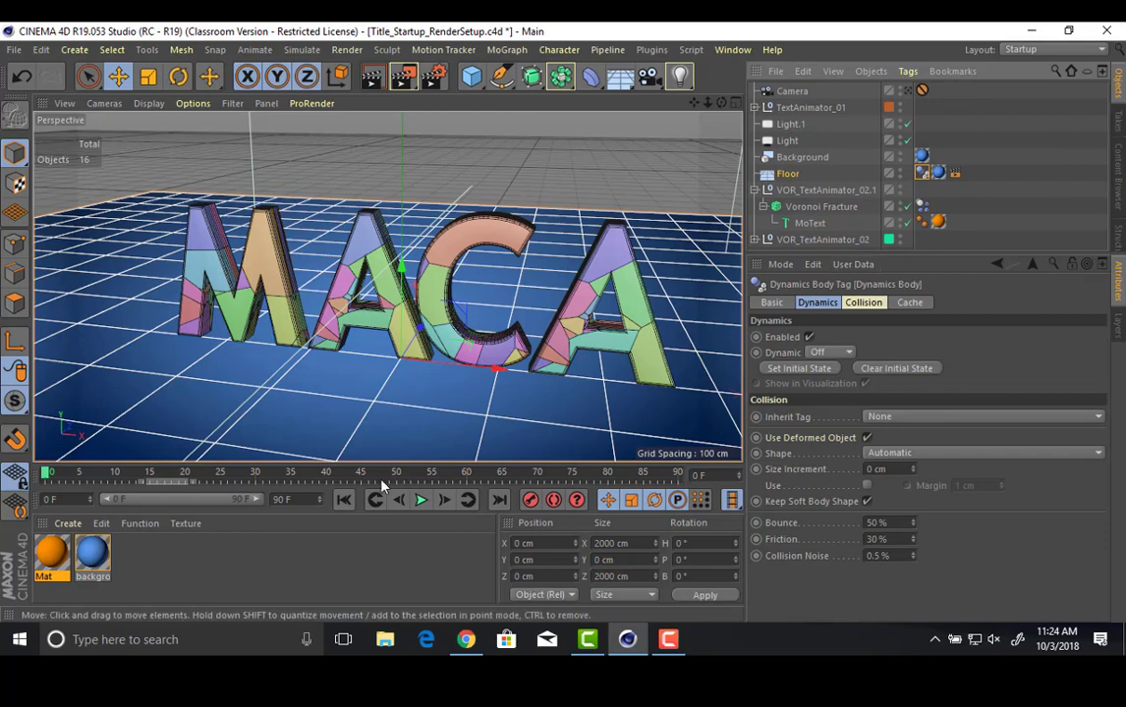
Play the simulation repeatedly, with nothing selected after the first run, and examine how the letter pieces collapse onto the floor.
click(432, 504)
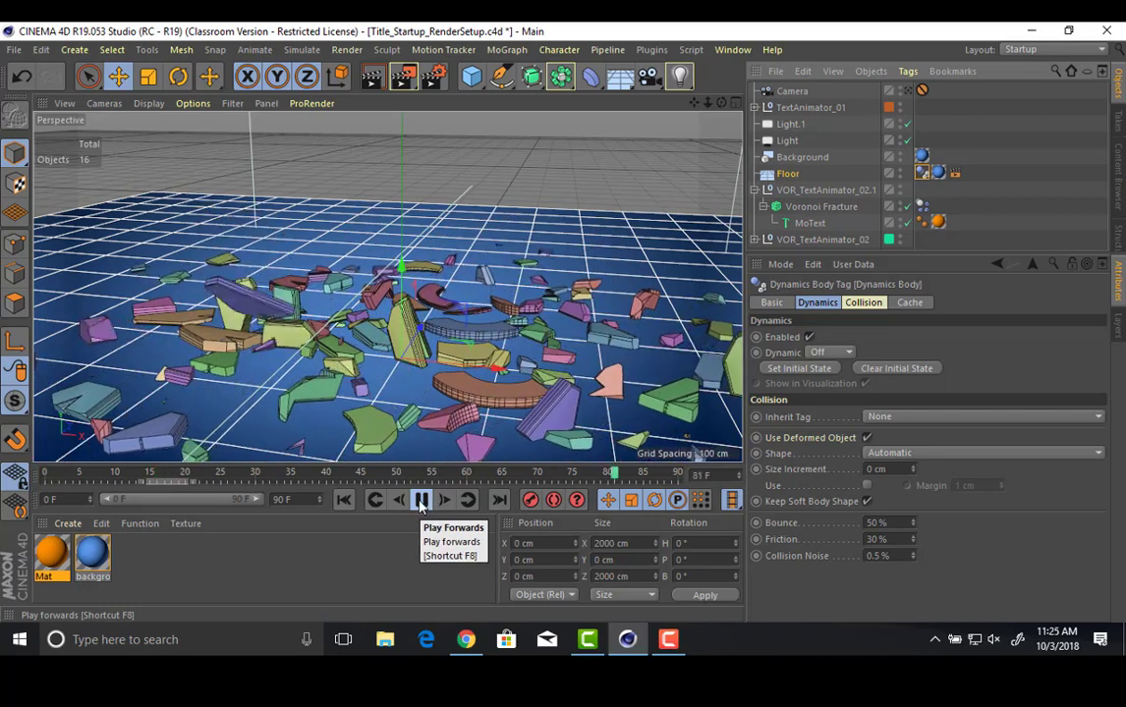
click(420, 500)
click(343, 500)
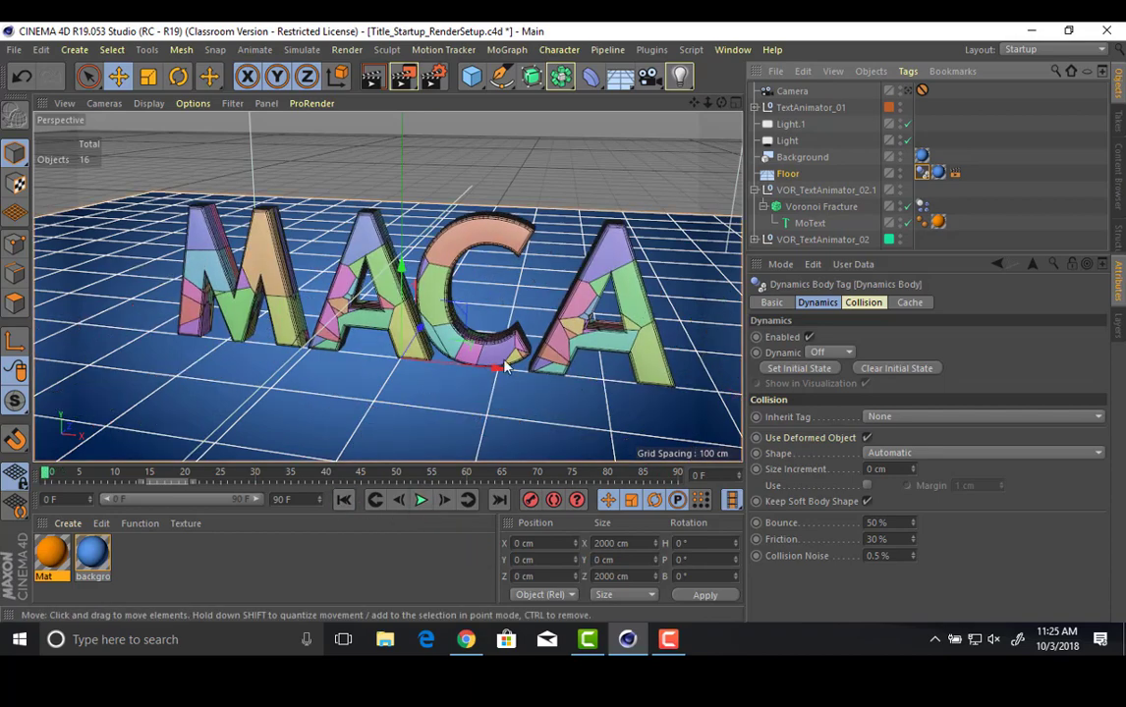
click(450, 140)
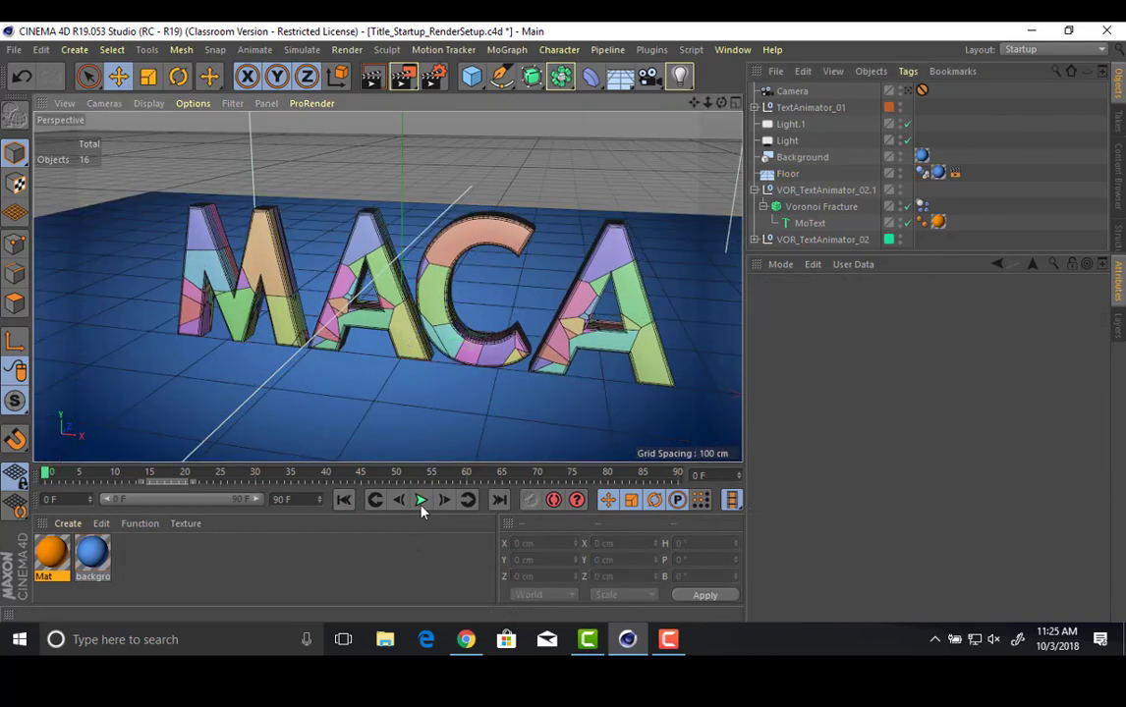
click(421, 501)
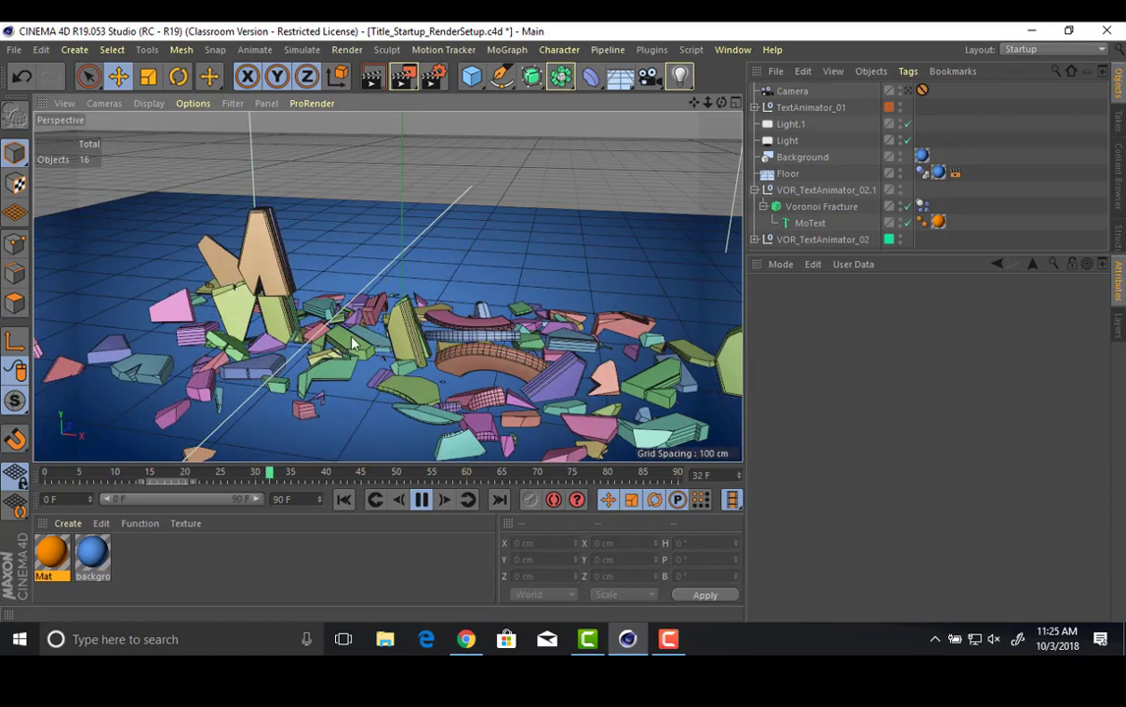
click(422, 500)
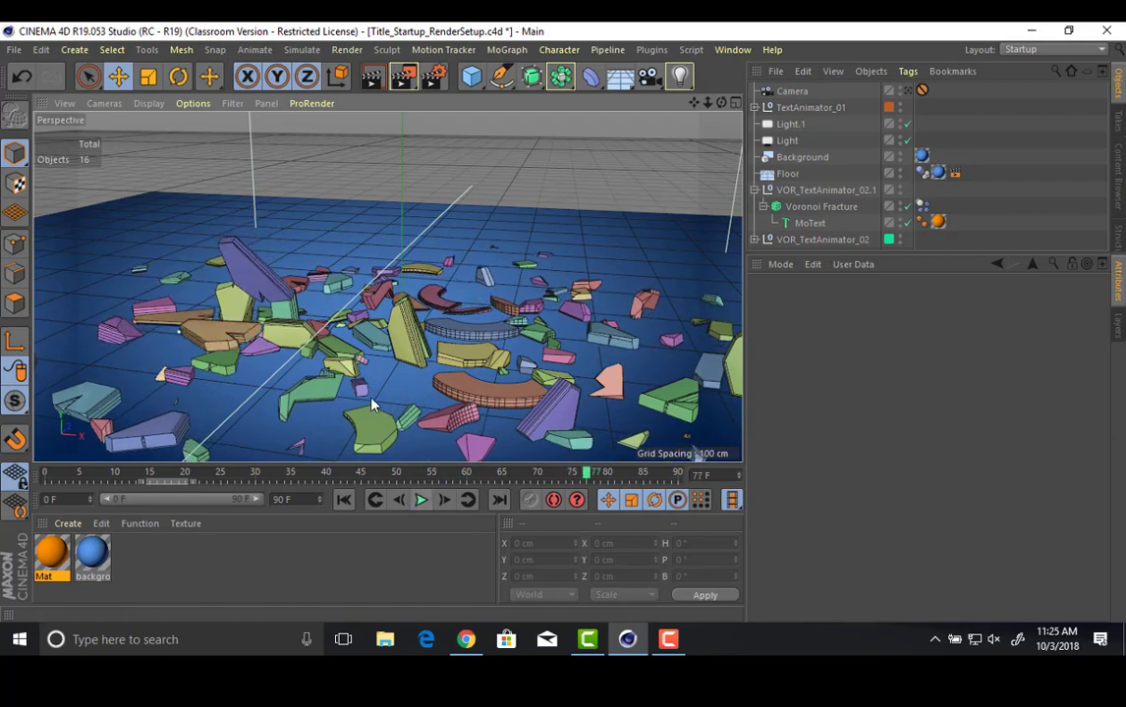
click(421, 500)
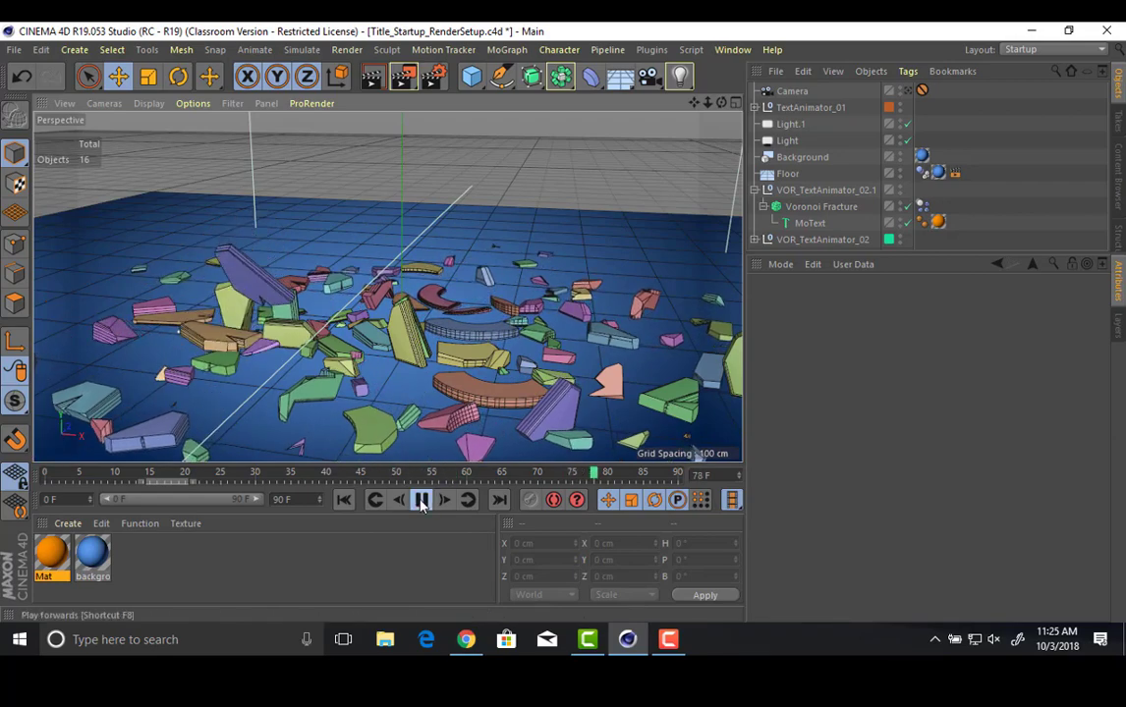
click(422, 500)
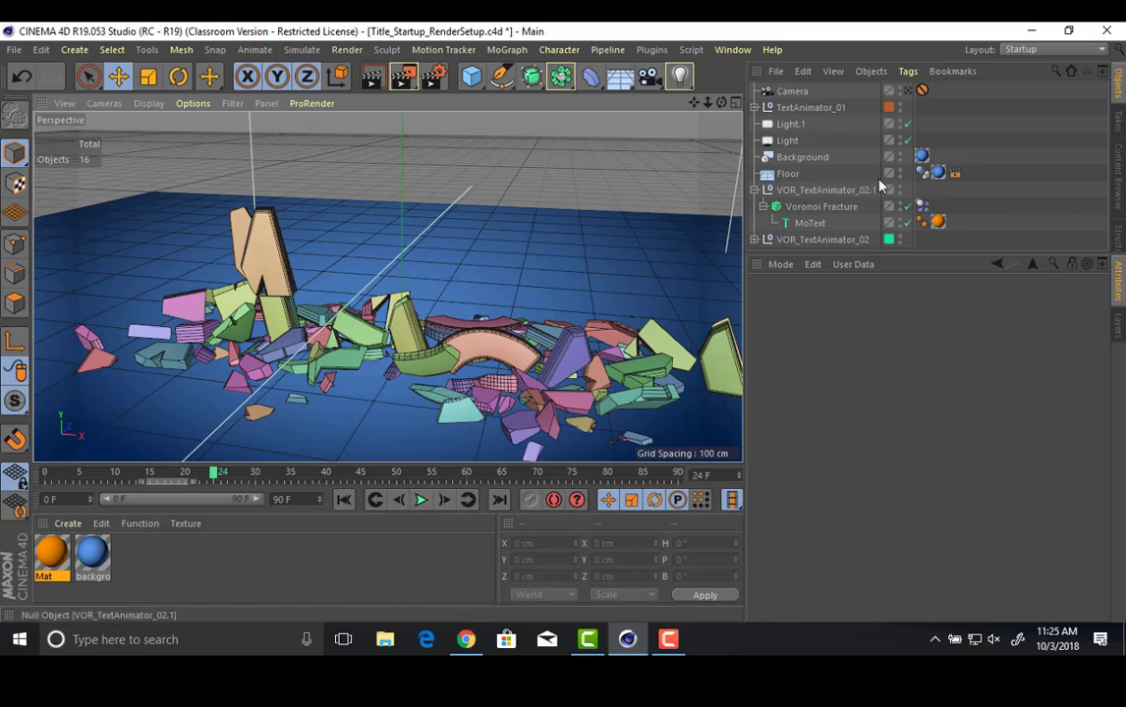
Review the Mass and Force settings of the Voronoi Fracture's dynamics body tag and return to frame 0.
click(830, 208)
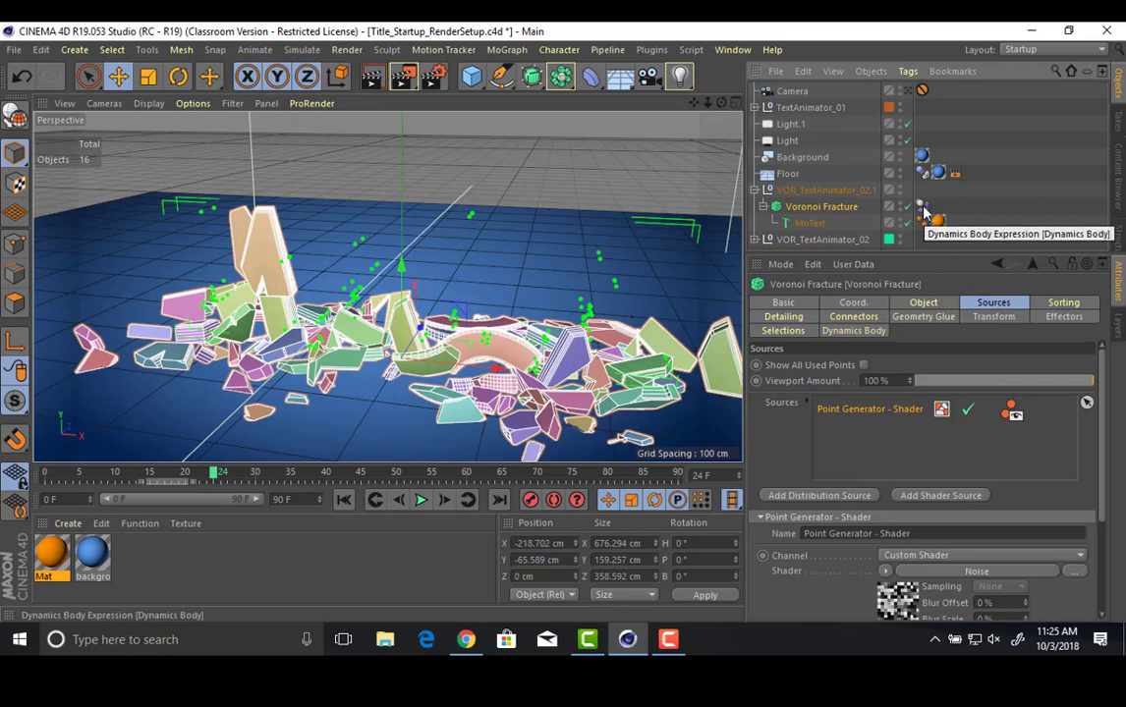
click(923, 209)
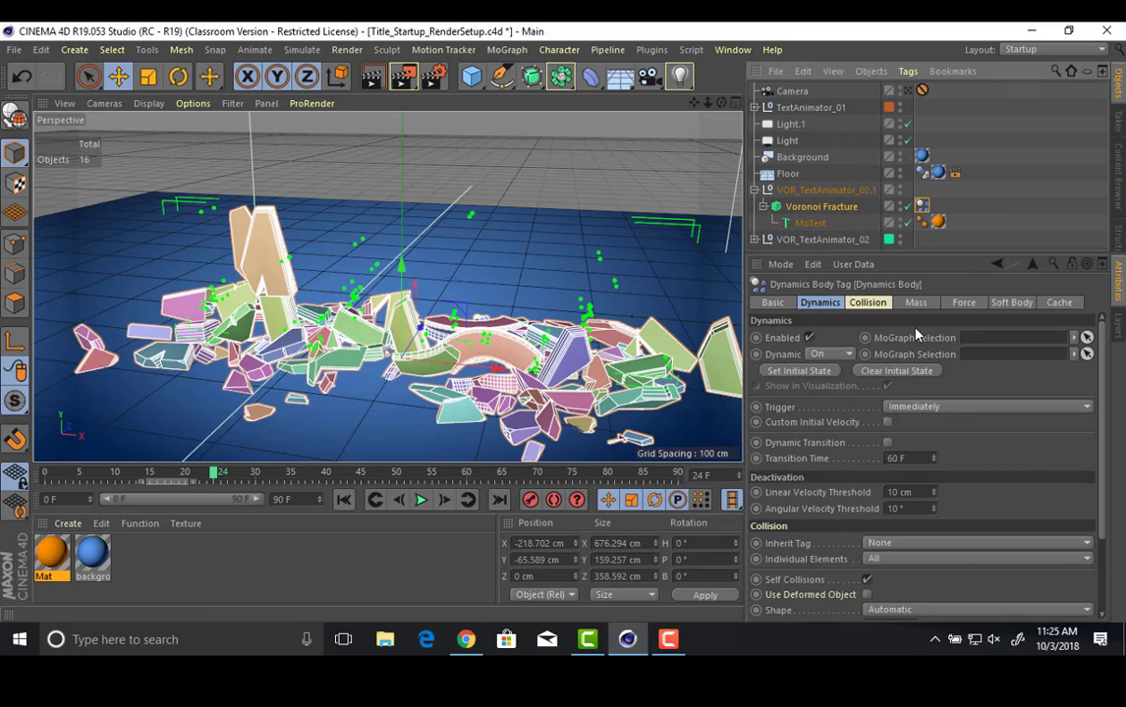
click(927, 304)
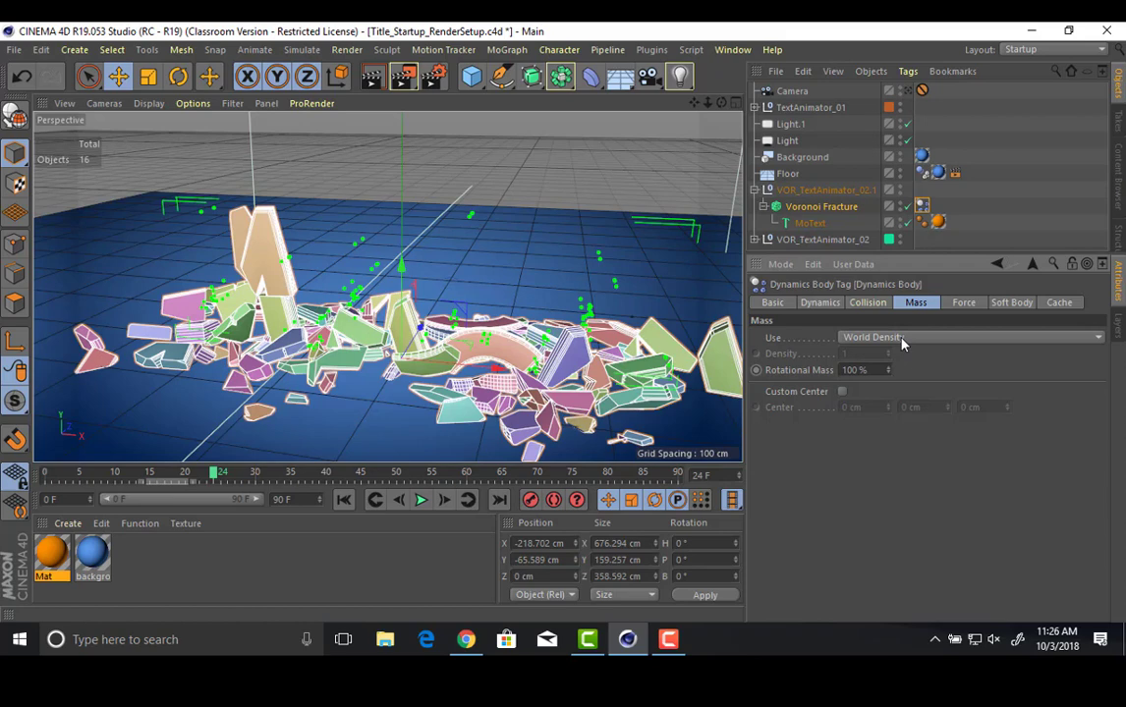
click(344, 499)
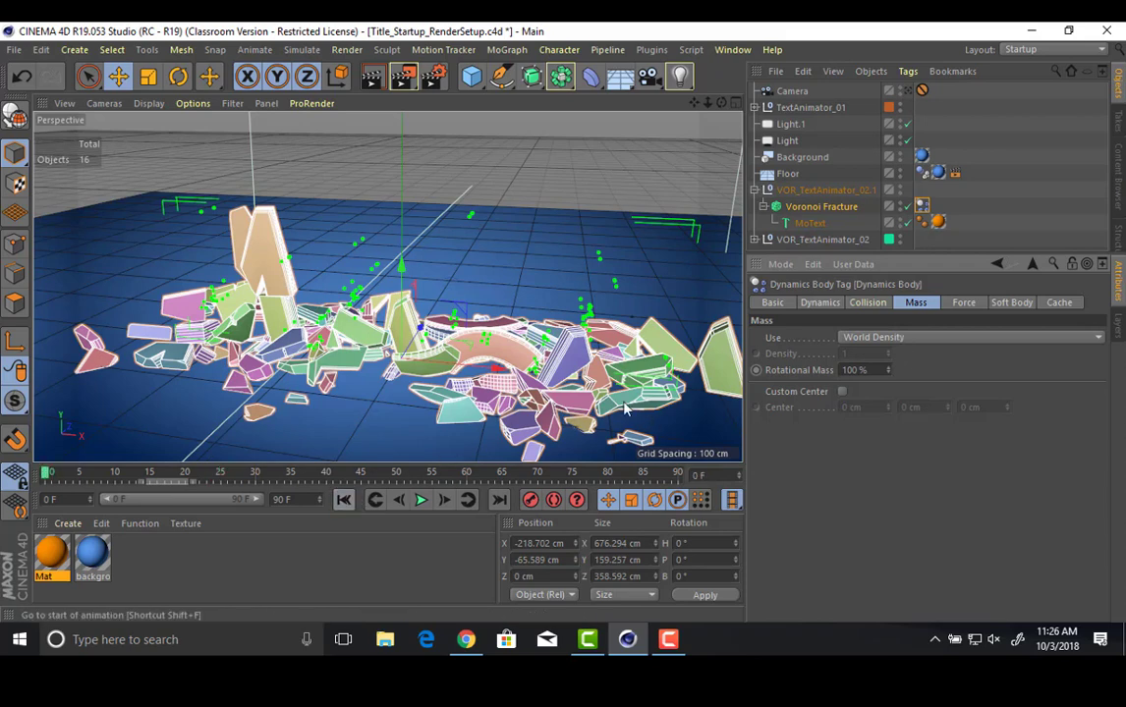
click(963, 303)
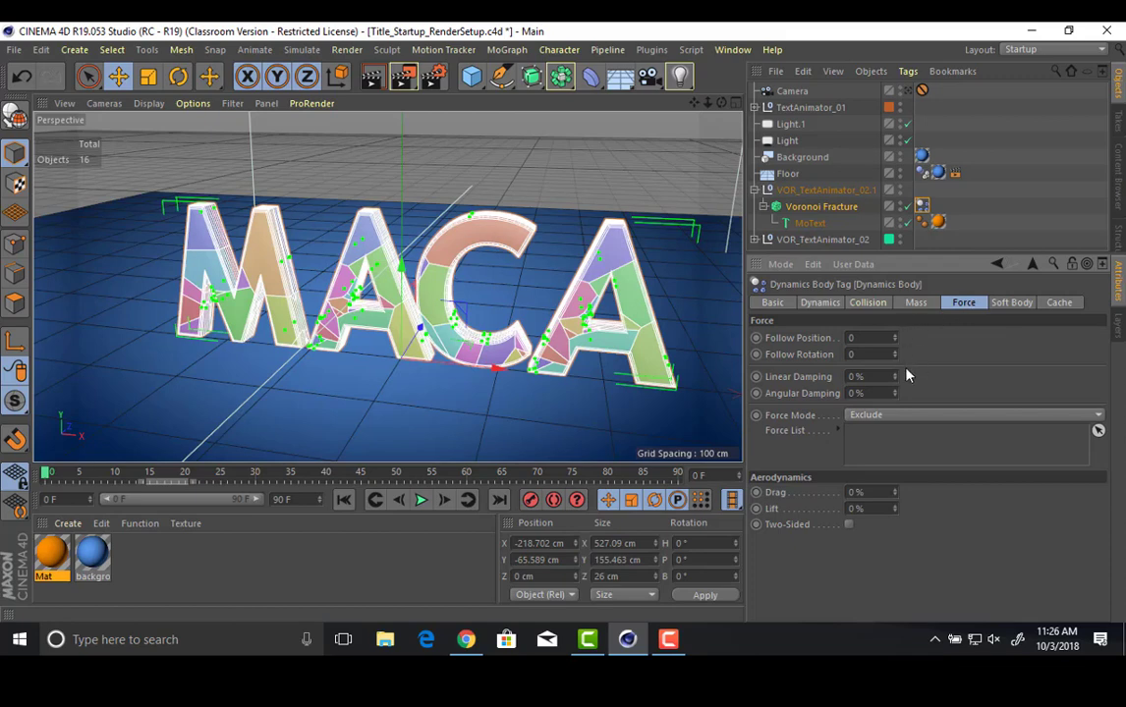
click(992, 304)
Set the collision Bounce of the Voronoi Fracture's dynamics body tag to 0%.
click(872, 302)
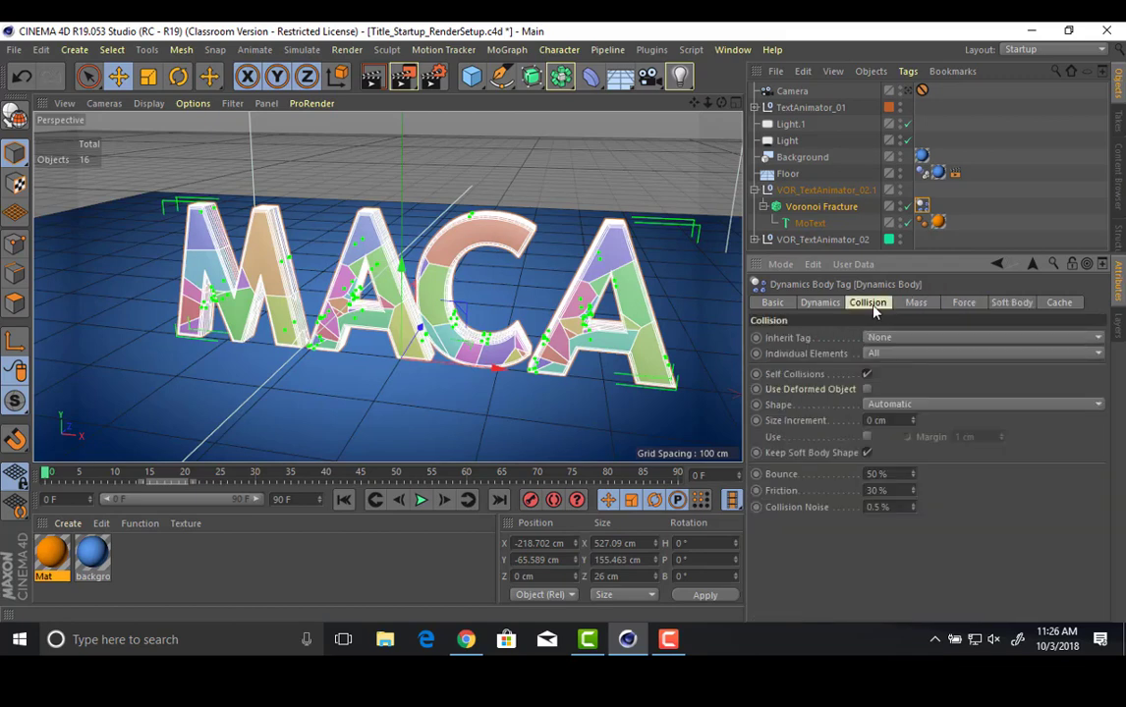
click(877, 475)
text(0)
key(Return)
Play the simulation twice to check how the pieces behave, returning to frame 0 after each run.
click(426, 501)
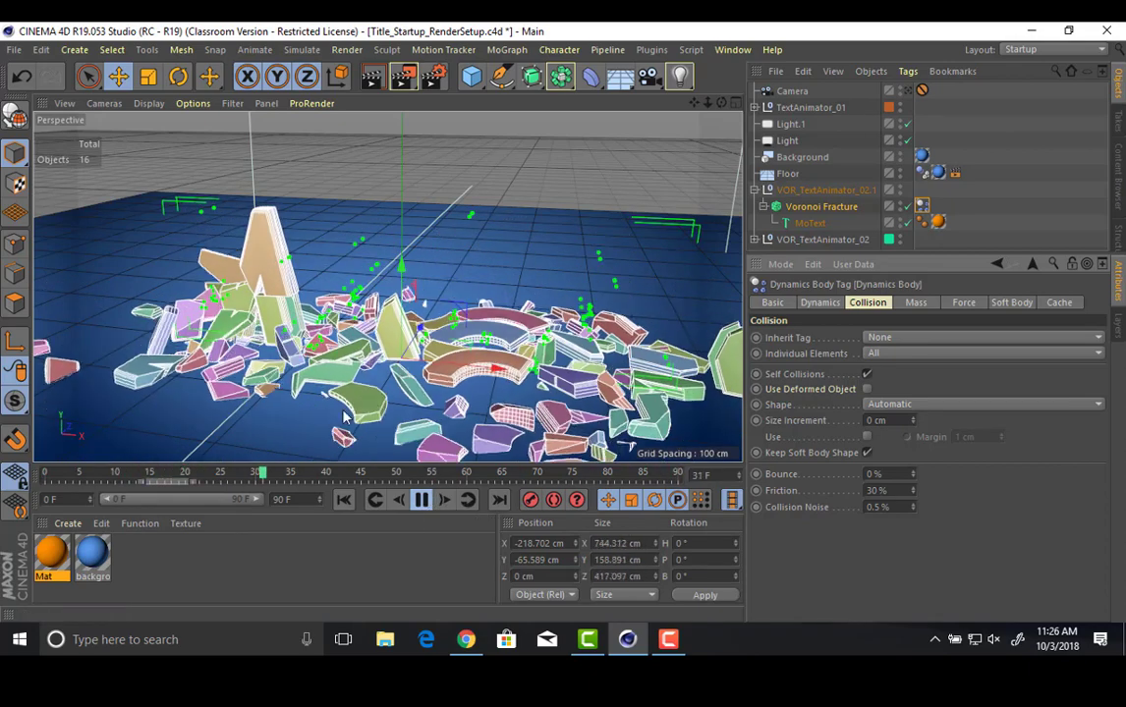
click(421, 499)
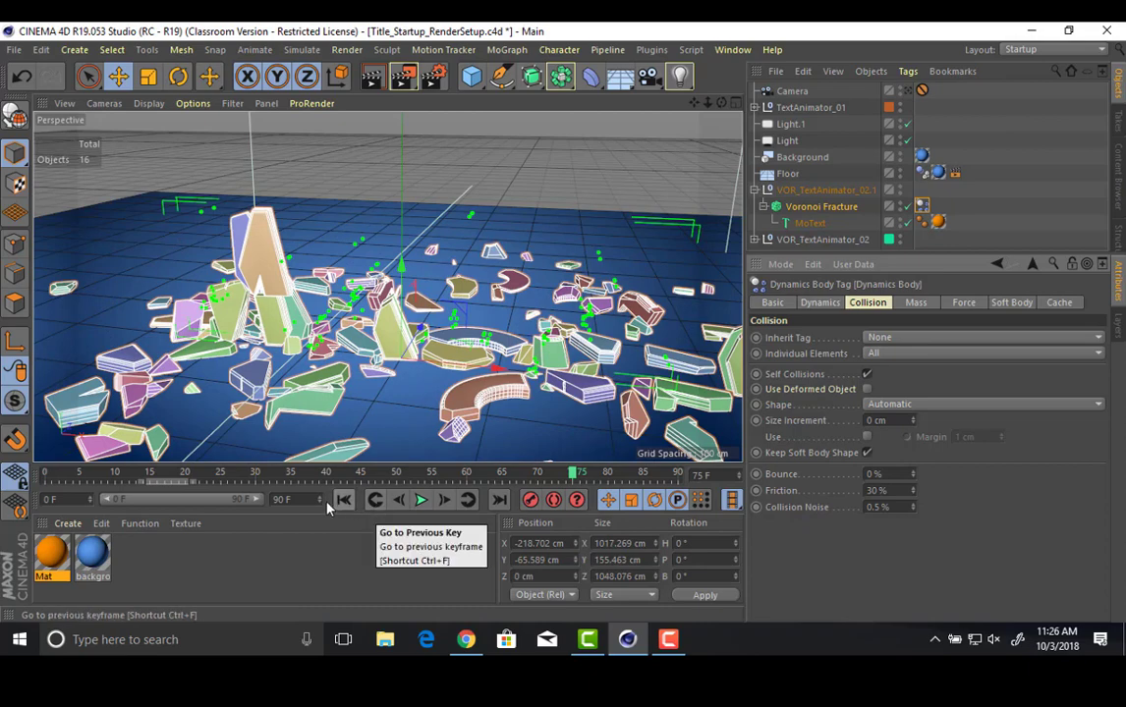
click(343, 500)
click(420, 500)
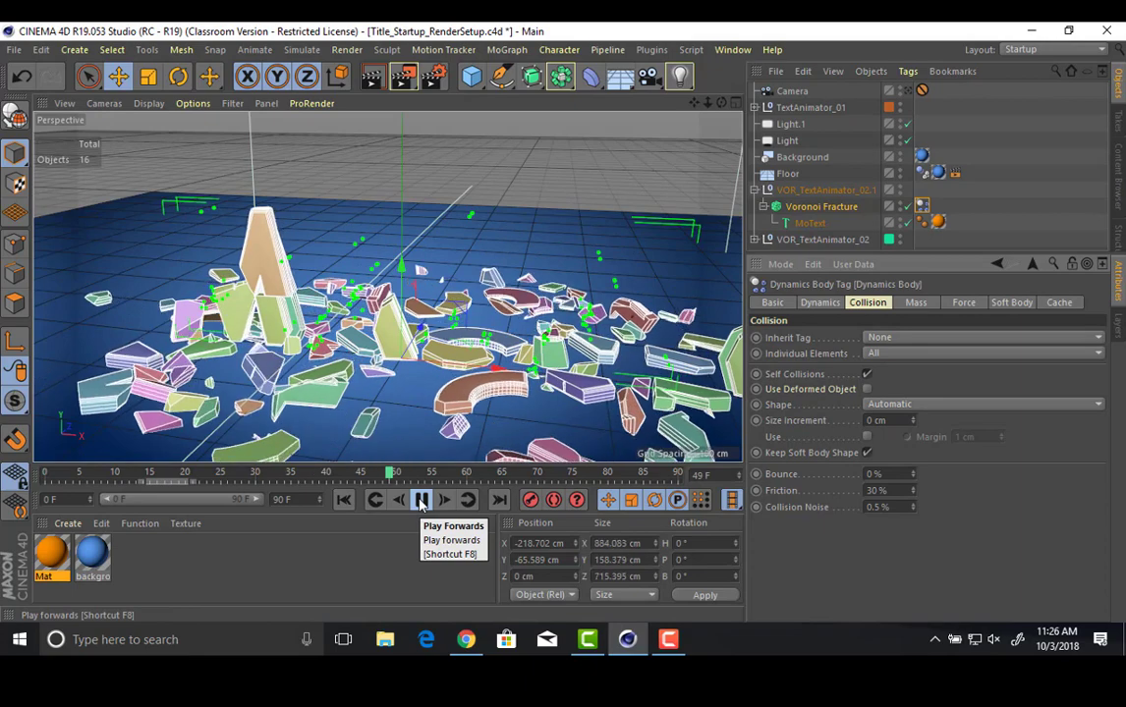
click(420, 500)
click(343, 500)
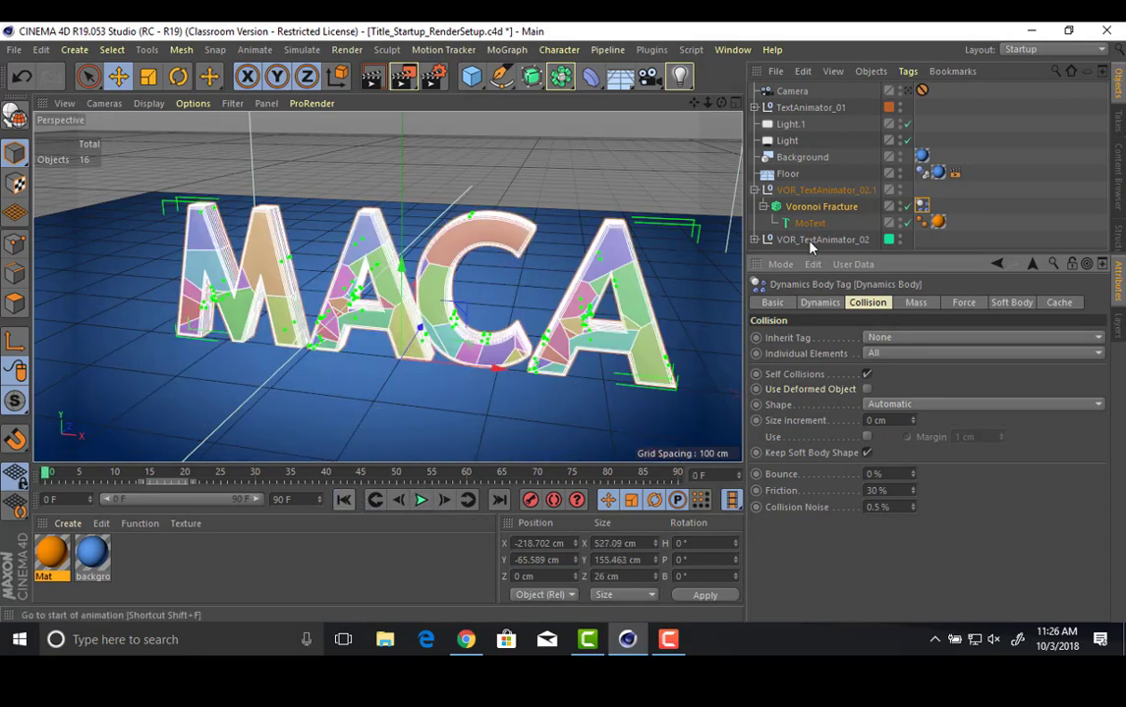
Set the Bounce of the Floor's collider tag to 0%, test-play the simulation and return to frame 0.
click(789, 174)
click(924, 174)
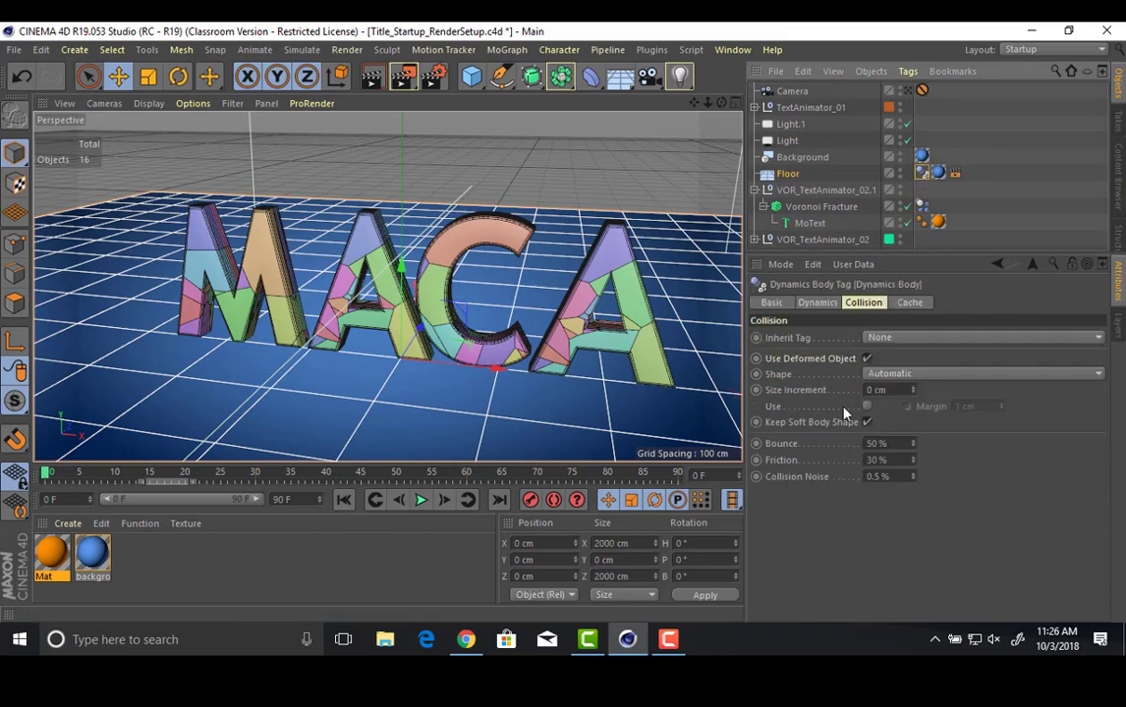
click(884, 443)
text(0)
key(Return)
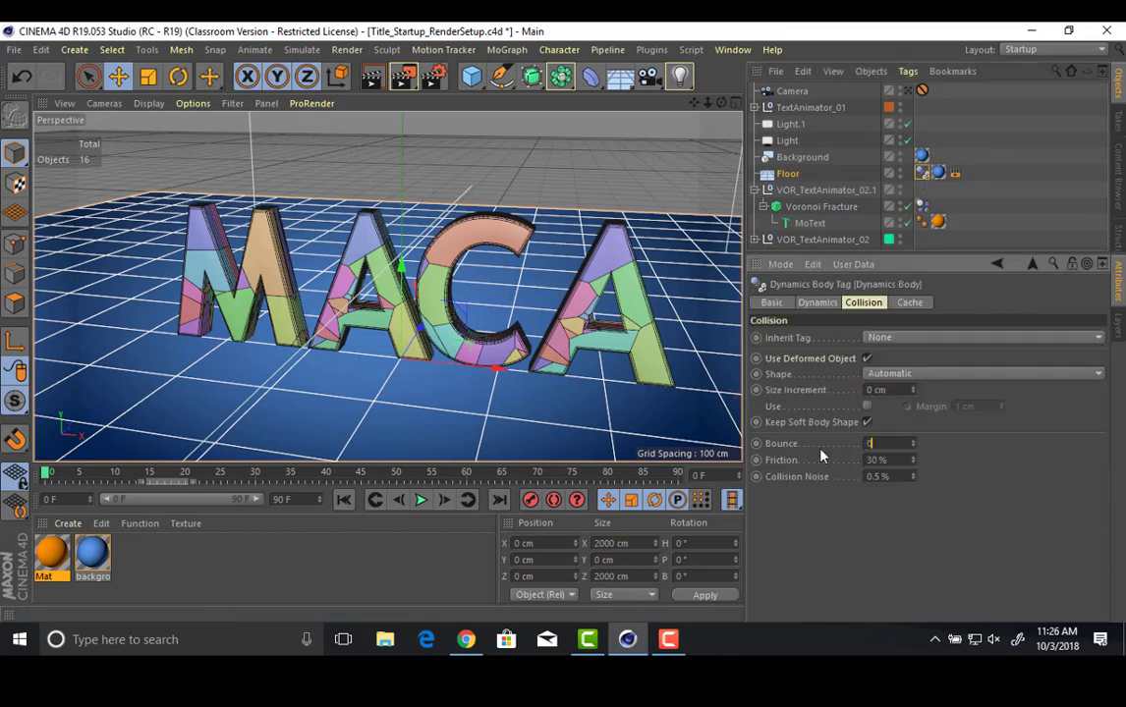
click(424, 501)
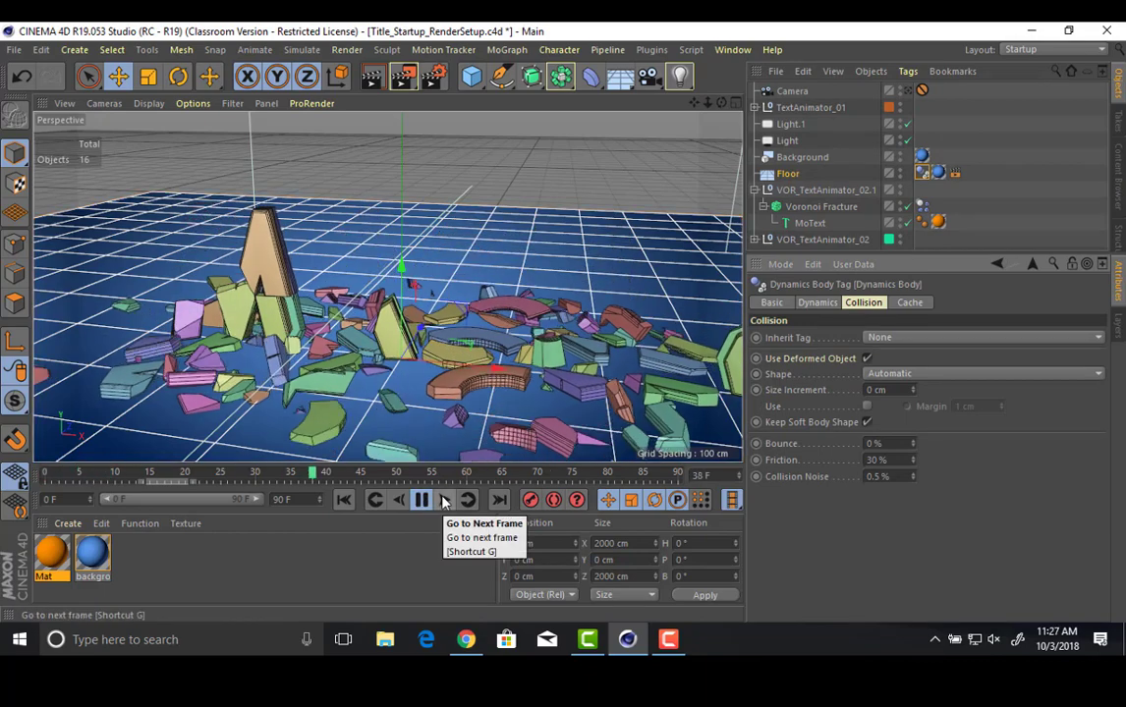
click(422, 501)
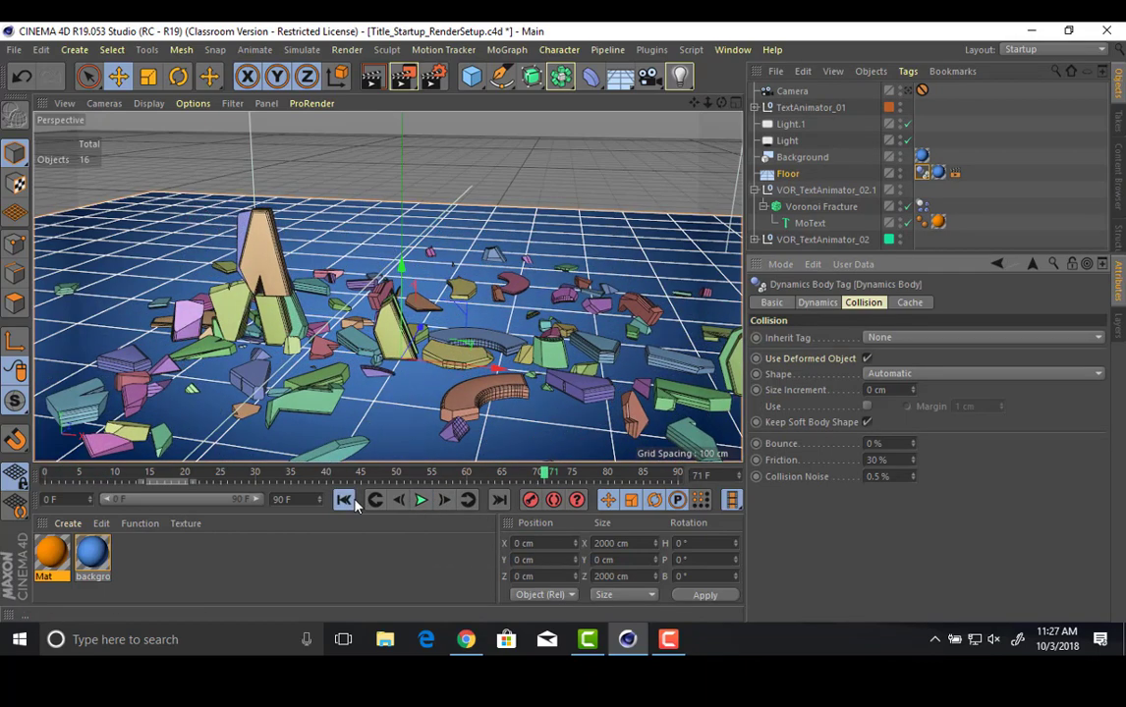
click(344, 500)
Set the Friction of the Floor's collider tag to 50%.
drag(889, 460, 798, 460)
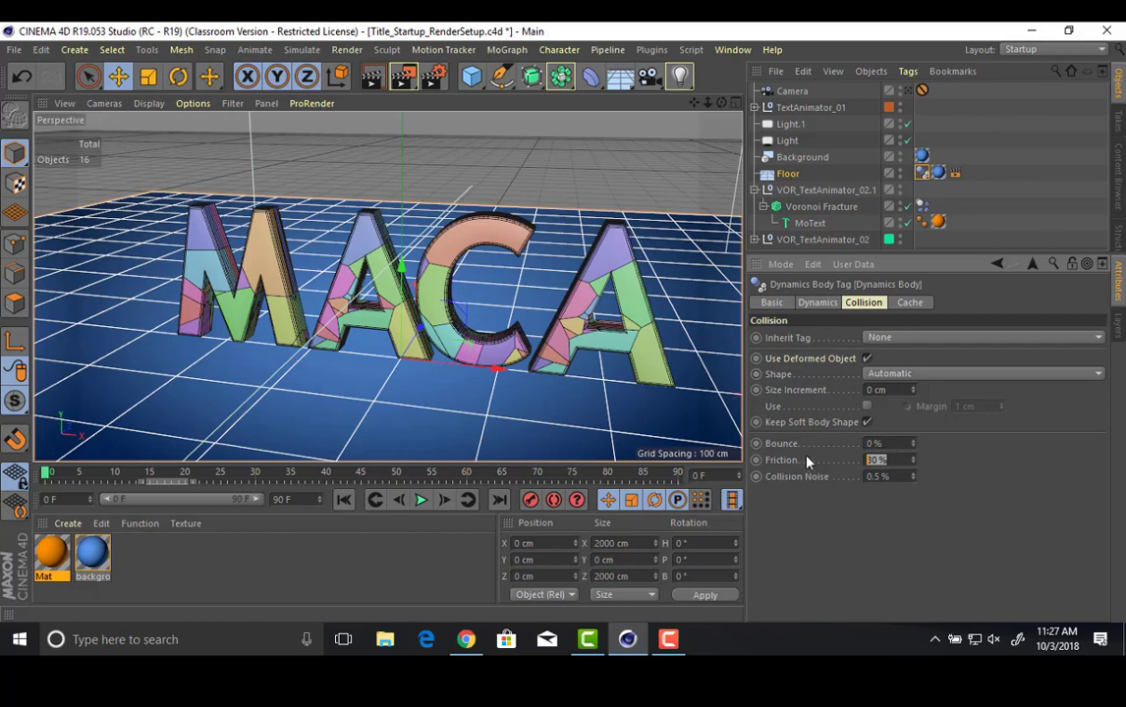
text(50)
key(Return)
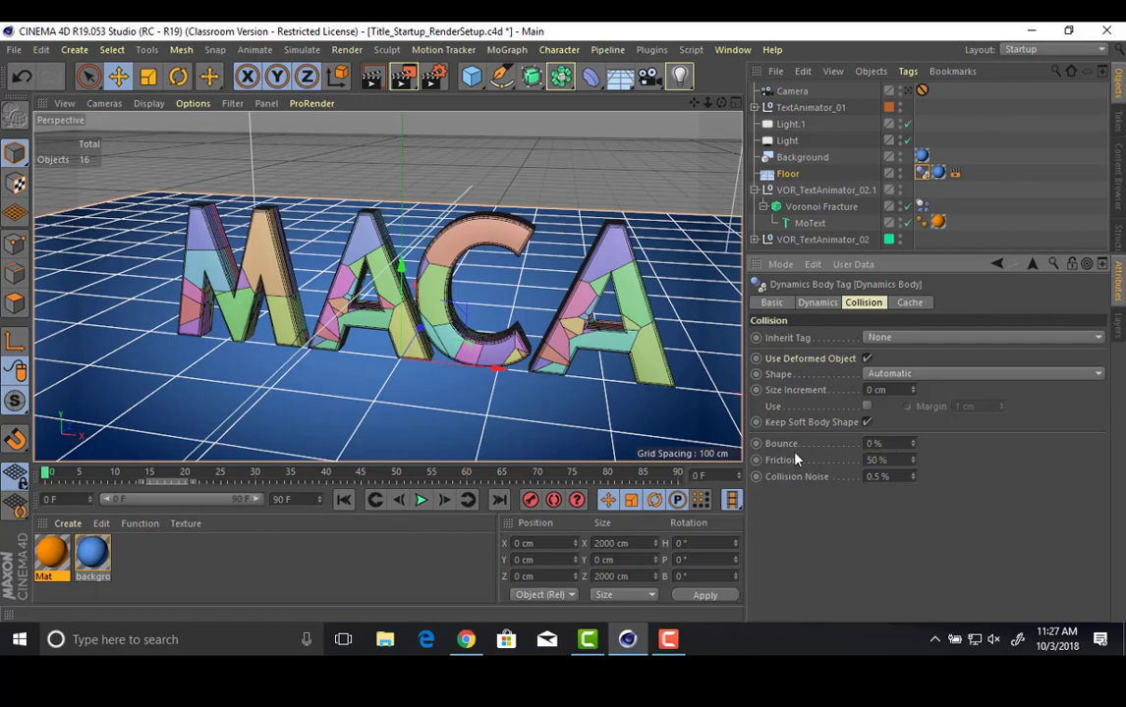
Test-play the simulation and set the collision Friction of the Voronoi Fracture's dynamics body tag to 100%.
click(421, 501)
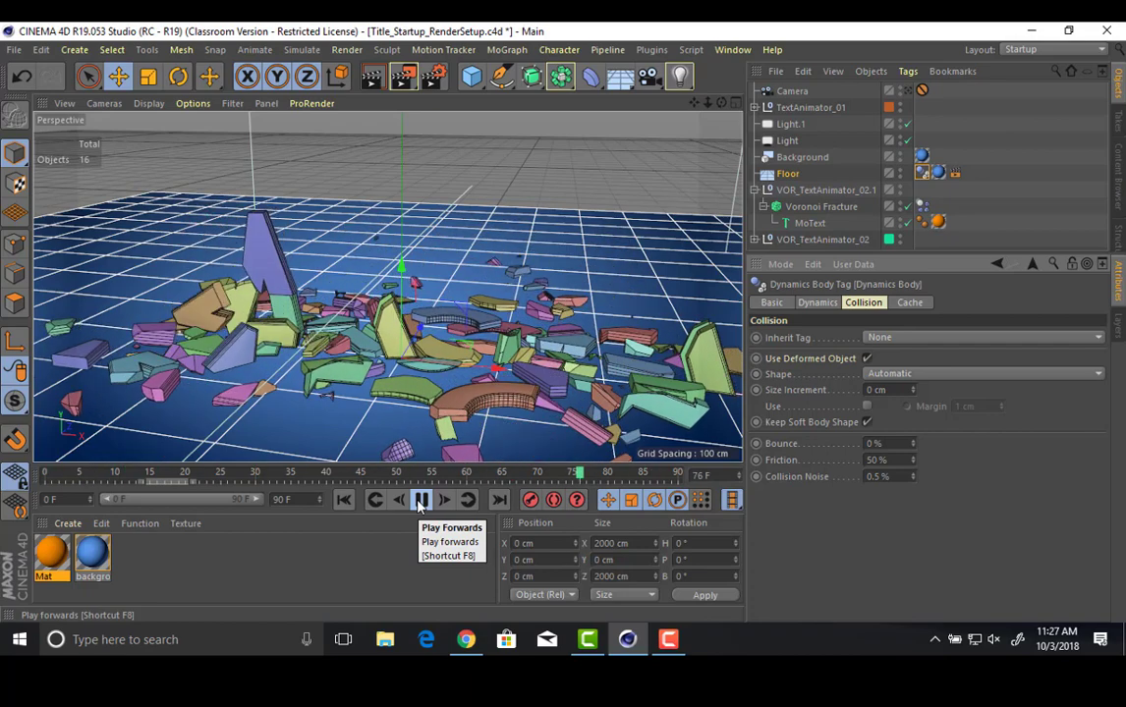
click(419, 501)
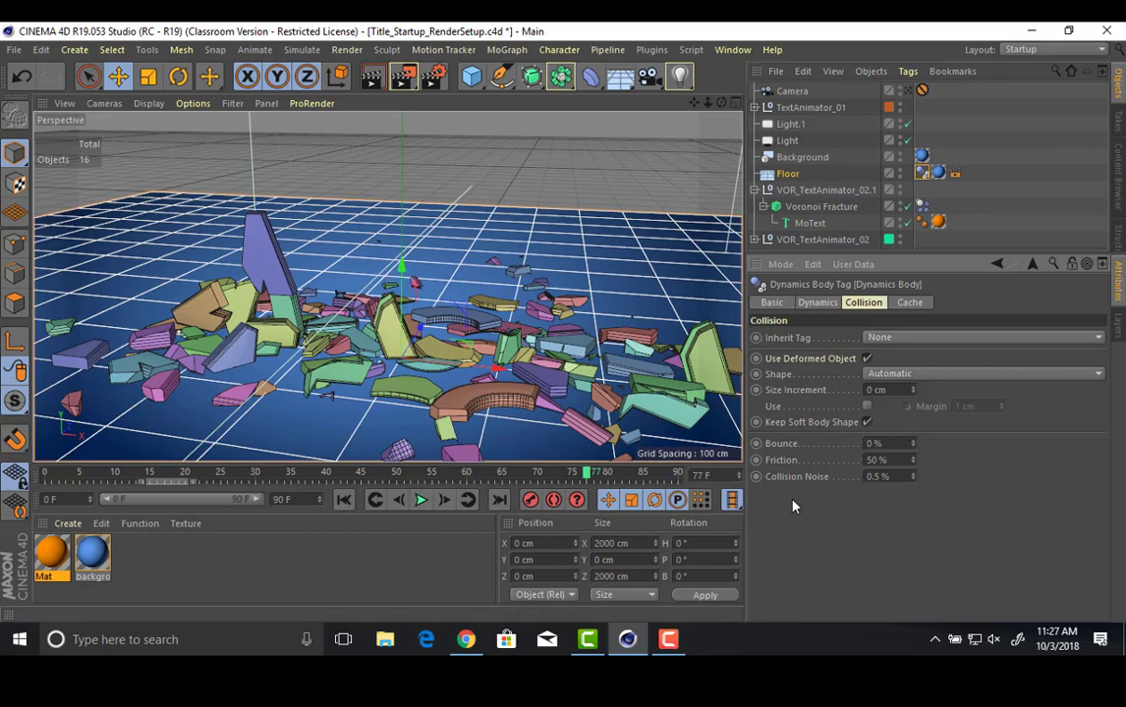
click(821, 207)
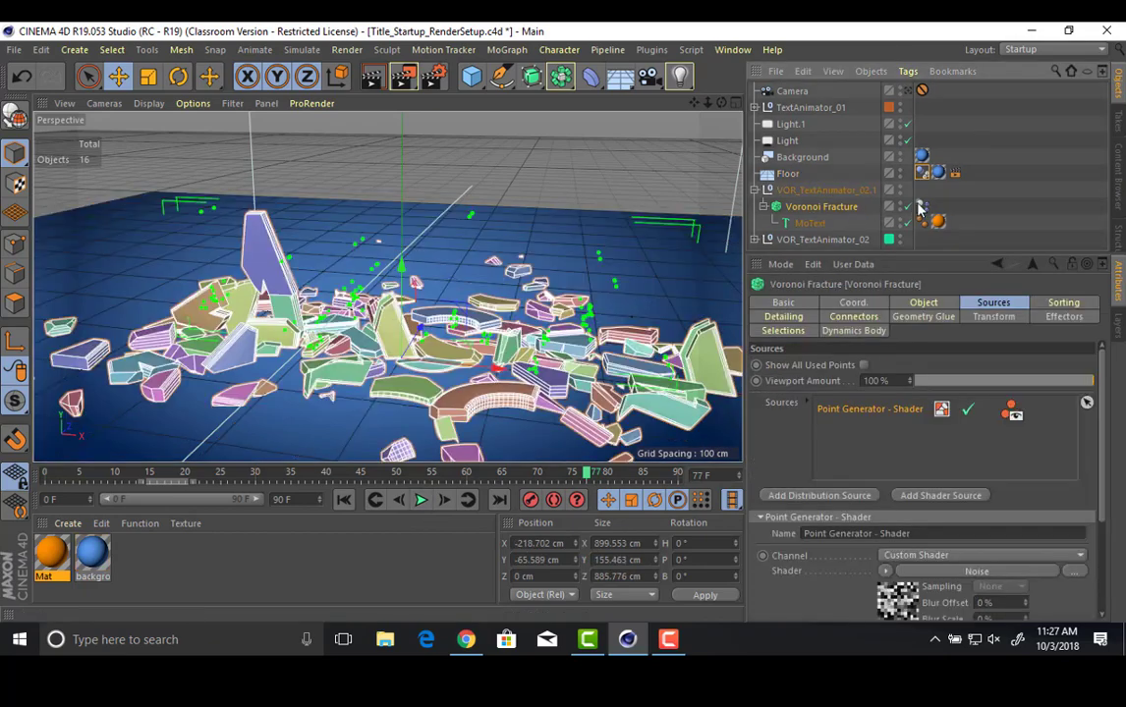
click(921, 206)
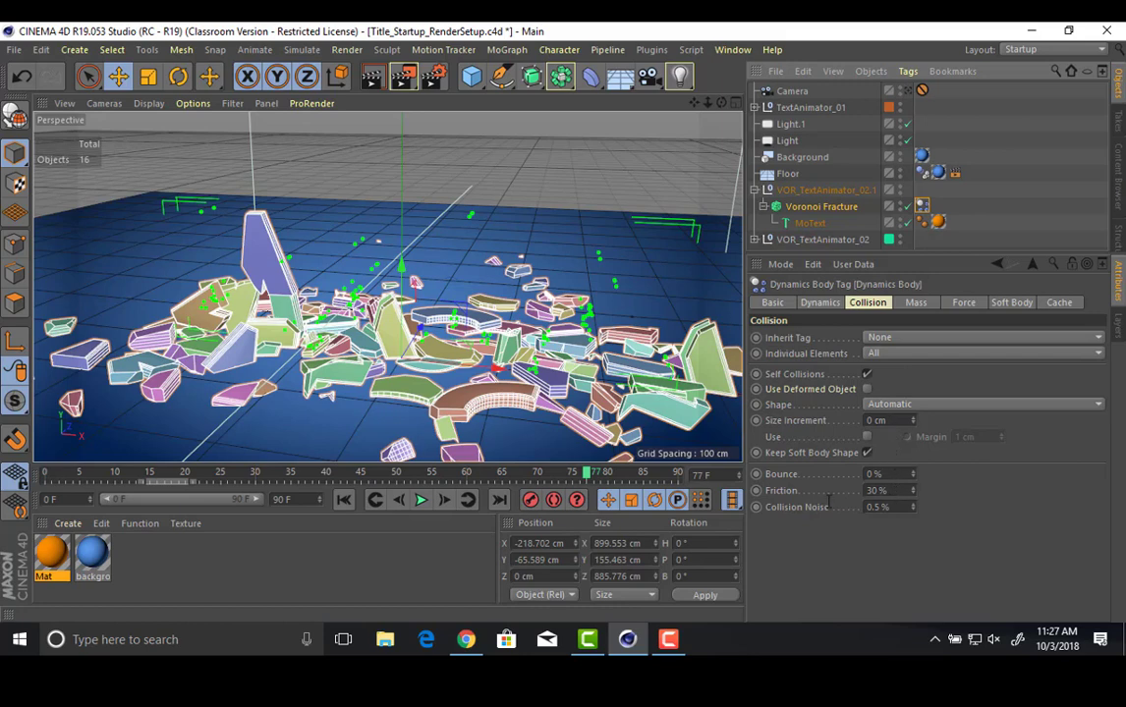
drag(828, 502, 805, 501)
text(100)
key(Return)
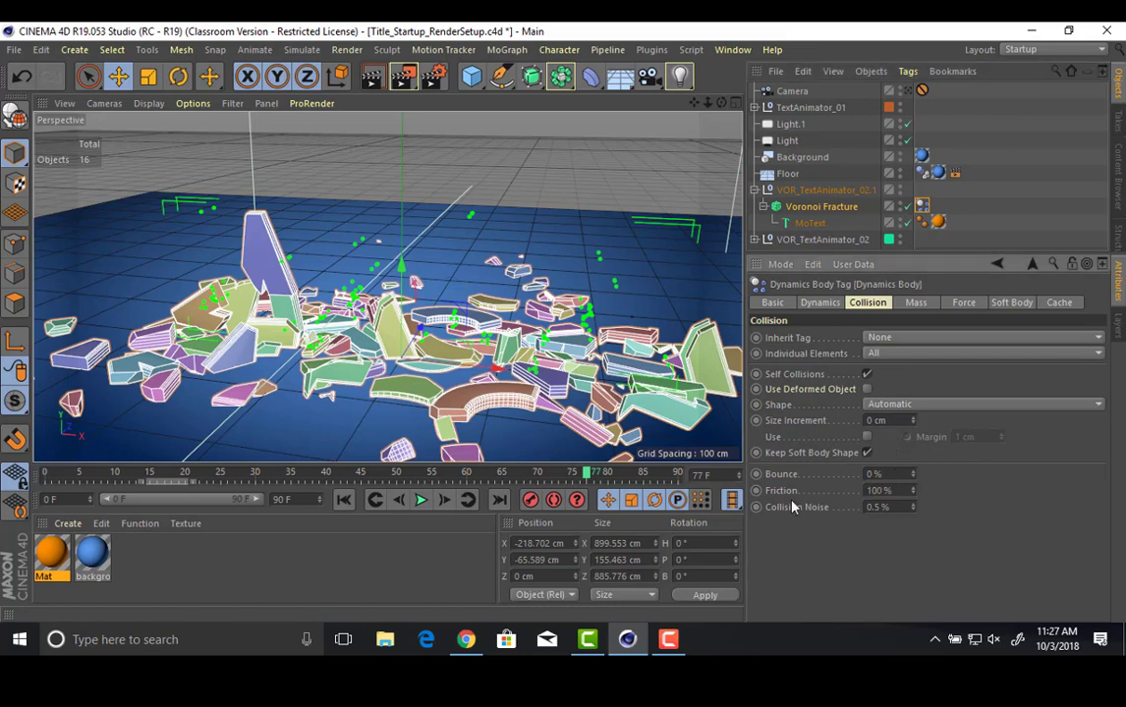
Play the simulation from frame 0 to check the higher friction and return to the start.
click(349, 501)
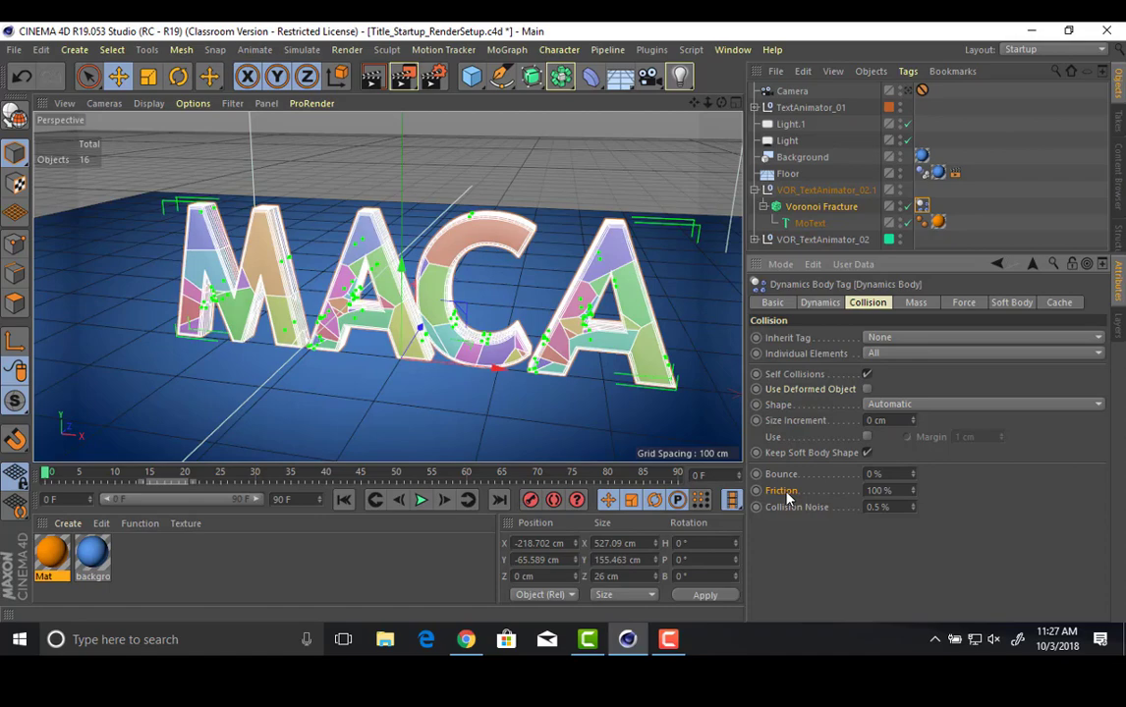
click(421, 500)
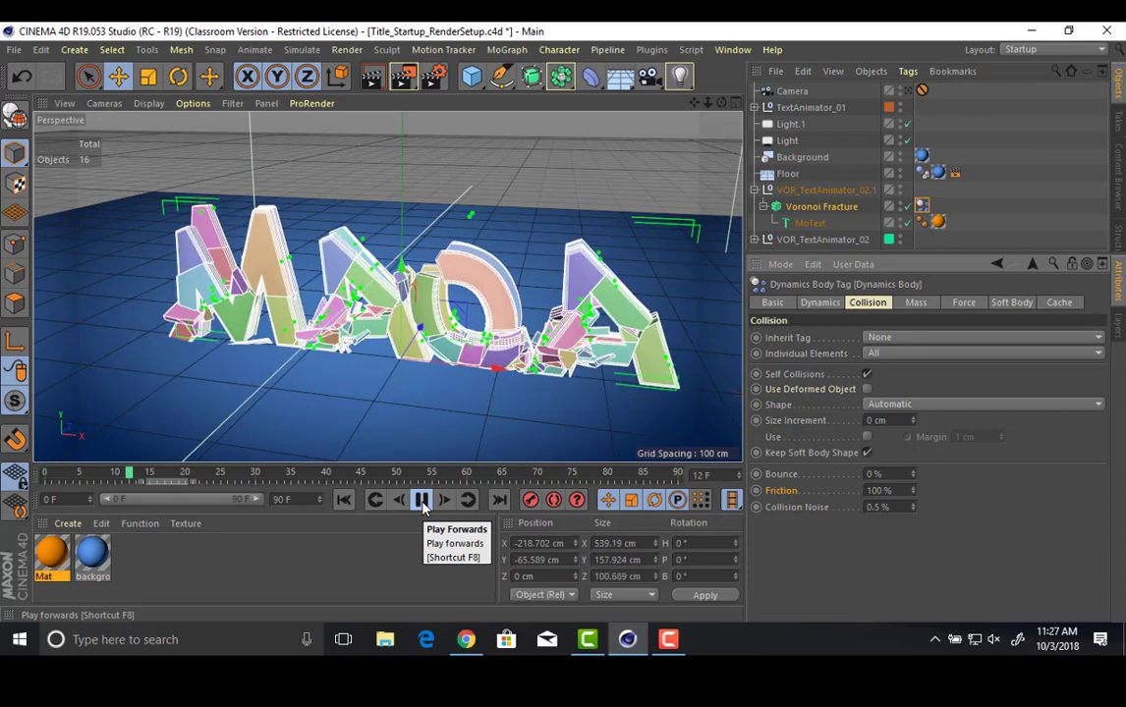
click(423, 501)
click(344, 500)
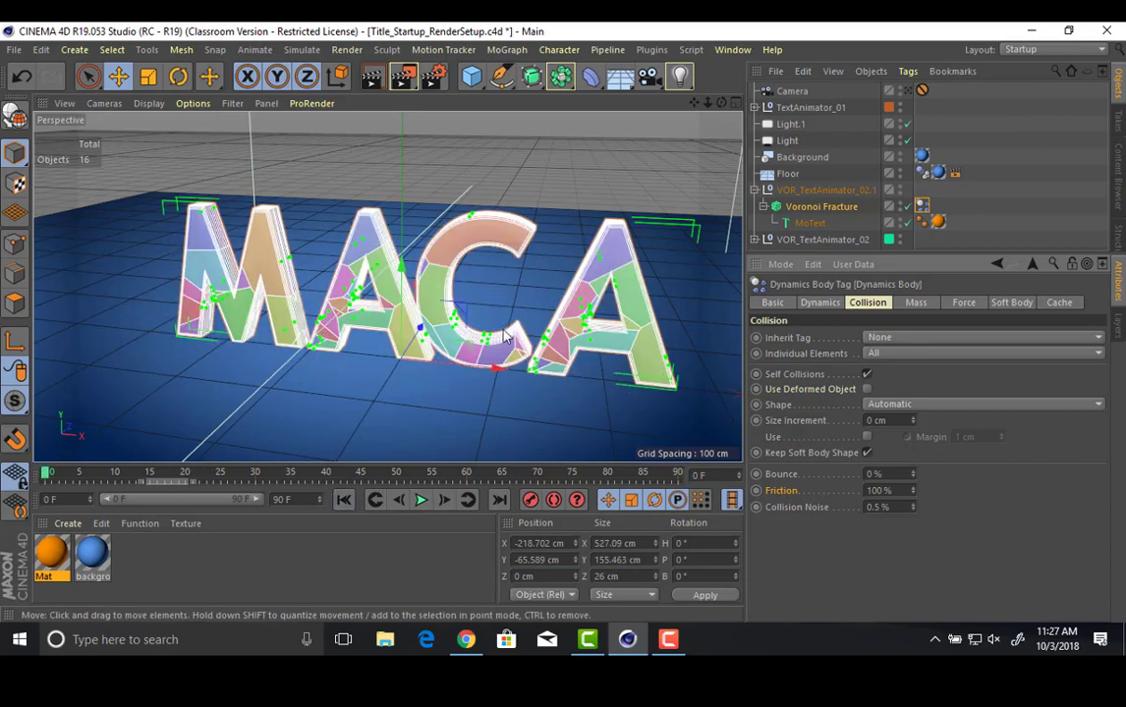
Lower the Voronoi Fracture by about 6.3 cm along Y and test-play the collapse twice, returning to frame 0 after each run.
click(827, 207)
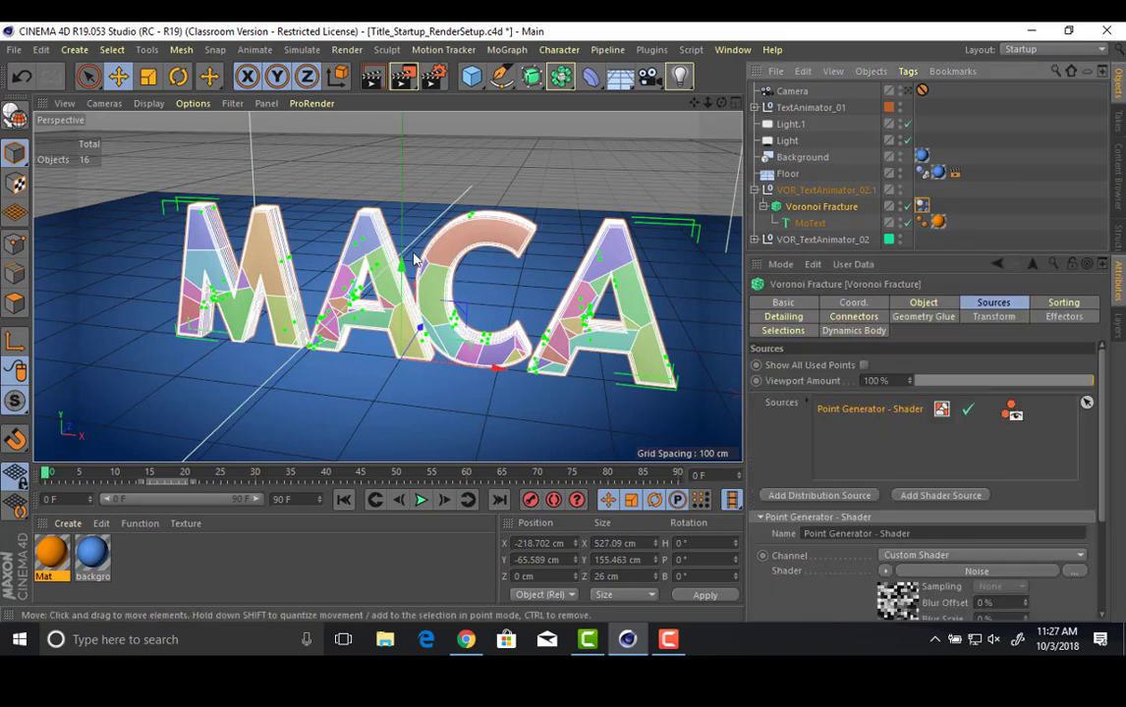
drag(401, 265, 403, 271)
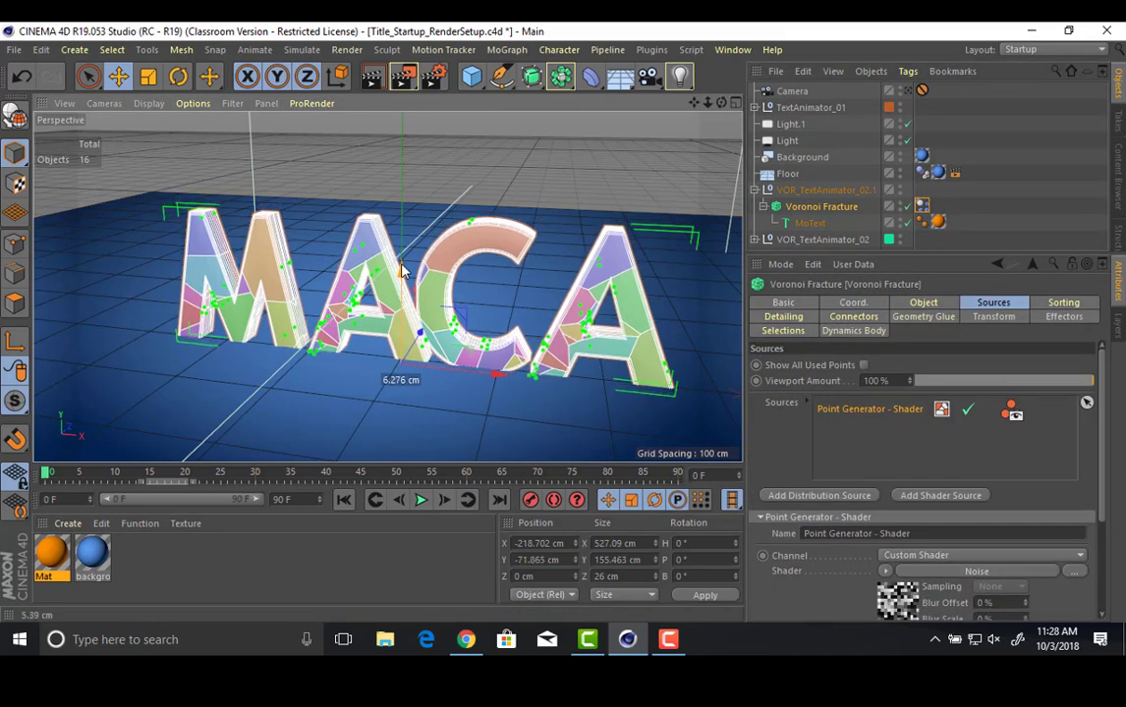
click(420, 500)
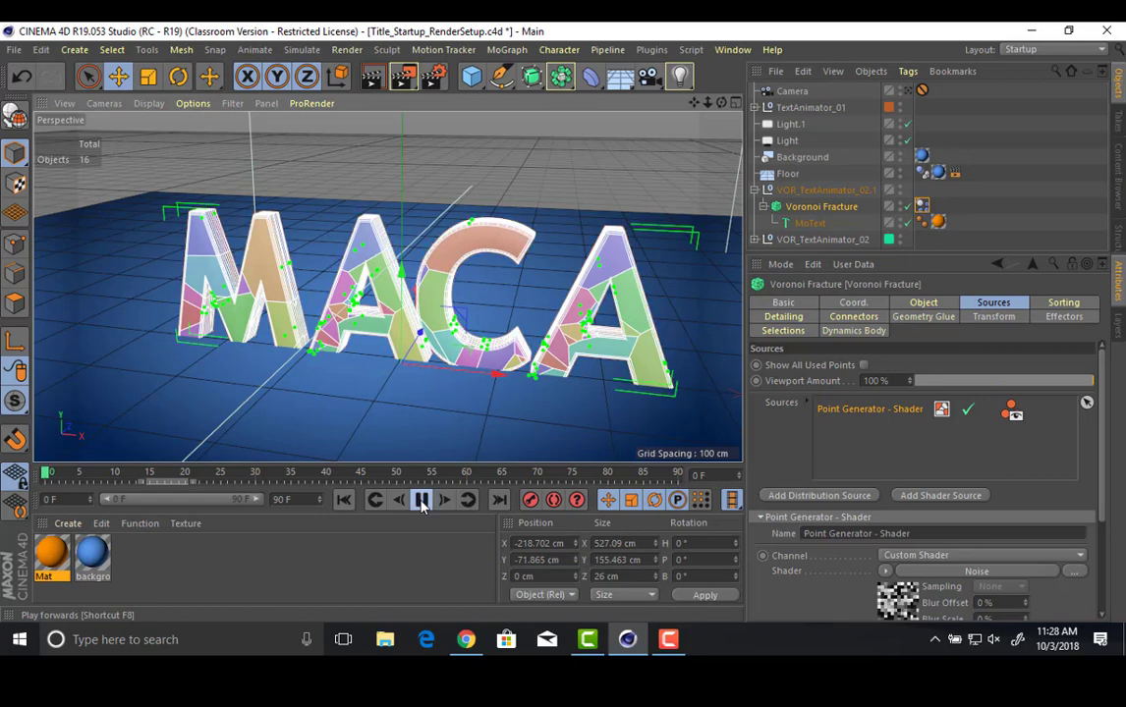
click(422, 502)
click(344, 501)
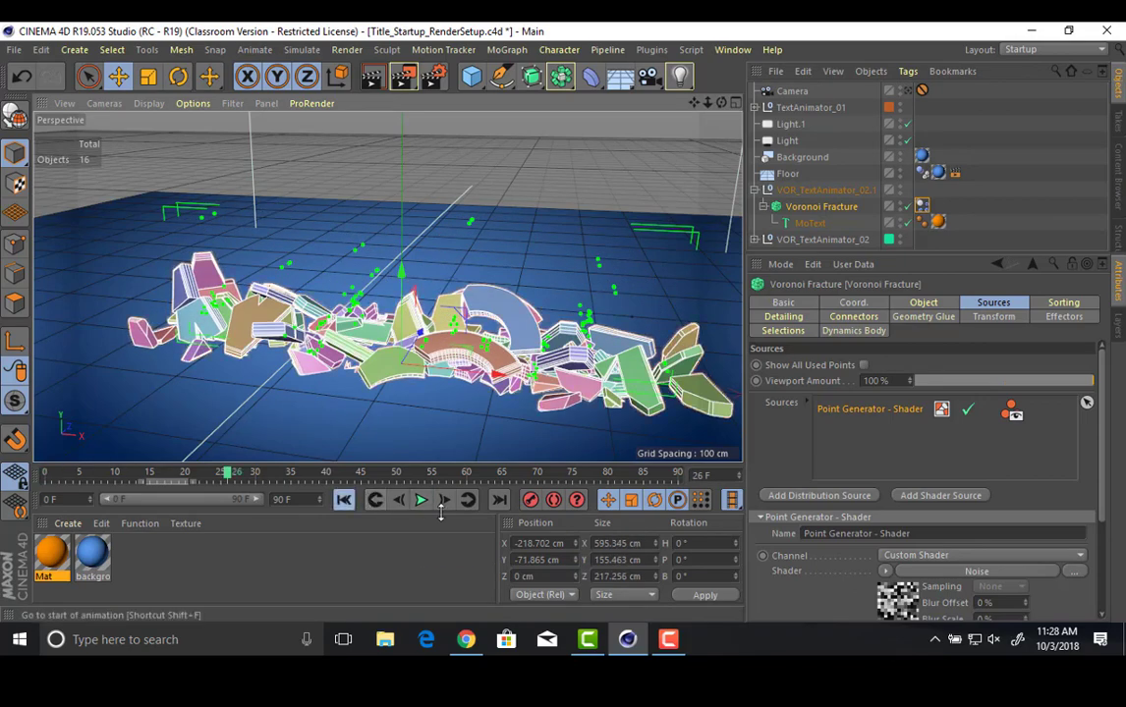
click(426, 507)
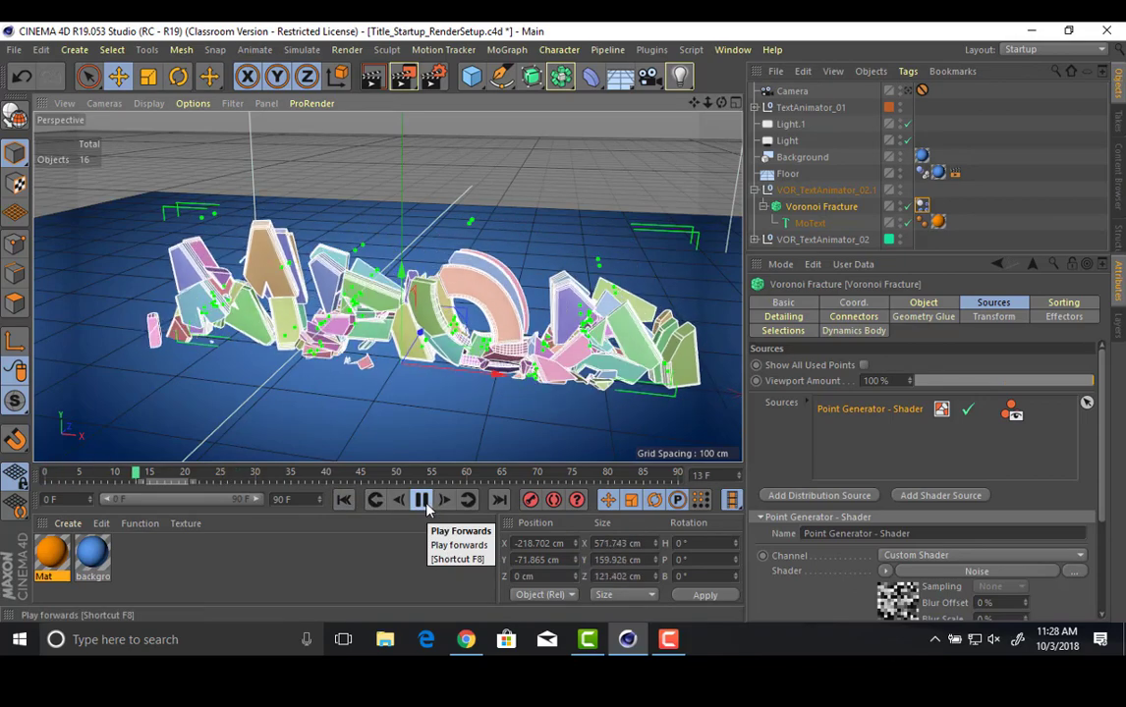
click(427, 507)
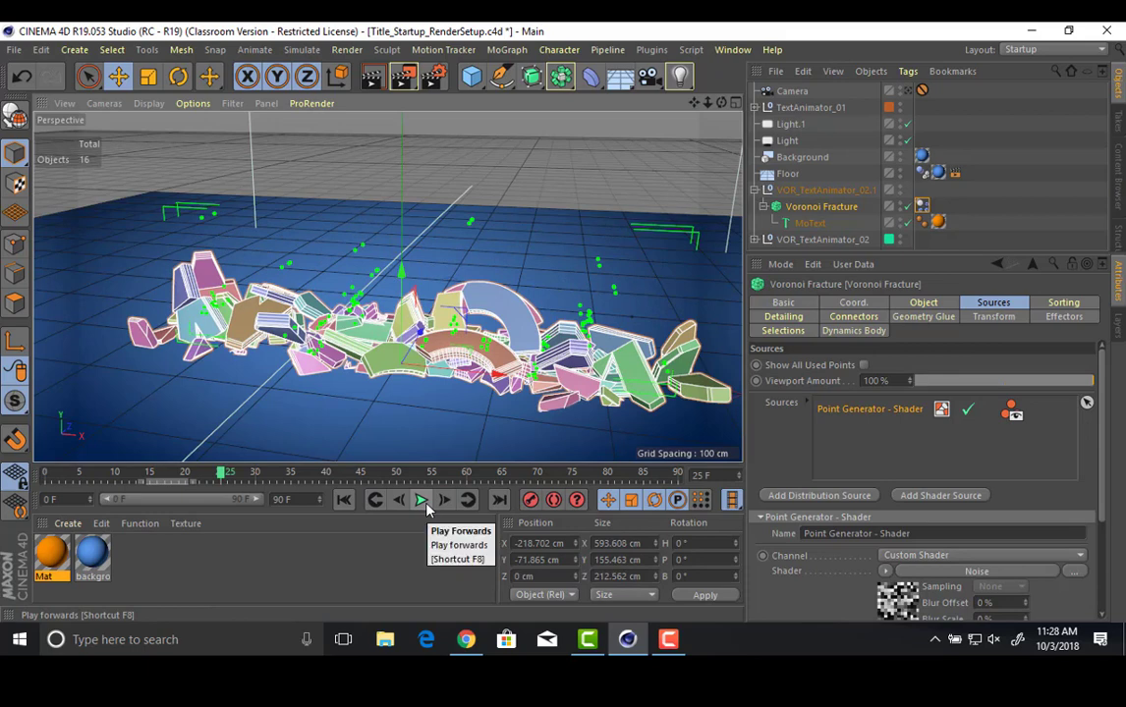
click(344, 500)
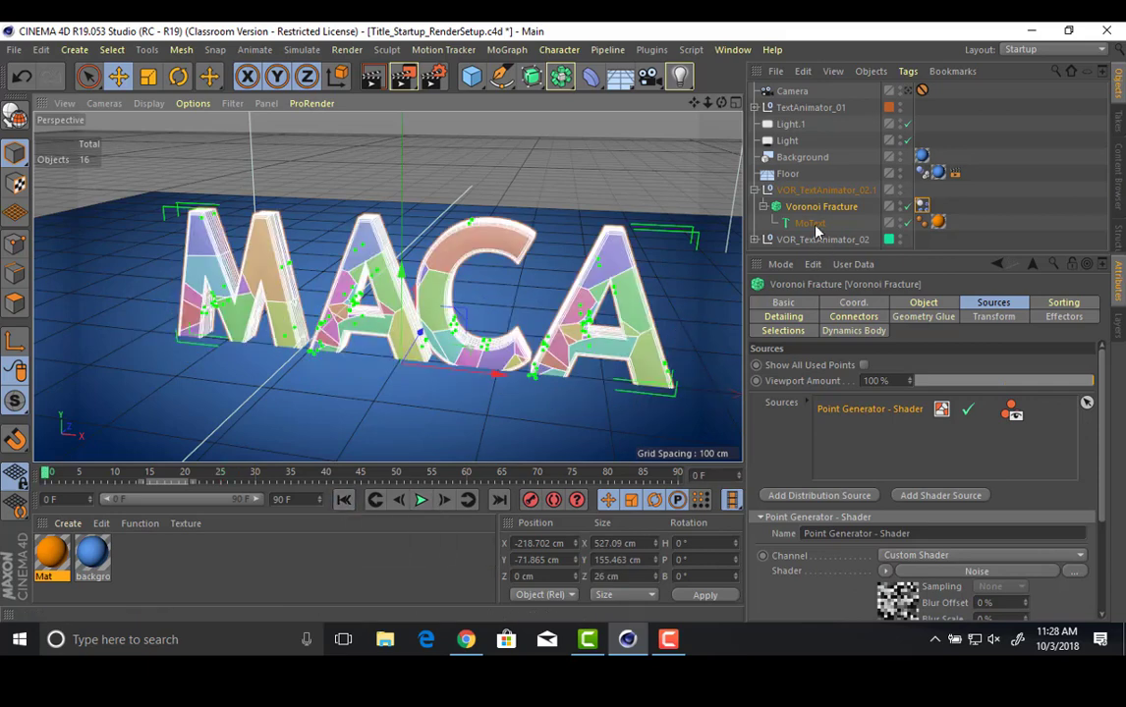
Raise the Voronoi Fracture high above the floor to about Y 359 cm, test-play the drop and return to frame 0.
drag(402, 258, 454, 158)
scroll(496, 243, down, 5)
drag(450, 287, 452, 185)
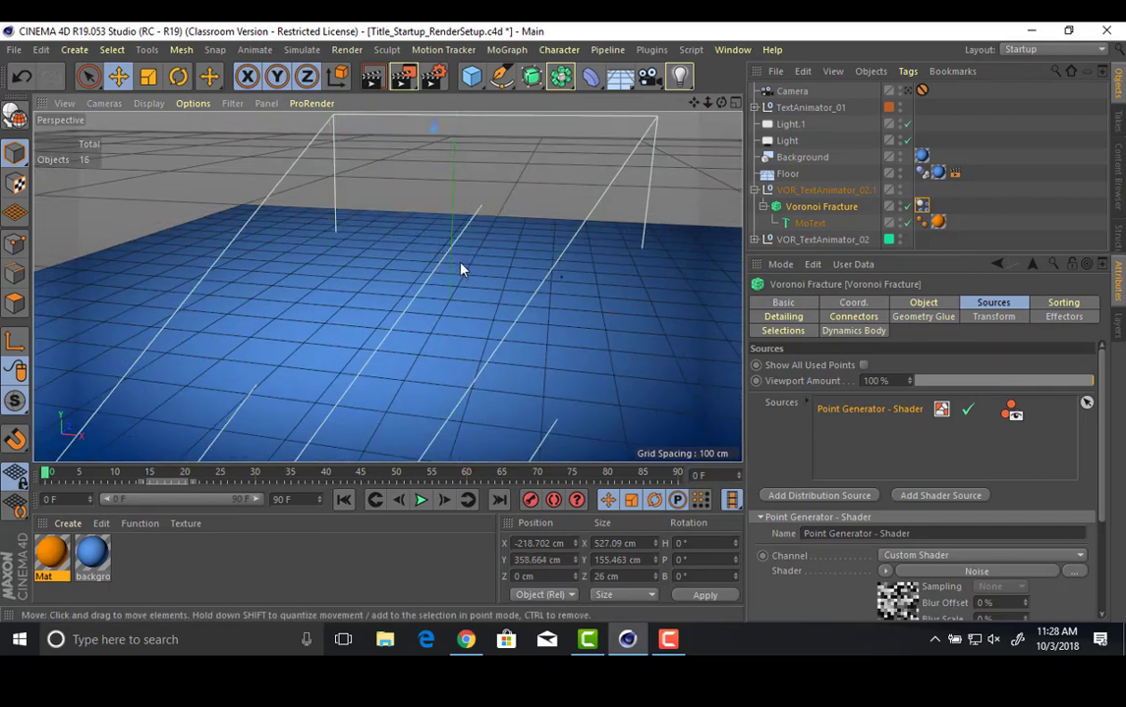
alt+middle_drag(459, 266, 439, 365)
click(422, 500)
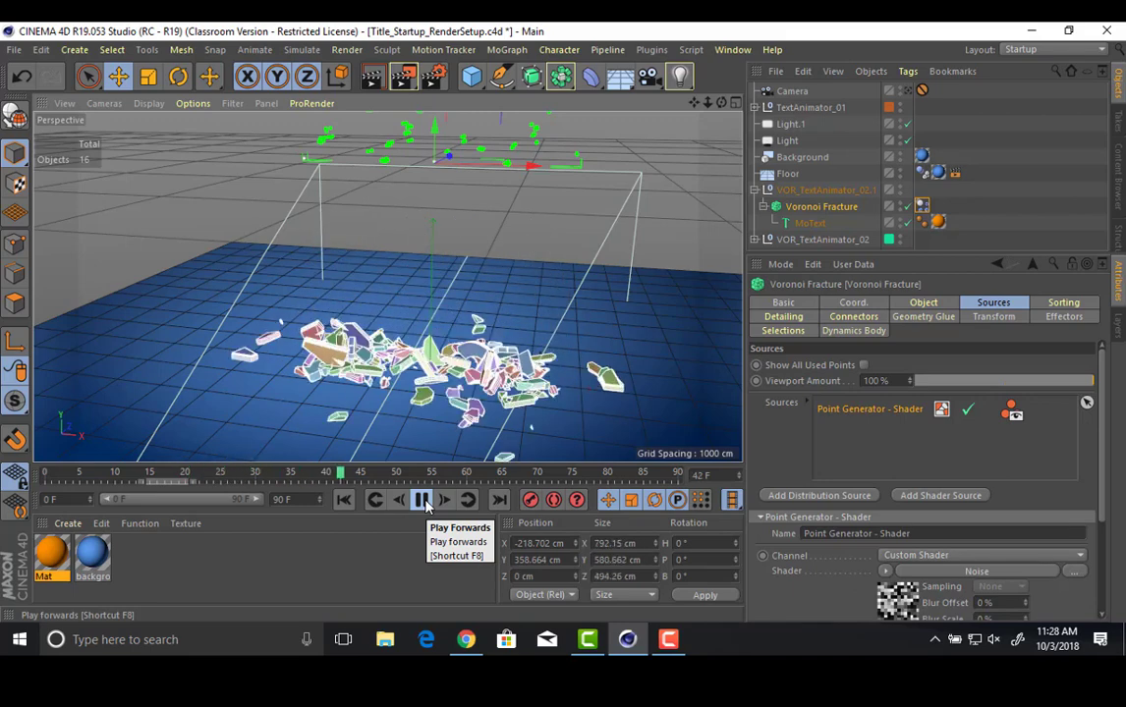
click(426, 504)
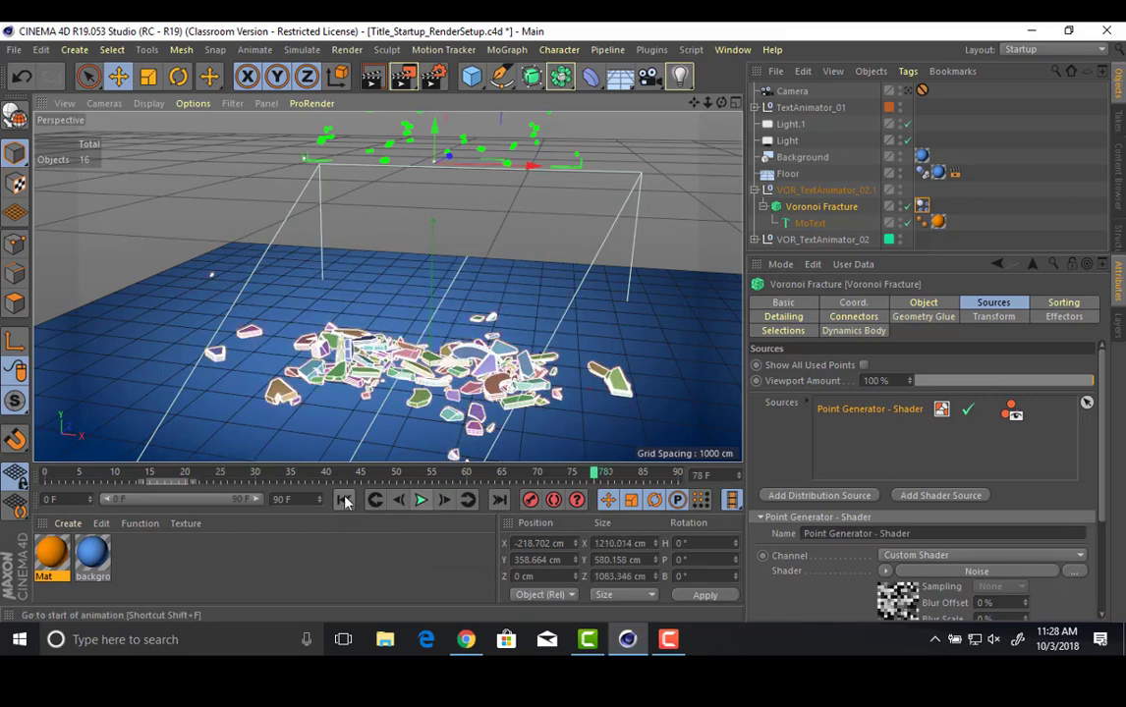
click(345, 501)
Tilt the raised Voronoi Fracture title sideways to a bank rotation of about 31.5°.
key(e)
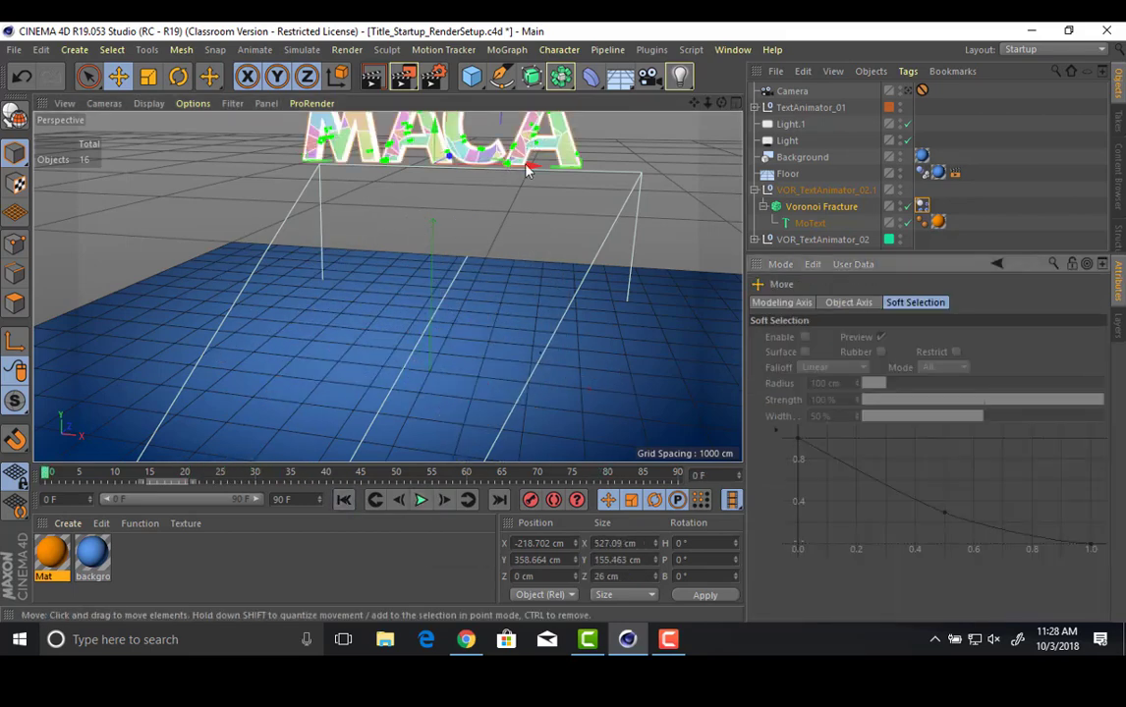
alt+middle_drag(529, 166, 516, 234)
key(r)
drag(476, 214, 480, 185)
key(e)
key(w)
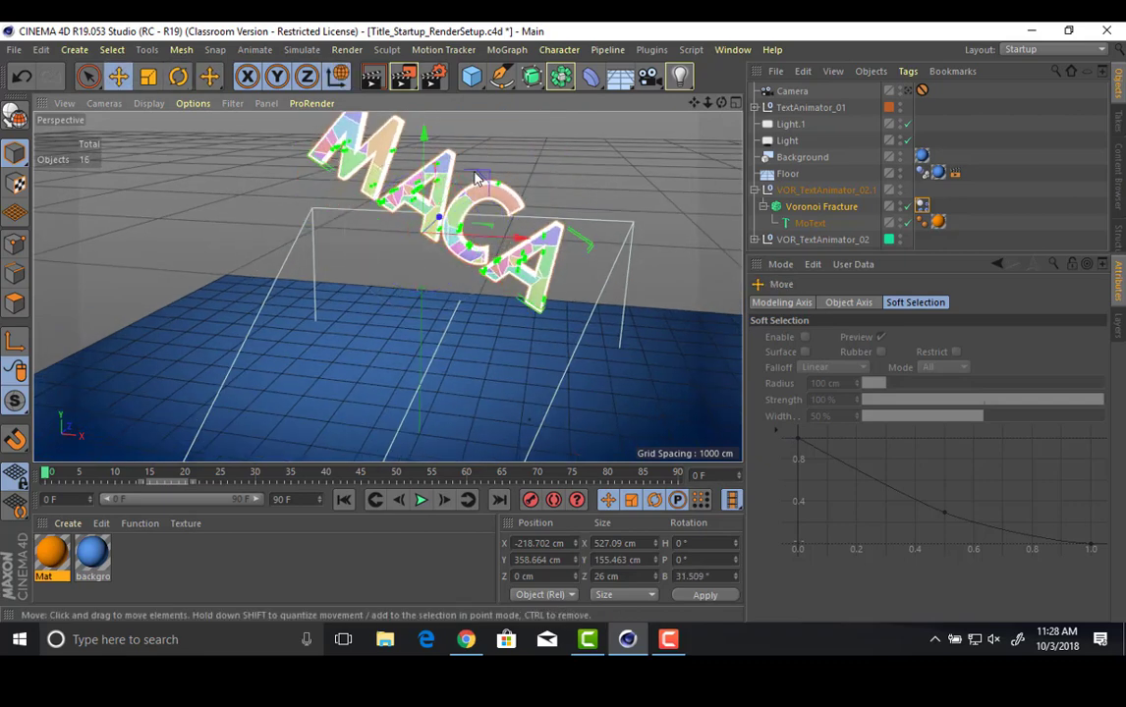
Raise the tilted Voronoi Fracture to about Y 534 cm and play the drop until the pieces scatter on the floor.
drag(425, 142, 425, 54)
alt+drag(425, 258, 428, 286)
alt+drag(378, 337, 378, 344)
click(420, 500)
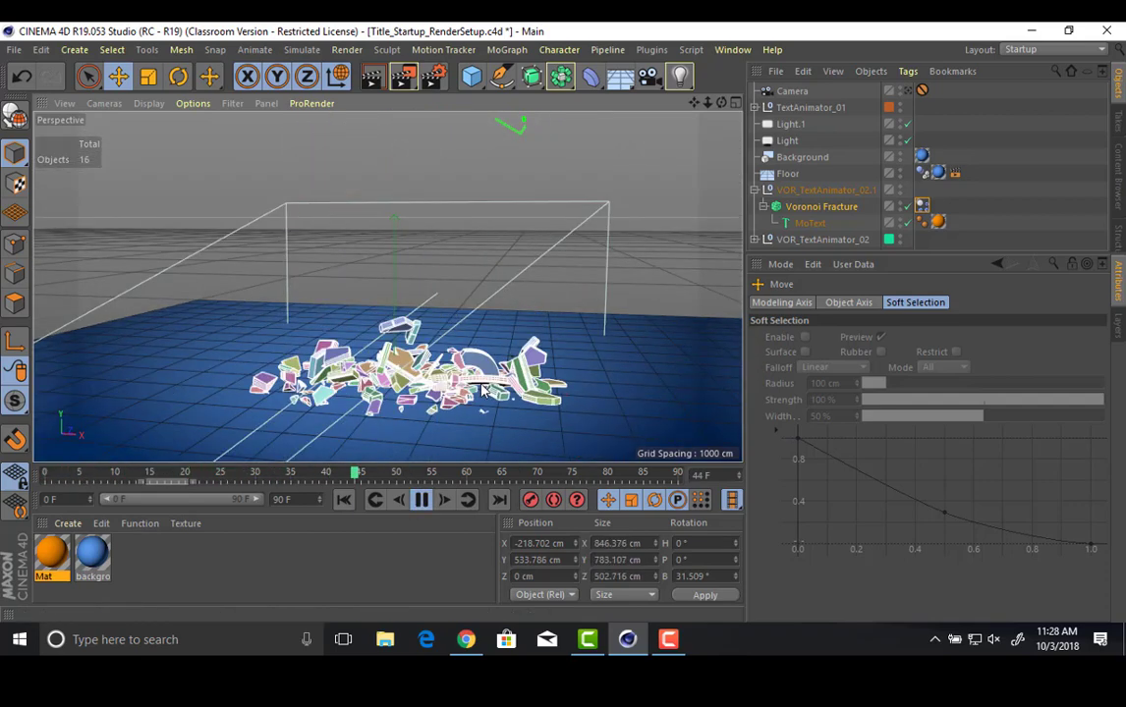
click(424, 505)
Examine the scattered pieces on the floor up close and replay the drop from frame 0, returning to the start.
alt+drag(440, 344, 402, 289)
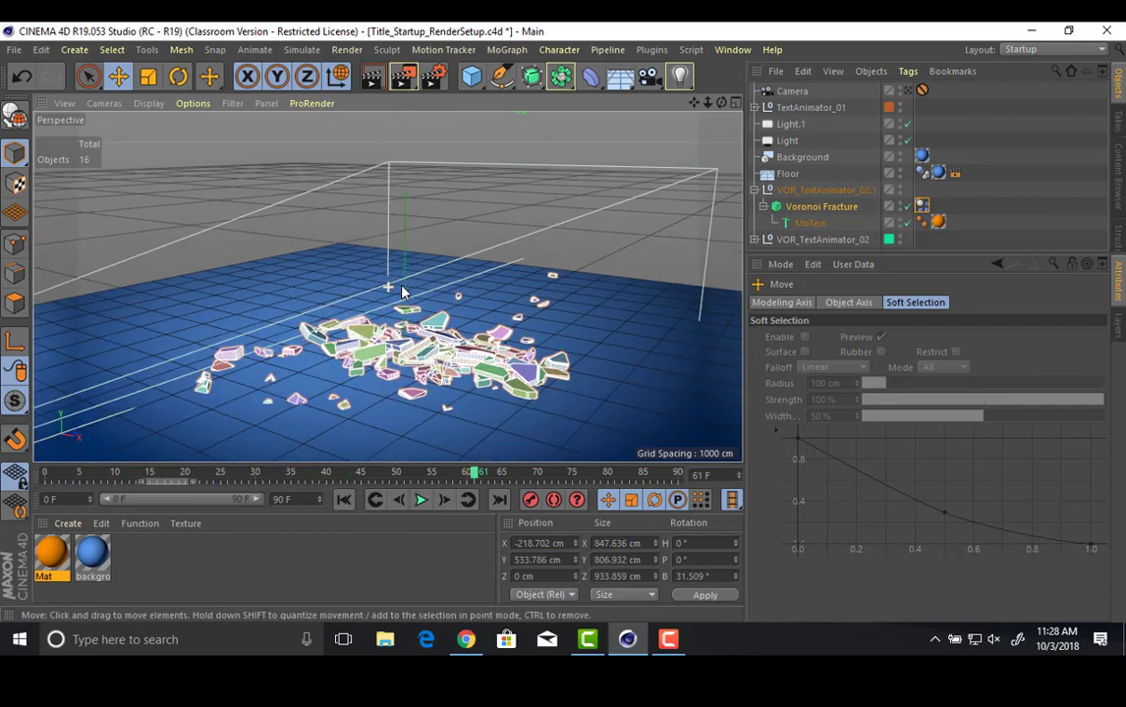
alt+right_drag(402, 289, 523, 312)
alt+drag(491, 302, 384, 282)
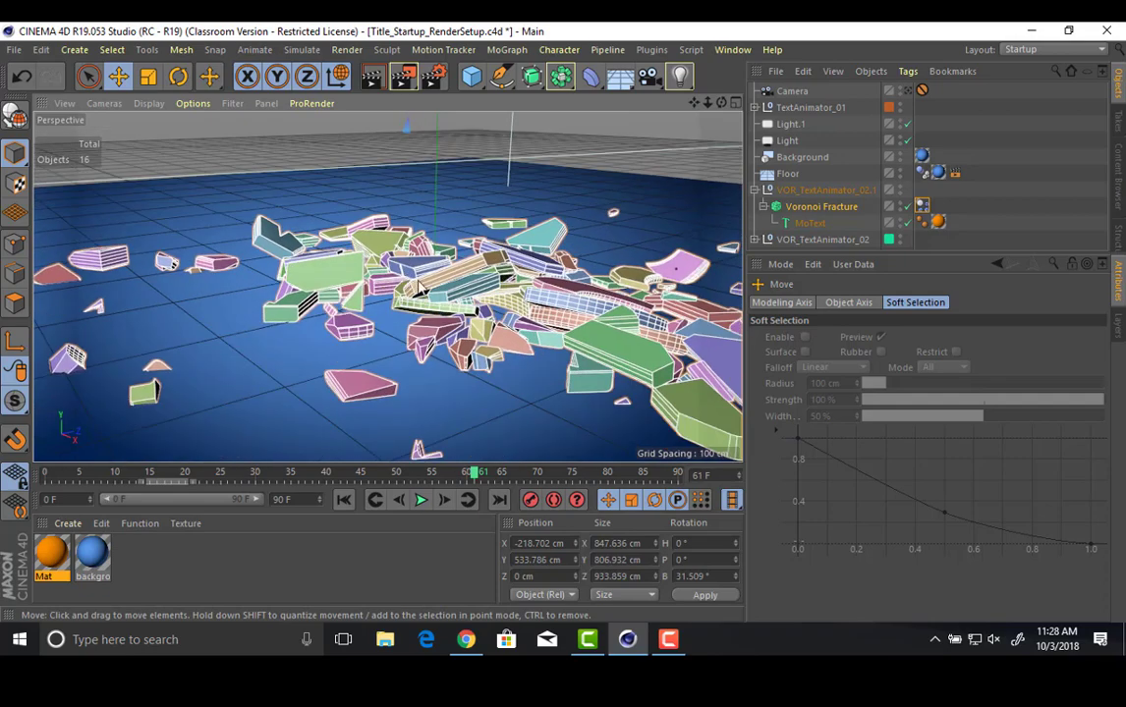
mouse_move(392, 278)
alt+right_down()
mouse_move(427, 285)
mouse_move(404, 285)
alt+right_up()
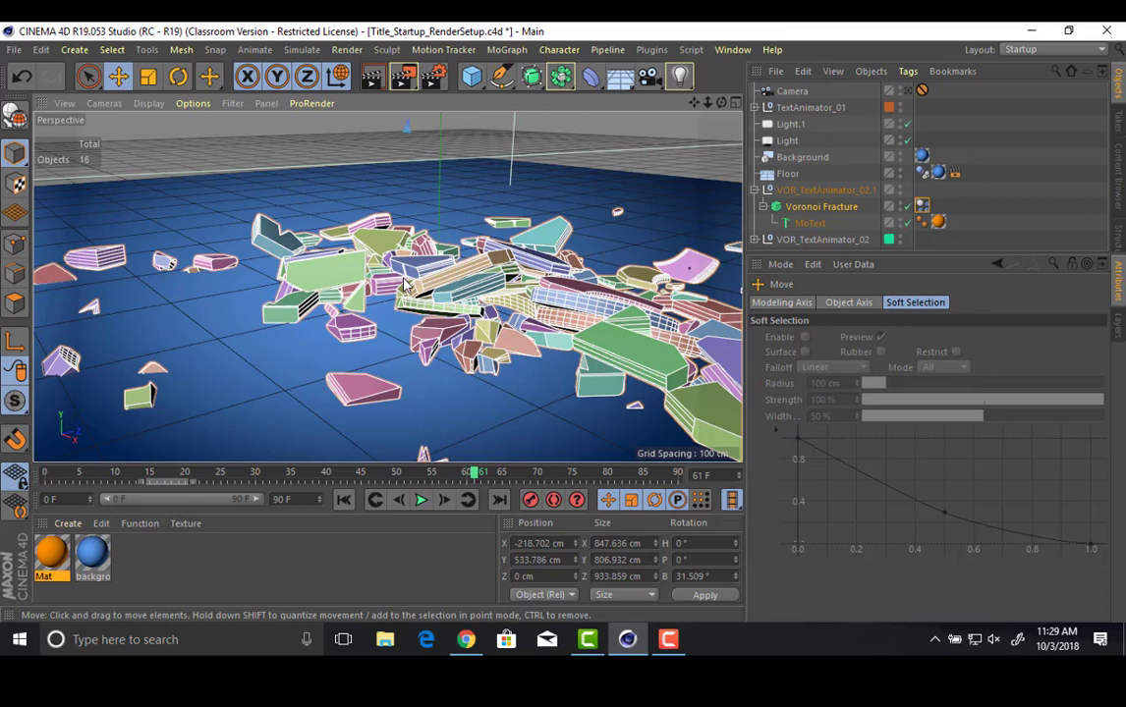
click(343, 498)
click(420, 500)
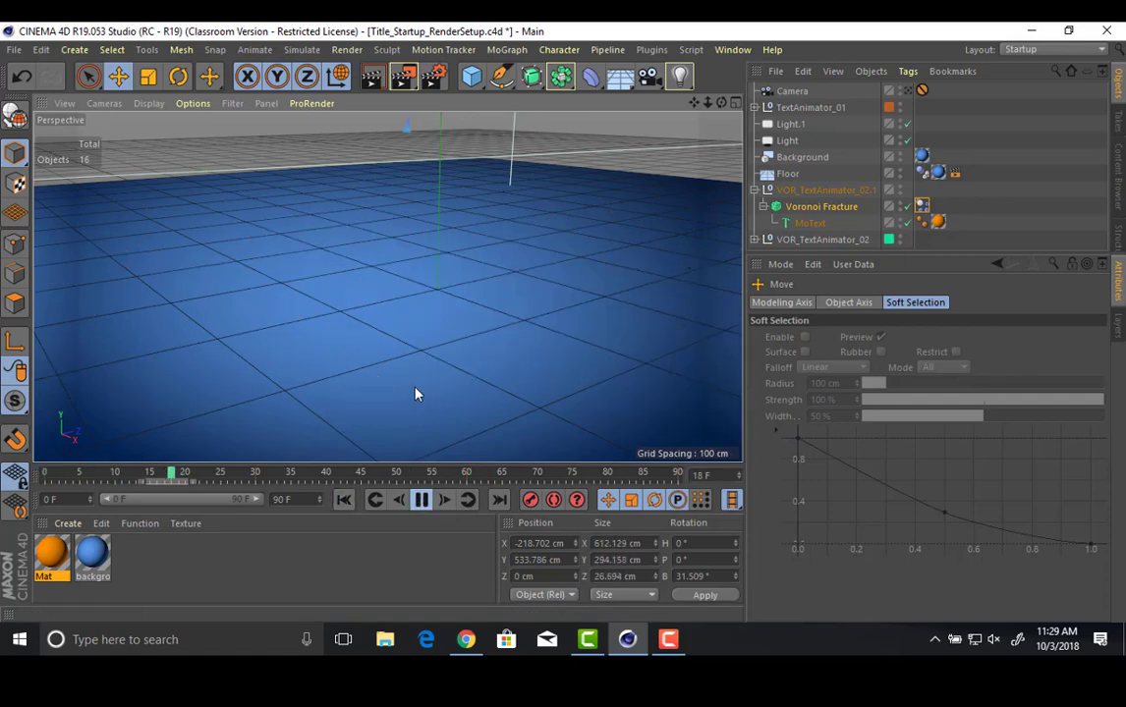
click(421, 500)
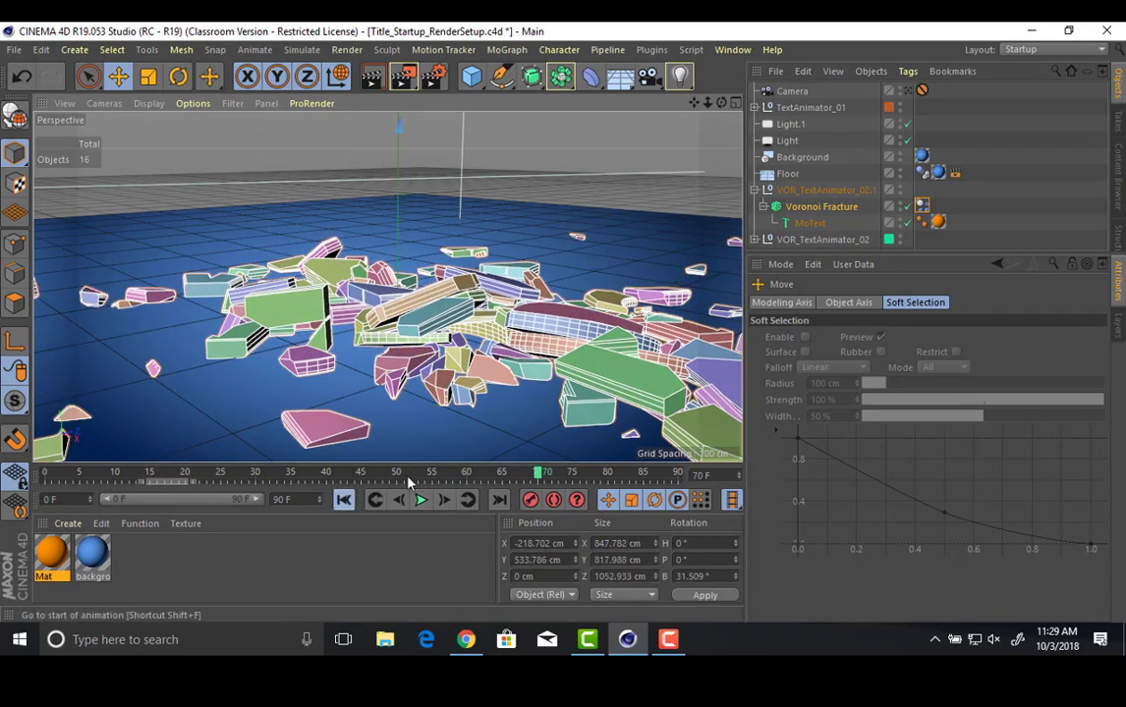
click(344, 500)
Play the drop once more, inspect the far side of the debris and rewind to frame 0.
alt+middle_drag(449, 380, 328, 382)
click(420, 499)
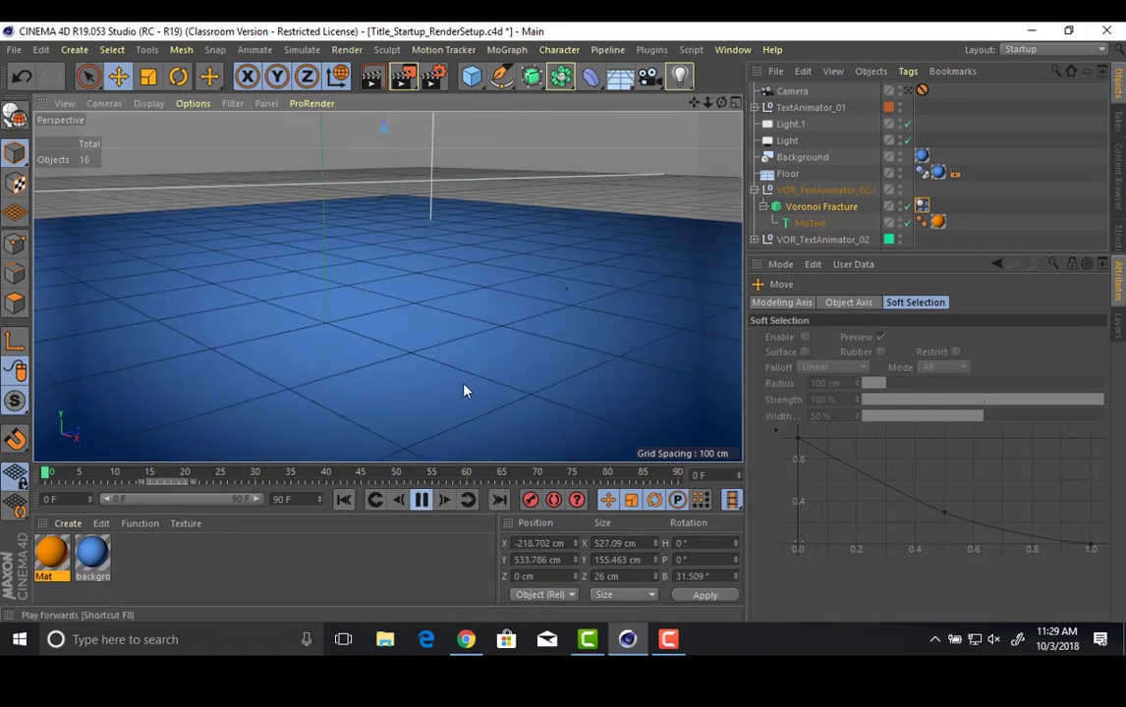
click(422, 500)
alt+middle_drag(639, 291, 448, 308)
alt+drag(570, 263, 568, 231)
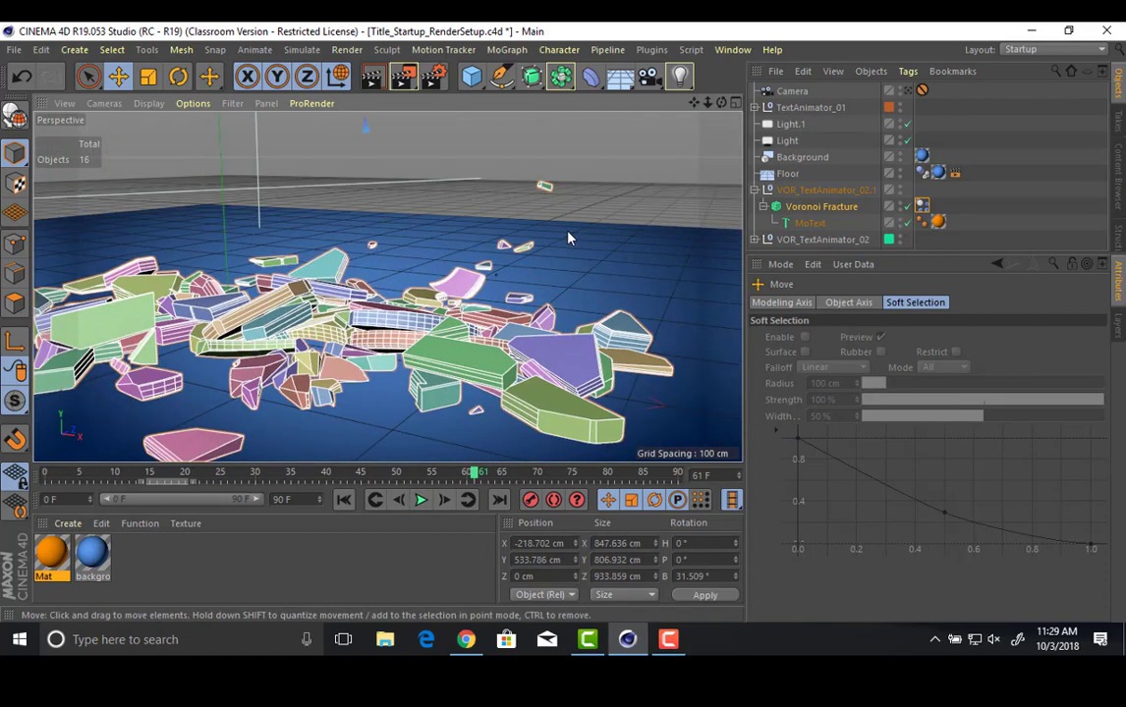
click(344, 500)
Rotate the Voronoi Fracture title to a pitch of about 5.7°.
scroll(503, 267, down, 10)
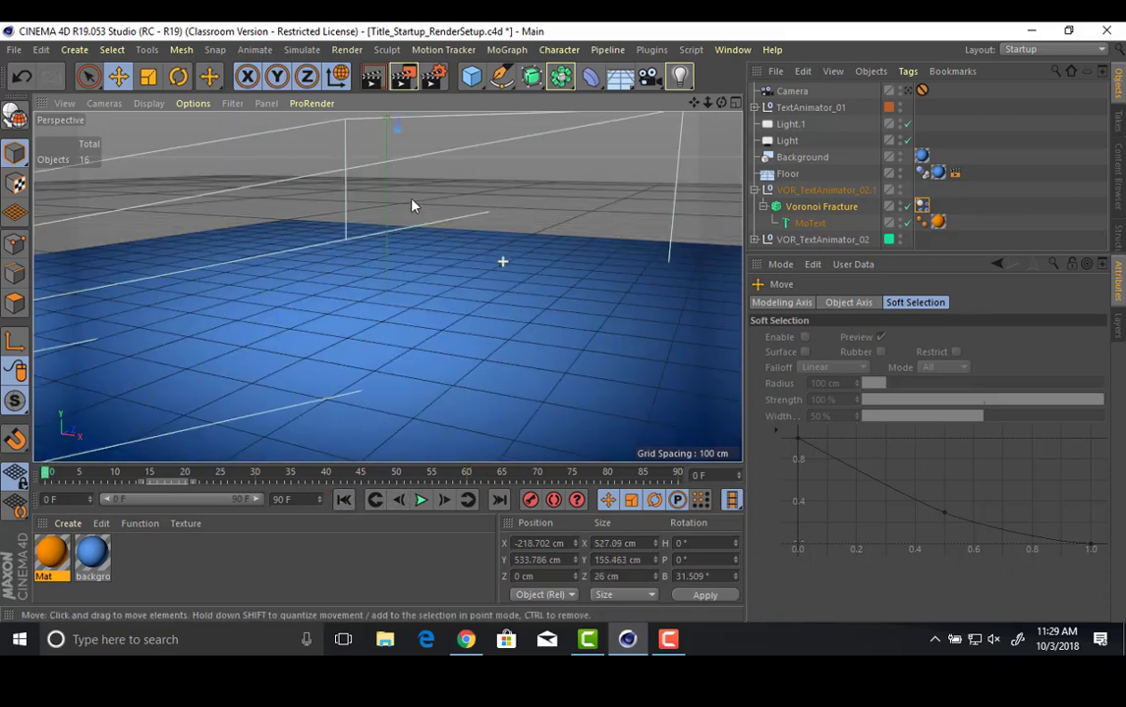
key(r)
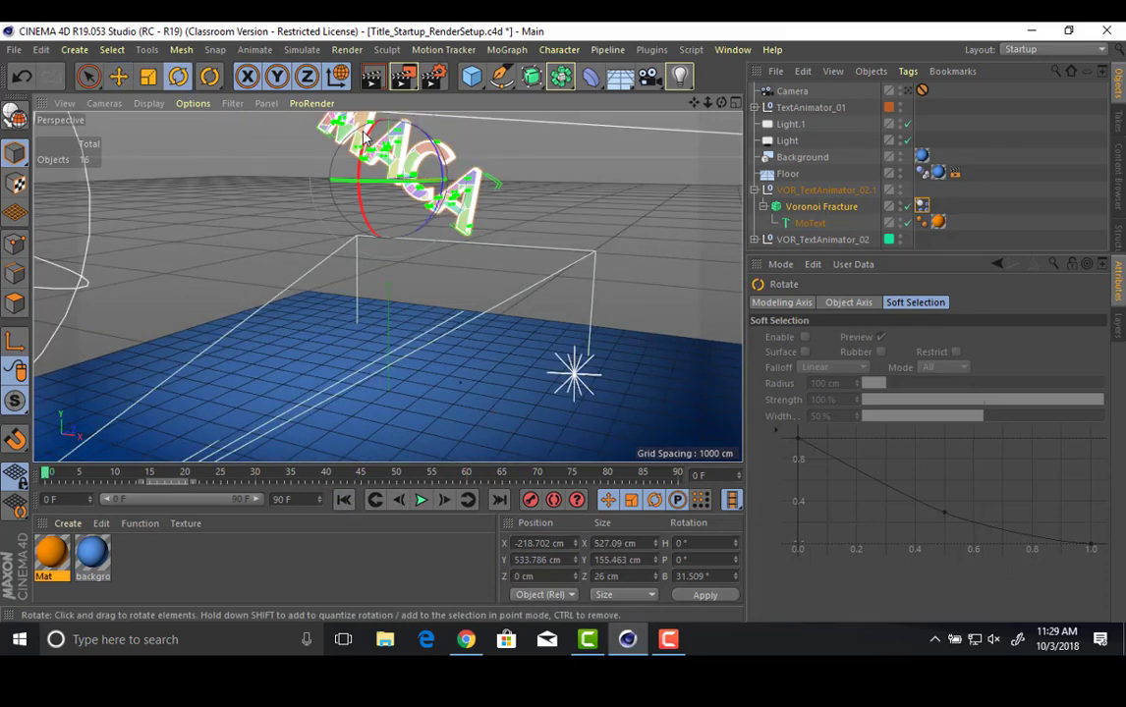
drag(325, 118, 436, 371)
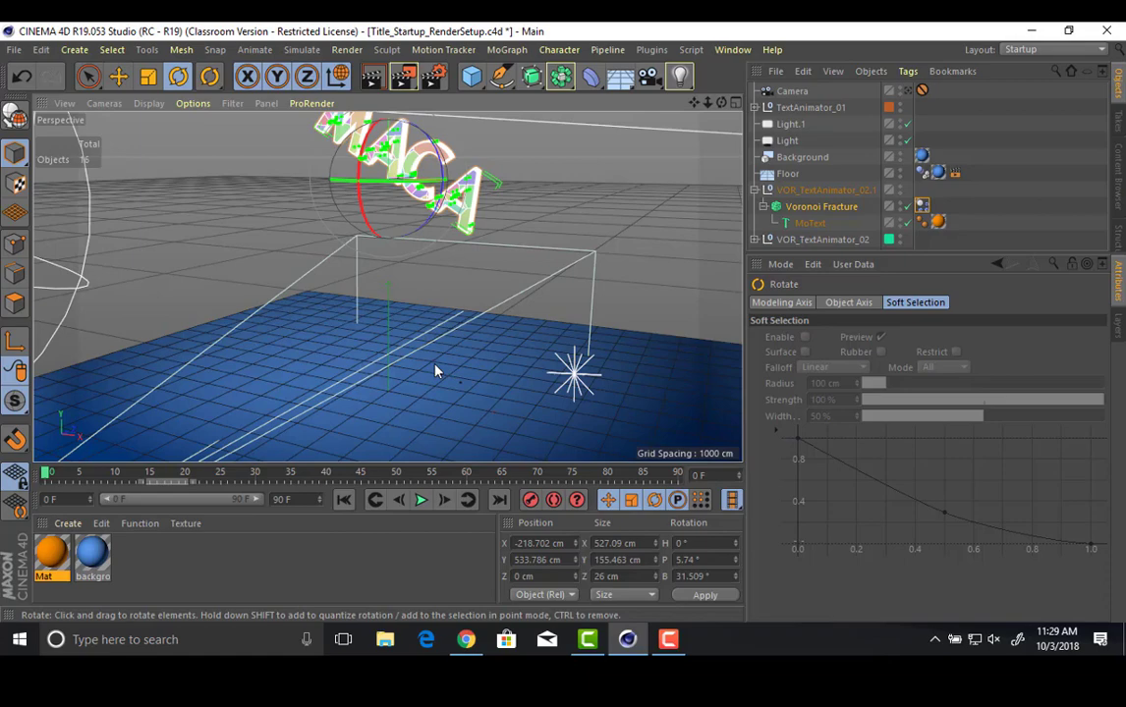
Play the tilted title's drop twice, examine the debris up close and return to frame 0.
scroll(432, 383, up, 10)
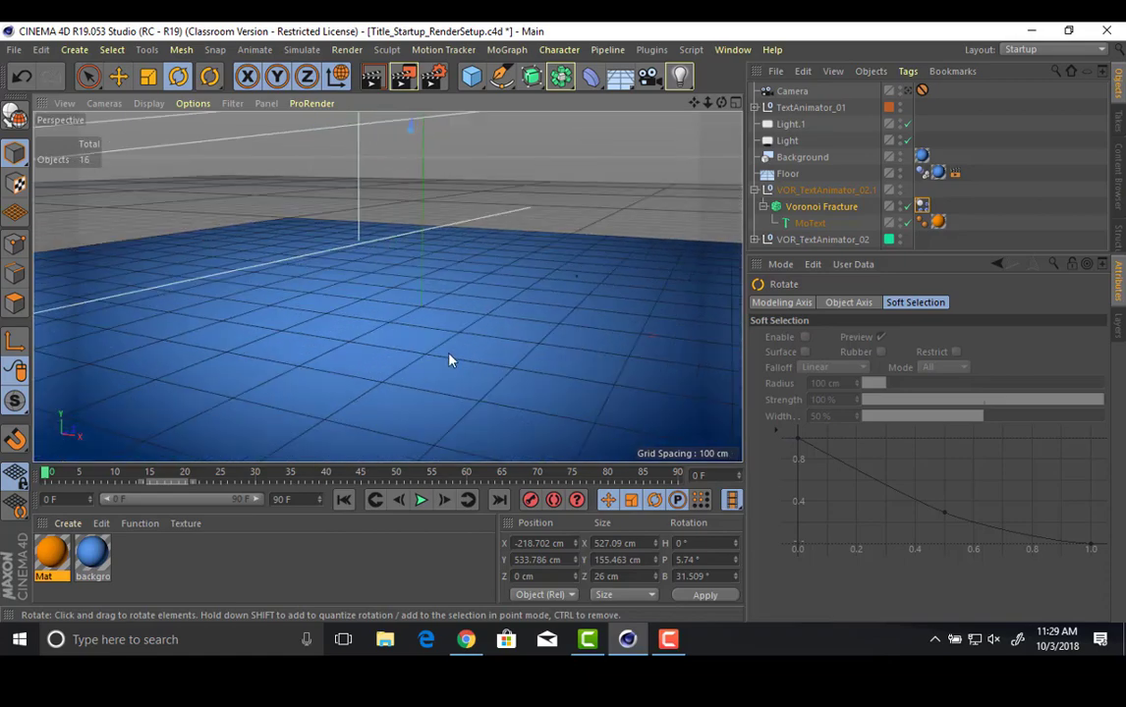
click(420, 500)
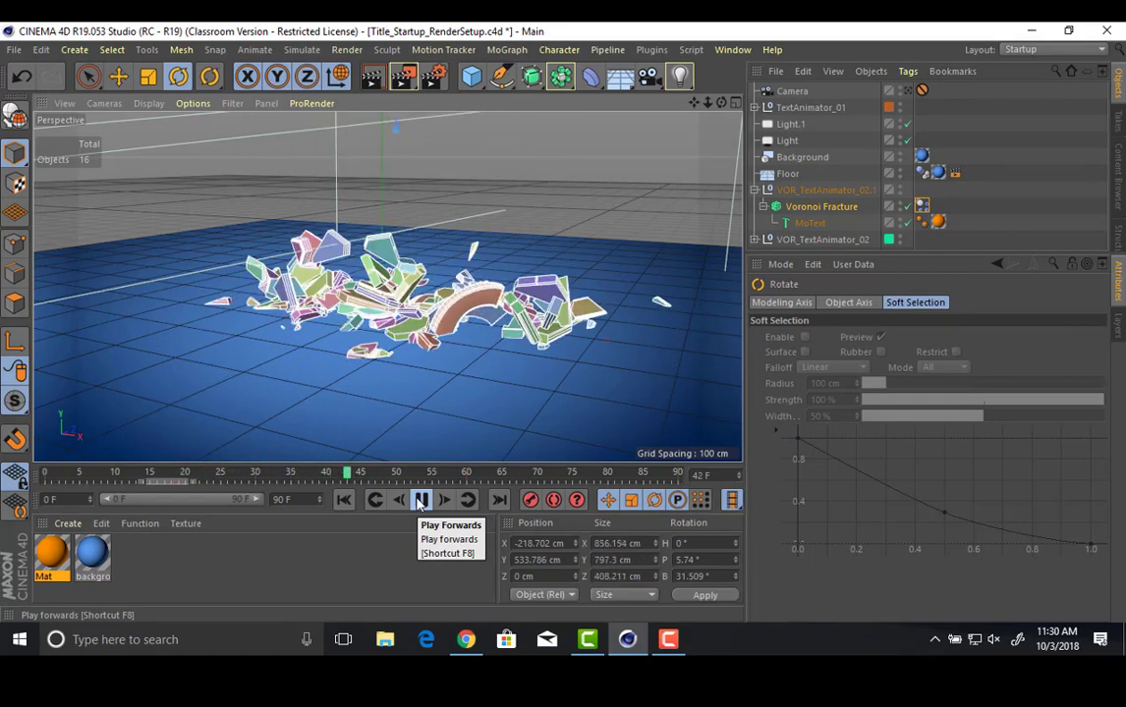
click(419, 501)
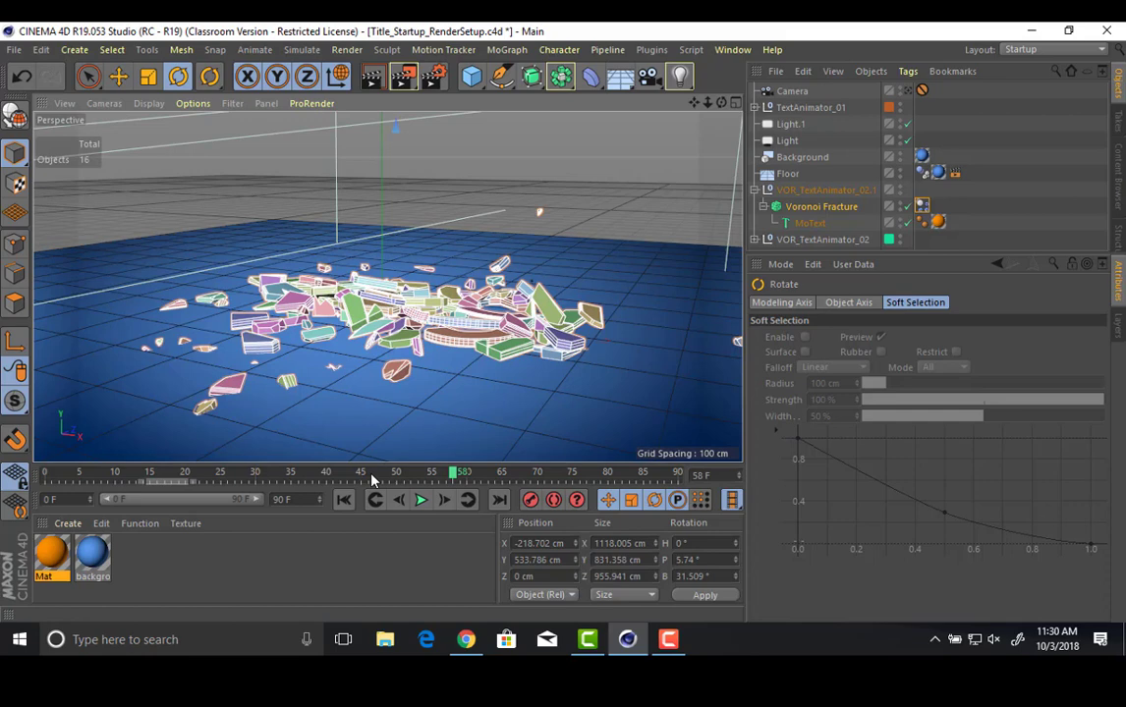
drag(427, 474, 208, 478)
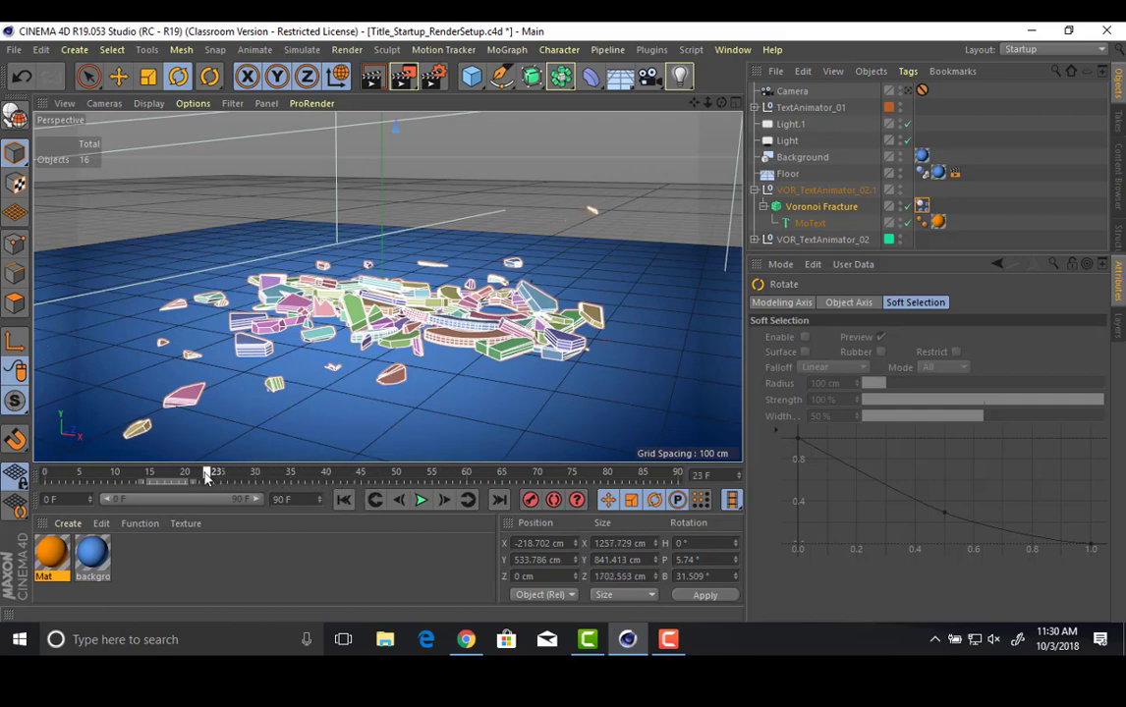
click(344, 501)
click(420, 499)
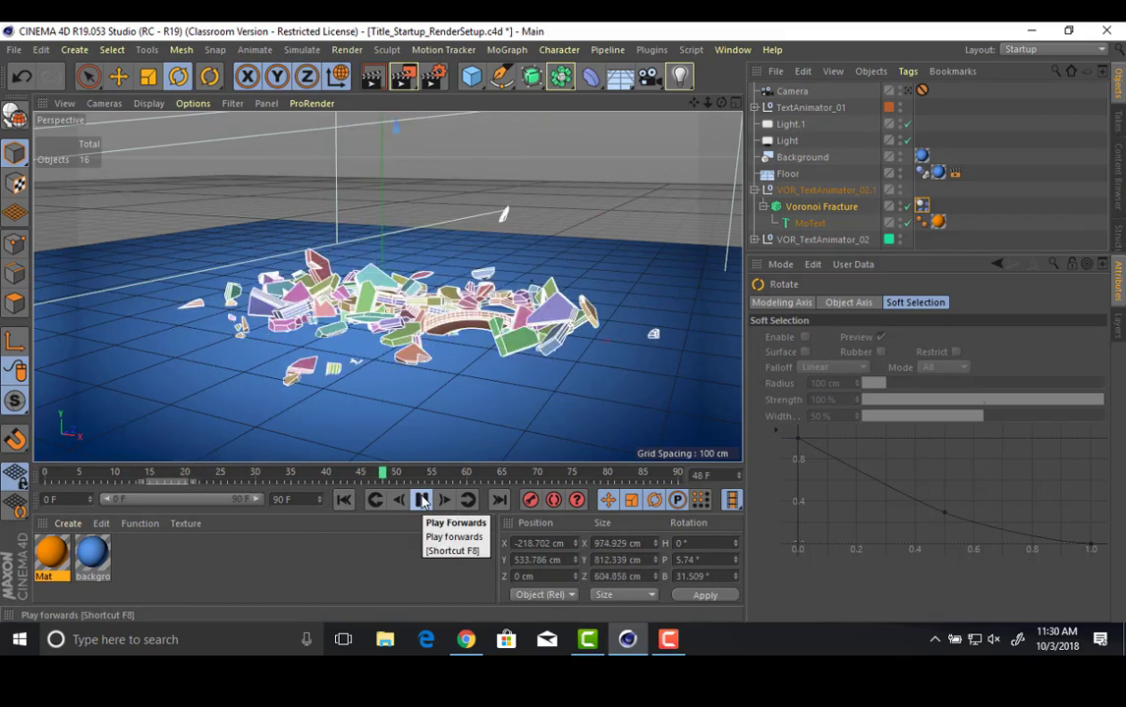
click(421, 500)
click(344, 501)
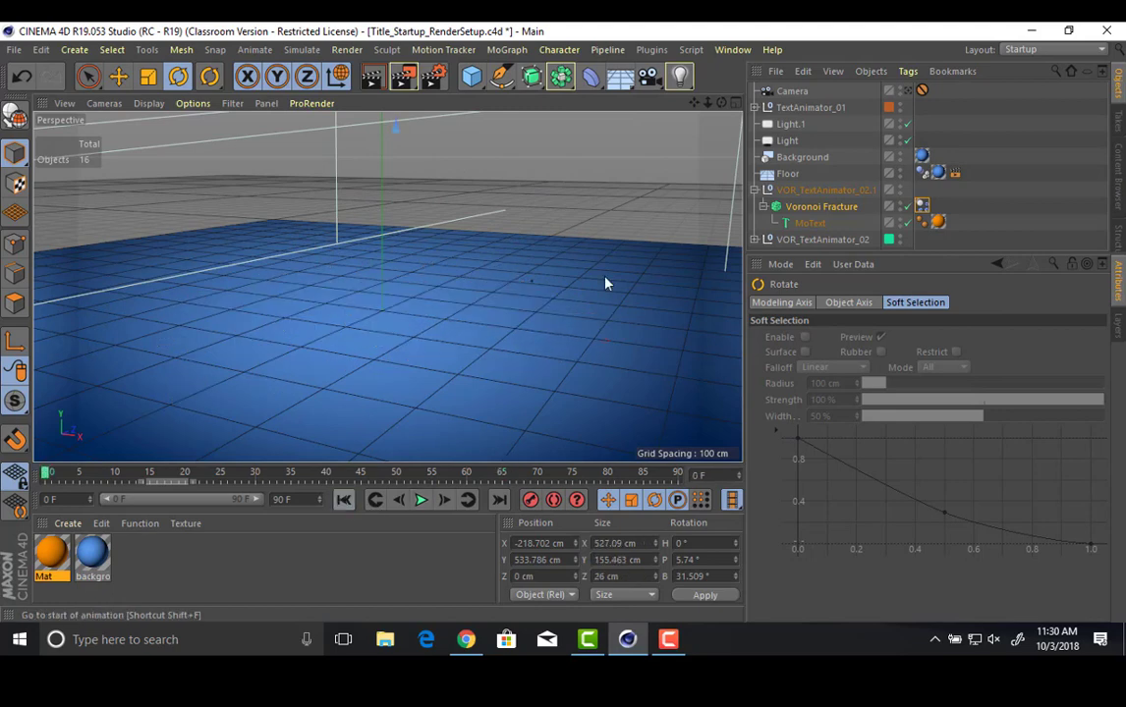
Set the Voronoi Fracture's shader source Point Amount to 10, check the fragments, and raise it to 20.
click(813, 207)
scroll(861, 582, down, 3)
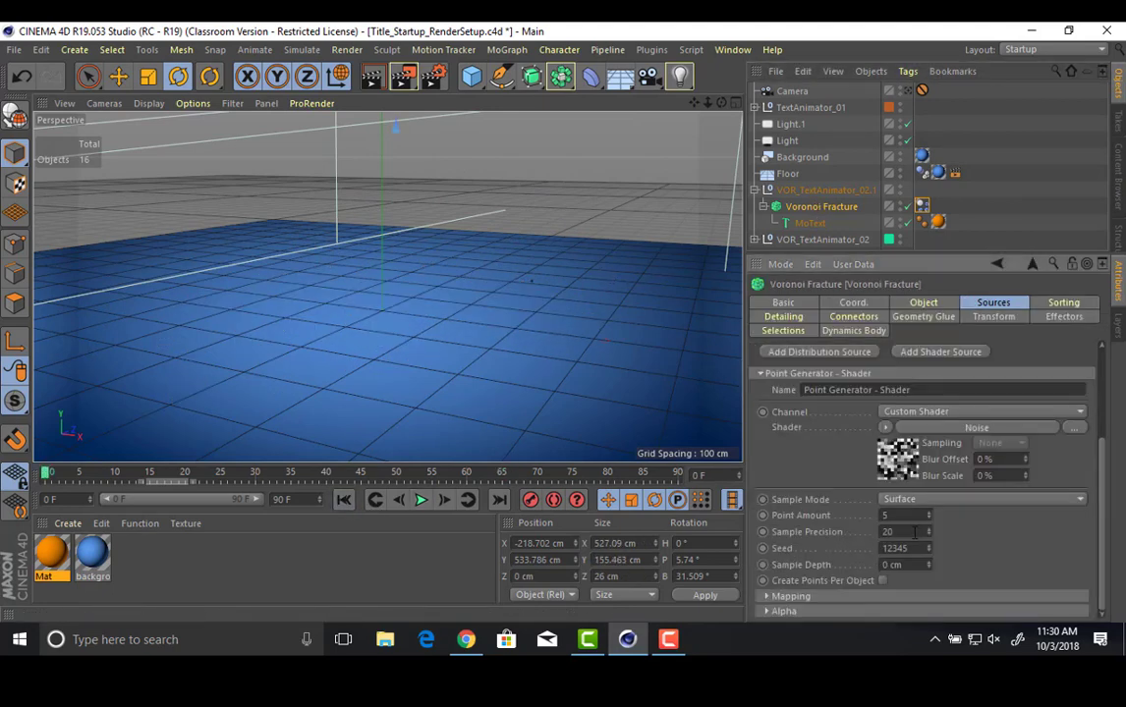
text(10)
key(Return)
alt+right_drag(440, 383, 391, 234)
alt+middle_drag(391, 235, 412, 357)
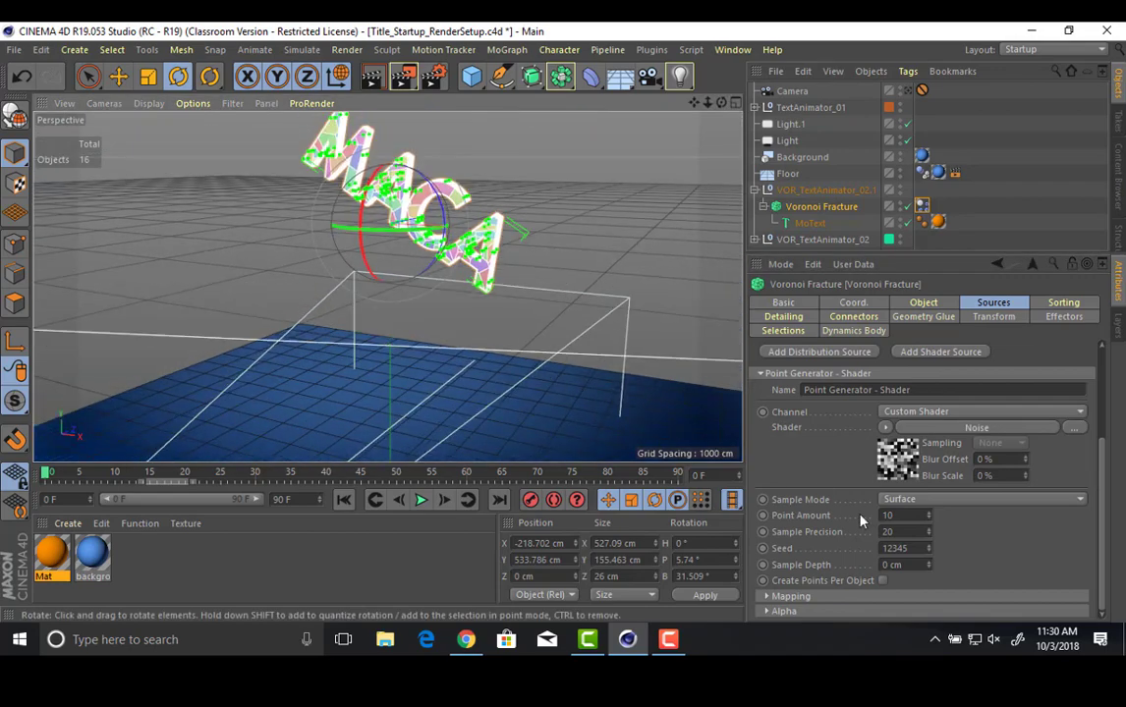
drag(897, 516, 850, 515)
text(20)
key(Return)
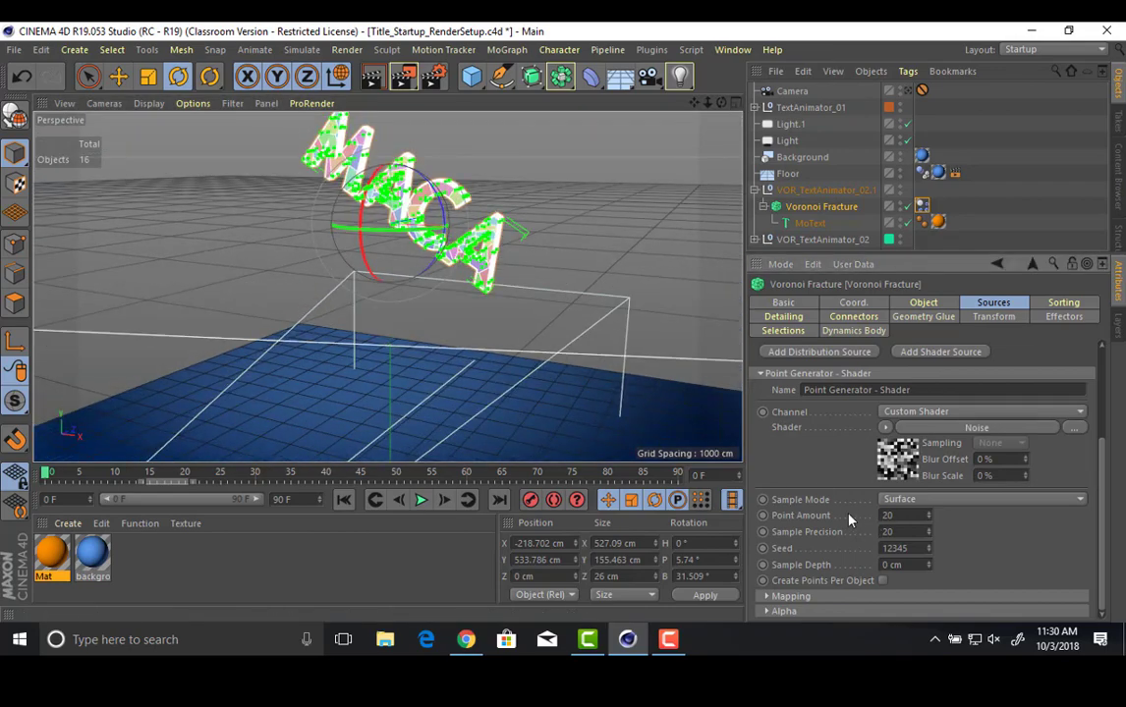
Play the drop with the denser fracture, inspect the scattered pieces from another angle and return to frame 0.
alt+middle_drag(413, 388, 387, 287)
alt+right_drag(387, 287, 455, 276)
alt+right_drag(400, 326, 442, 479)
click(420, 500)
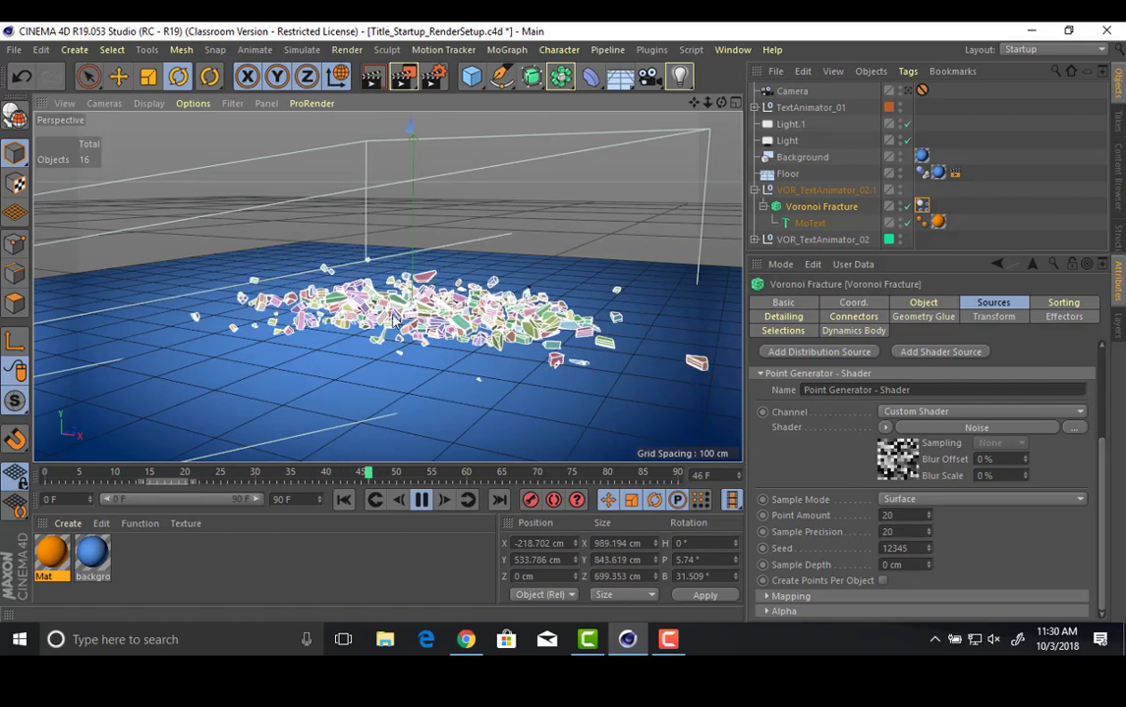
alt+drag(439, 371, 366, 404)
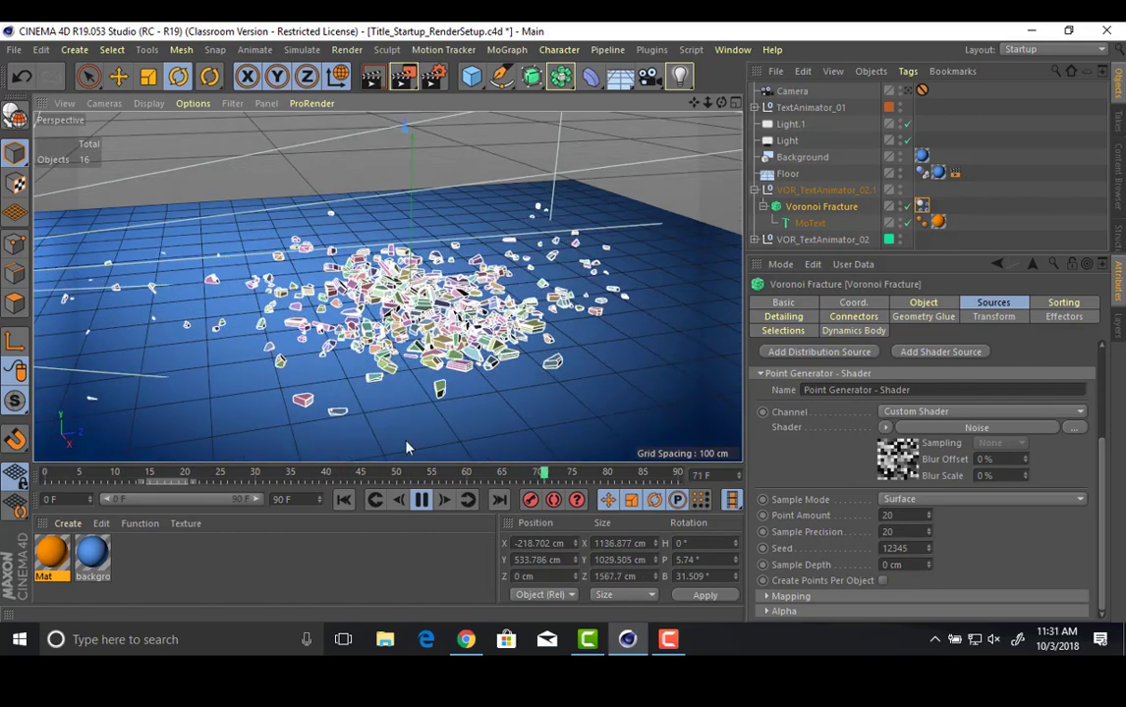
click(423, 500)
click(343, 500)
Straighten the Voronoi Fracture title by setting its pitch and bank rotation to 0°.
alt+drag(529, 271, 435, 269)
scroll(434, 271, down, 5)
alt+drag(495, 321, 579, 295)
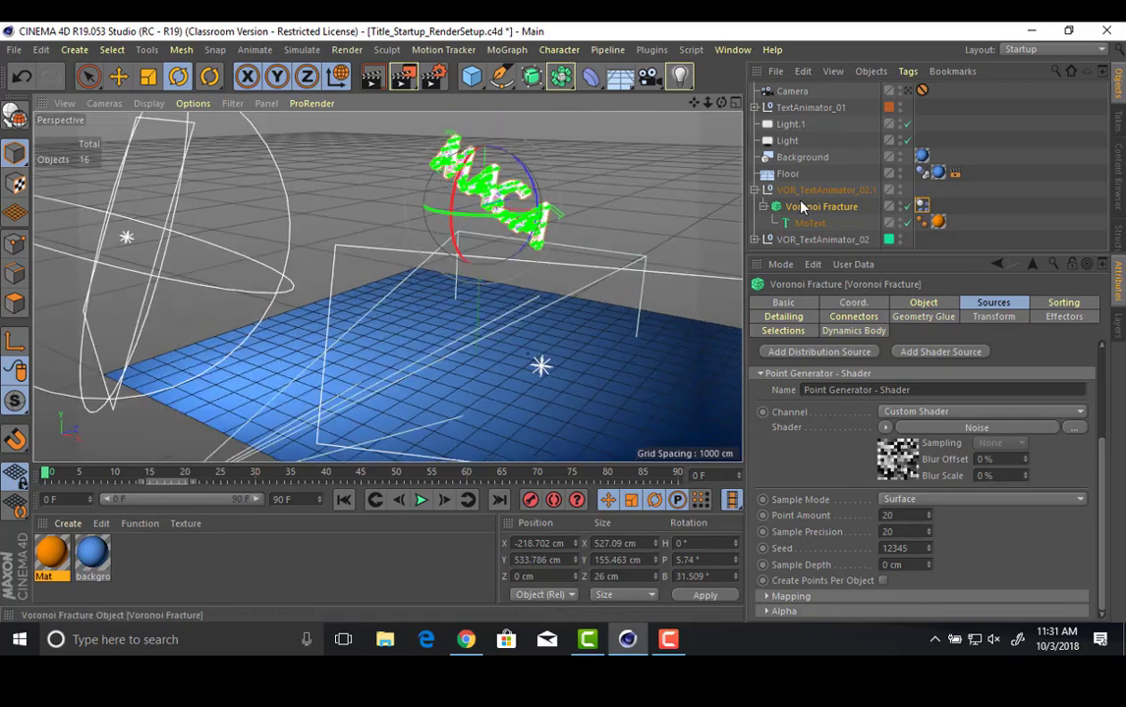
click(923, 302)
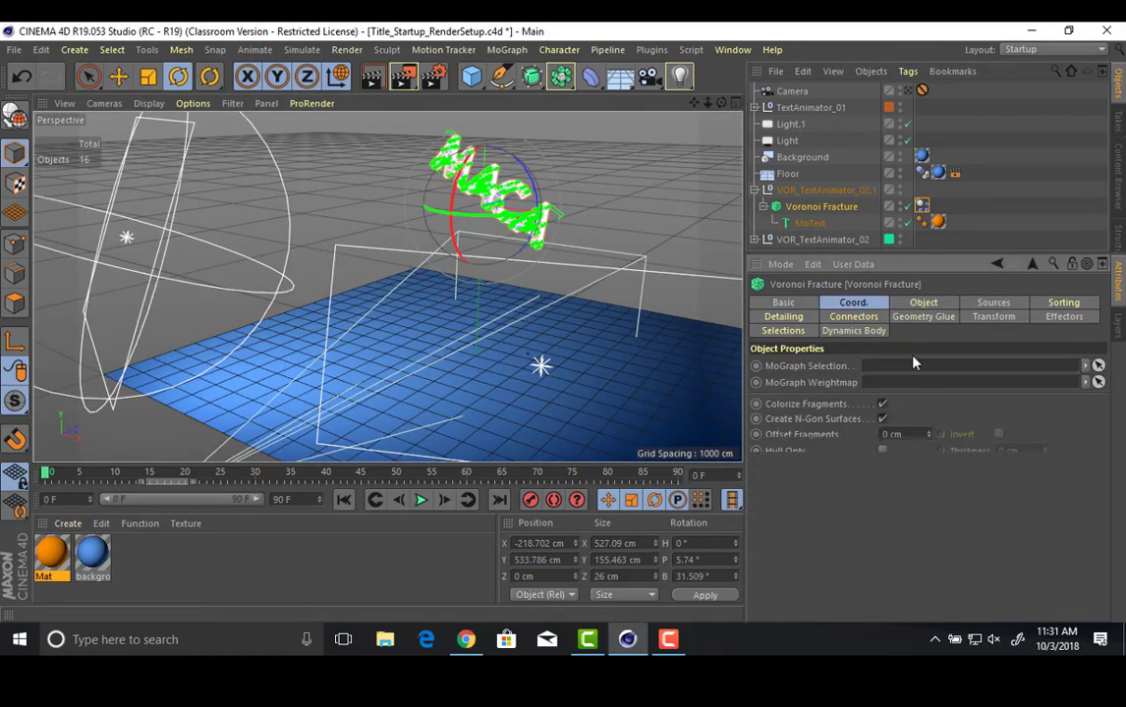
click(853, 302)
double_click(1009, 398)
text(0)
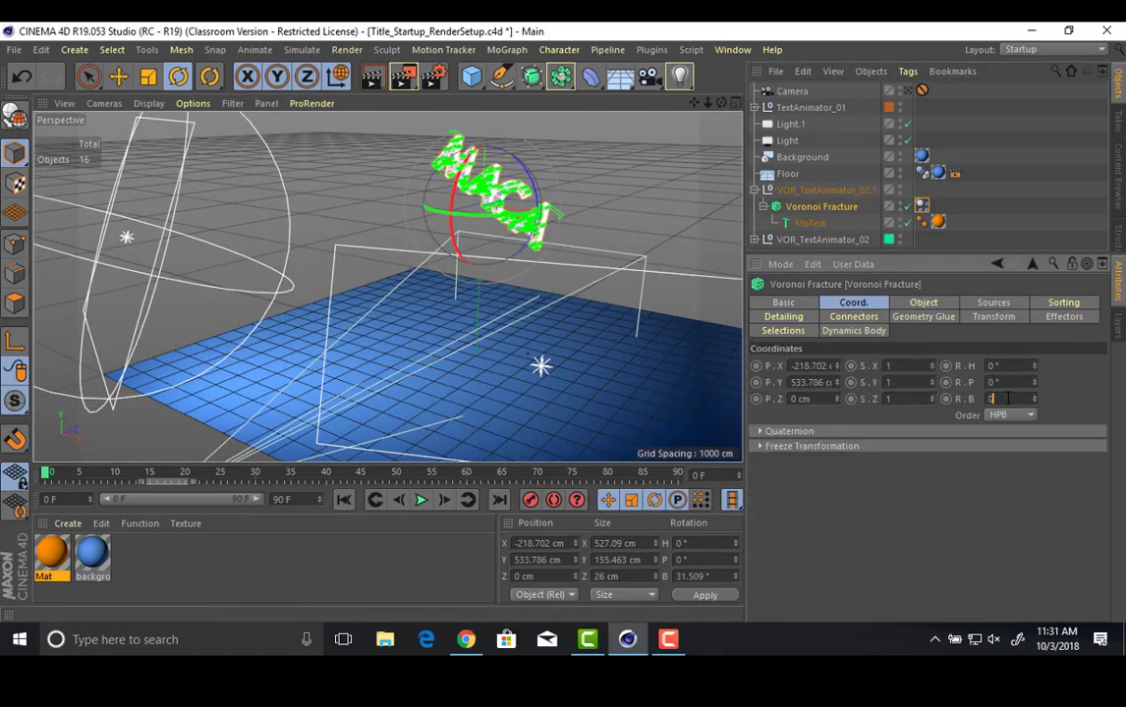
key(Return)
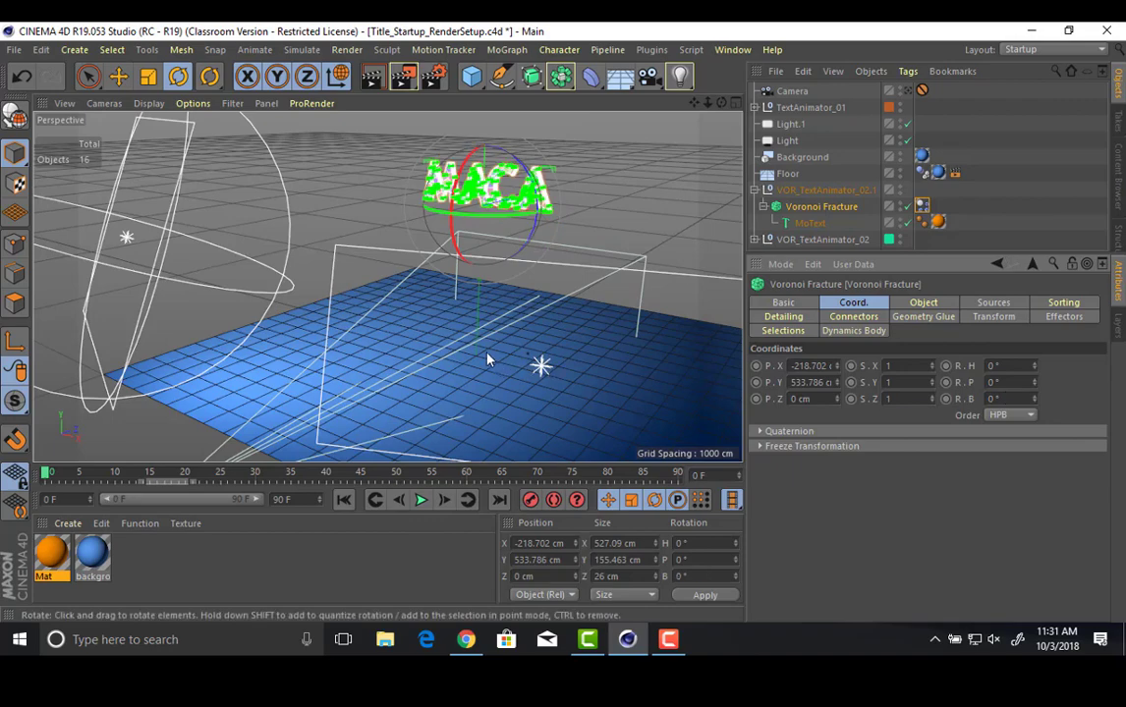
Look through the scene Camera and play the straightened title's drop, returning to frame 0.
alt+drag(490, 352, 581, 207)
scroll(574, 248, up, 3)
scroll(526, 241, down, 3)
scroll(535, 232, up, 2)
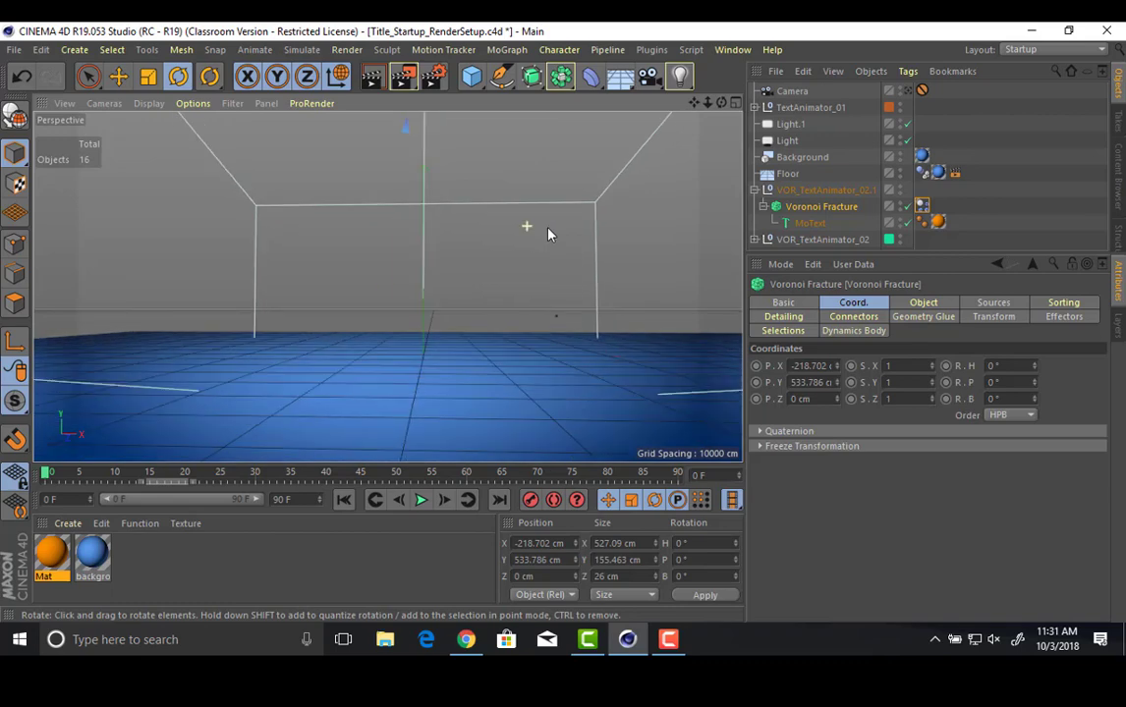
click(908, 89)
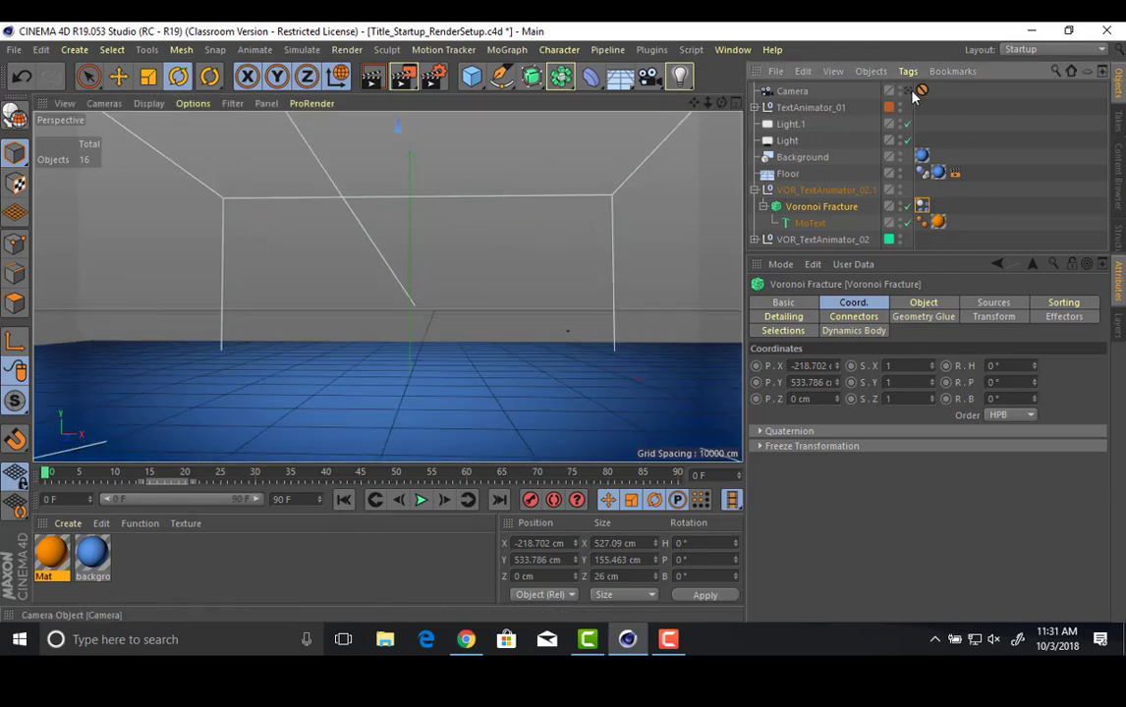
click(424, 500)
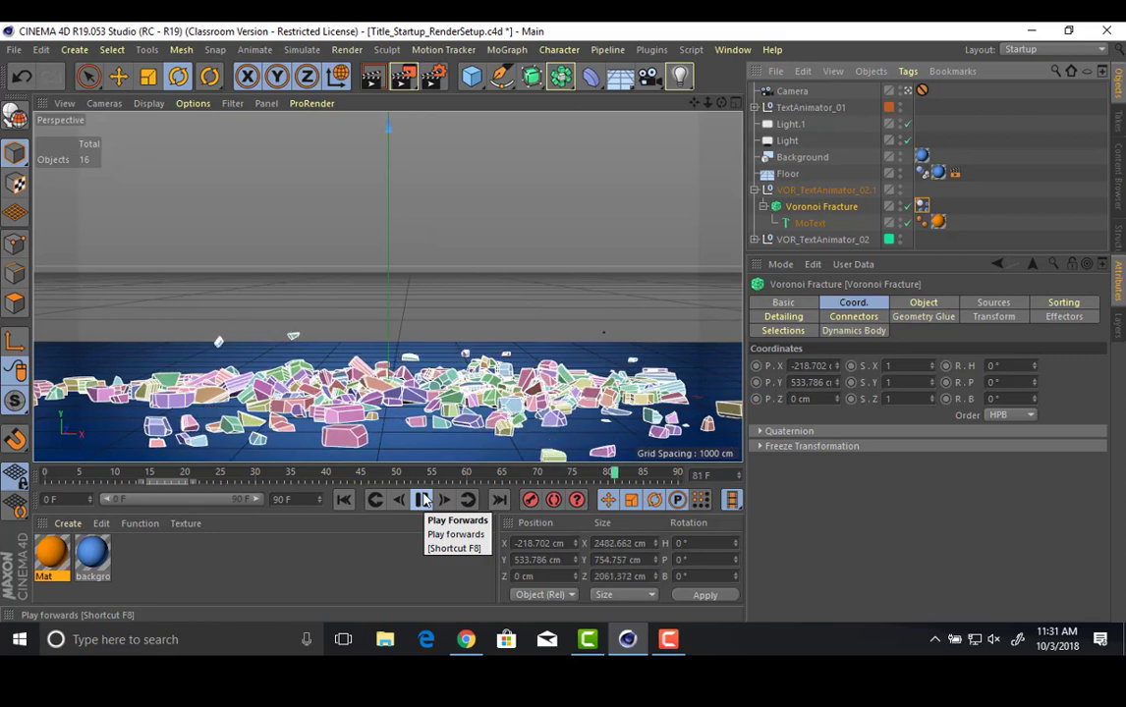
click(344, 500)
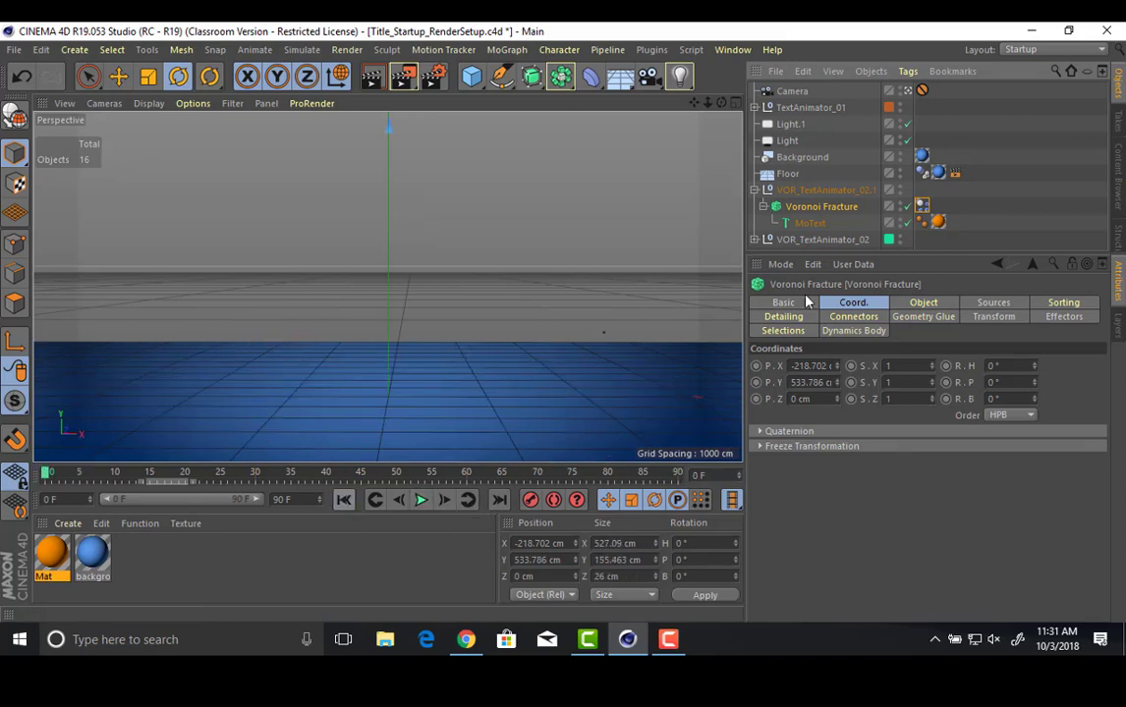
Set the collision Friction of the Floor's dynamics tag to 100%.
click(923, 207)
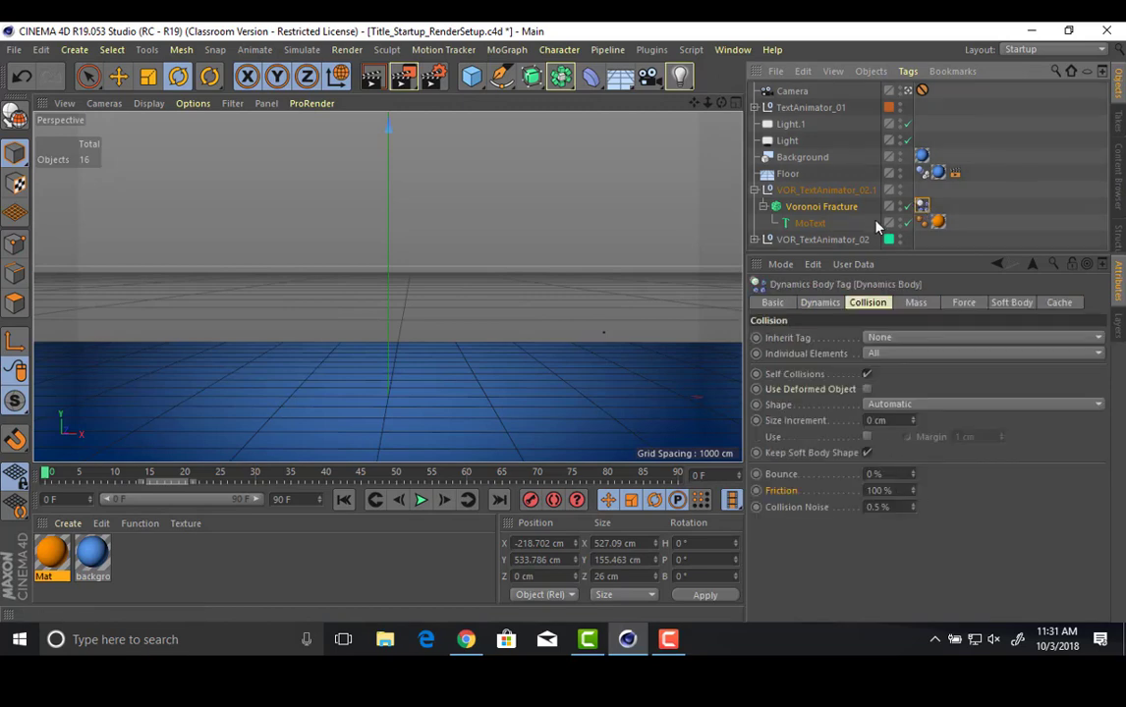
click(922, 173)
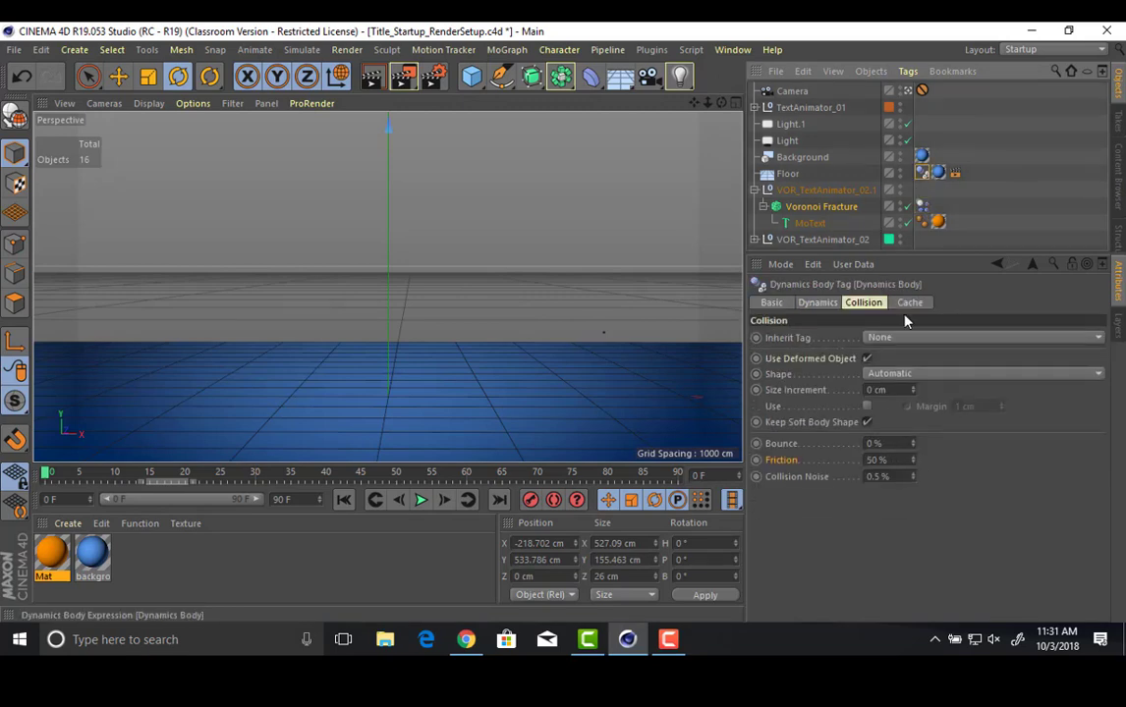
double_click(884, 460)
text(100)
key(Return)
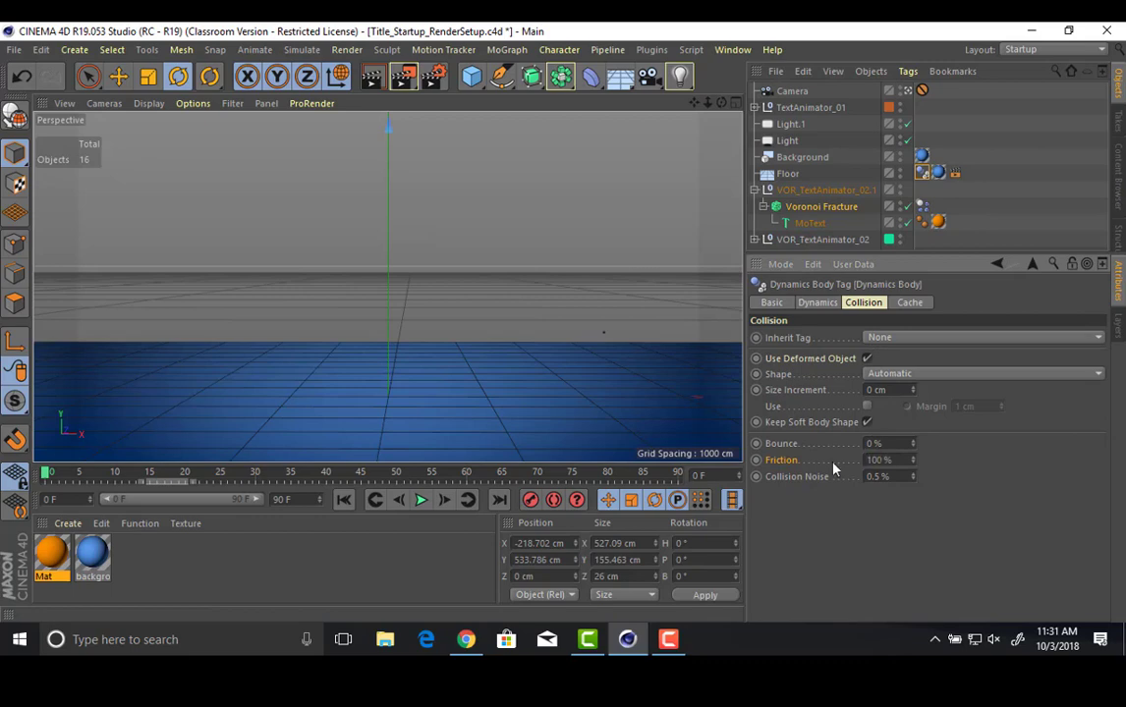
Play the drop with the higher floor friction and return to frame 0.
click(422, 501)
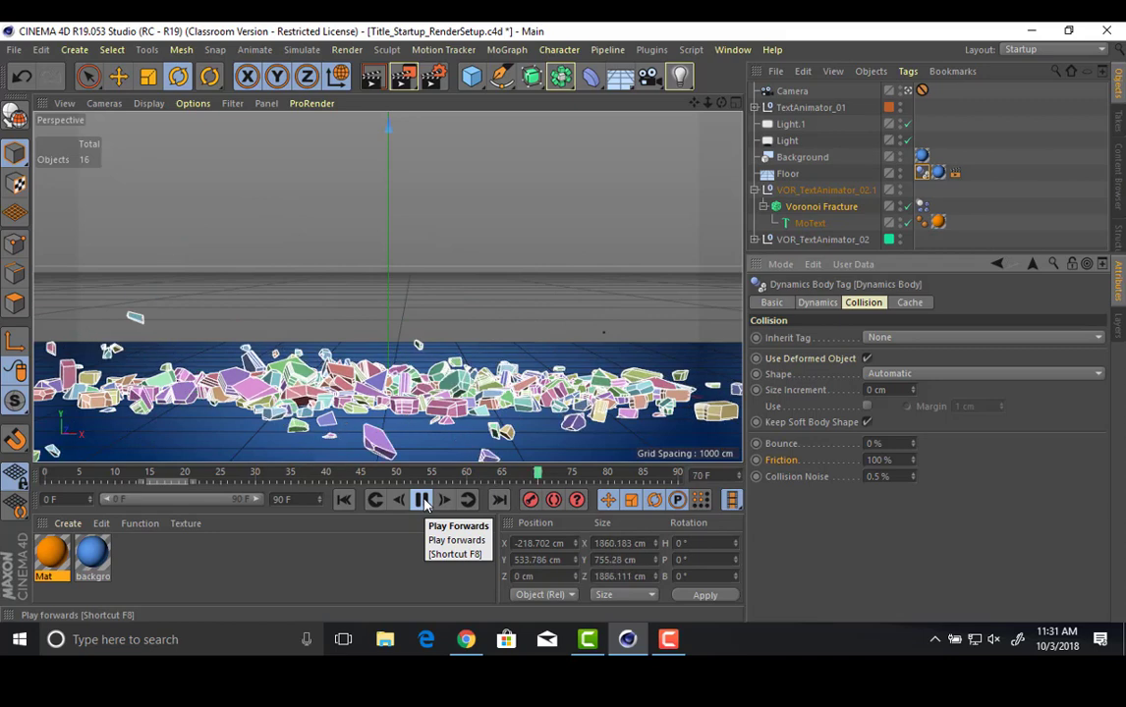
click(422, 500)
click(344, 500)
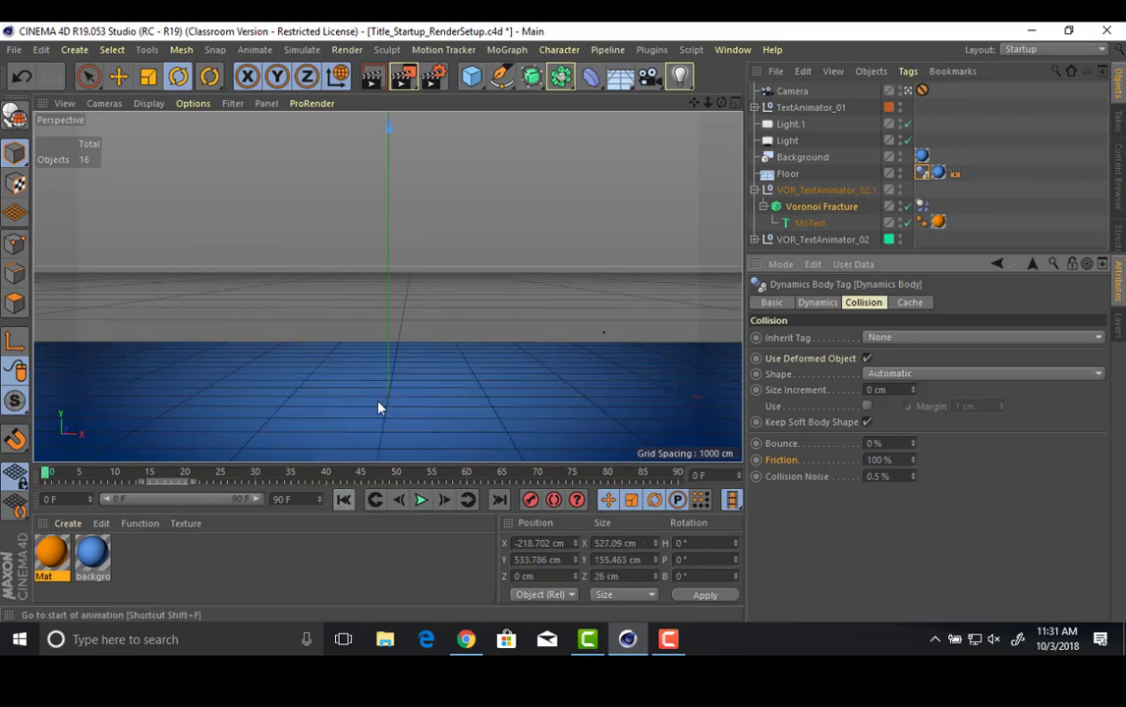
Open the project's general Dynamics settings and replay the drop, returning to frame 0.
key(ctrl+d)
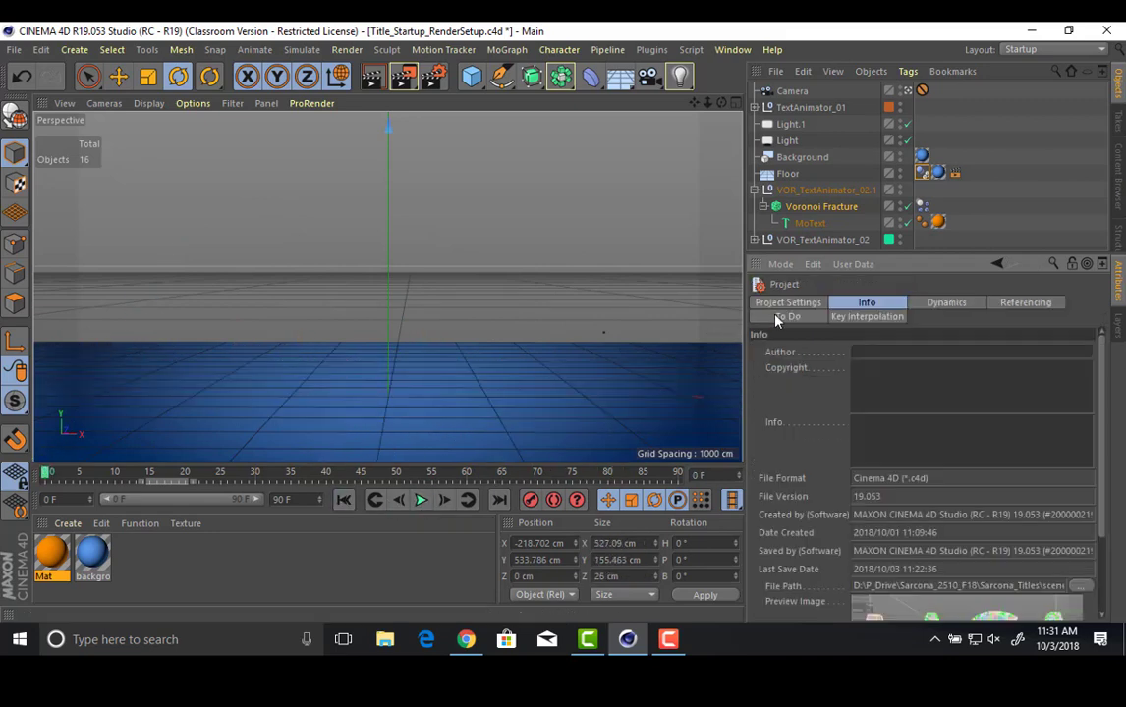
click(948, 303)
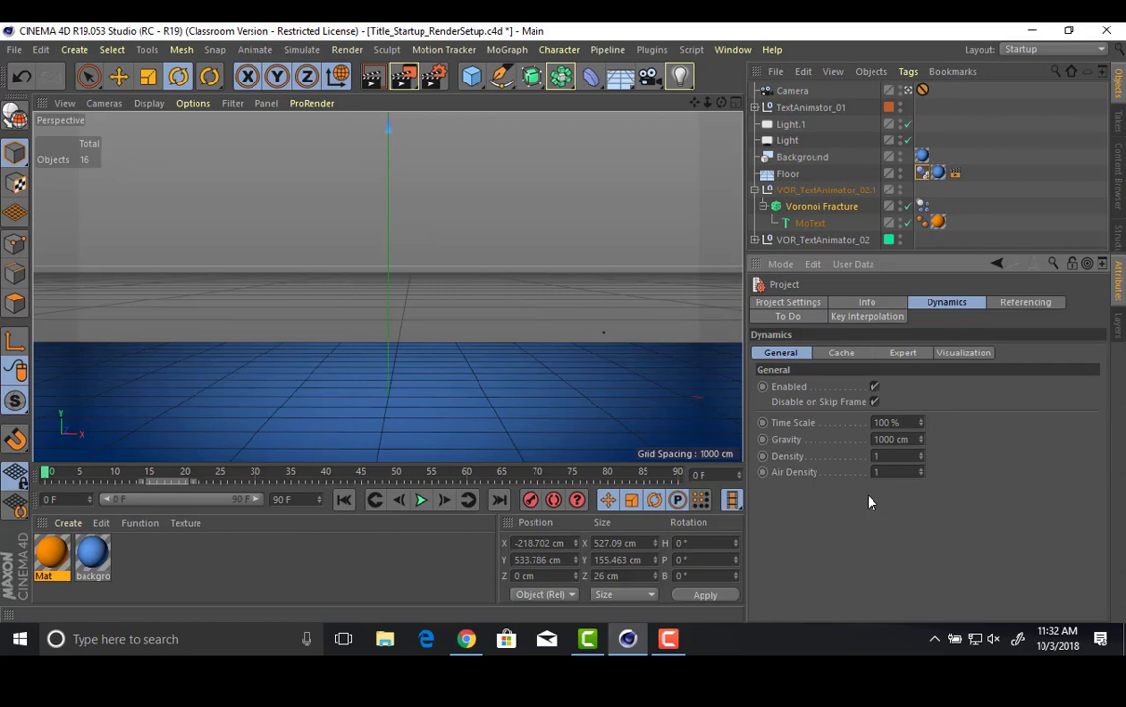
click(418, 503)
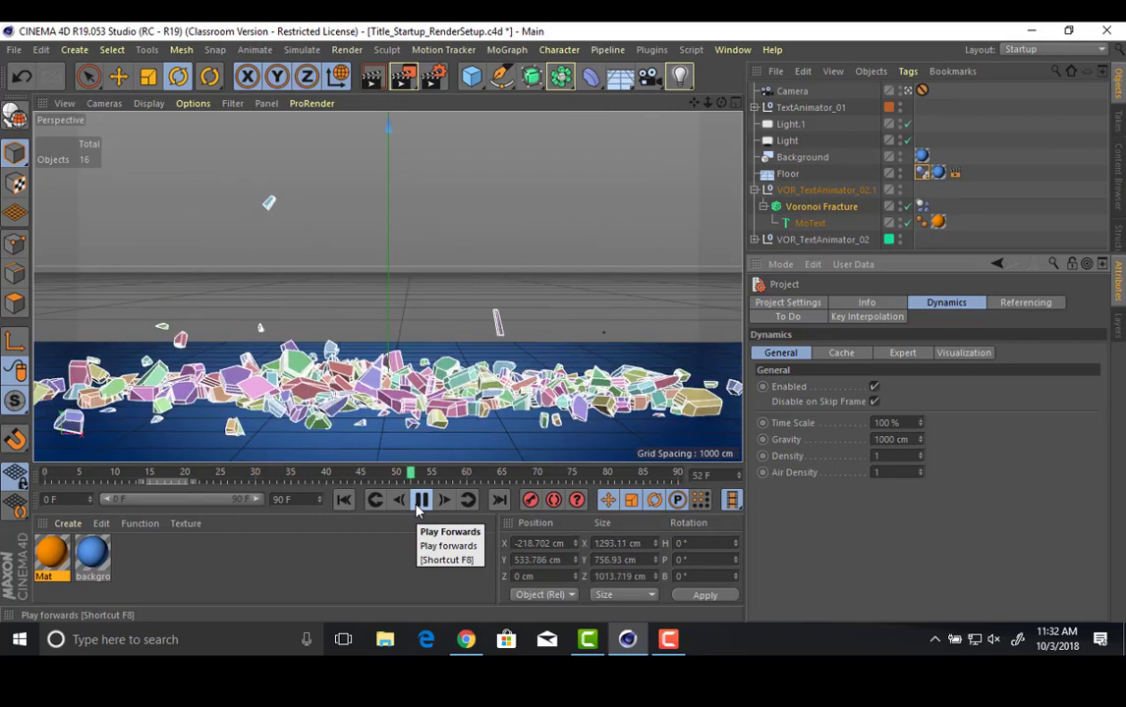
click(420, 501)
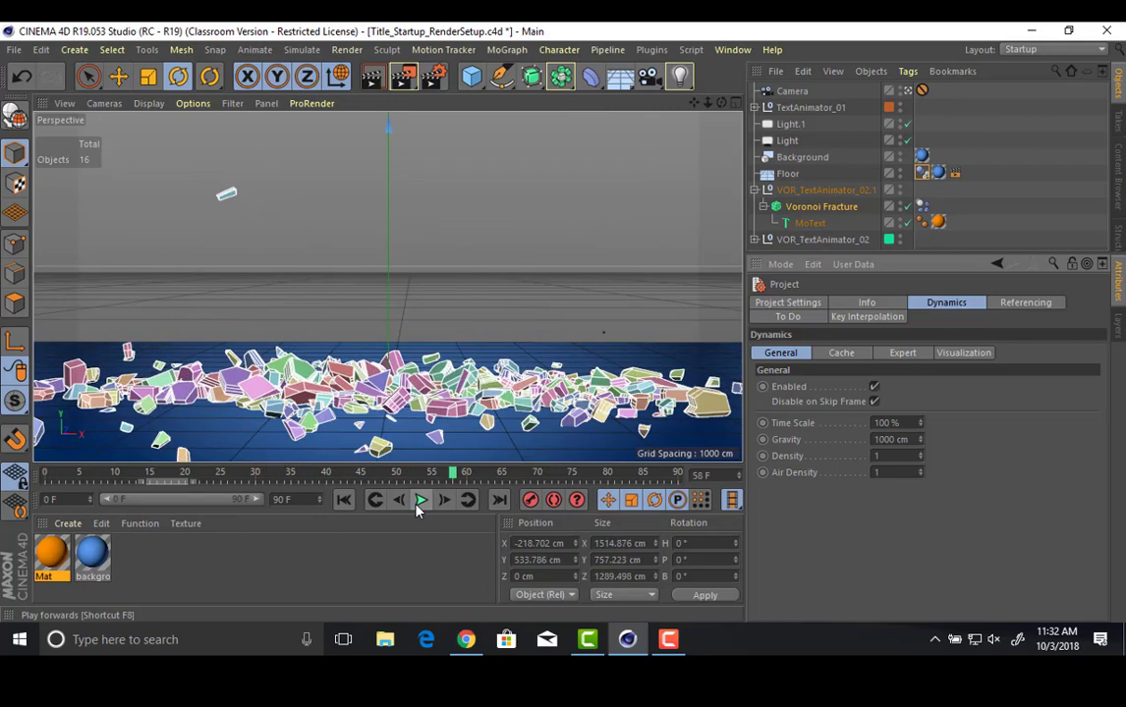
click(344, 500)
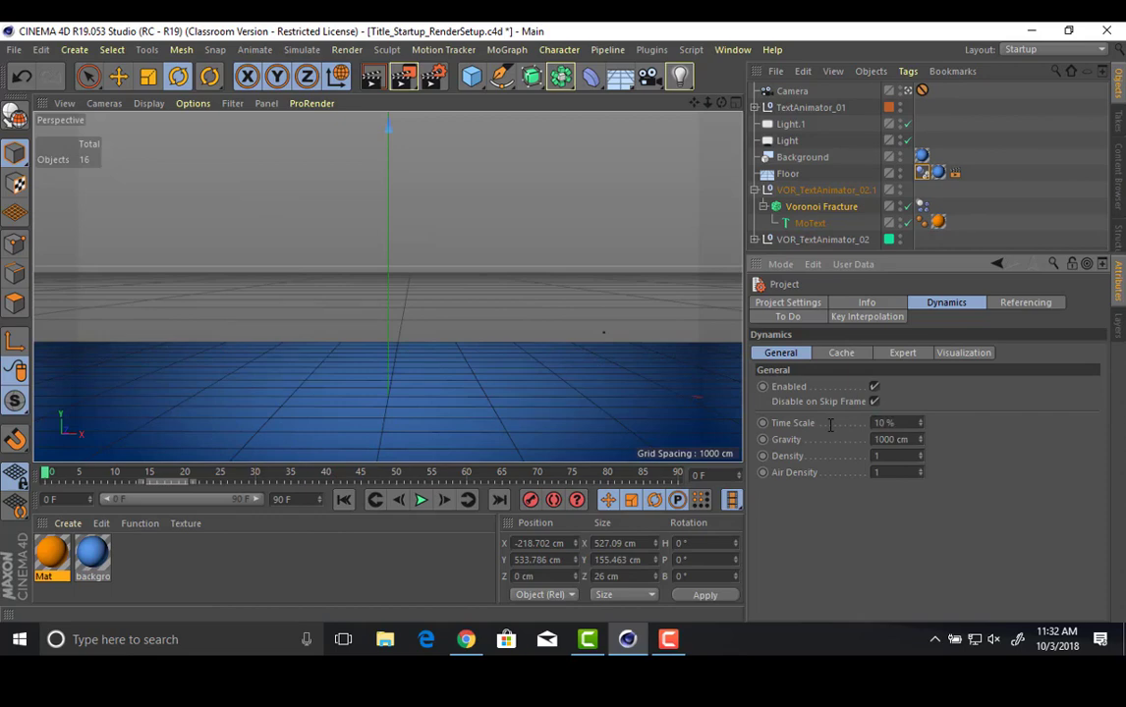
Set the project dynamics Time Scale to 200% and play the faster drop, returning to frame 0.
drag(895, 422, 828, 407)
text(200)
key(Return)
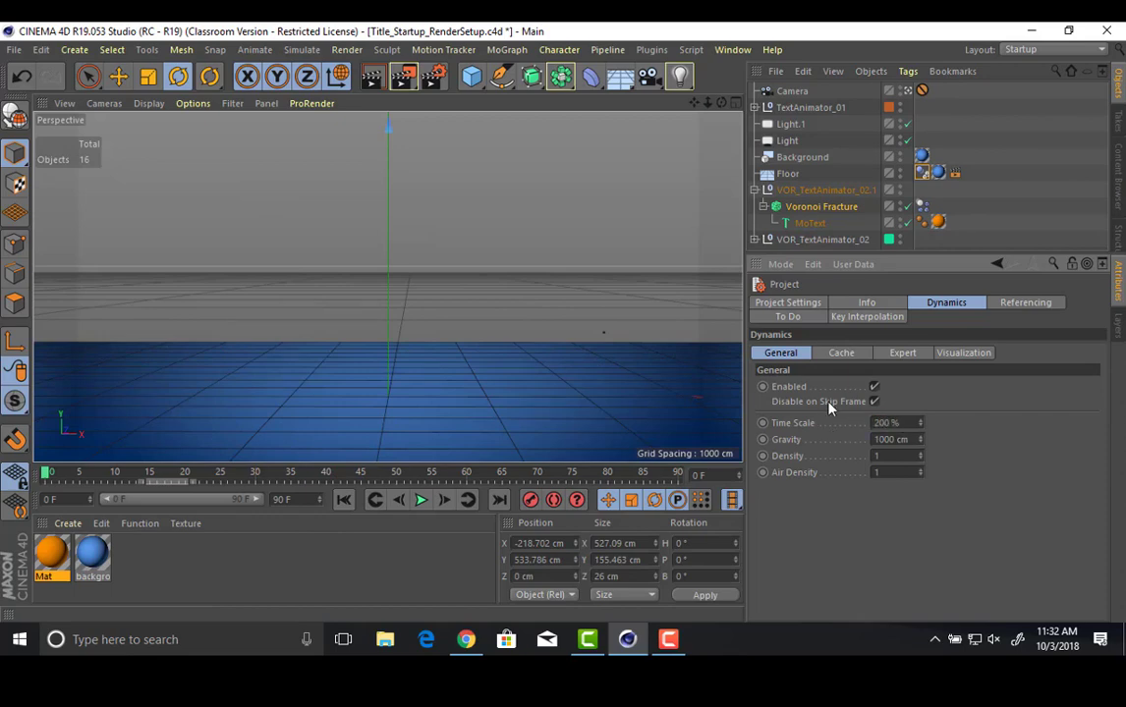
click(422, 501)
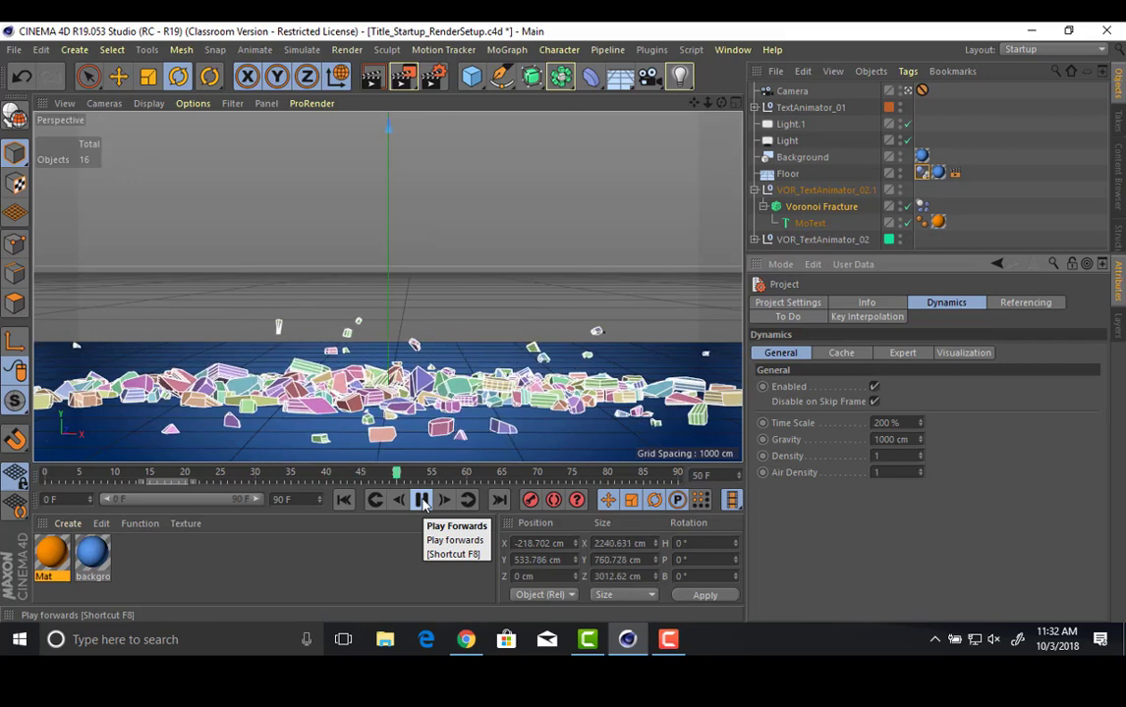
click(422, 501)
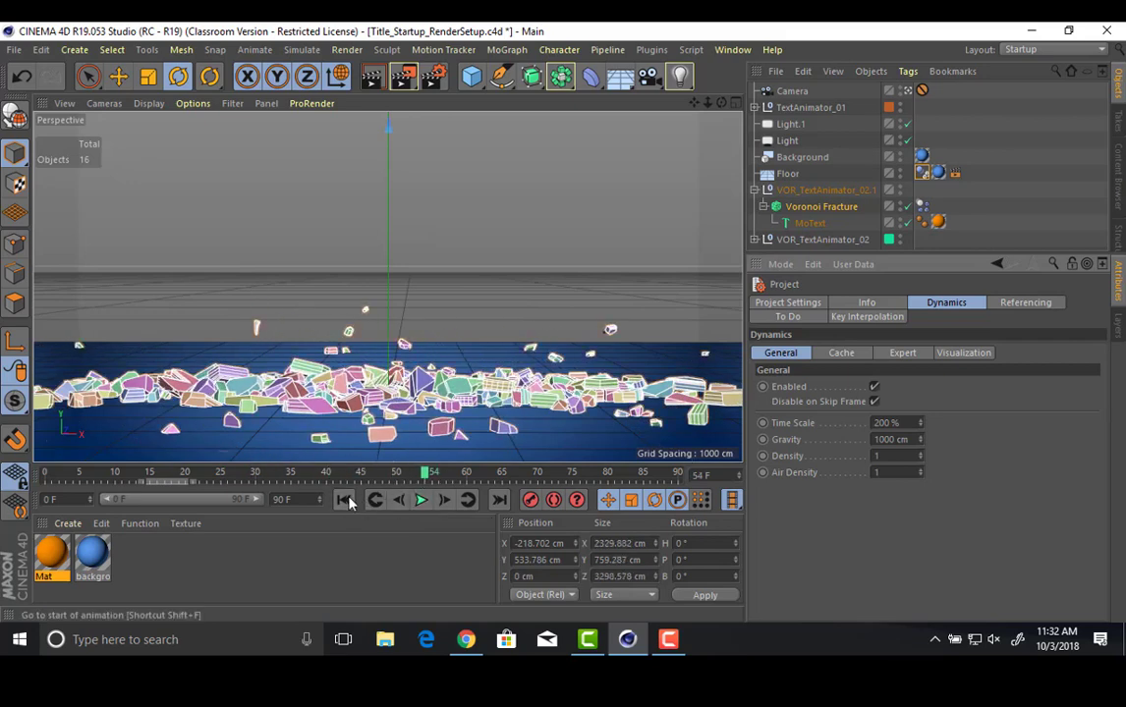
click(346, 502)
Play the drop, step frame by frame through the impact with the floor, and return to frame 0.
click(421, 501)
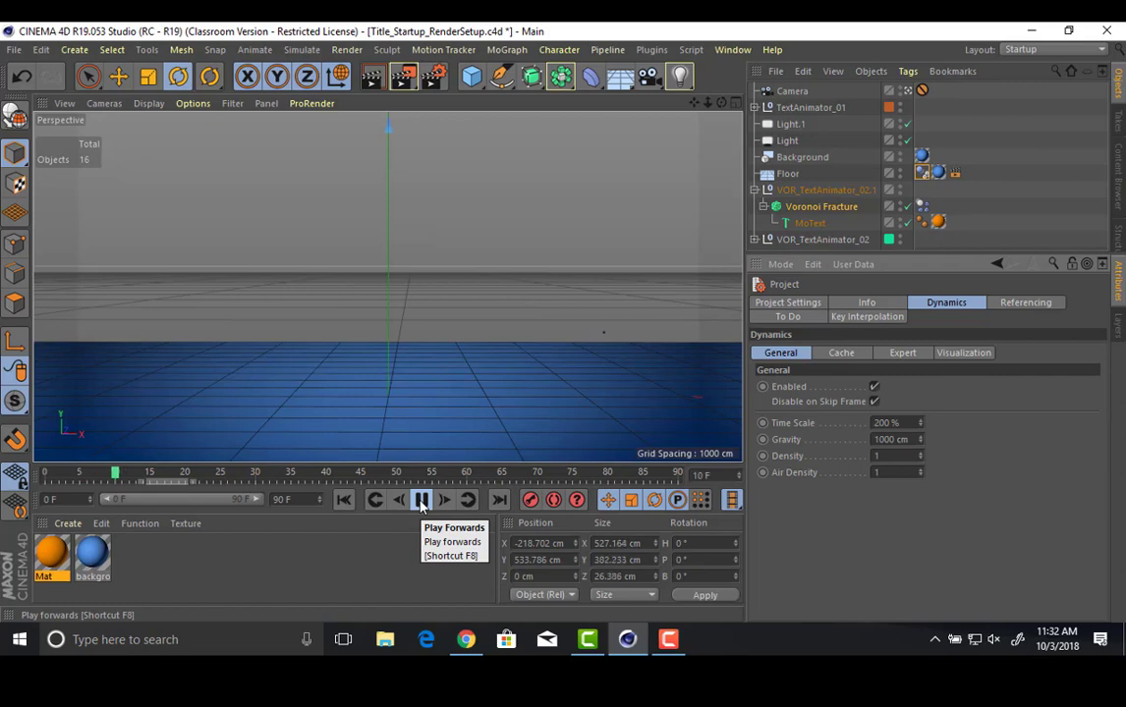
click(422, 502)
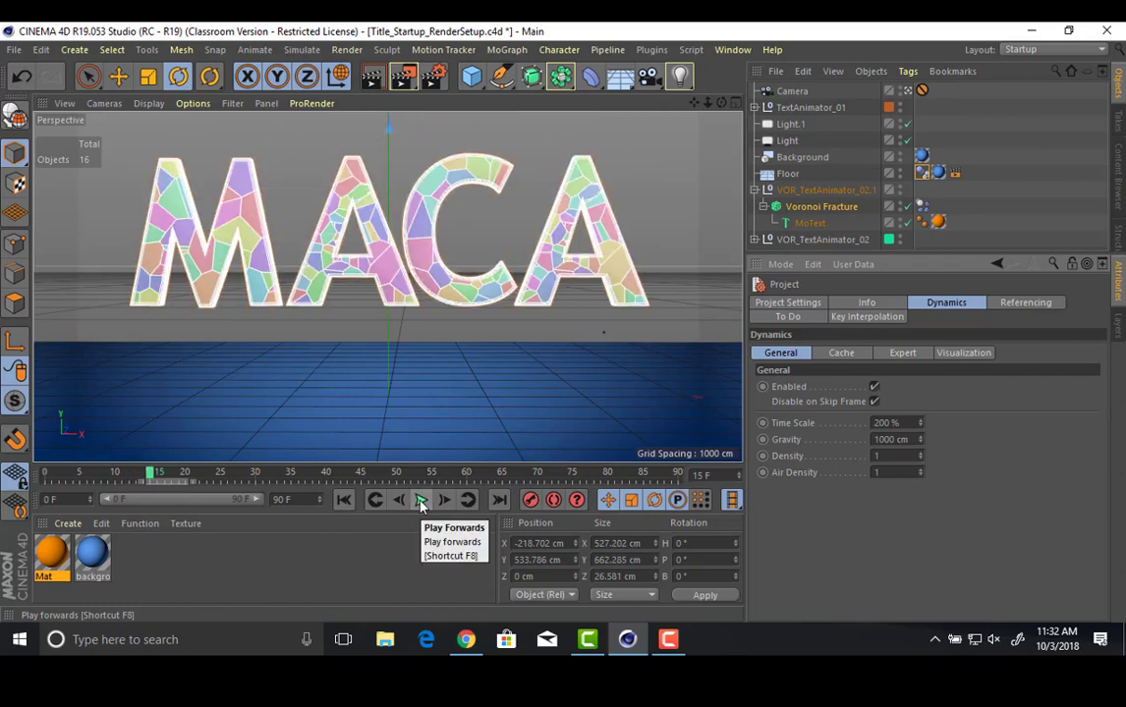
click(443, 502)
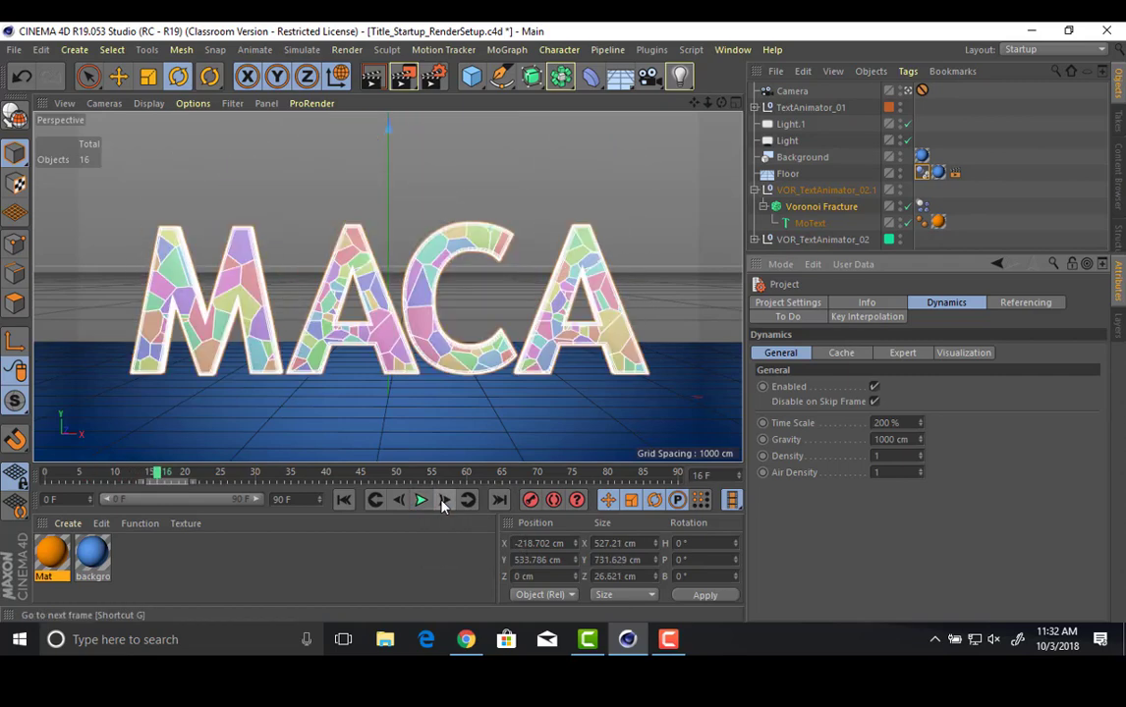
click(443, 502)
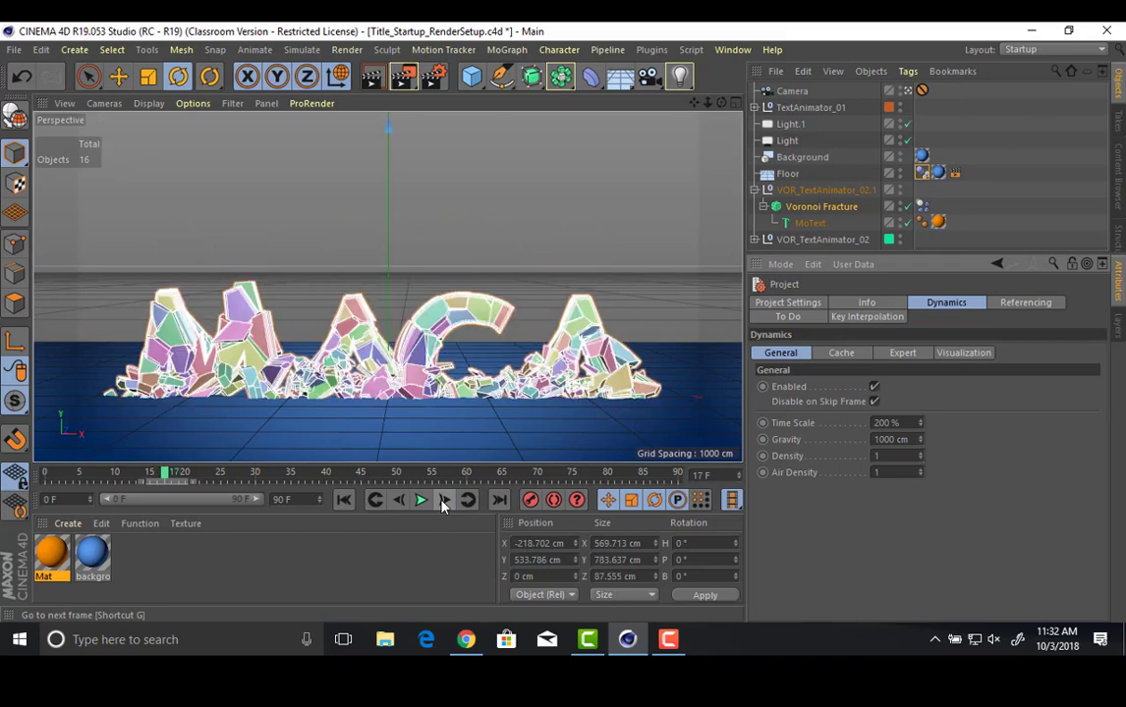
click(343, 501)
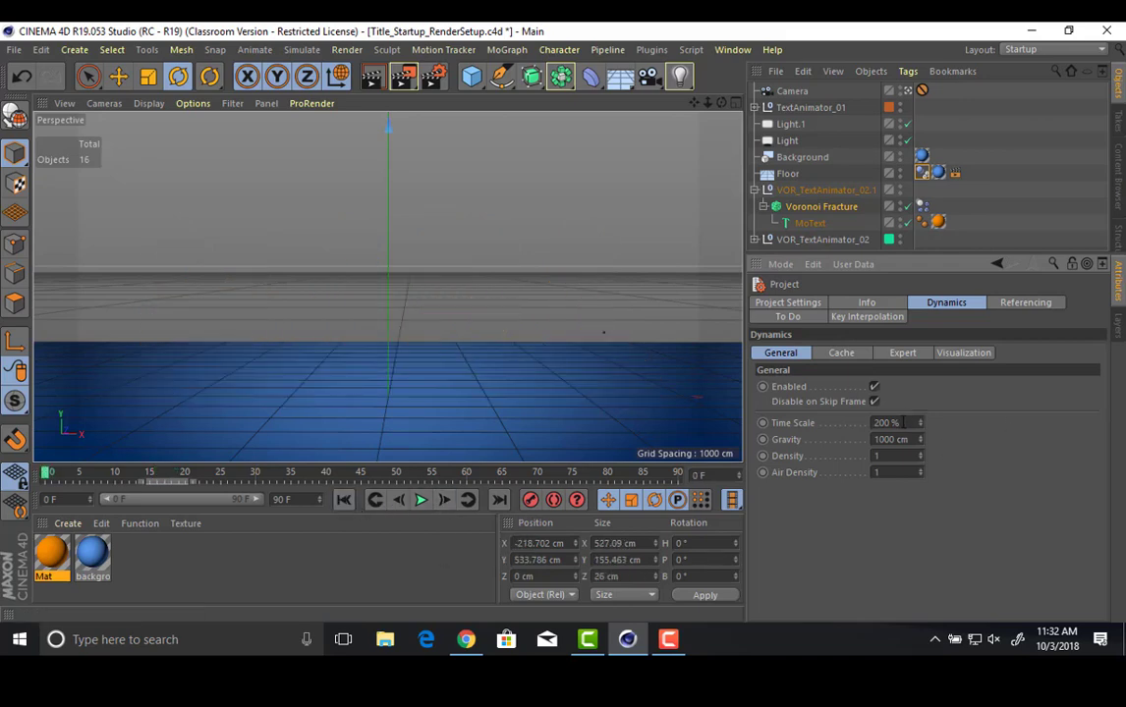
Set the project dynamics Time Scale to 10% and play the slowed-down drop.
text(10)
key(Return)
click(420, 501)
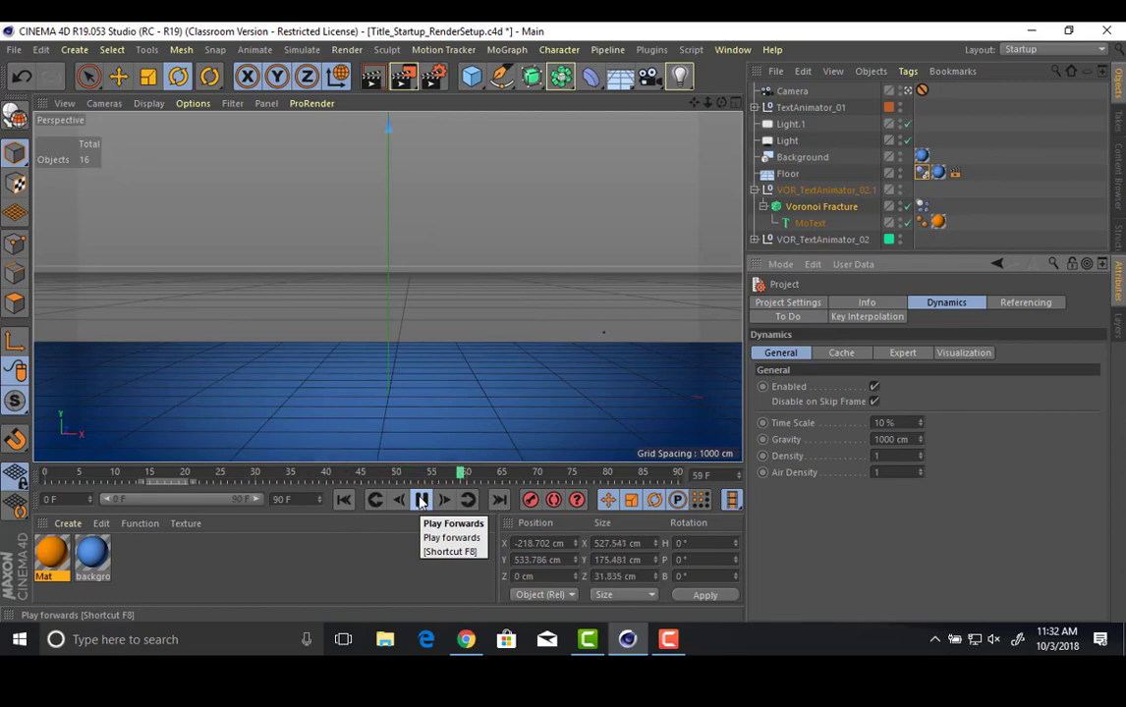
click(421, 501)
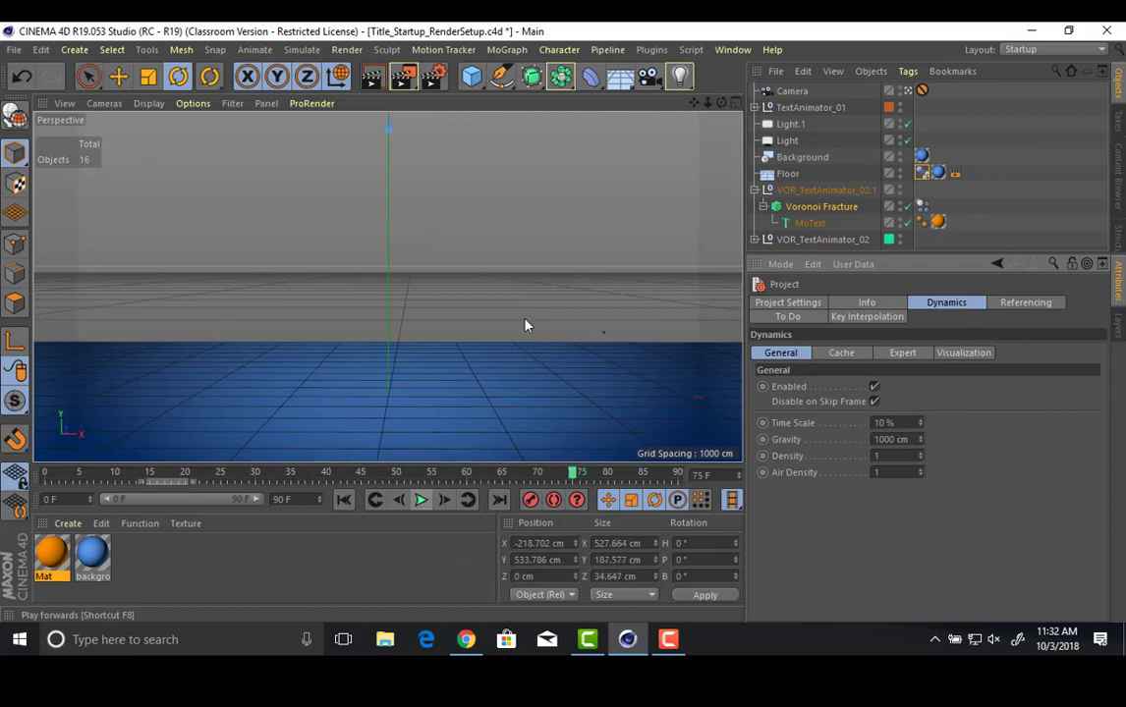
Leave the scene camera's view to see the whole setup and set the dynamics Time Scale to 50%.
click(907, 91)
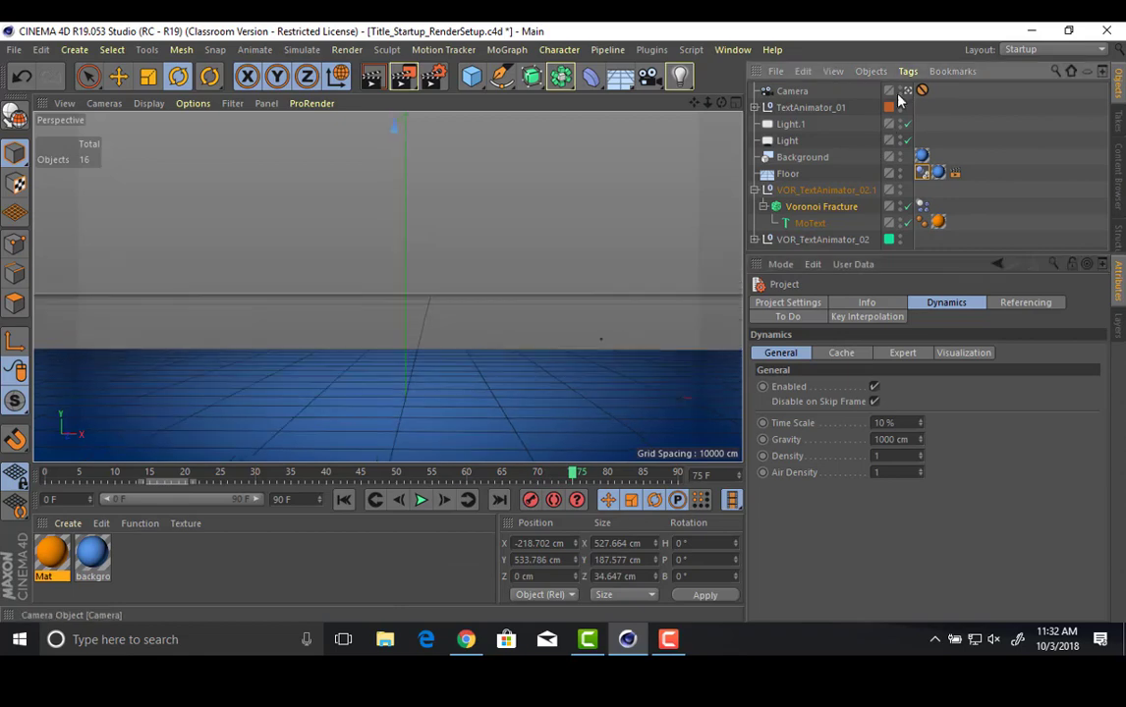
alt+drag(527, 253, 424, 325)
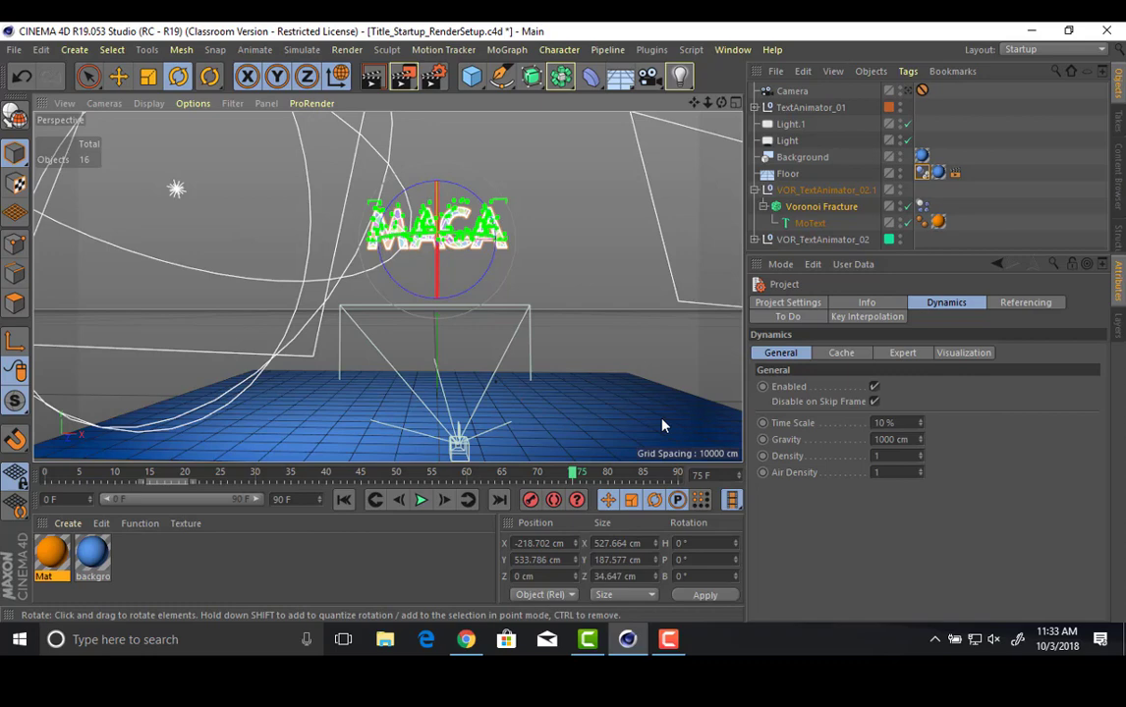
click(877, 422)
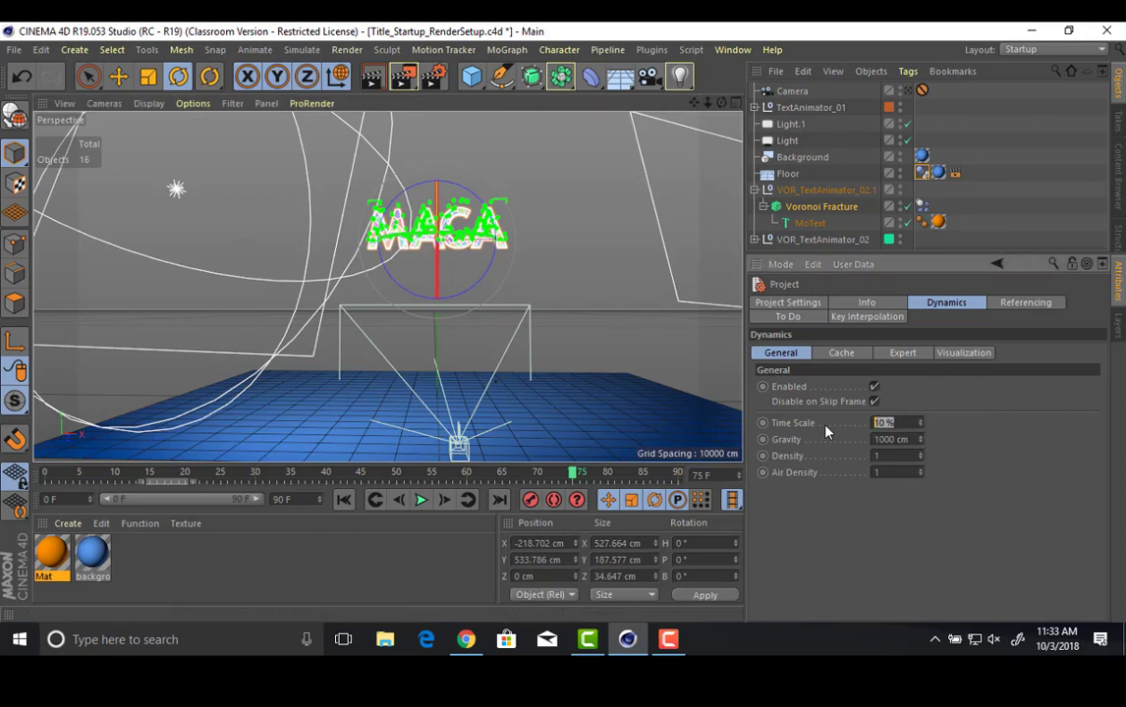
text(50)
key(Return)
Play the half-speed drop, inspect the scattered fragments up close, and return to frame 0.
click(421, 501)
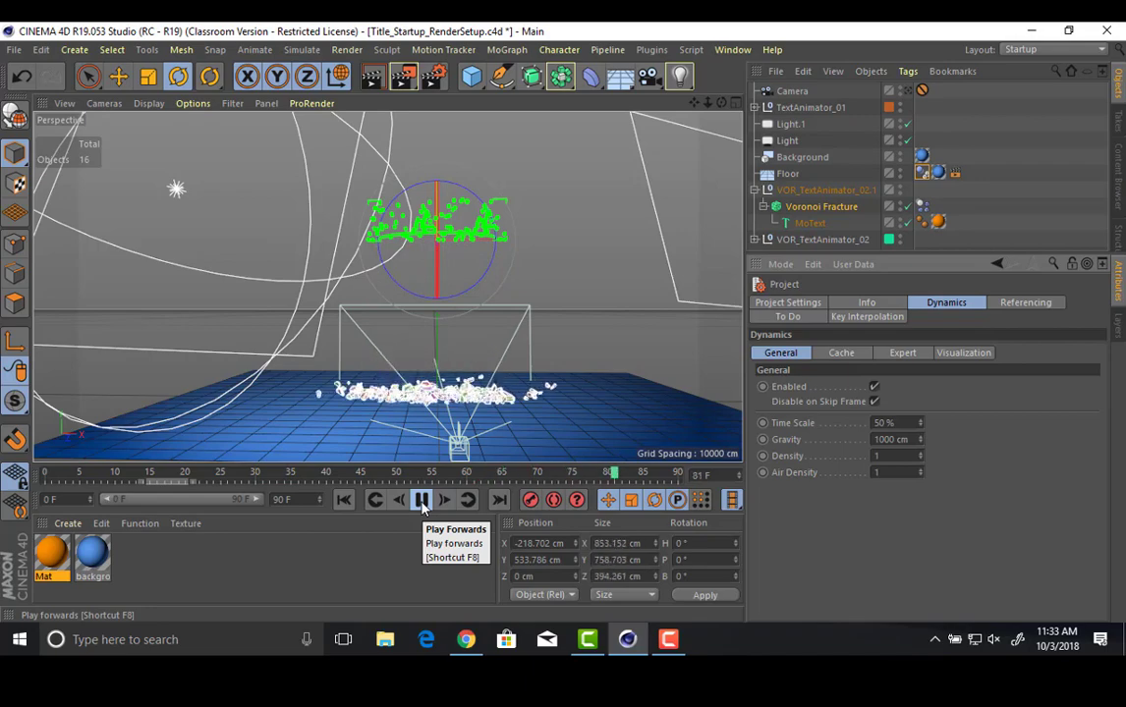
click(423, 501)
alt+drag(492, 324, 596, 363)
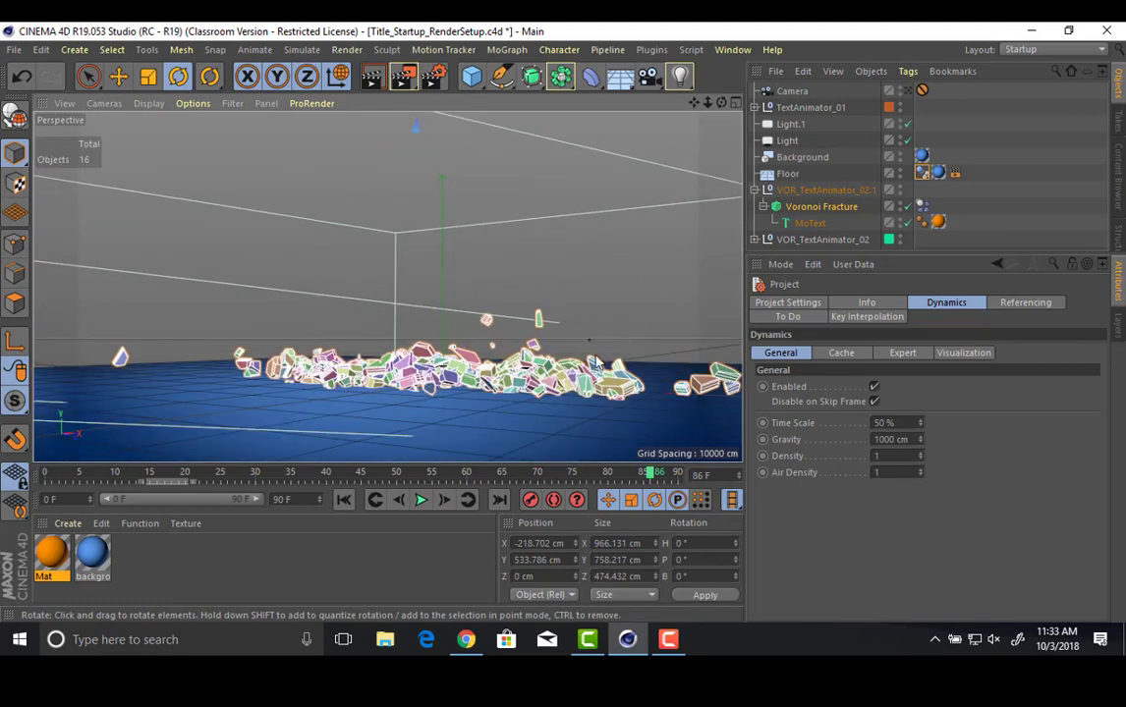
key(shift+f)
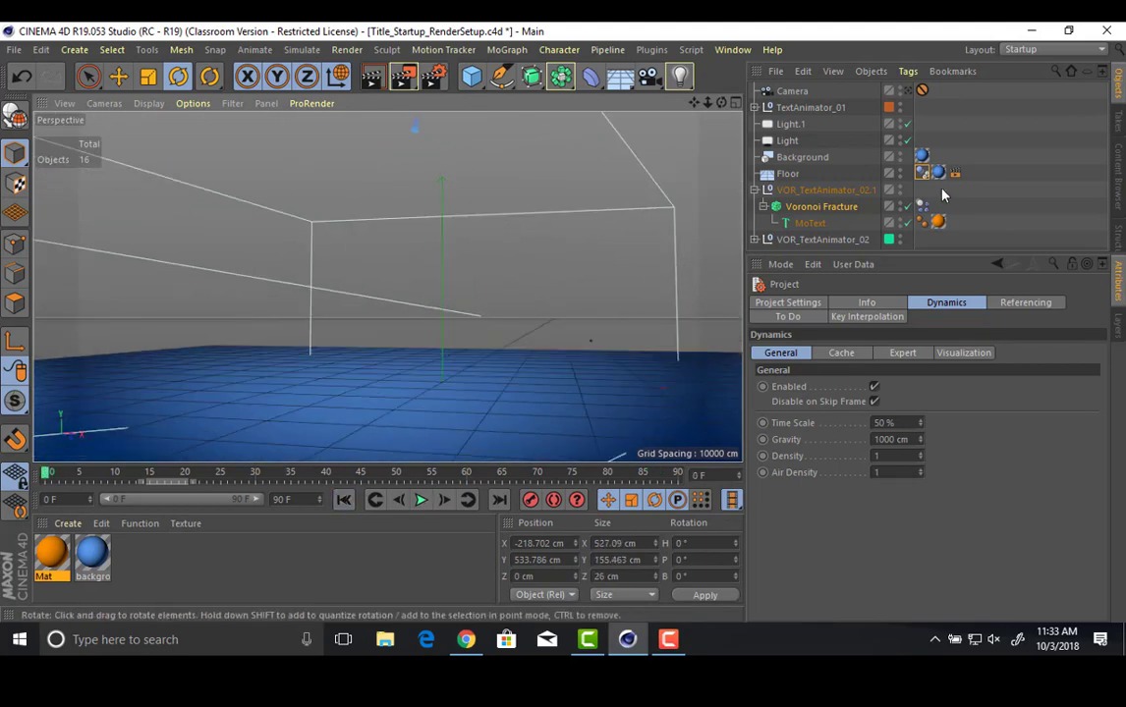
Move the Voronoi Fracture title down to just above the floor, at a Y position of about -62 cm.
click(850, 190)
click(822, 206)
alt+drag(583, 254, 415, 350)
key(e)
scroll(508, 343, up, 5)
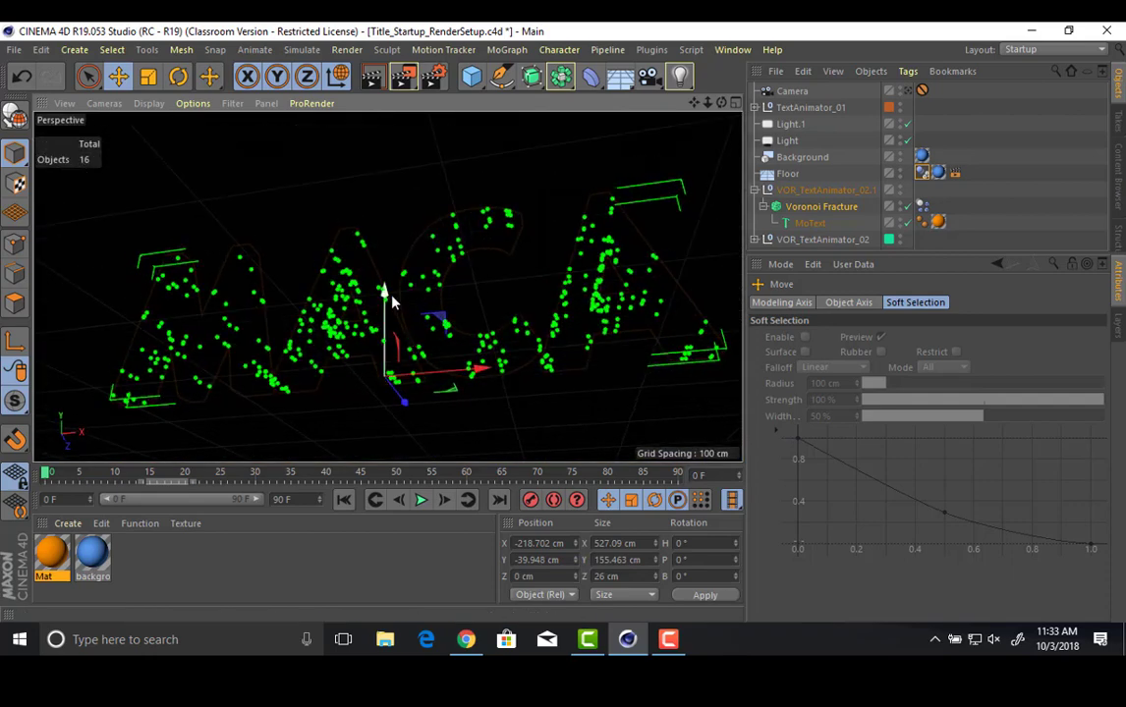
drag(385, 302, 389, 328)
mouse_move(388, 324)
mouse_down()
mouse_move(419, 221)
mouse_move(427, 315)
mouse_up()
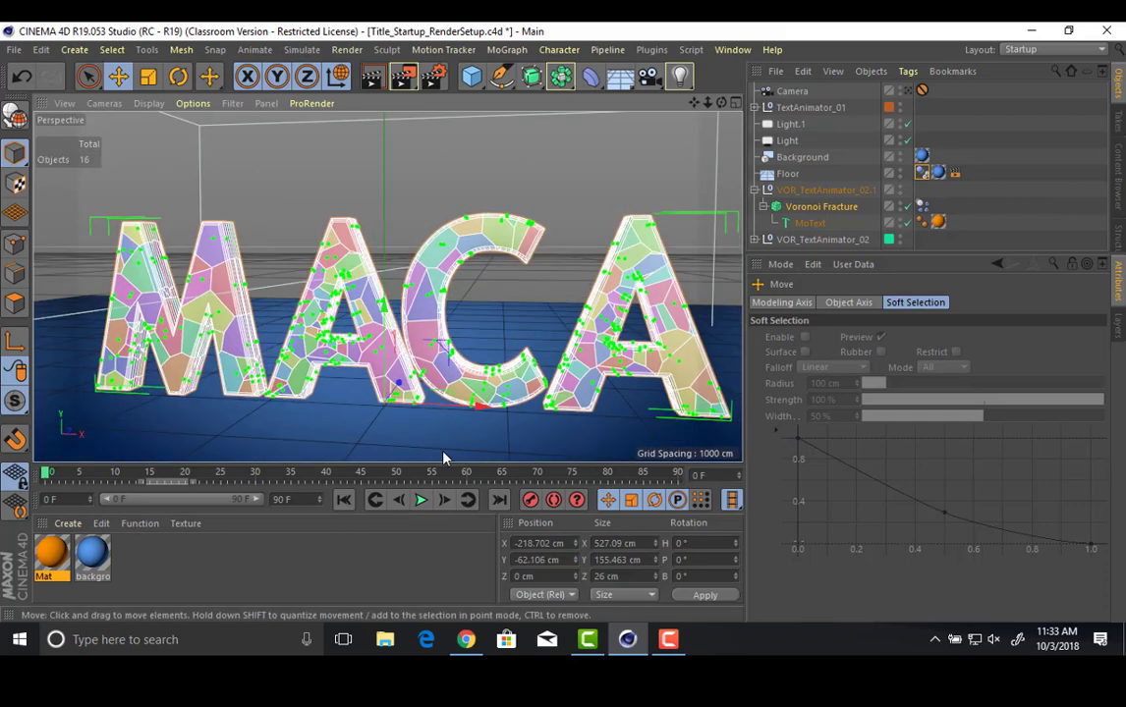
Lower the title slightly to about Y -63.5 cm, test-playing the short drop before and after.
click(422, 500)
click(424, 500)
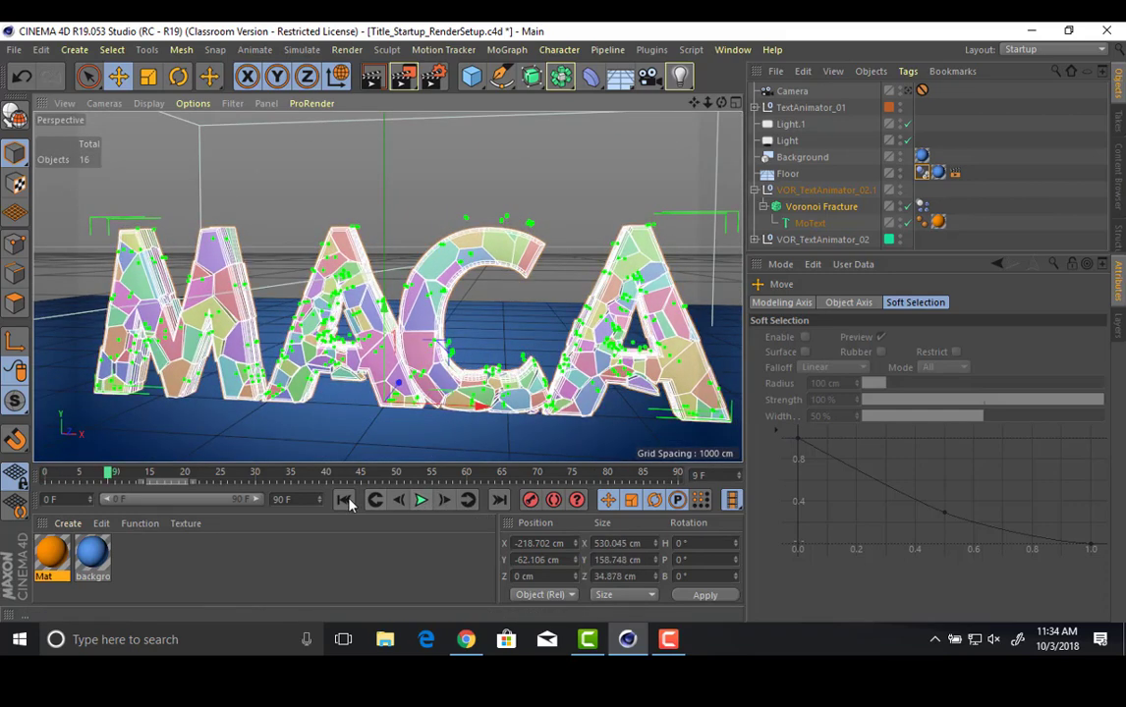
click(346, 501)
drag(400, 290, 385, 324)
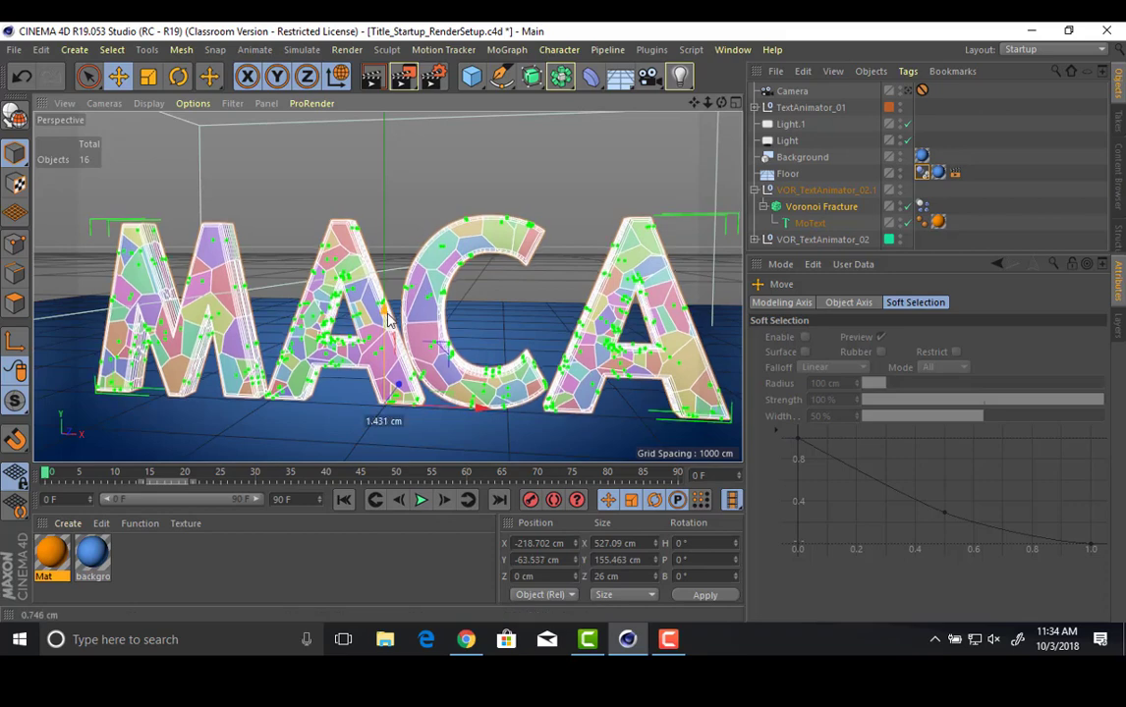
click(421, 500)
click(422, 500)
click(345, 500)
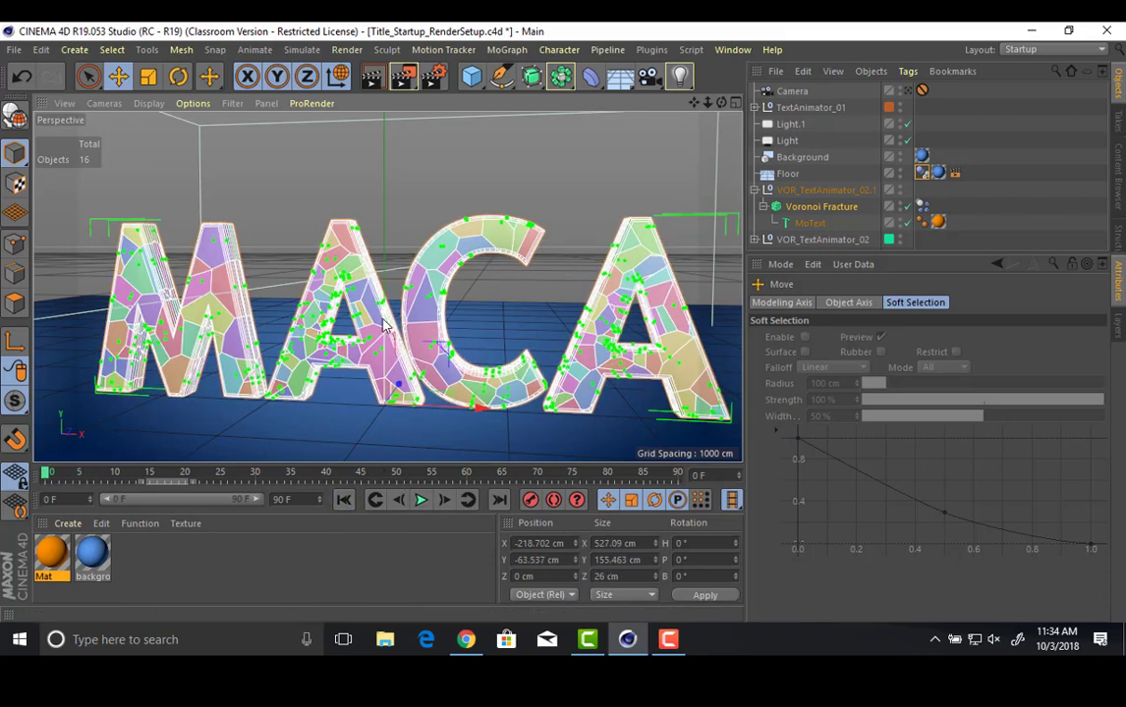
Fine-tune the title's resting height on the floor to about Y -66.4 cm, test-playing and returning to frame 0.
drag(382, 324, 382, 329)
click(420, 503)
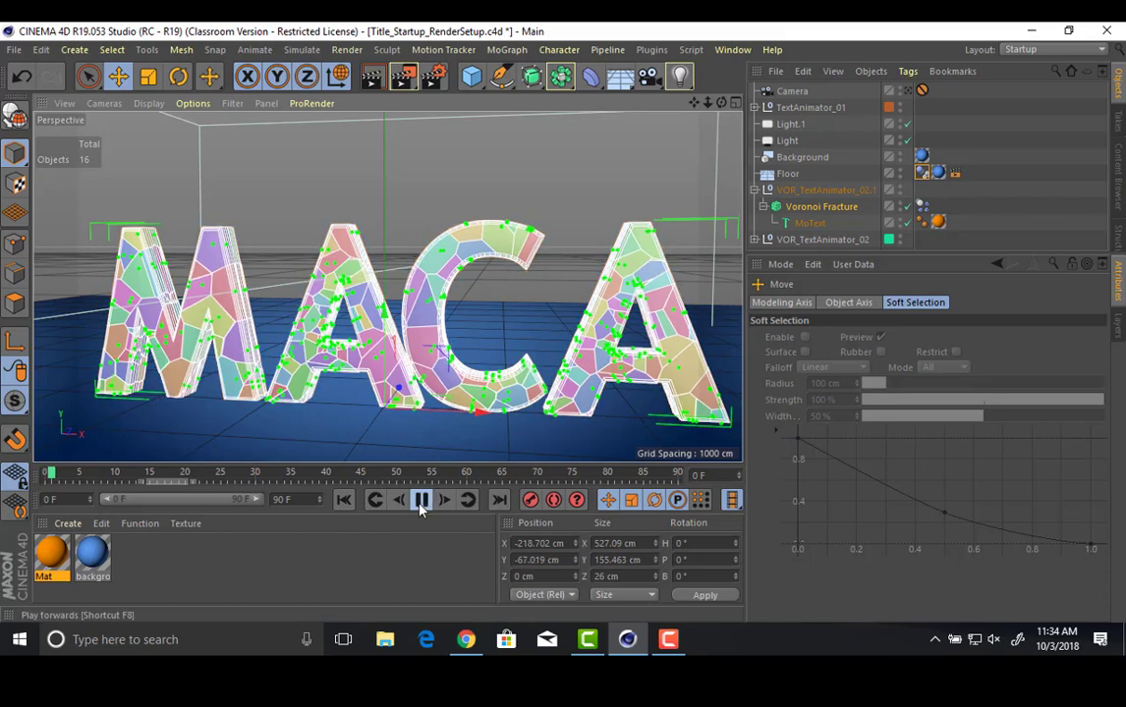
click(421, 503)
click(346, 502)
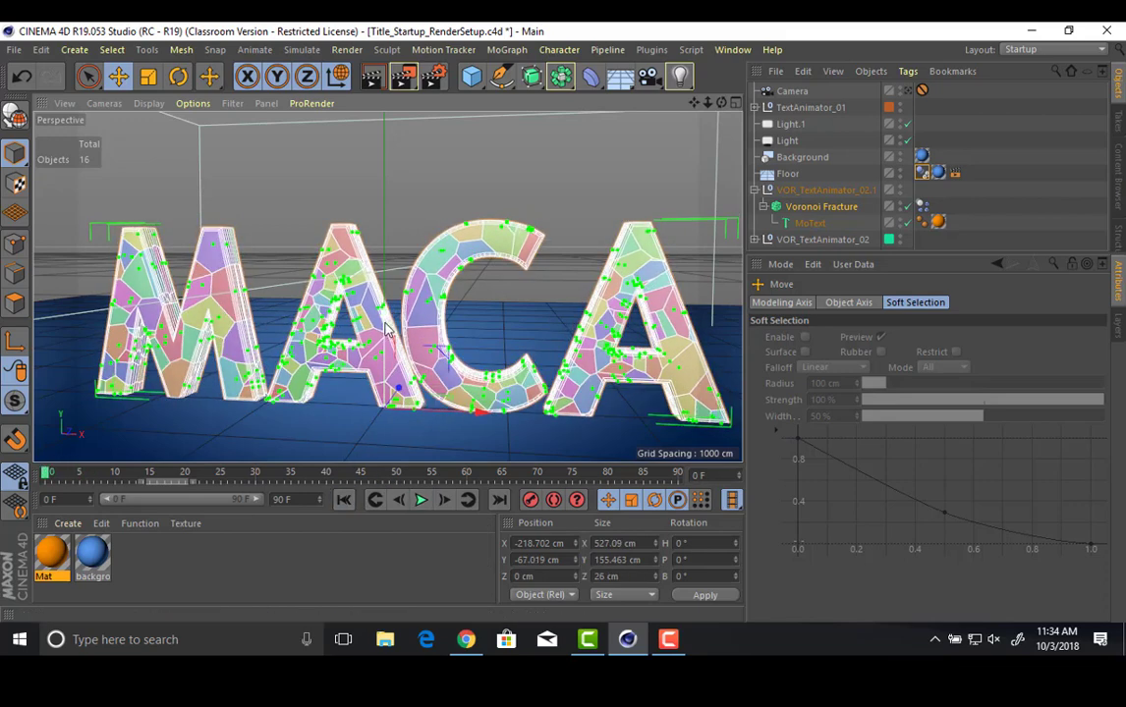
click(420, 501)
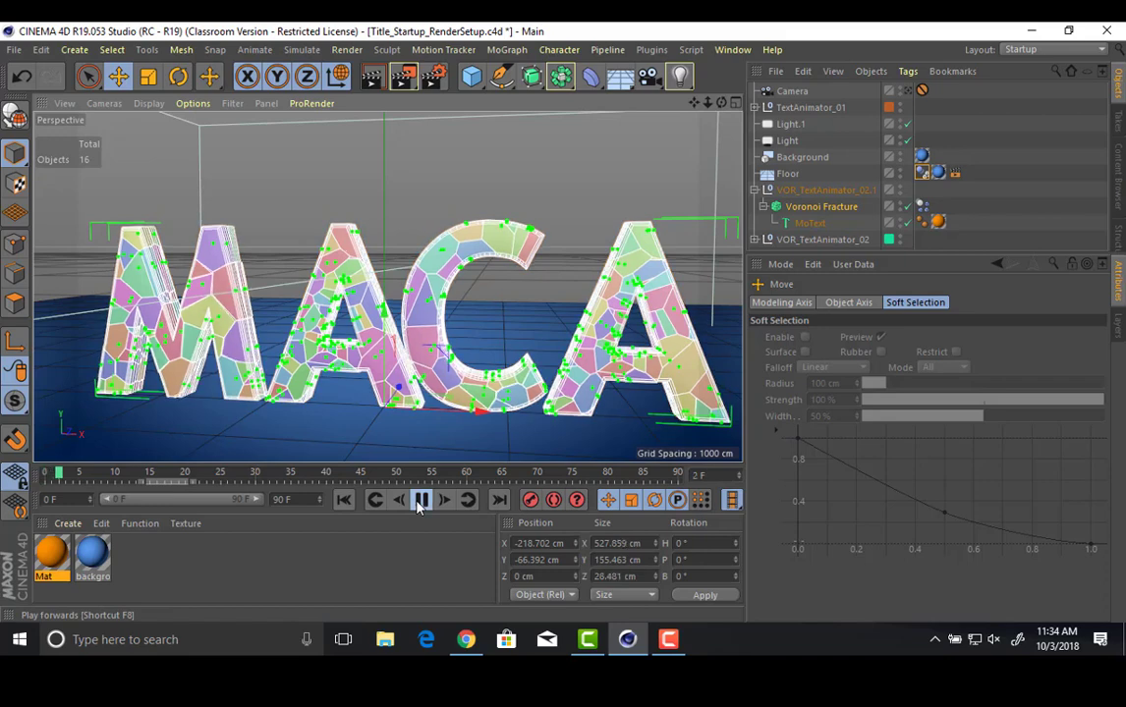
click(420, 501)
click(344, 500)
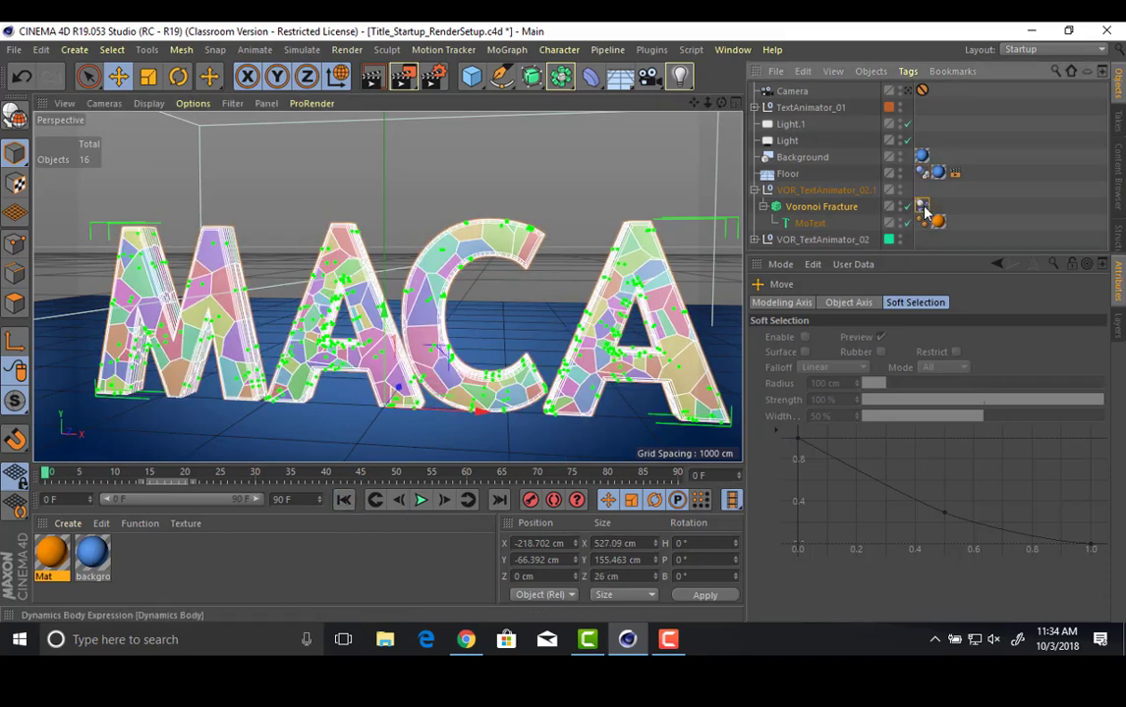
Set the Trigger of the Voronoi Fracture's dynamics body tag to On Collision.
click(922, 207)
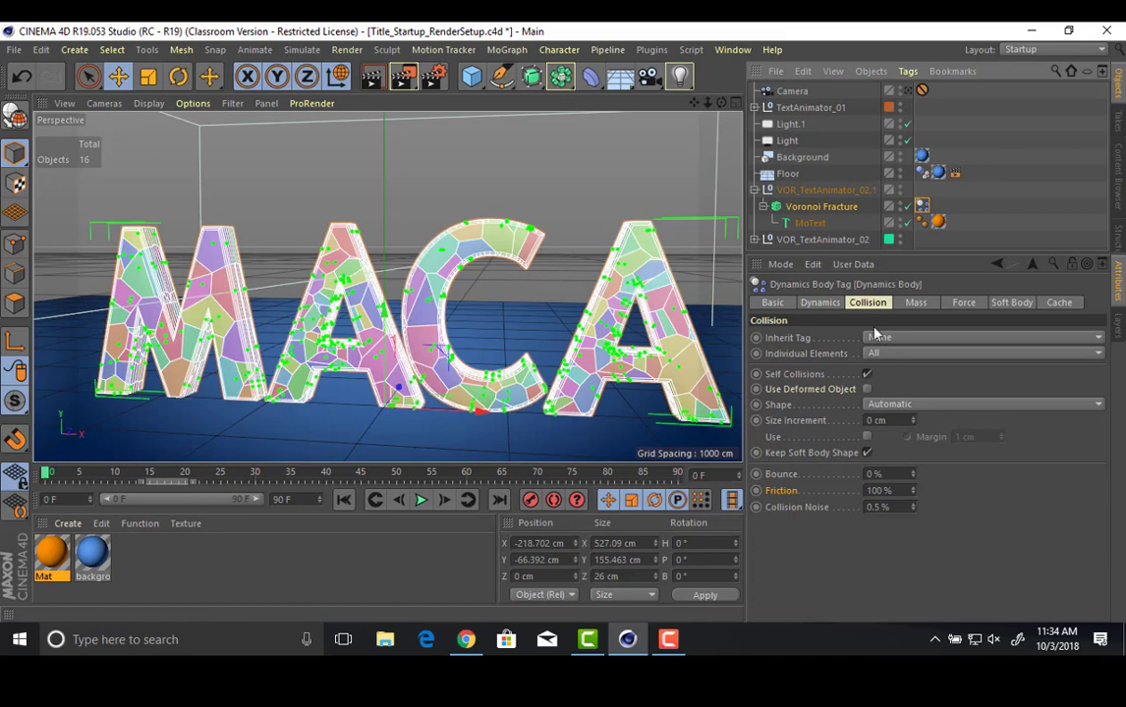
click(820, 302)
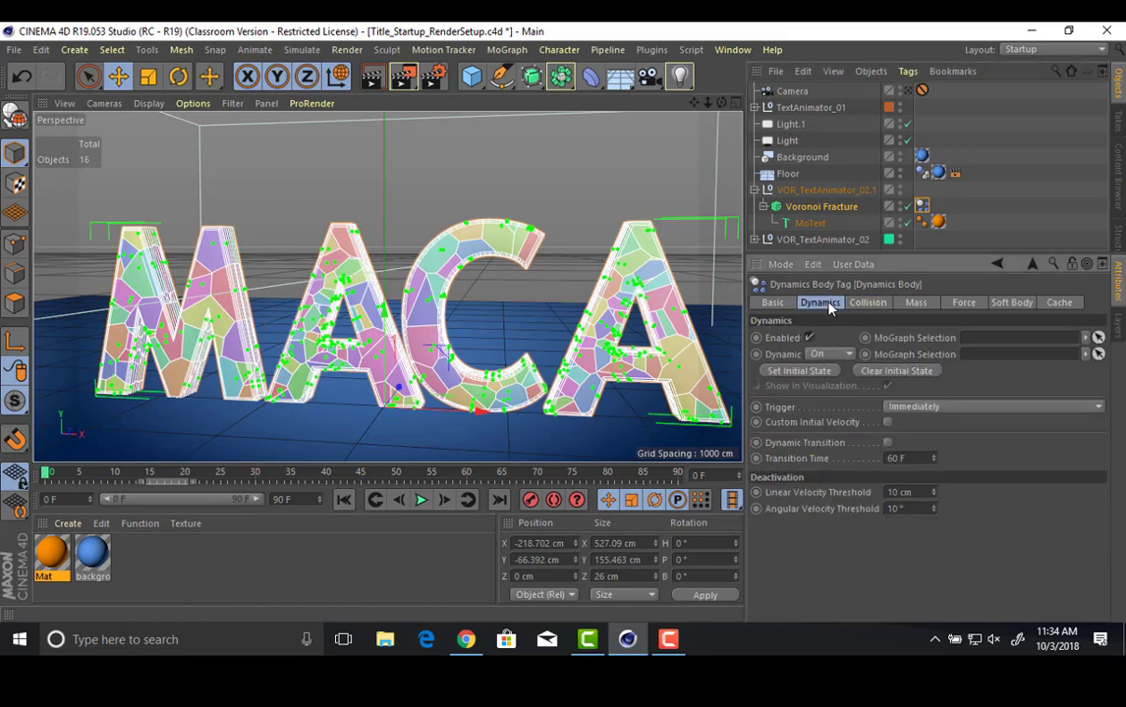
click(904, 407)
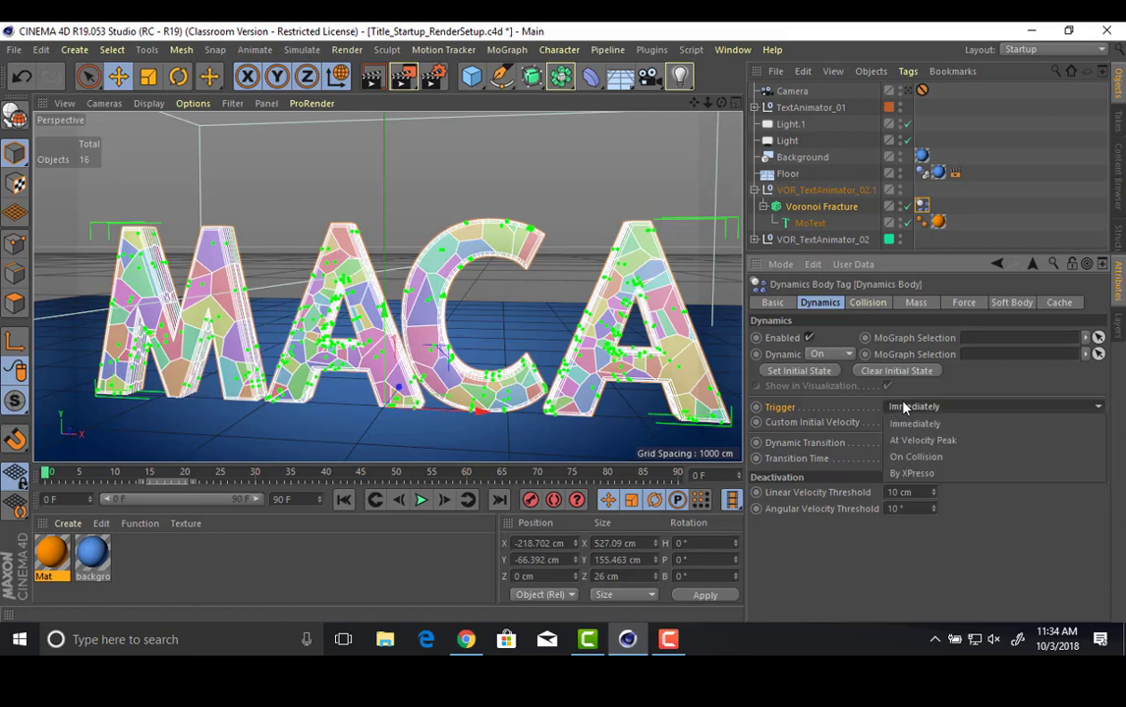
click(928, 458)
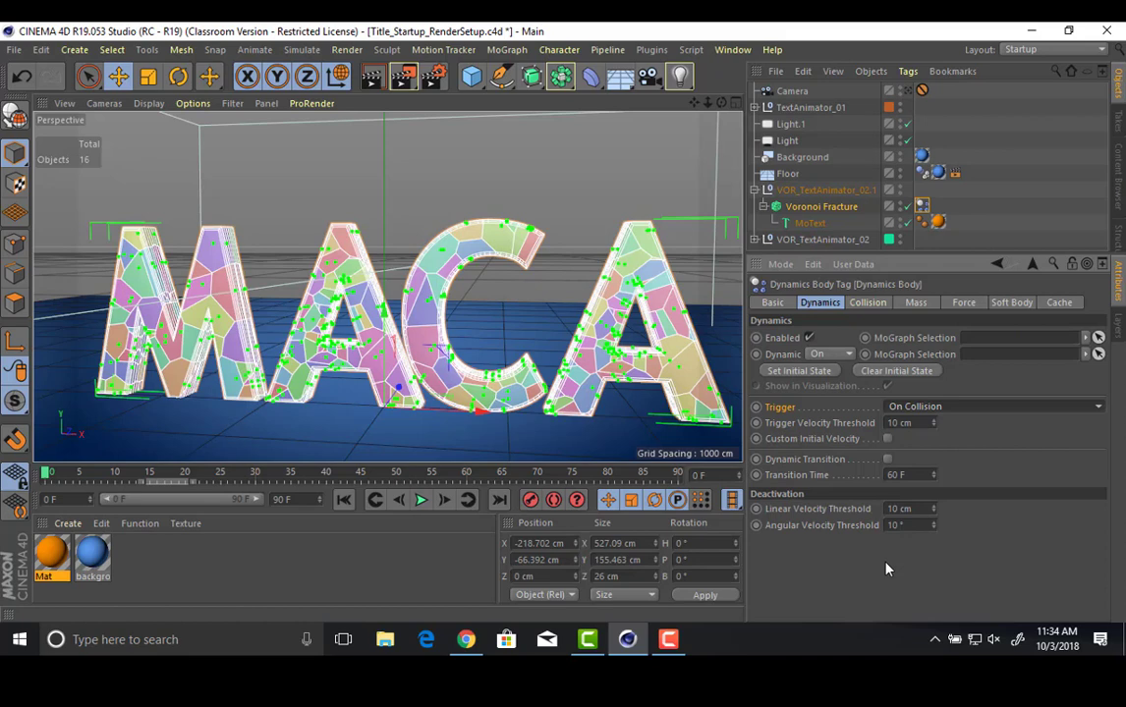
Play the simulation with the collision trigger and return to frame 0.
click(421, 501)
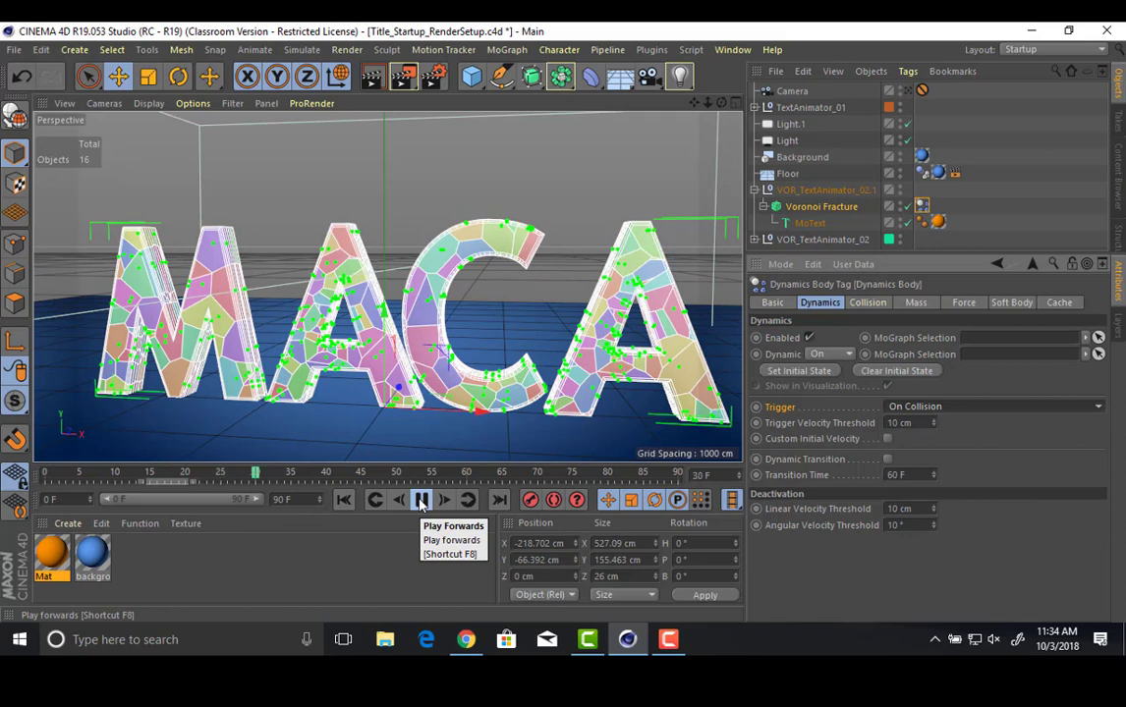
click(421, 501)
click(344, 500)
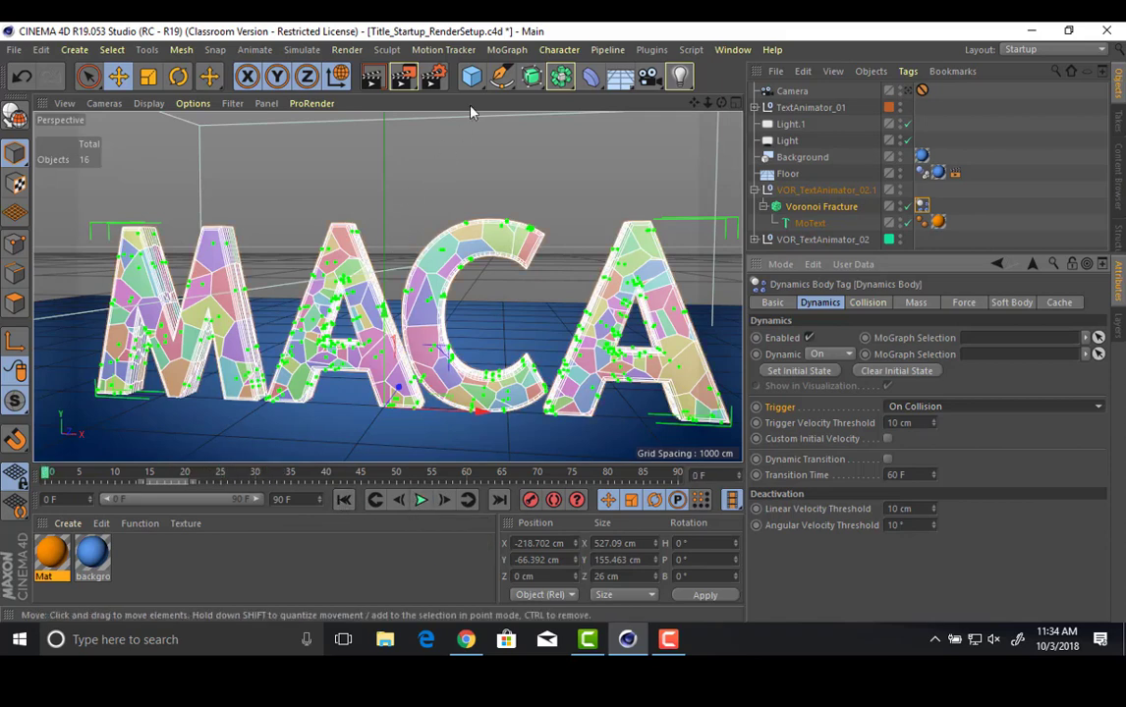
Add a sphere, raise it above the title, and shrink it to about 57 cm across.
click(479, 79)
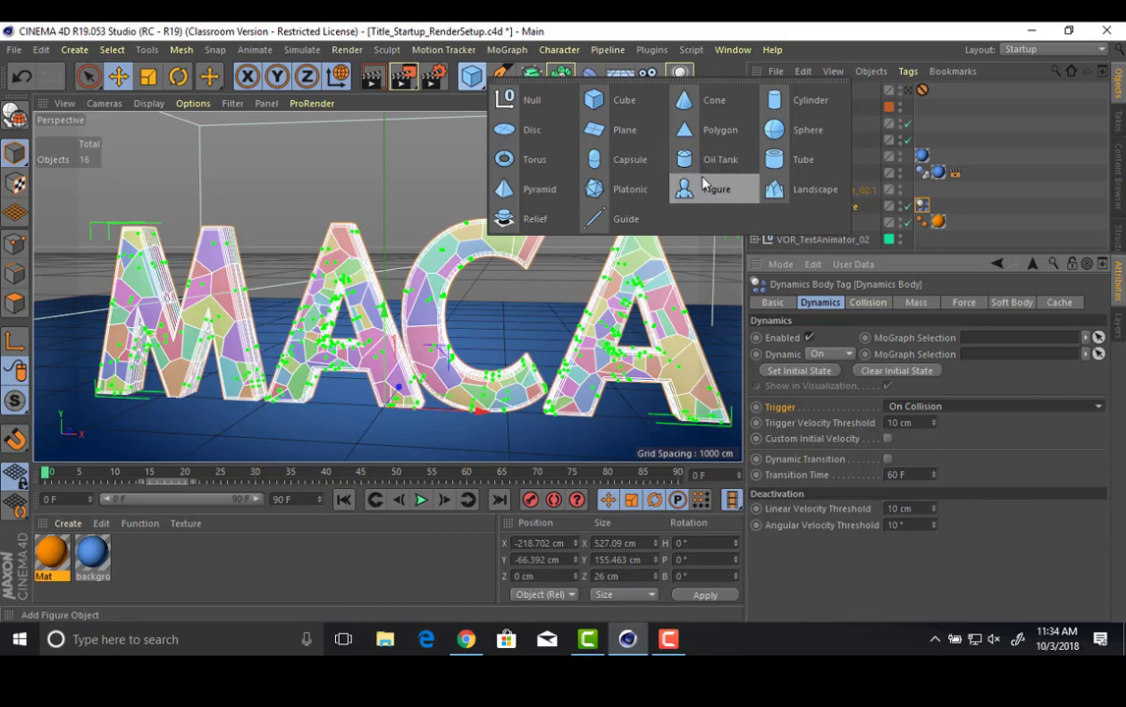
click(801, 128)
scroll(438, 256, down, 3)
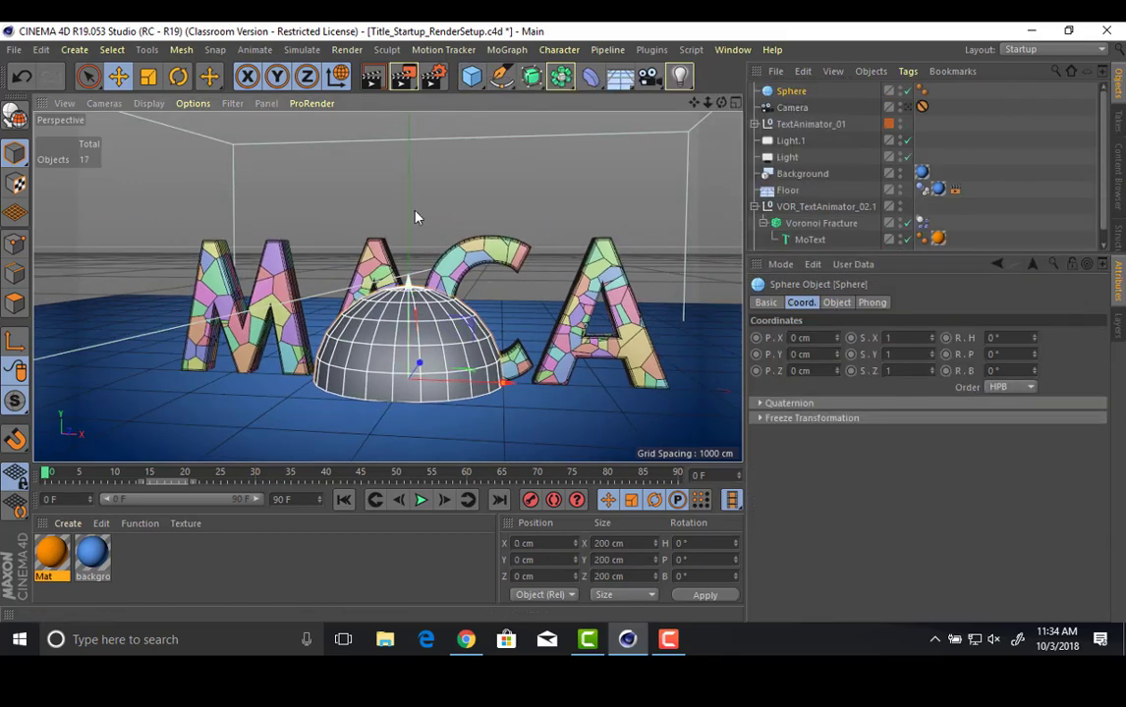
drag(411, 295, 413, 78)
scroll(354, 326, up, 3)
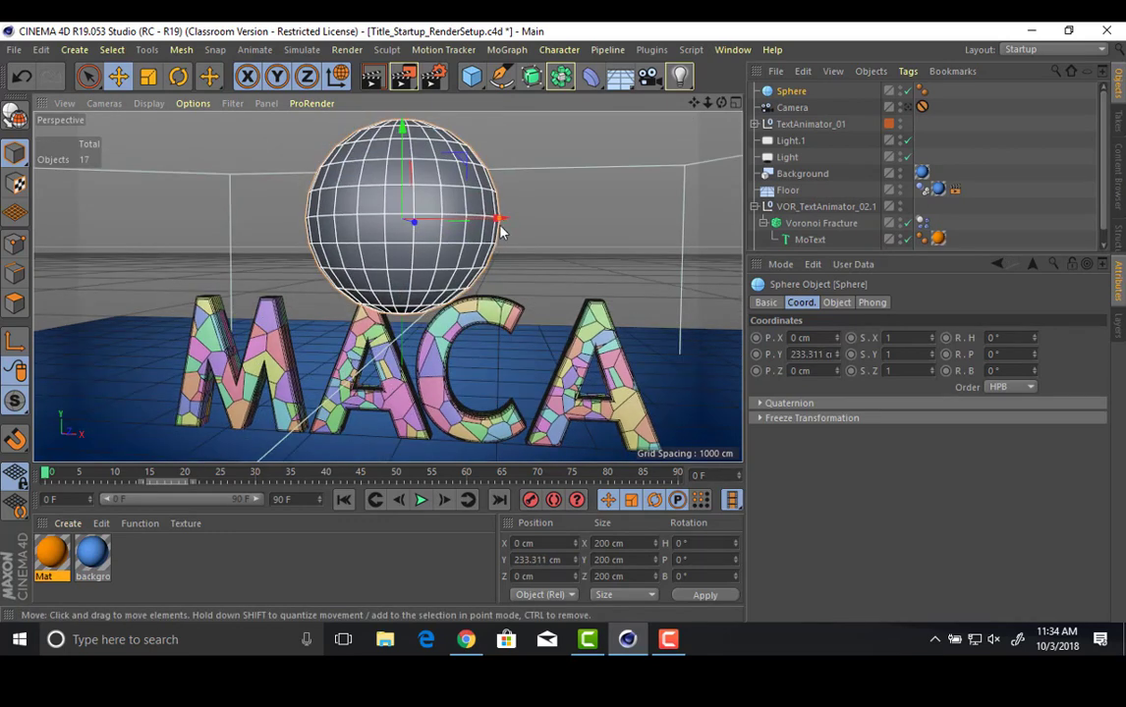
drag(500, 225, 429, 223)
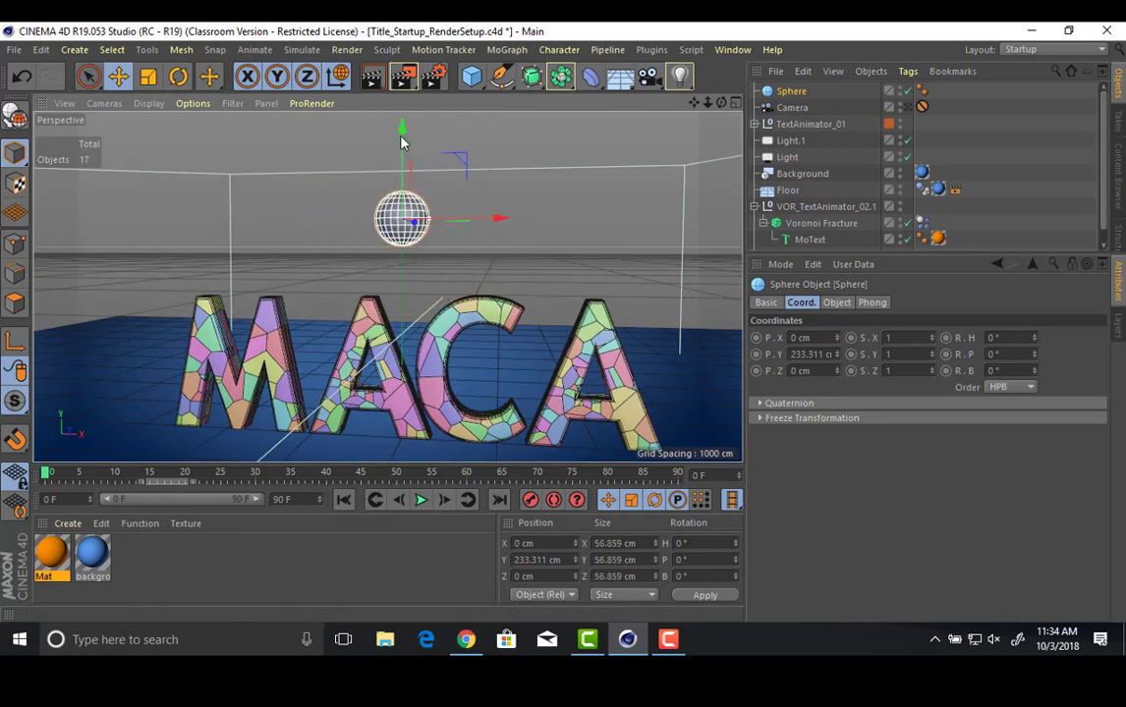
Move the sphere just left of the M, to about X -352 cm and Y 119 cm, and keyframe its position at frame 0.
drag(399, 142, 401, 193)
drag(501, 273, 208, 272)
drag(99, 212, 160, 258)
alt+middle_drag(258, 303, 342, 238)
alt+drag(342, 238, 239, 236)
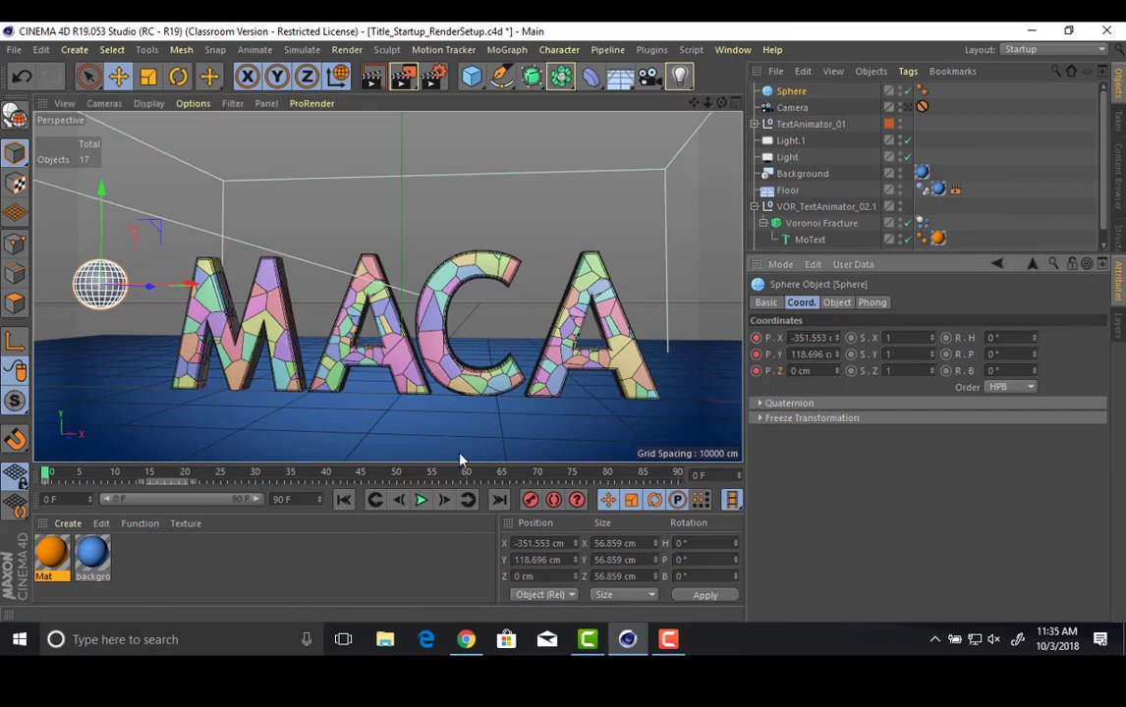
Keyframe the sphere's position at frame 40 beyond the last A, at about X 271 cm, and play back its pass through the title.
click(326, 474)
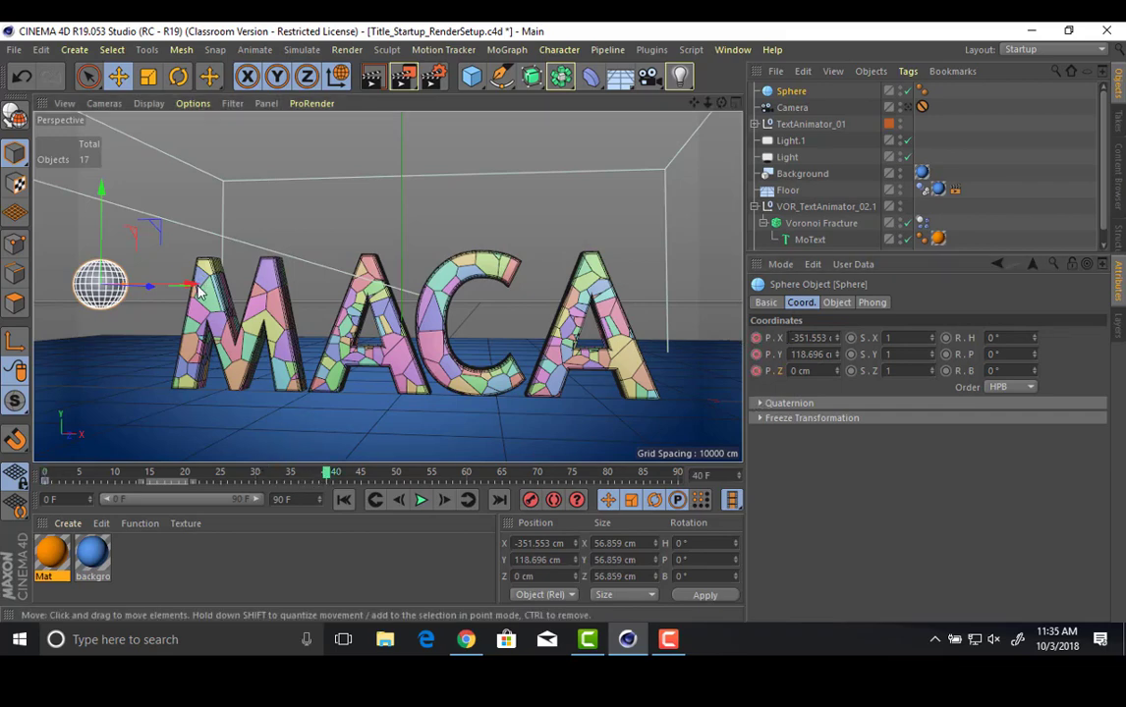
drag(198, 288, 727, 285)
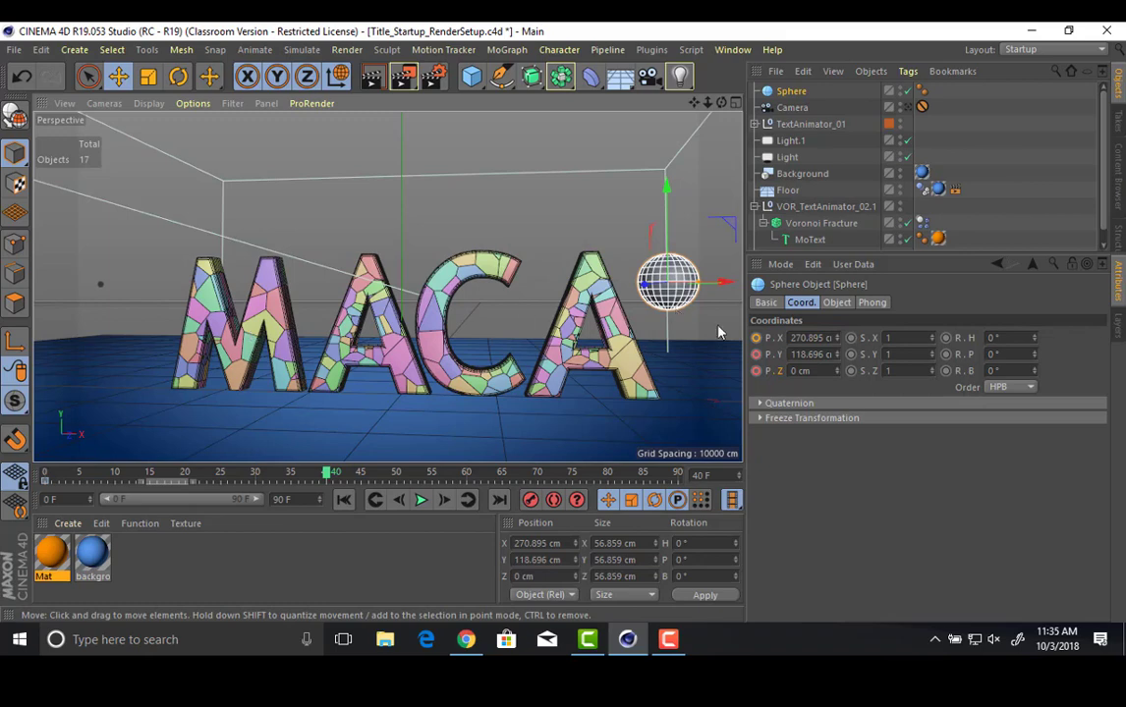
click(344, 500)
click(420, 500)
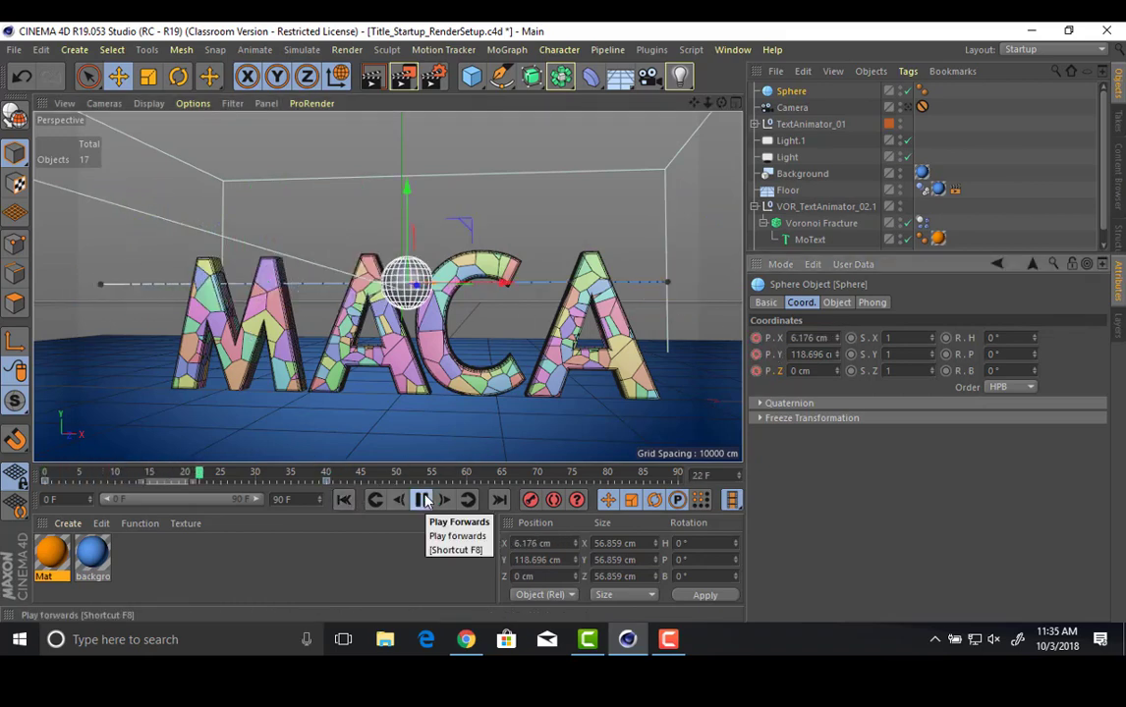
click(423, 500)
alt+drag(433, 339, 334, 371)
click(344, 500)
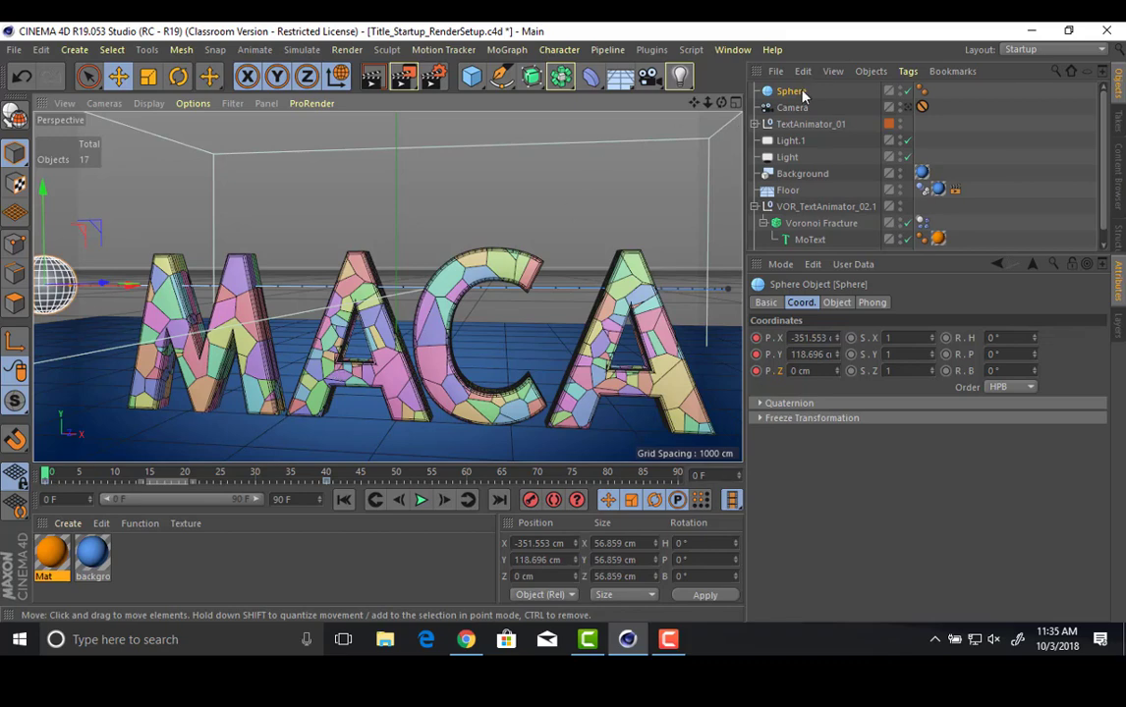
Add a Collider Body simulation tag to the Sphere.
click(907, 70)
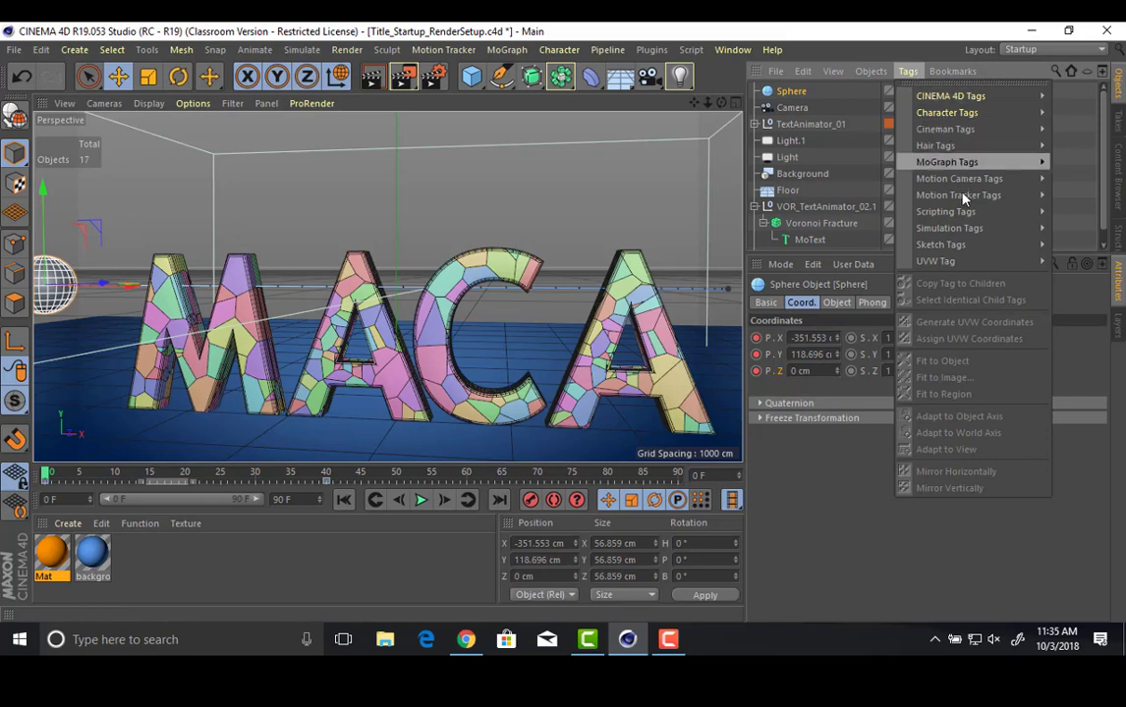
mouse_move(900, 228)
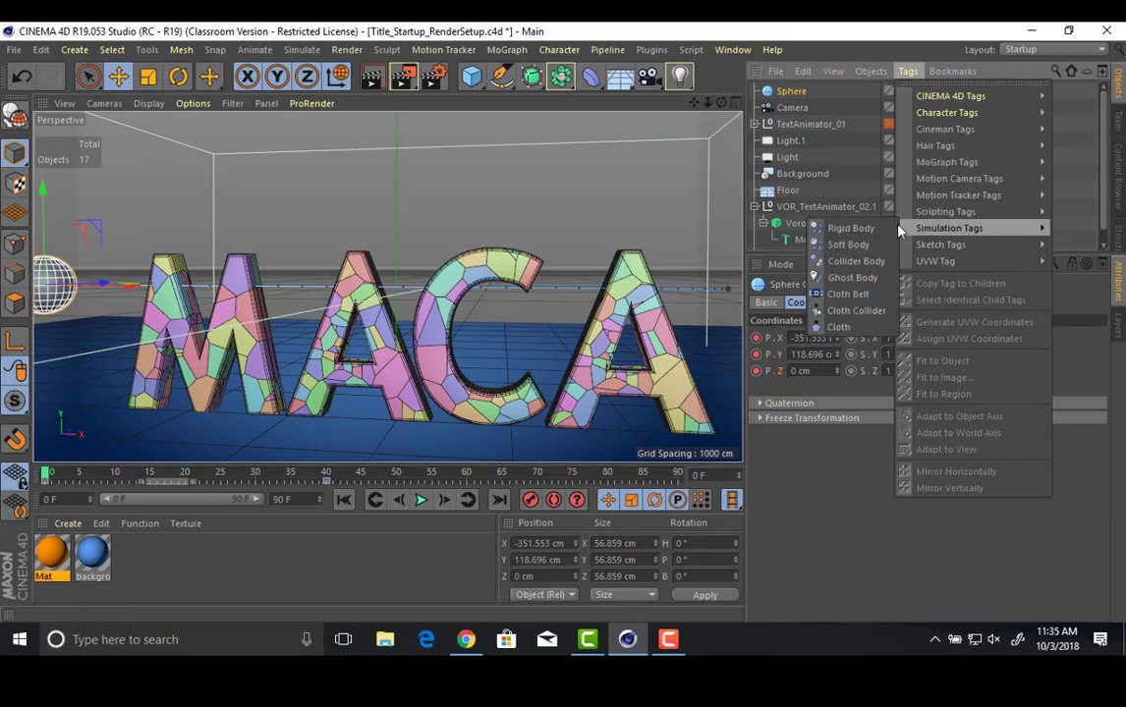
click(856, 262)
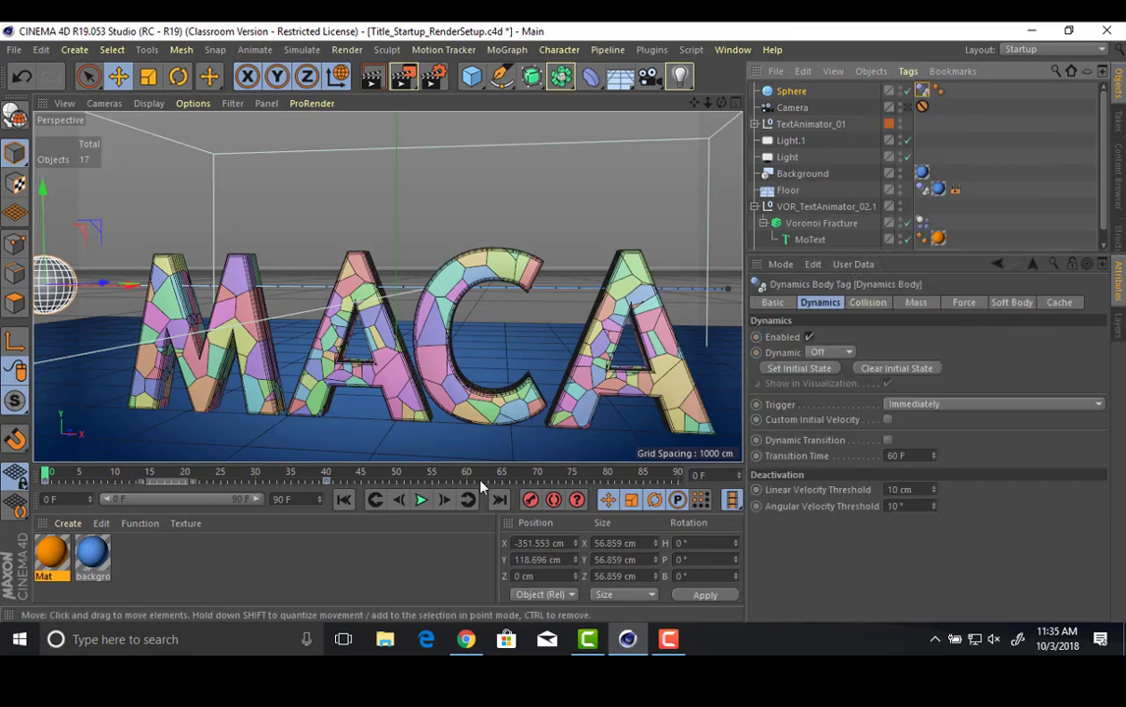
Play the sphere's collision with the fractured title twice and return to frame 0.
click(421, 501)
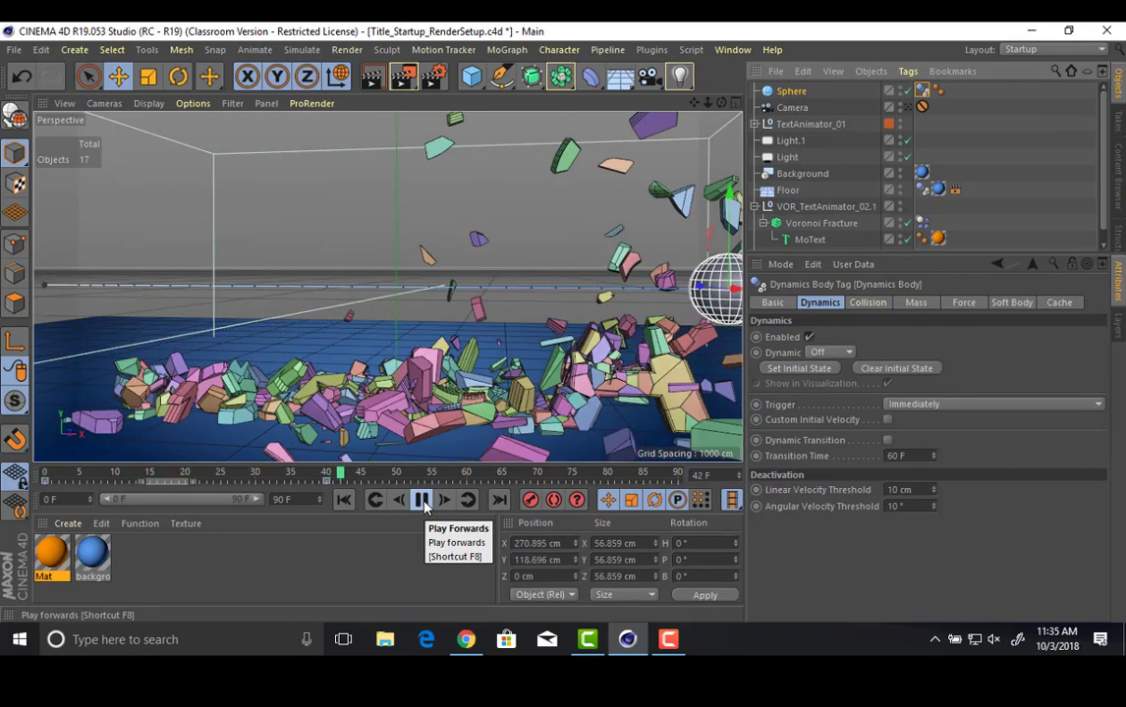
click(422, 501)
alt+drag(553, 326, 437, 459)
click(344, 500)
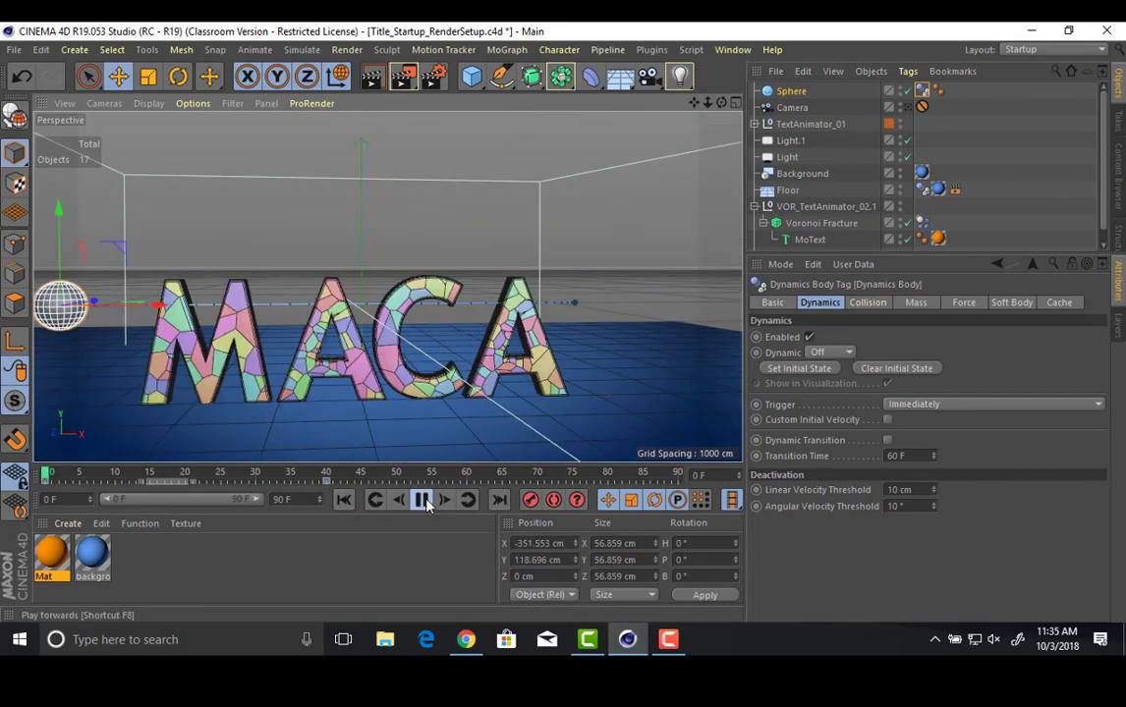
click(421, 500)
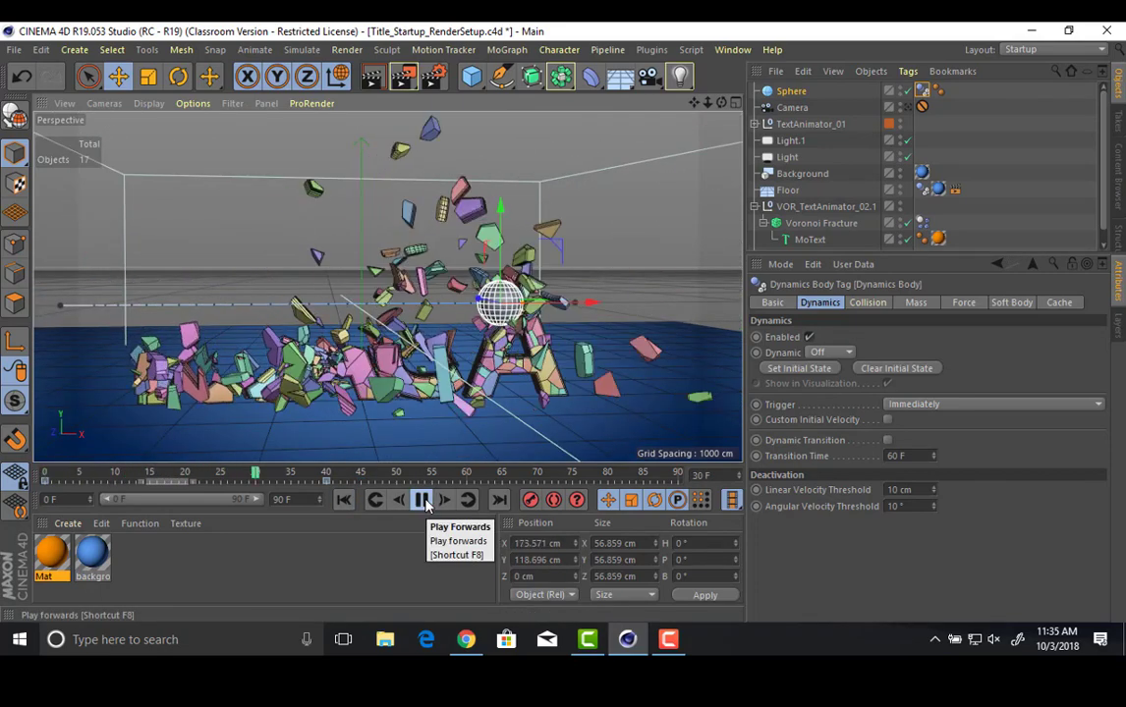
click(422, 500)
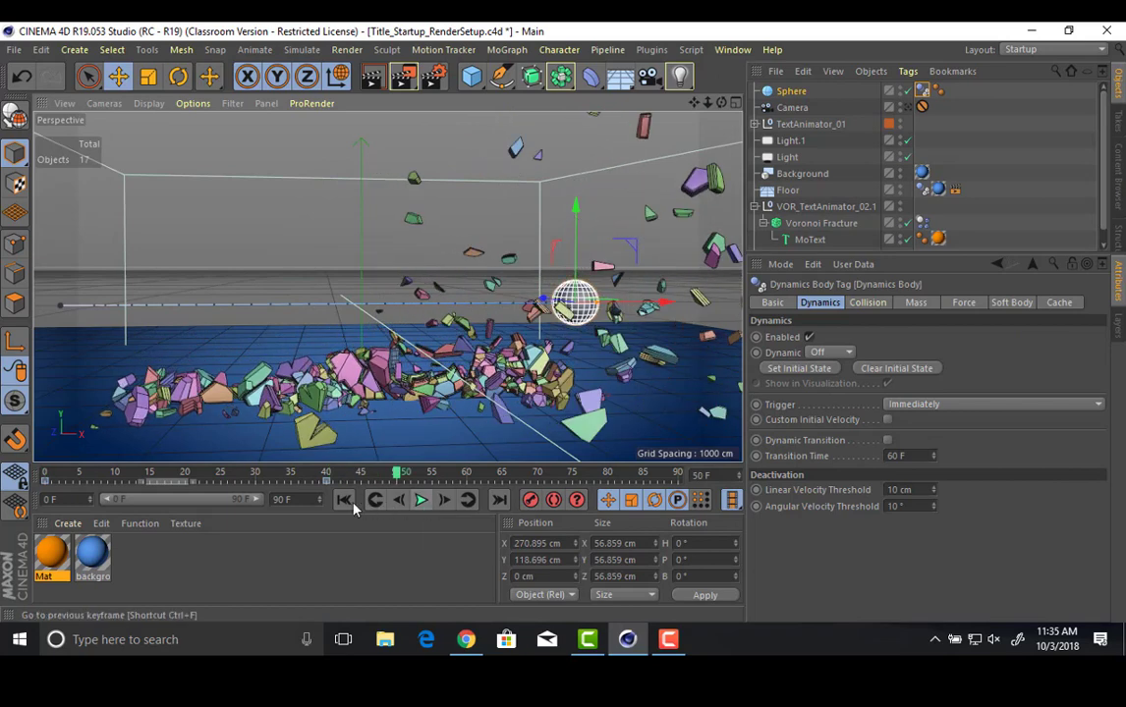
click(343, 500)
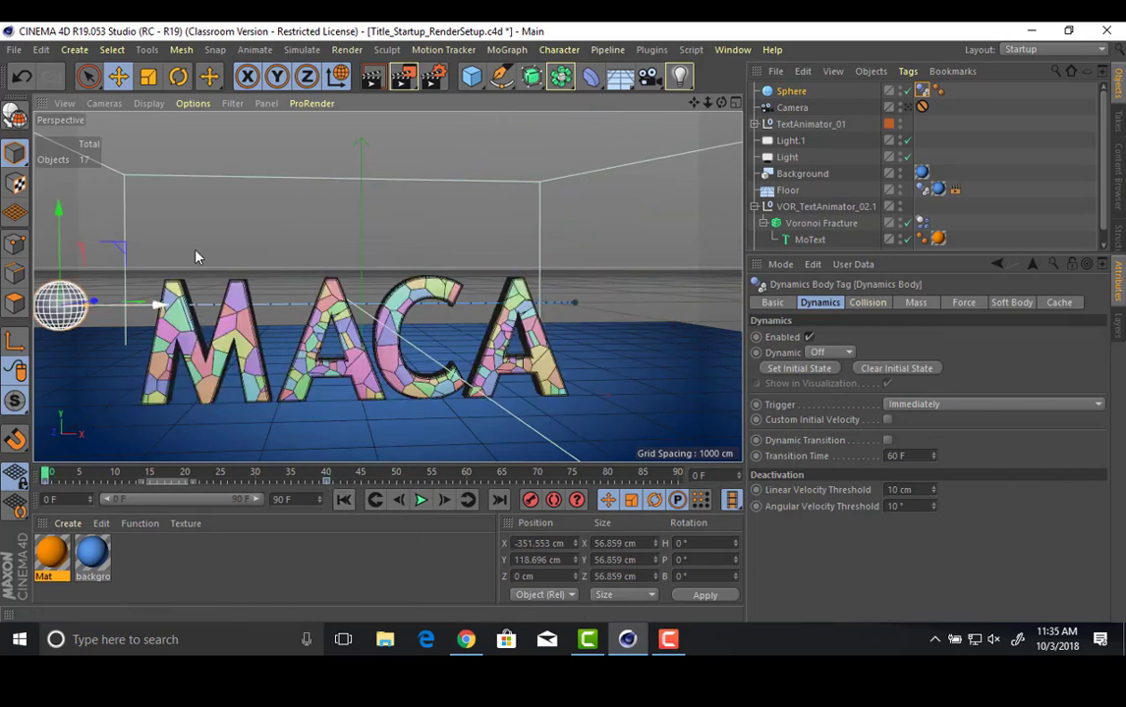
At frame 14, raise the sphere over the M to about Y 153 cm and keyframe its position.
alt+middle_drag(198, 256, 371, 317)
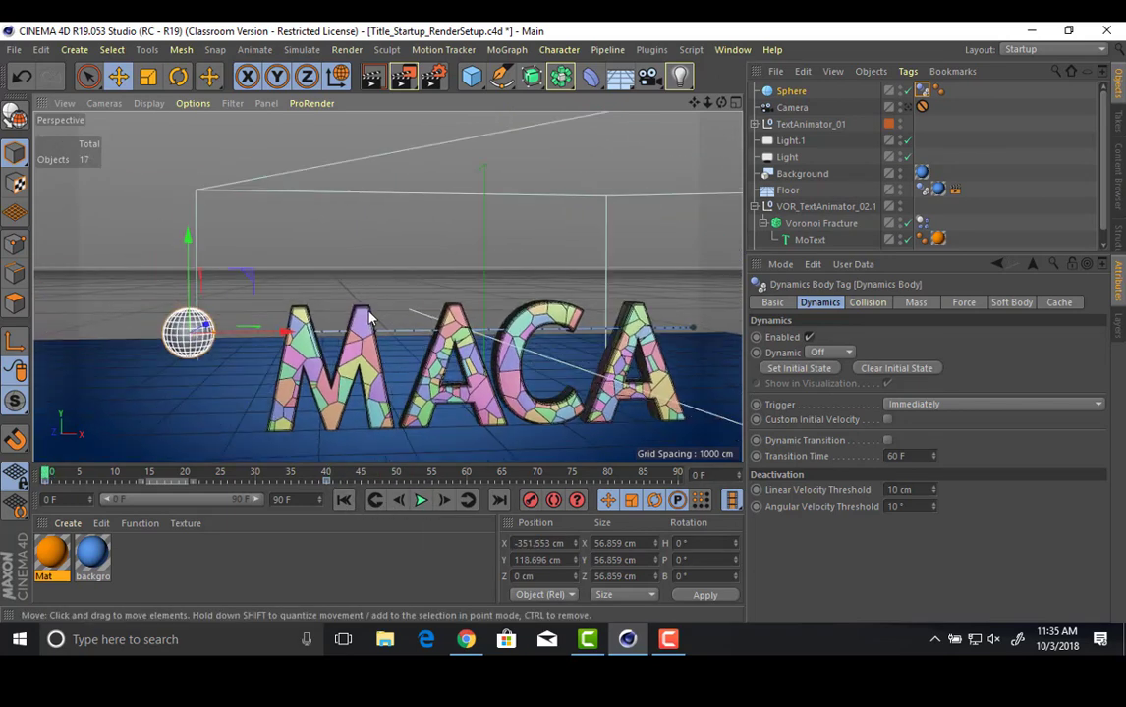
click(692, 329)
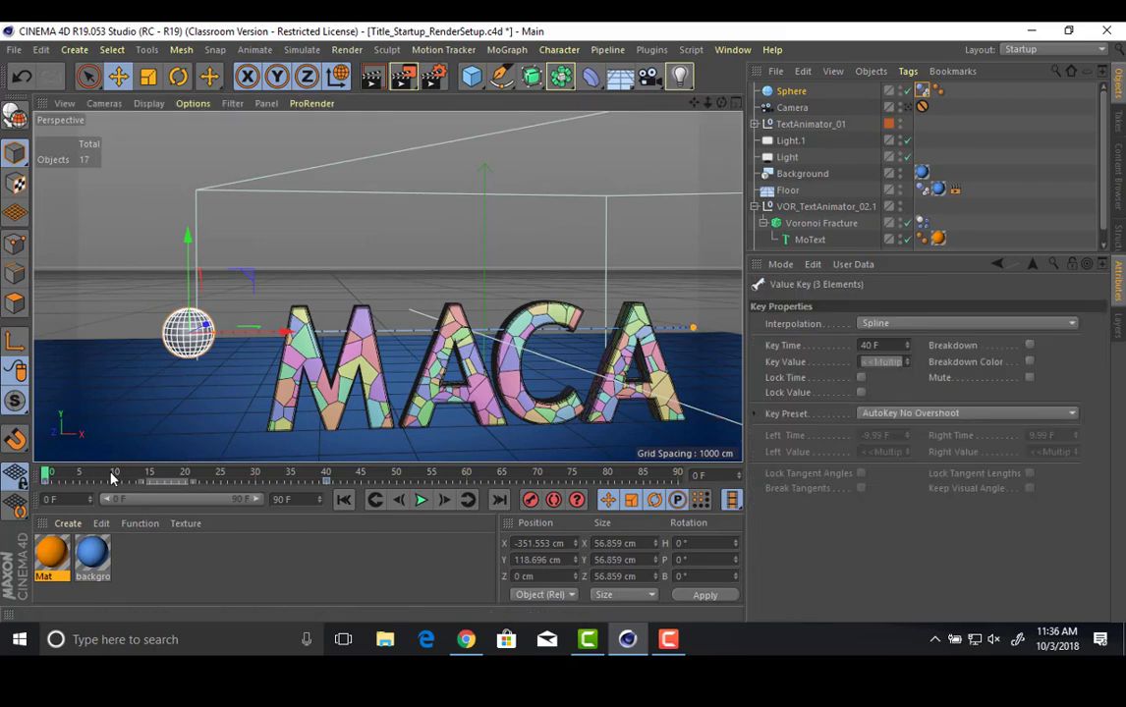
drag(44, 474, 83, 474)
alt+drag(224, 369, 287, 344)
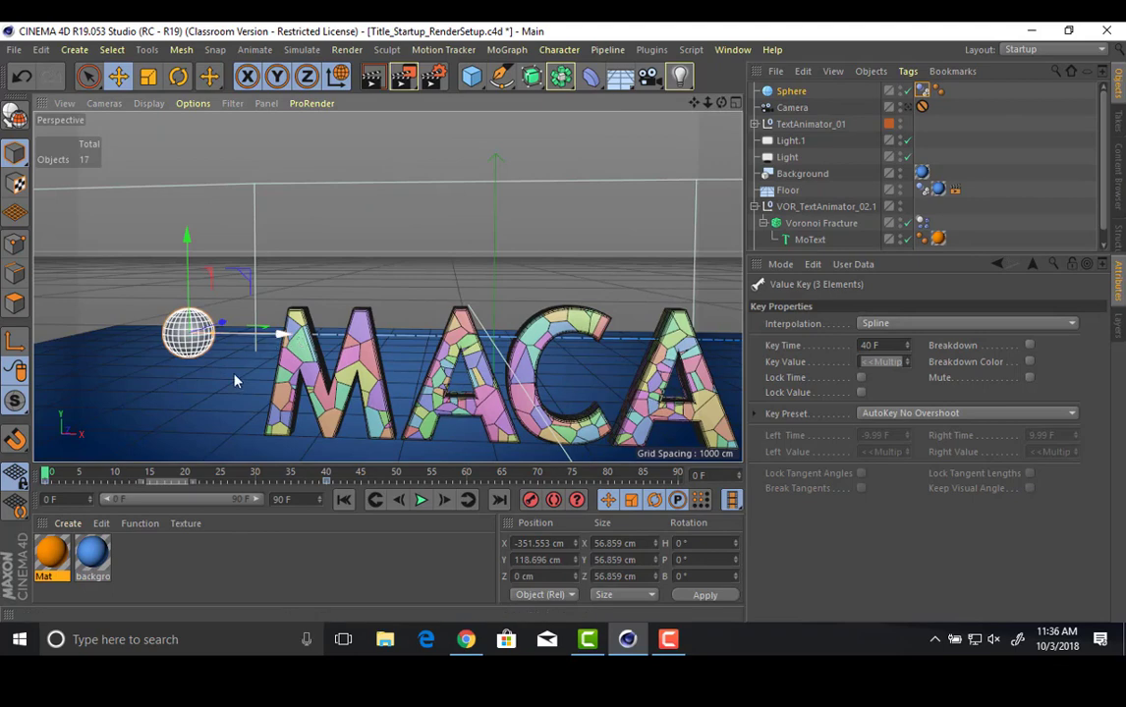
drag(99, 475, 143, 474)
drag(334, 244, 392, 216)
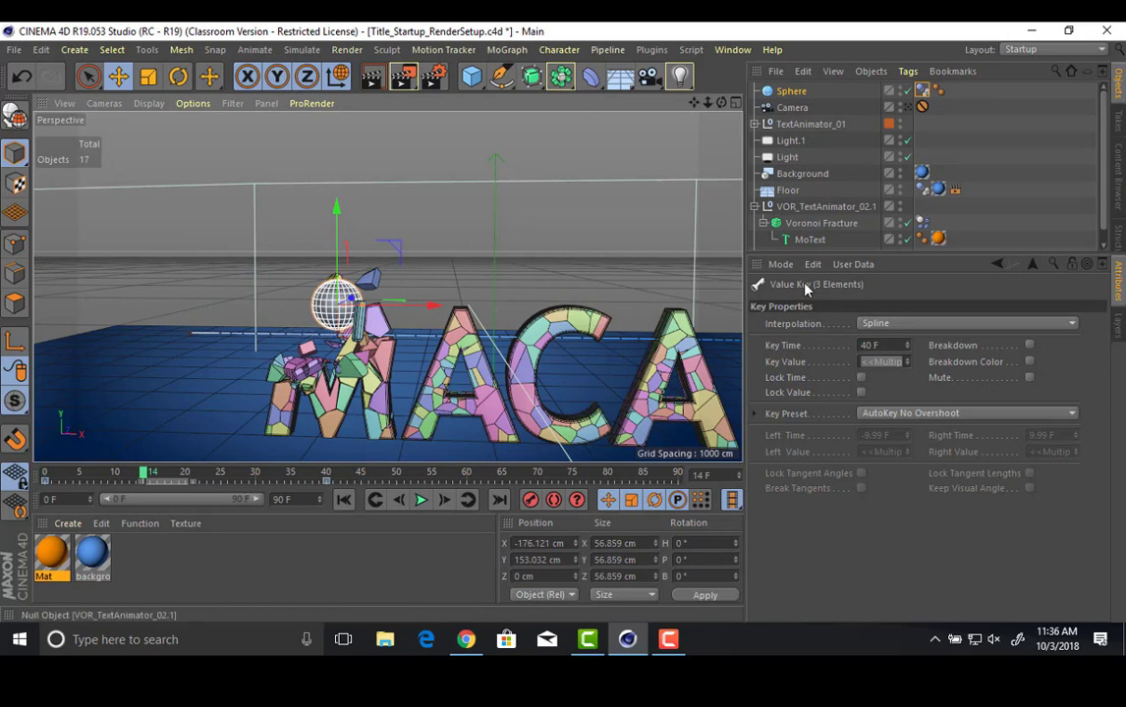
click(789, 91)
click(756, 353)
click(755, 370)
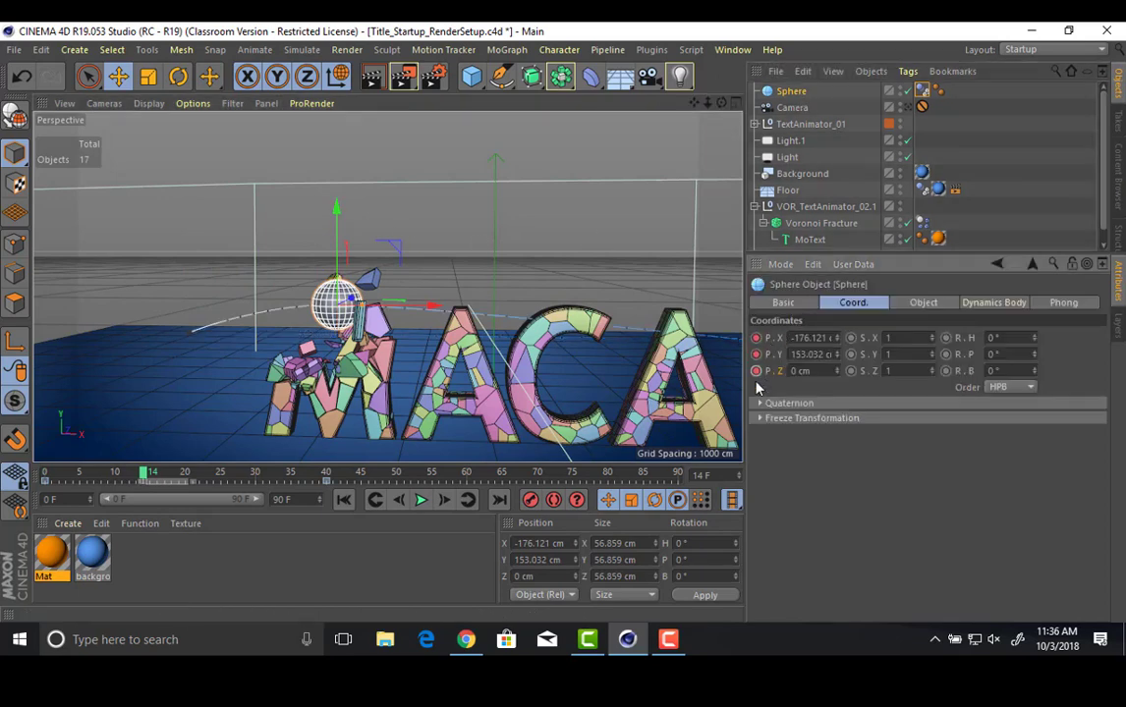
Play the simulation with the arched sphere path, watch the title shatter from a closer view, and return to frame 0.
click(344, 500)
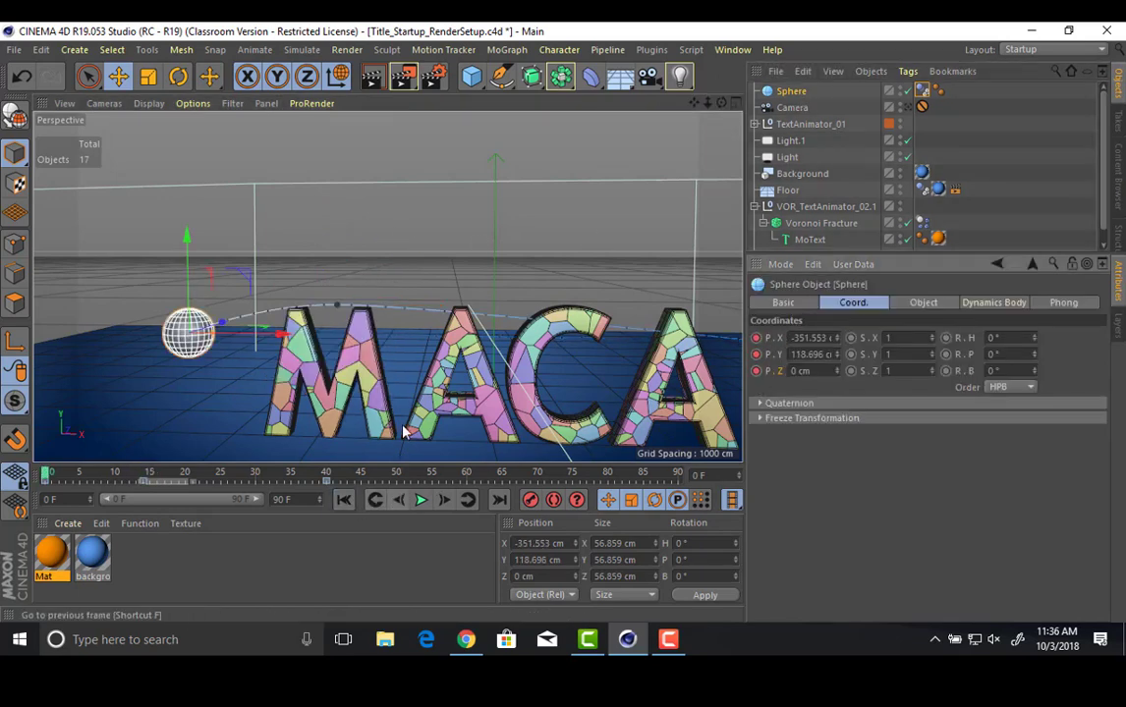
click(420, 500)
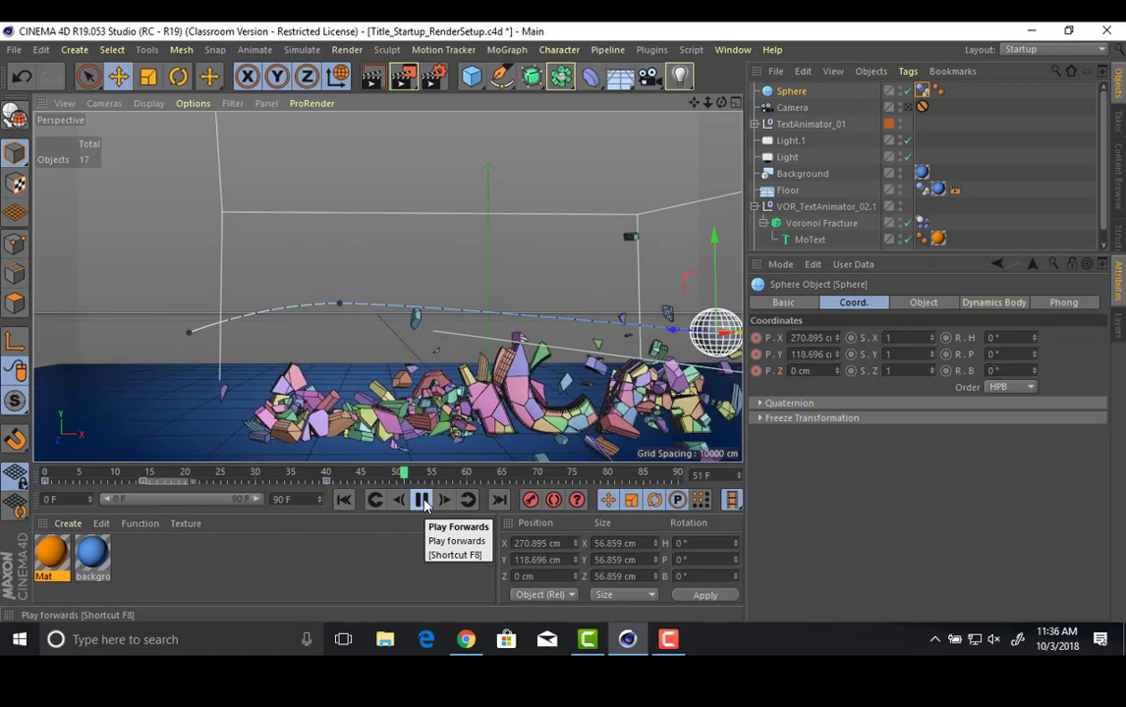
alt+middle_drag(423, 371, 285, 358)
alt+right_drag(438, 365, 548, 400)
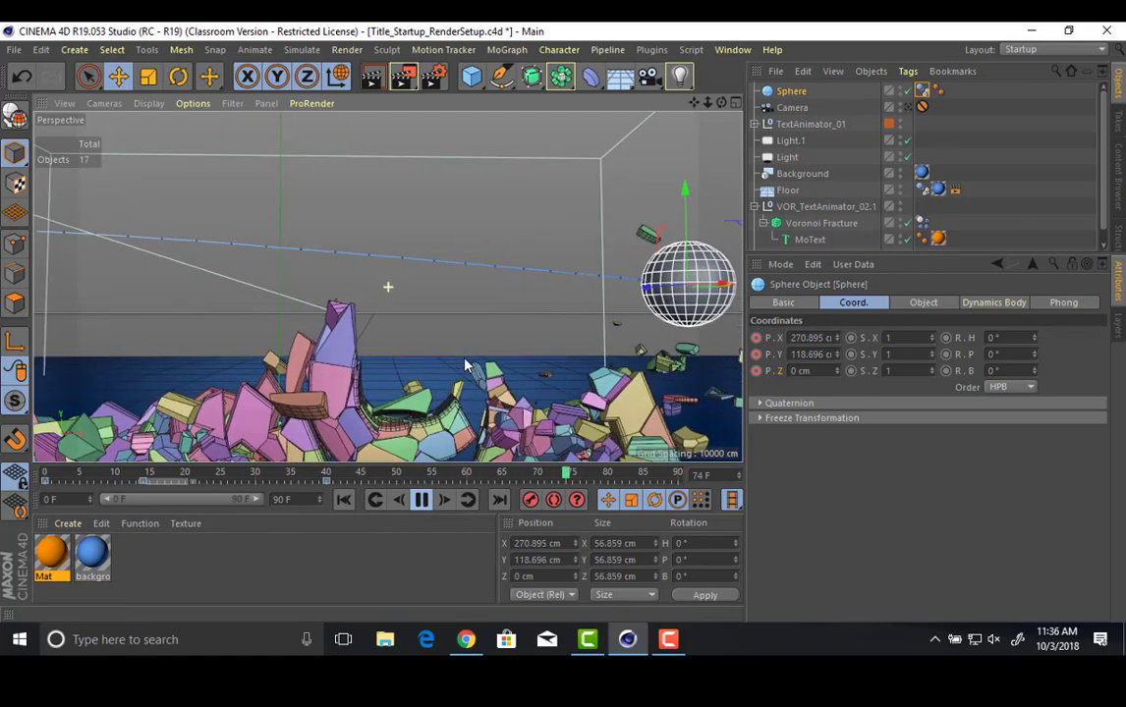
alt+drag(464, 365, 378, 391)
click(420, 501)
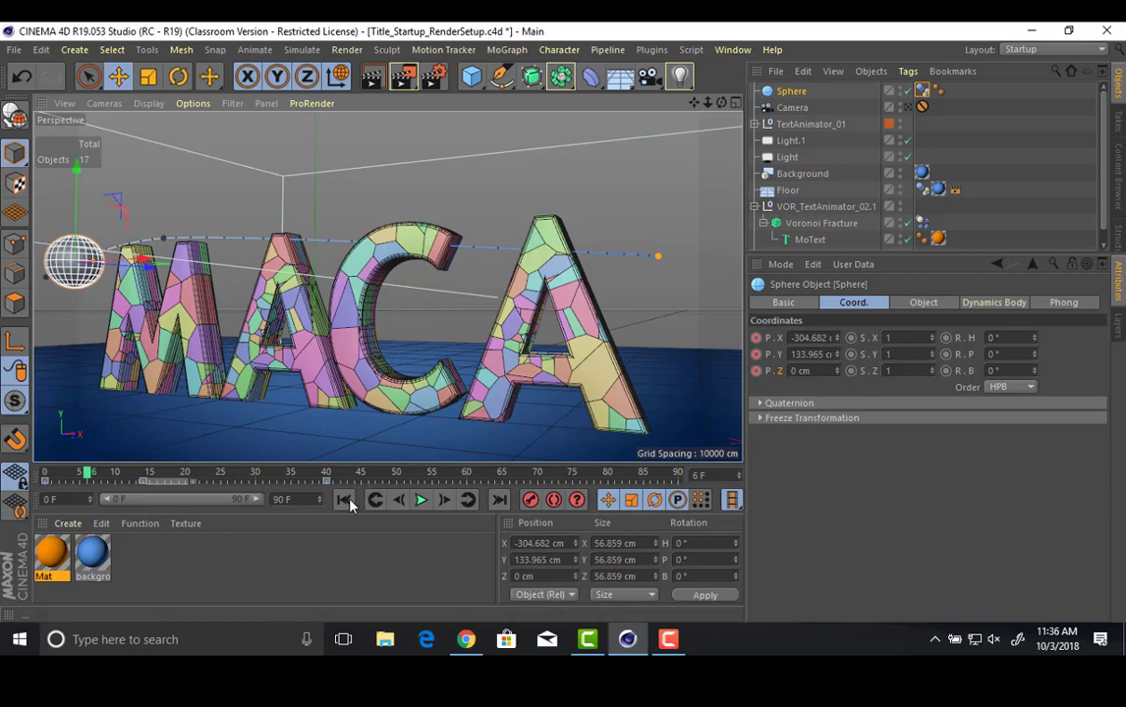
click(420, 501)
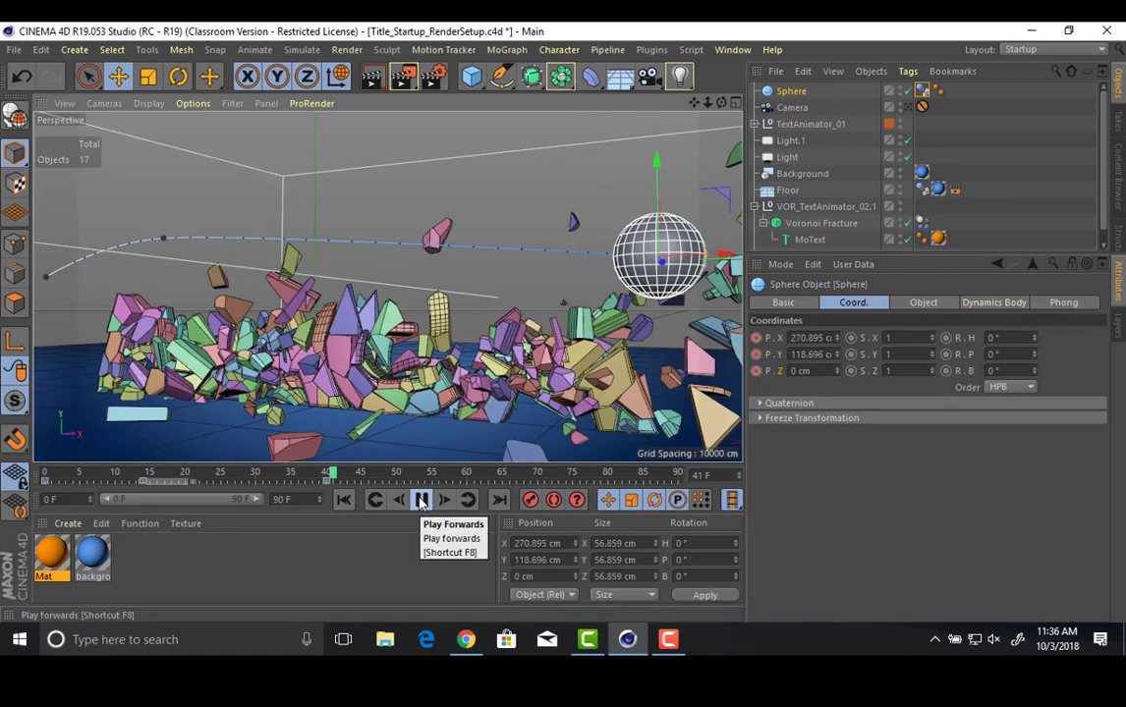
click(421, 501)
click(344, 500)
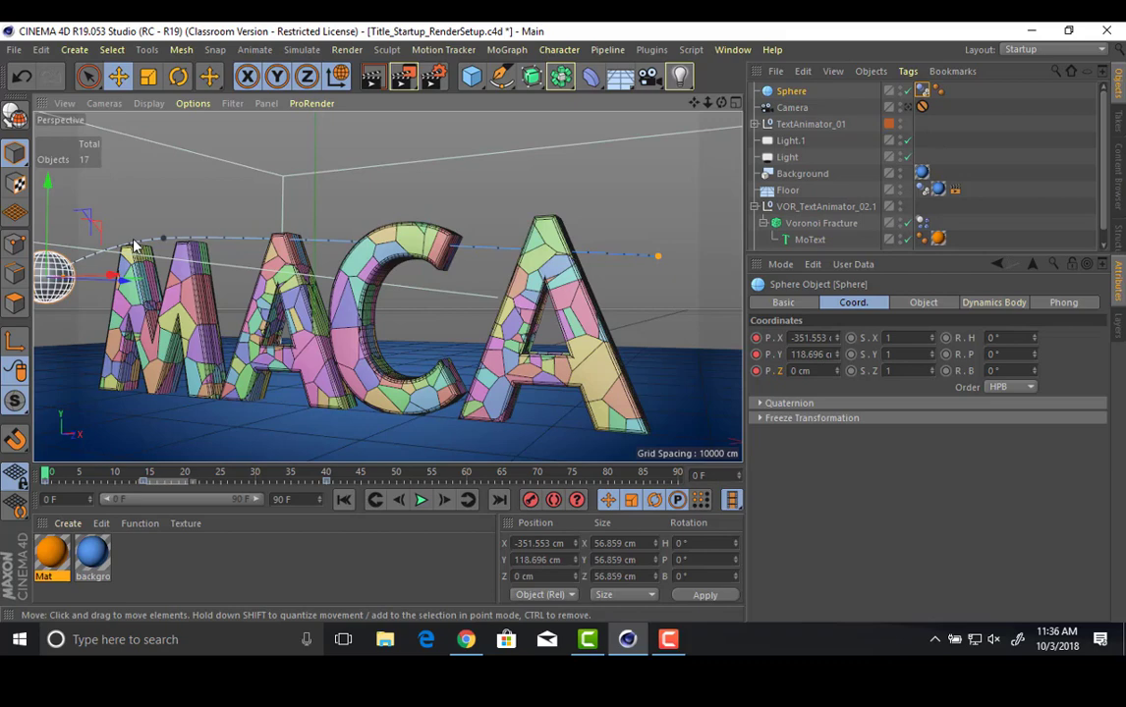
At frame 29, raise the sphere above the gap between the C and last A to about Y 190 cm and keyframe its position.
click(247, 477)
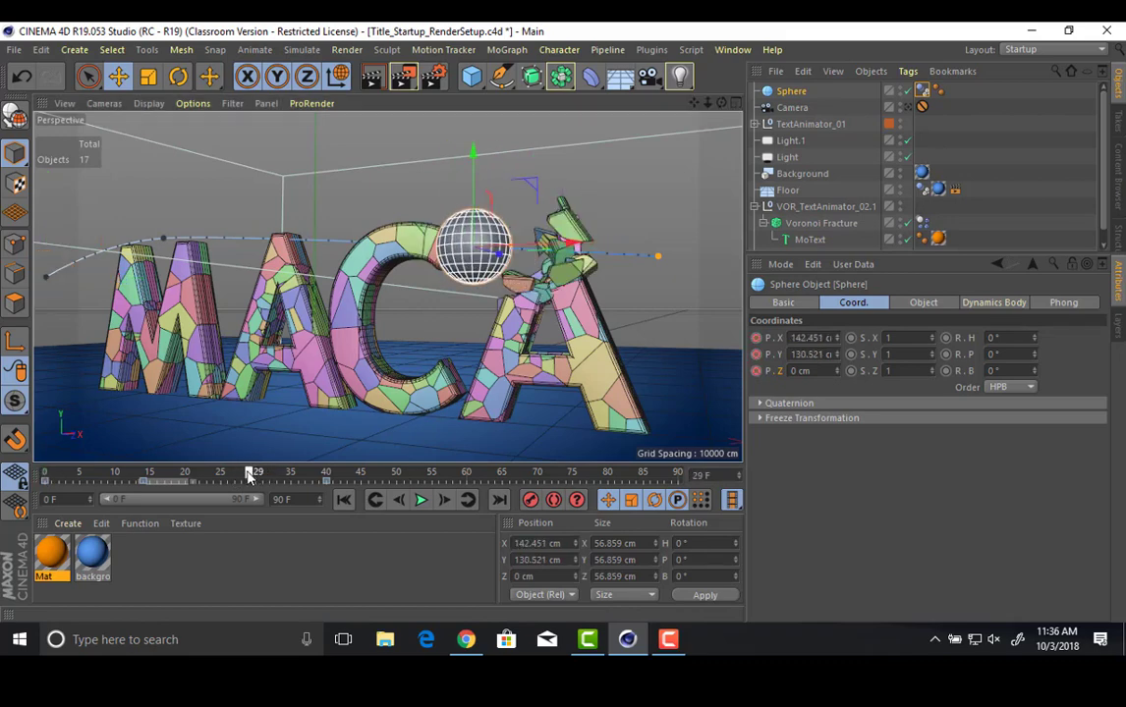
scroll(460, 246, up, 3)
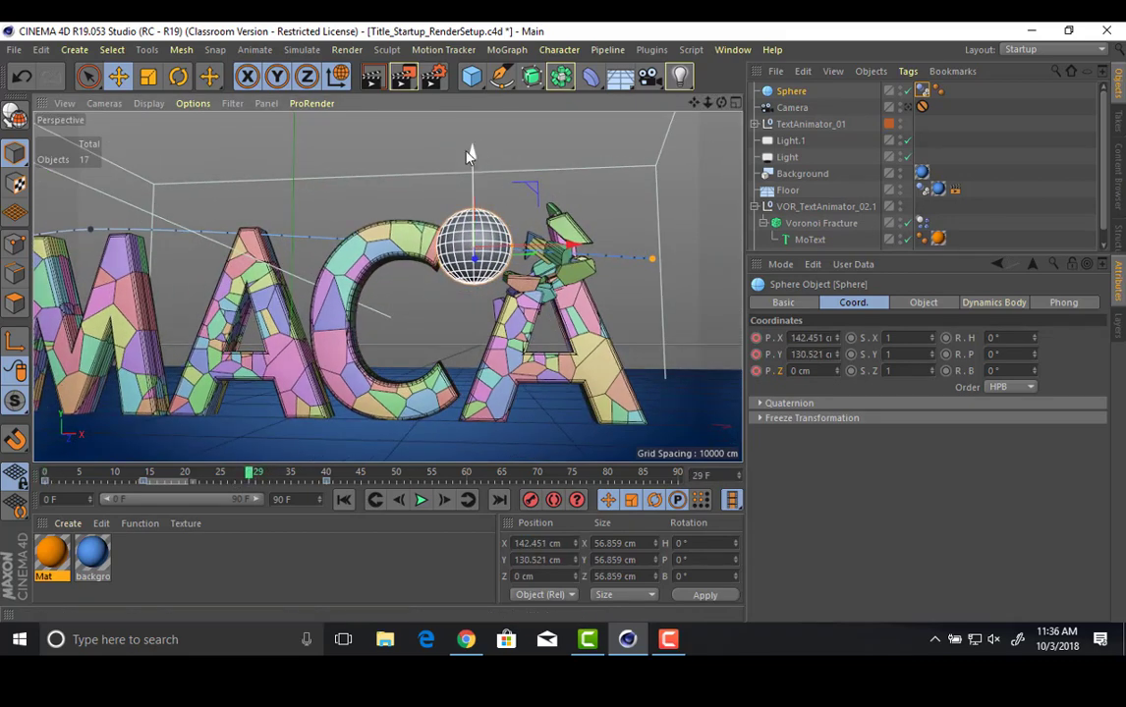
drag(460, 246, 464, 169)
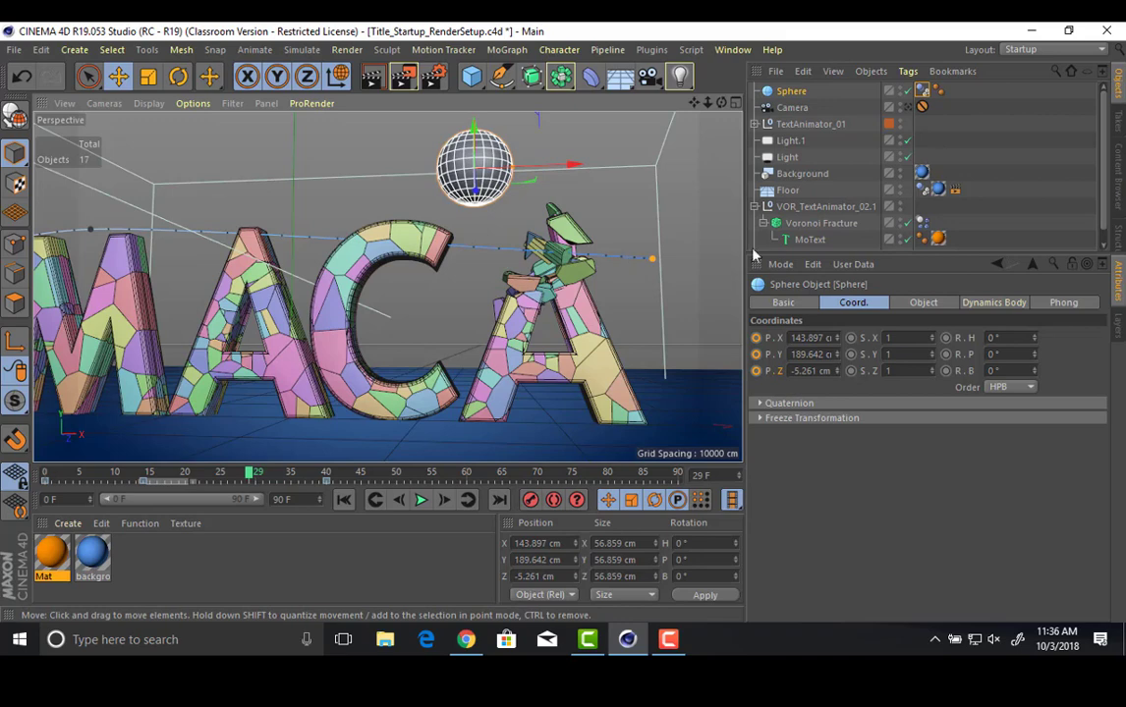
scroll(338, 298, down, 5)
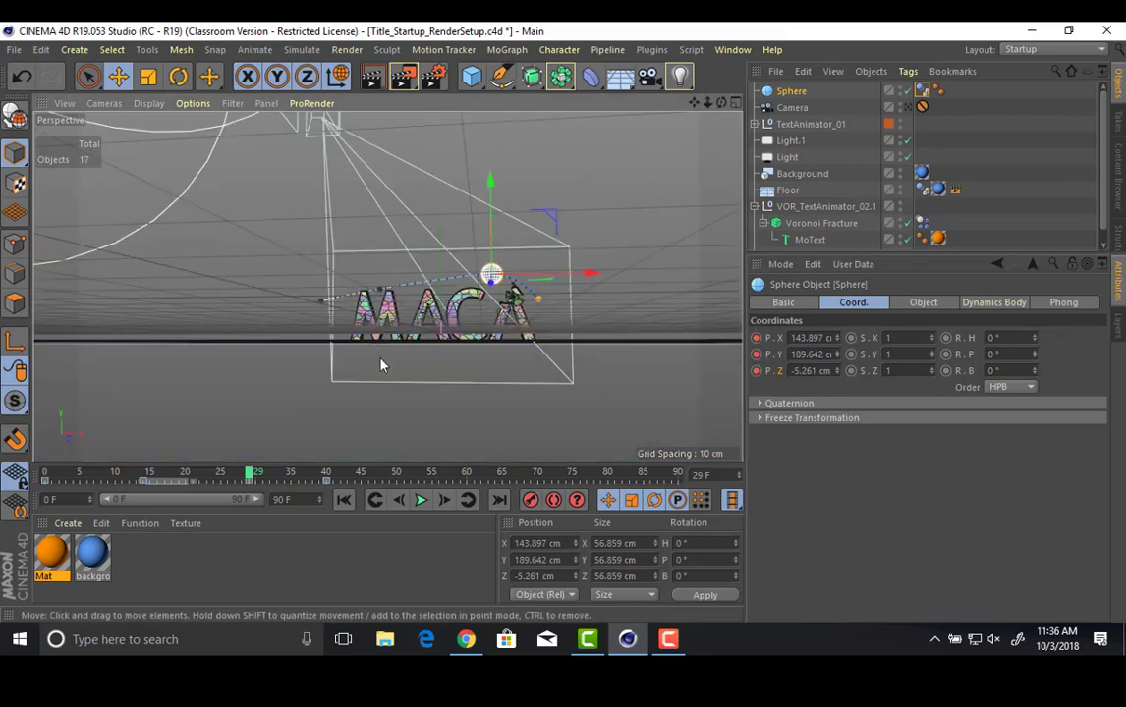
scroll(418, 372, up, 6)
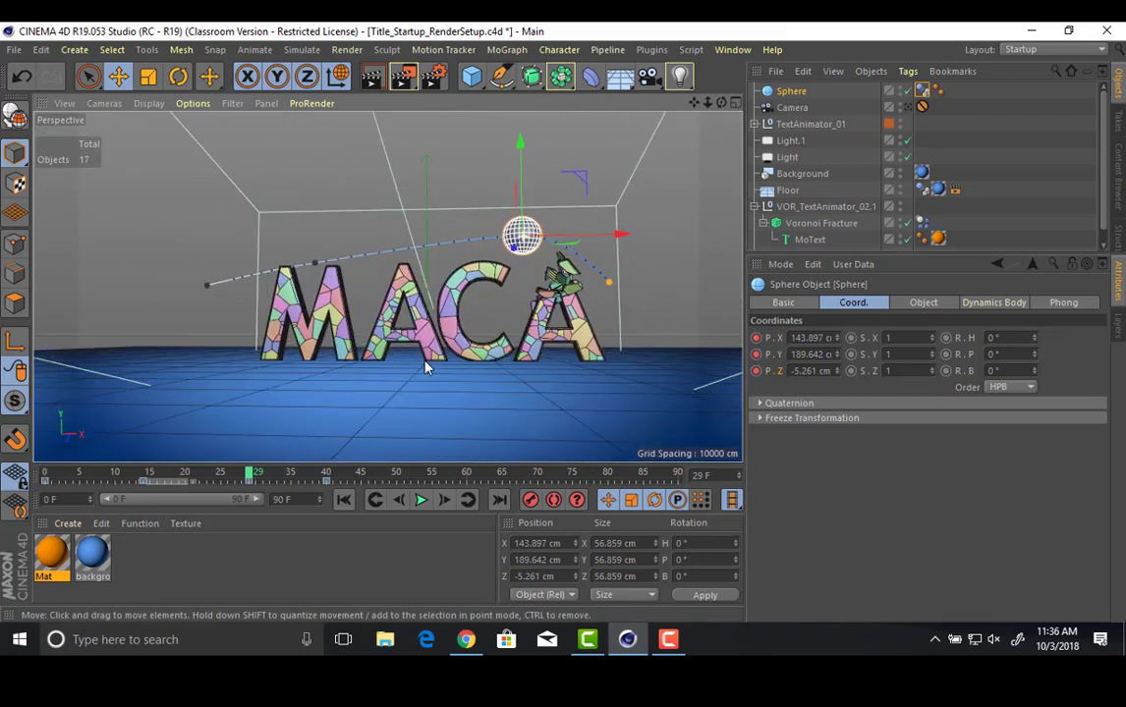
Play the simulation with the higher path, examine the breaking C and last A up close, and return to frame 0.
click(421, 500)
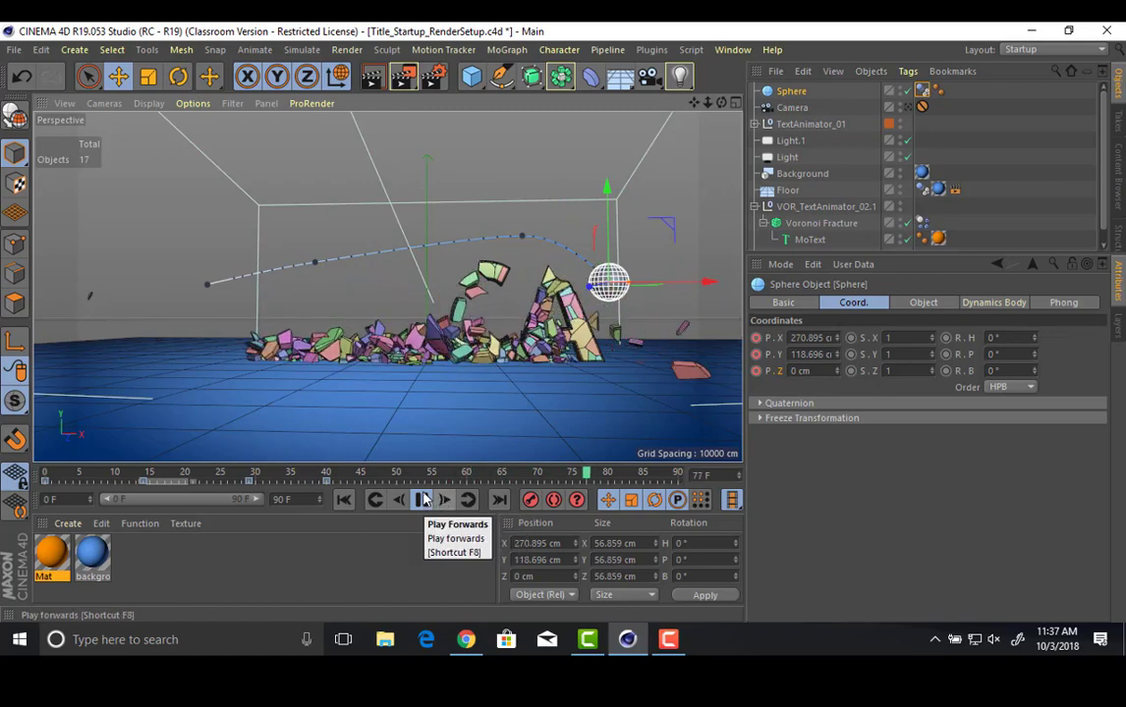
click(423, 499)
alt+drag(498, 336, 472, 355)
alt+right_drag(471, 355, 498, 344)
alt+middle_drag(498, 344, 434, 356)
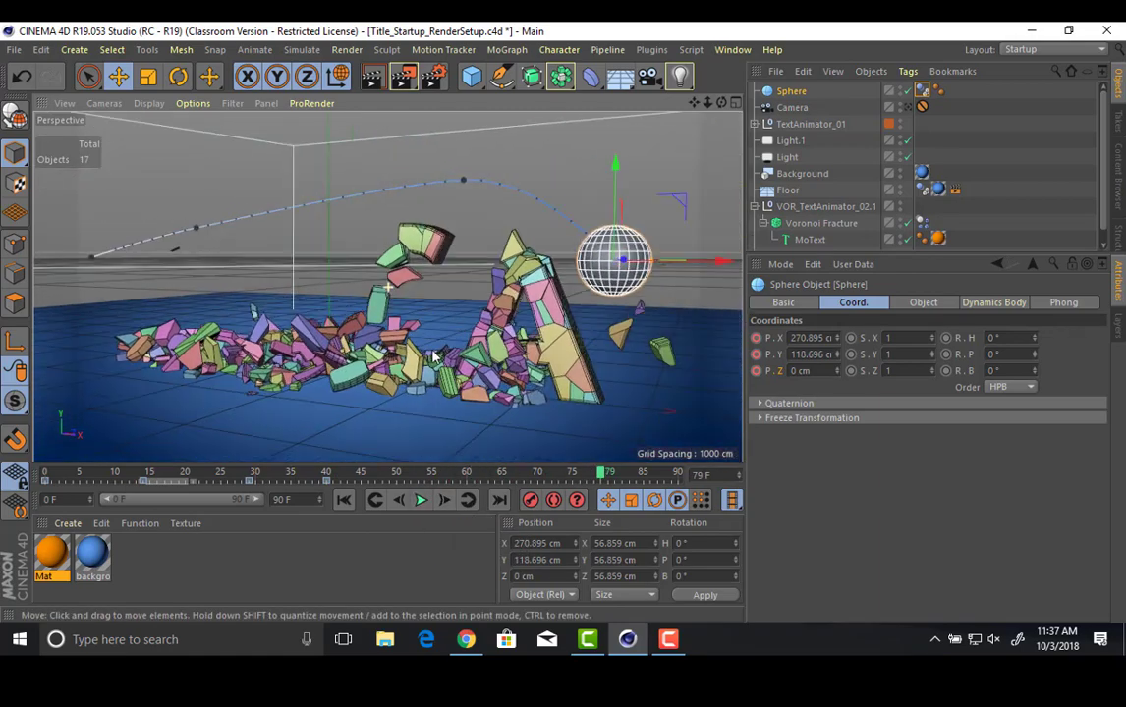
alt+drag(435, 356, 401, 278)
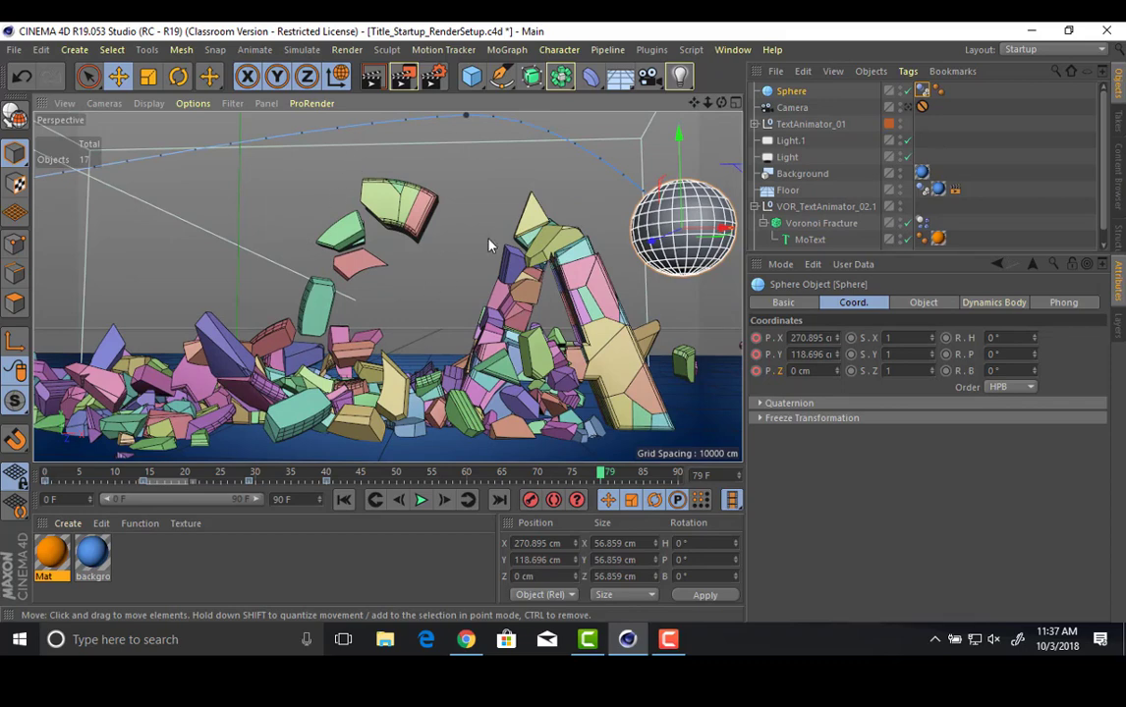
click(421, 500)
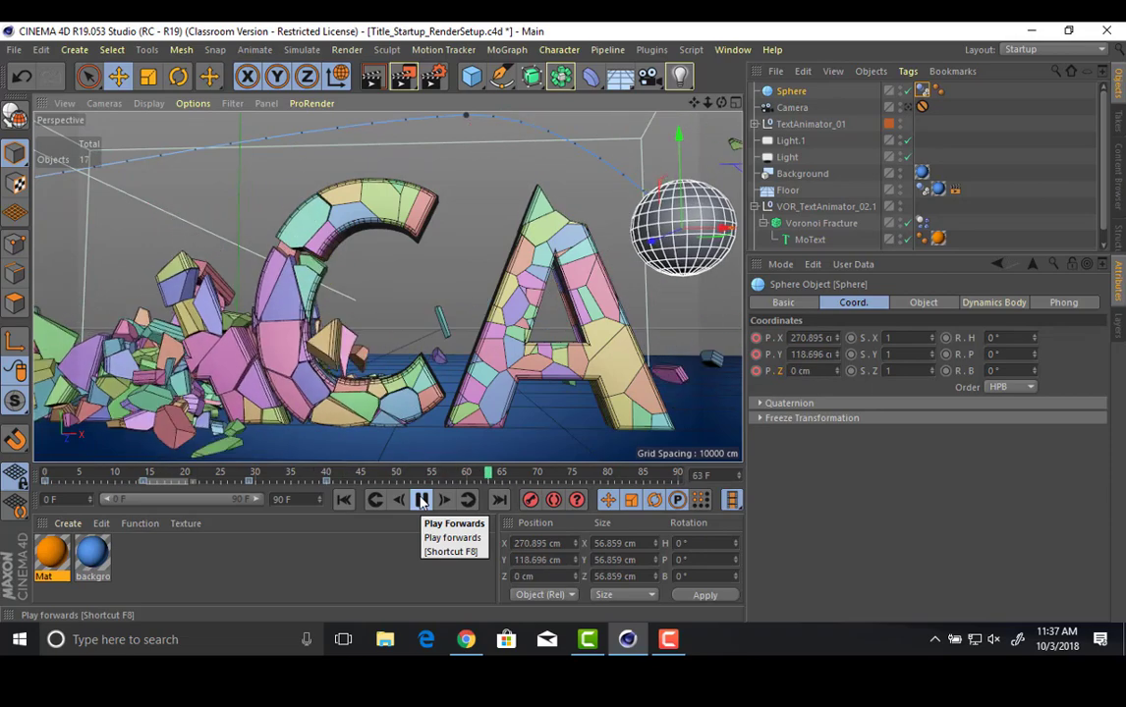
click(421, 501)
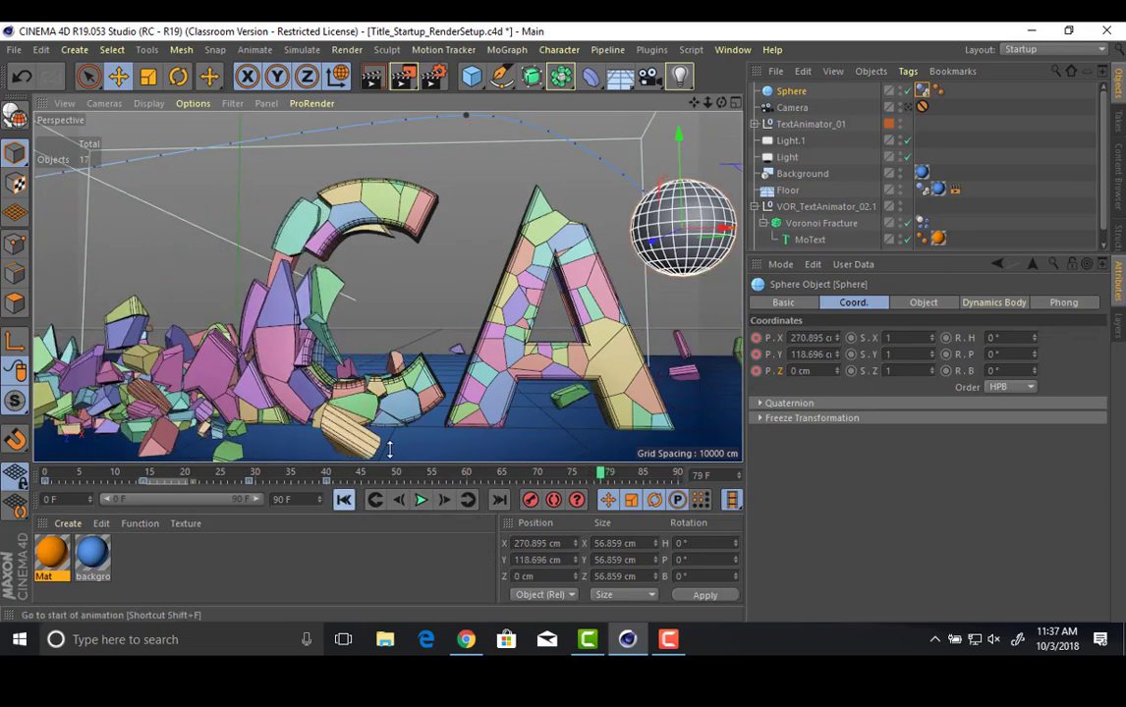
click(344, 501)
Lower the frame 29 key on the sphere's motion path slightly and play the simulation again.
scroll(474, 311, down, 5)
drag(483, 213, 485, 238)
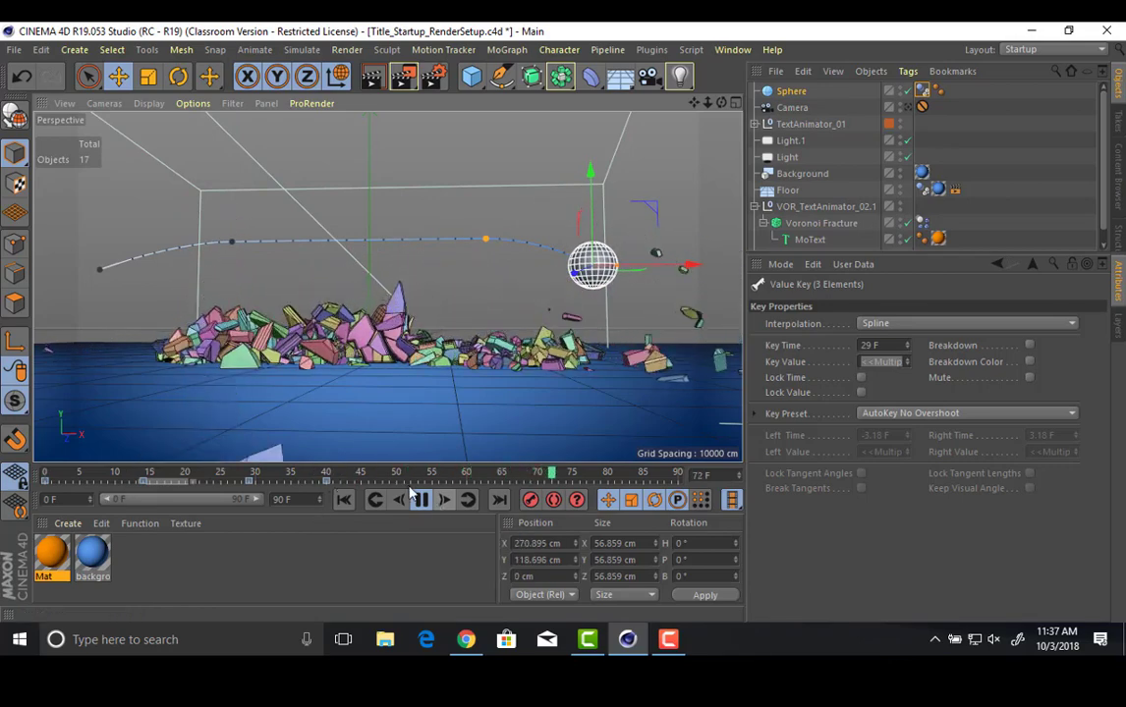
click(423, 501)
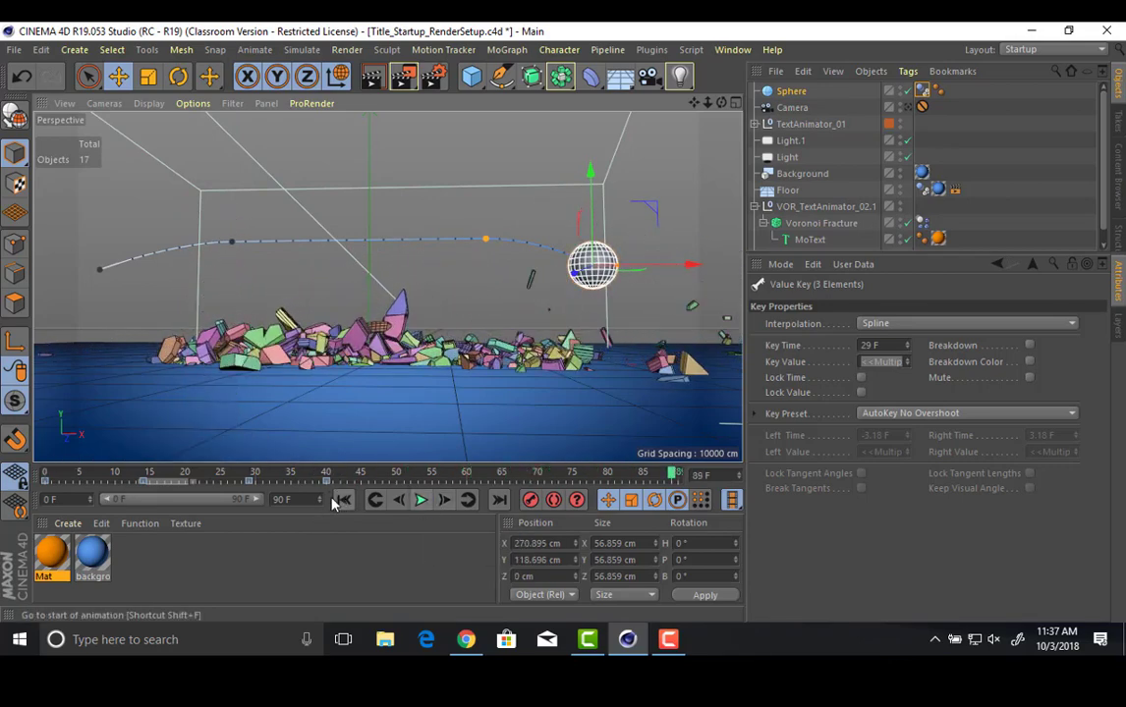
Return to frame 0 and delete the sphere's position animation tracks.
key(shift+f)
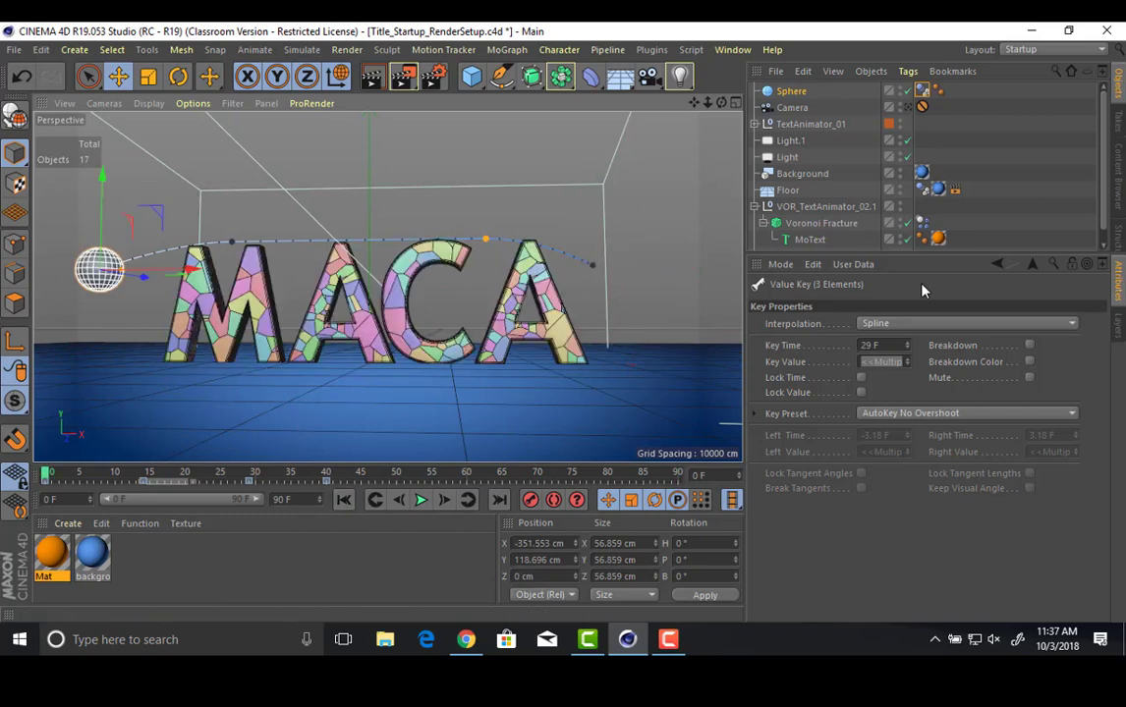
click(786, 91)
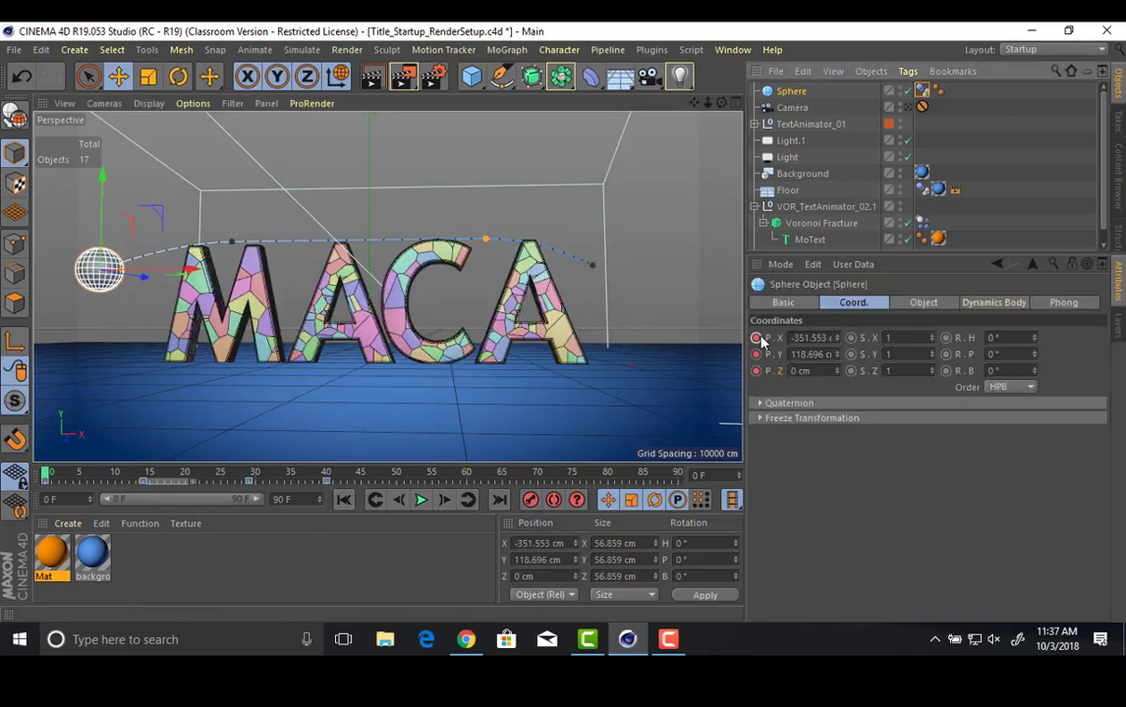
right_click(759, 342)
mouse_move(801, 330)
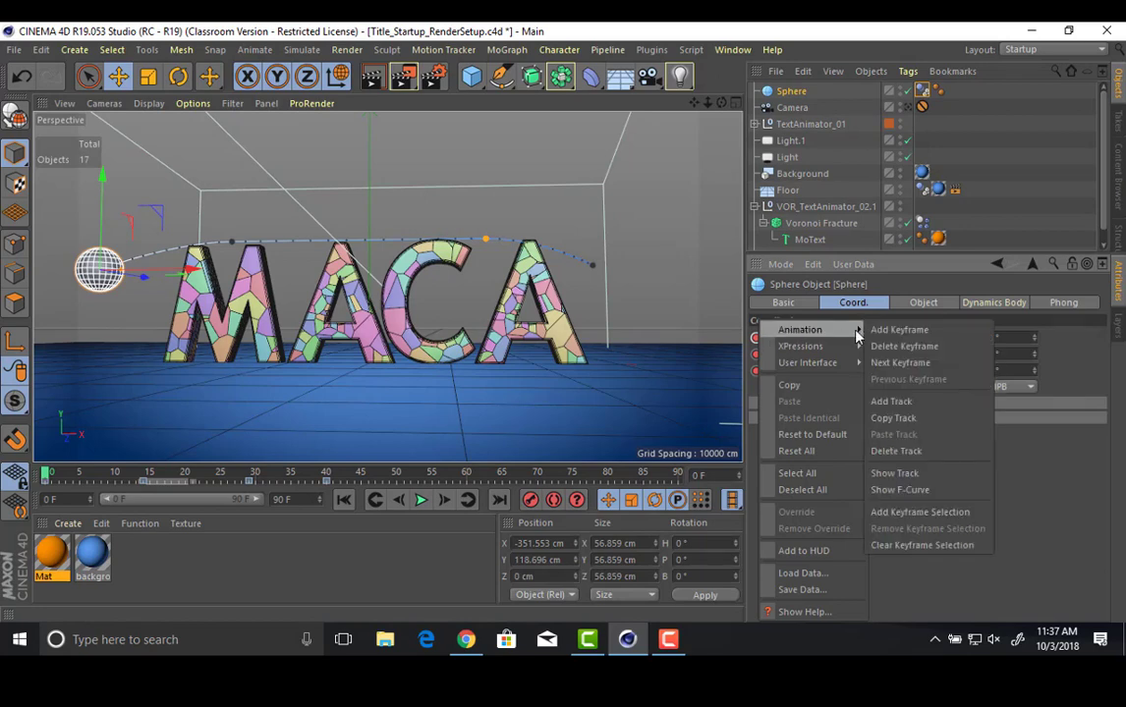
click(894, 451)
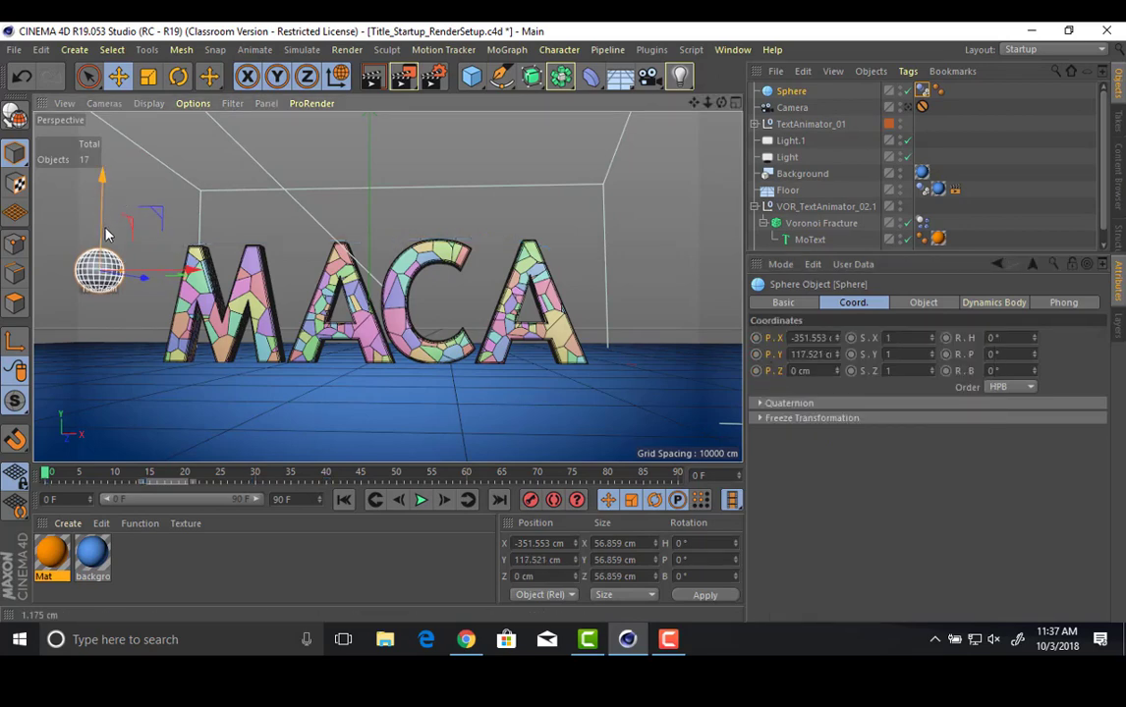
Keyframe a straight path for the sphere, lowered to about Y 54 cm at frame 0 and moved past the last A to about X 297 cm at frame 39.
drag(109, 187, 106, 239)
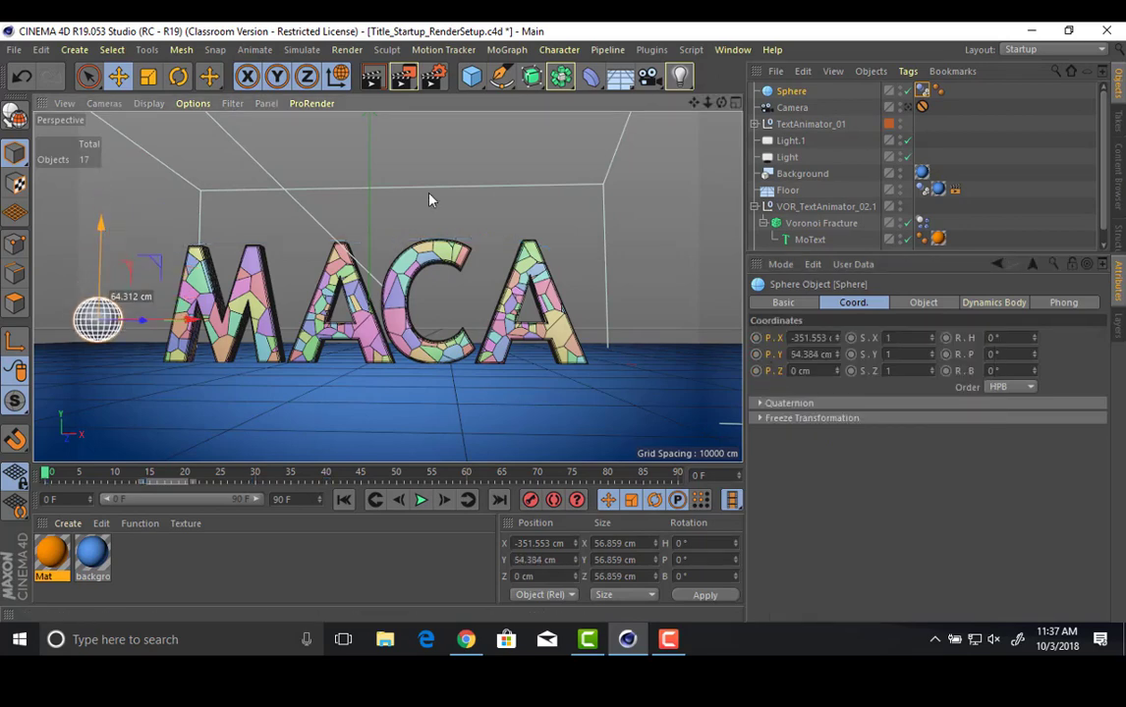
ctrl+click(756, 339)
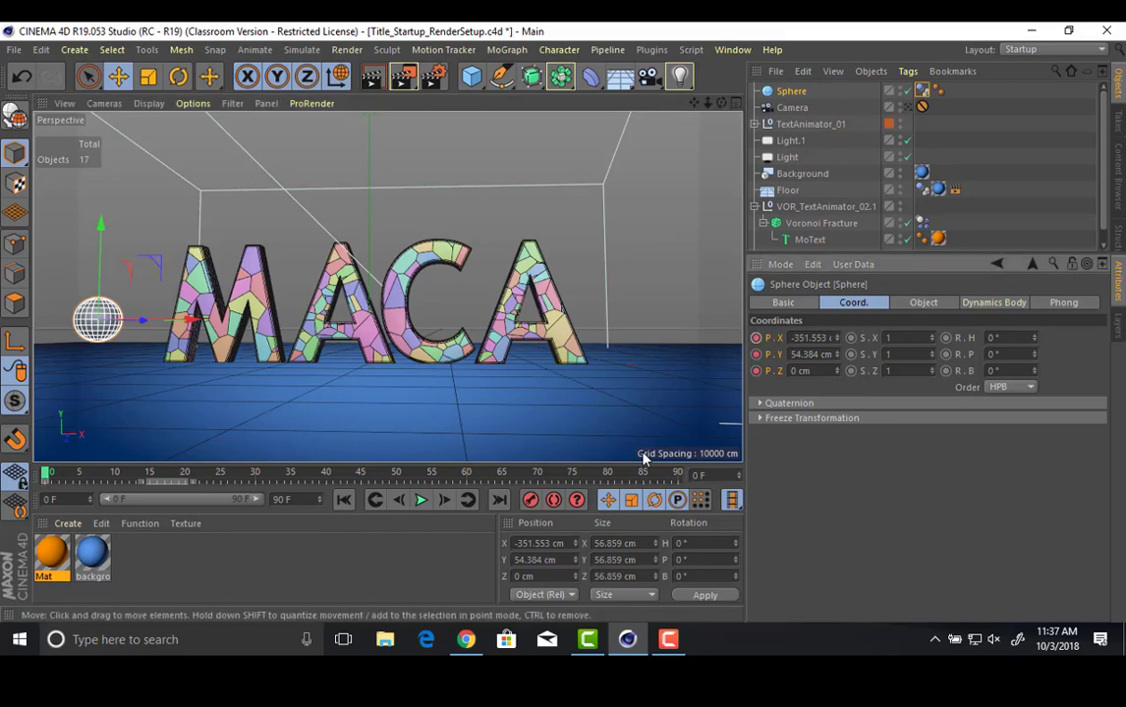
click(321, 479)
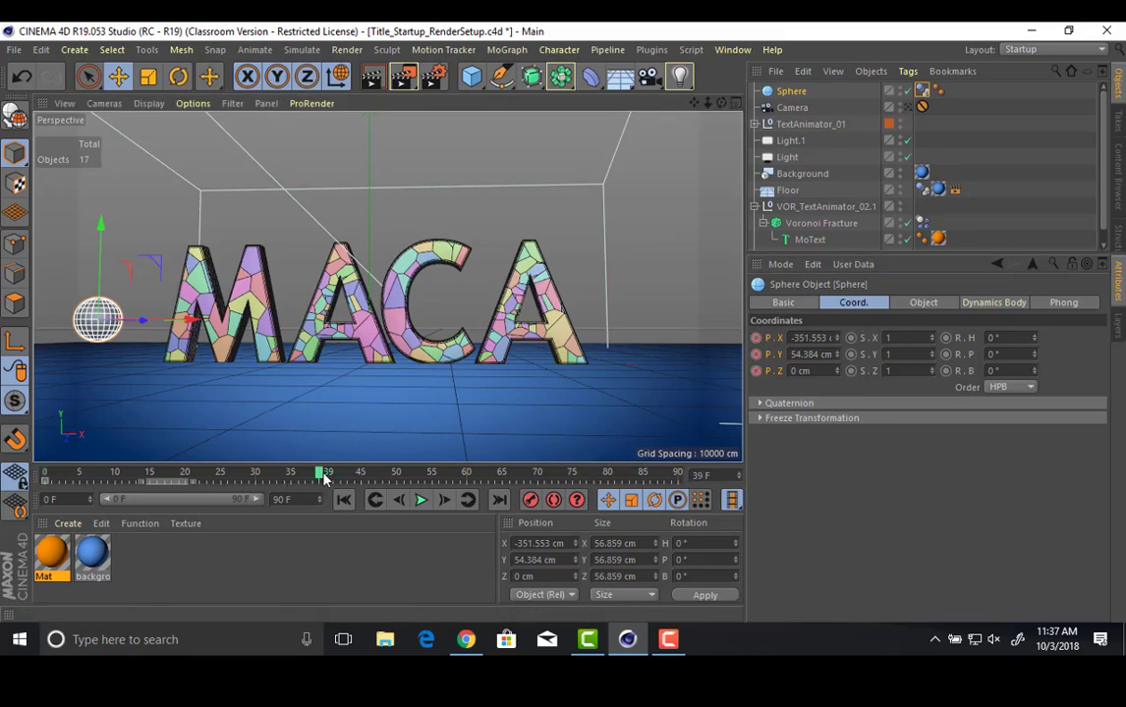
drag(189, 321, 728, 333)
ctrl+click(757, 339)
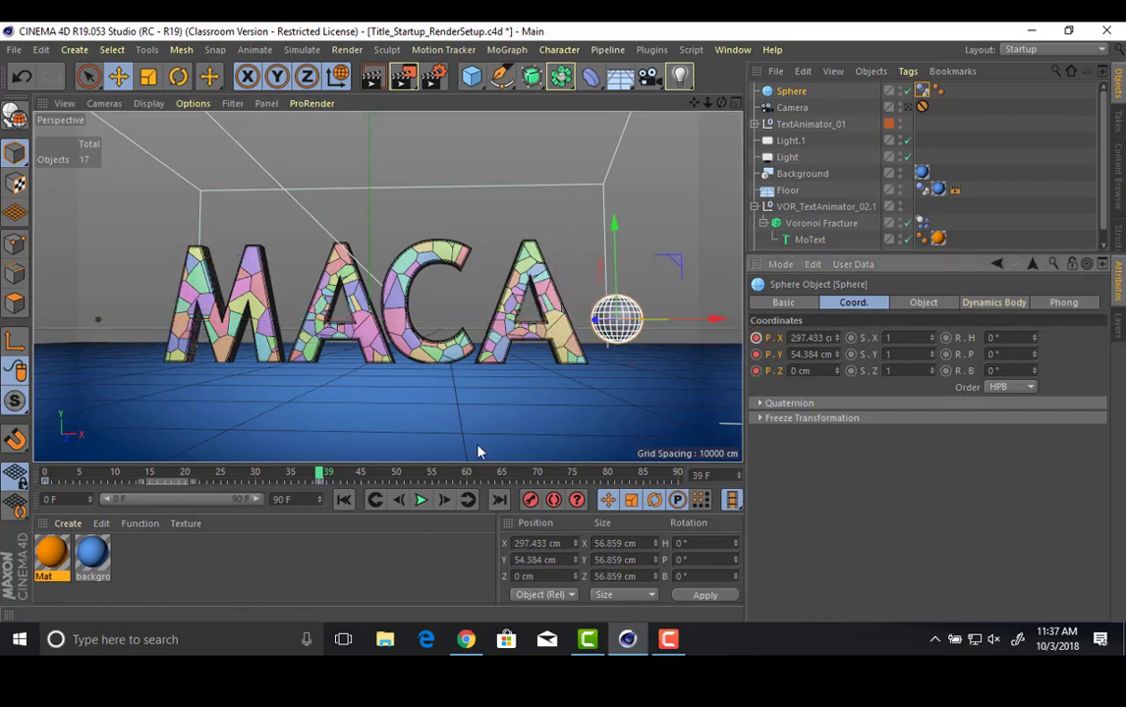
Play the simulation from the start with the sphere's low straight path and return to frame 0.
click(344, 499)
click(420, 500)
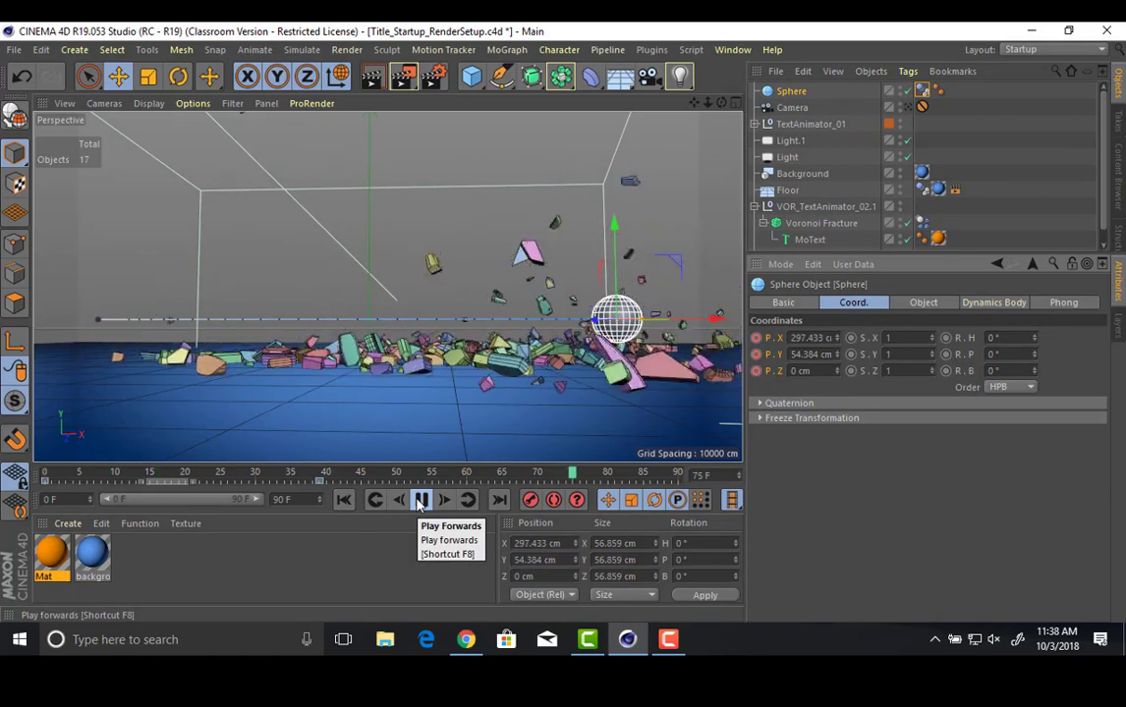
click(420, 500)
click(346, 500)
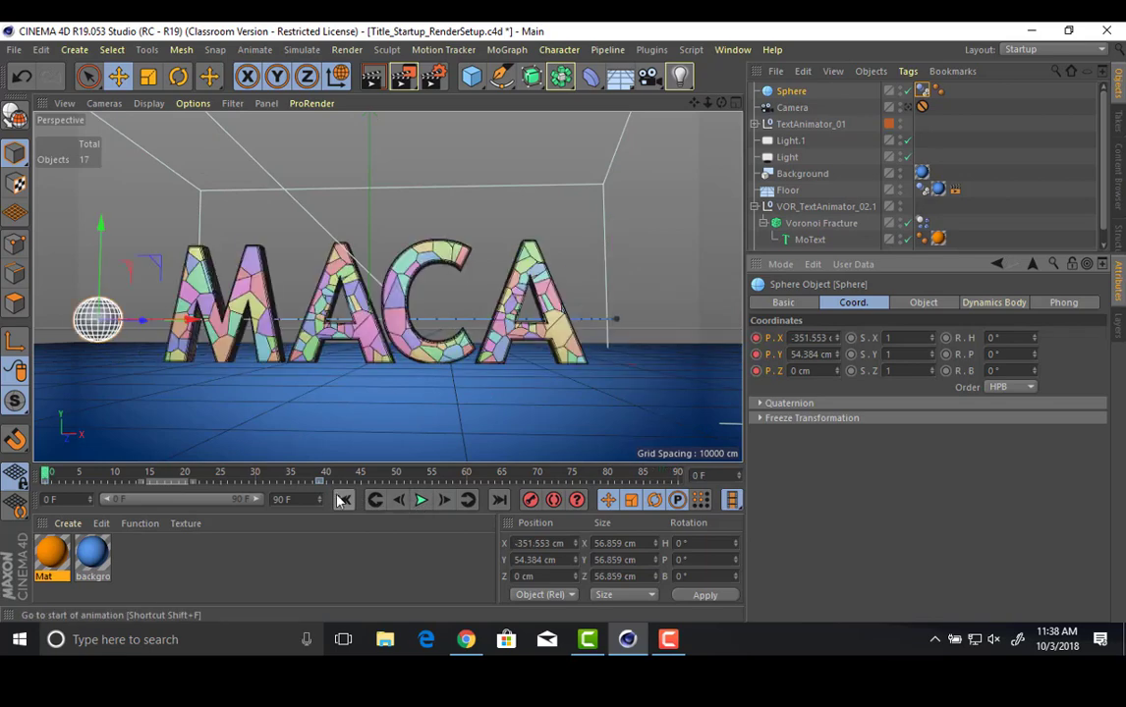
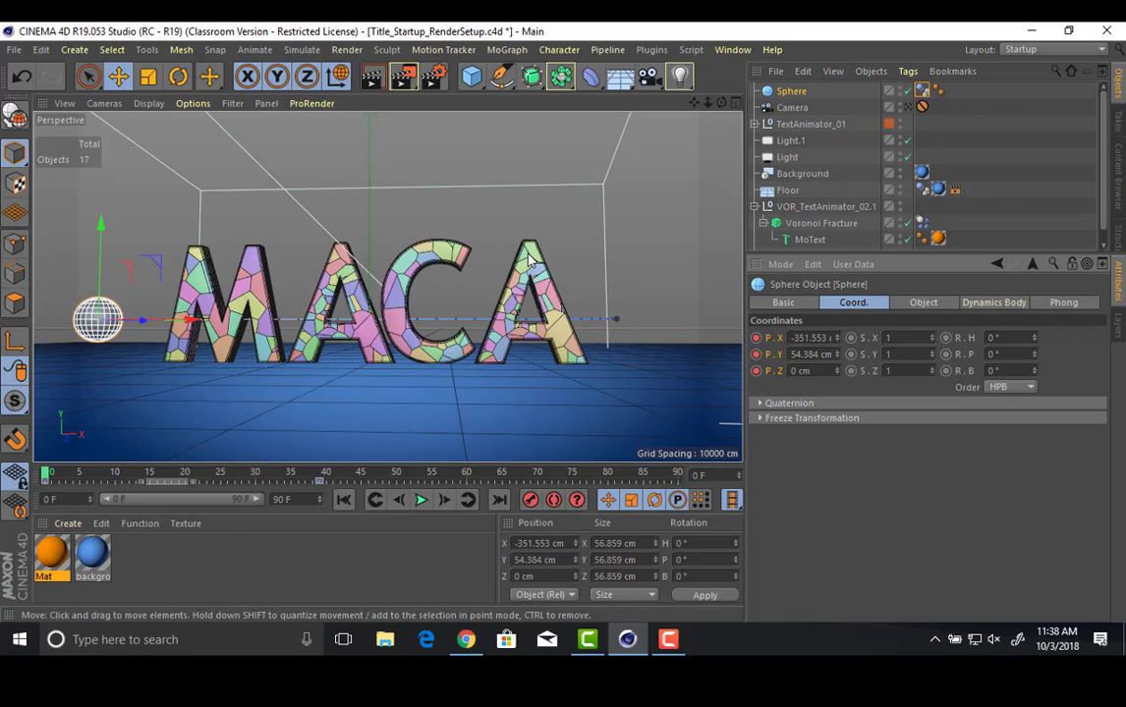
Set the Point Amount of the Voronoi Fracture's shader point generator to 30.
click(831, 224)
click(993, 302)
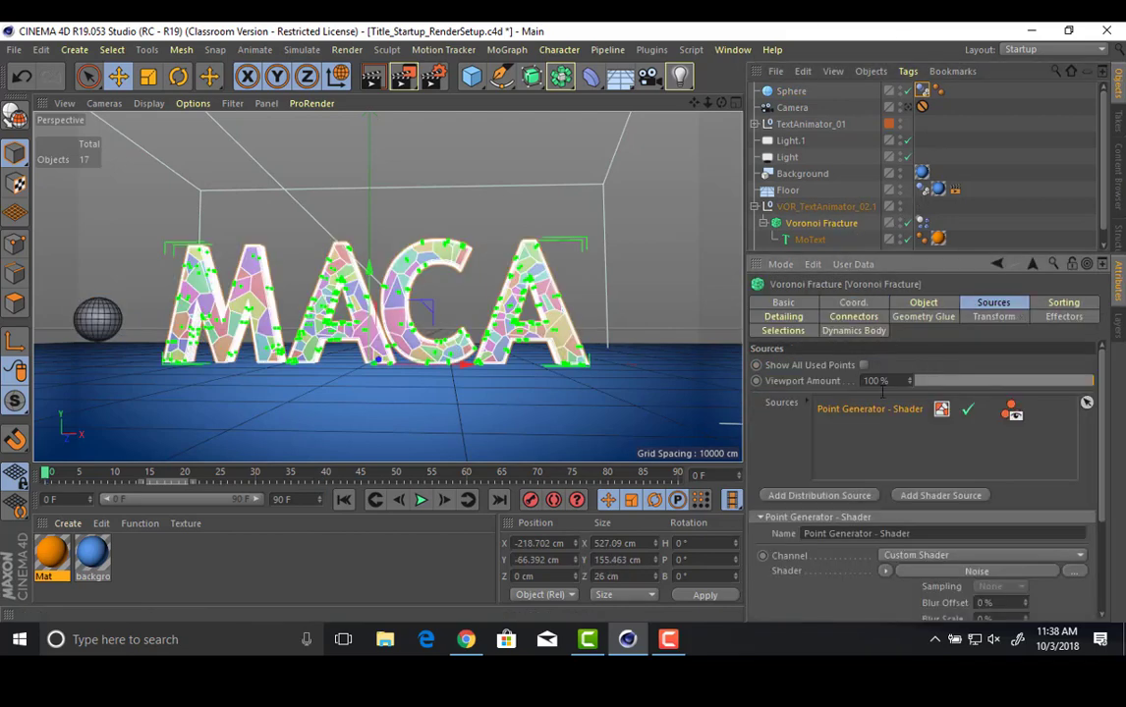
scroll(831, 558, down, 3)
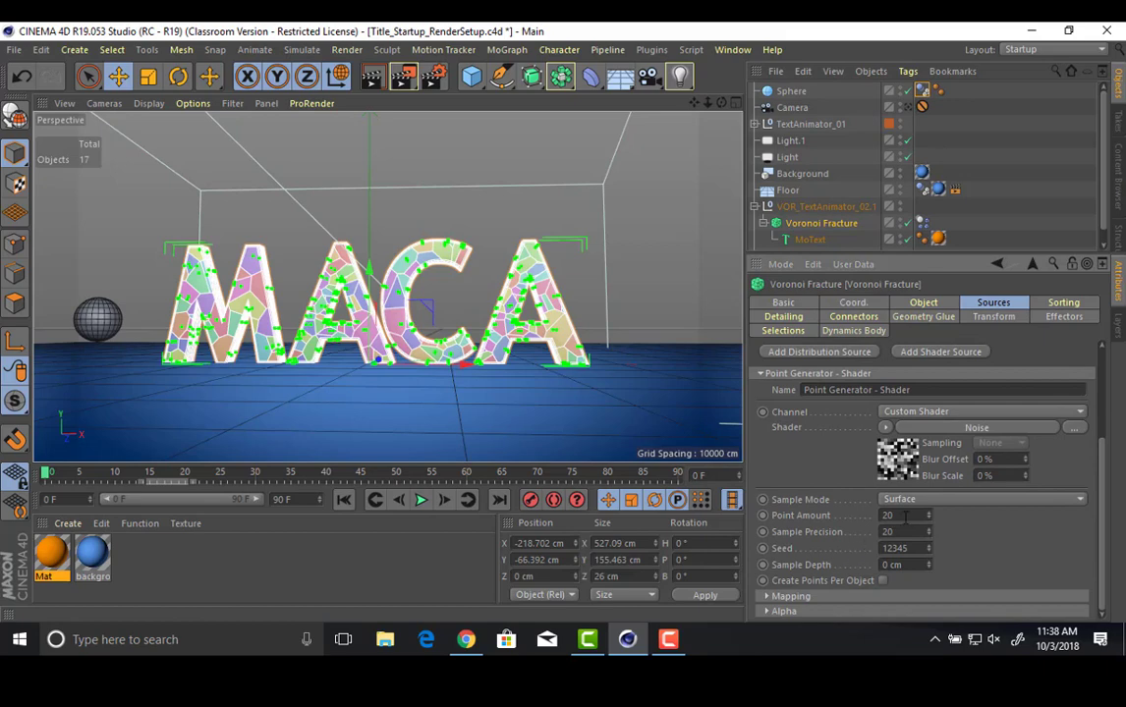
text(30)
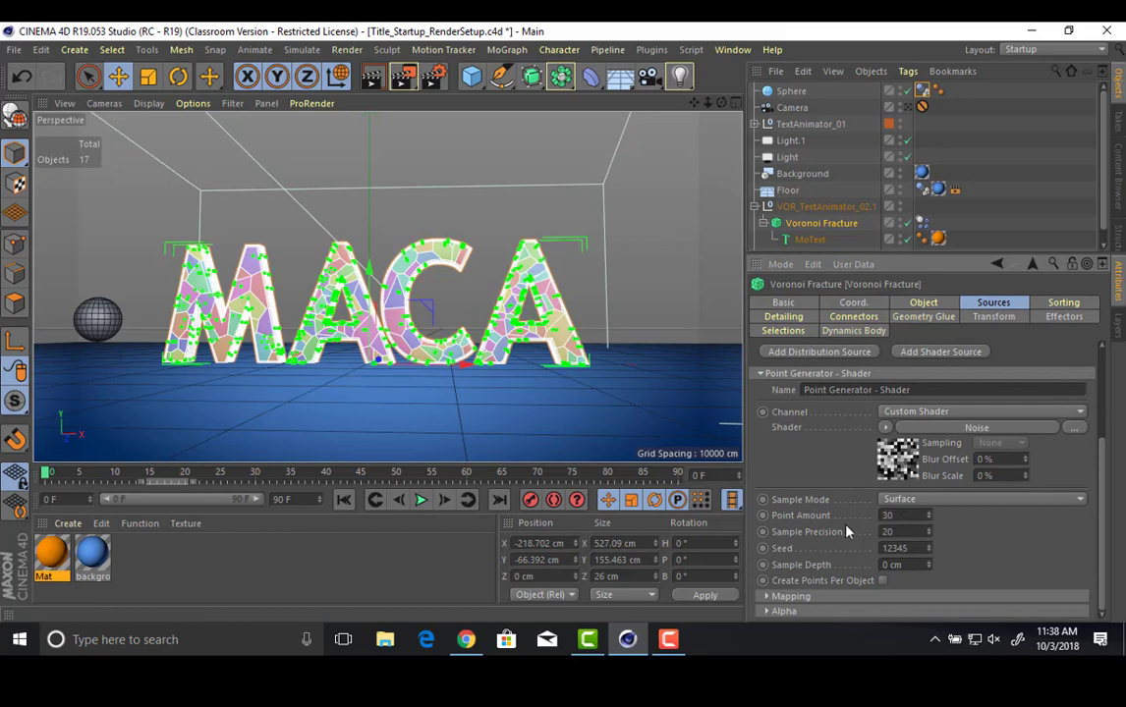
key(Return)
Play the simulation with the 30-point fracture, watch the finer pieces scatter, and return to frame 0.
click(424, 501)
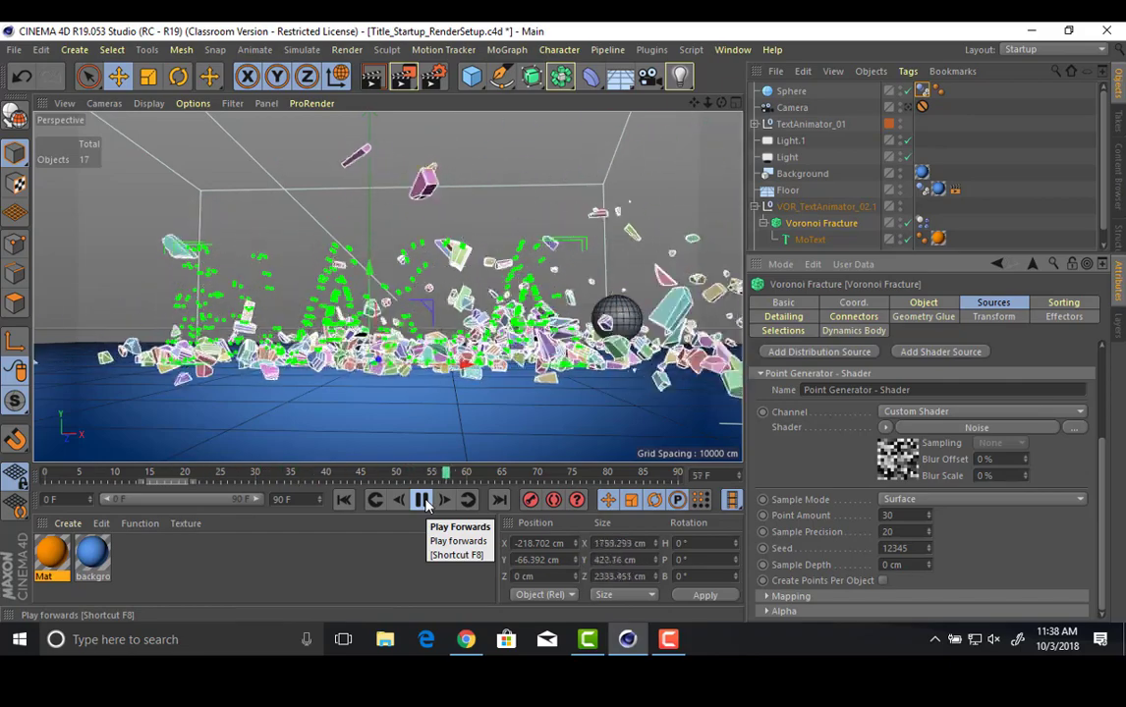
click(423, 501)
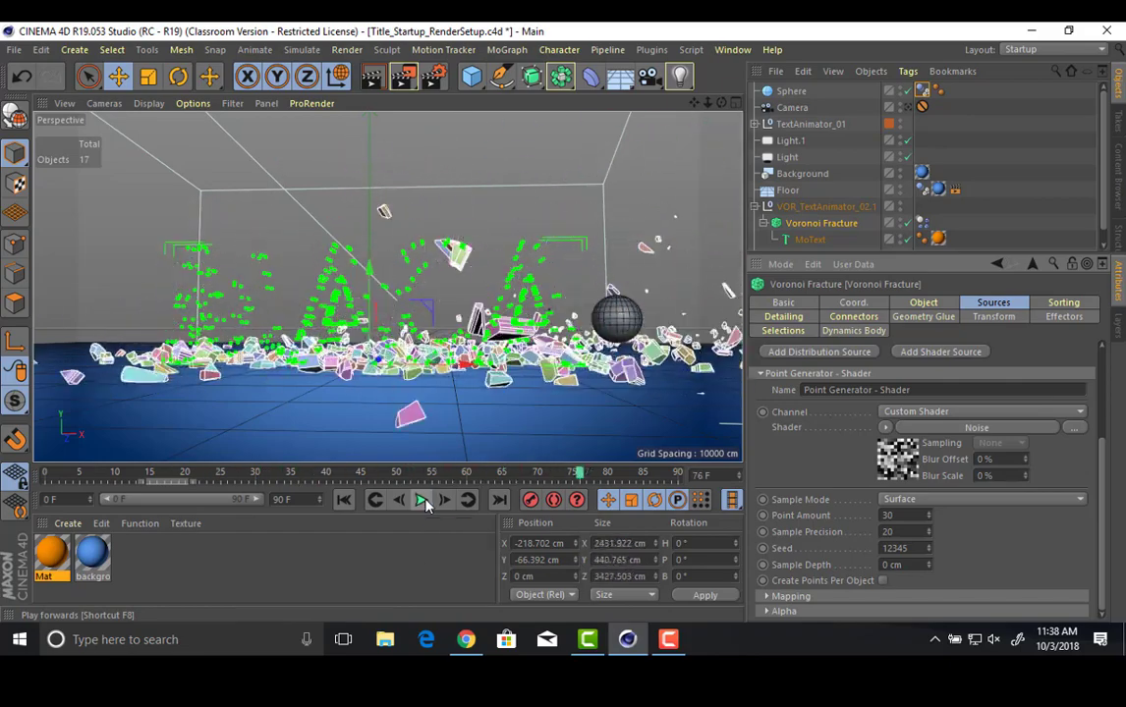
click(344, 500)
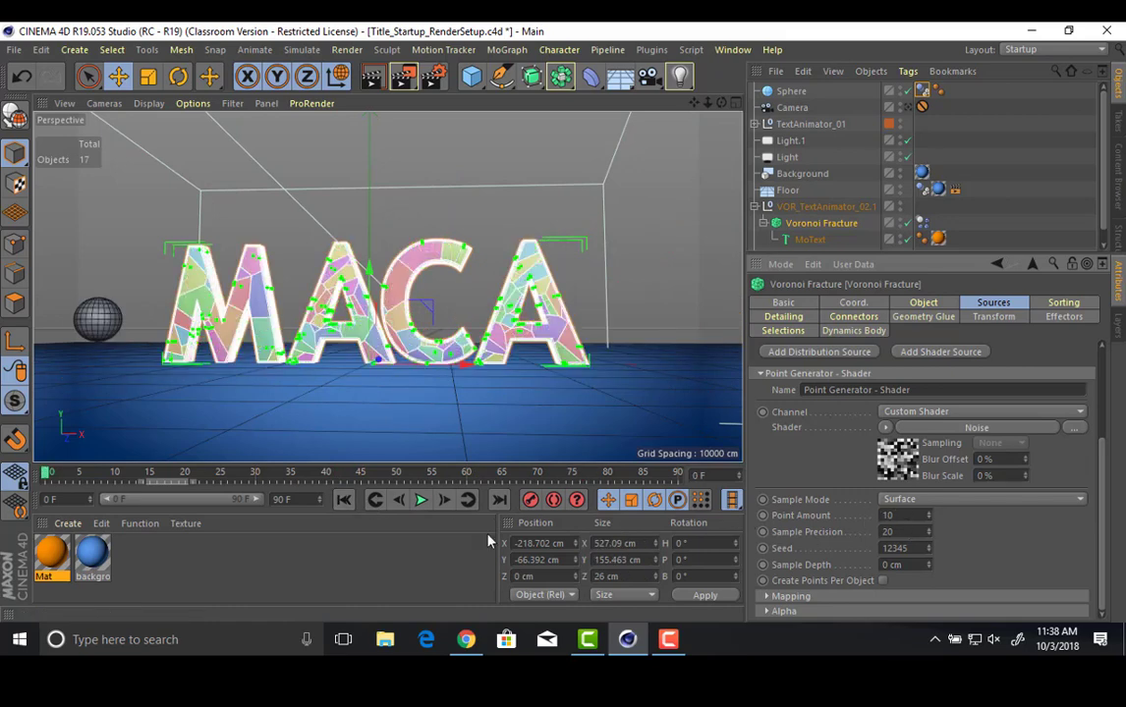
Set the shader point generator's Point Amount to 10, play the simulation, and return to frame 0.
click(420, 501)
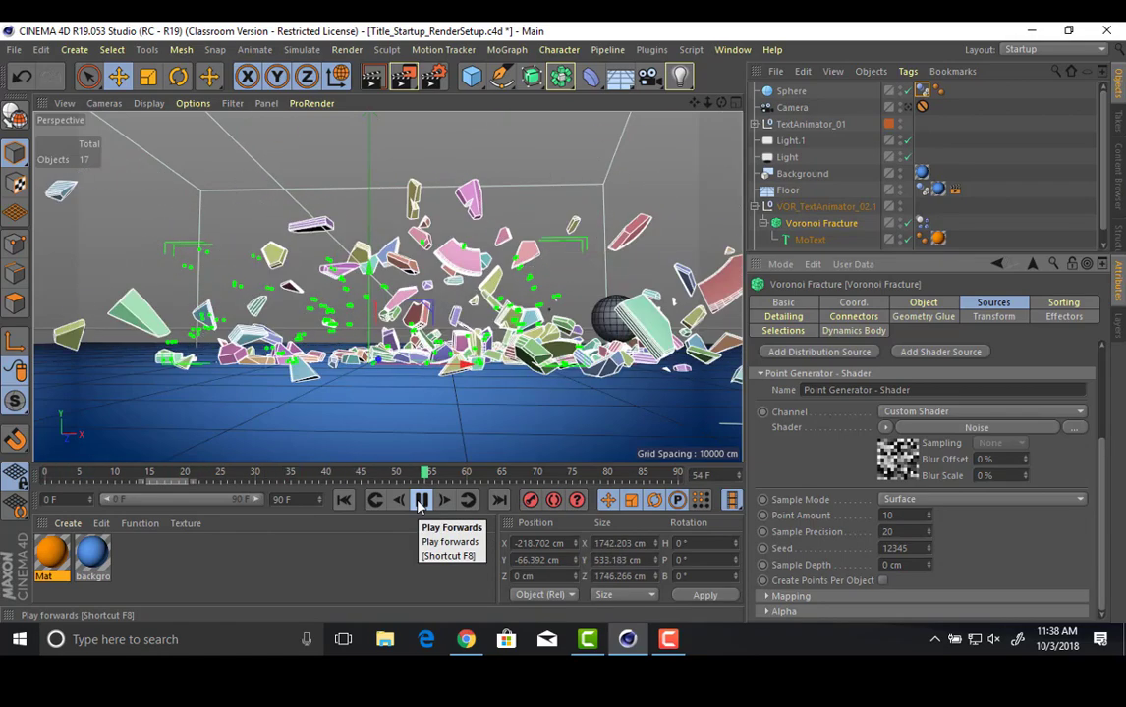
click(421, 501)
click(344, 500)
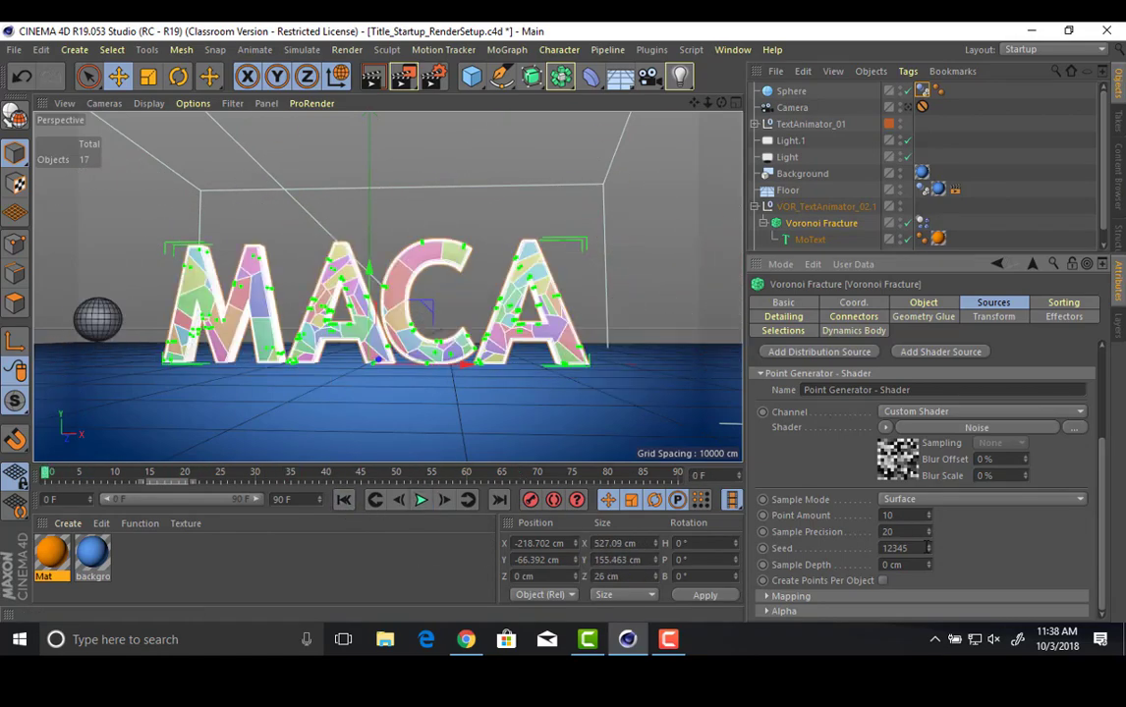
Set the shader point generator's Seed to 12348, play the simulation with the new fracture pattern, and return to frame 0.
click(928, 547)
click(929, 546)
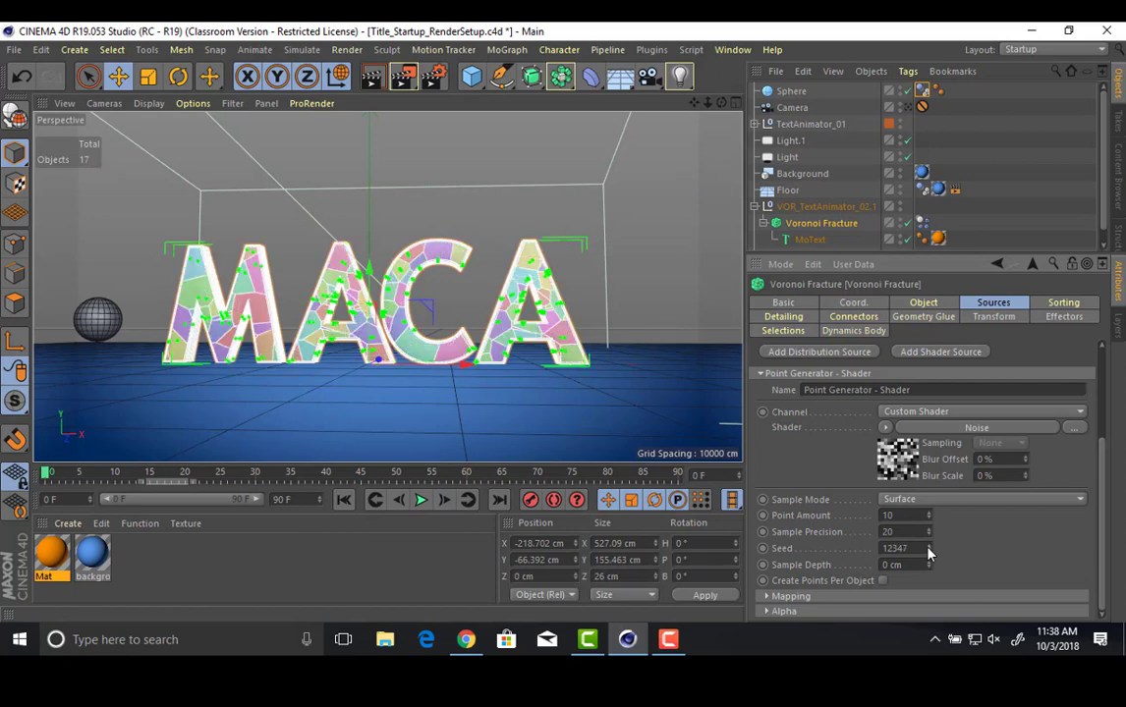
click(420, 501)
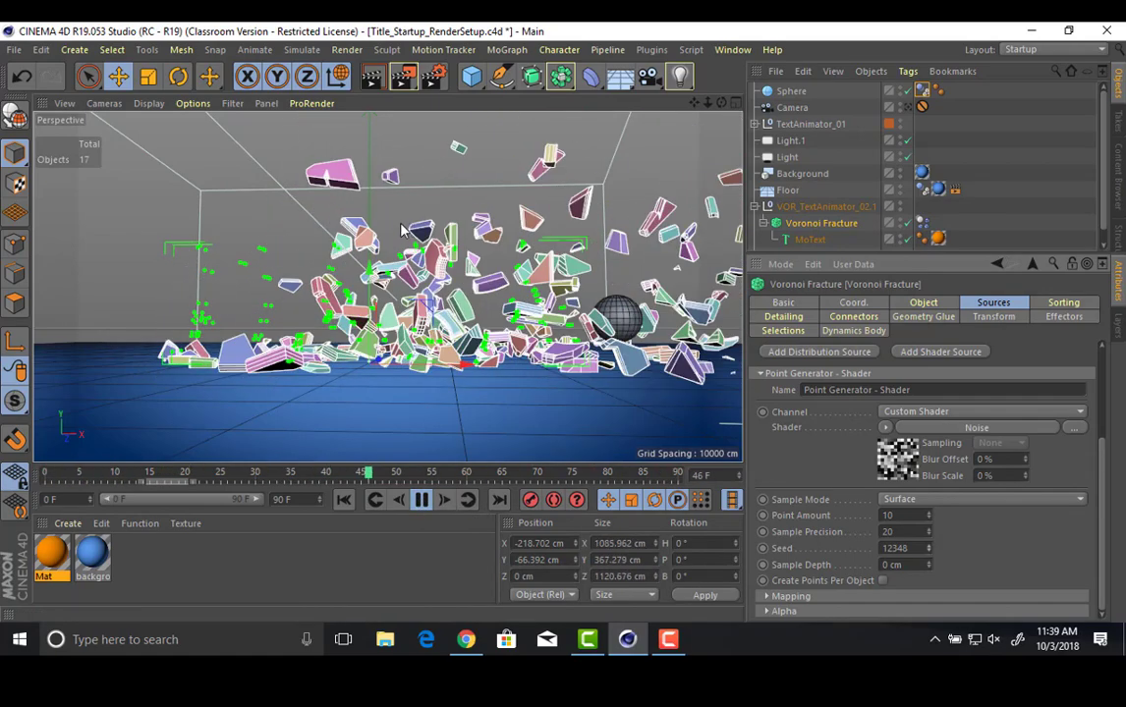
click(422, 500)
click(343, 499)
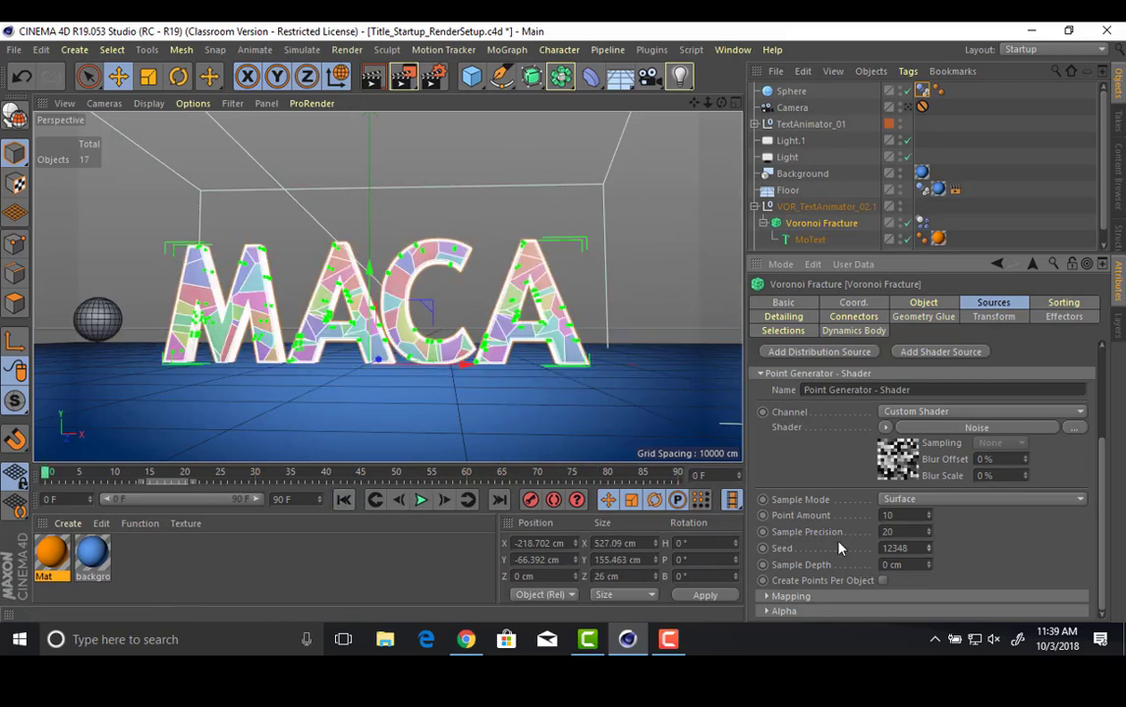
Look through the Voronoi Fracture's Sorting and Detailing settings.
scroll(857, 534, up, 3)
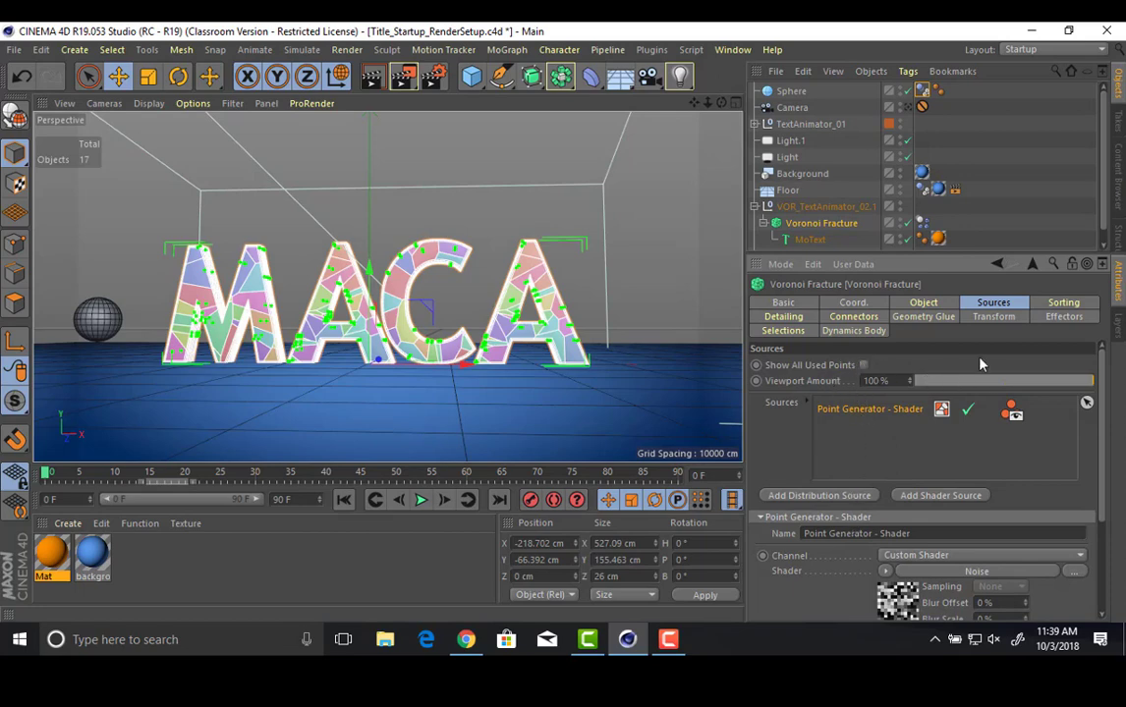
click(1058, 306)
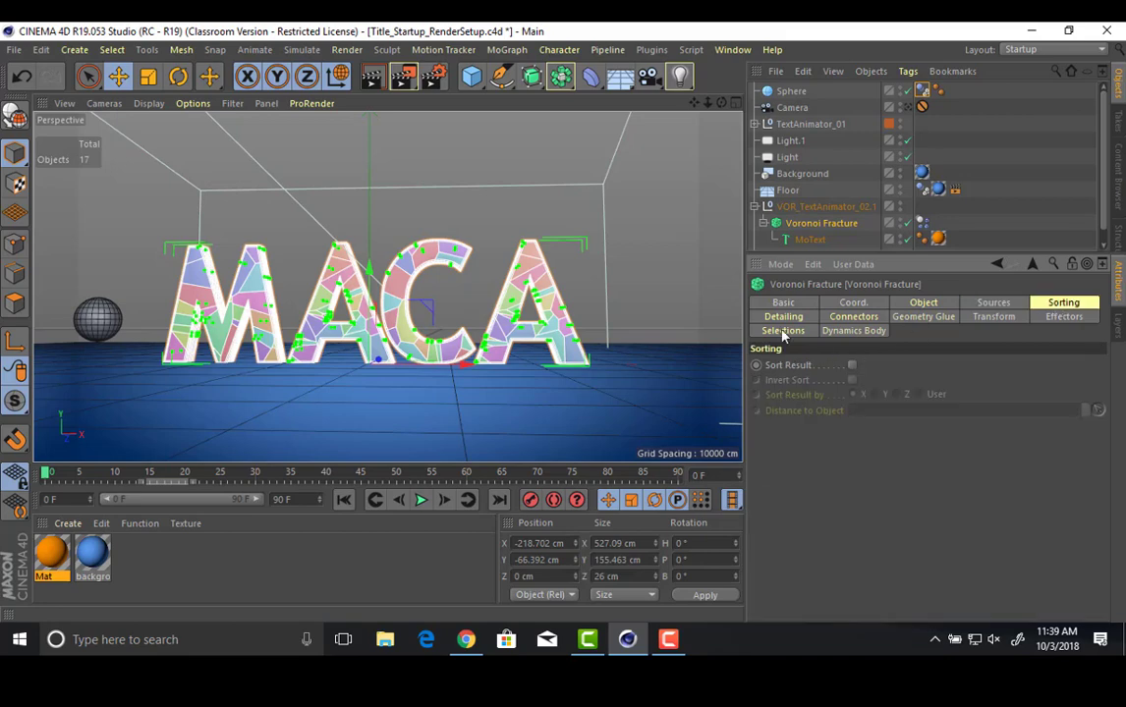
click(783, 318)
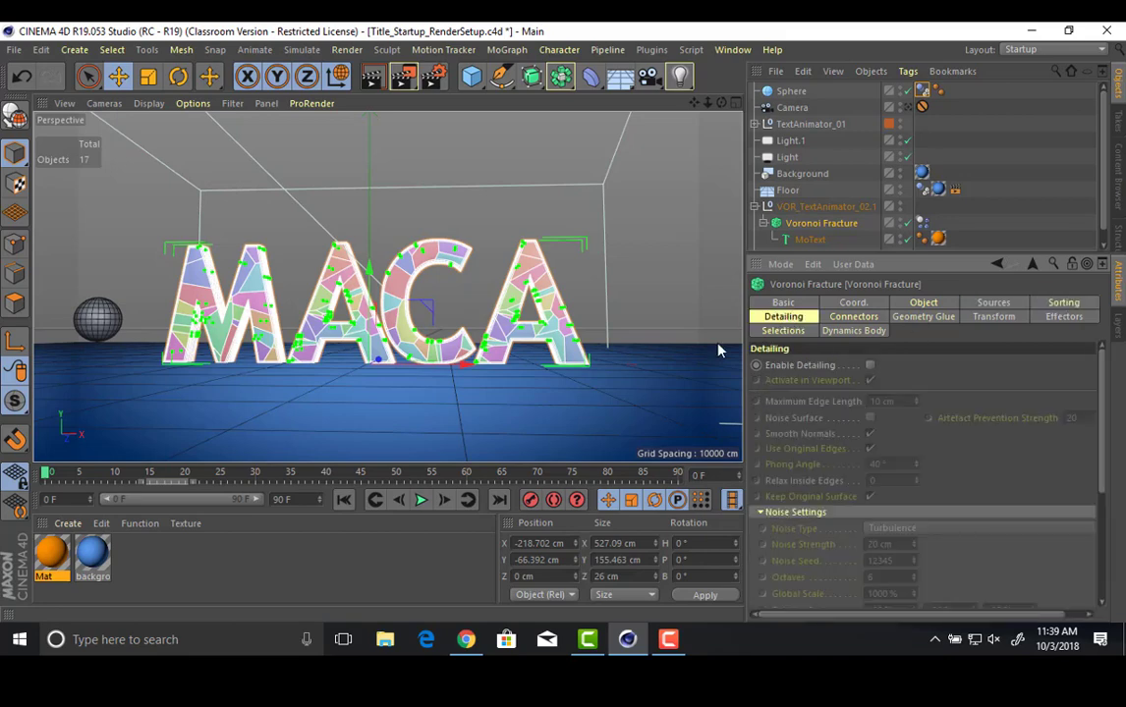
Play the simulation to about frame 27, examine the fragments around the sphere up close from an angle, and return to frame 0.
click(421, 500)
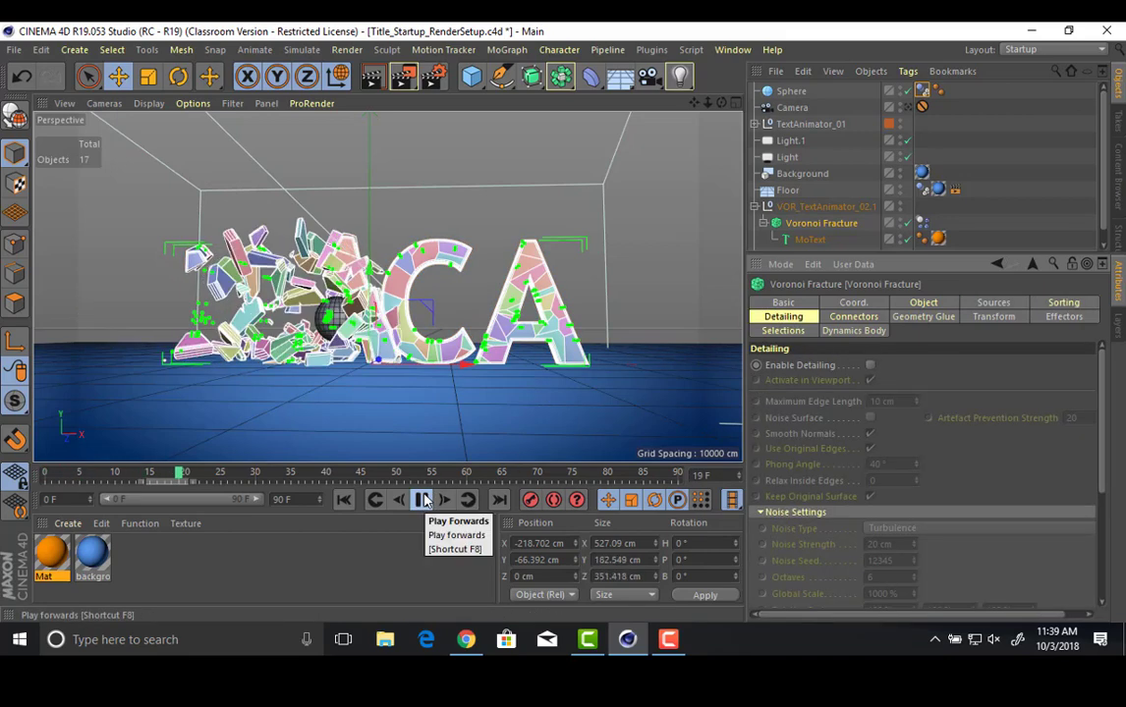
click(423, 500)
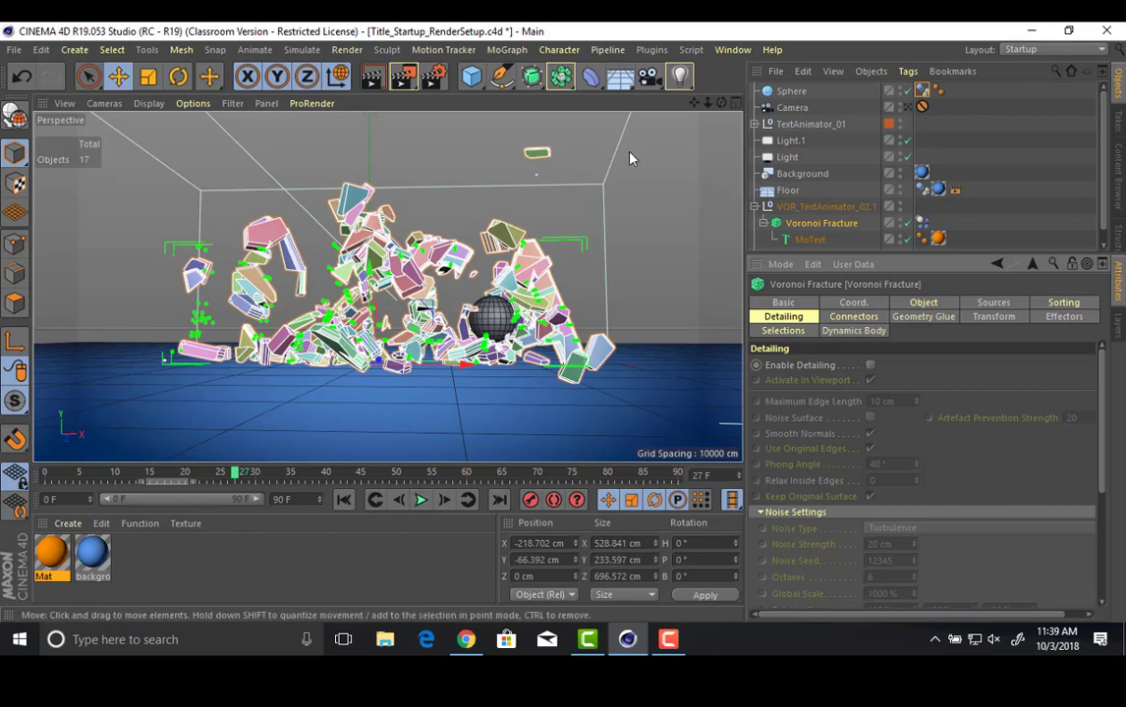
alt+drag(632, 158, 477, 268)
scroll(575, 269, up, 3)
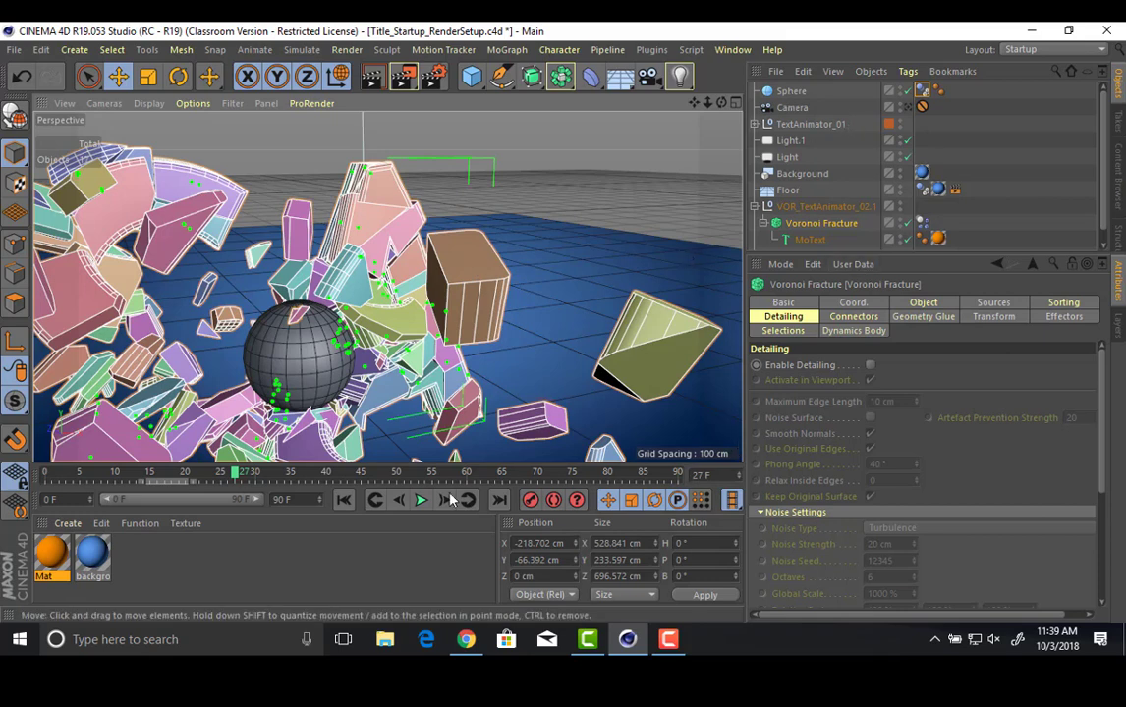
click(344, 501)
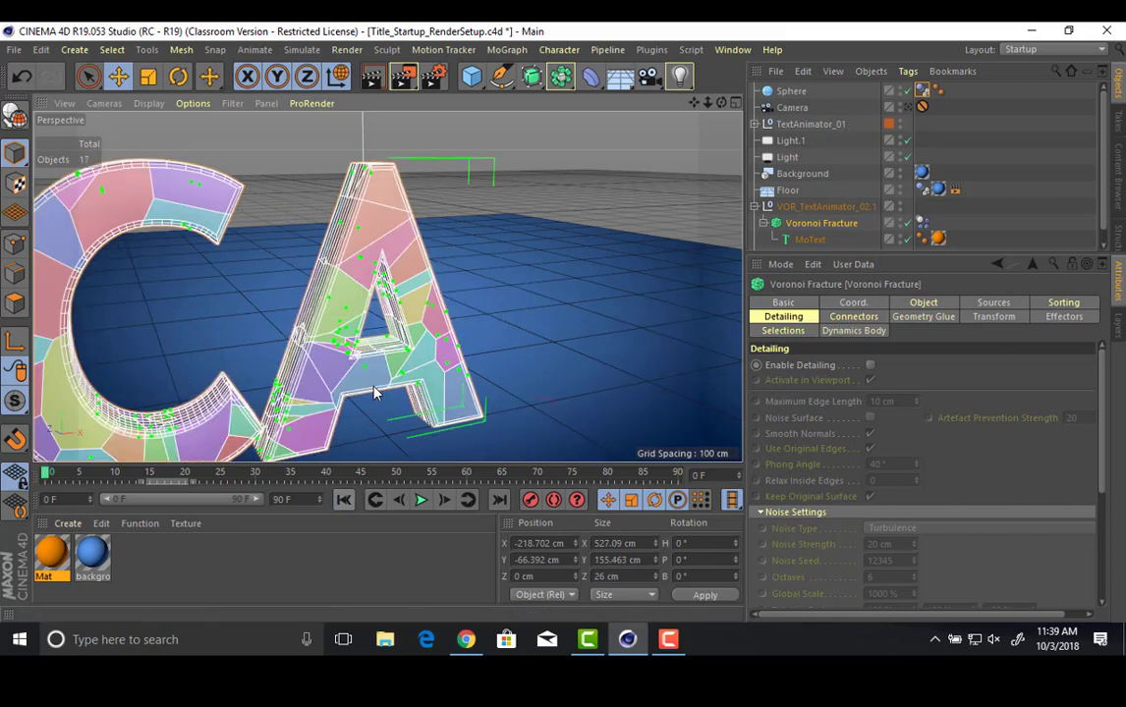
Set the Point Amount of the Voronoi Fracture's shader point generator to 2.
click(1063, 303)
click(994, 302)
scroll(864, 499, down, 3)
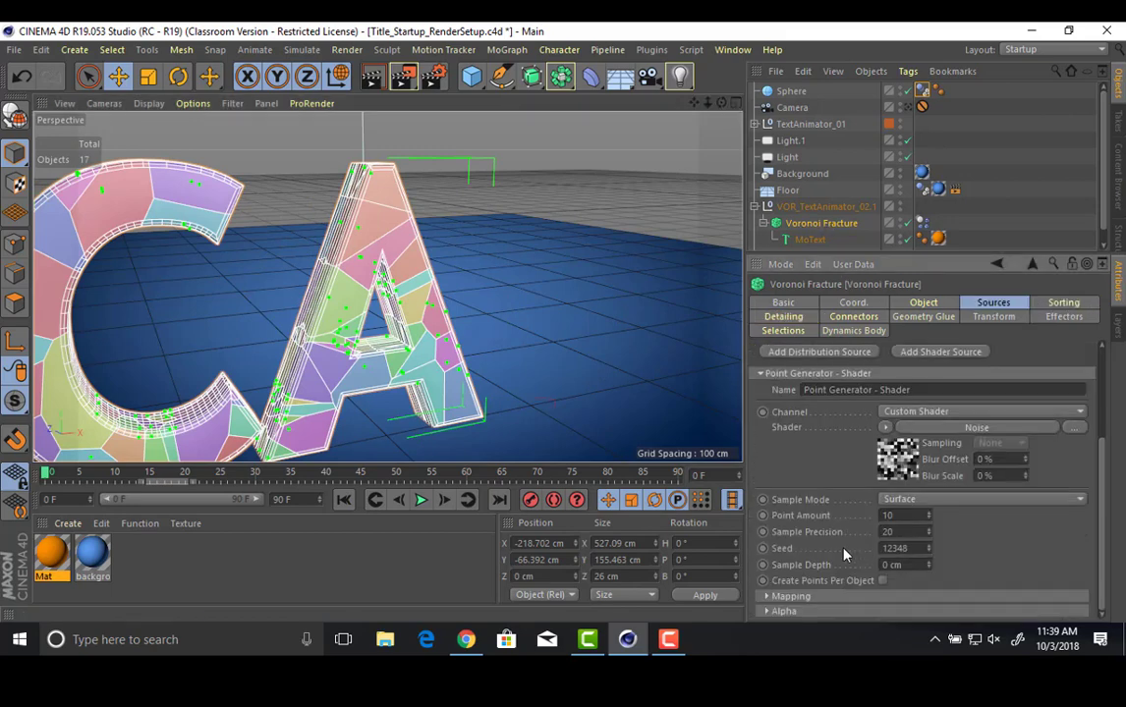
text(2)
key(Return)
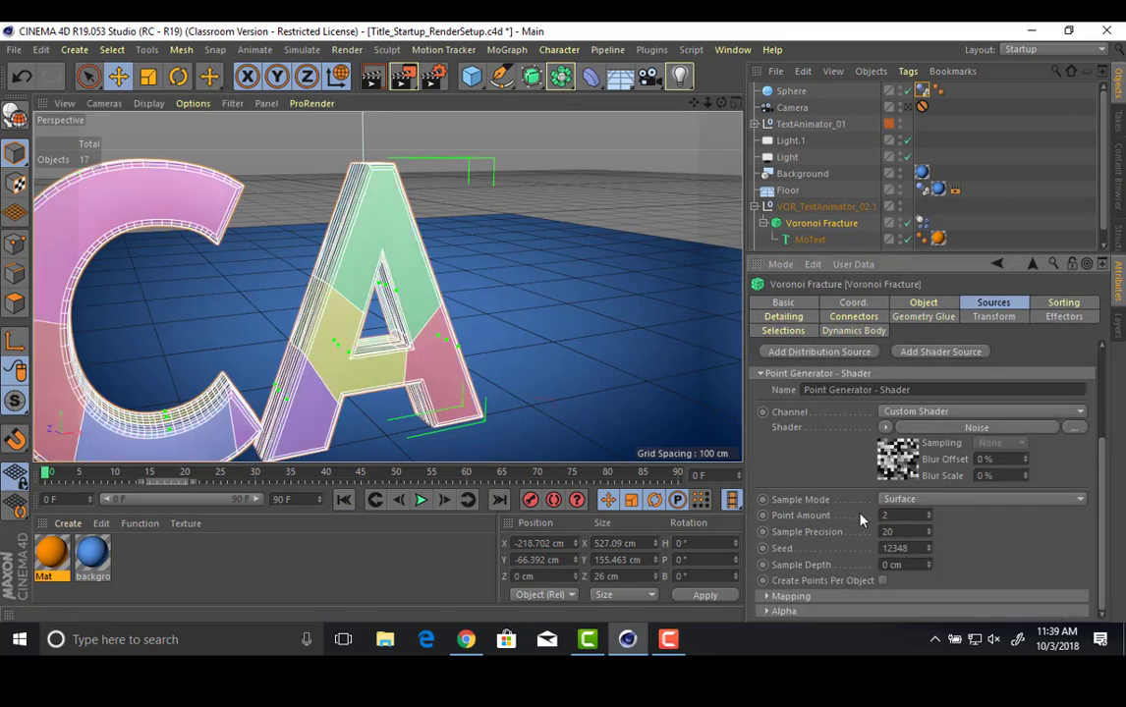
Play the simulation in a view of the whole title, stop at about frame 51, and examine the large flying fragments up close.
scroll(546, 325, down, 5)
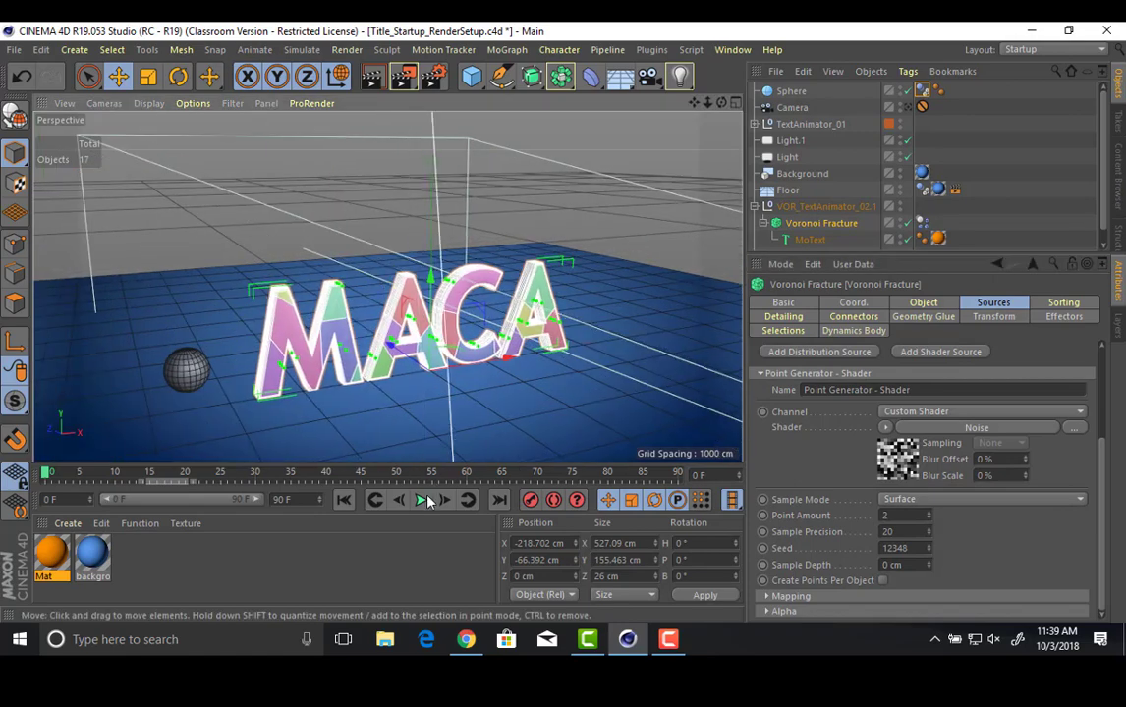
click(420, 500)
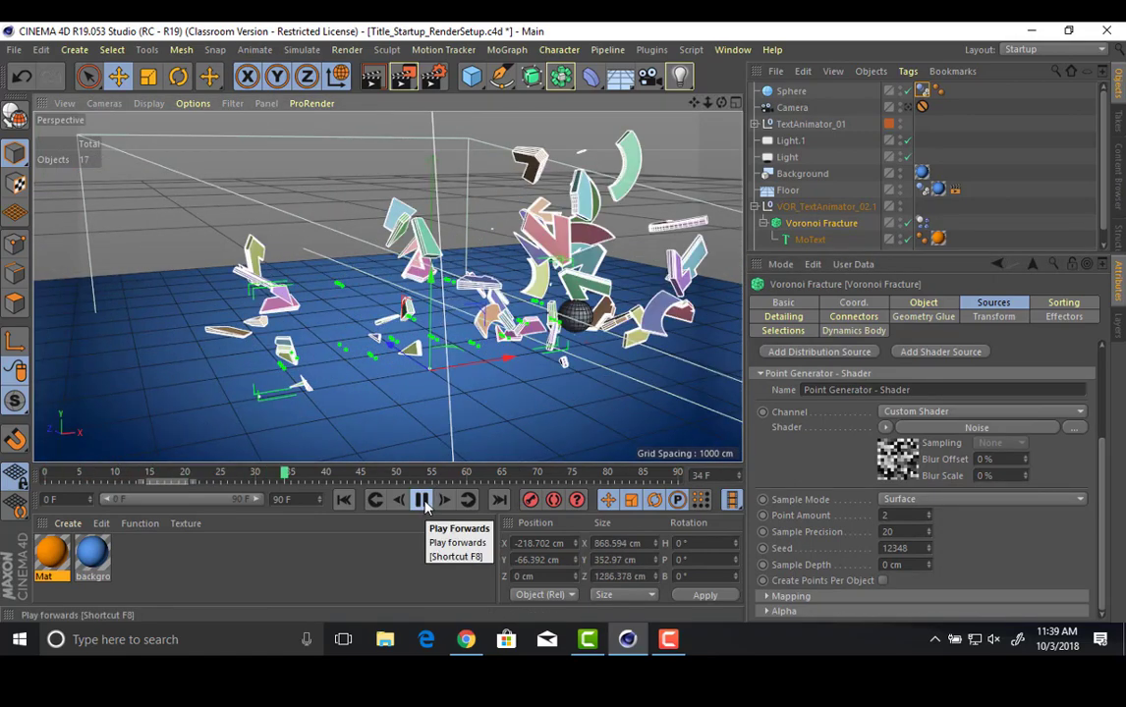
click(422, 500)
scroll(481, 356, up, 10)
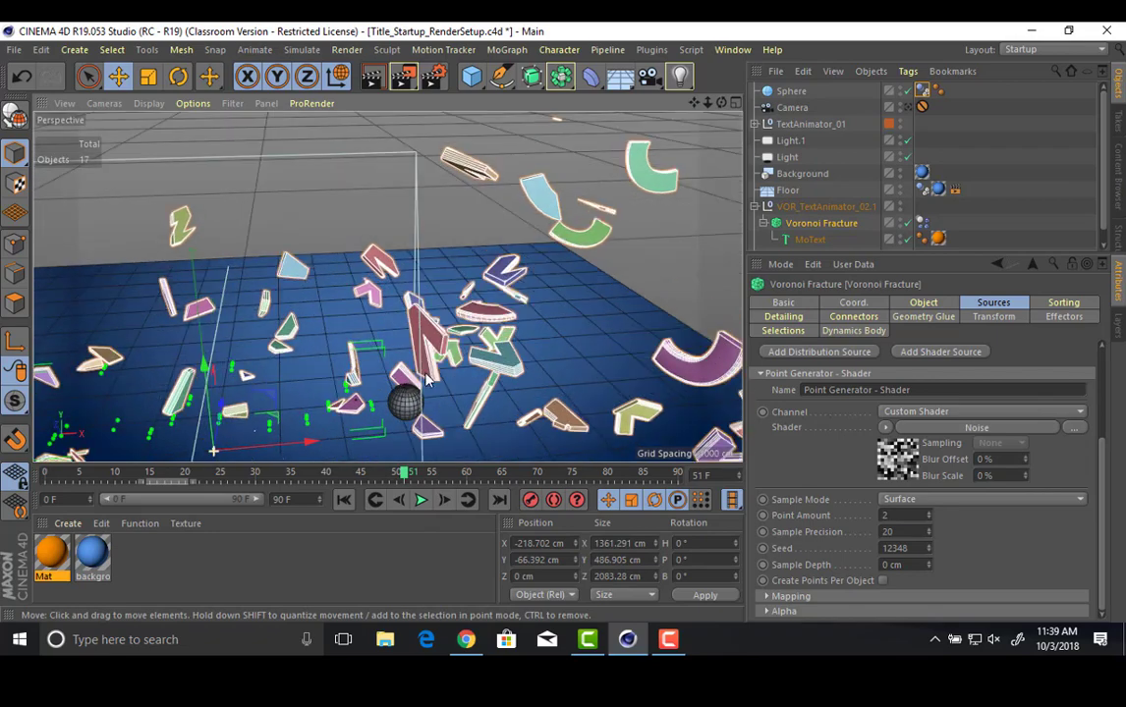
scroll(468, 334, down, 5)
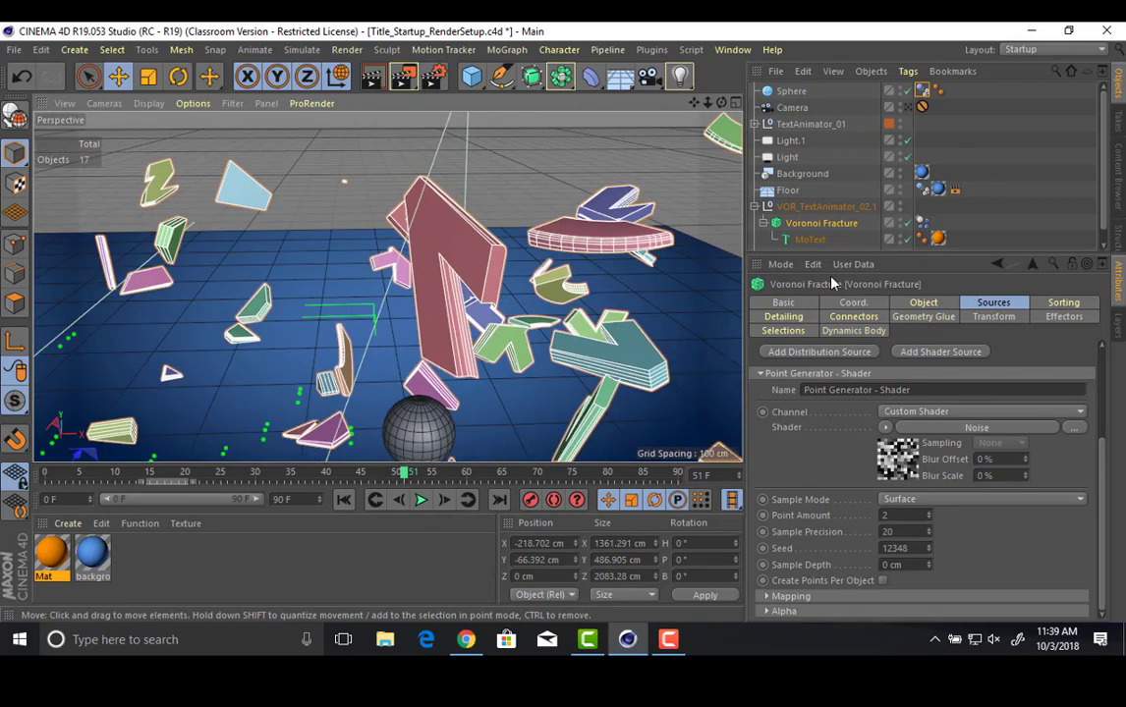
Enable Detailing on the Voronoi Fracture.
click(783, 317)
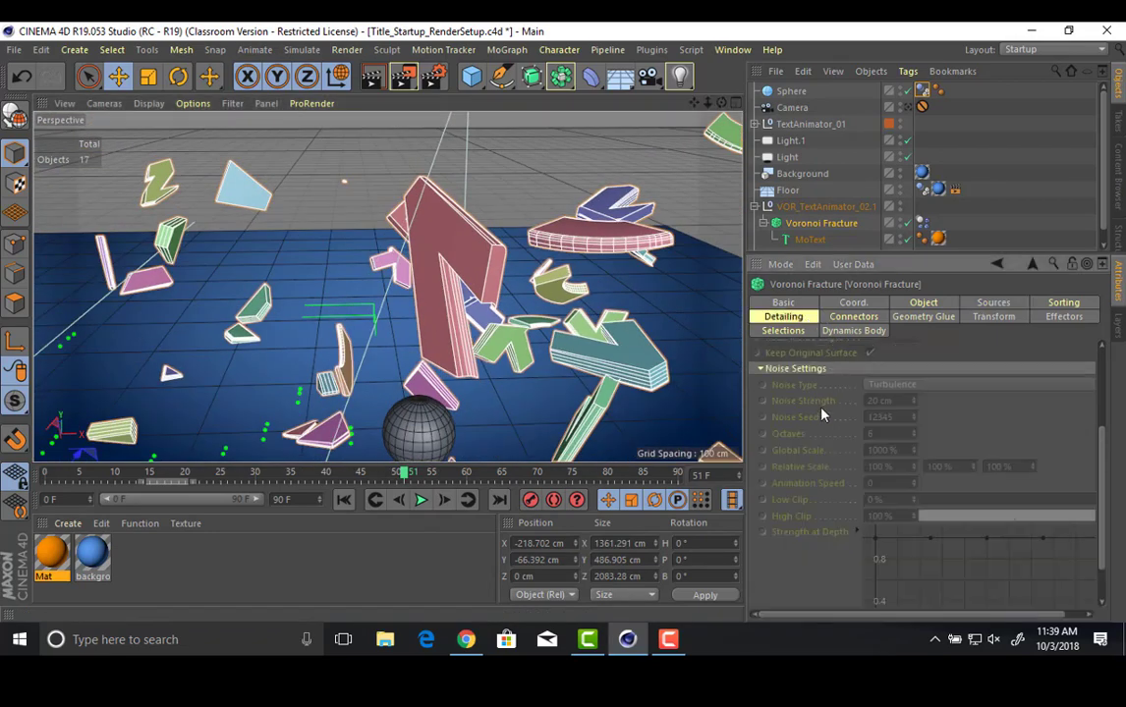
scroll(835, 407, up, 3)
click(870, 366)
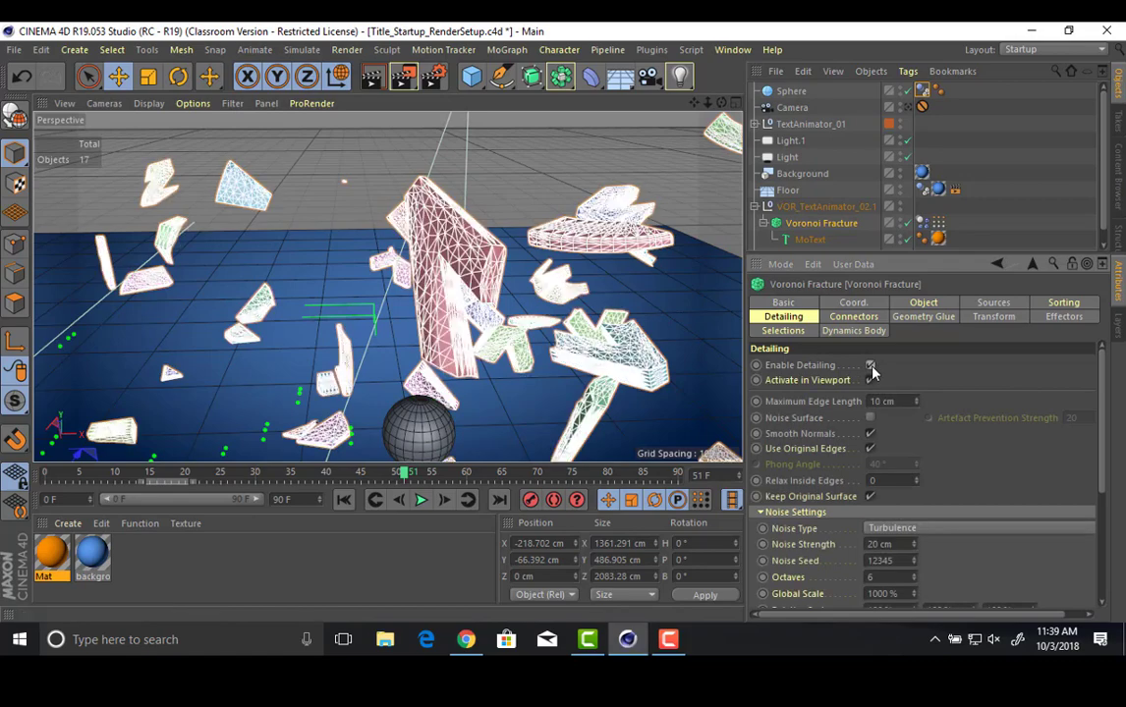
Deselect the fracture and display the scene in smooth shading without wireframe lines, examining the detailed fragments up close.
click(606, 174)
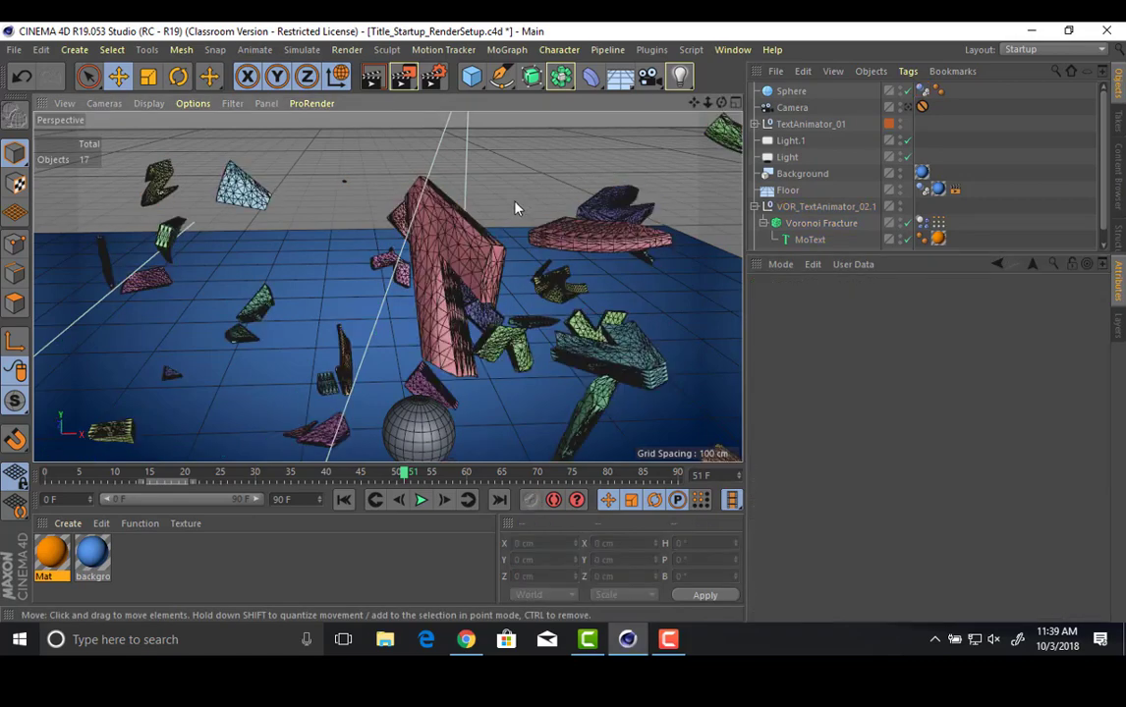
alt+drag(514, 208, 510, 196)
scroll(503, 232, up, 8)
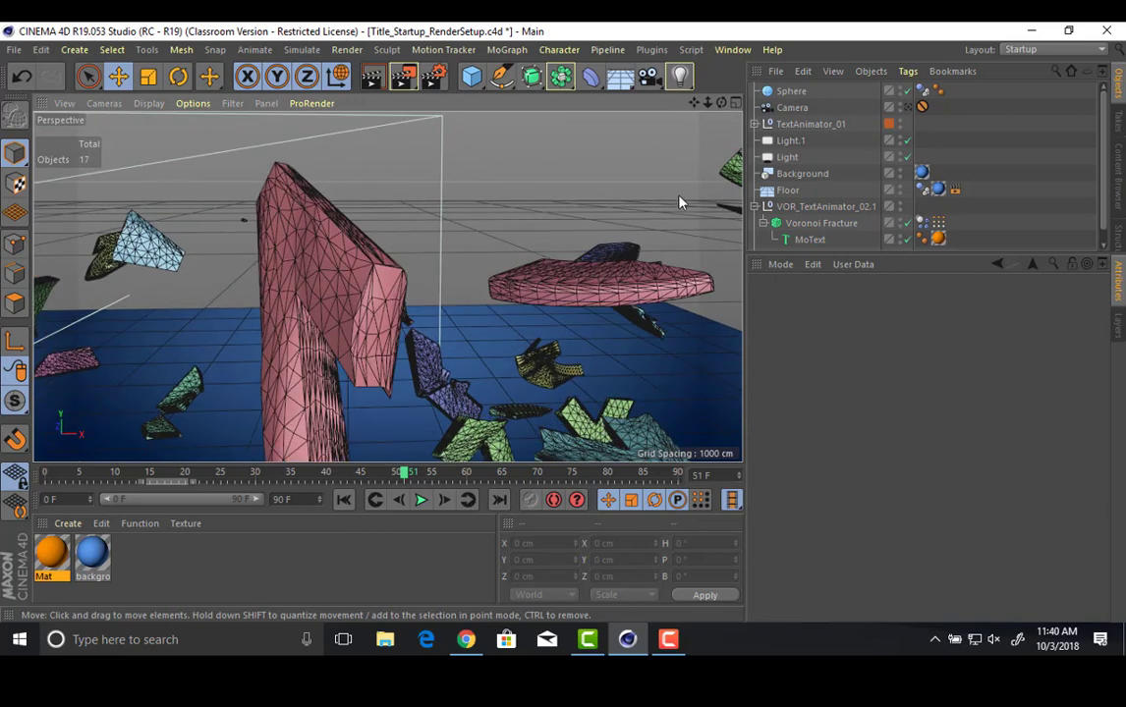
click(149, 103)
click(182, 126)
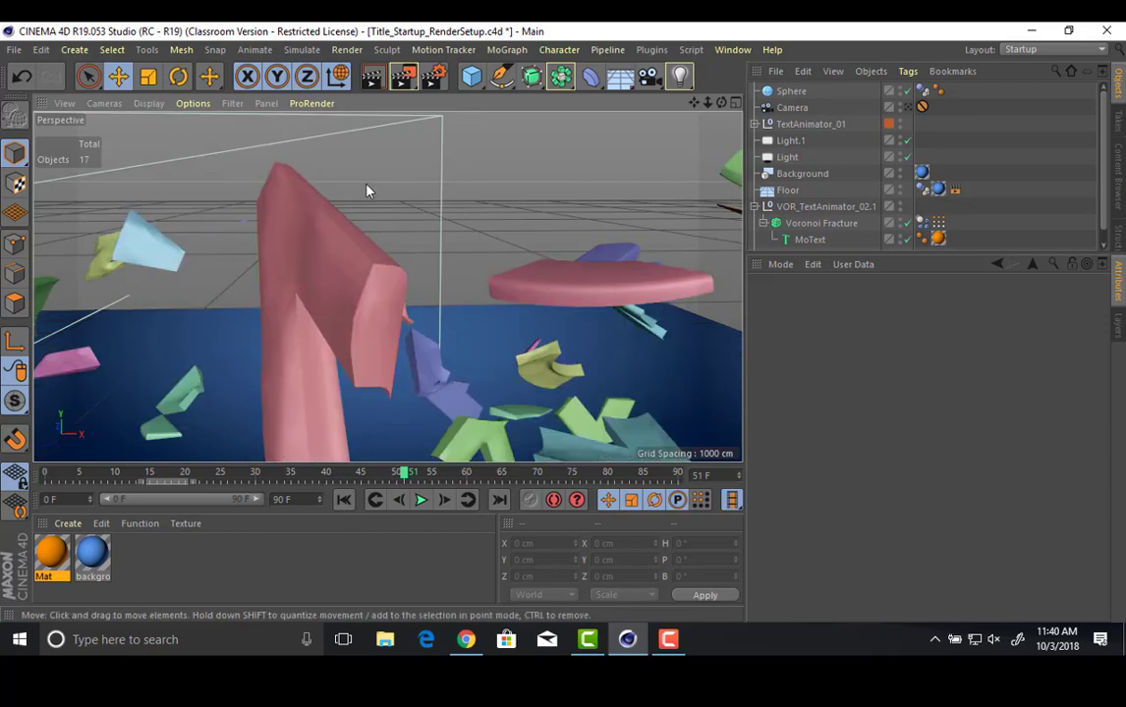
scroll(405, 269, down, 5)
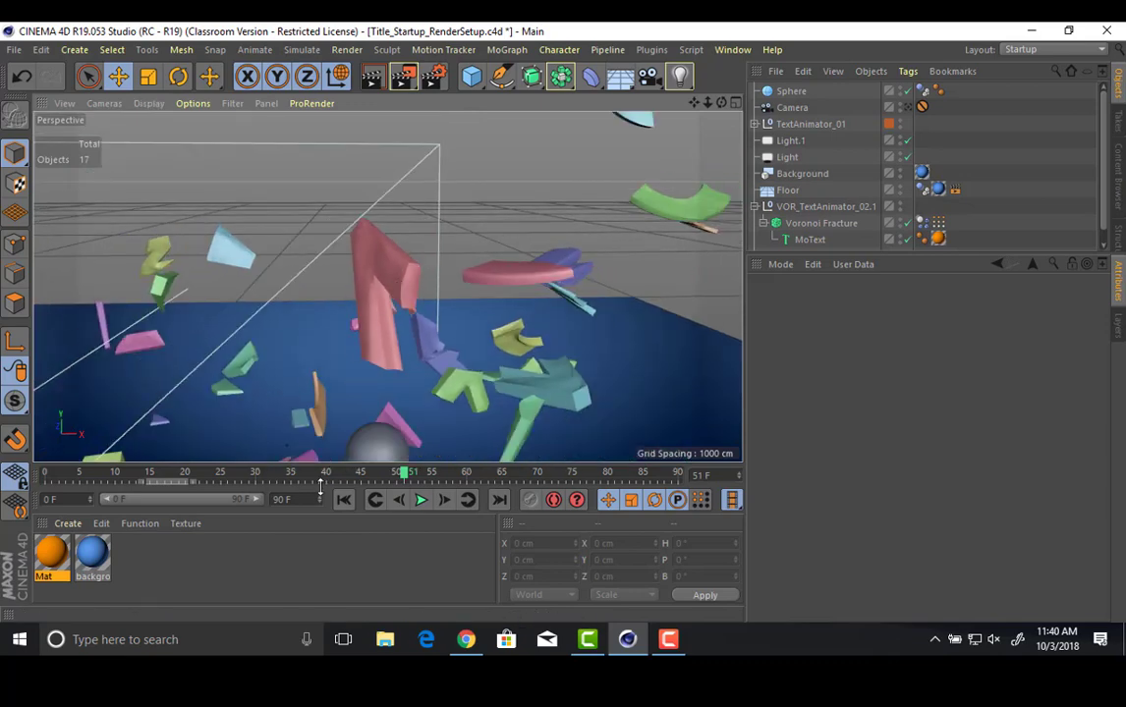
Return to frame 0, play the simulation to about frame 18, and examine the fragments around the sphere from above.
click(350, 501)
alt+middle_drag(393, 338, 682, 224)
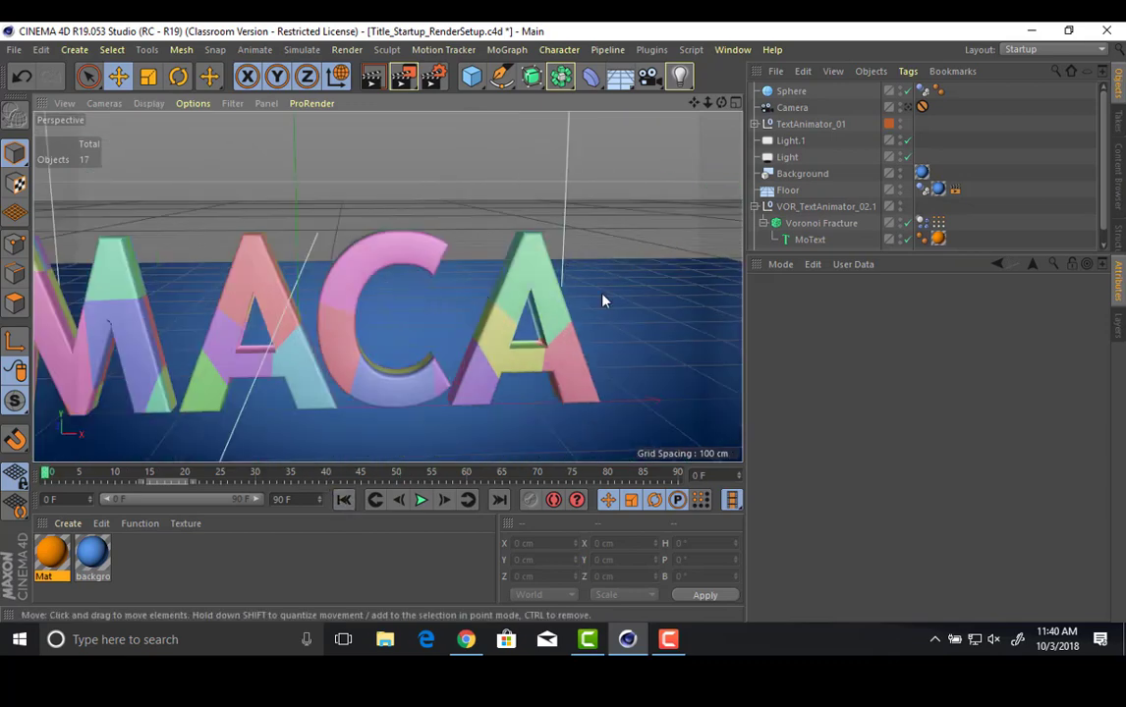
alt+middle_drag(320, 339, 497, 325)
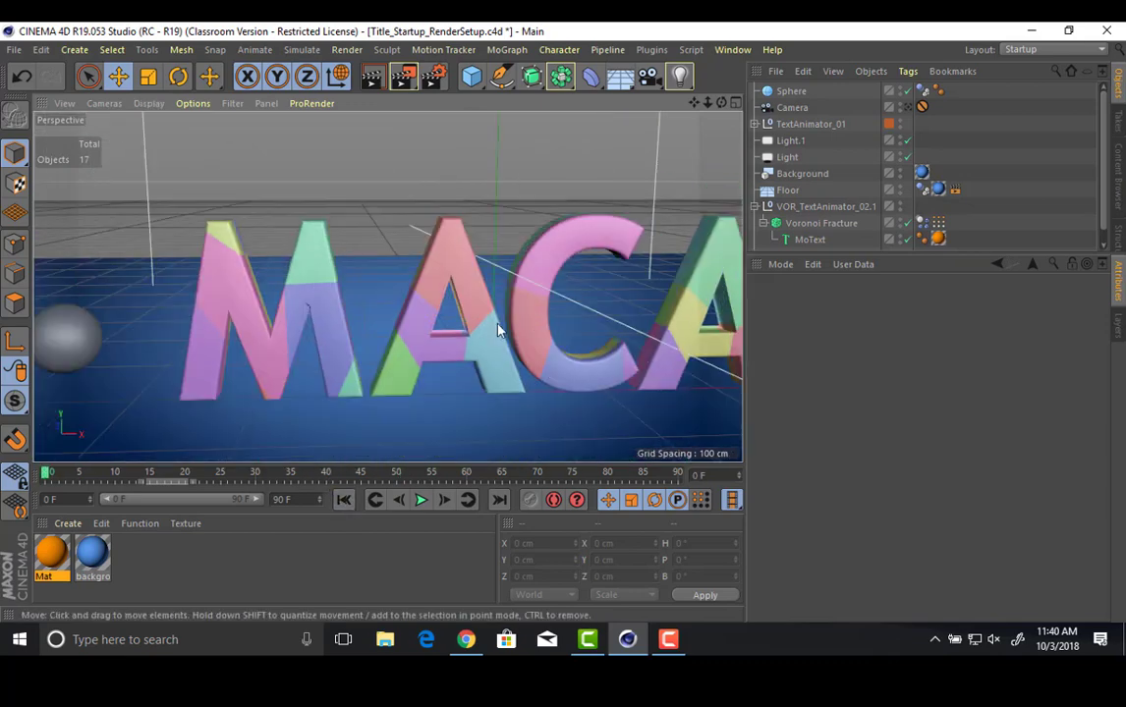
click(422, 501)
click(421, 501)
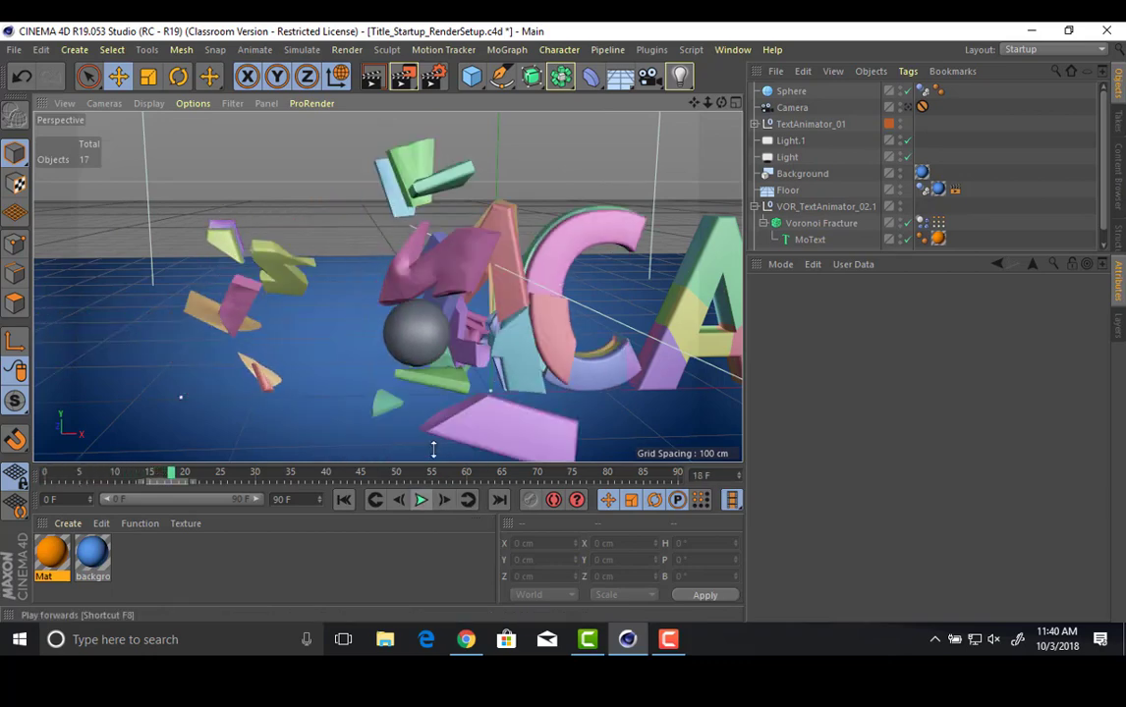
alt+drag(412, 274, 487, 340)
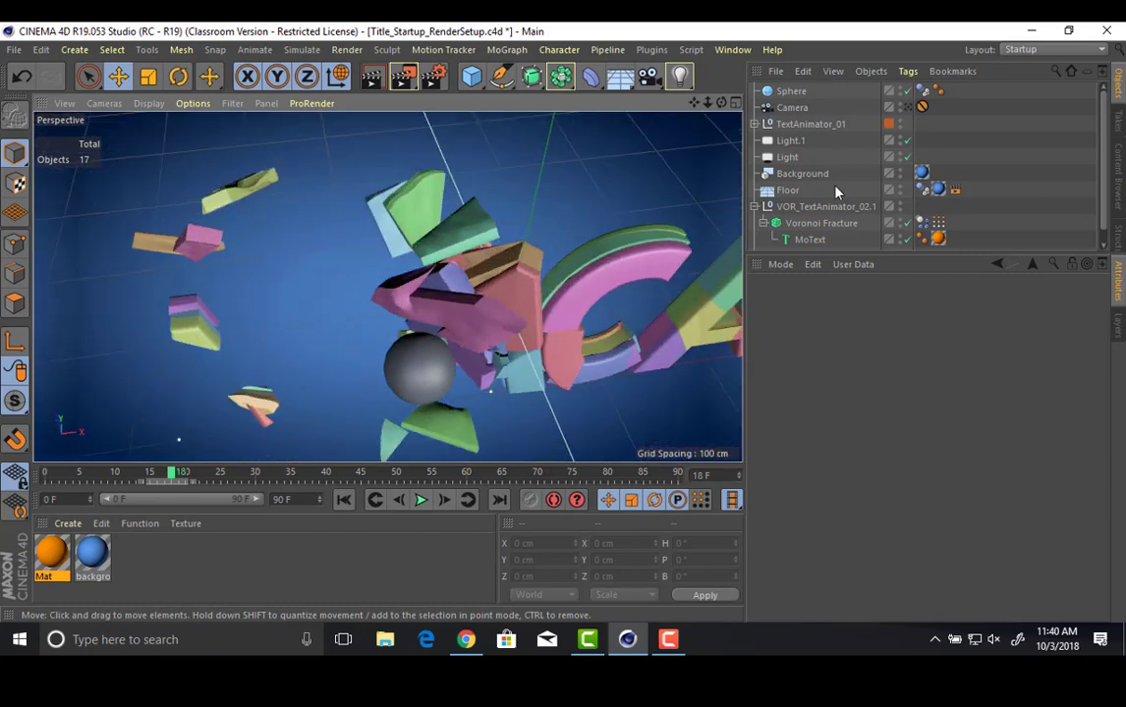
Set the Noise Strength in the Voronoi Fracture's Detailing settings to 40 cm.
click(801, 224)
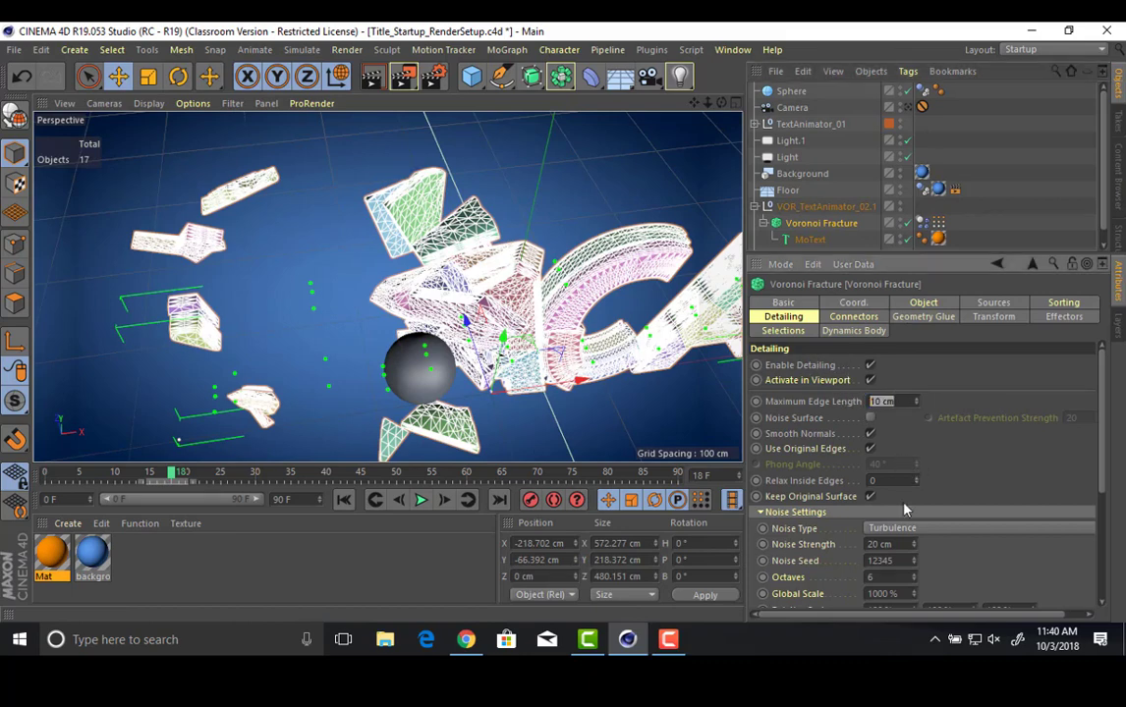
click(899, 542)
text(50)
key(Return)
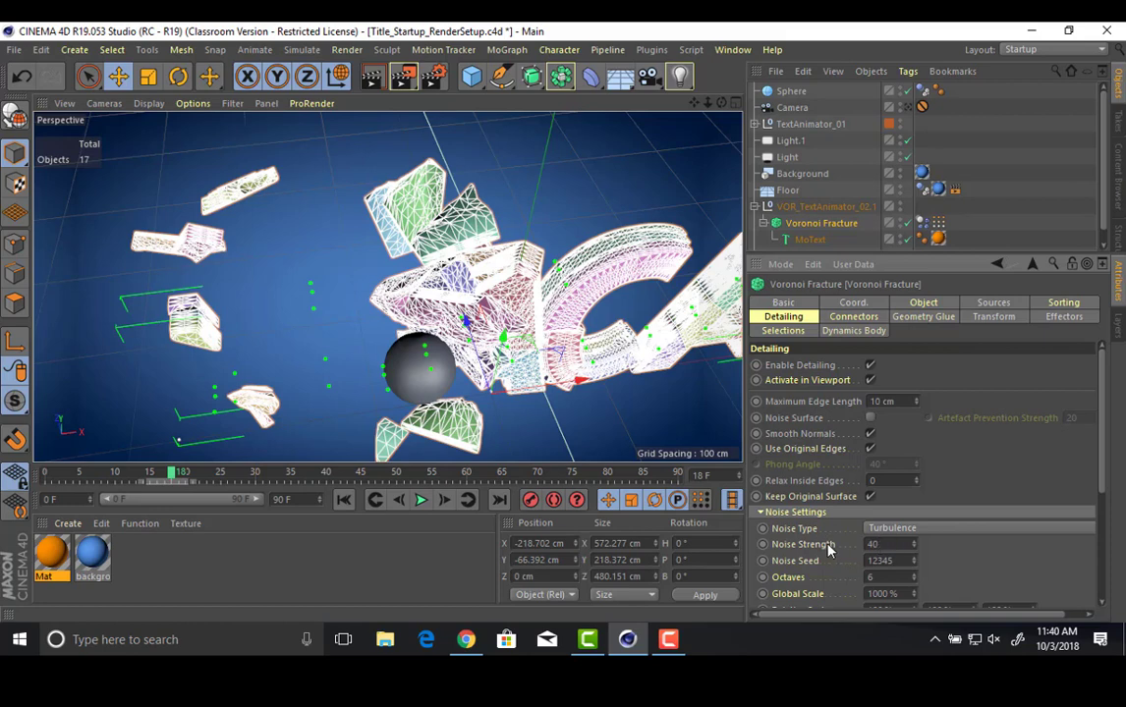
Set the Voronoi Fracture's detailing noise strength to 100 cm and clear the selection to view the fragments.
key(BackSpace)
key(BackSpace)
text(100)
key(Return)
click(996, 212)
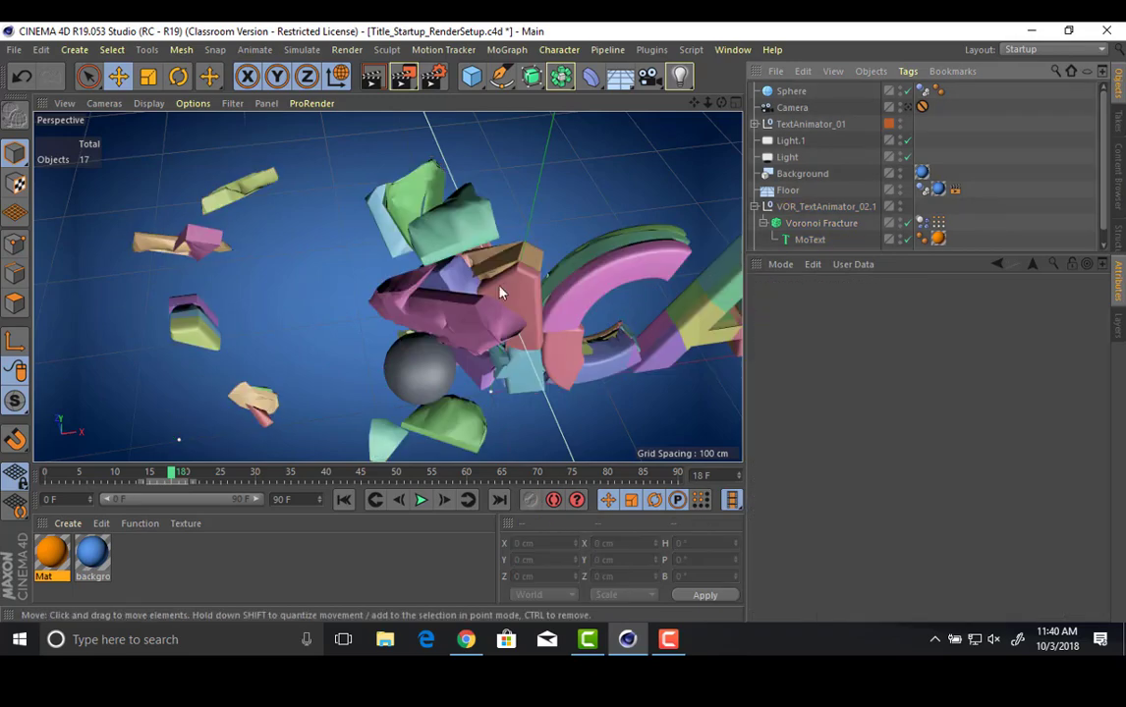
alt+drag(502, 286, 472, 204)
Return to frame 0 and examine the distorted inner corner of the first letter A up close.
click(351, 503)
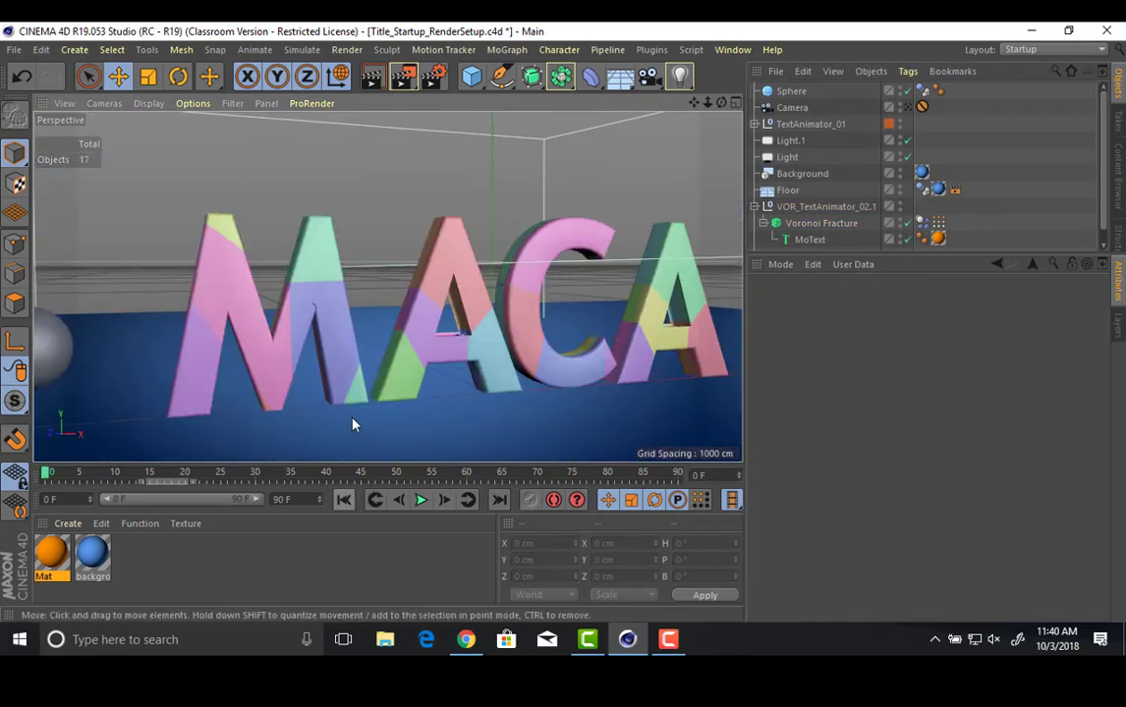
alt+drag(352, 423, 574, 404)
alt+right_drag(573, 404, 498, 291)
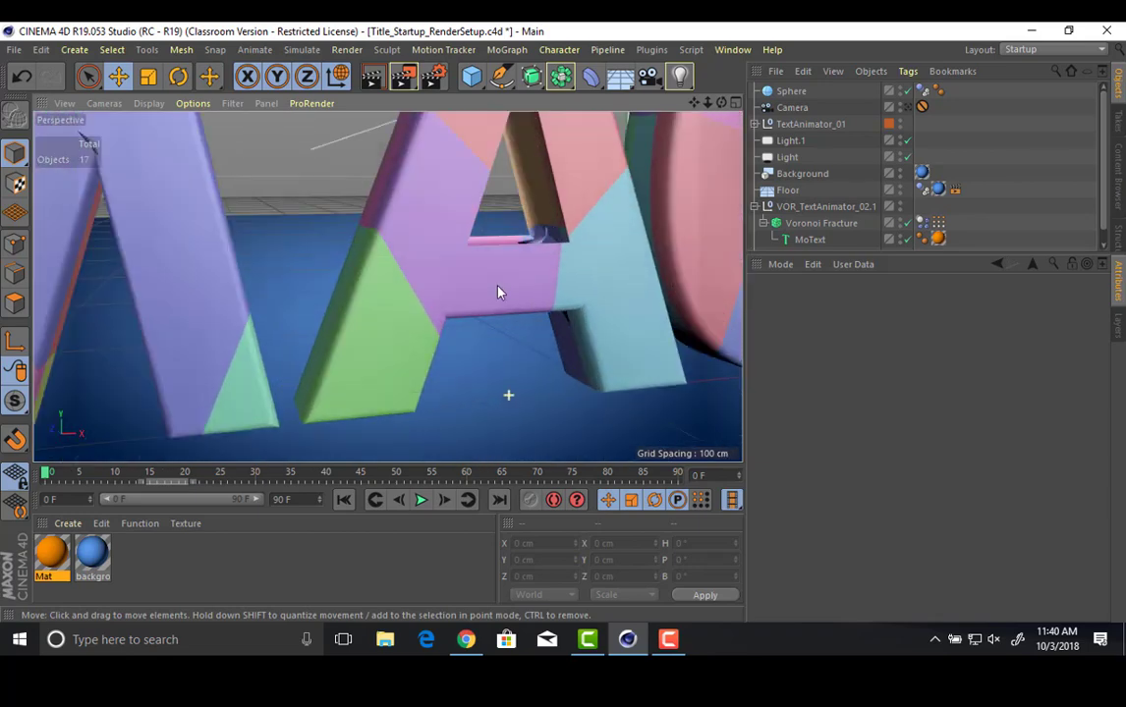
alt+middle_drag(498, 291, 480, 404)
alt+right_drag(452, 395, 503, 344)
alt+drag(388, 286, 510, 292)
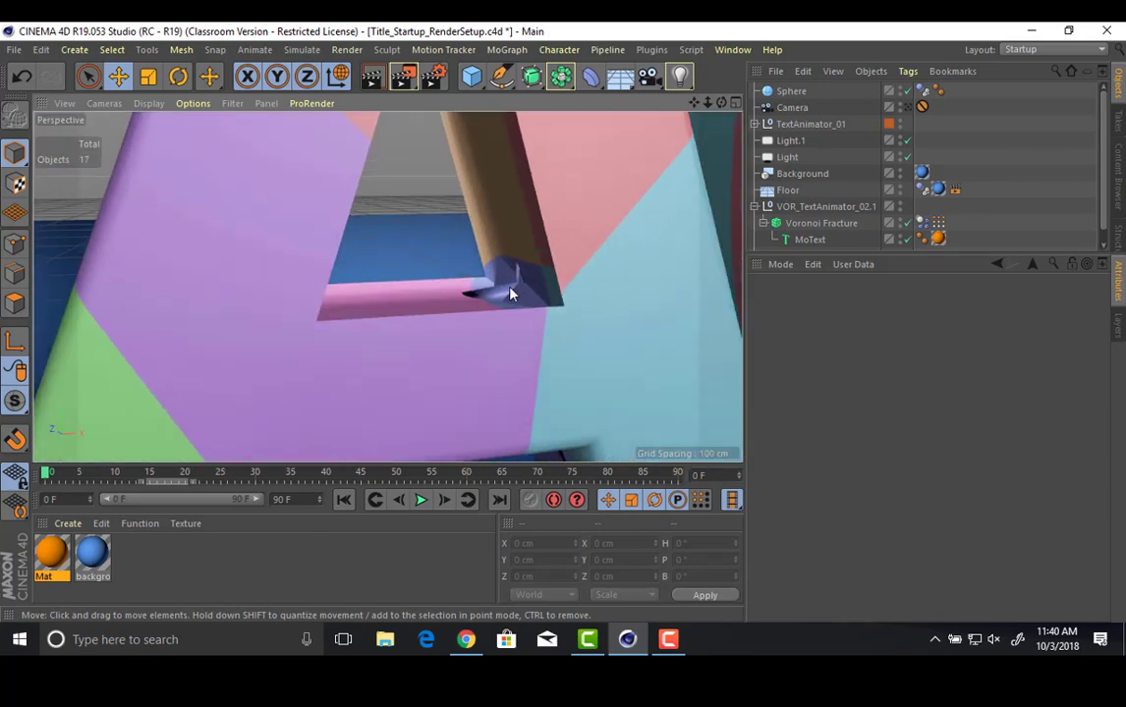
Reduce the Voronoi Fracture's detailing noise strength, trying 50 cm first and settling on 20 cm.
click(841, 223)
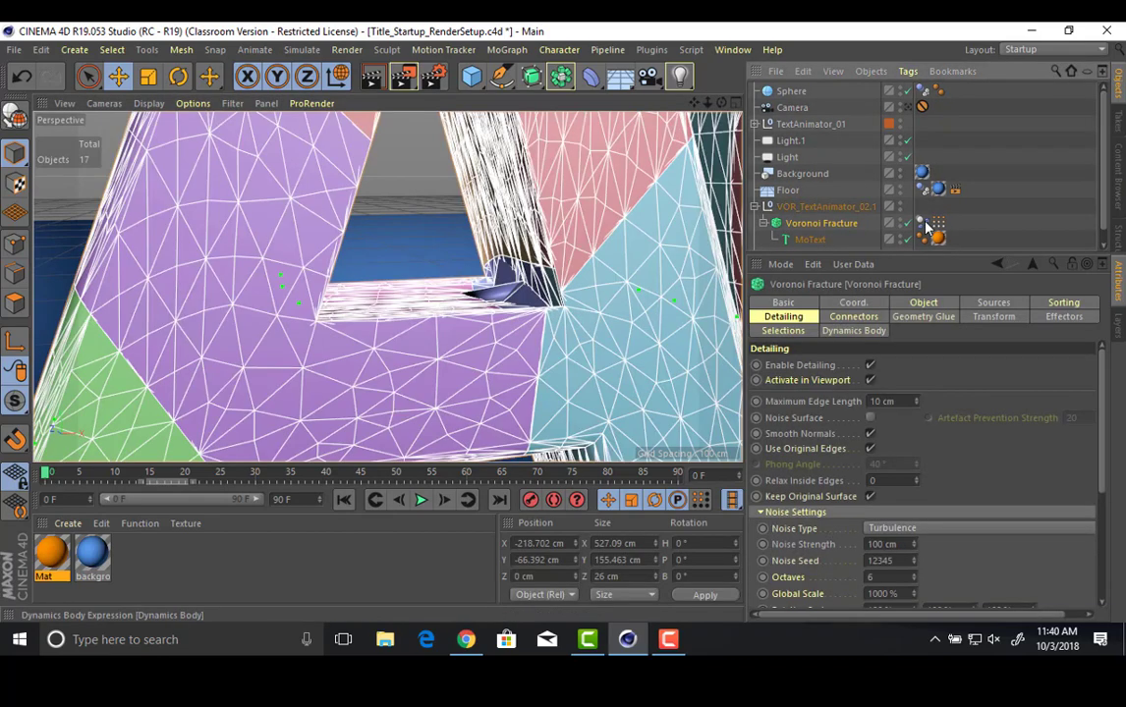
click(923, 223)
click(822, 225)
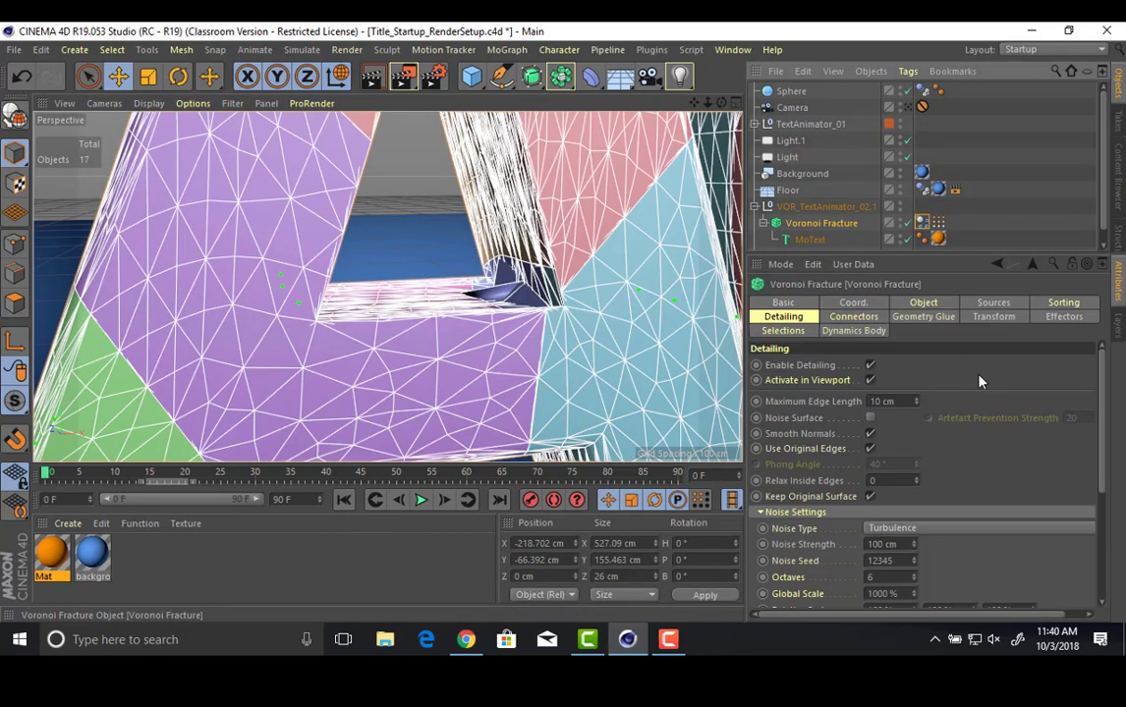
scroll(905, 462, down, 4)
scroll(913, 434, up, 2)
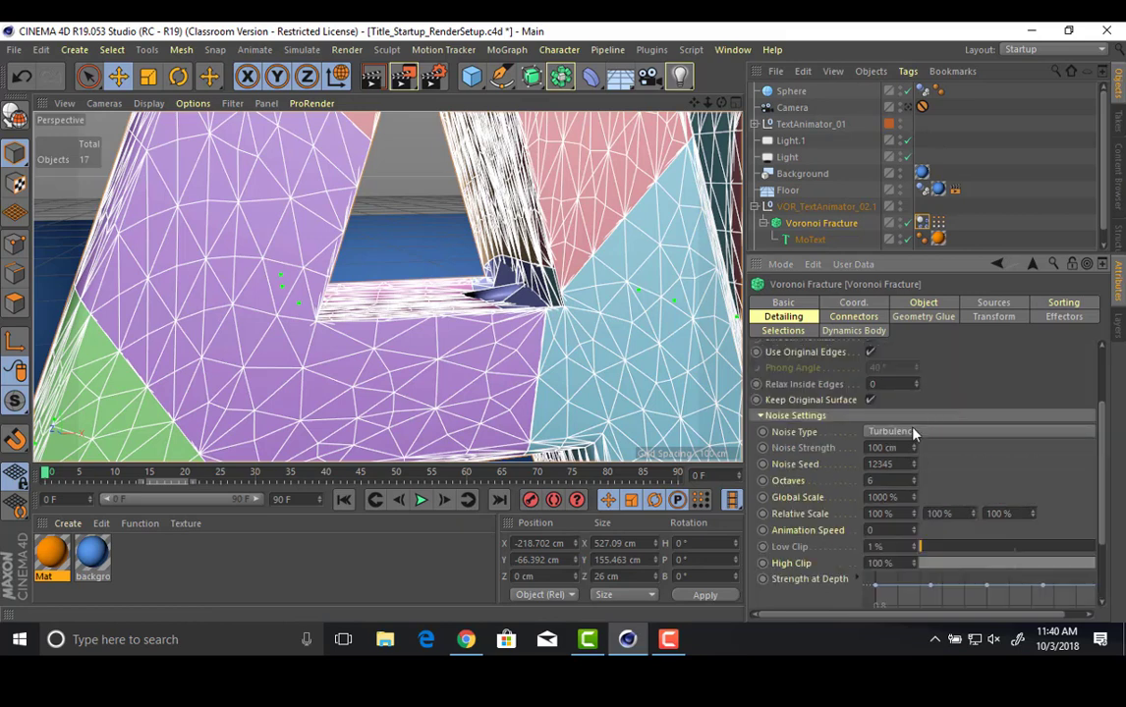
drag(907, 447, 811, 439)
text(50)
key(Return)
drag(899, 448, 817, 450)
text(4)
text(20)
key(Return)
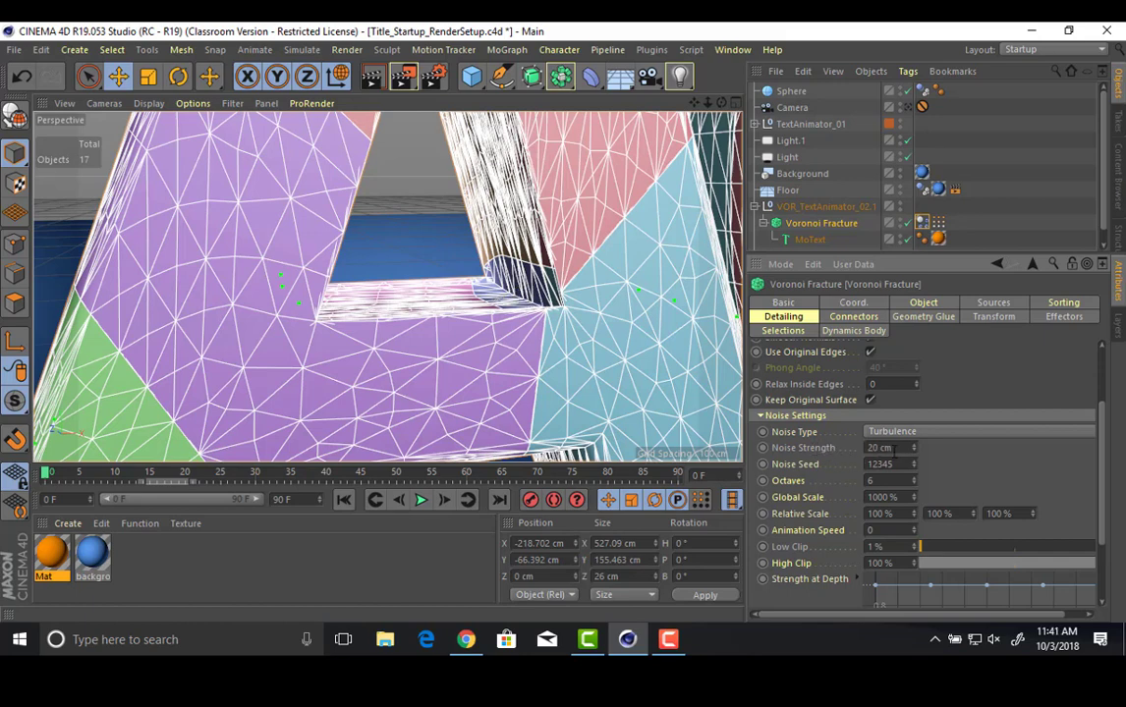
Try noise strengths of 35, 30 and 25 cm on the Voronoi Fracture and go back to 20 cm.
drag(894, 449, 810, 453)
text(35)
key(Return)
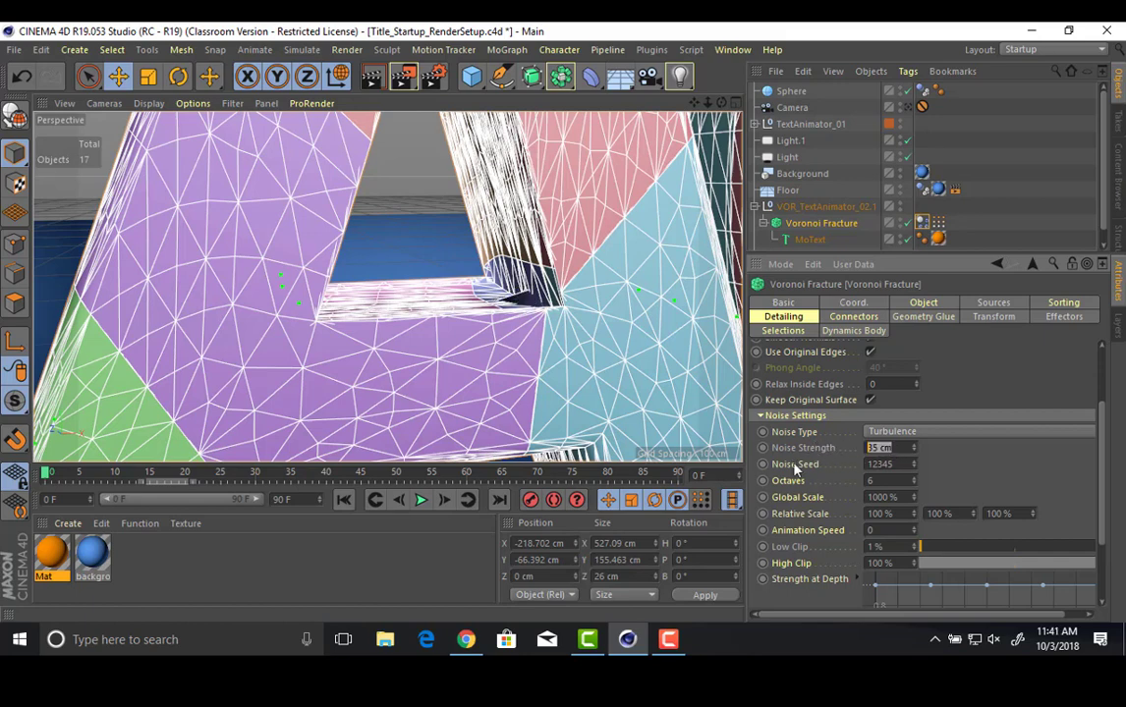
text(30)
key(Return)
drag(893, 447, 821, 454)
text(25)
key(Return)
text(20)
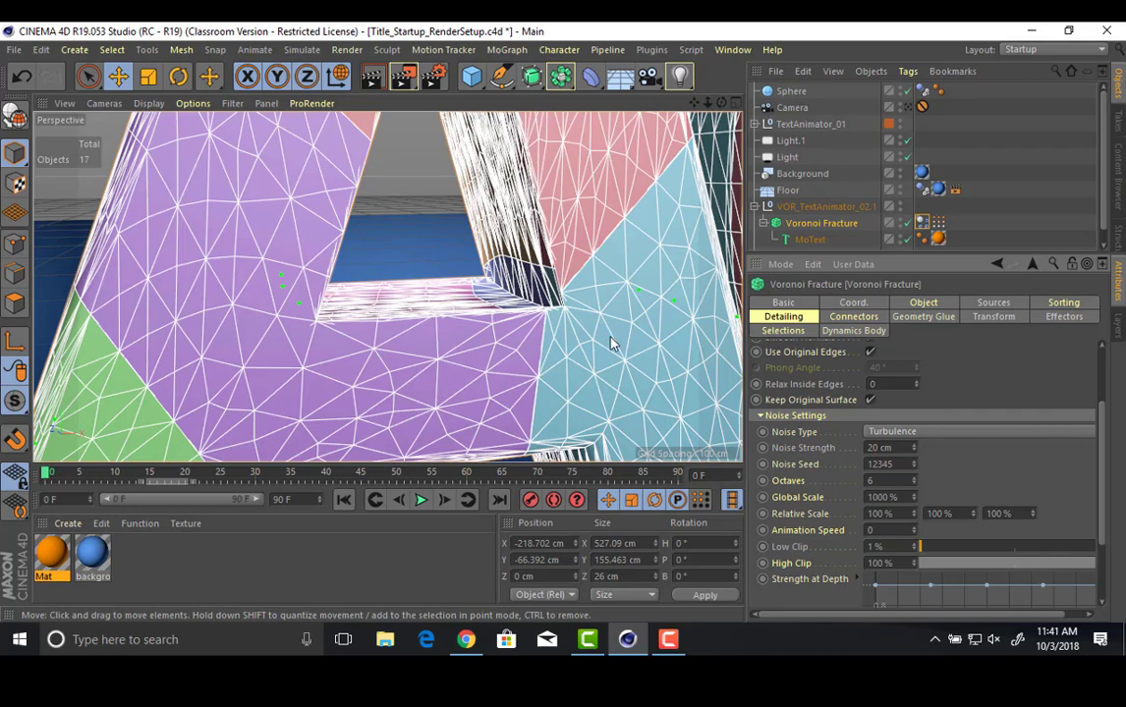
Play the shatter simulation with the whole MACA title in view and stop it partway through.
scroll(613, 342, down, 10)
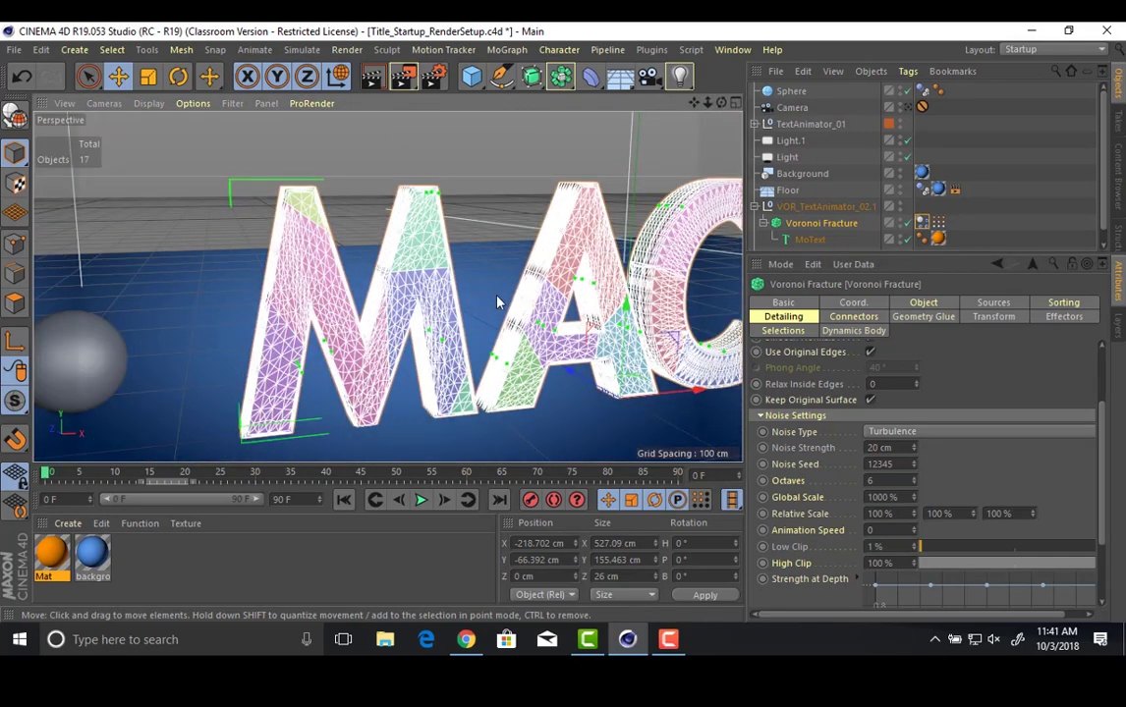
alt+middle_drag(428, 310, 422, 312)
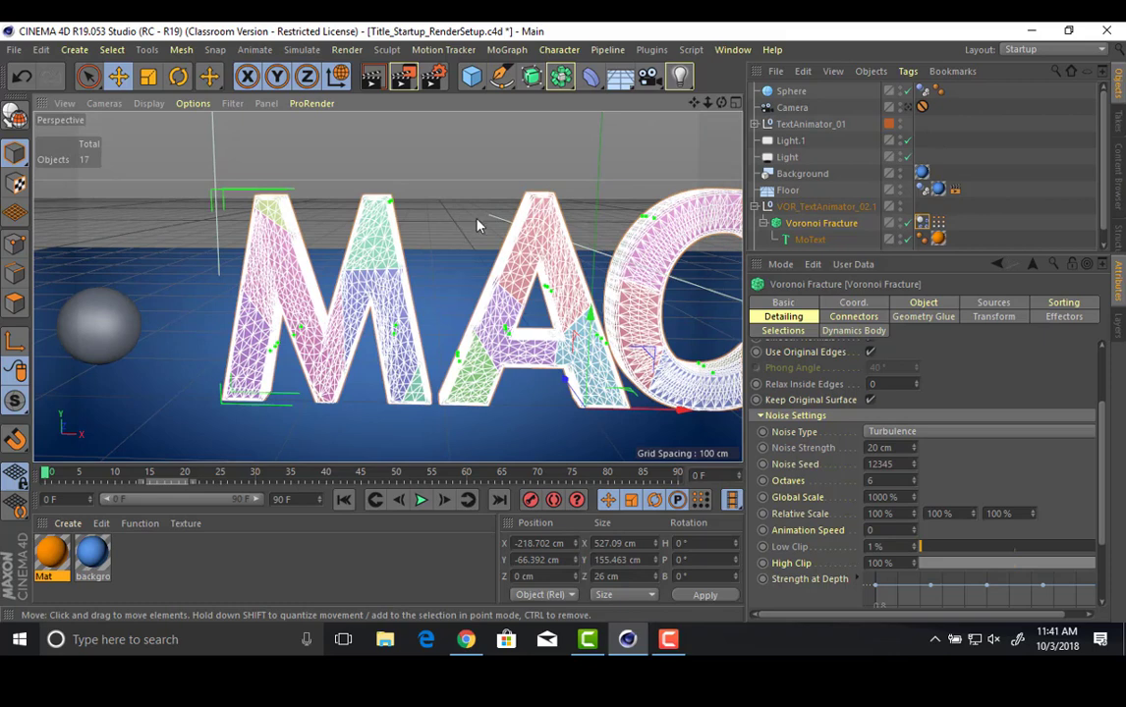
alt+middle_drag(553, 264, 473, 259)
alt+right_drag(473, 259, 327, 276)
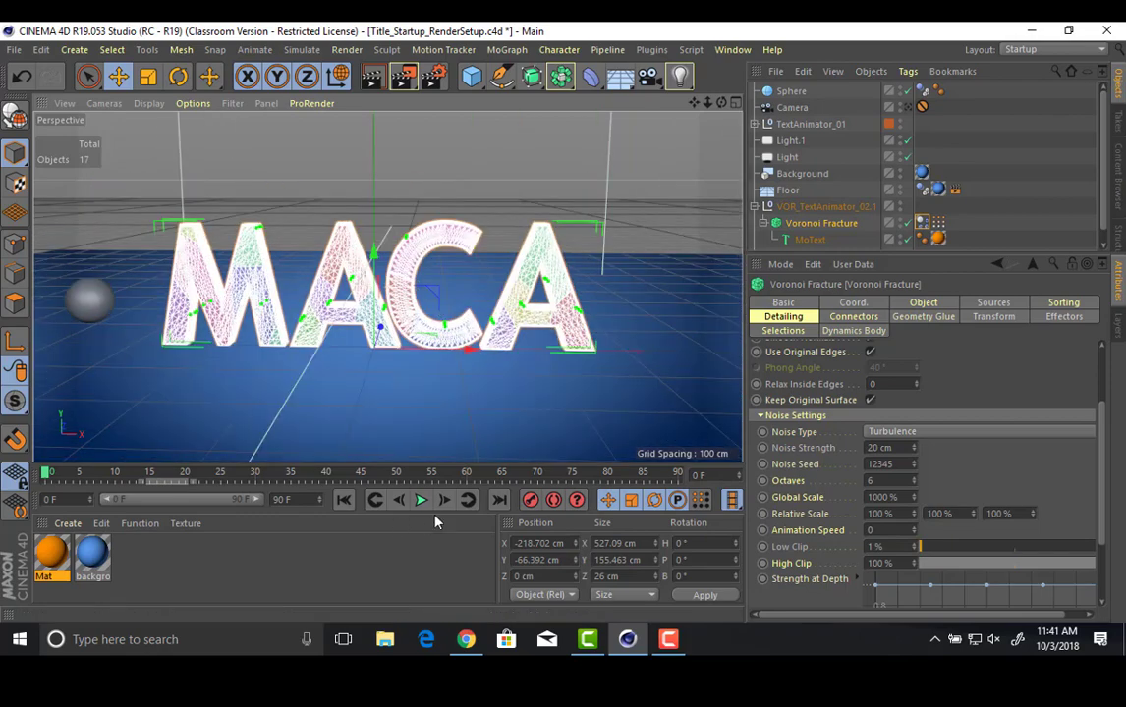
click(421, 501)
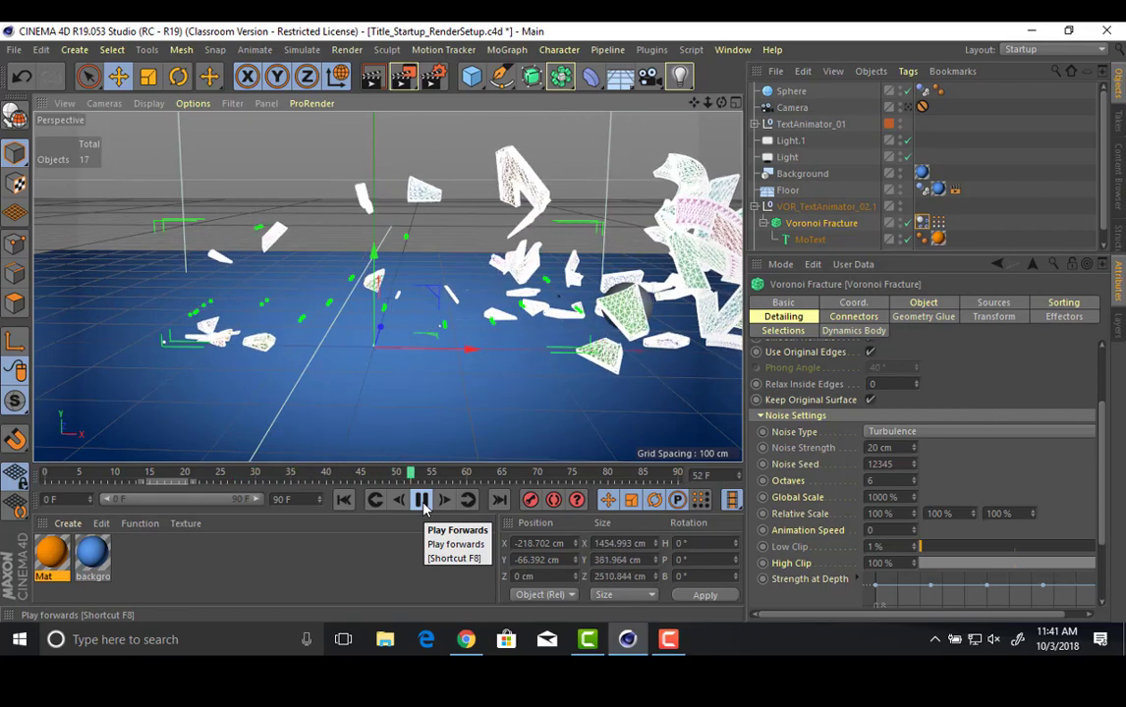
click(422, 501)
Clear the selection, replay the shatter simulation from the start, and return to frame 0.
click(425, 138)
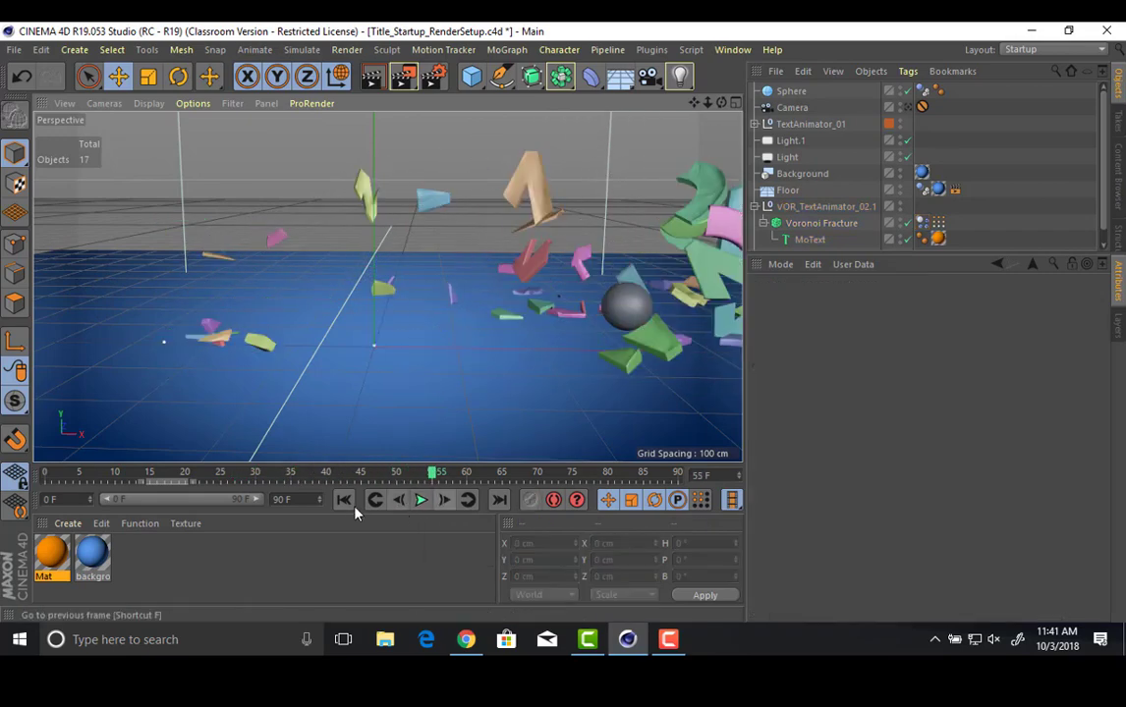
click(344, 500)
click(422, 501)
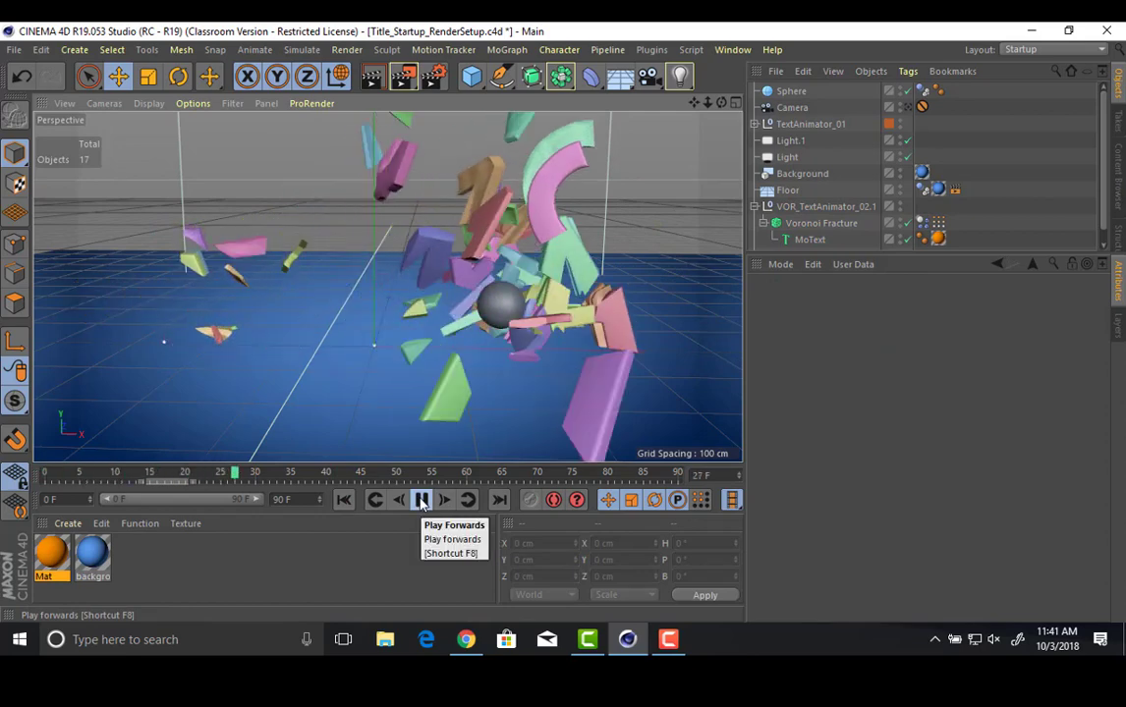
click(421, 501)
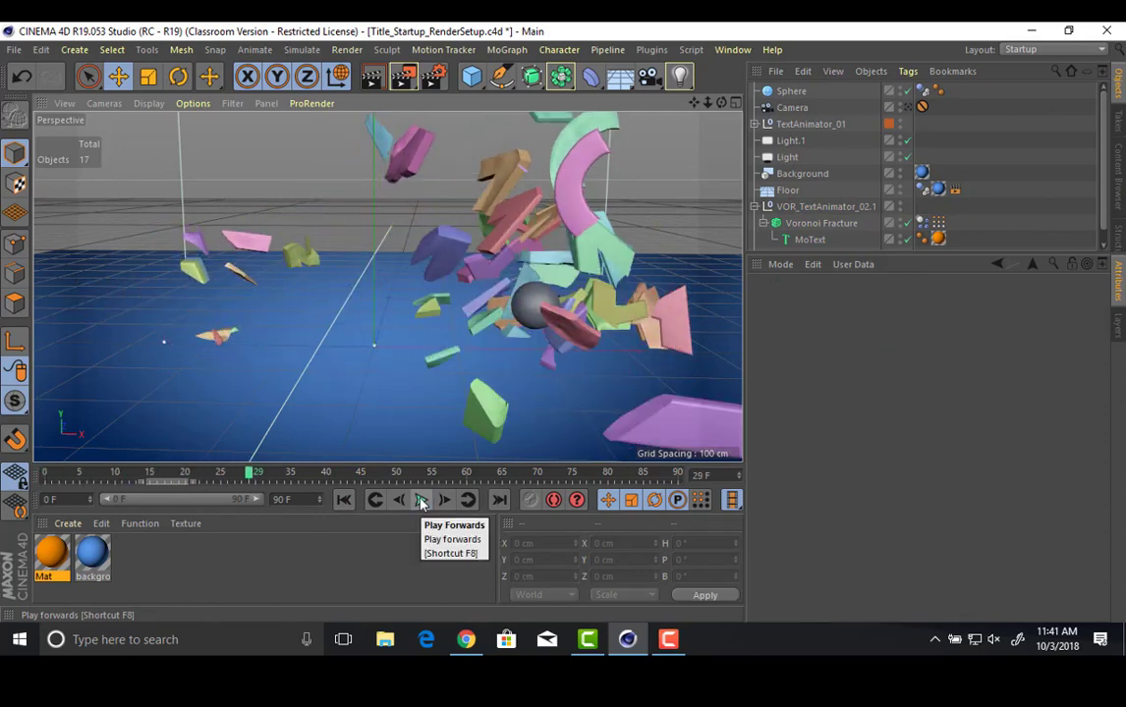
click(344, 500)
Save the scene and set the point amount of the Voronoi Fracture's Point Generator - Shader source to 10.
click(823, 225)
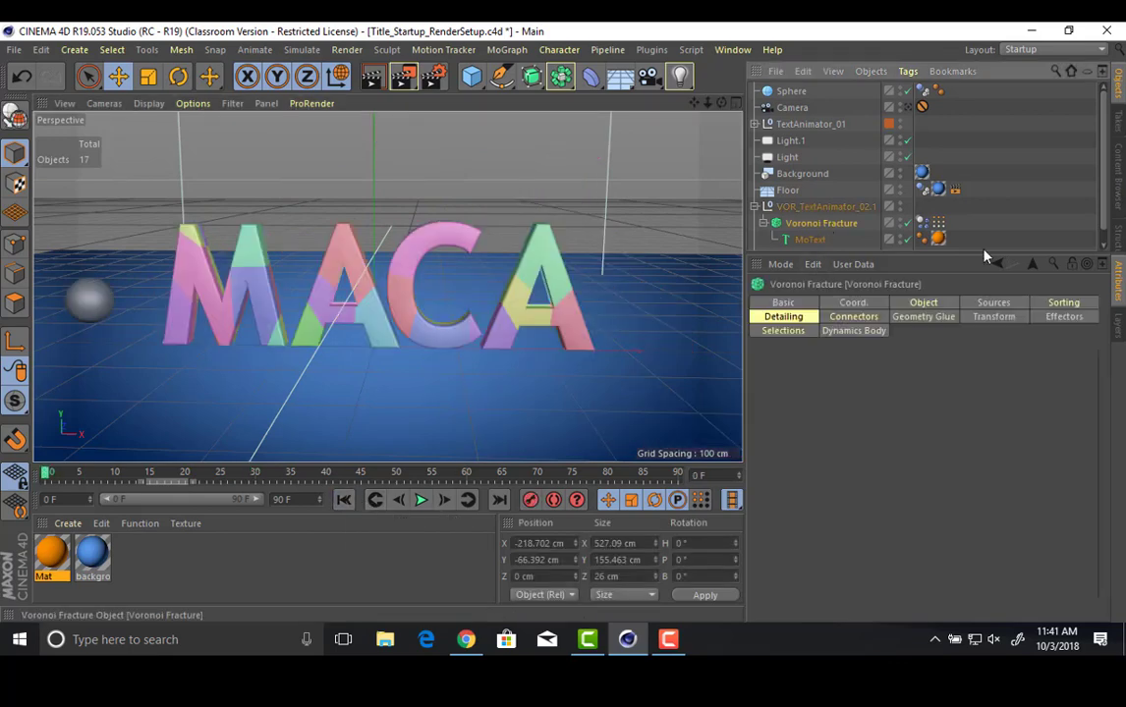
click(1061, 303)
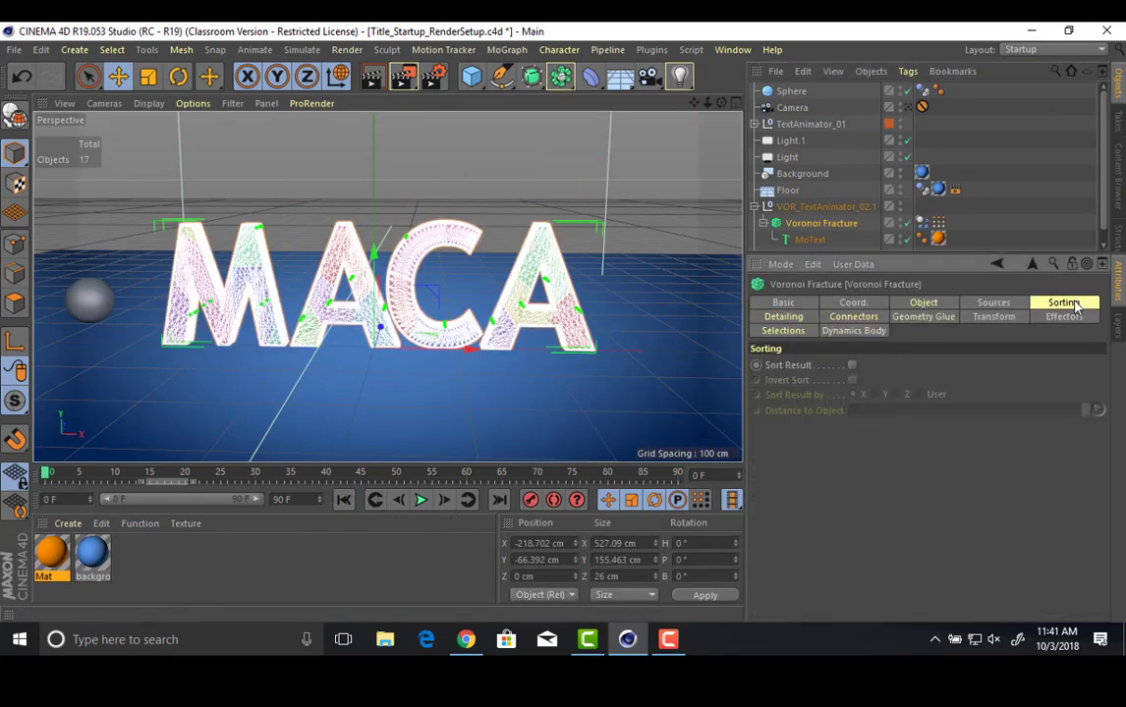
click(993, 302)
scroll(836, 577, down, 3)
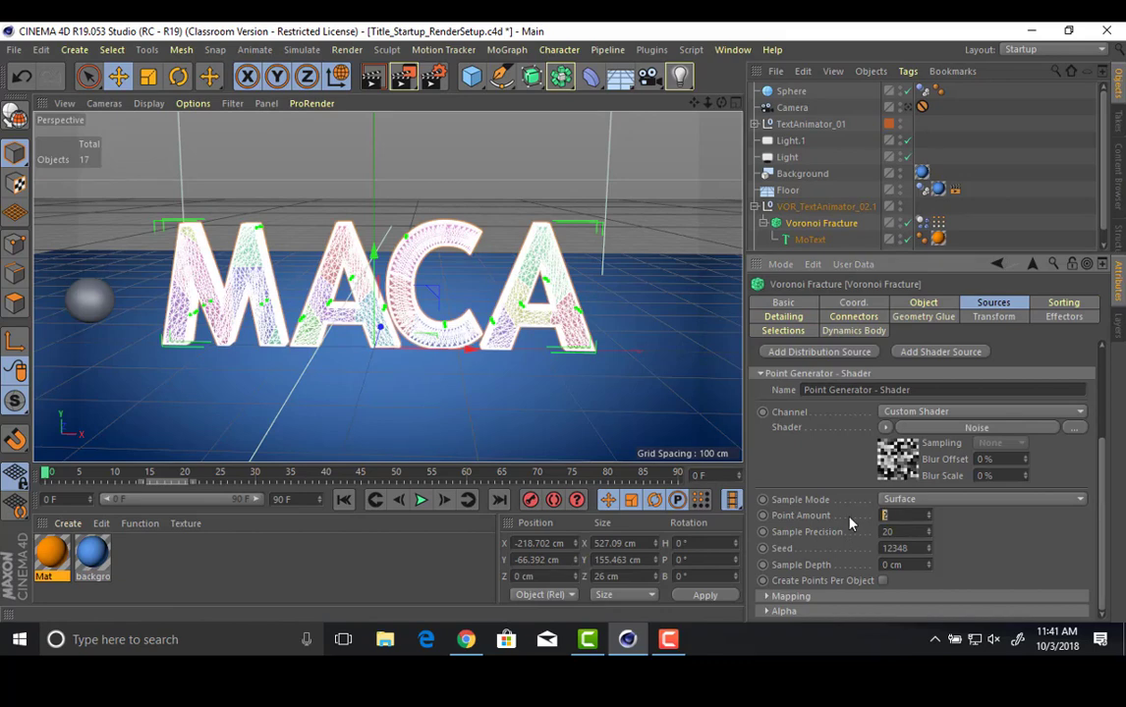
key(ctrl+s)
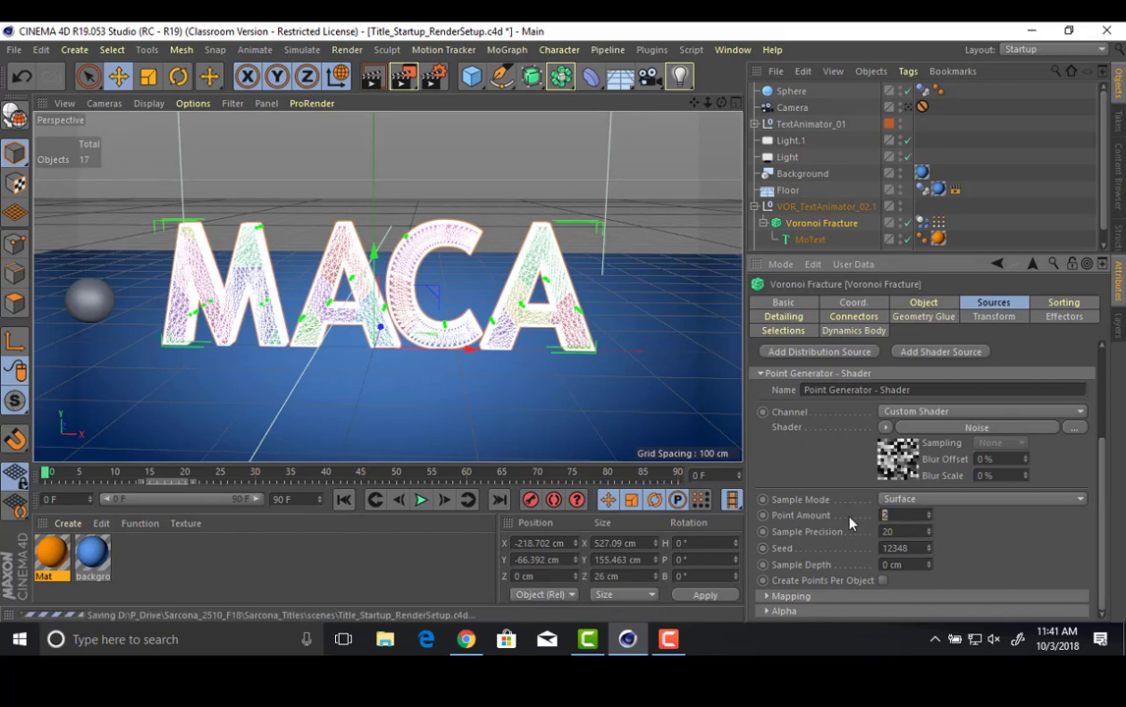
drag(892, 514, 857, 514)
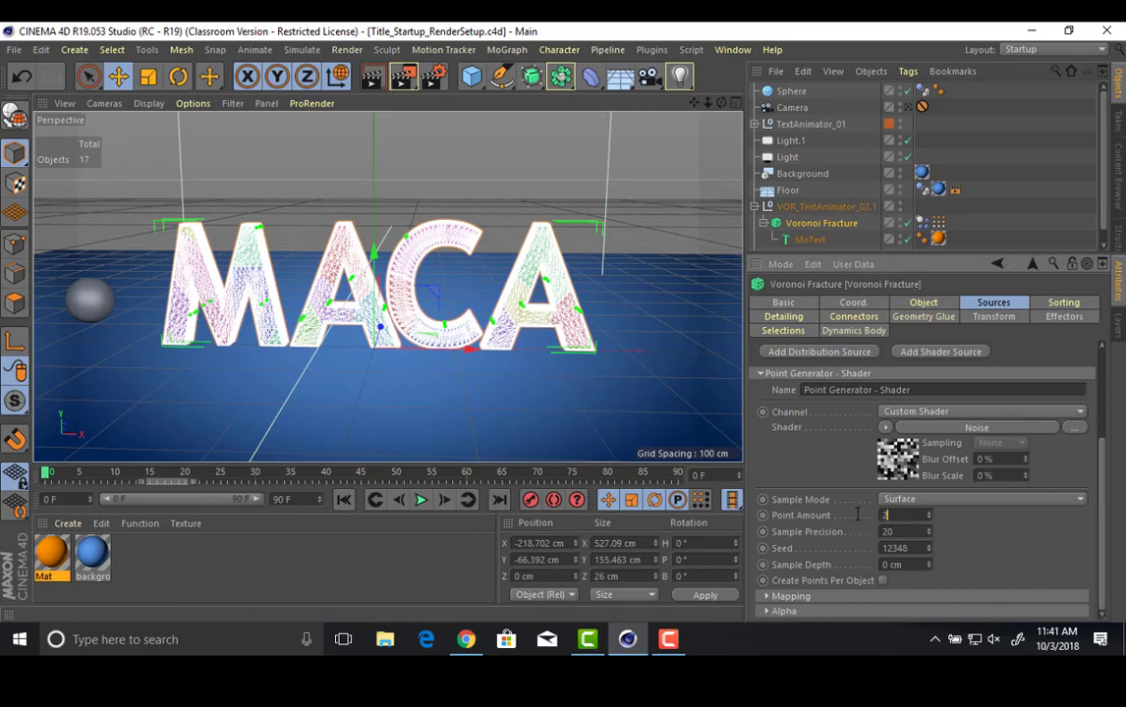
text(10)
key(Return)
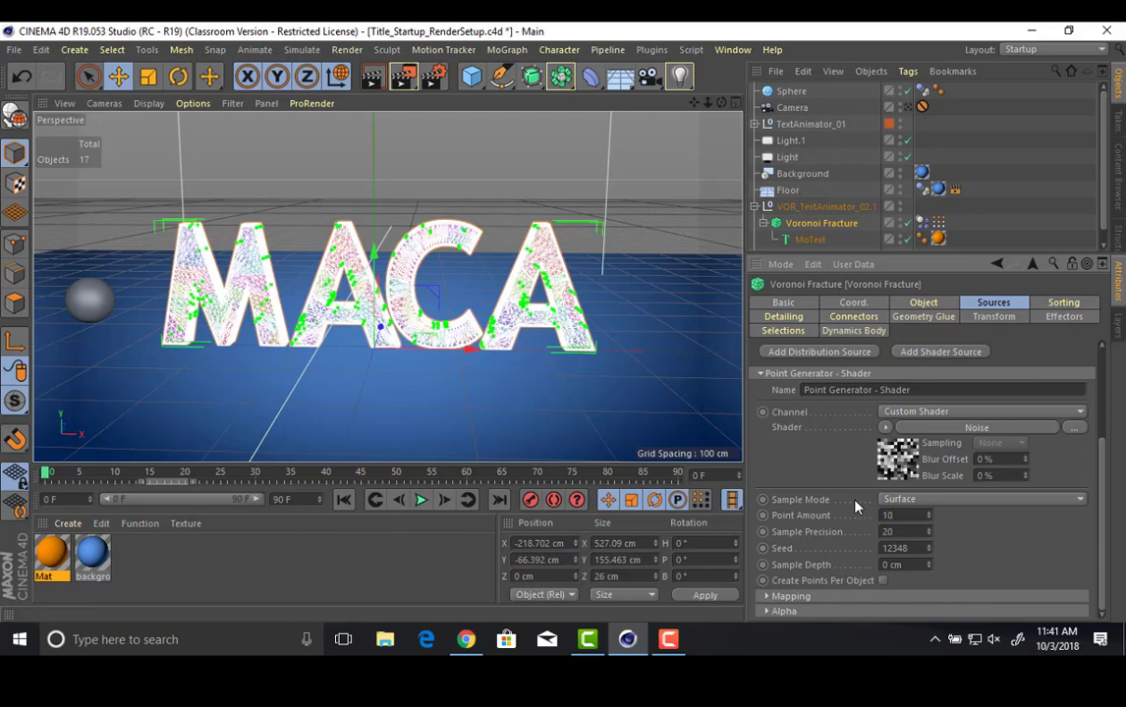
Deselect the fracture, play the simulation up to about frame 33, and view the flying fragments up close.
click(504, 189)
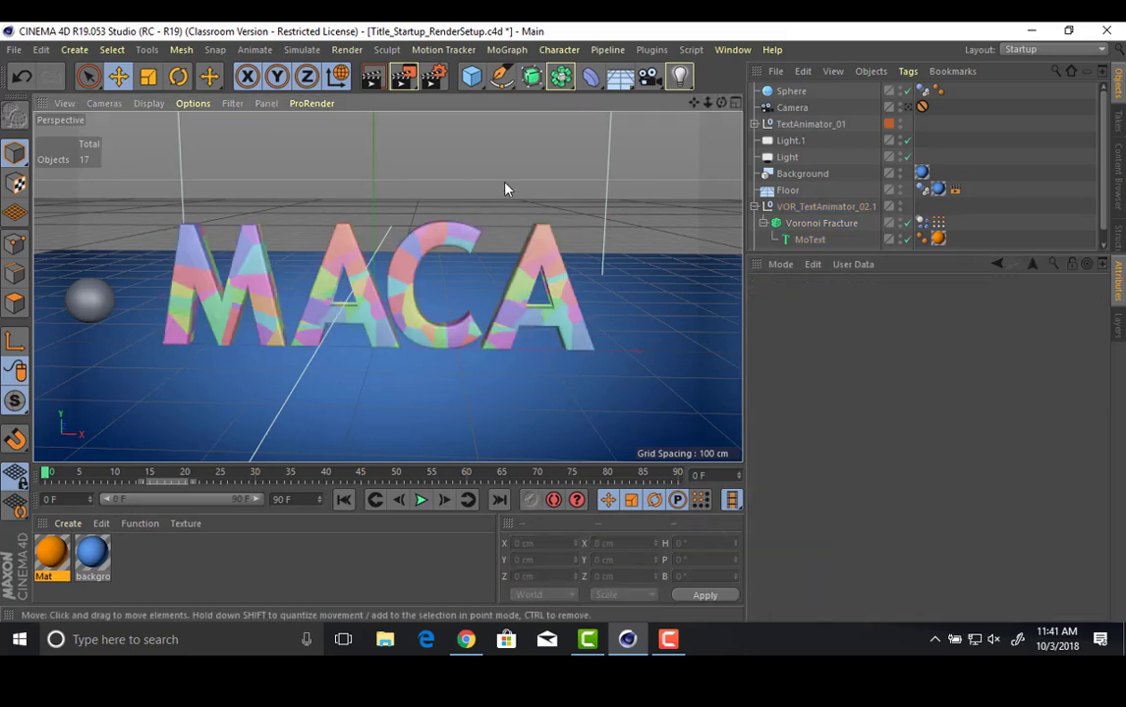
click(422, 501)
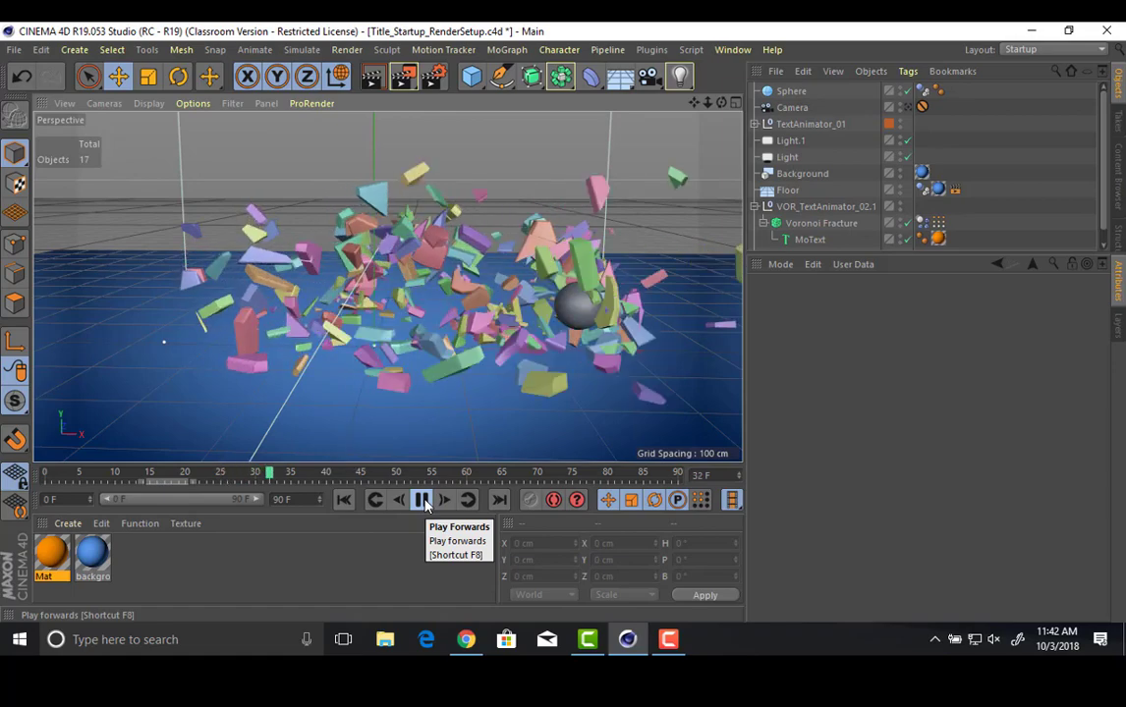
click(423, 501)
alt+drag(460, 196, 668, 246)
Review the Voronoi Fracture's sorting, sources, object, geometry glue, connectors and detailing settings.
click(833, 226)
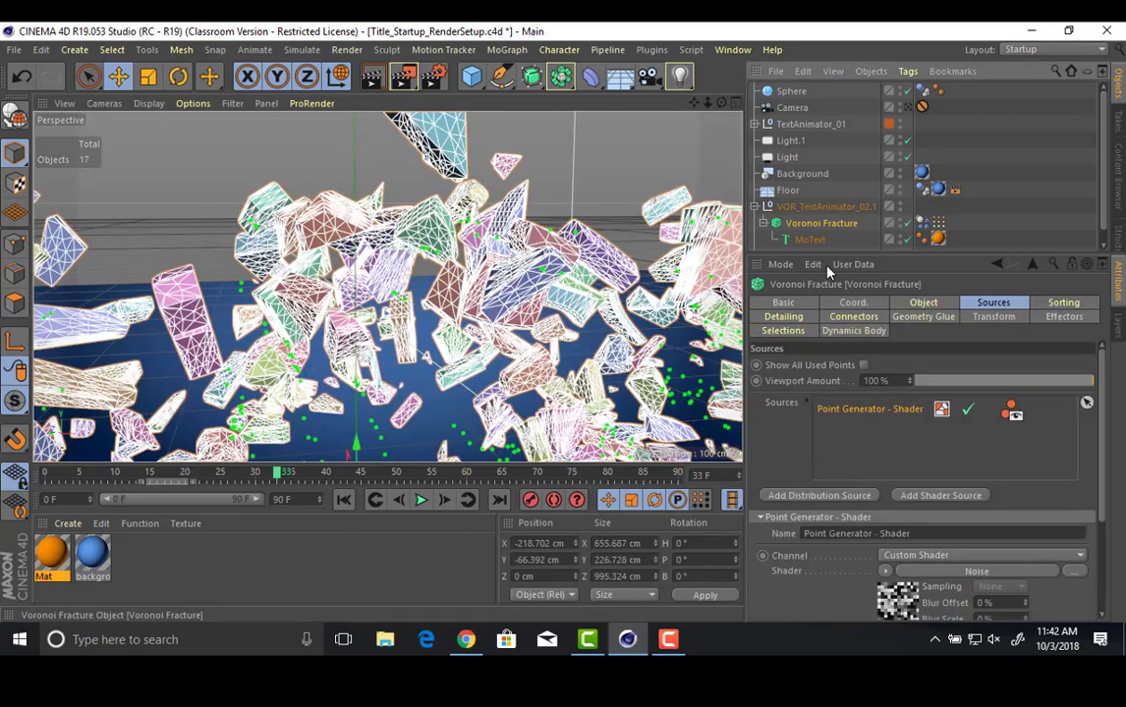
click(783, 316)
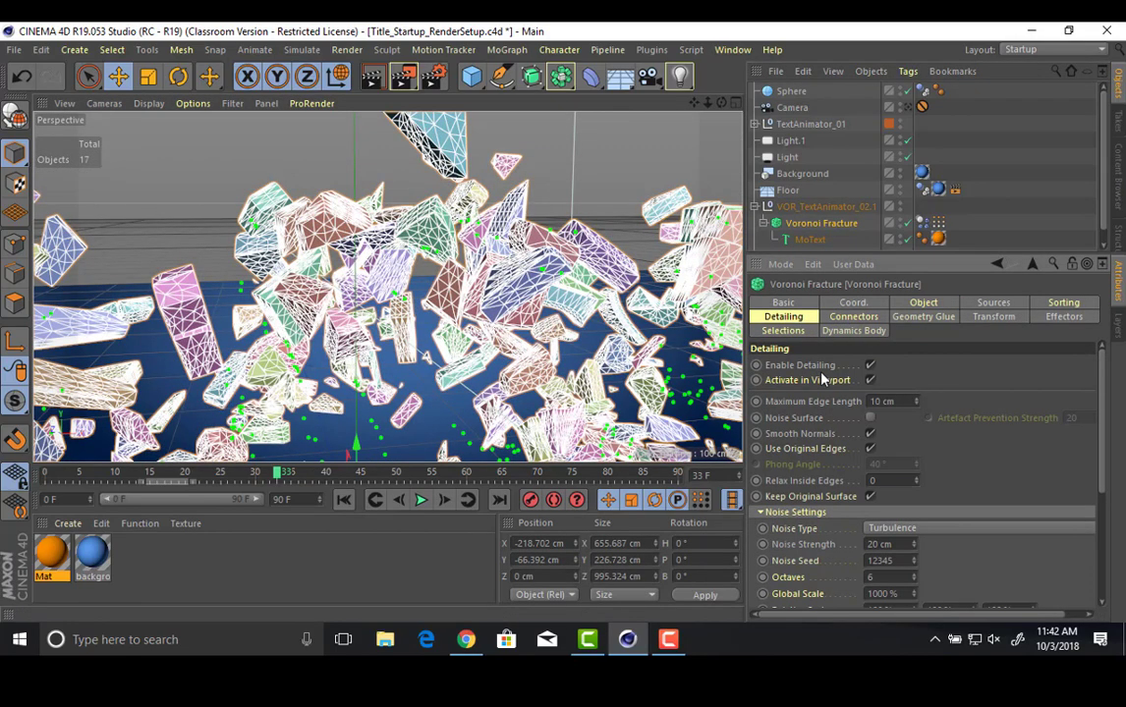
click(1062, 304)
click(1017, 305)
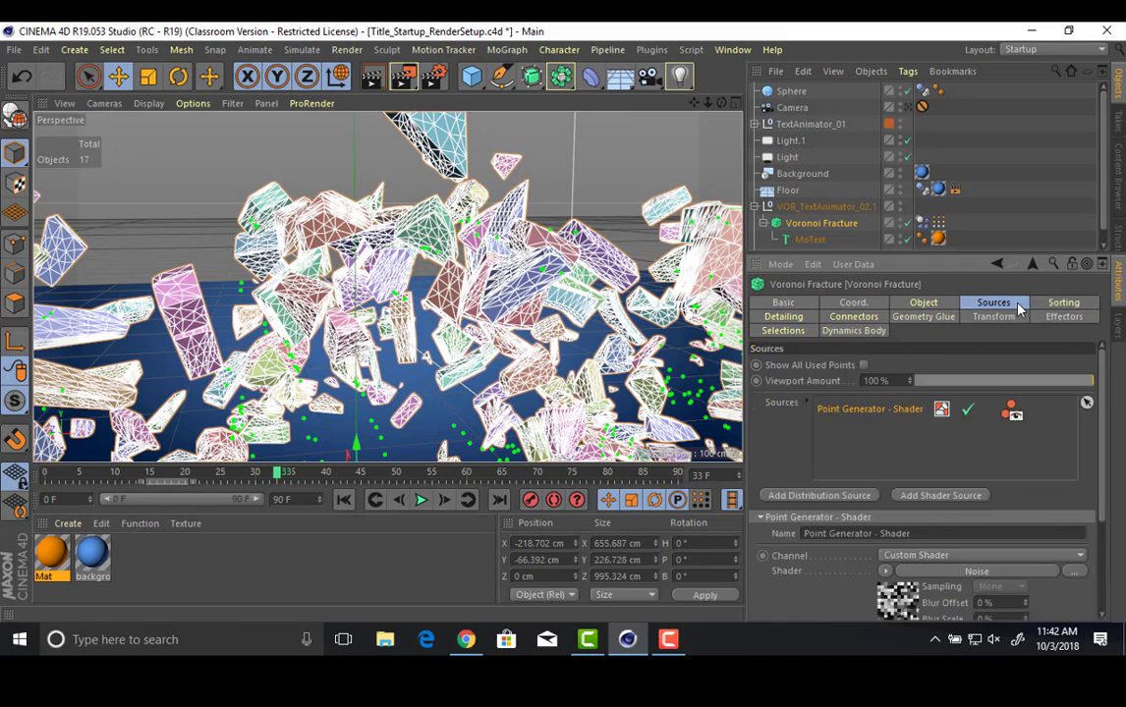
click(925, 305)
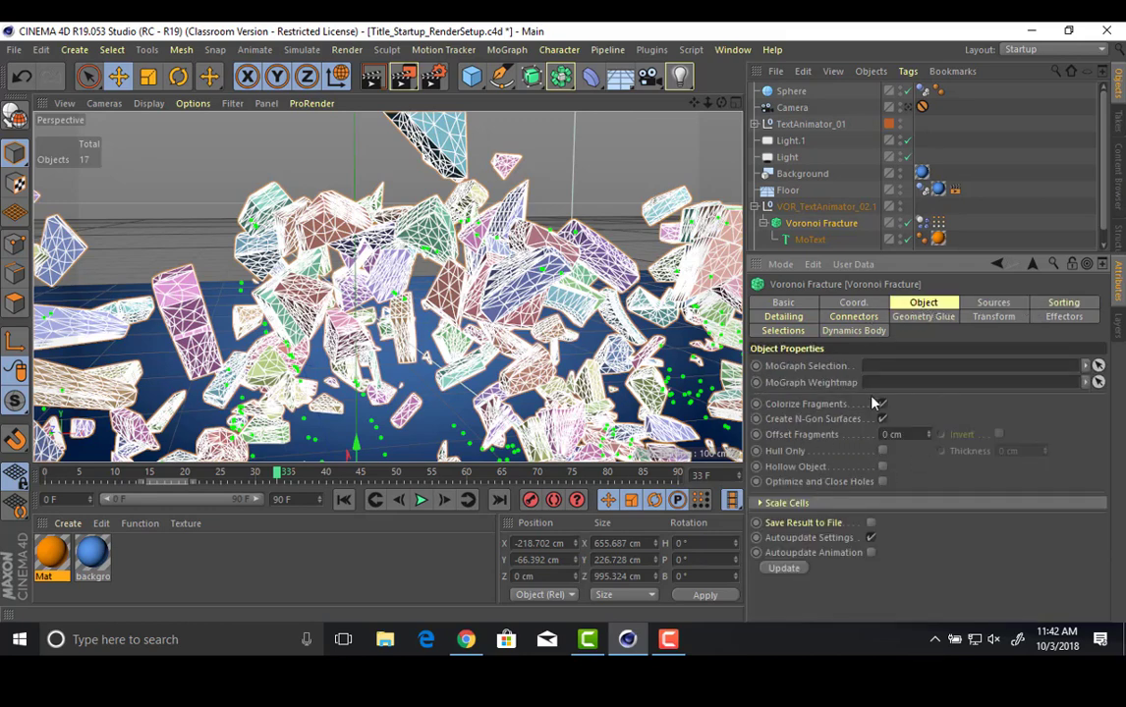
click(924, 316)
click(854, 316)
click(784, 316)
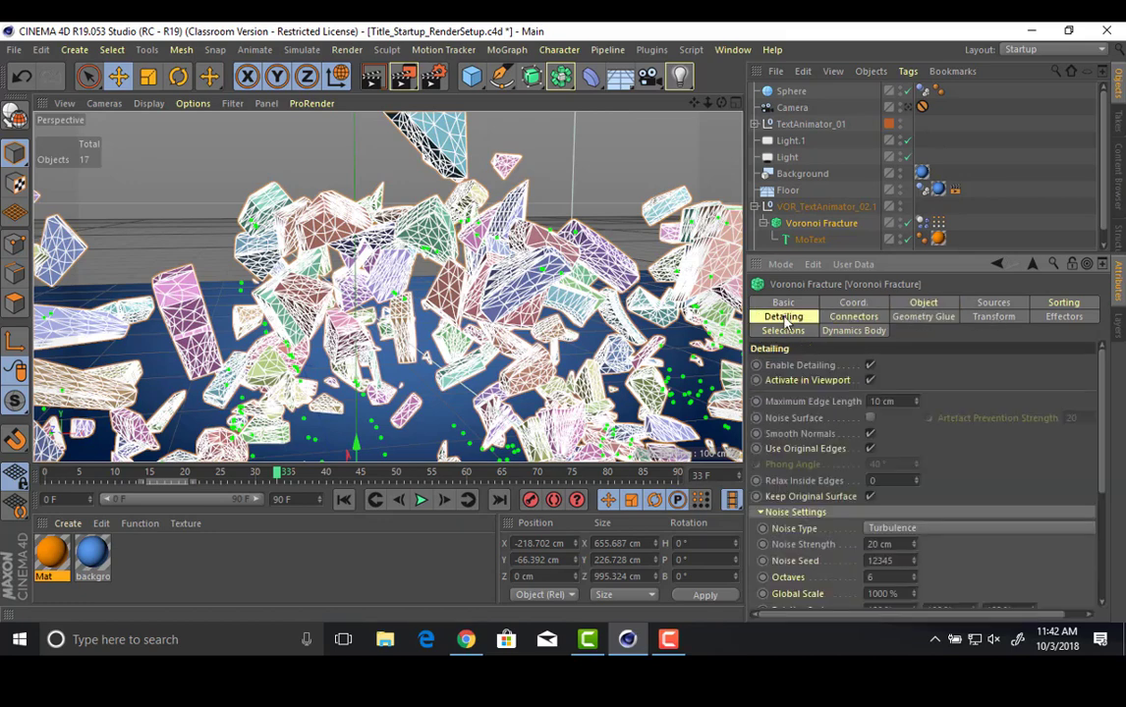
Keep Turbulence as the Voronoi Fracture's noise type and set its maximum edge length to 2 cm.
scroll(815, 500, down, 5)
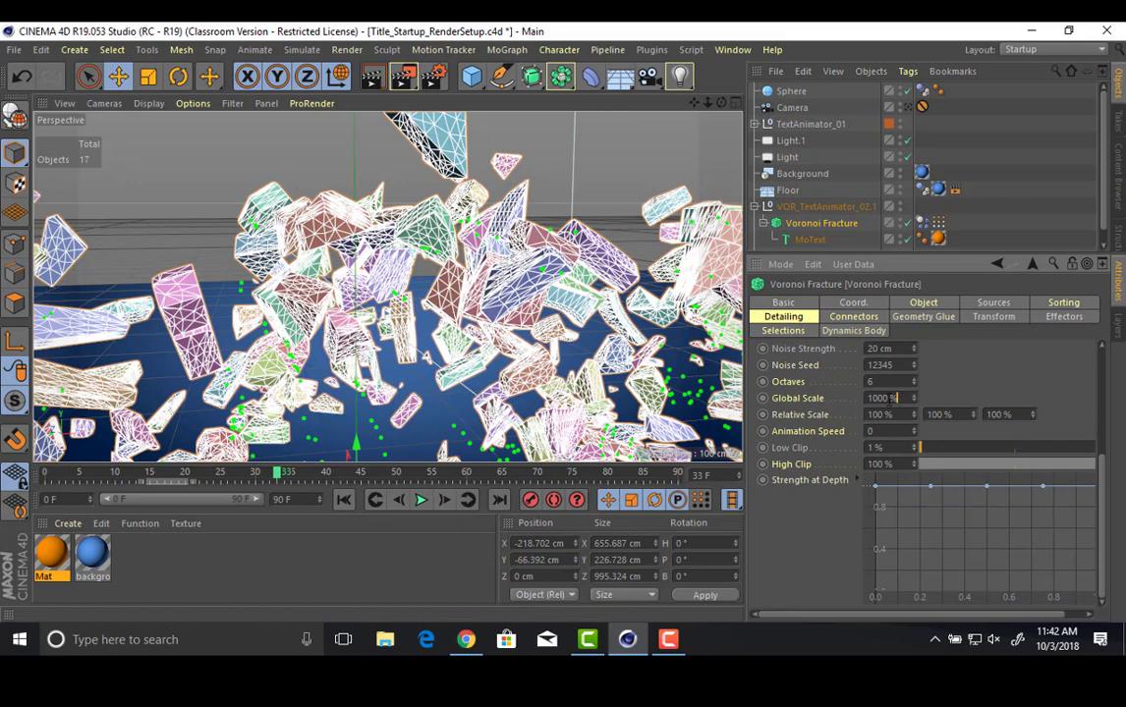
double_click(892, 398)
scroll(843, 491, up, 5)
click(905, 531)
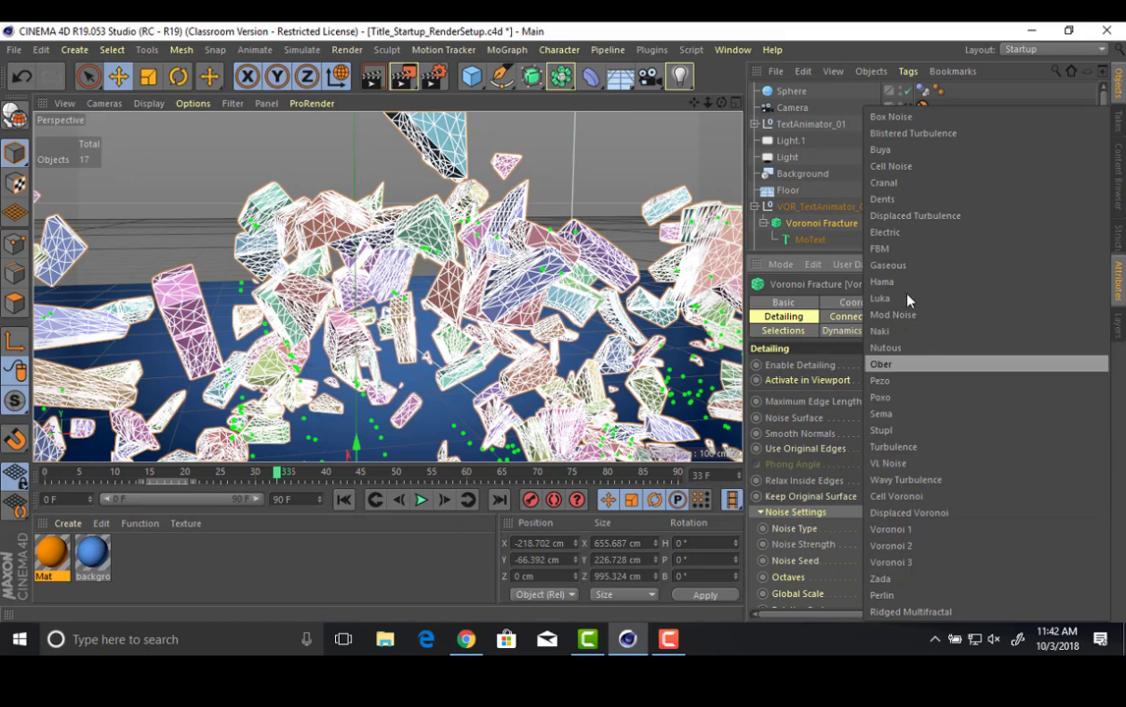
click(892, 446)
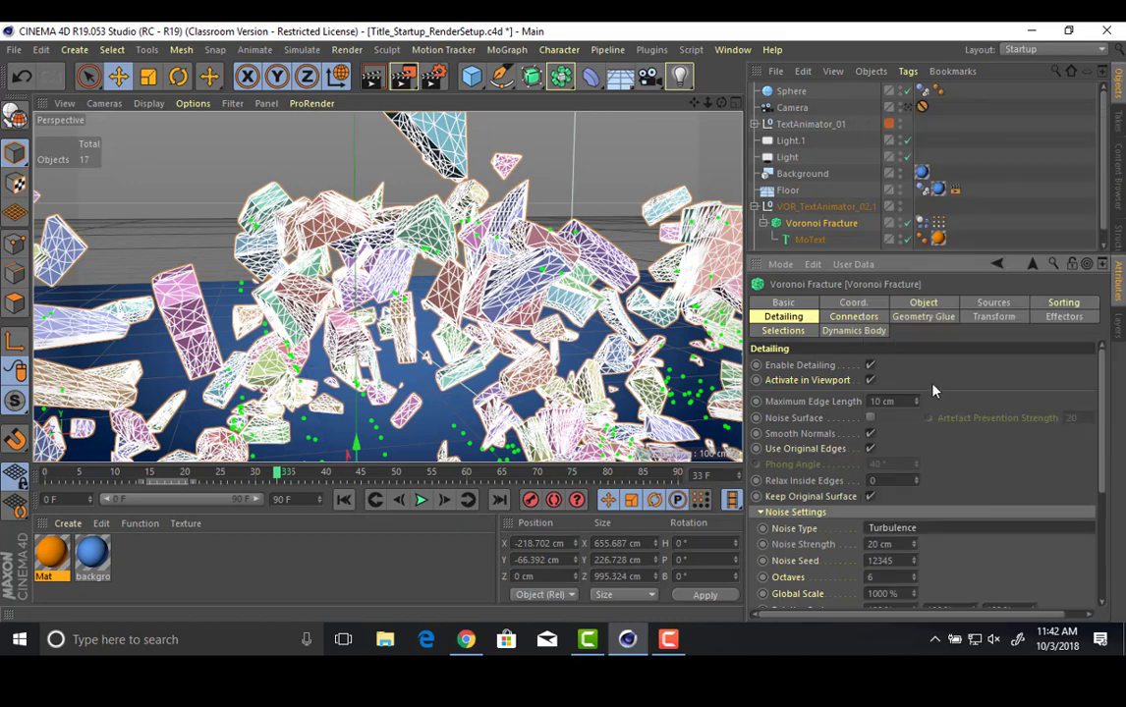
double_click(889, 400)
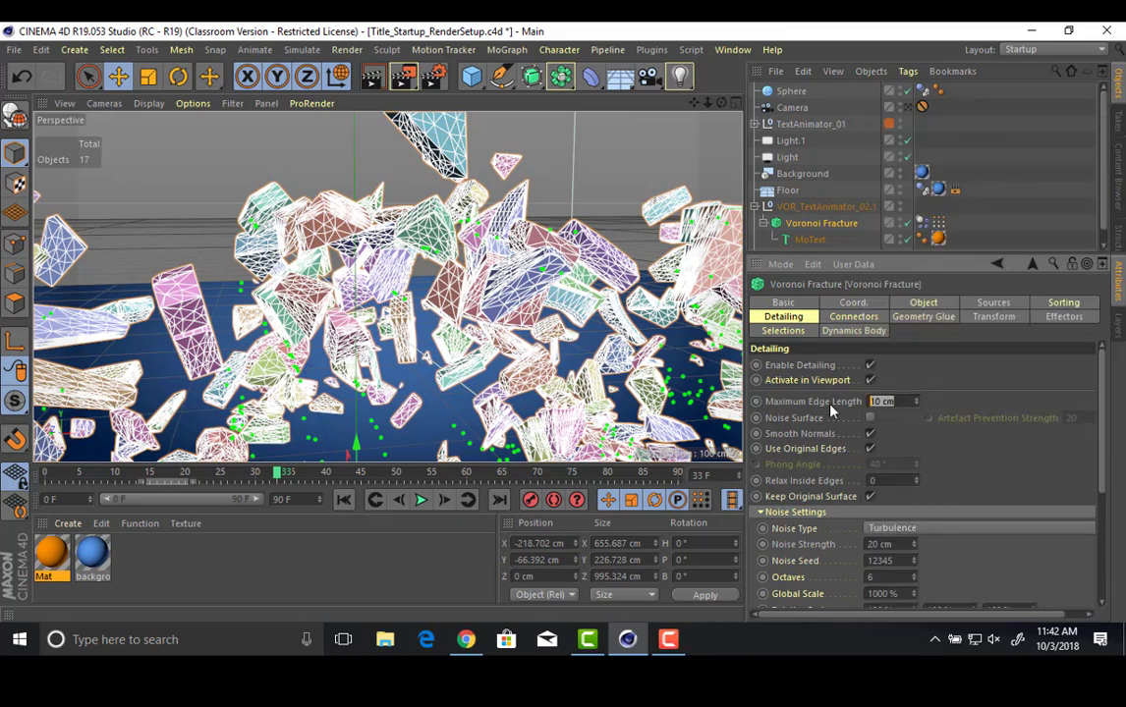
text(2)
key(Return)
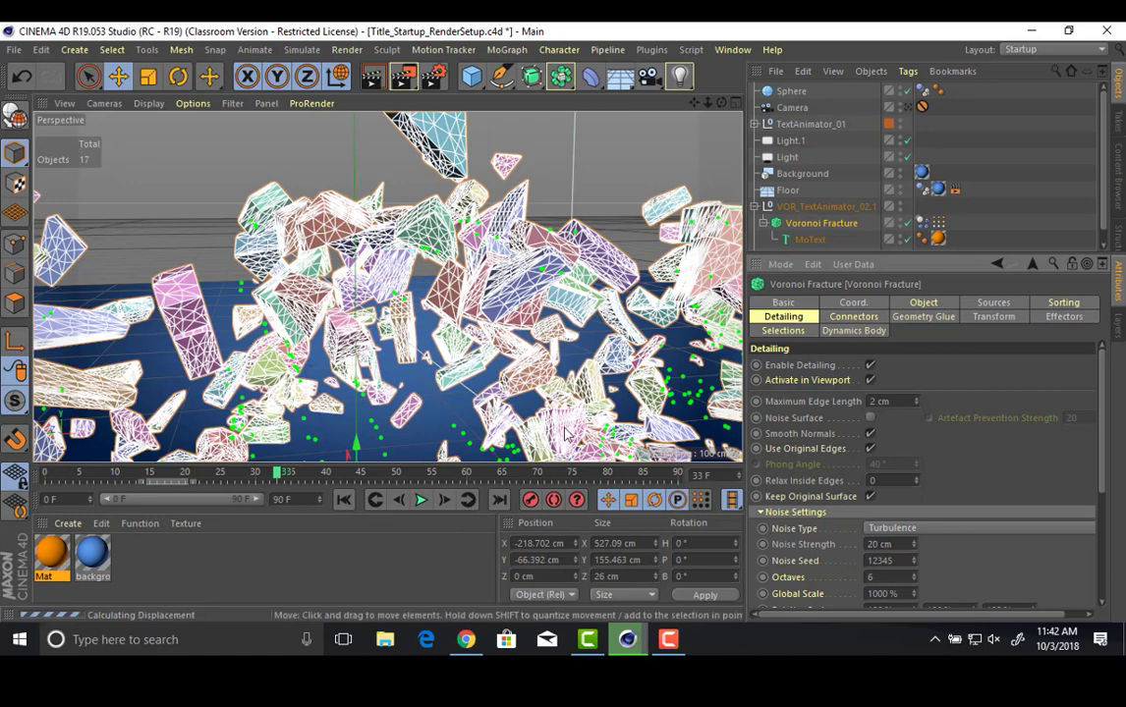
Deselect the Voronoi Fracture, view the flying fragments from another angle, and display them shaded with mesh lines.
click(610, 153)
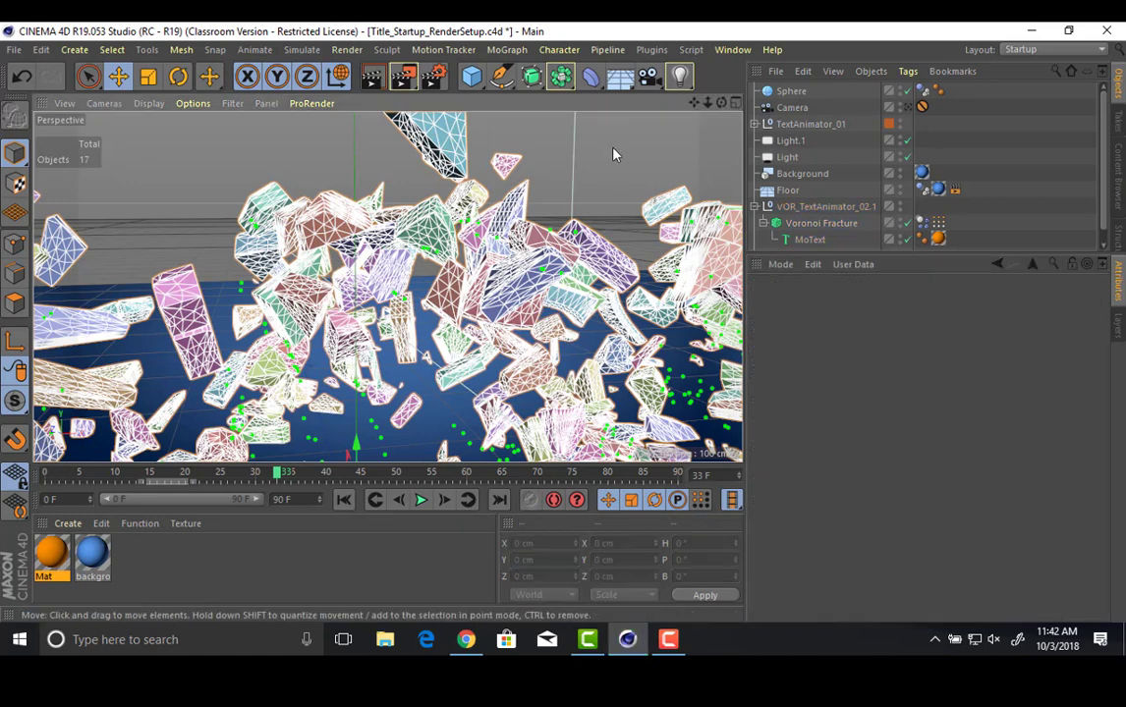
alt+drag(562, 214, 620, 201)
alt+drag(536, 182, 537, 172)
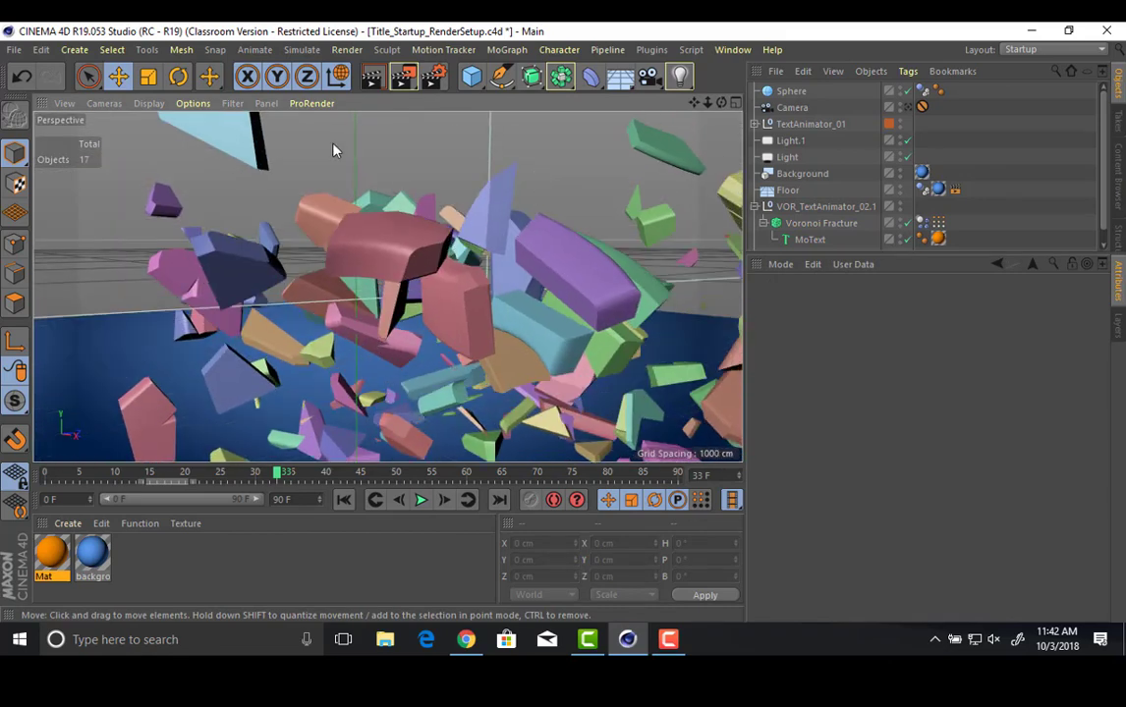
click(148, 104)
click(157, 143)
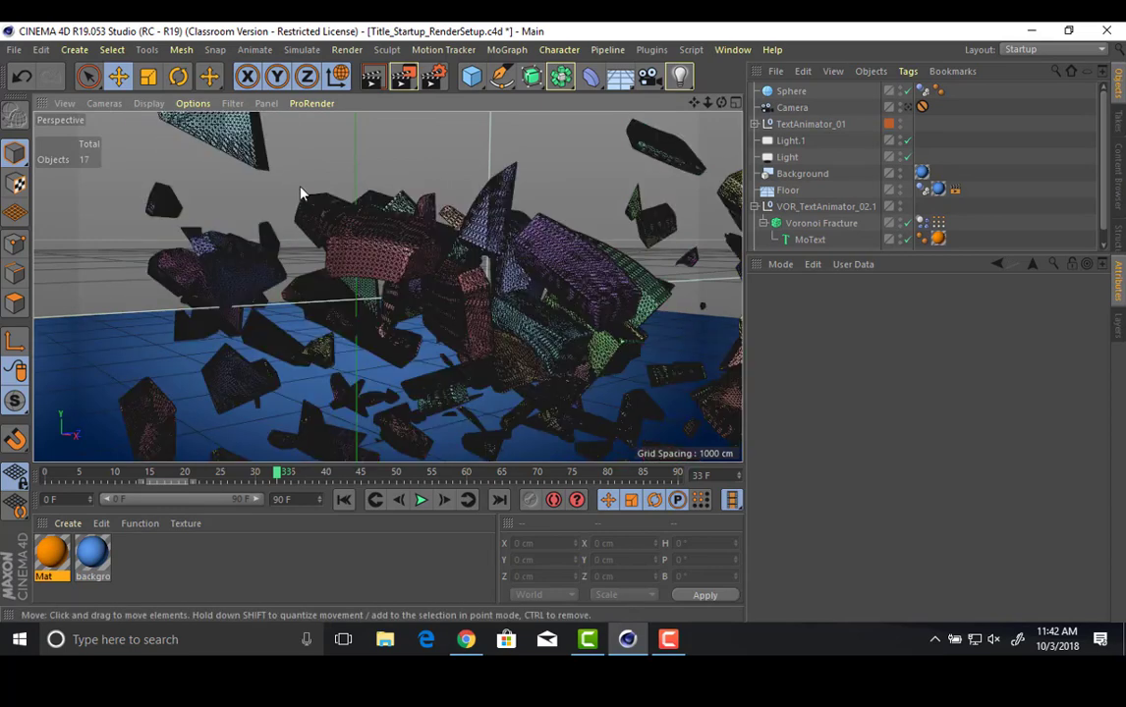
alt+drag(437, 256, 439, 261)
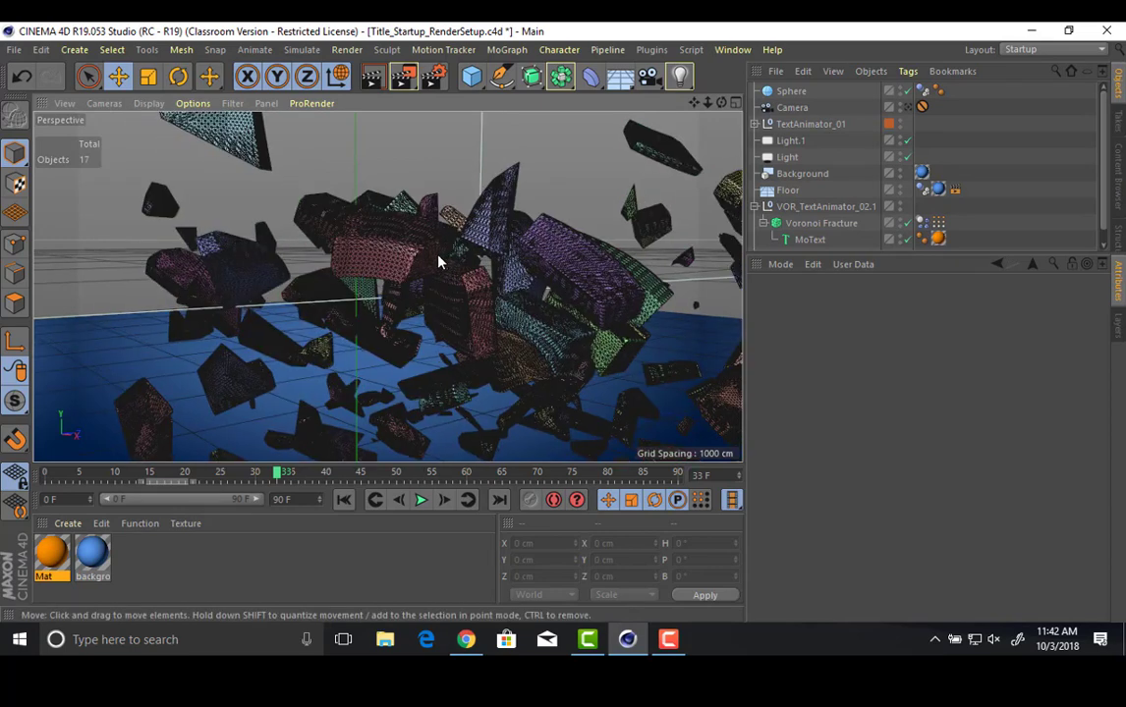
Set the Voronoi Fracture's maximum edge length to 20 cm and turn its detailing off.
click(817, 223)
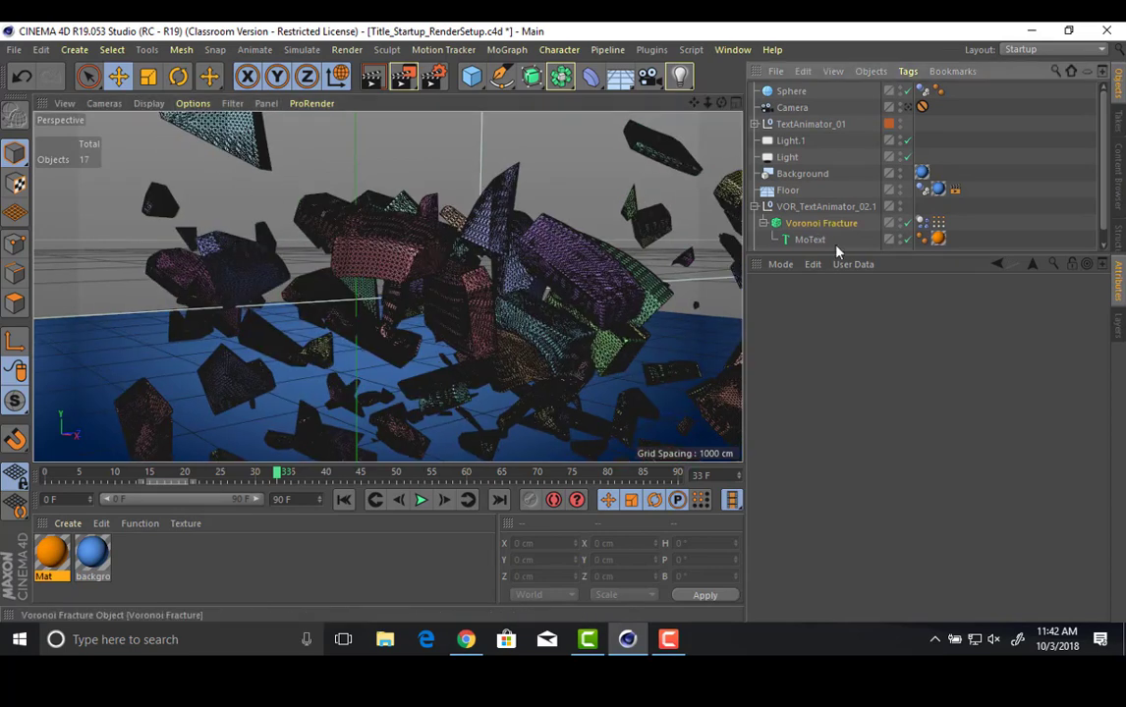
drag(887, 401, 808, 399)
text(20)
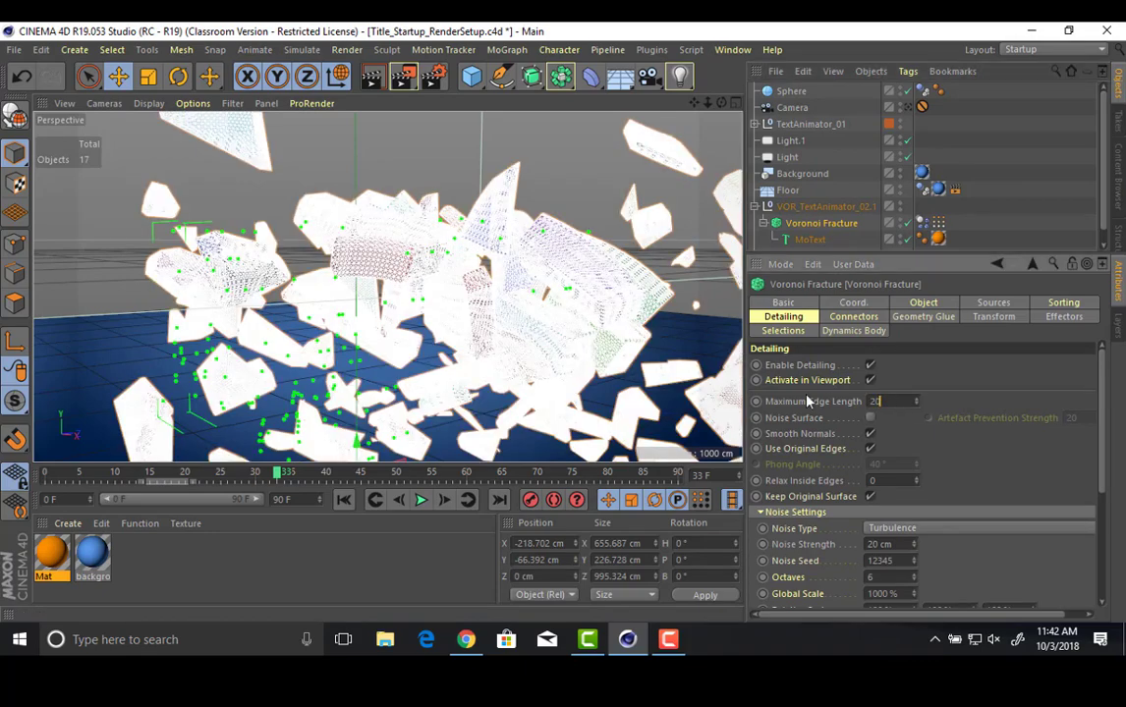
key(Return)
alt+drag(555, 180, 668, 212)
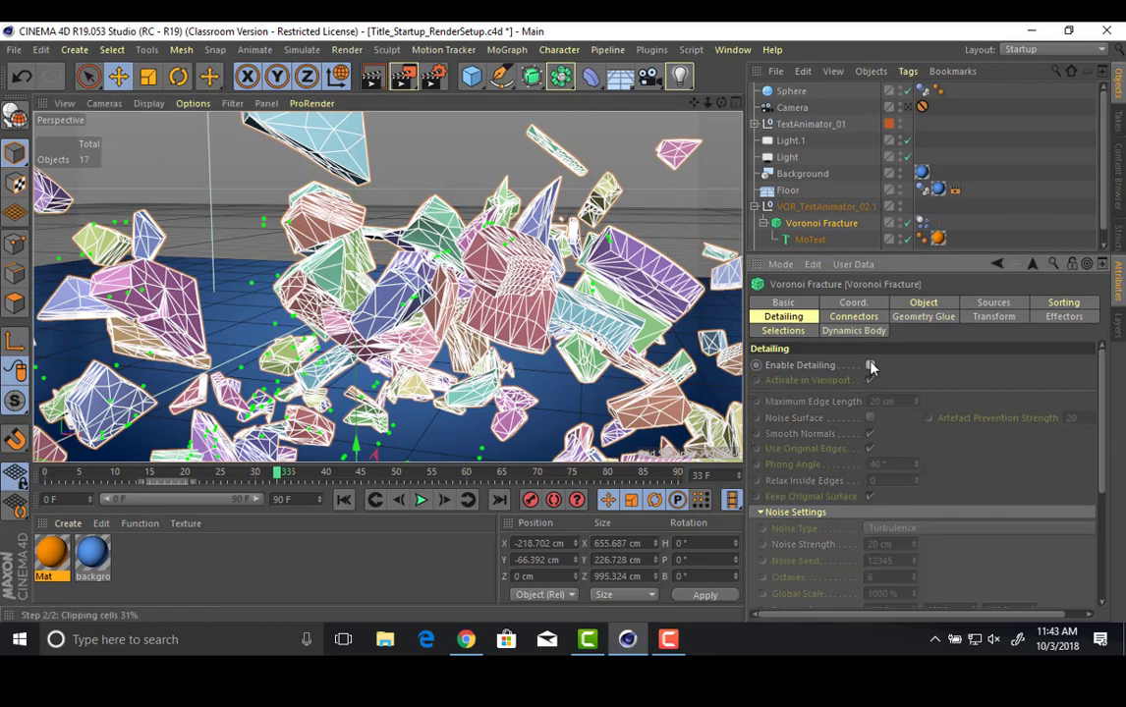
click(870, 365)
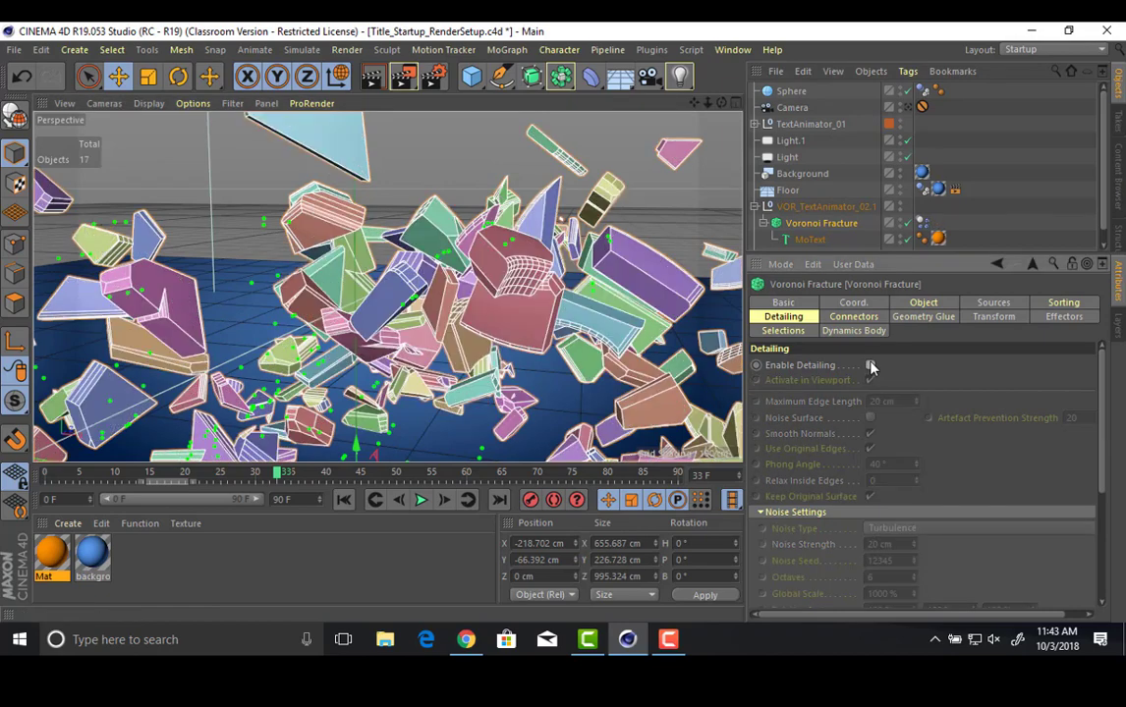
Review the Voronoi Fracture's Point Generator - Shader source settings and return the animation to frame 0.
click(986, 304)
scroll(805, 457, down, 4)
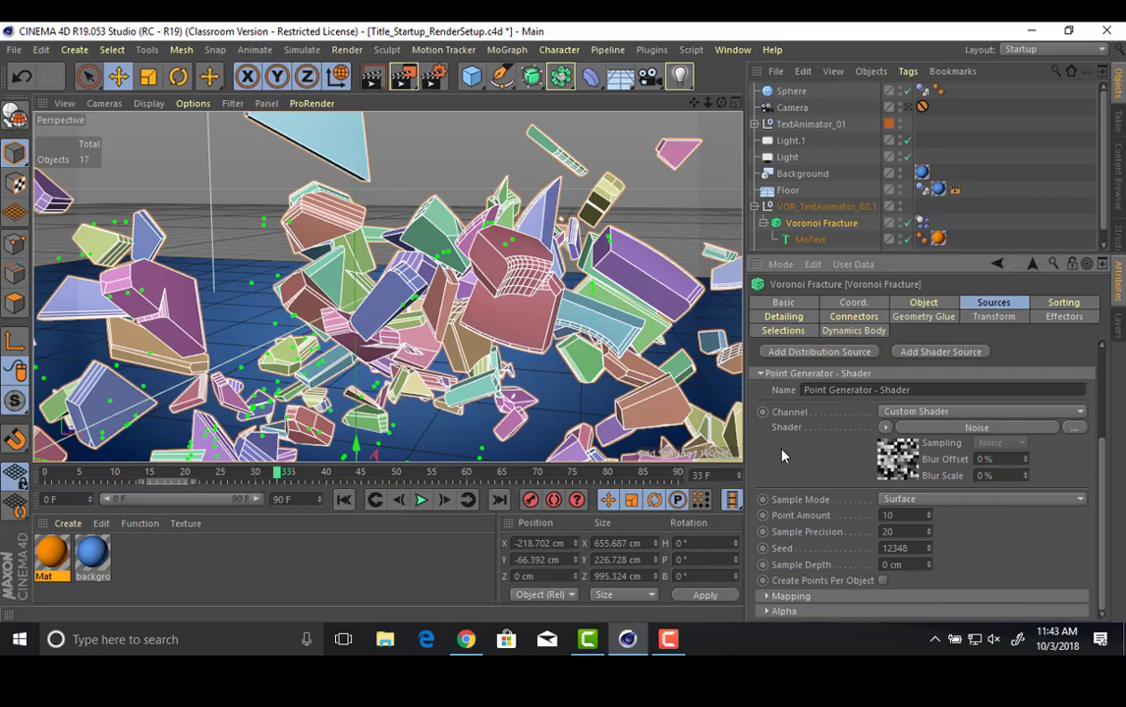
scroll(786, 432, up, 4)
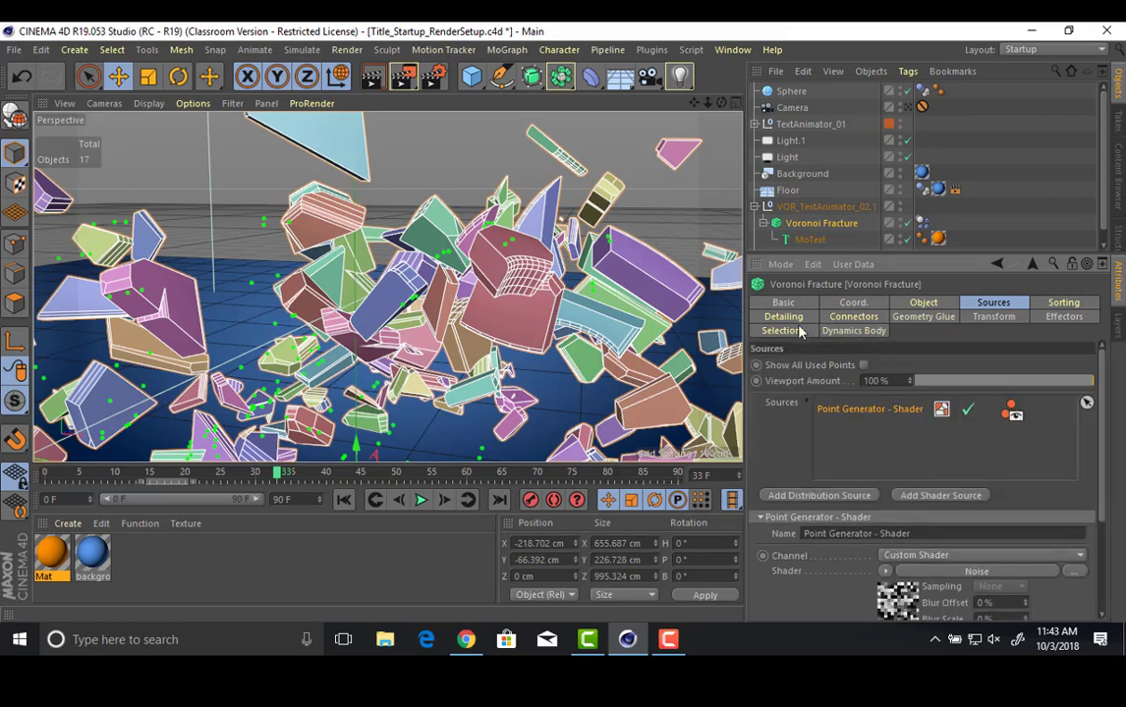
click(344, 501)
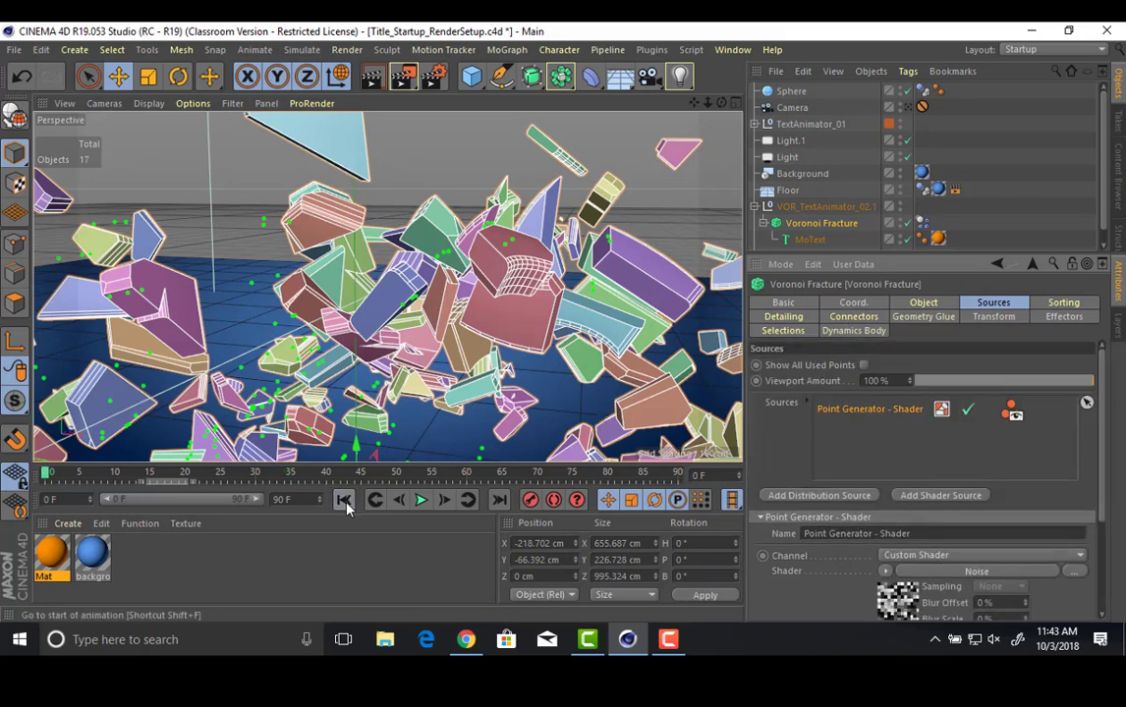
Enable geometry glue on the Voronoi Fracture and test it with the Falloff type by playing to about frame 26, then rewinding.
click(857, 316)
click(920, 317)
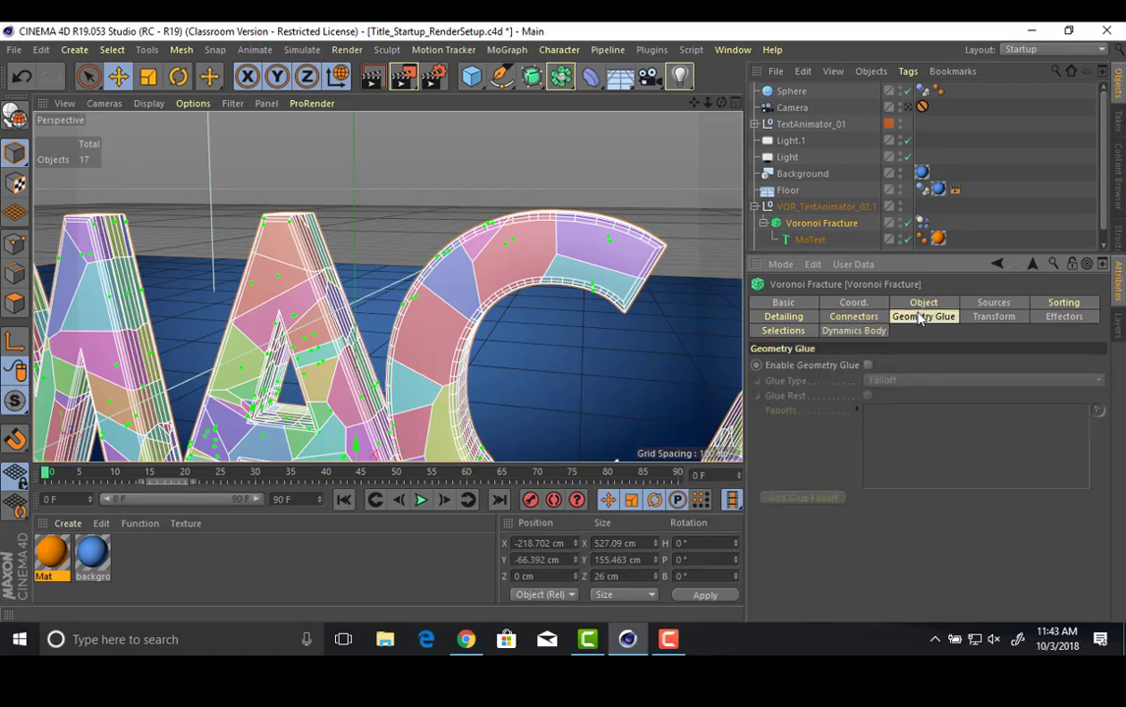
click(868, 365)
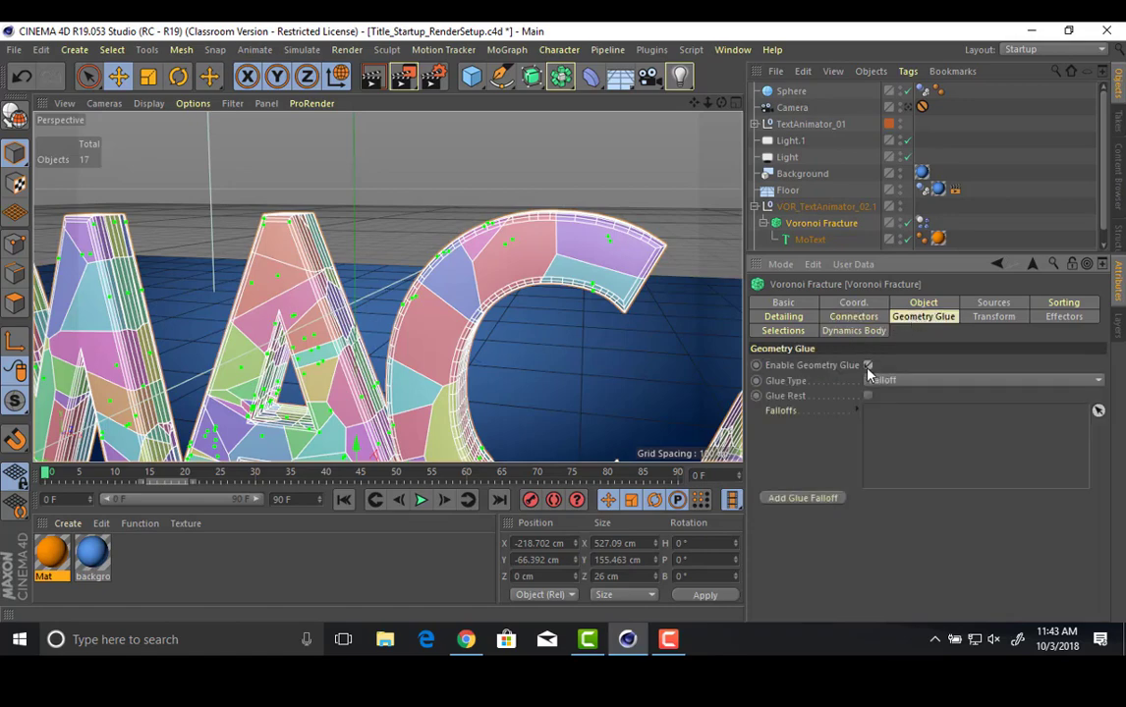
alt+right_drag(472, 397, 489, 393)
alt+drag(430, 336, 456, 267)
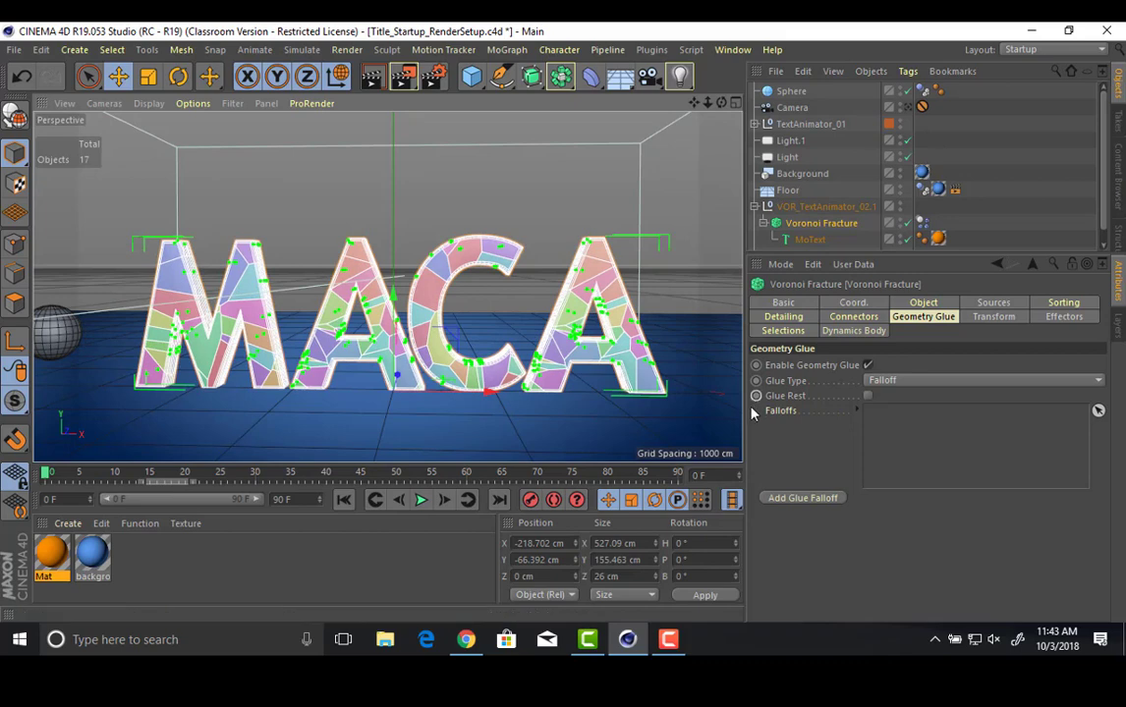
click(421, 499)
click(422, 500)
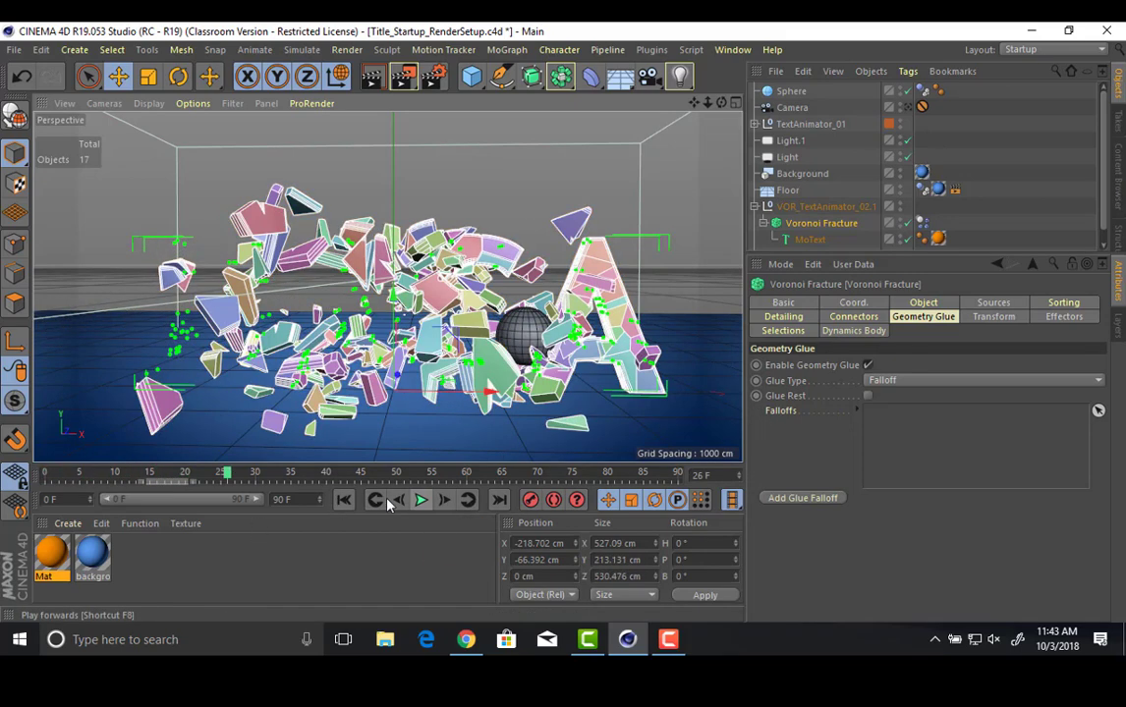
click(344, 500)
Set the geometry glue type to Cluster, play the sphere impact briefly, and rewind to the start.
click(907, 380)
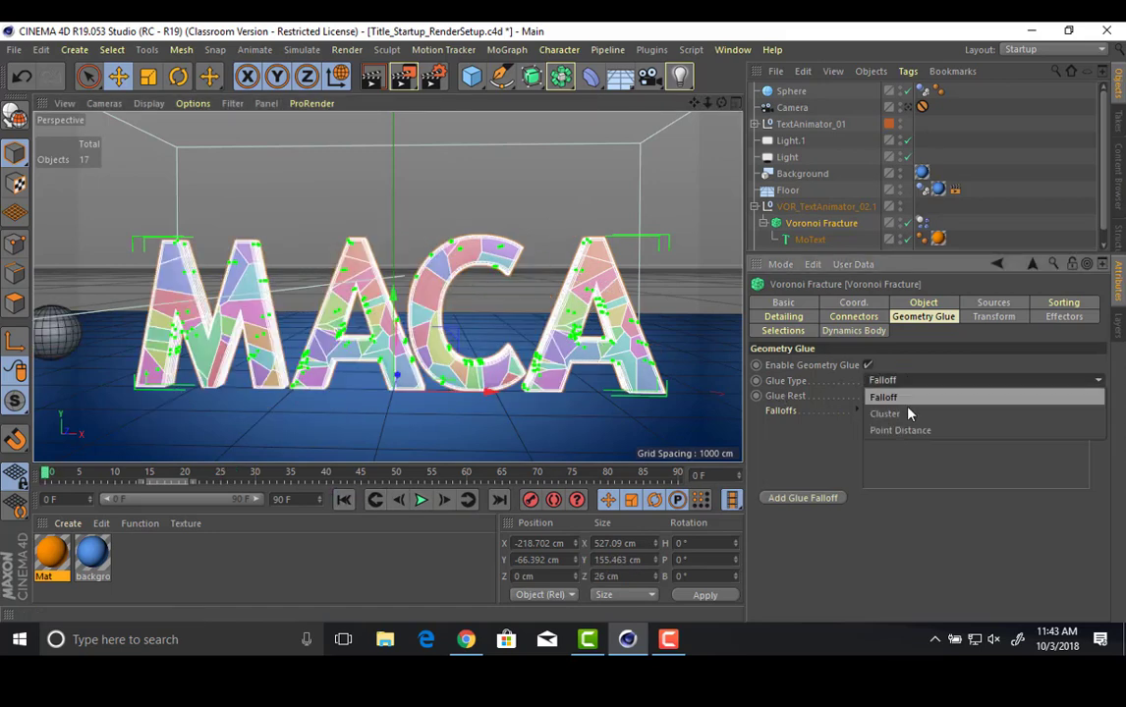
click(913, 414)
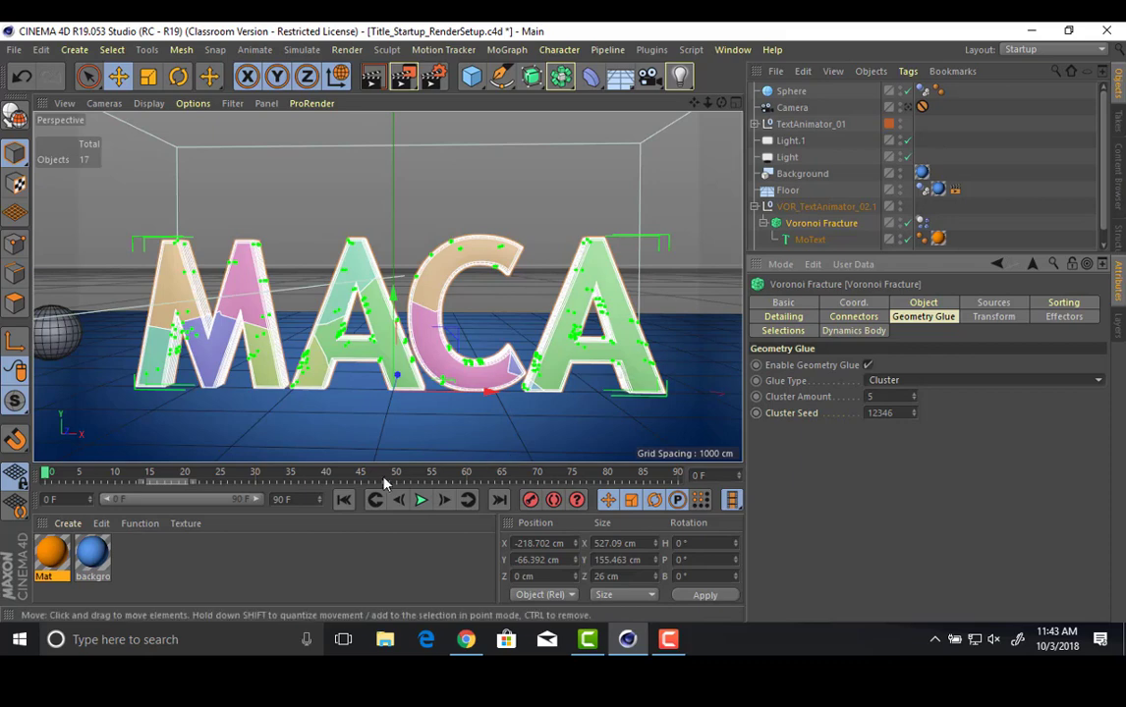
click(422, 500)
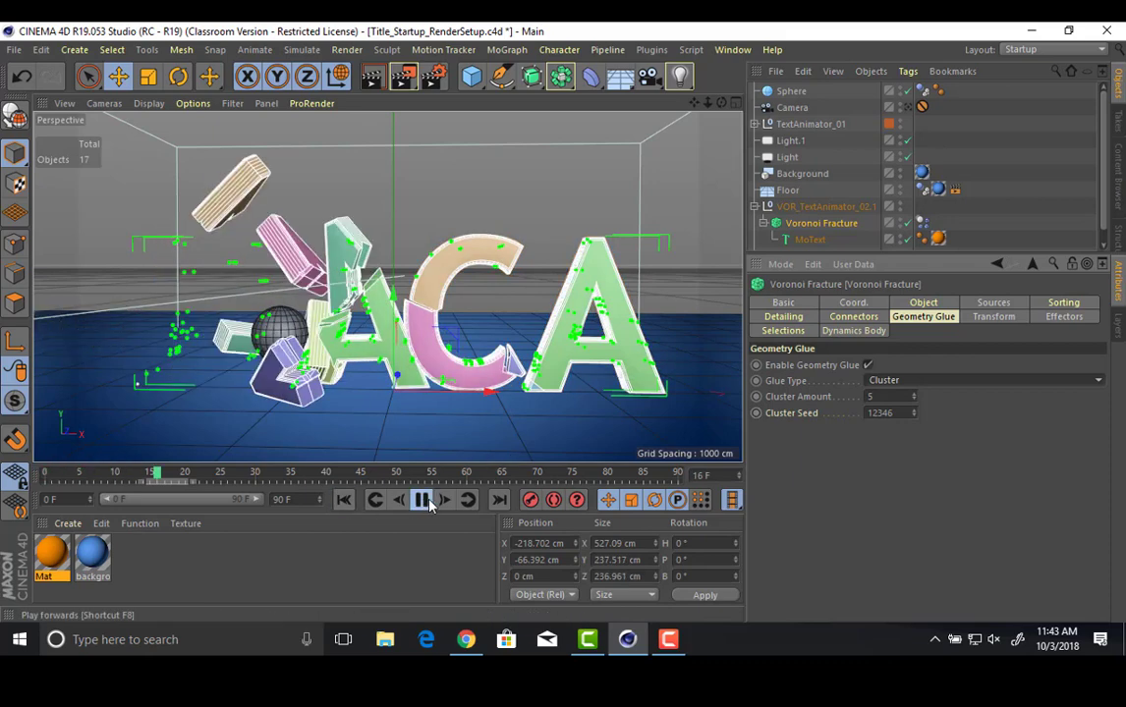
click(423, 500)
click(343, 500)
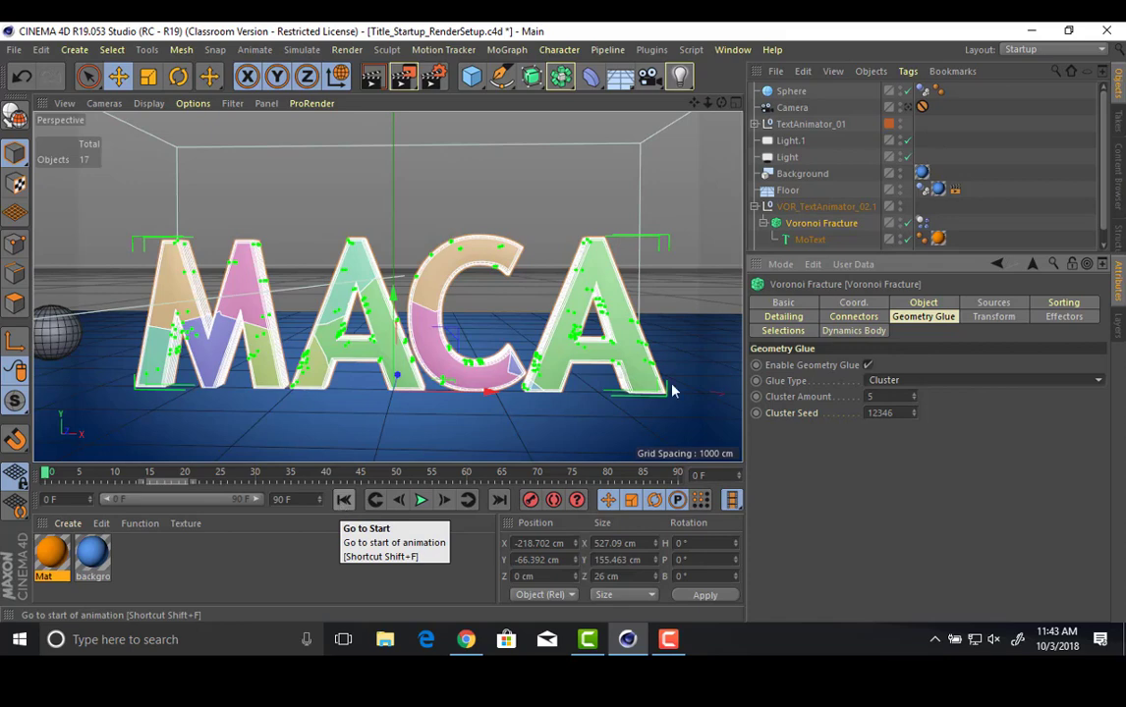
Delete the Point Generator - Shader source from the Voronoi Fracture.
click(993, 303)
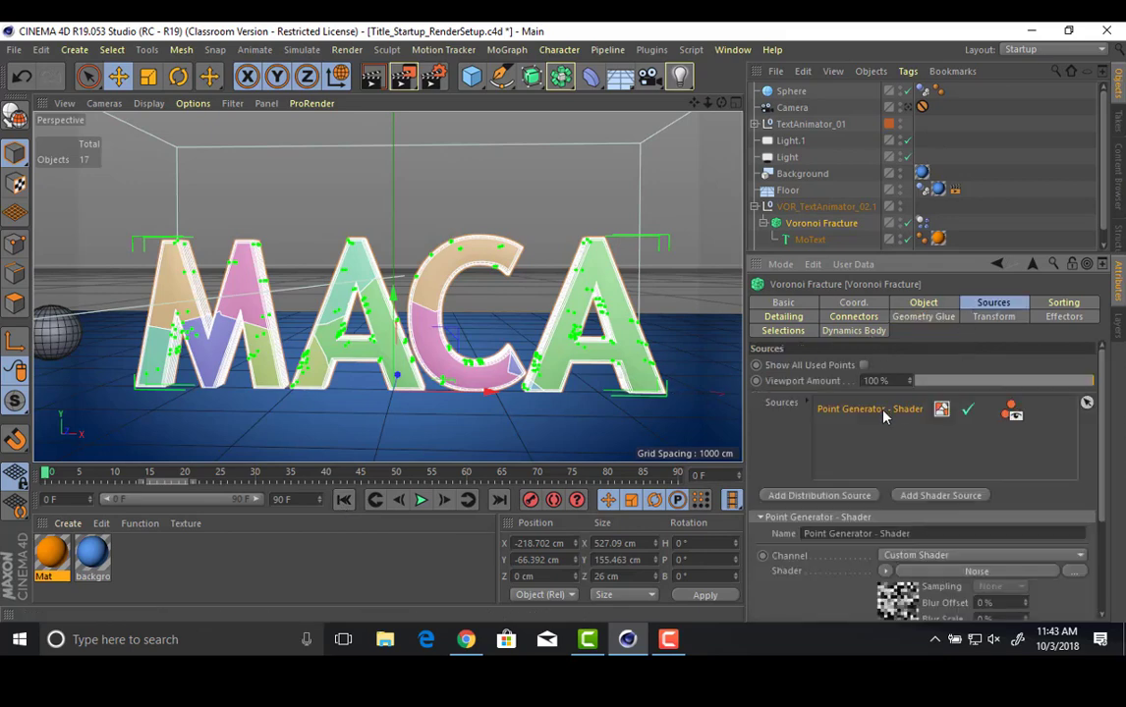
right_click(910, 413)
click(918, 462)
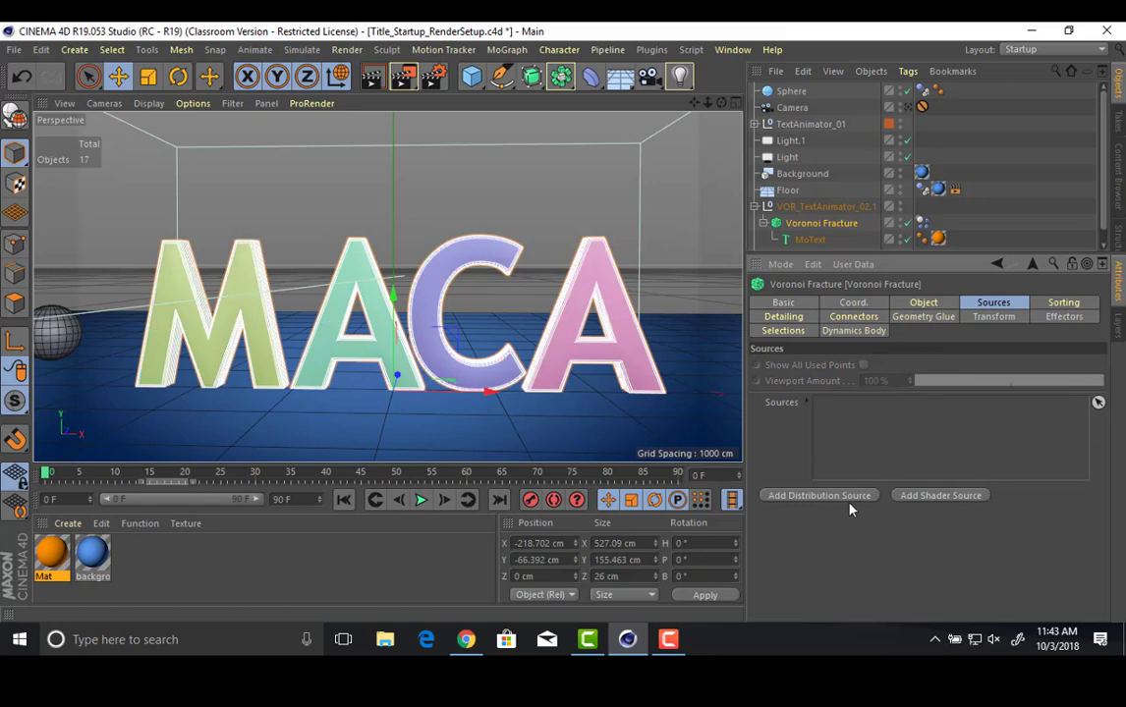
Add a distribution source to the Voronoi Fracture and set its point amount to 100.
click(819, 495)
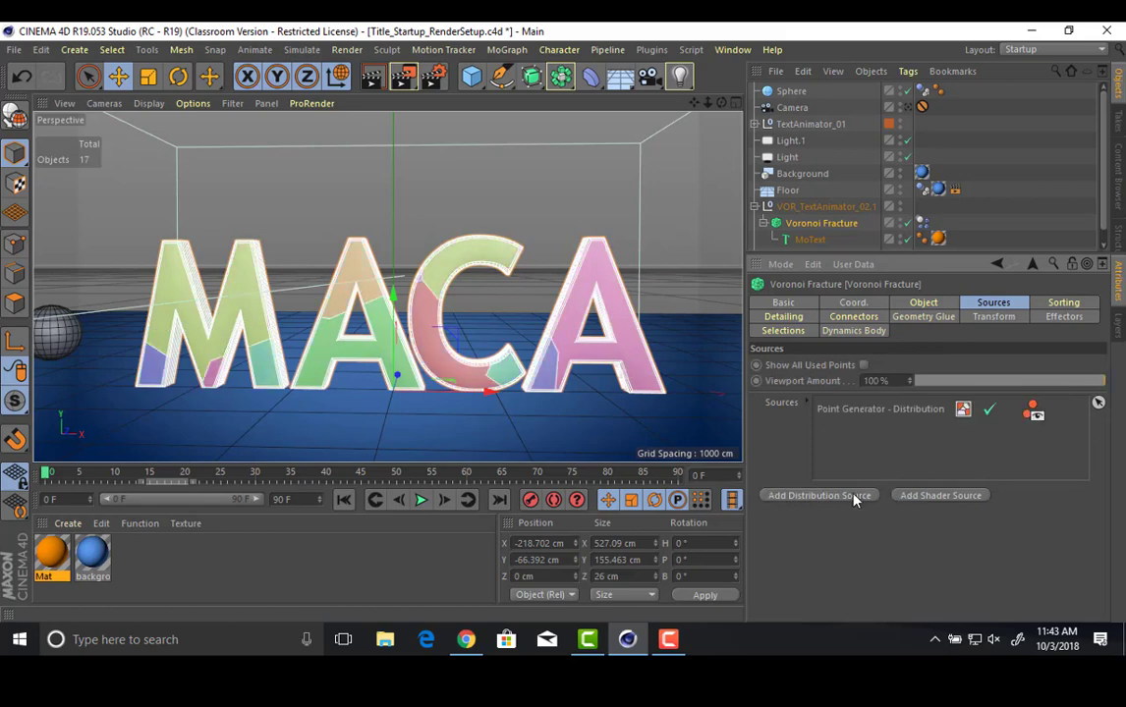
click(889, 413)
drag(877, 577, 830, 579)
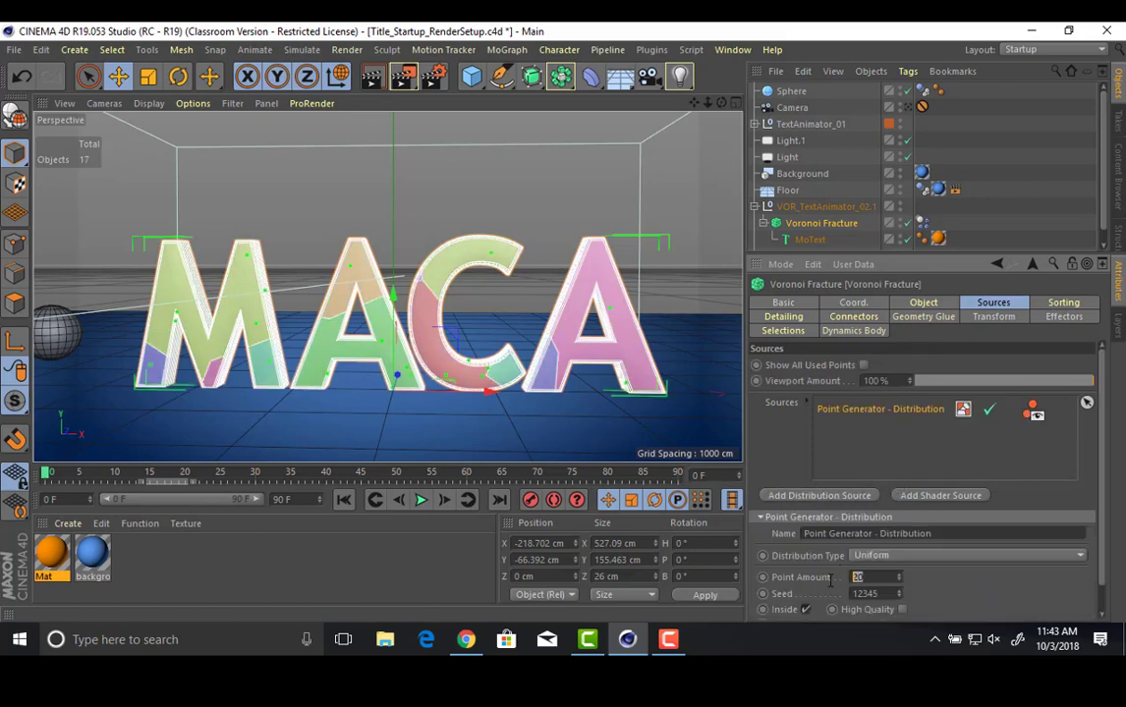
text(100)
key(Return)
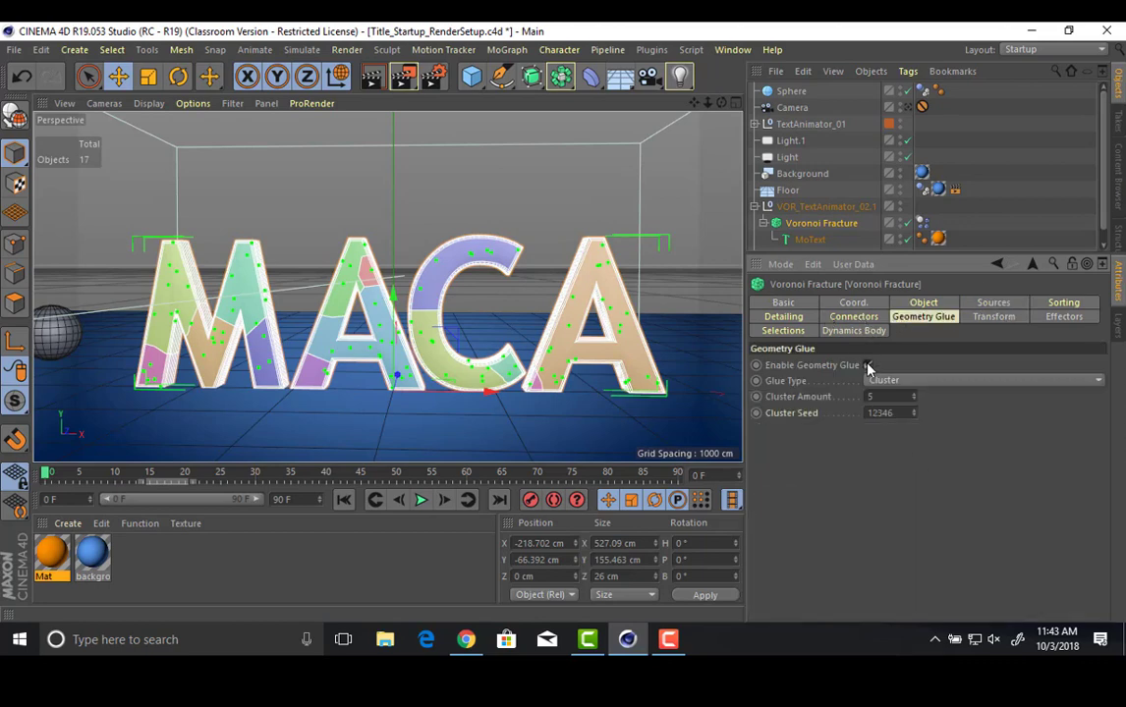
Toggle geometry glue off and on to compare the fragments, and try a cluster amount of 1.
click(867, 365)
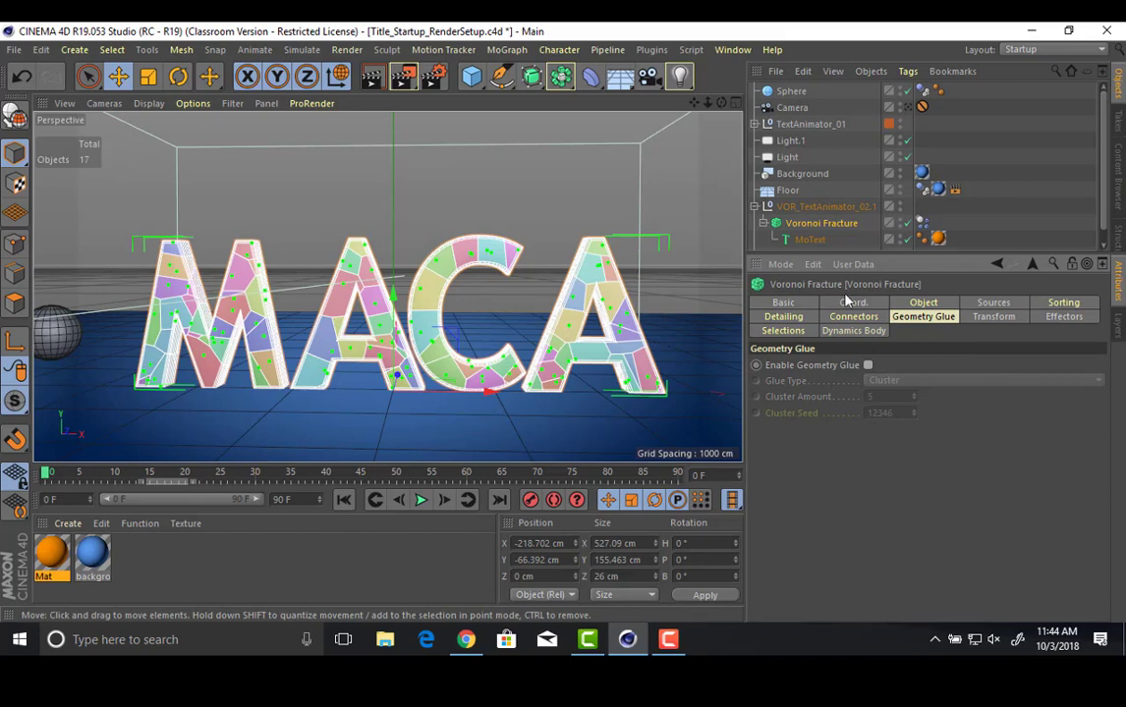
click(867, 365)
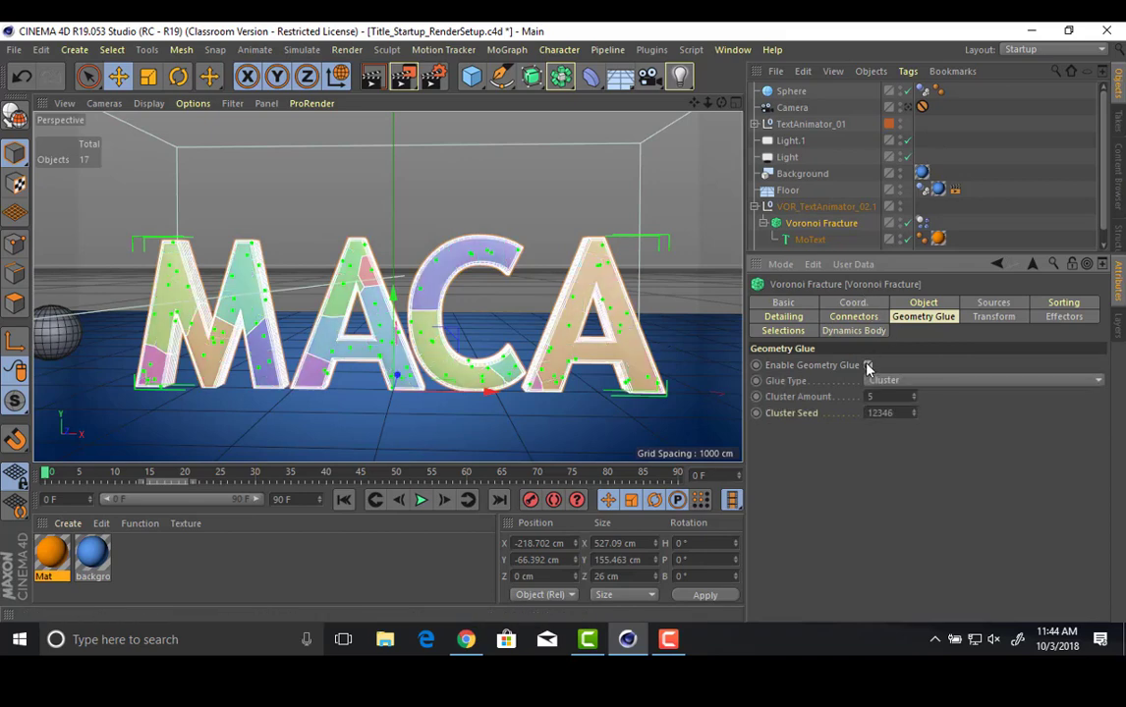
double_click(892, 396)
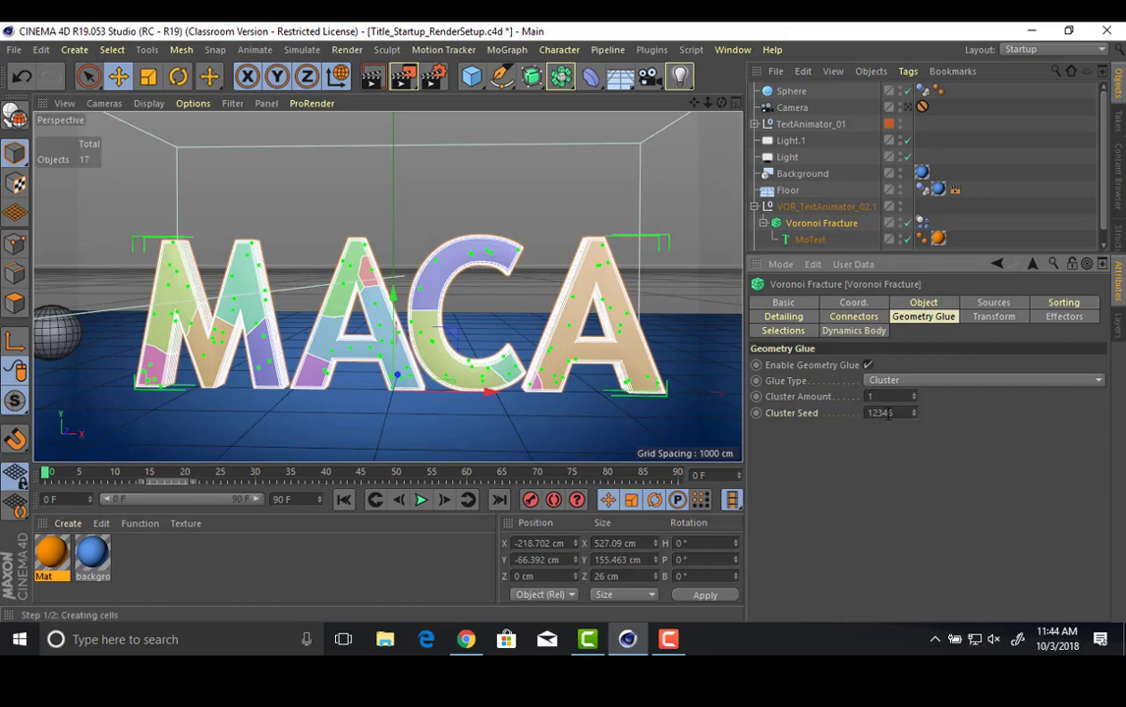
text(1)
key(Return)
Set the geometry glue's cluster amount to 20.
double_click(882, 396)
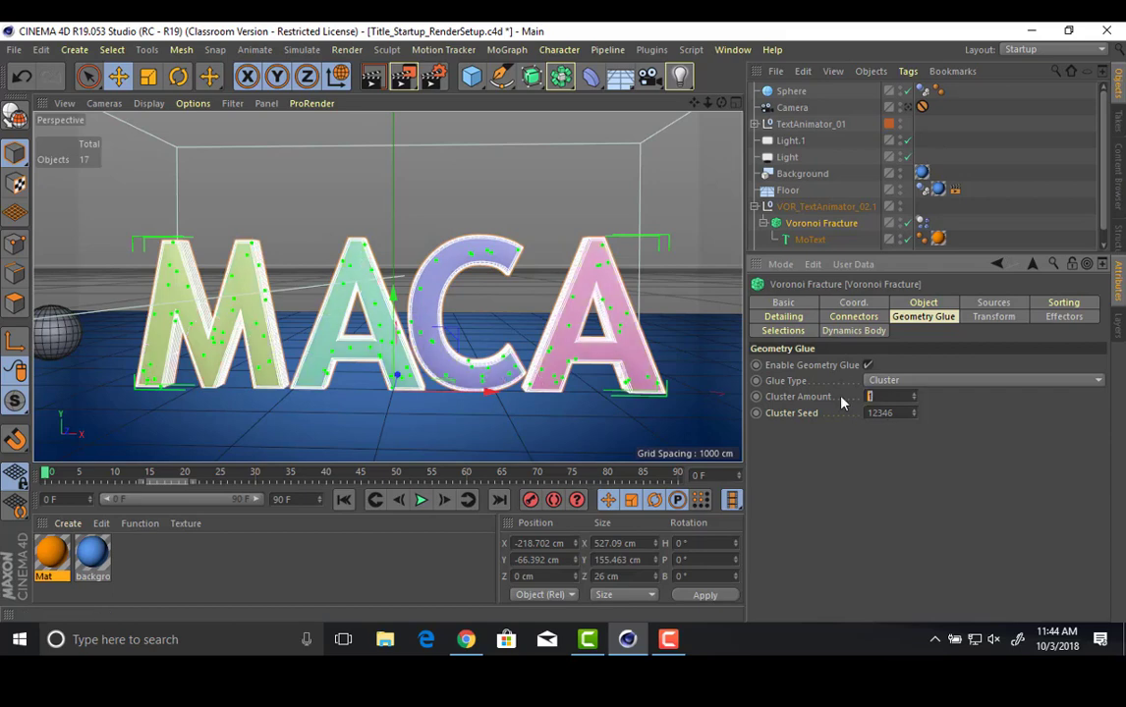
text(20)
key(Return)
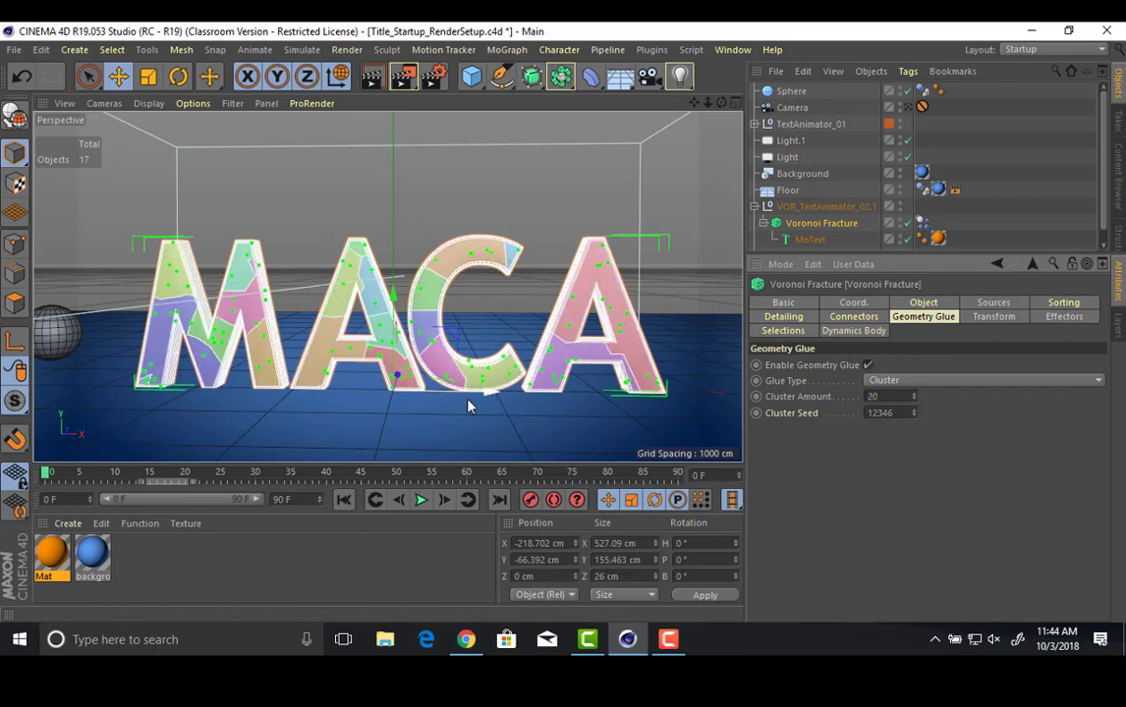
Play the impact to about frame 21, inspect the glued clusters from the side, and rewind to the start.
click(420, 500)
click(424, 504)
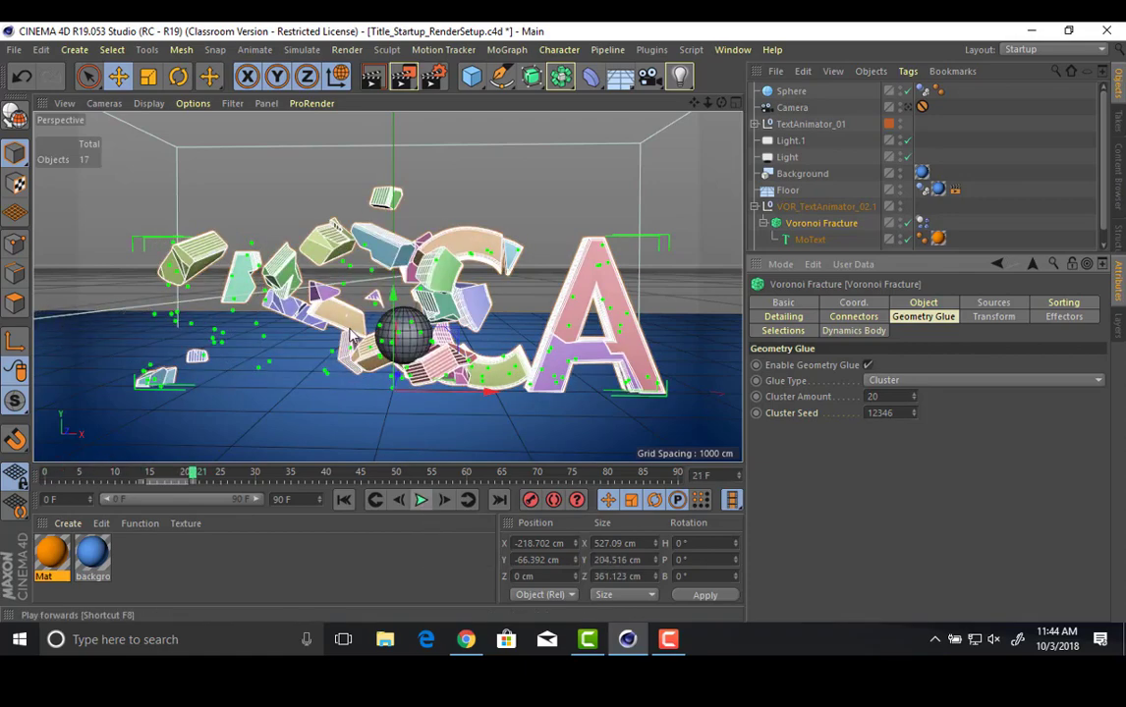
alt+drag(277, 242, 413, 287)
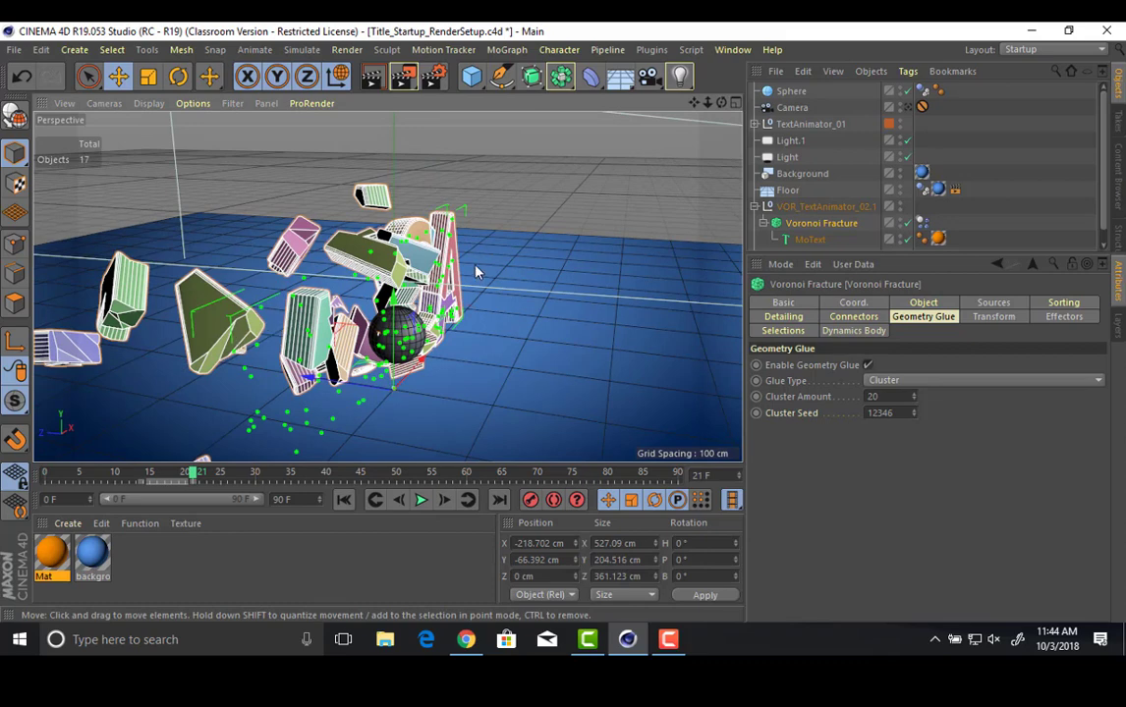
click(345, 501)
Change the Voronoi Fracture's glue type from Cluster to Point Distance.
click(783, 318)
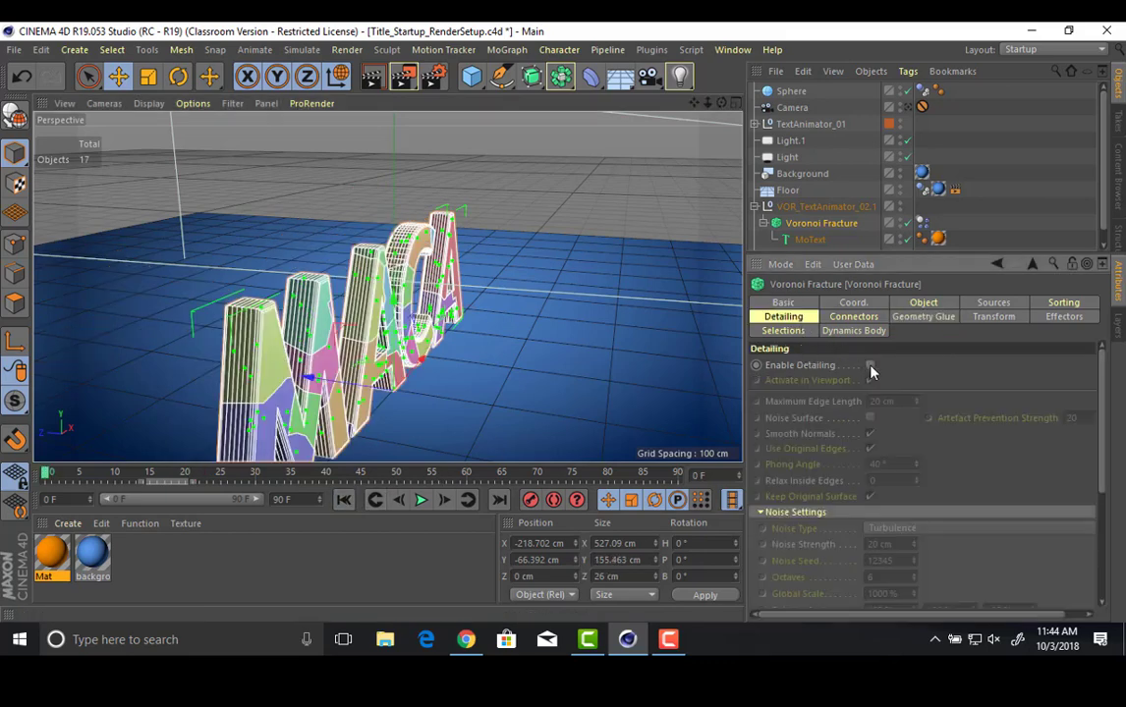
click(925, 317)
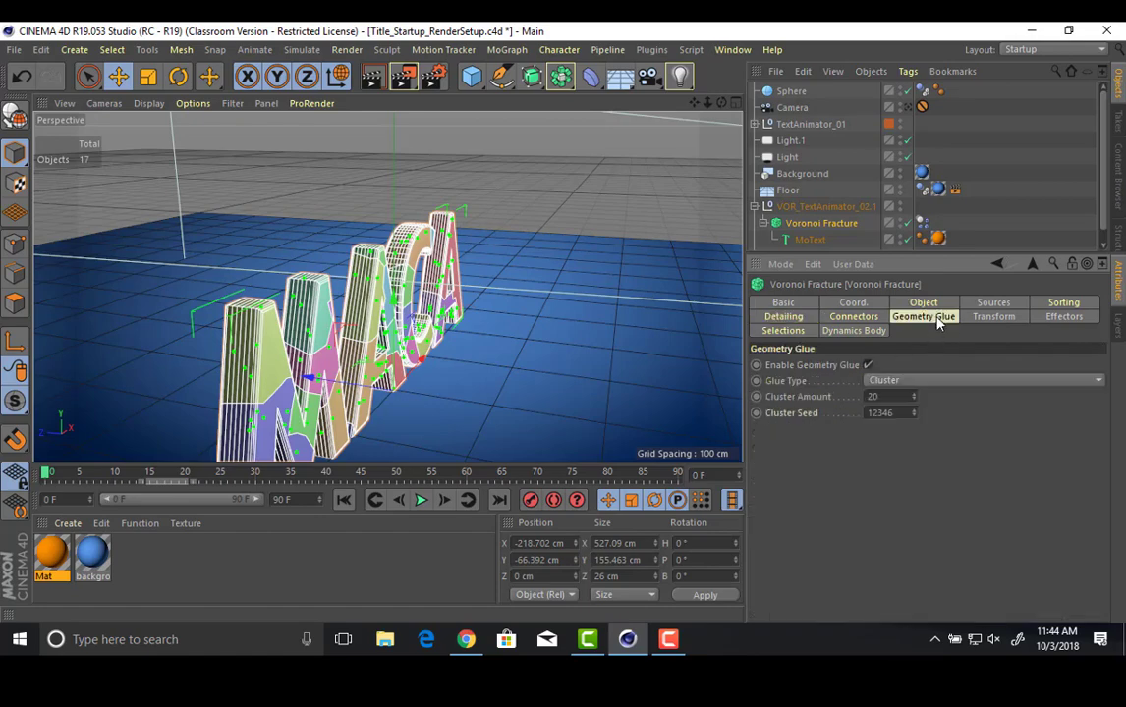
alt+drag(530, 395, 357, 377)
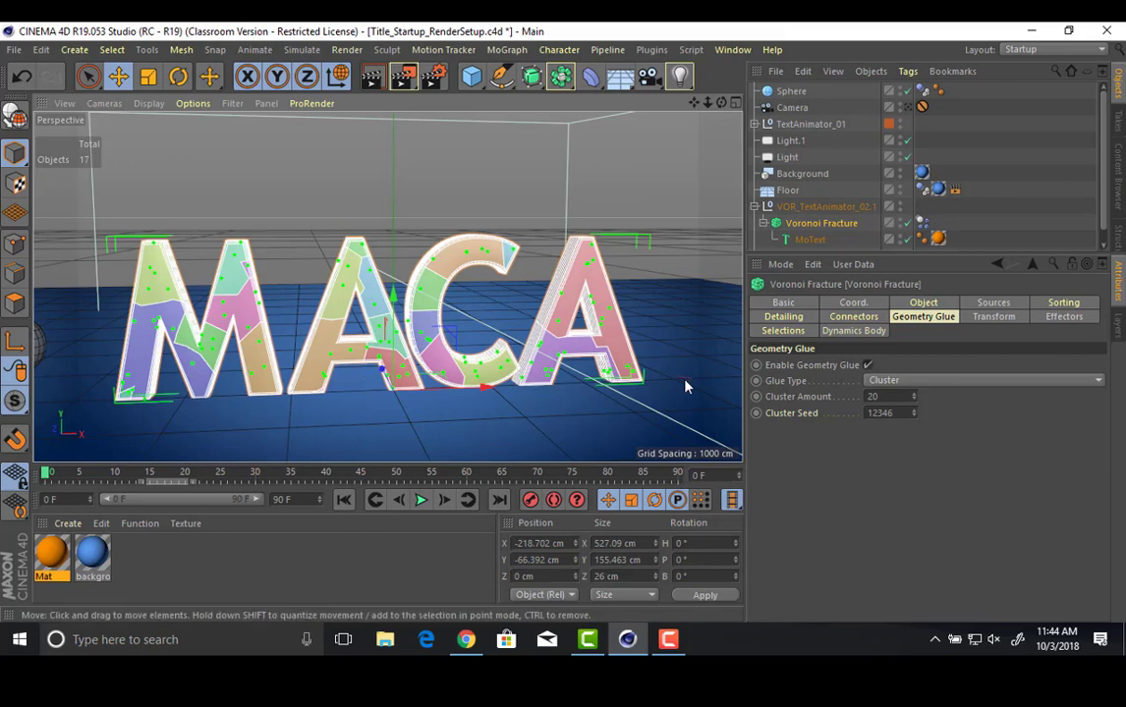
click(895, 381)
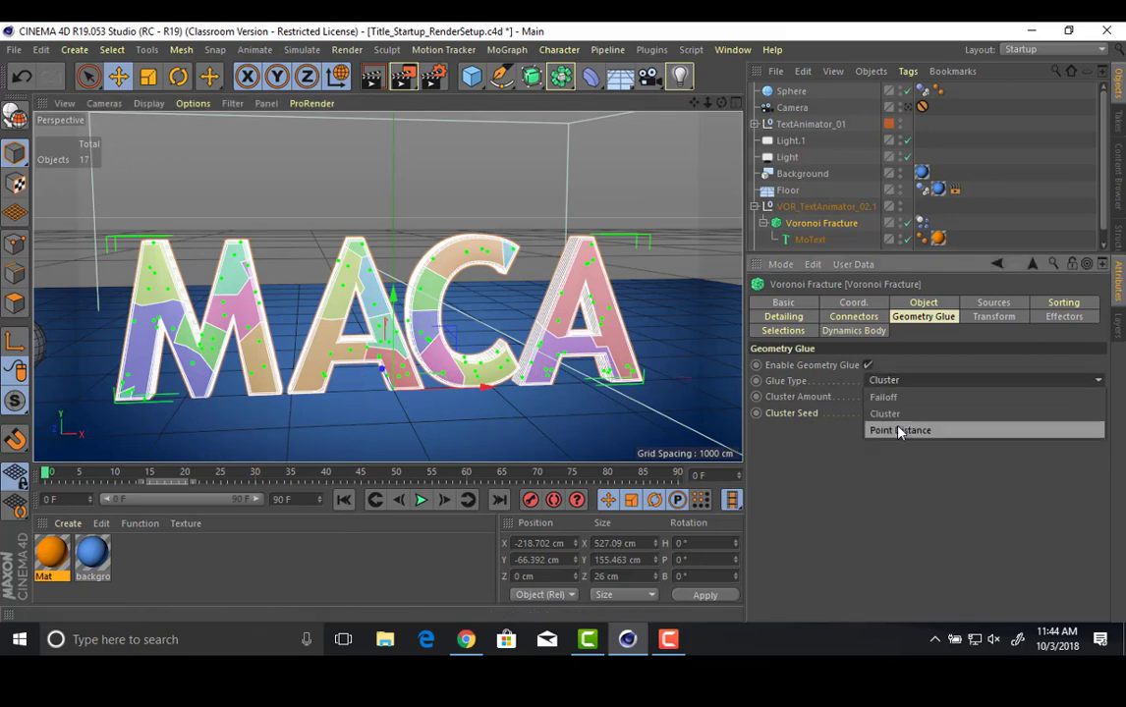
click(896, 429)
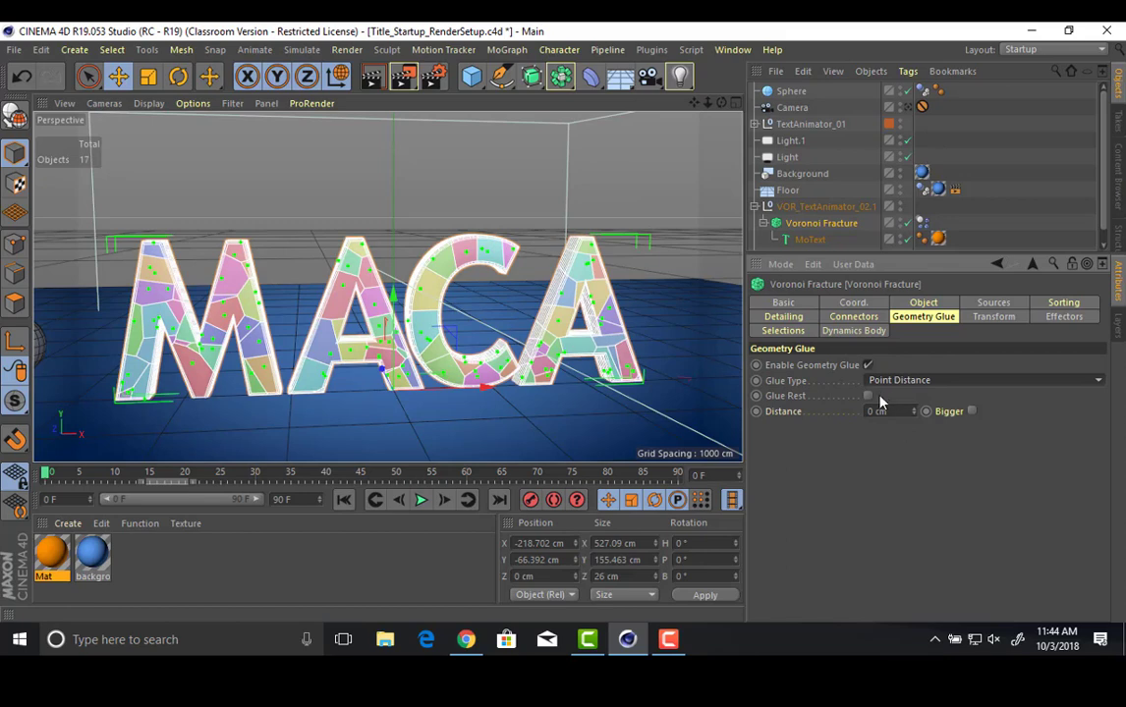
Try point glue distances of 1, 5 and 10 cm, and settle on 20 cm.
drag(893, 412, 829, 422)
text(1)
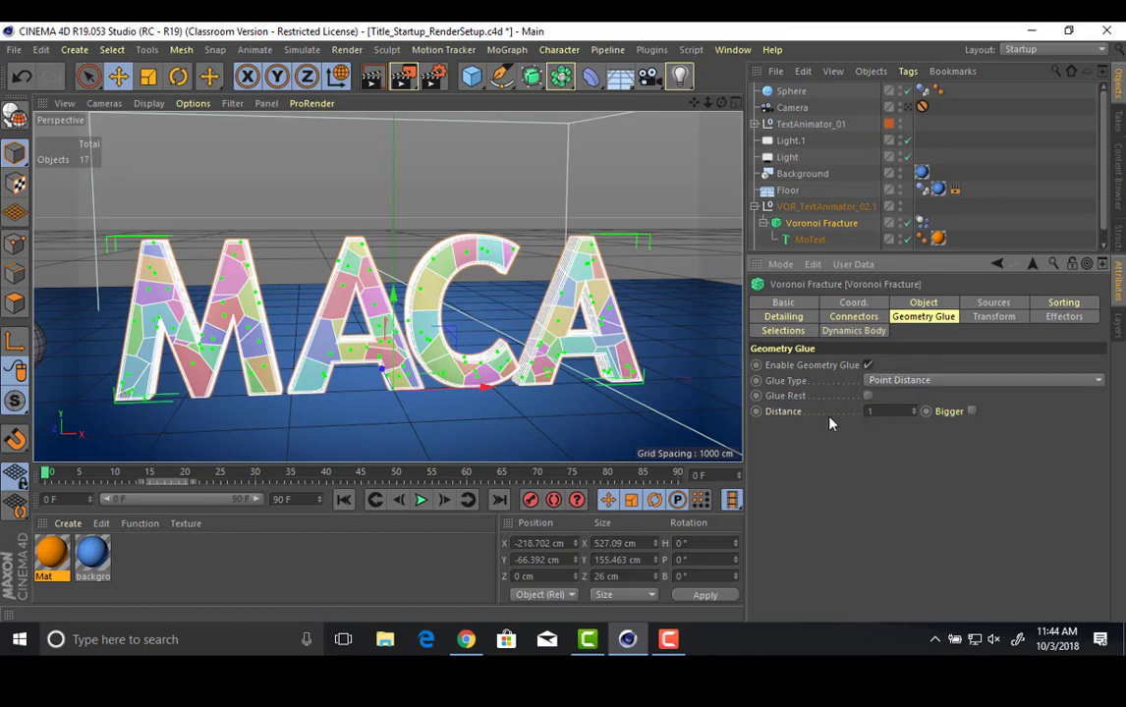
key(Return)
click(890, 413)
text(5)
key(Return)
text(10)
key(Return)
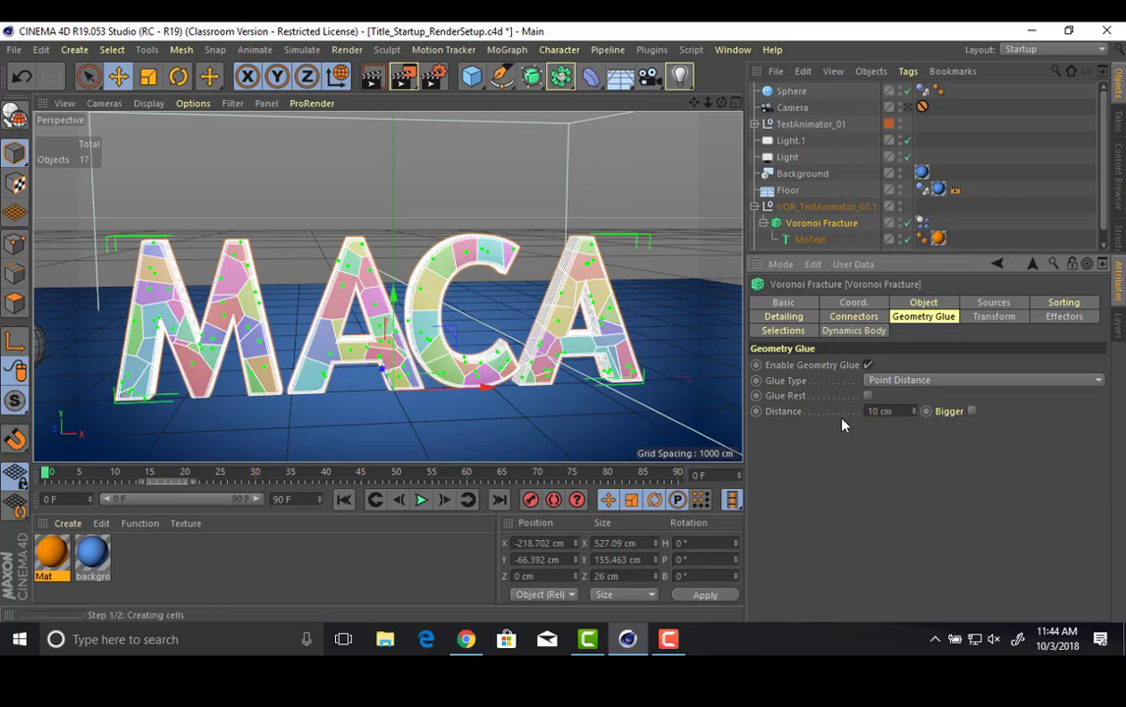
drag(844, 420, 814, 427)
text(20)
key(Return)
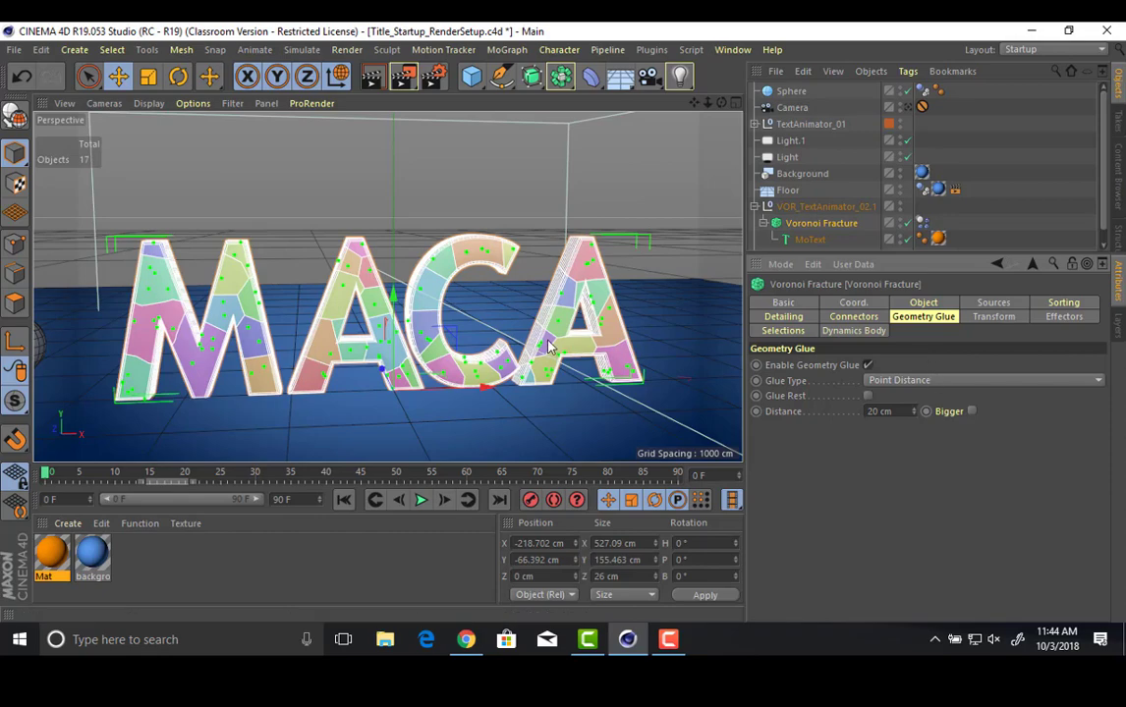
Play the sphere impact with the distance-glued fragments to about frame 66, and return to the start.
alt+drag(535, 329, 456, 339)
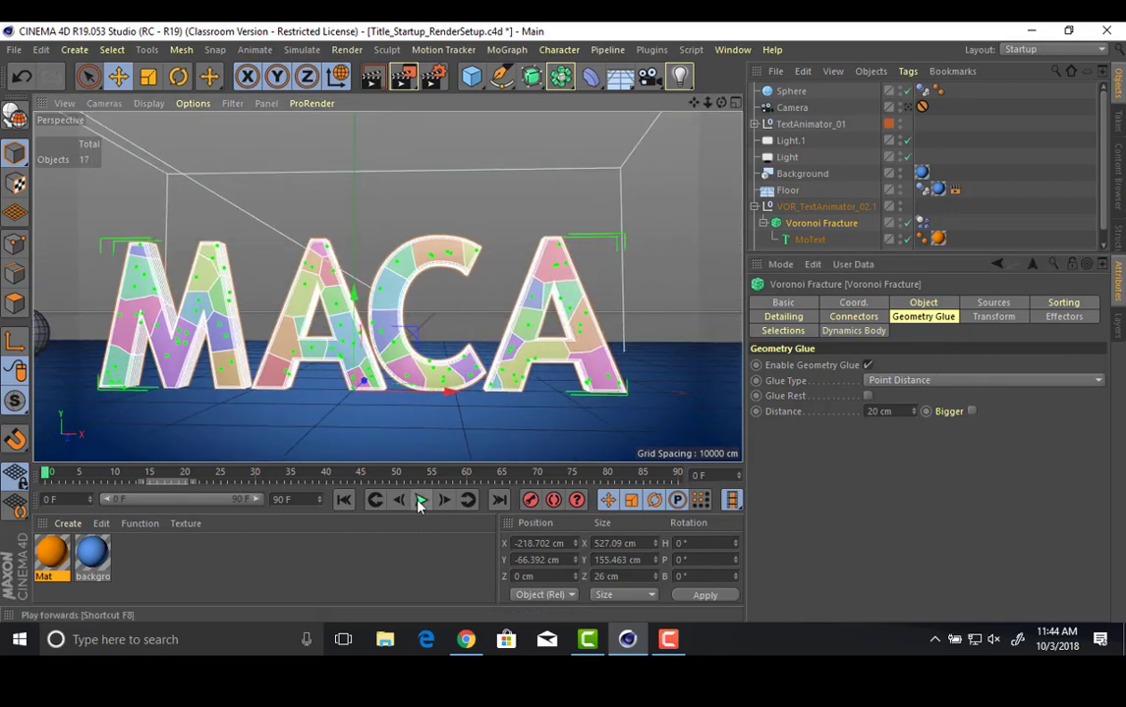
click(419, 501)
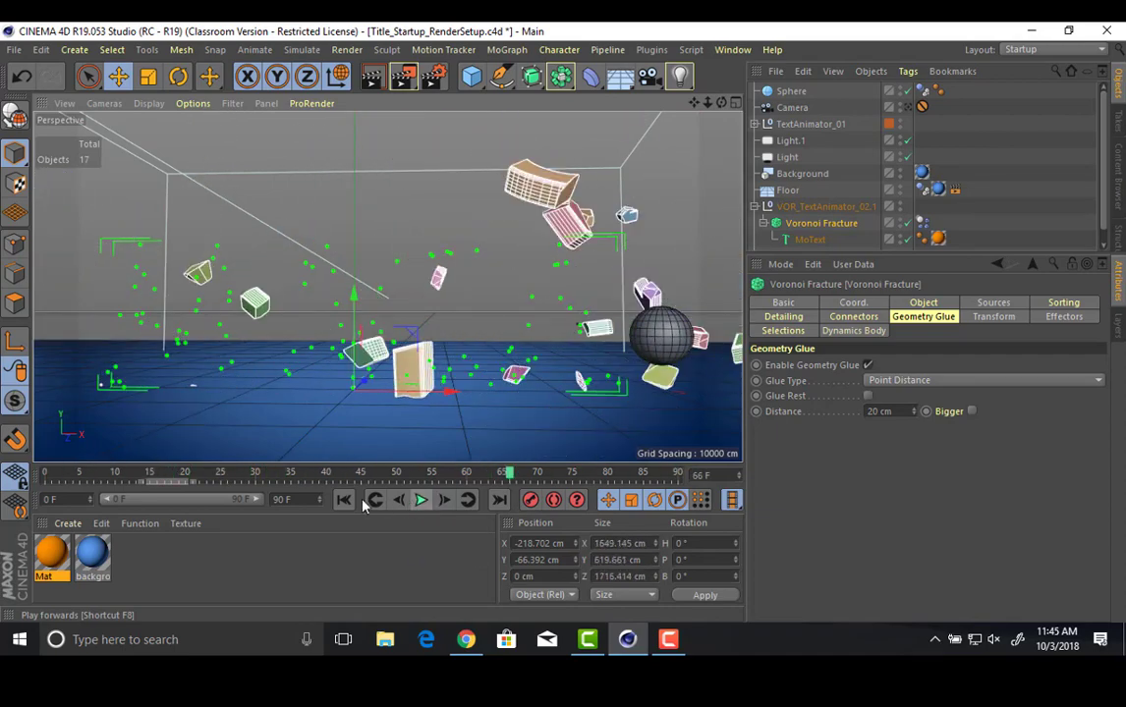
click(420, 501)
key(shift+f)
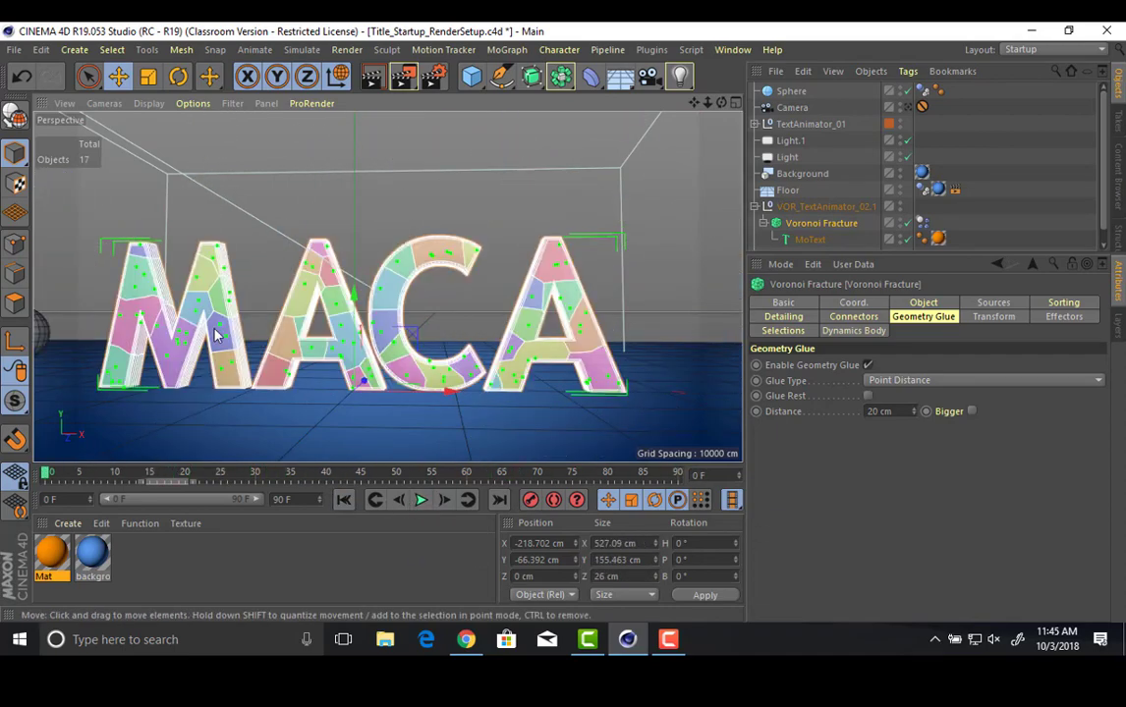
Move the sphere's end keyframe to frame 75, play back the slower impact, and rewind.
click(42, 332)
click(571, 482)
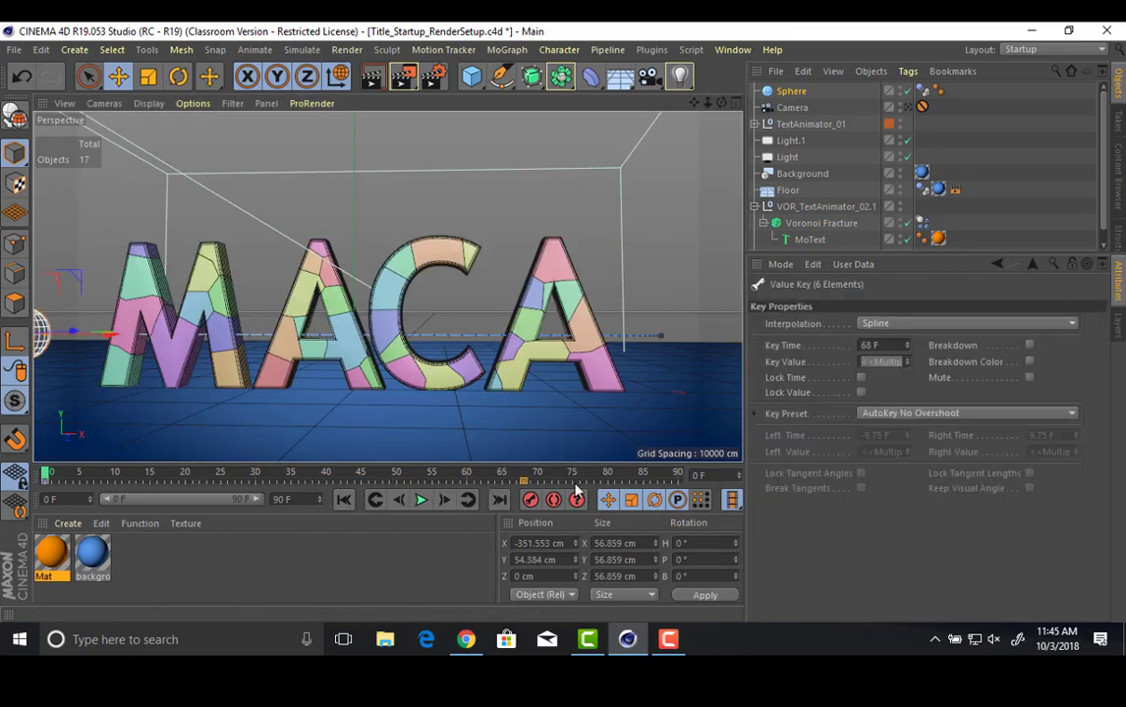
click(419, 501)
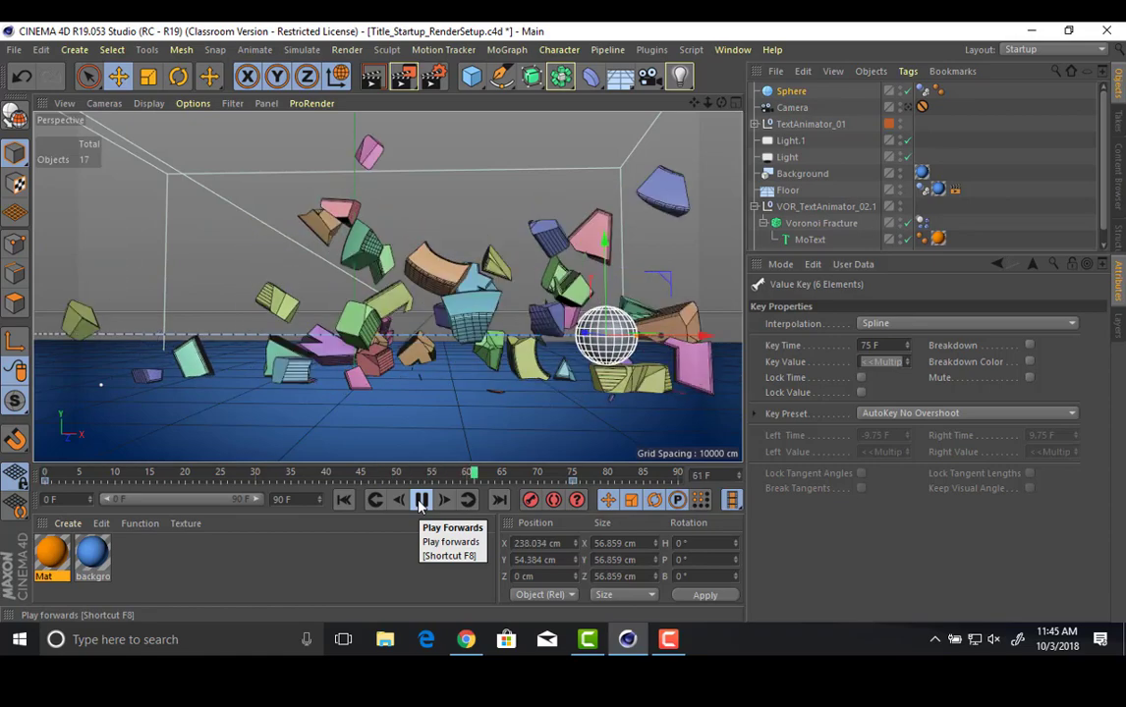
click(420, 501)
click(344, 501)
Move the sphere to about -78 cm in Z at frame 0, key its position, and test its path to about frame 41.
alt+drag(327, 336, 284, 384)
drag(120, 288, 80, 314)
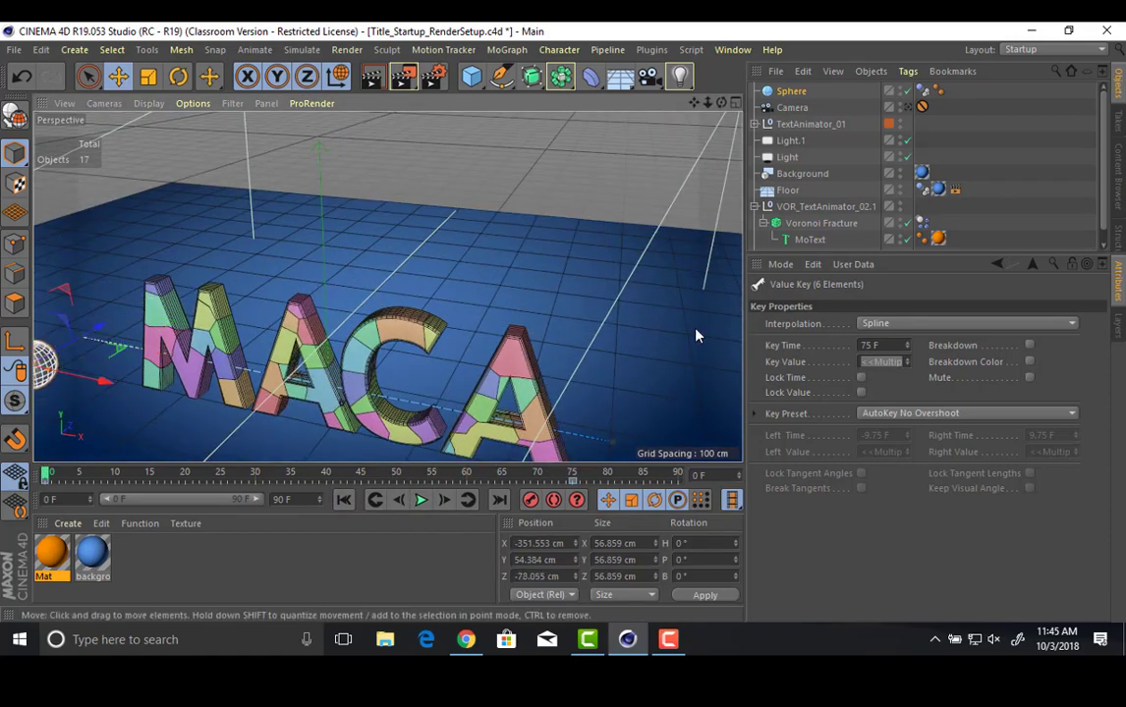
click(791, 91)
click(853, 303)
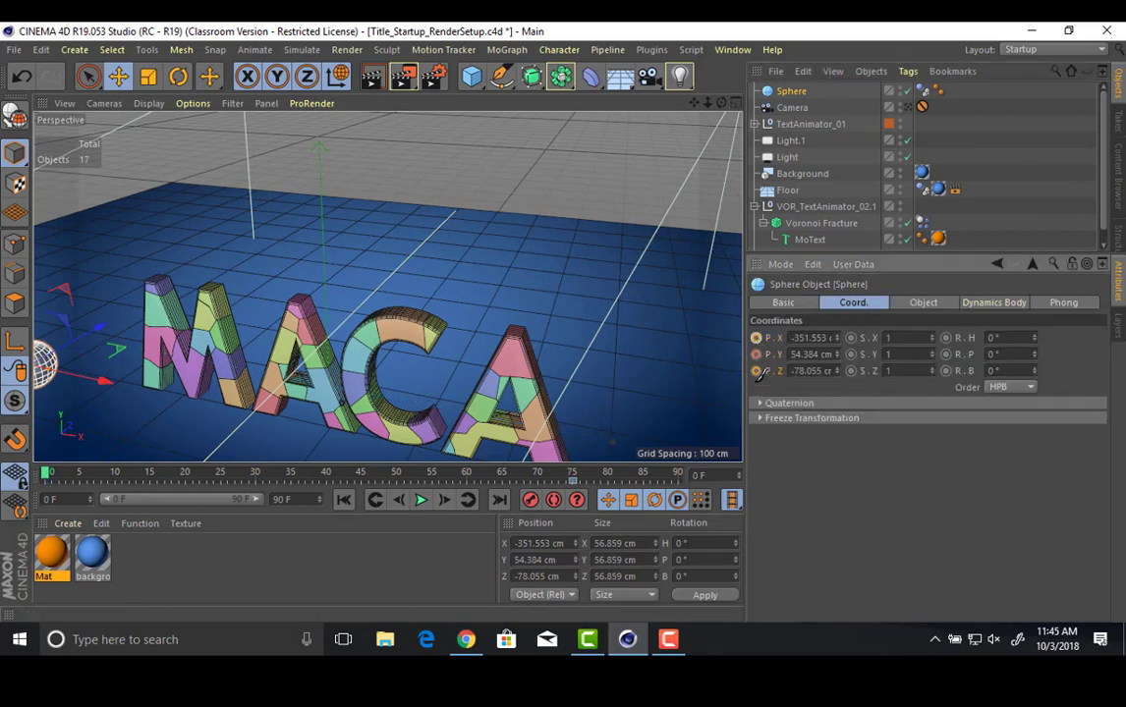
key(ctrl+shift+z)
key(ctrl+shift+z)
click(427, 501)
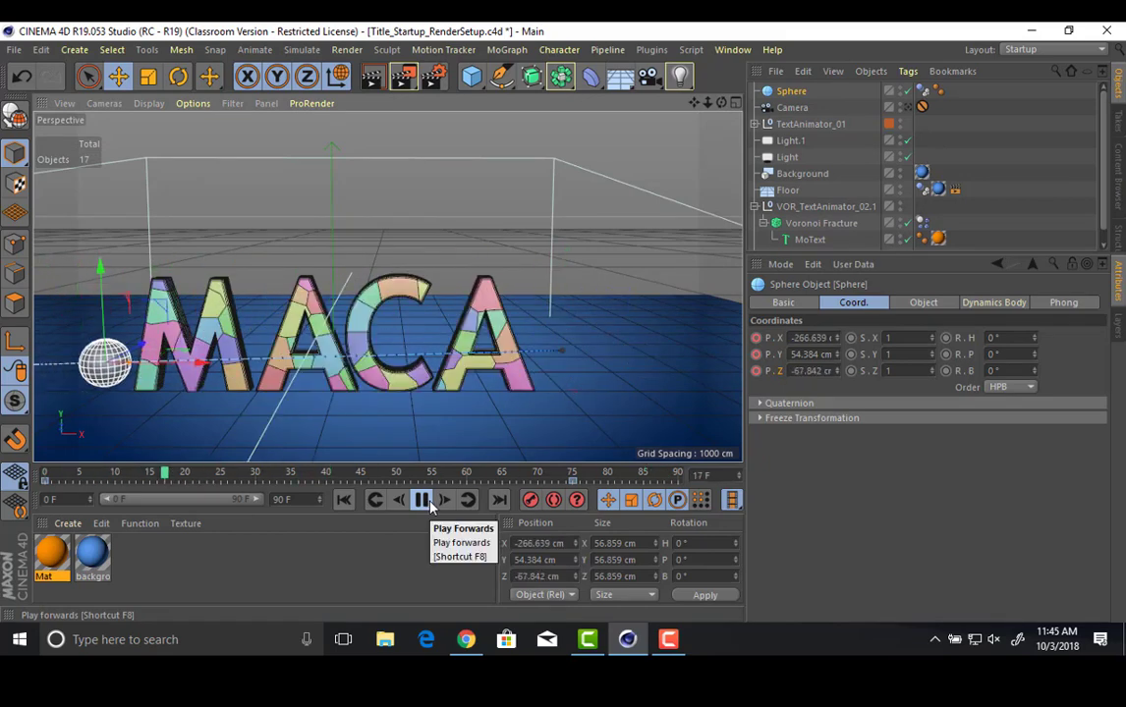
click(421, 500)
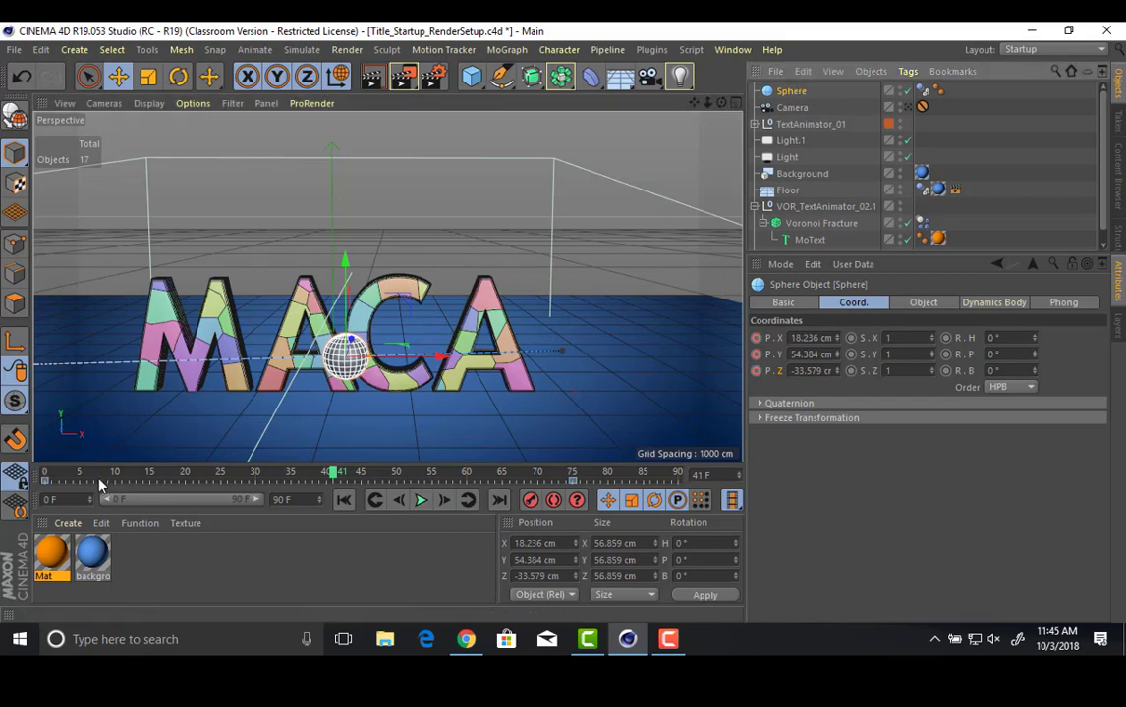
Shift the sphere's start position at frame 0 to about -49 cm in Z, play the angled impact, and rewind.
click(45, 474)
drag(80, 346, 90, 343)
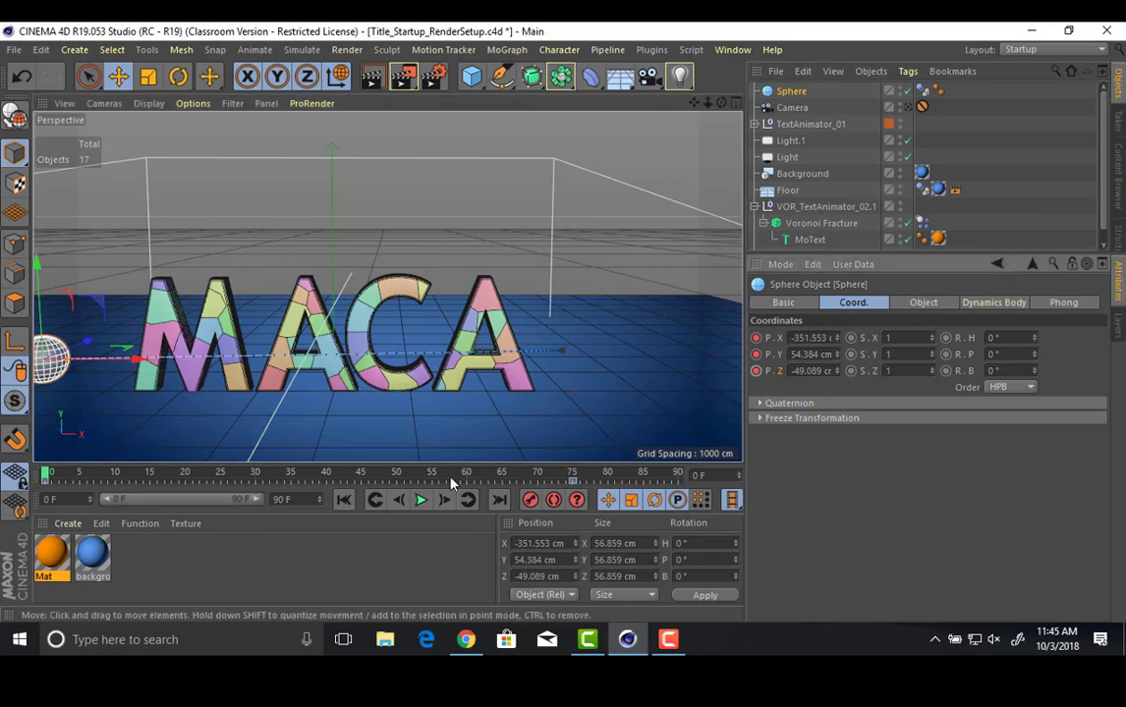
click(420, 500)
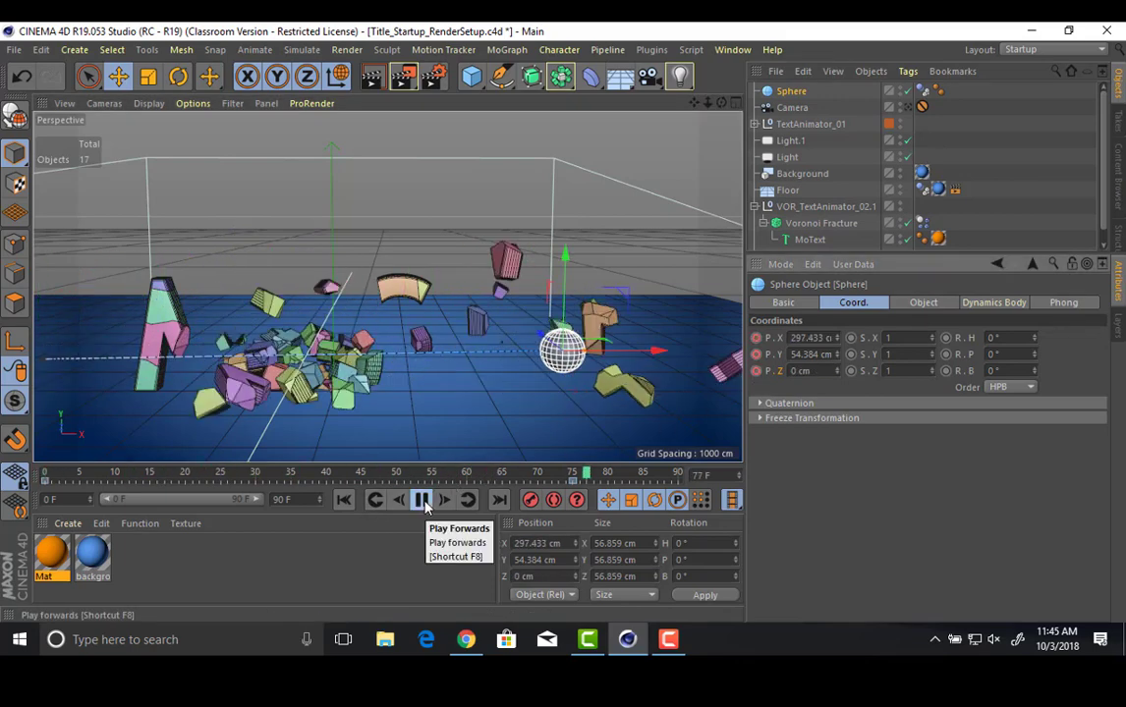
click(421, 500)
click(346, 501)
alt+drag(533, 251, 528, 191)
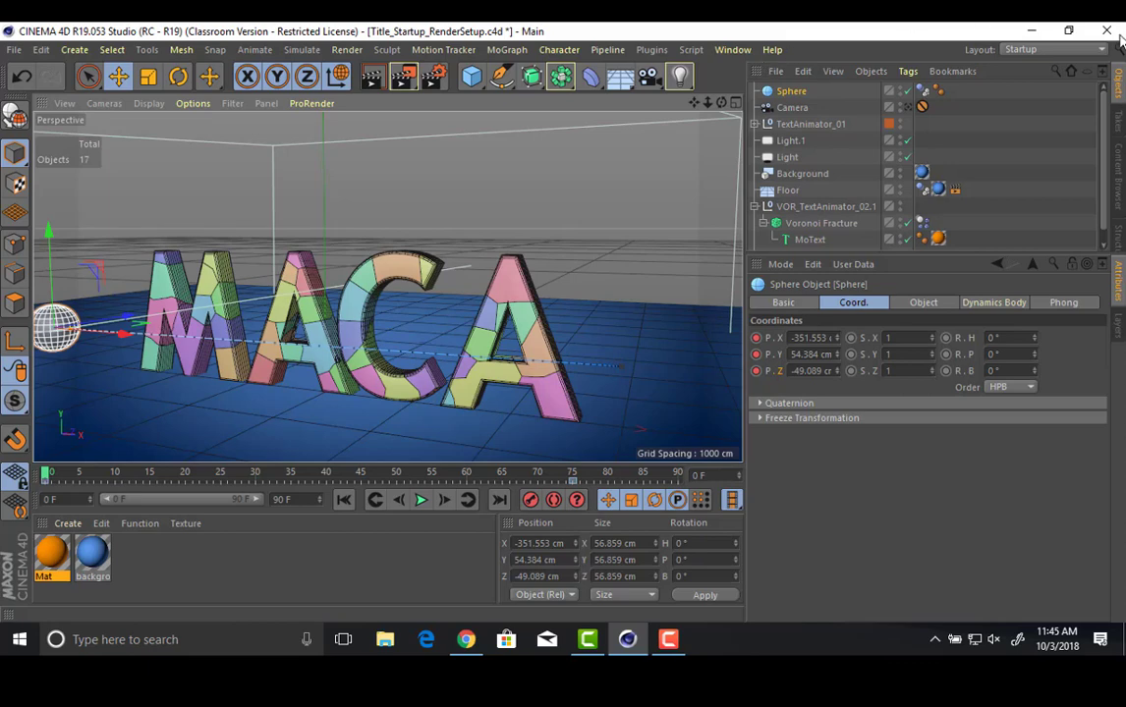
Review the simulation tags available for the Voronoi Fracture and the Floor, including Rigid Body and Collider Body, without adding any.
click(835, 225)
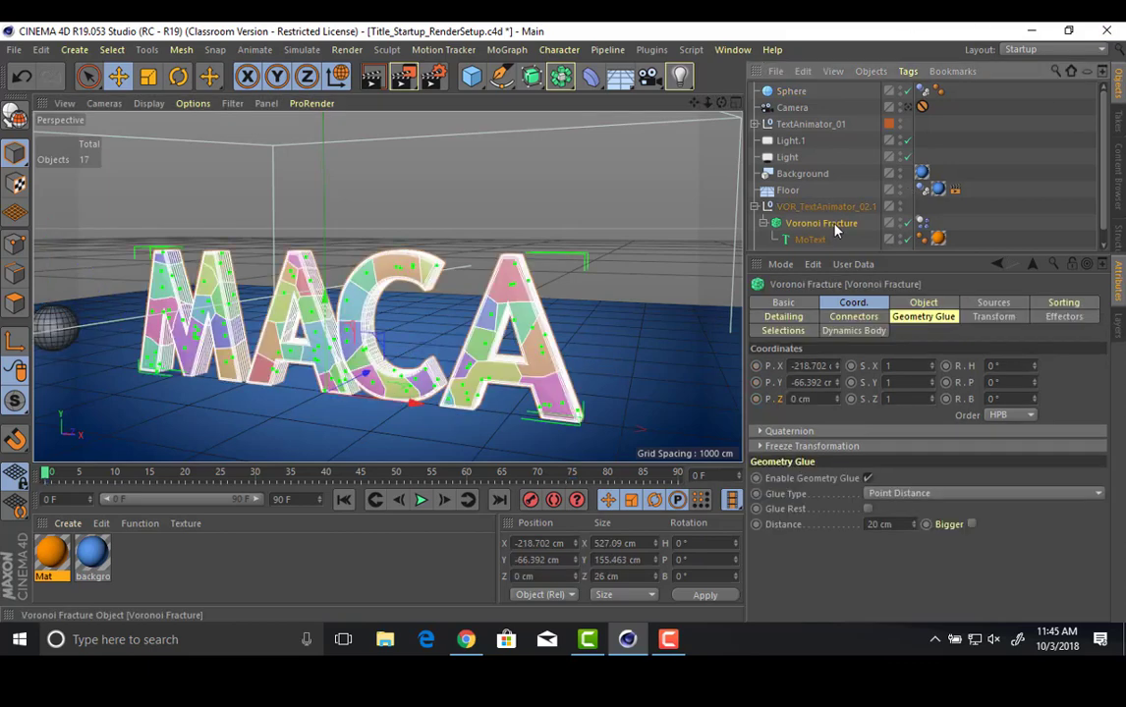
click(908, 72)
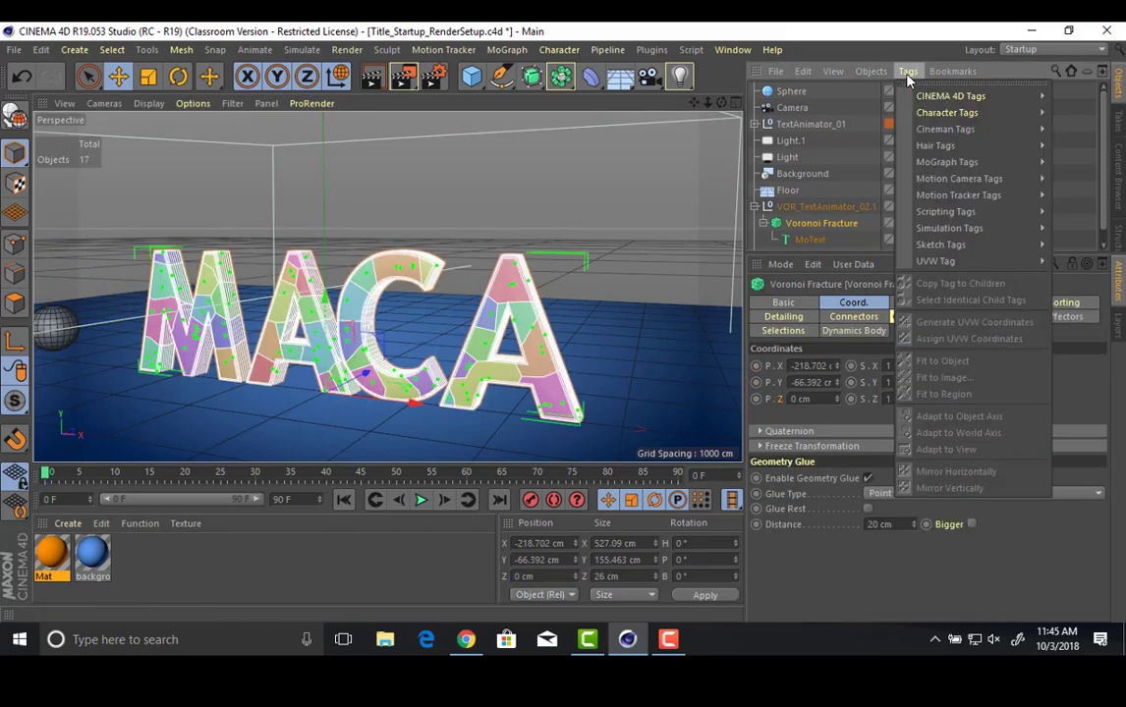
mouse_move(943, 228)
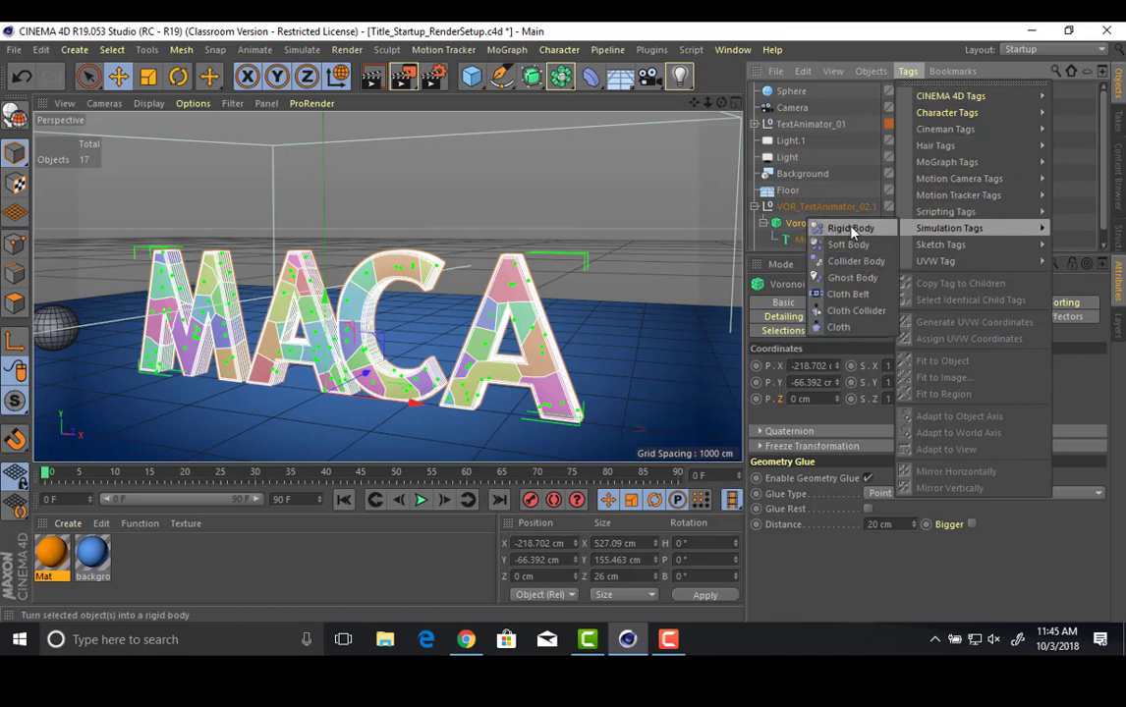
click(850, 229)
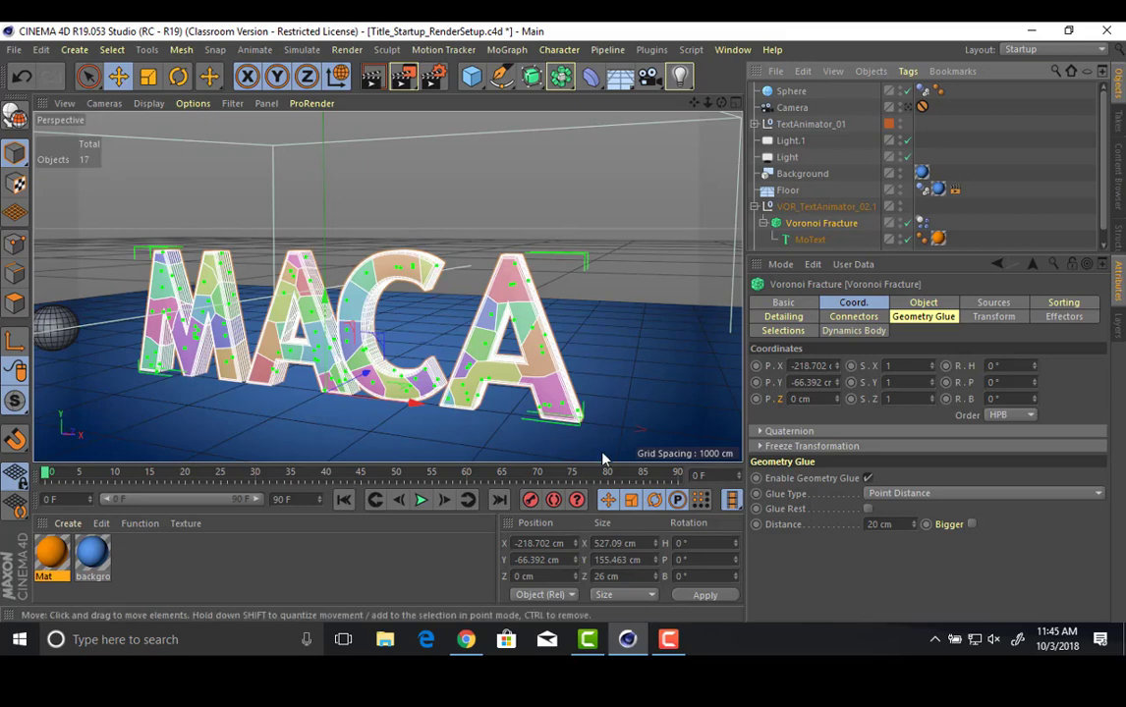
click(664, 362)
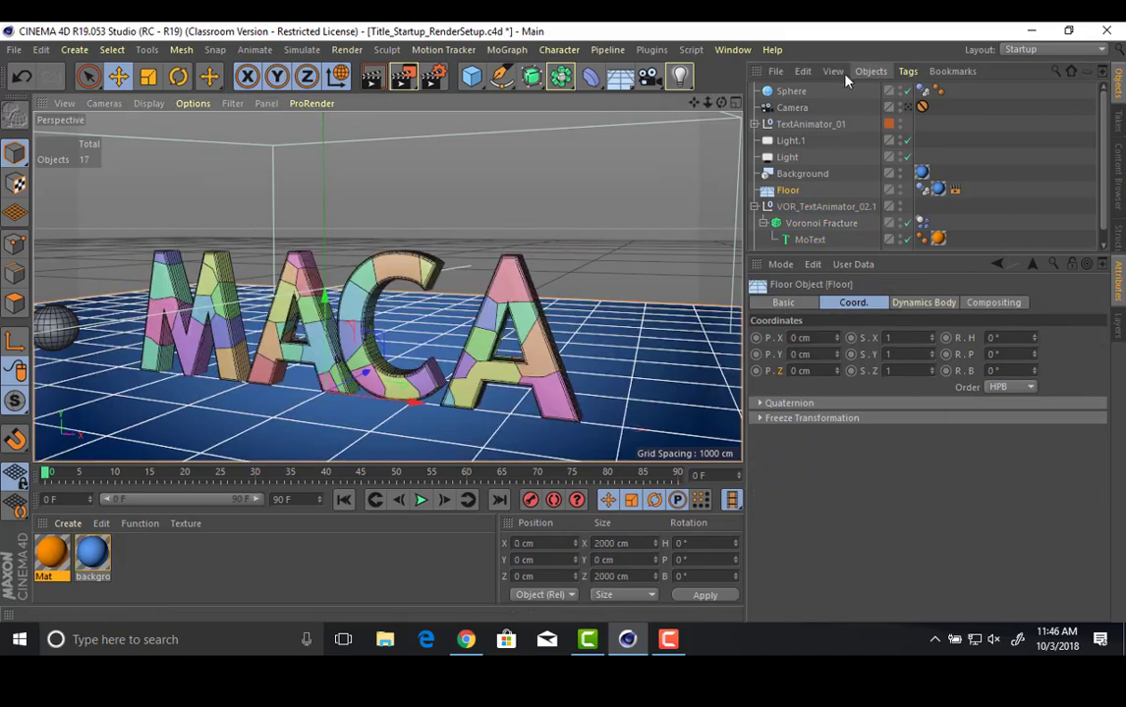
click(908, 72)
mouse_move(933, 228)
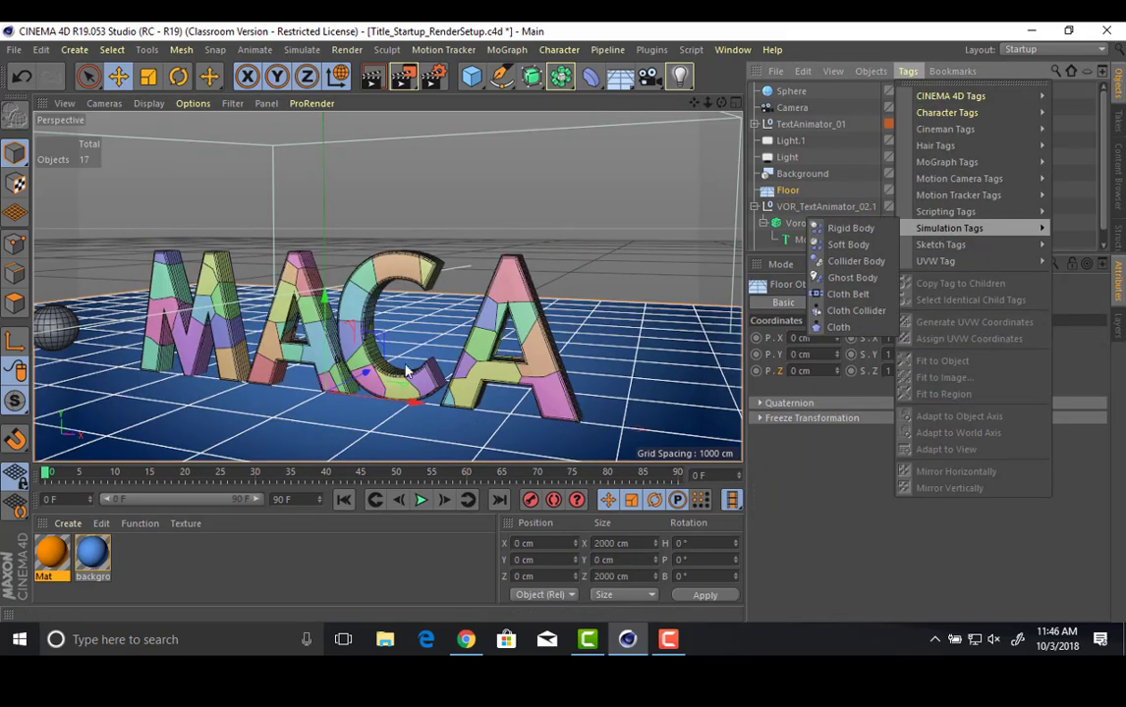
click(457, 285)
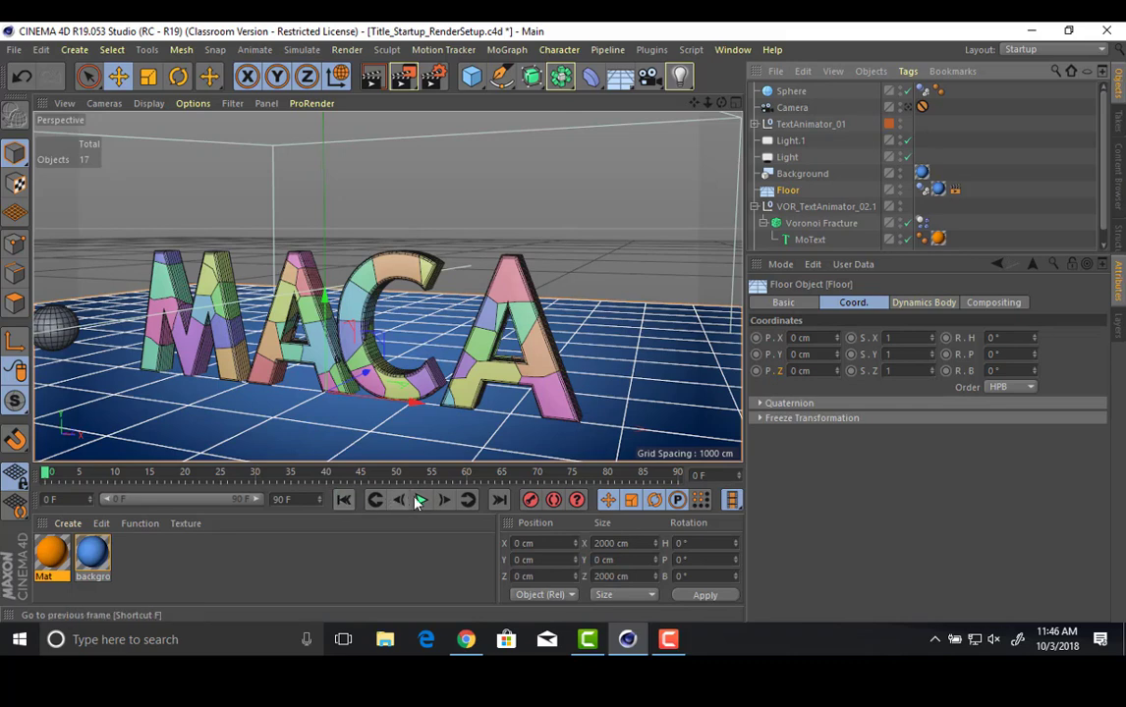
Turn off Create Single Object in the caps settings of the fractured MoText, and play the simulation.
click(815, 223)
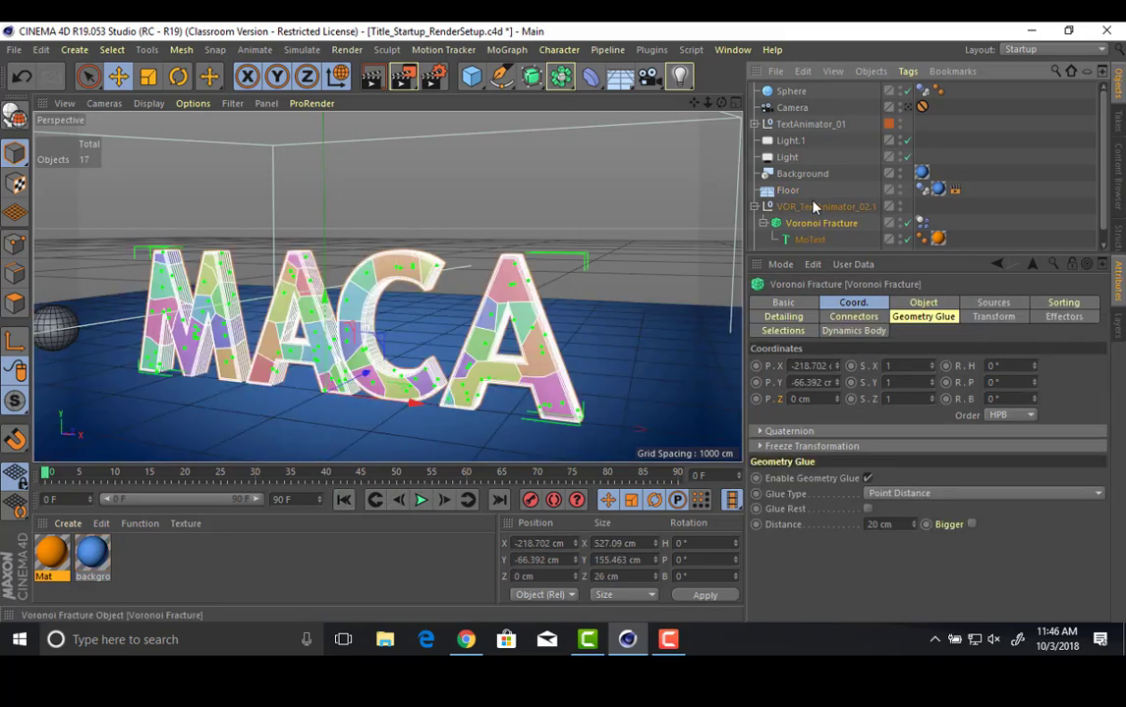
click(813, 206)
click(812, 223)
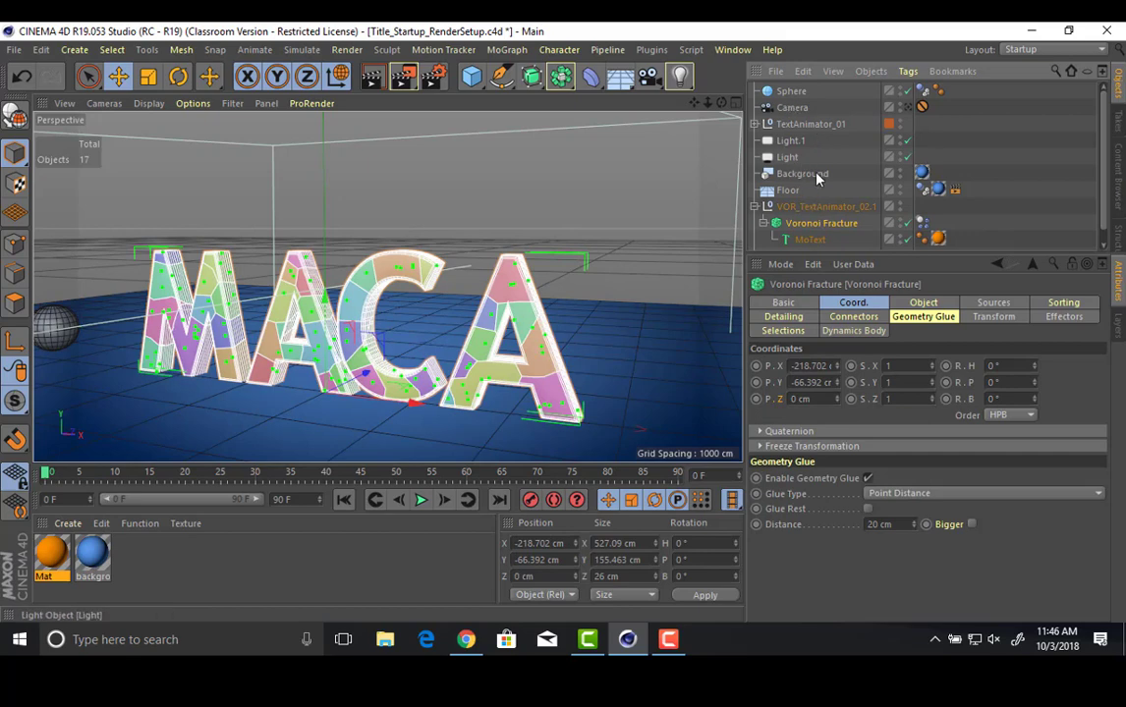
scroll(796, 216, down, 1)
click(810, 226)
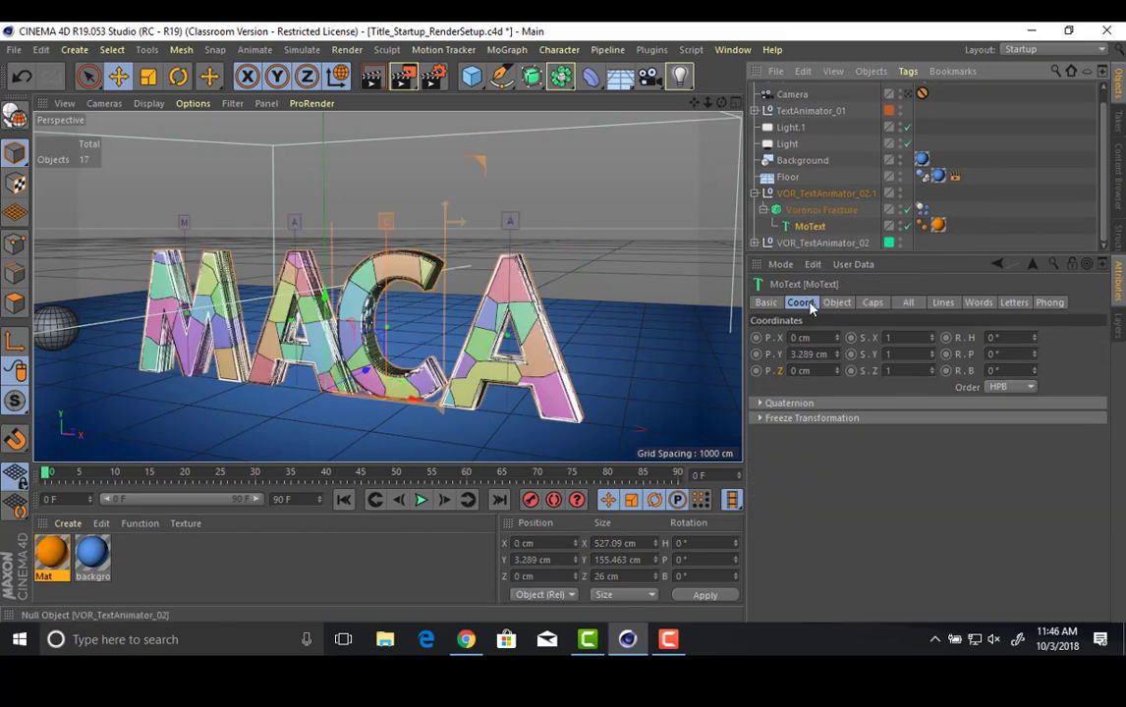
click(837, 302)
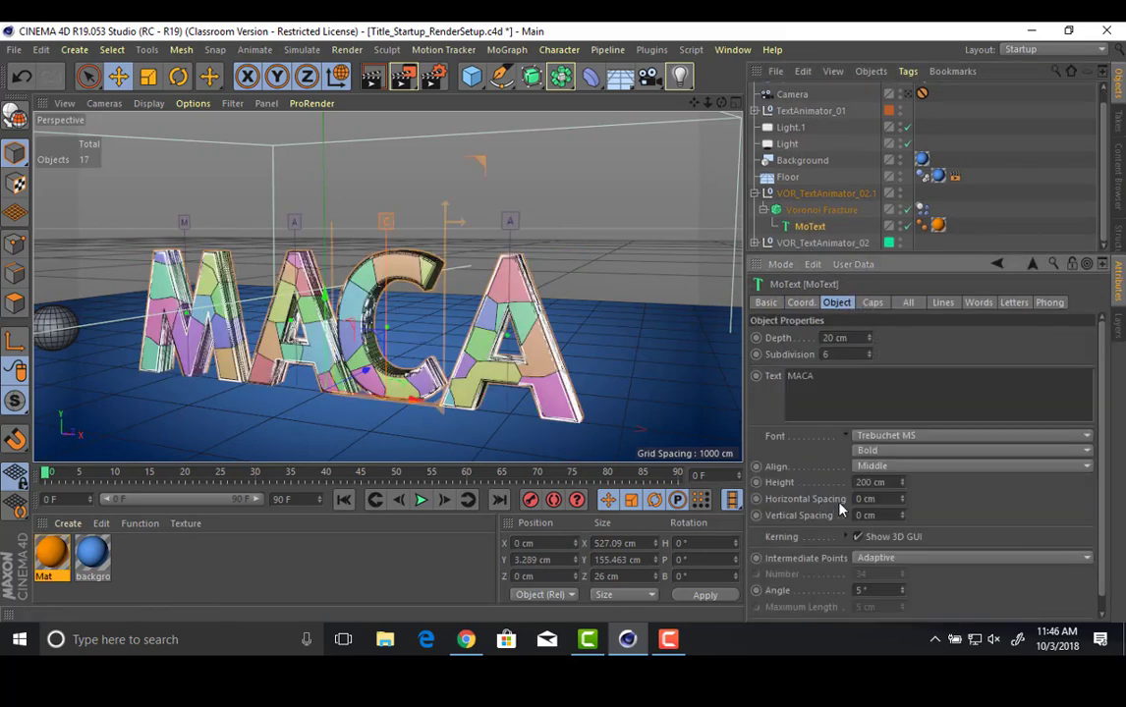
scroll(840, 507, down, 1)
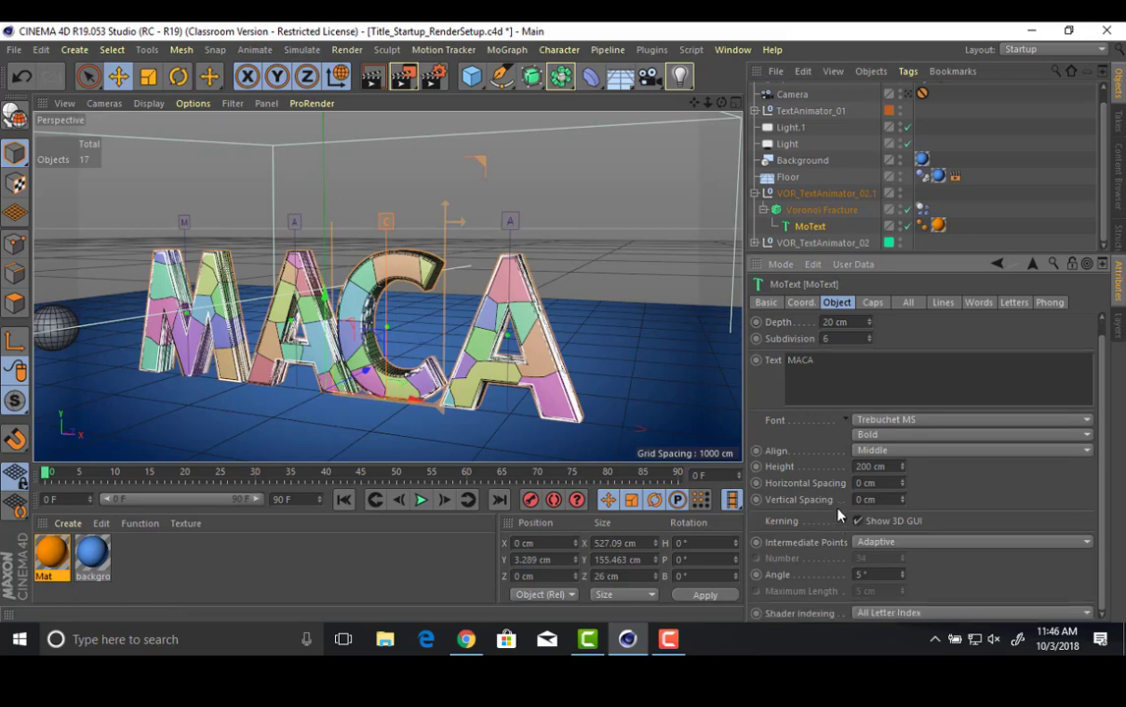
click(873, 303)
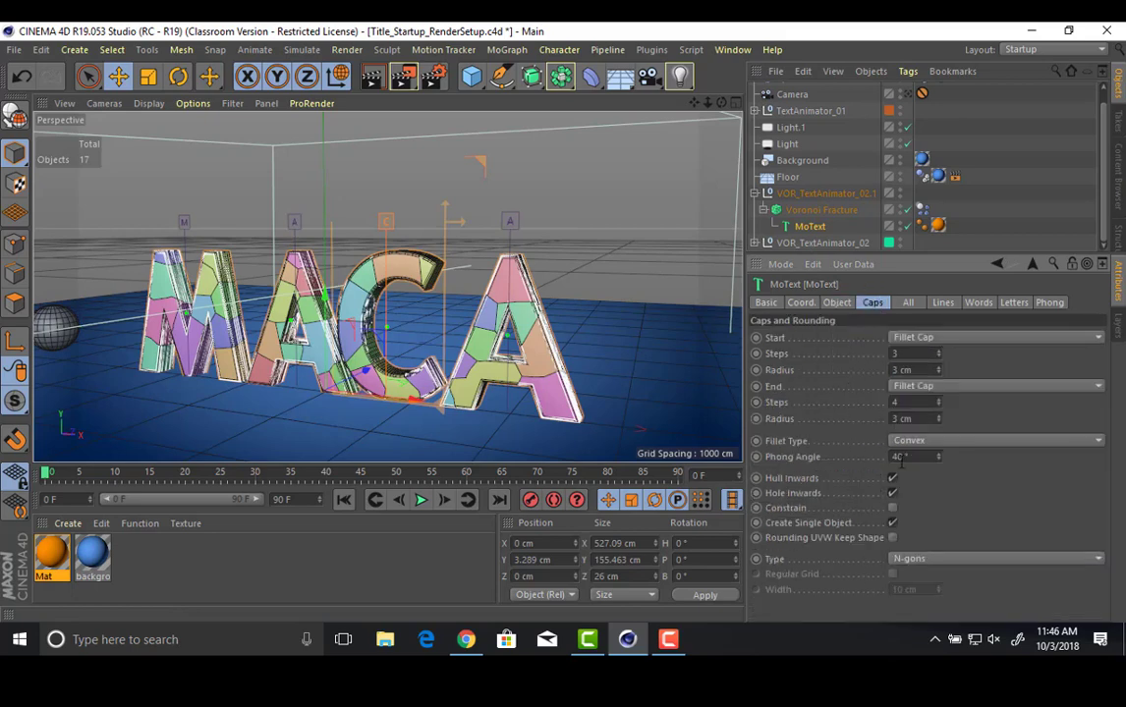
click(891, 523)
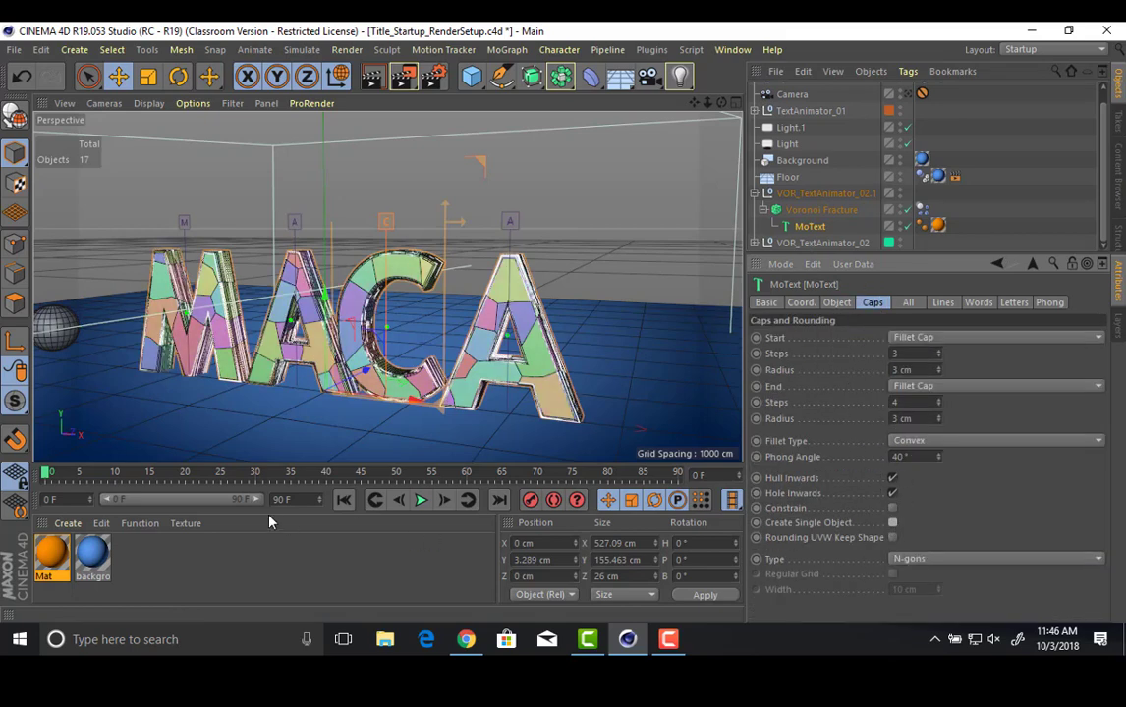
click(420, 501)
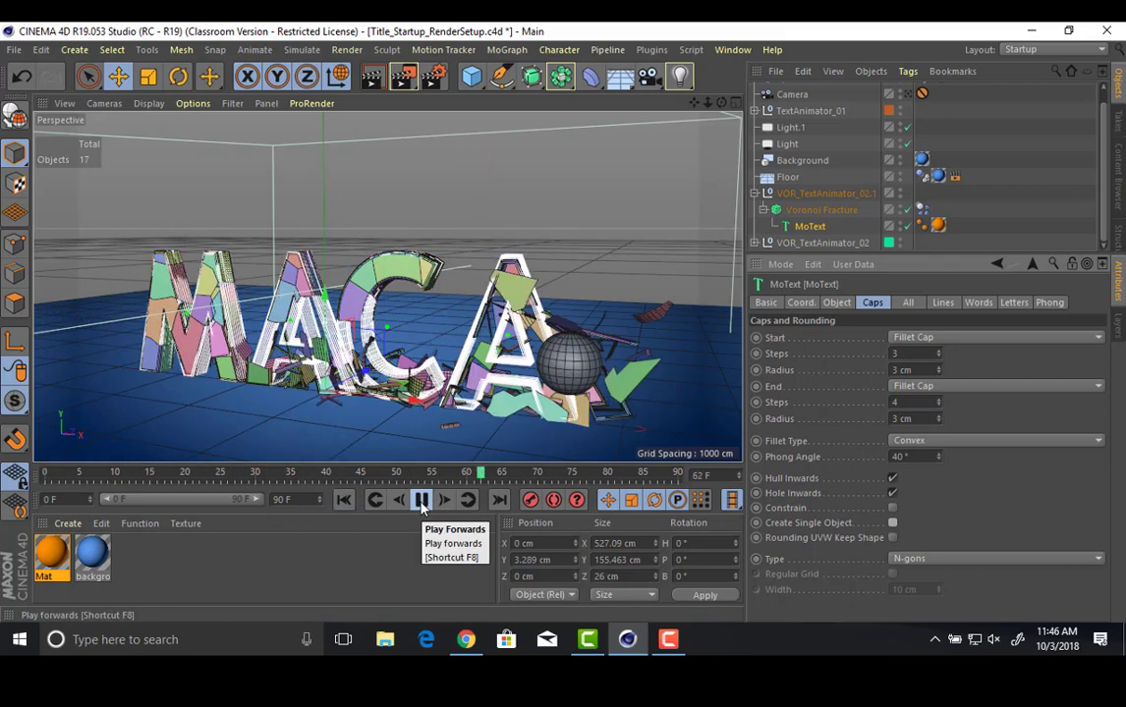
Stop the simulation, inspect the broken final A up close, turn Create Single Object back on in the MoText caps, and rewind.
click(420, 501)
alt+drag(562, 285, 428, 239)
alt+right_drag(444, 254, 509, 280)
alt+drag(509, 285, 549, 282)
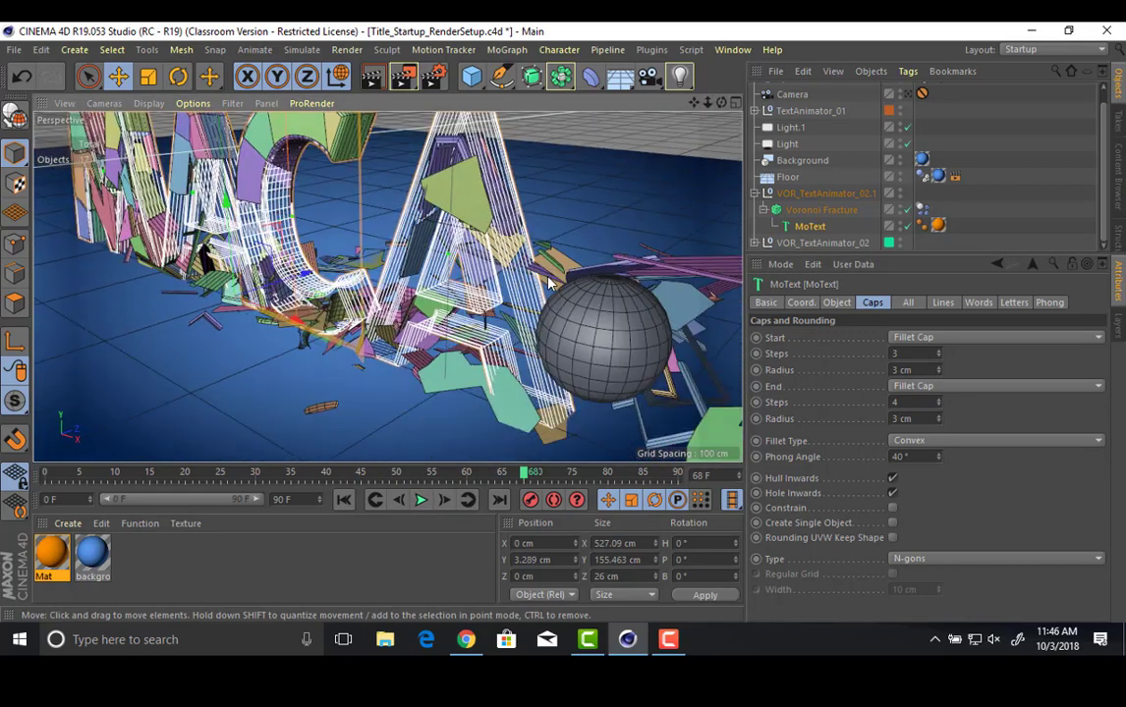
click(892, 522)
click(344, 499)
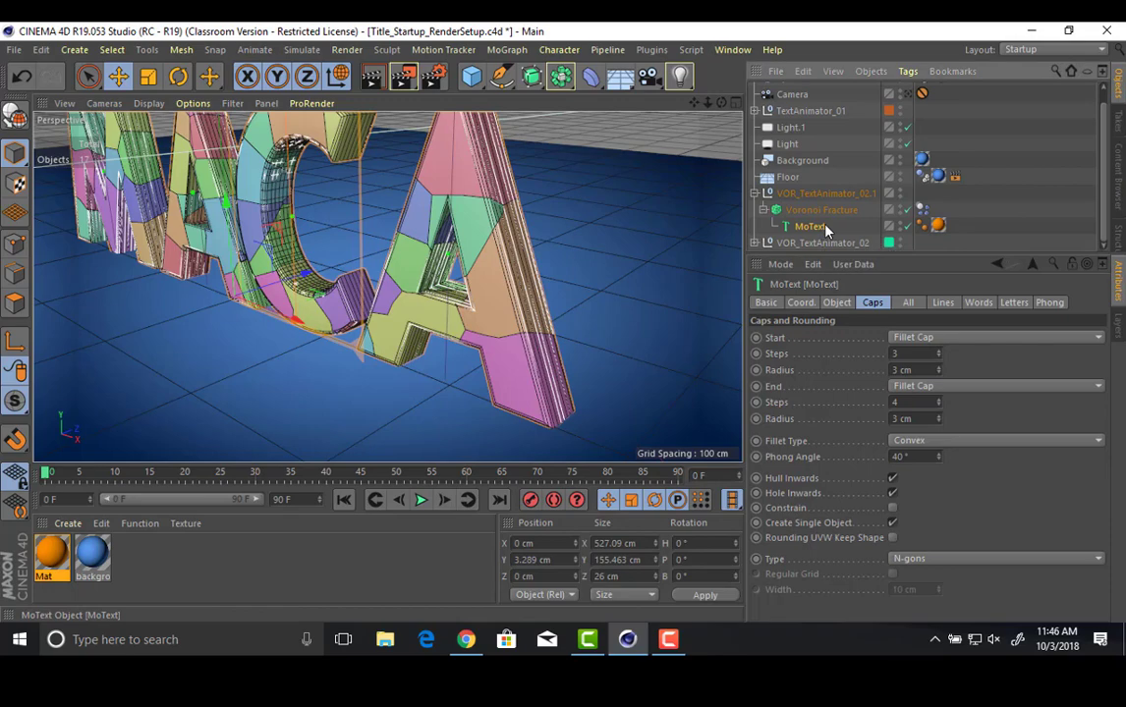
Collapse the VOR_TextAnimator_02.1 group and select its null.
scroll(432, 224, down, 3)
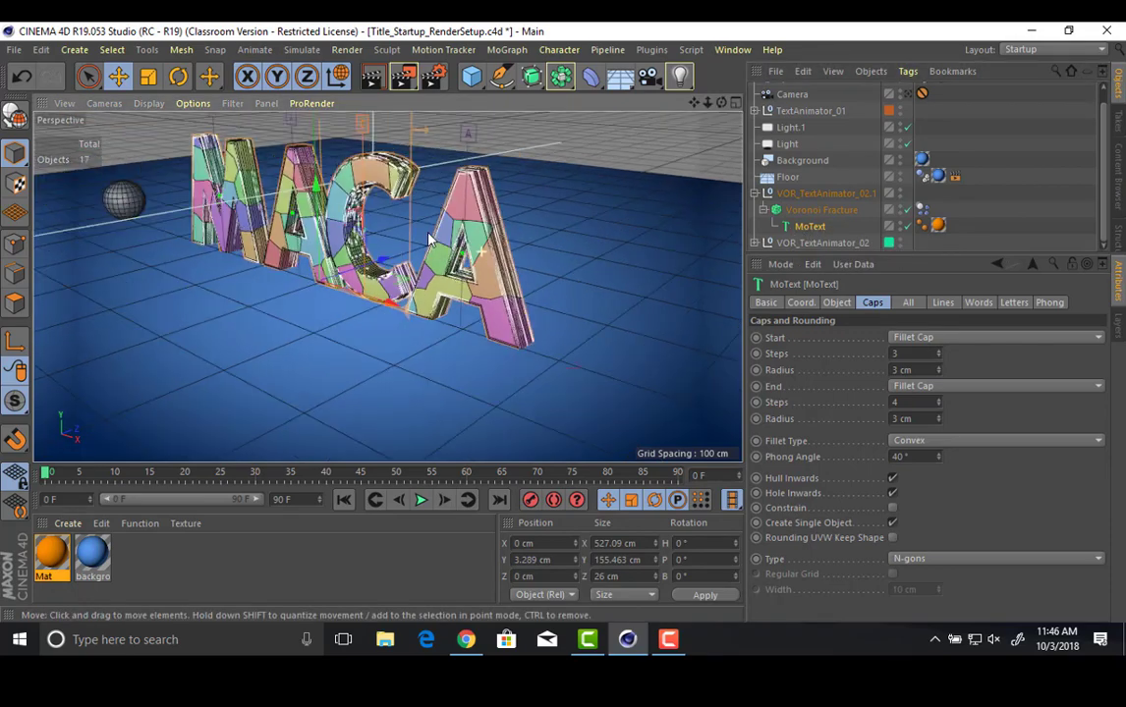
alt+drag(429, 236, 495, 287)
alt+middle_drag(513, 308, 572, 331)
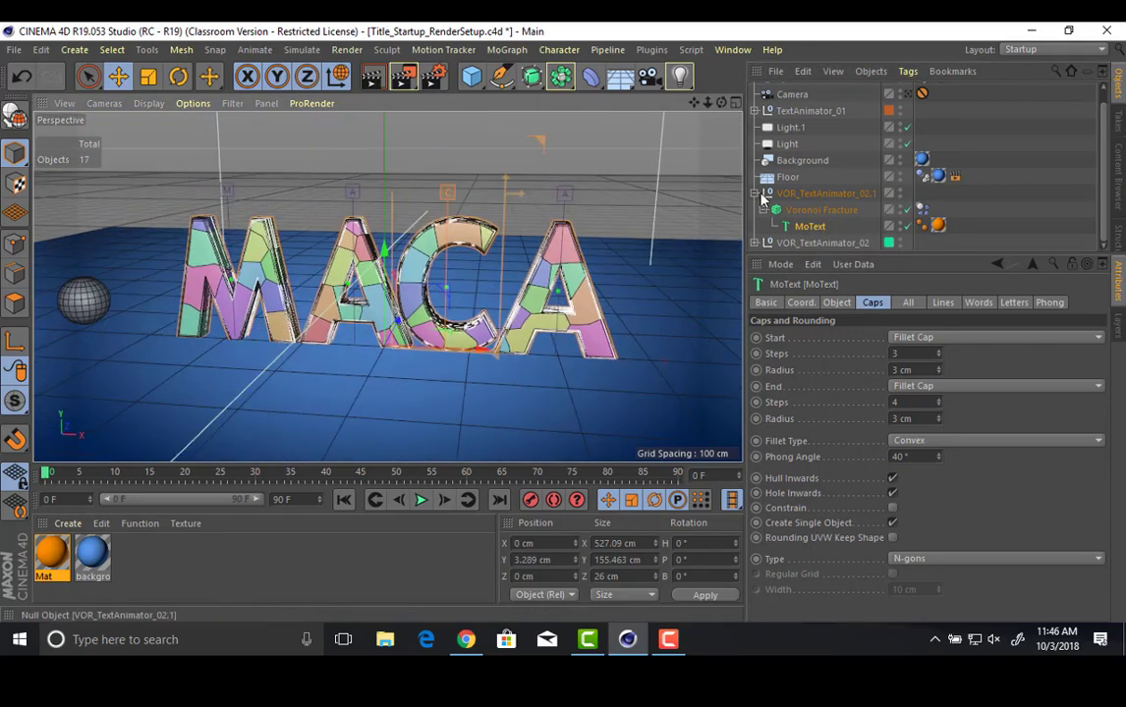
click(754, 193)
click(799, 194)
click(803, 207)
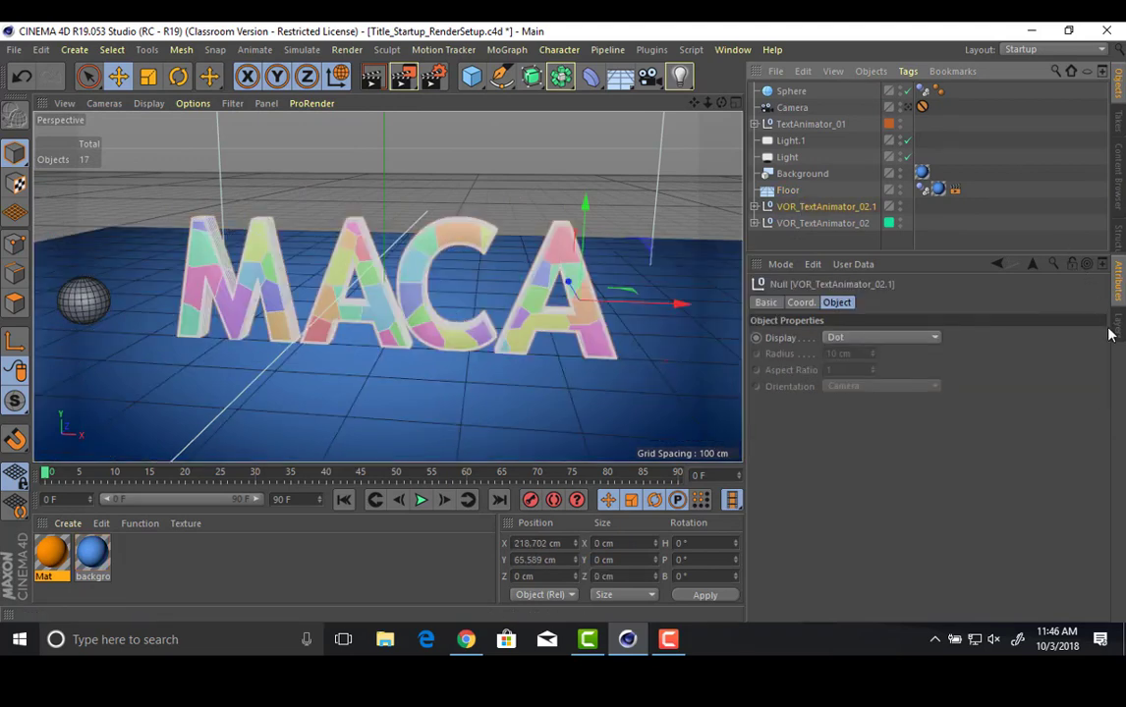
Select the sphere, look through the scene camera, and play the simulation to frame 42.
click(88, 305)
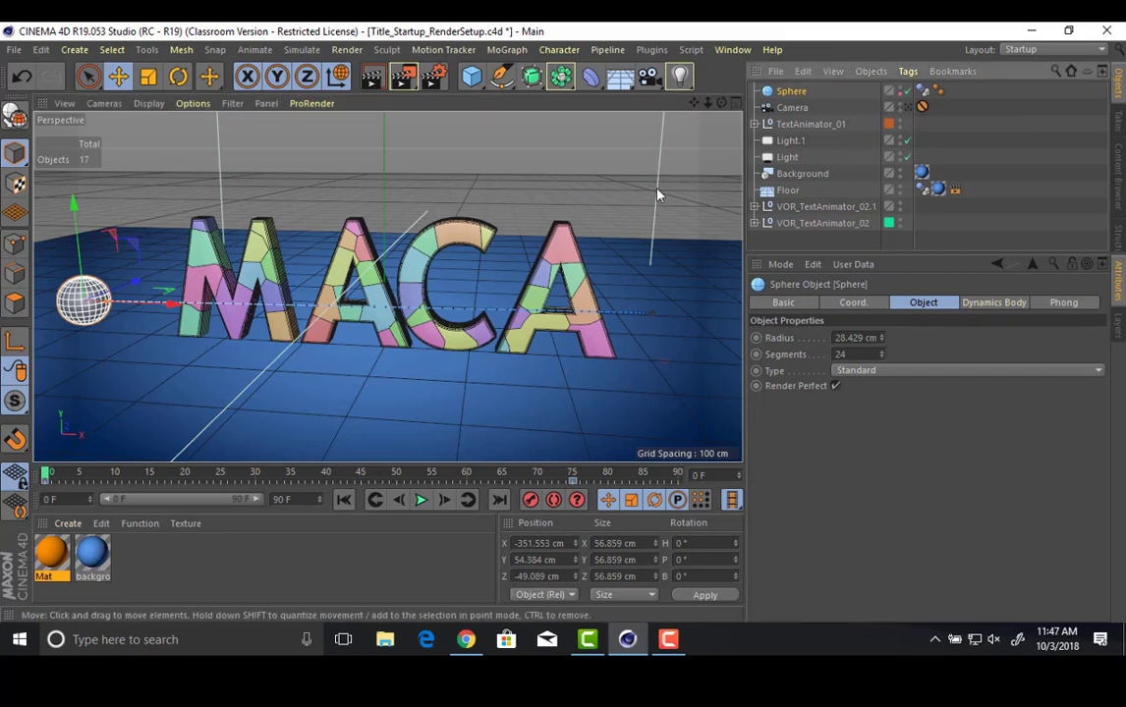
click(921, 105)
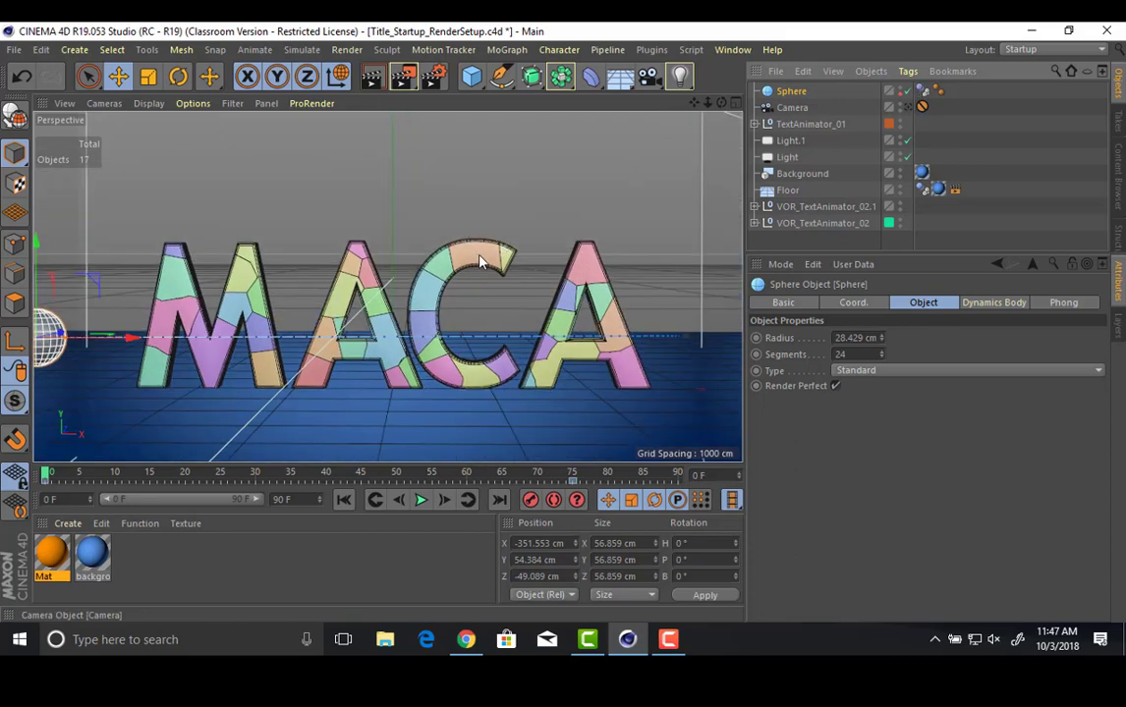
click(423, 503)
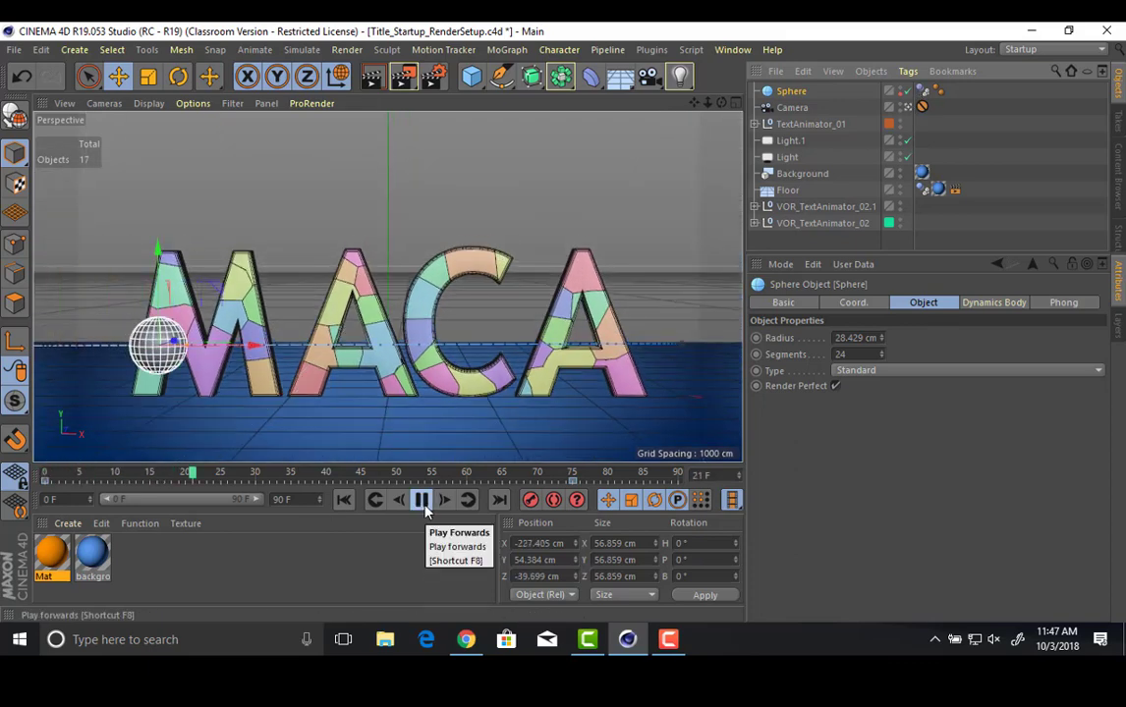
click(421, 502)
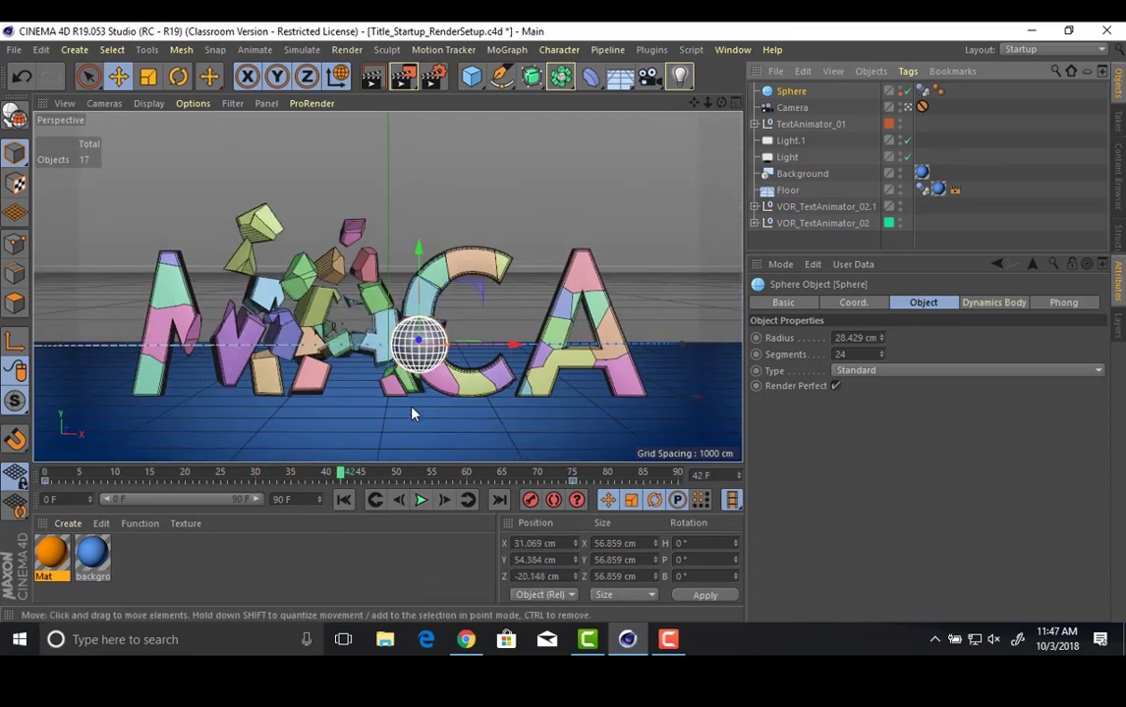
Cancel the attempted view render and turn off Motion Blur in the Physical renderer settings.
key(ctrl+r)
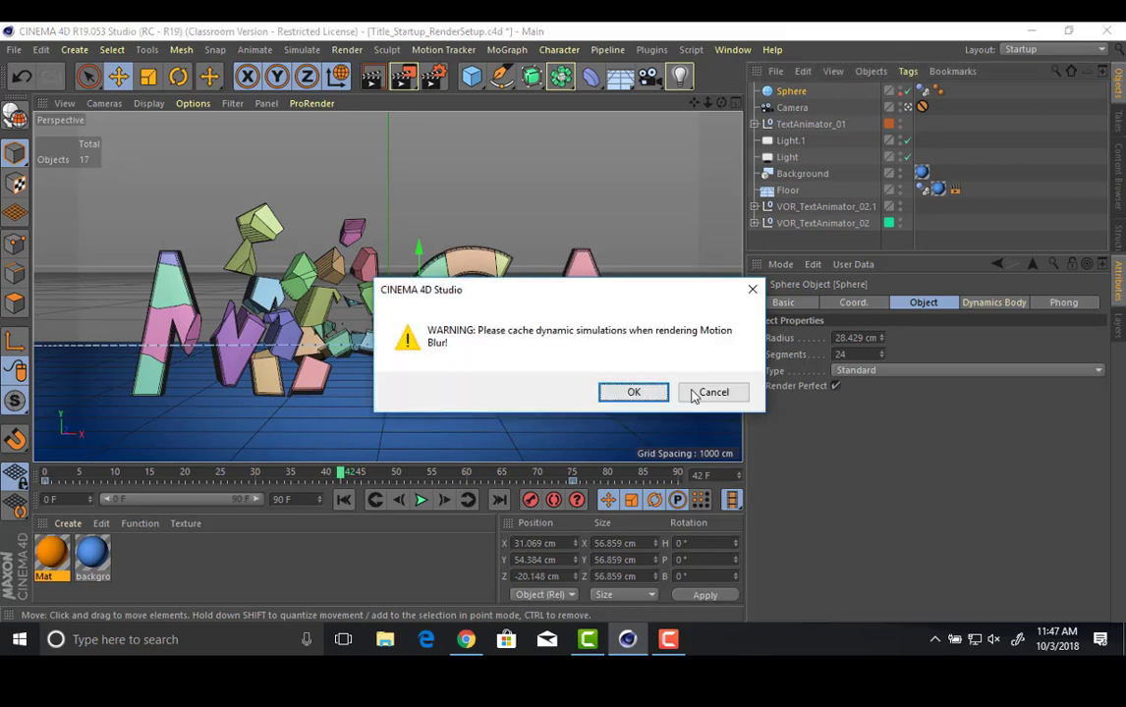
click(711, 393)
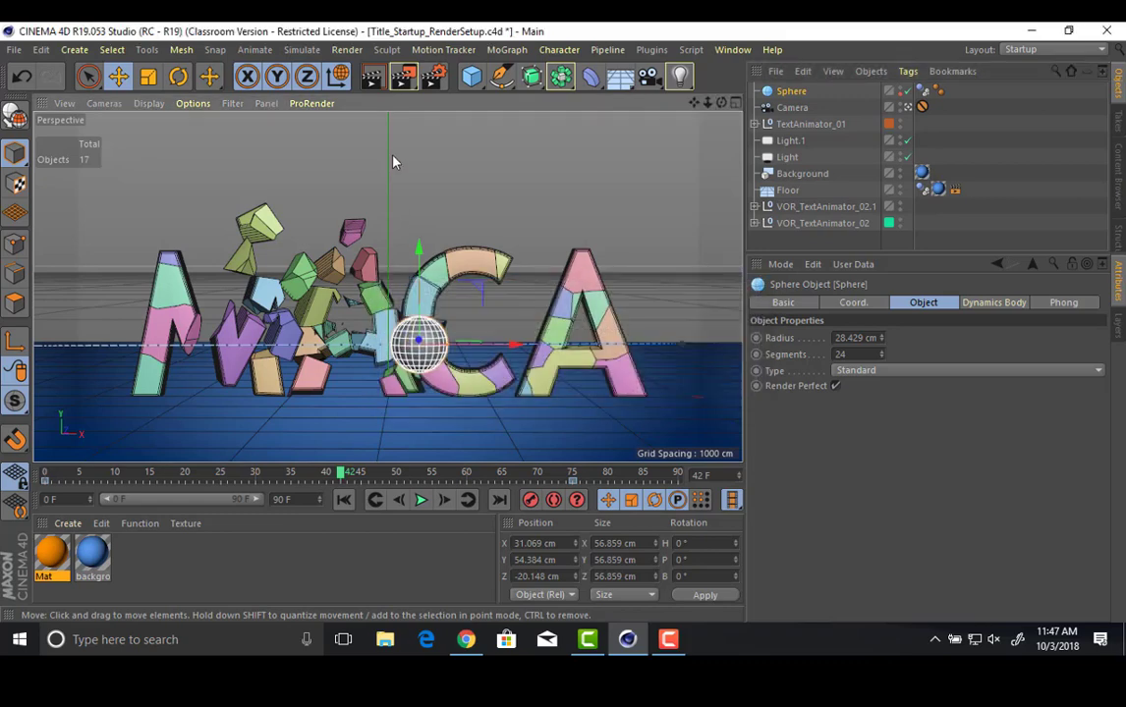
click(436, 78)
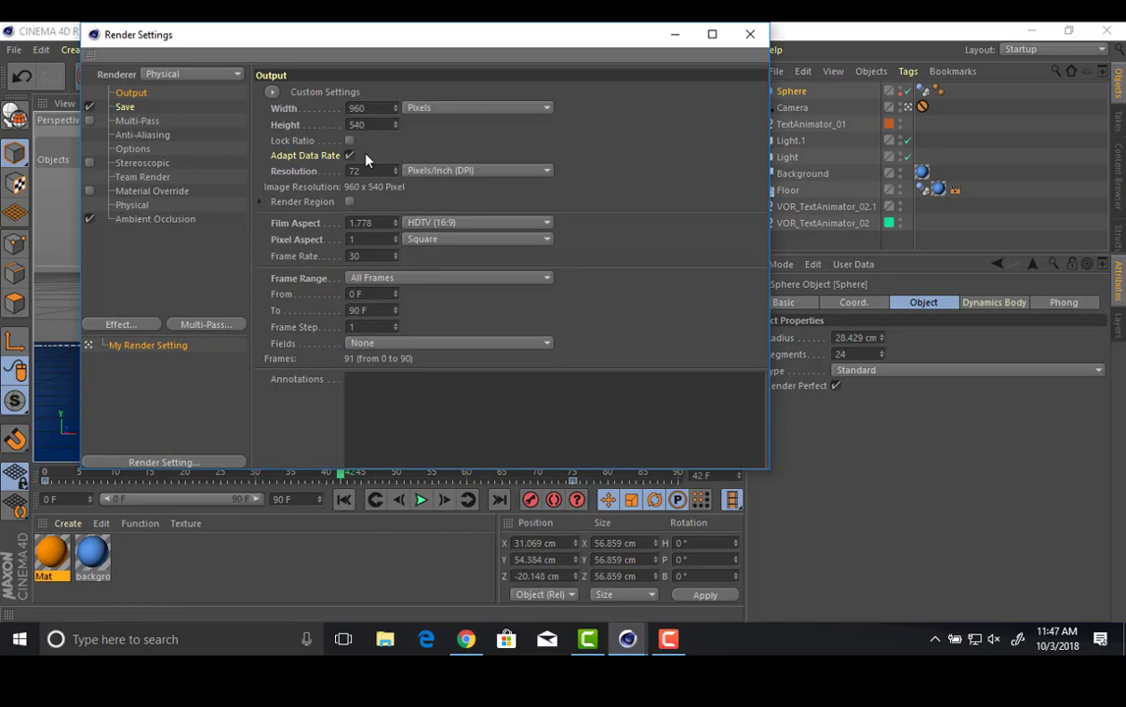
click(132, 205)
click(456, 148)
click(749, 34)
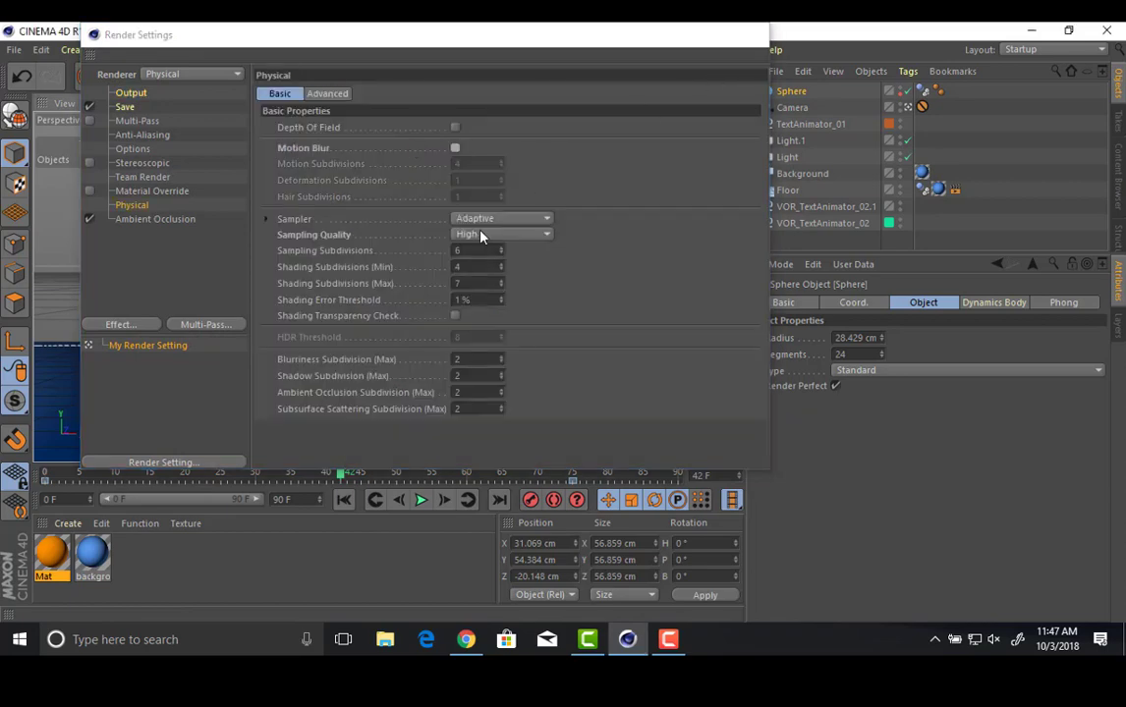
key(shift+r)
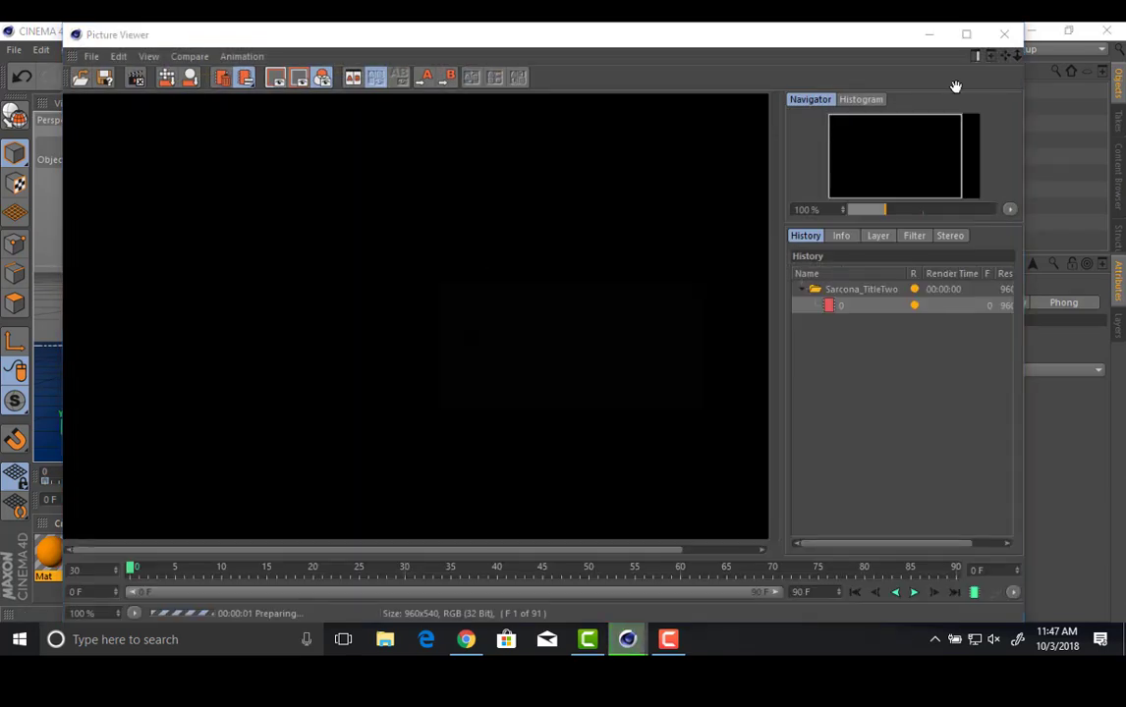
click(1004, 34)
click(579, 392)
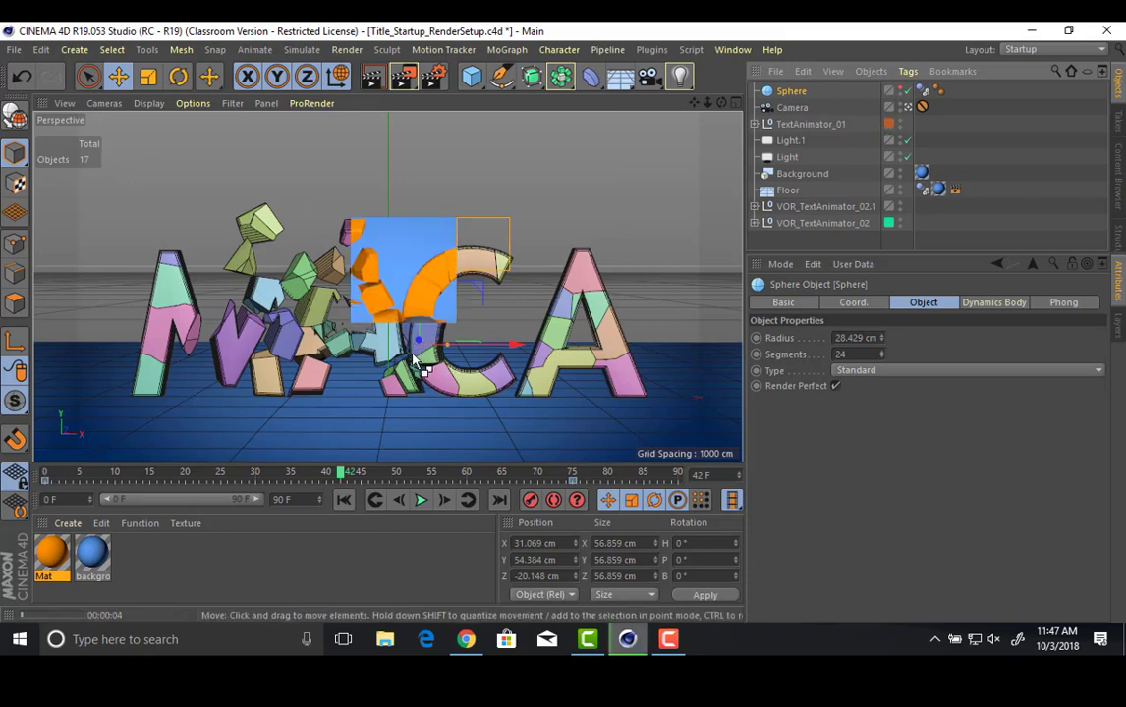
Hide the sphere in both the viewport and renders, and render the view at frame 42 as a test.
double_click(900, 93)
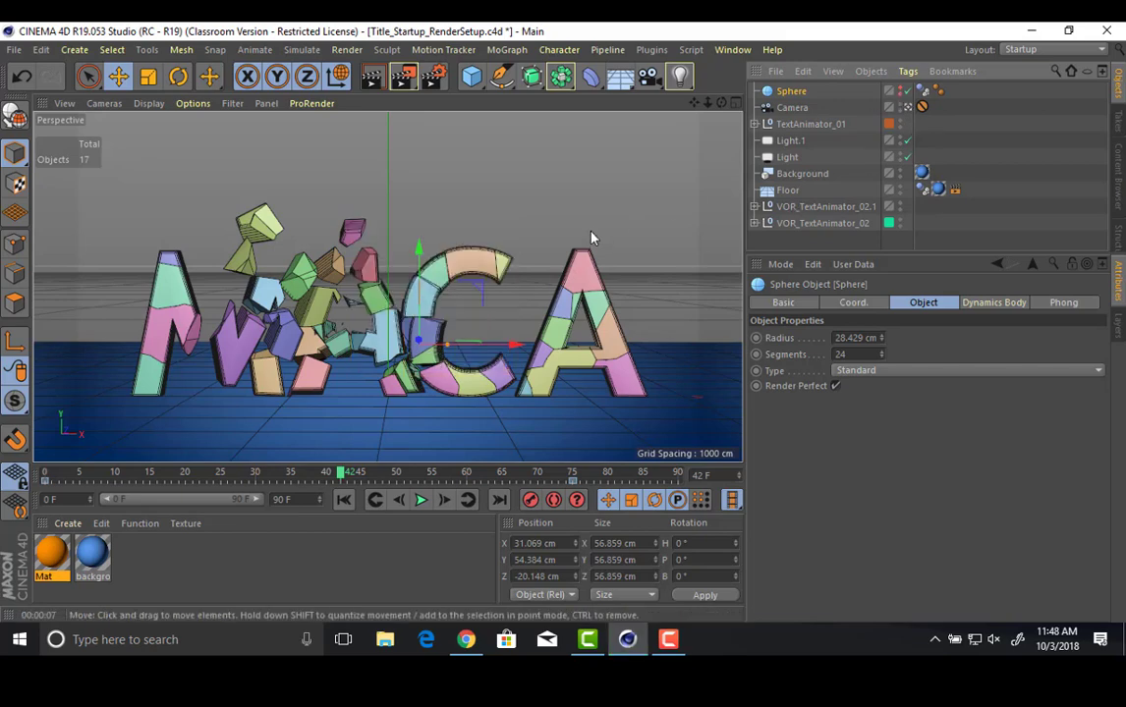
key(ctrl+r)
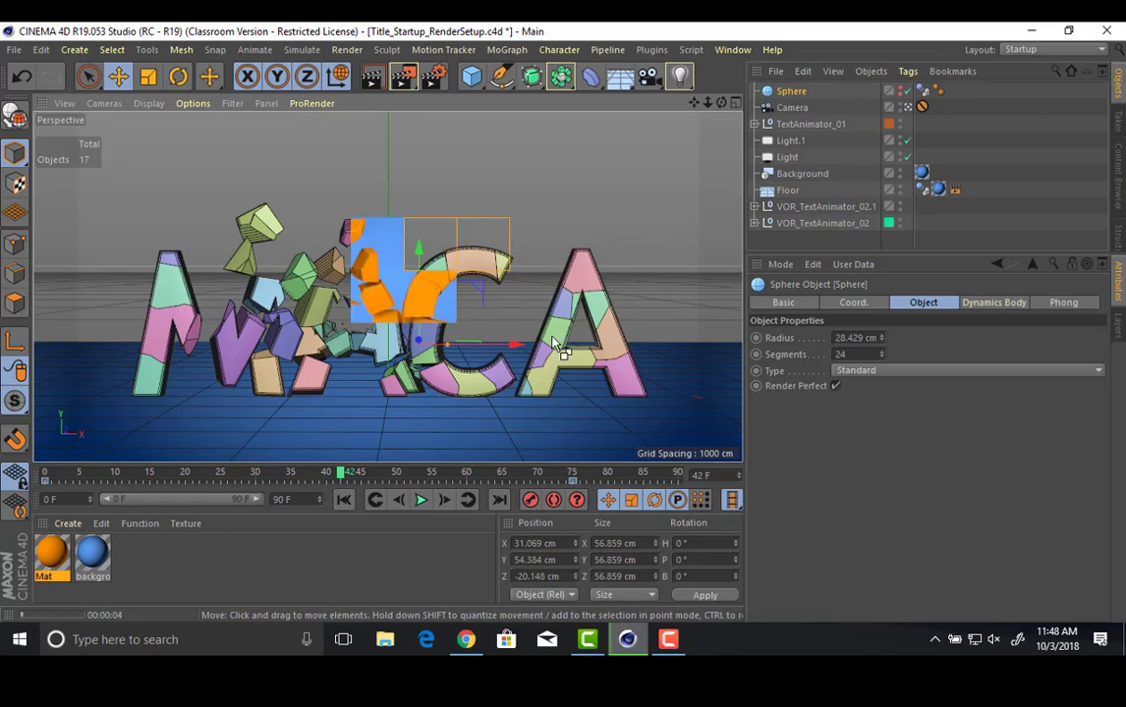
Turn Motion Blur back on in the Physical renderer settings and close the render settings.
click(435, 79)
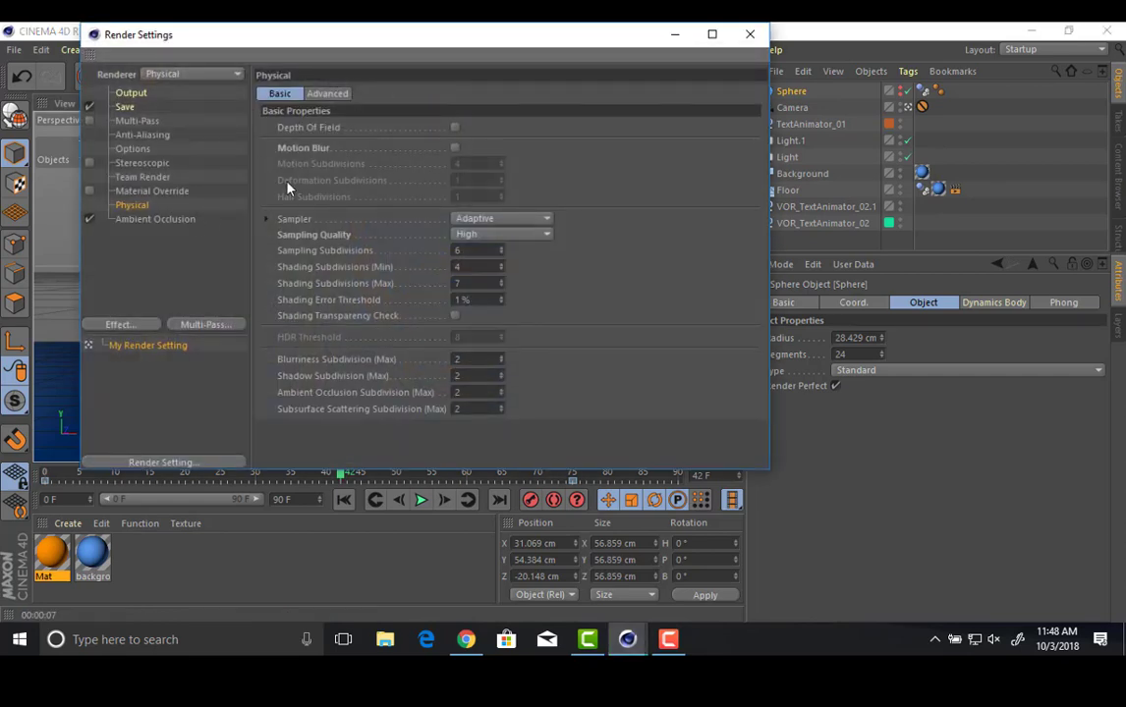
click(455, 149)
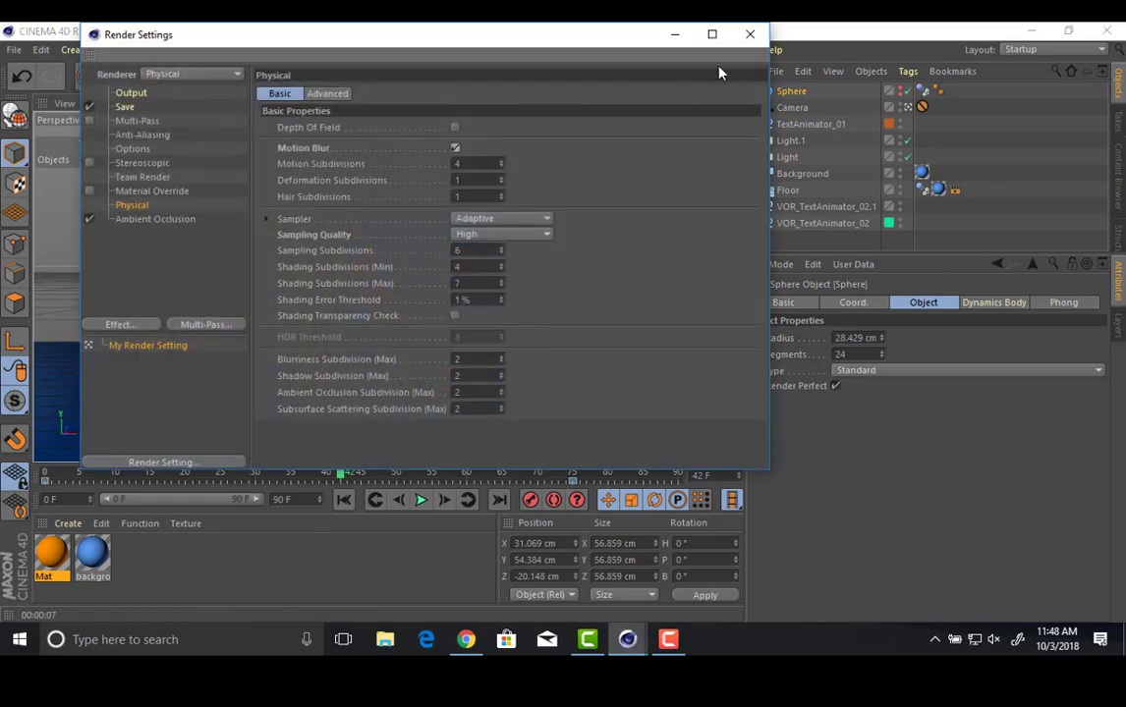
click(748, 37)
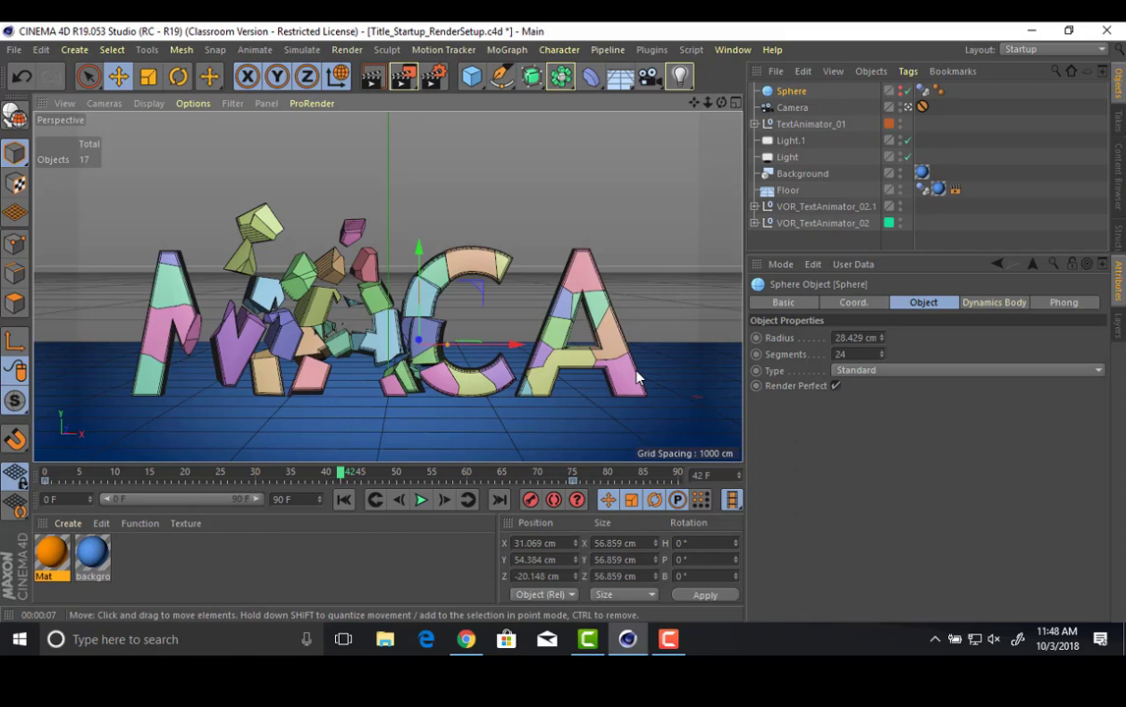
Rewind to frame 0 and bake the dynamics simulation into the project's dynamics cache.
click(344, 500)
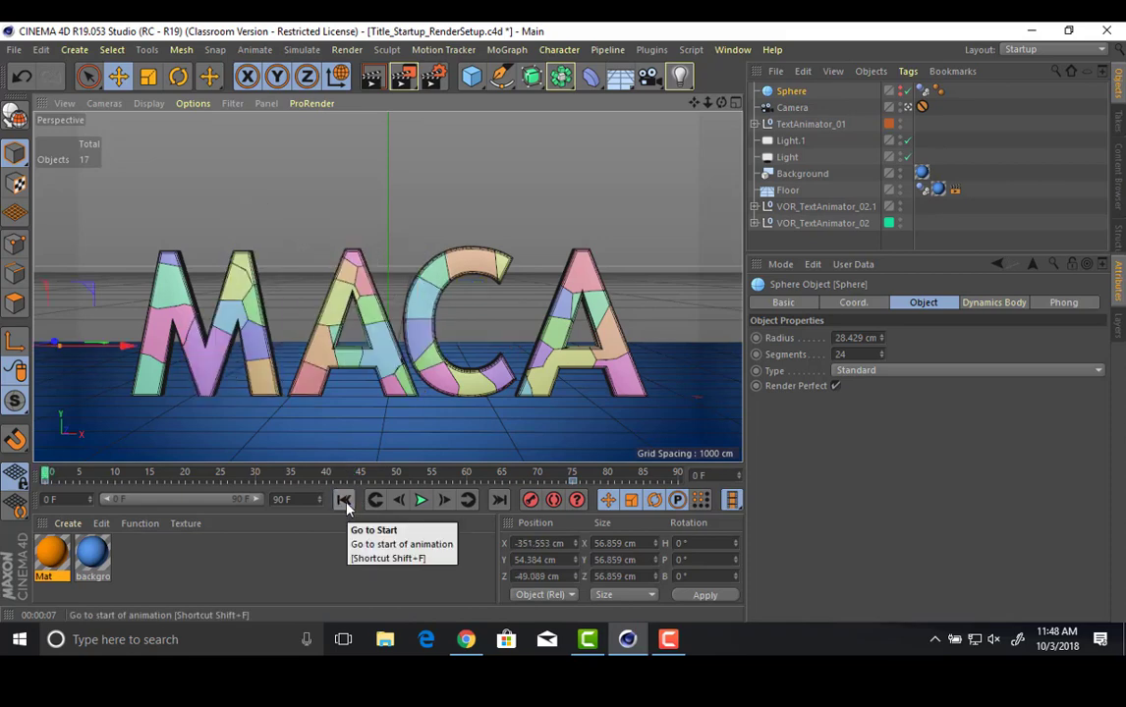
click(771, 207)
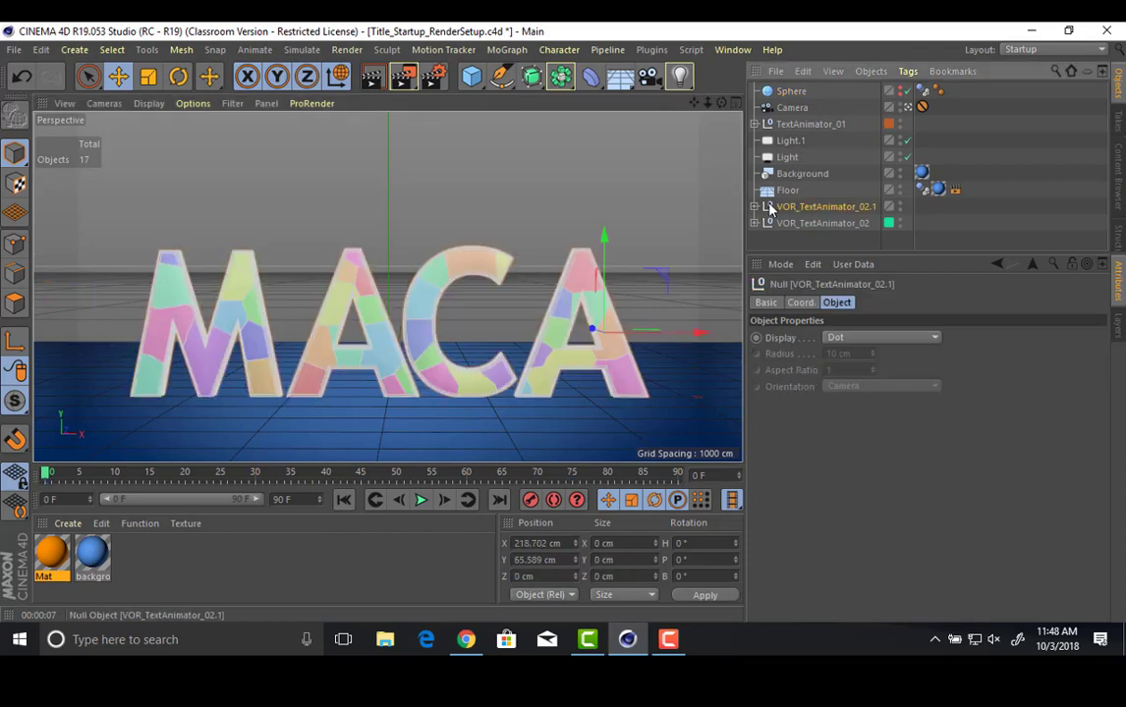
click(756, 208)
click(817, 223)
scroll(820, 223, down, 1)
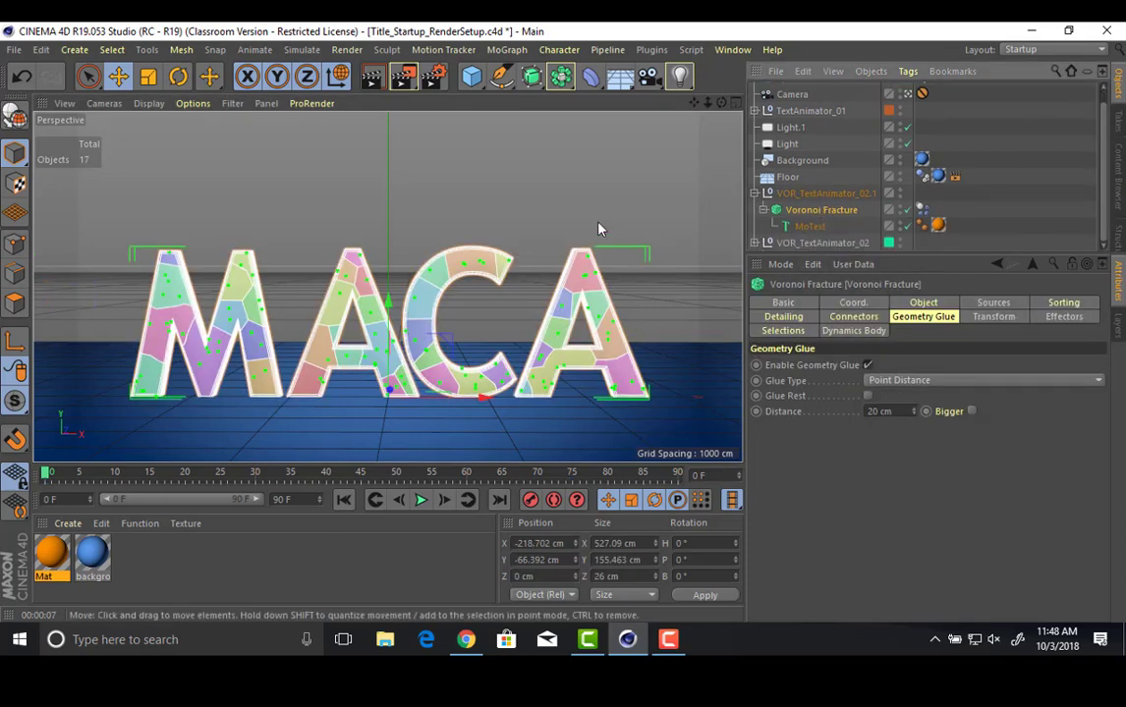
click(646, 237)
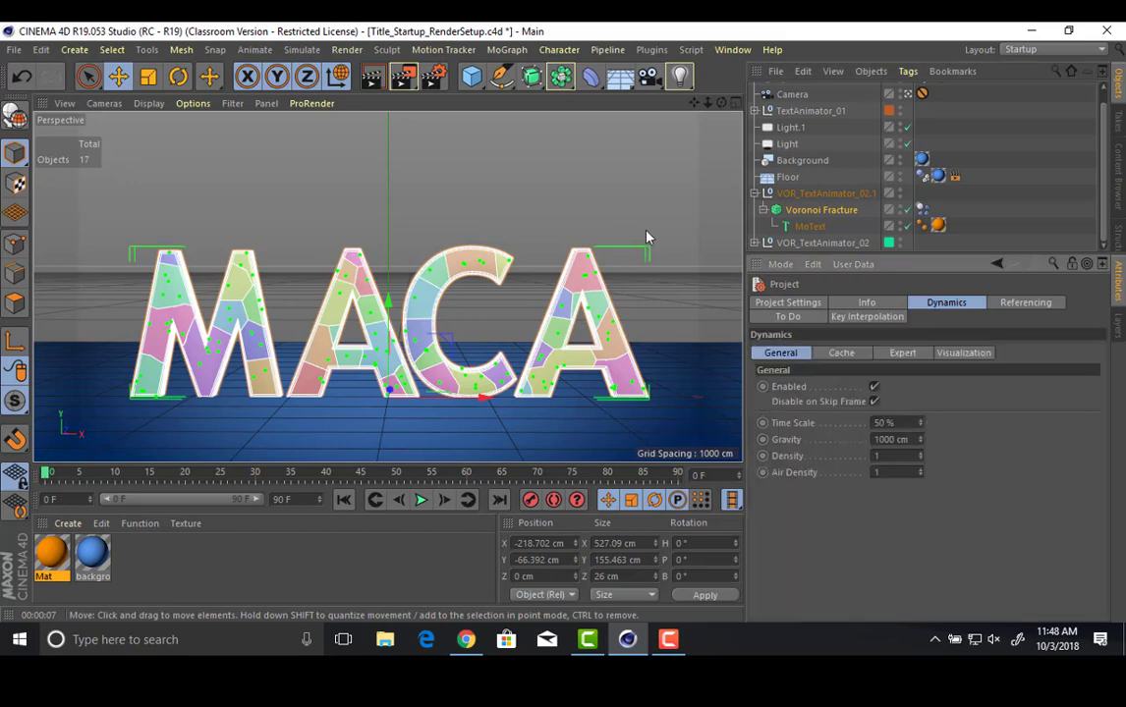
click(840, 353)
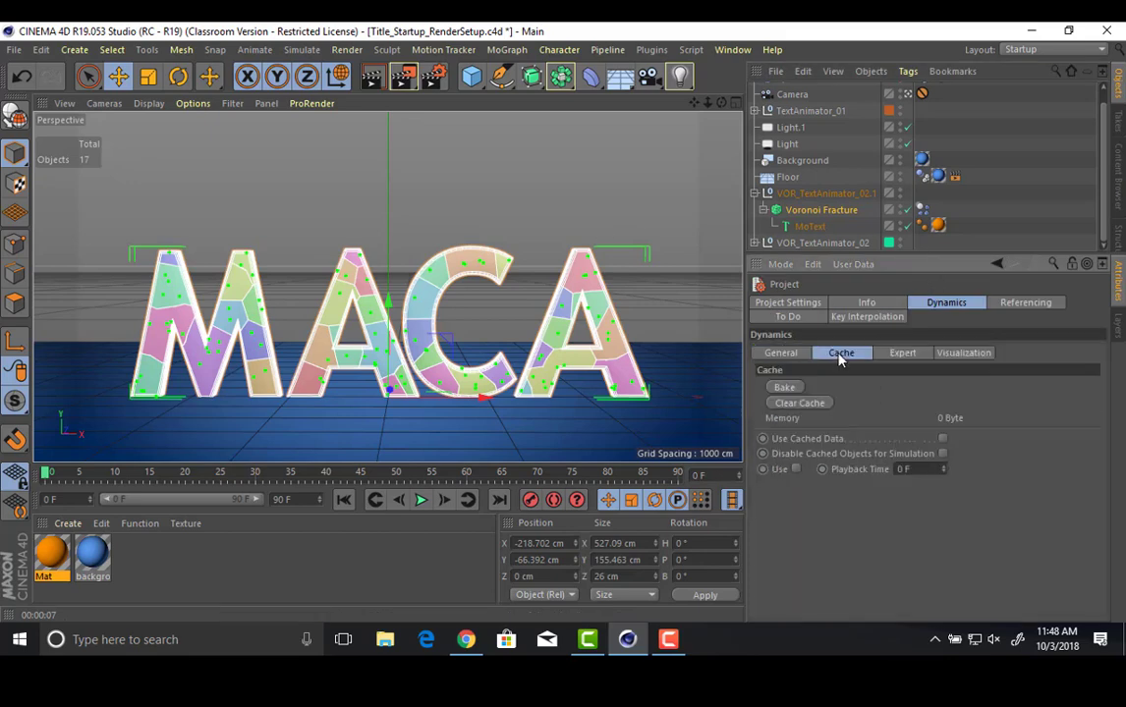
click(783, 387)
Play and scrub the baked simulation, and test-render the view at frame 51.
click(421, 500)
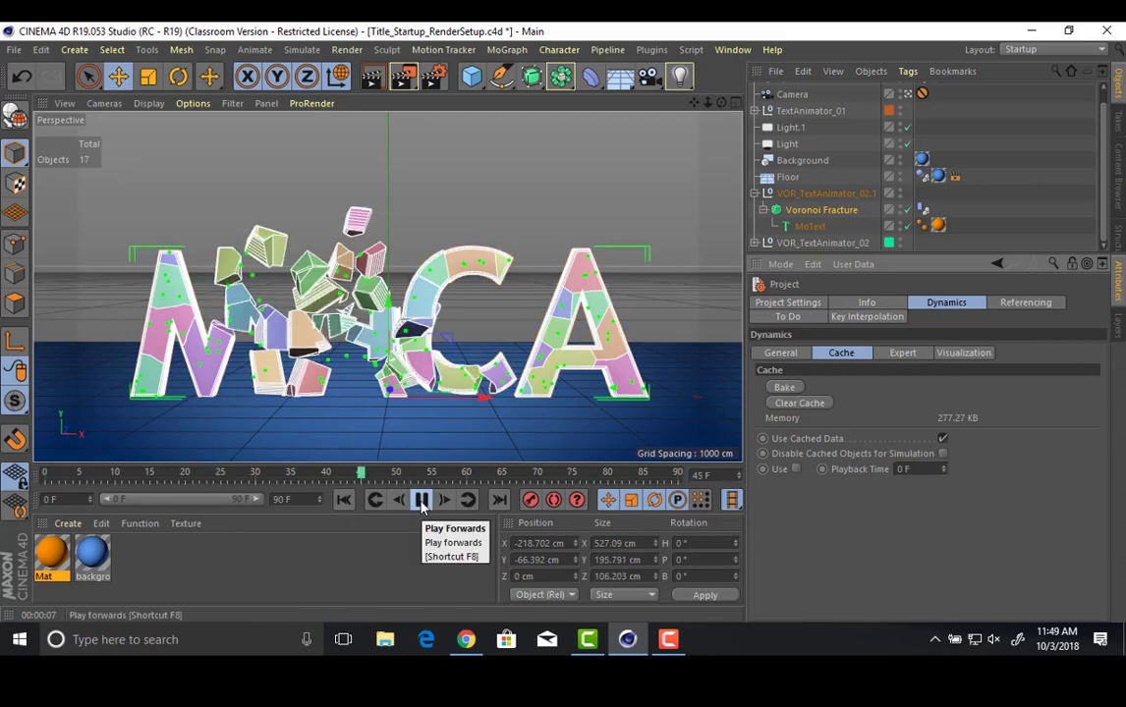
click(420, 500)
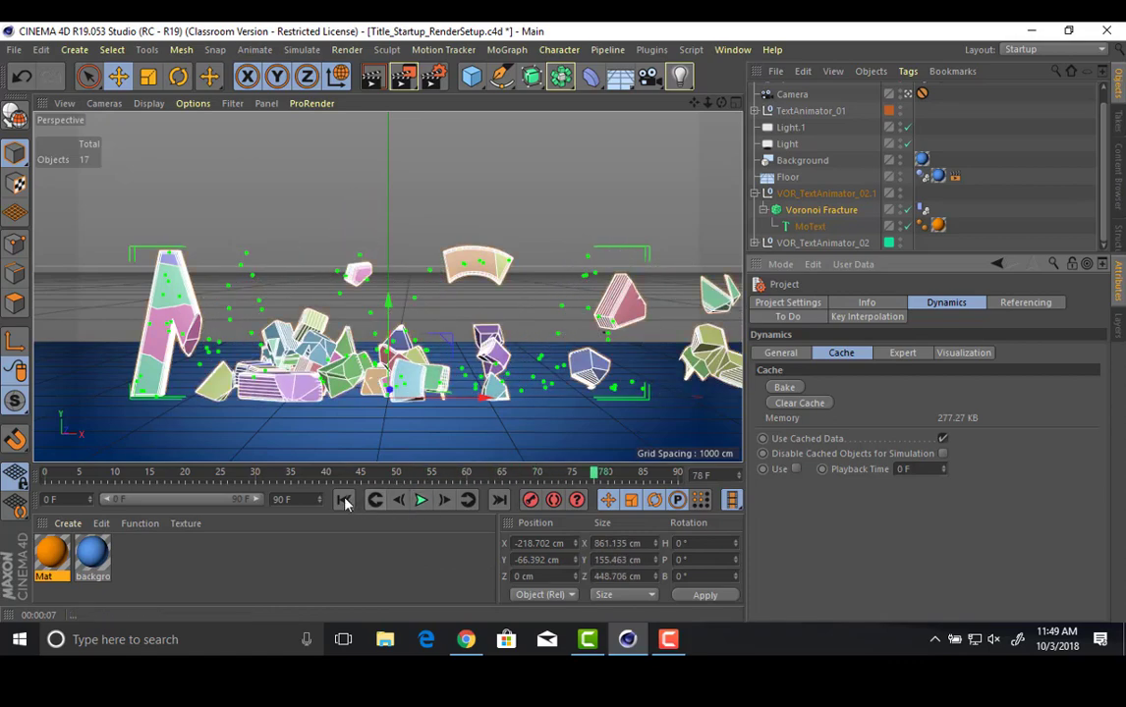
click(344, 500)
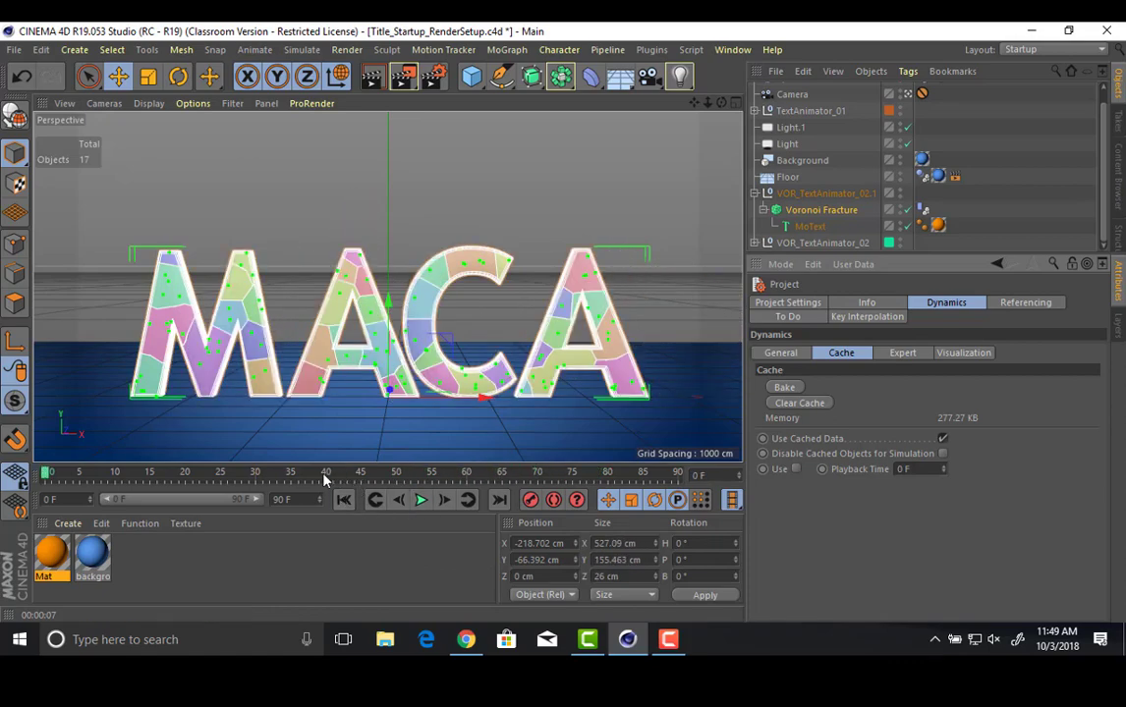
drag(285, 476, 146, 492)
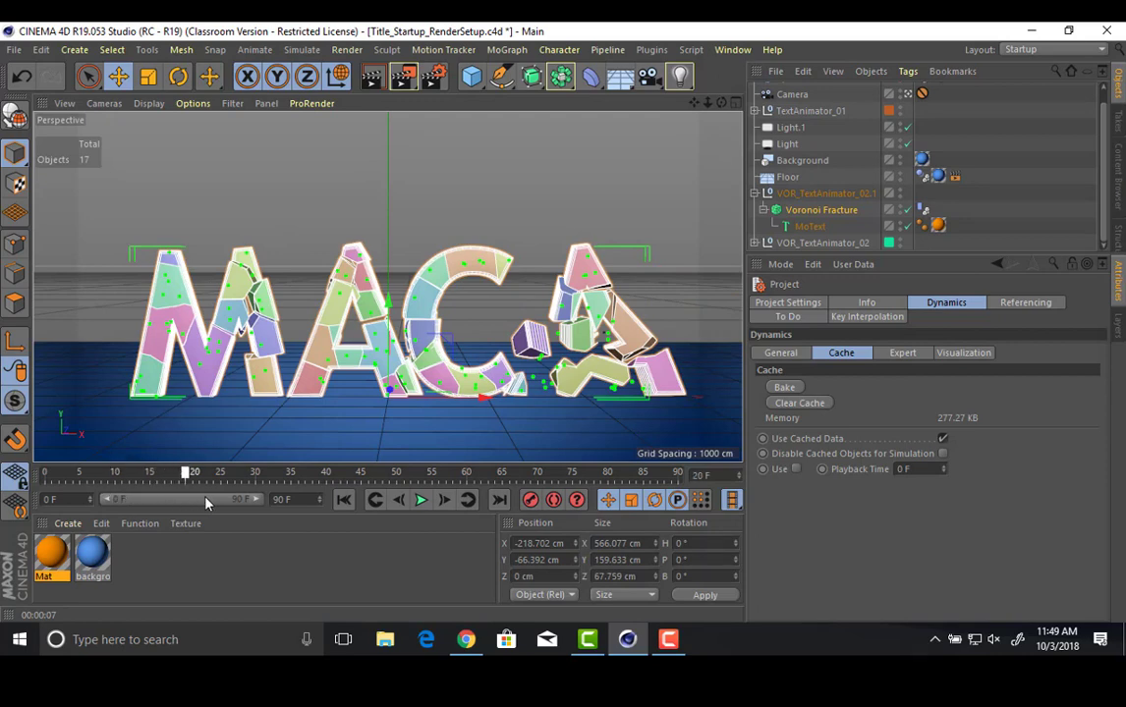
mouse_move(256, 501)
mouse_down()
mouse_move(265, 501)
mouse_move(235, 501)
mouse_move(545, 496)
mouse_move(496, 477)
mouse_move(250, 478)
mouse_up()
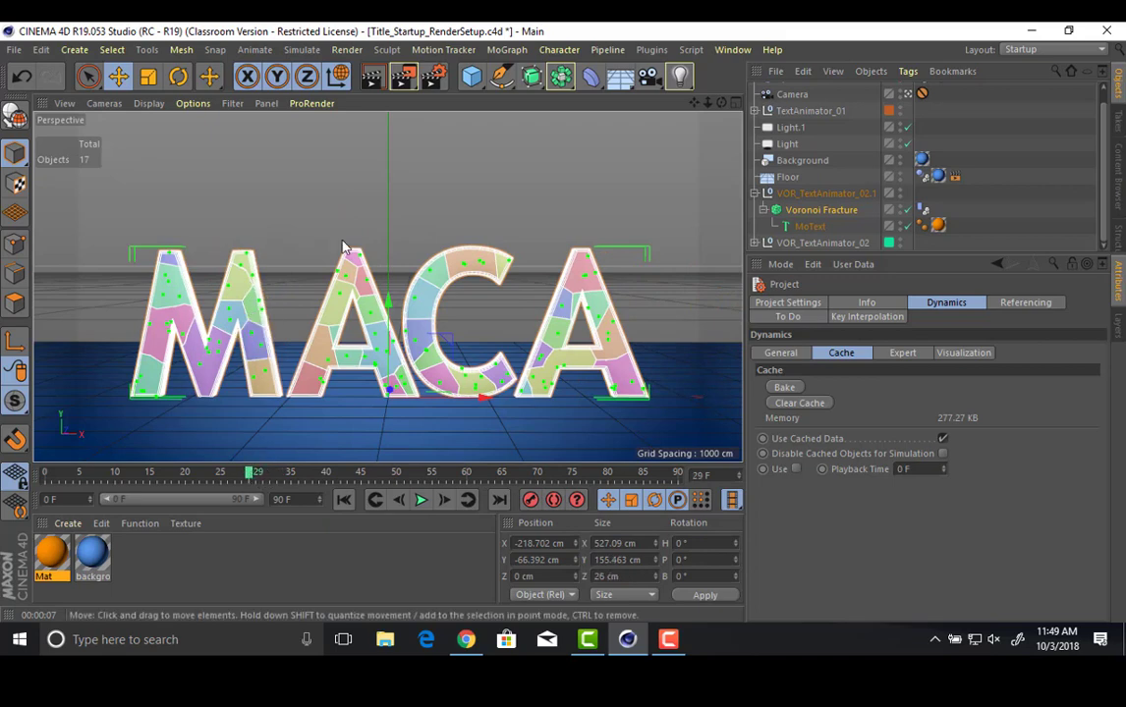
drag(359, 474, 411, 465)
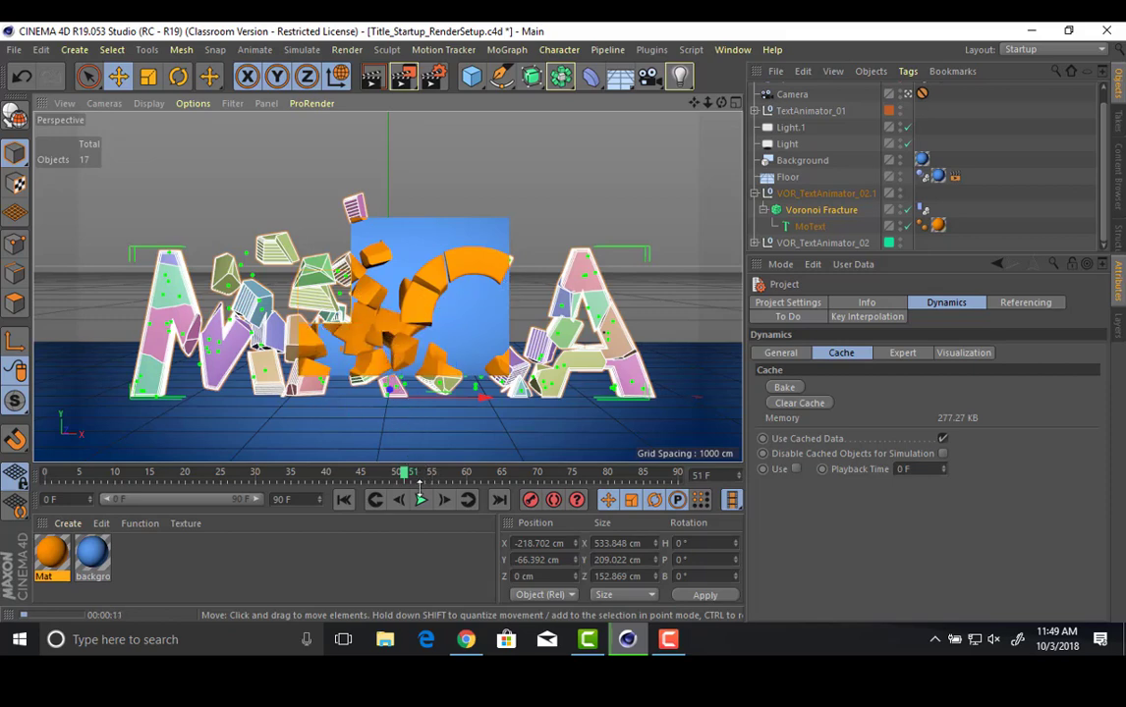
click(416, 399)
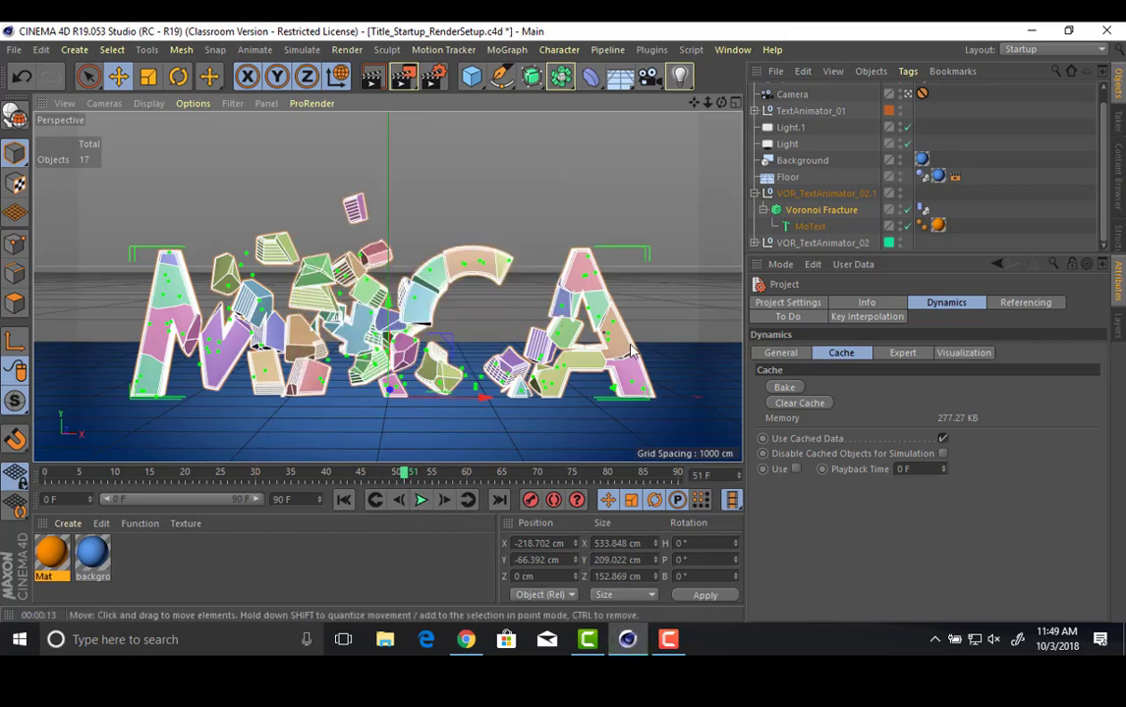
Clear the project's dynamics cache, rewind to frame 0, and open the Voronoi Fracture's Dynamics Body tag settings.
click(800, 402)
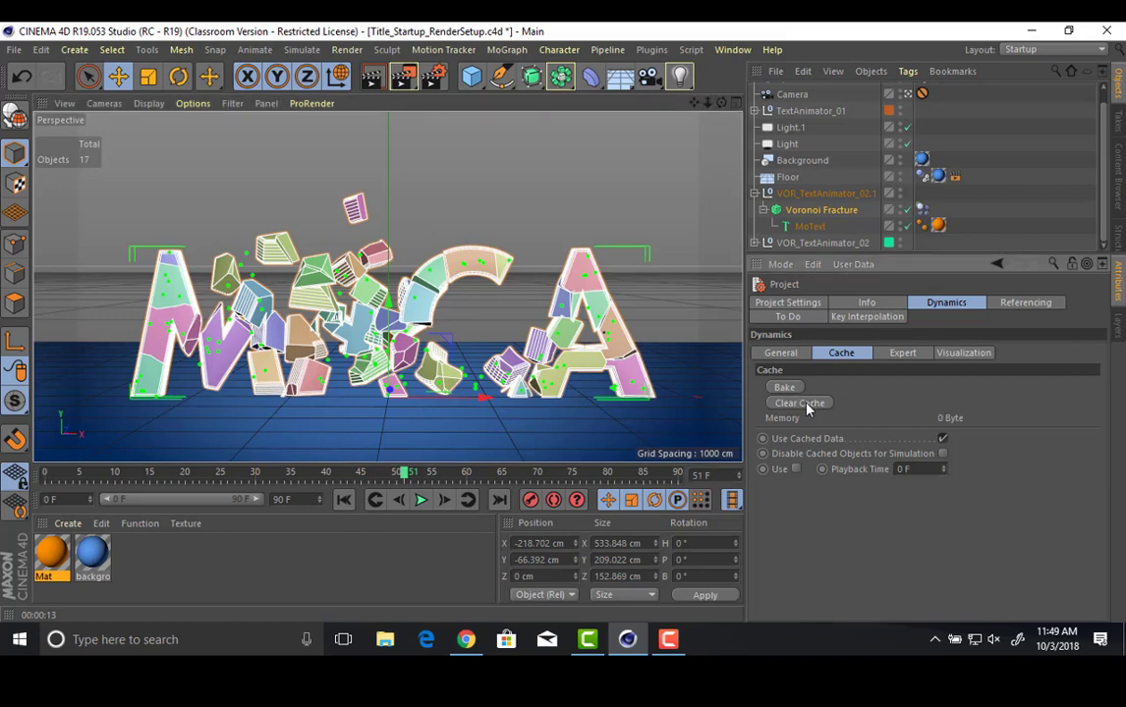
click(343, 500)
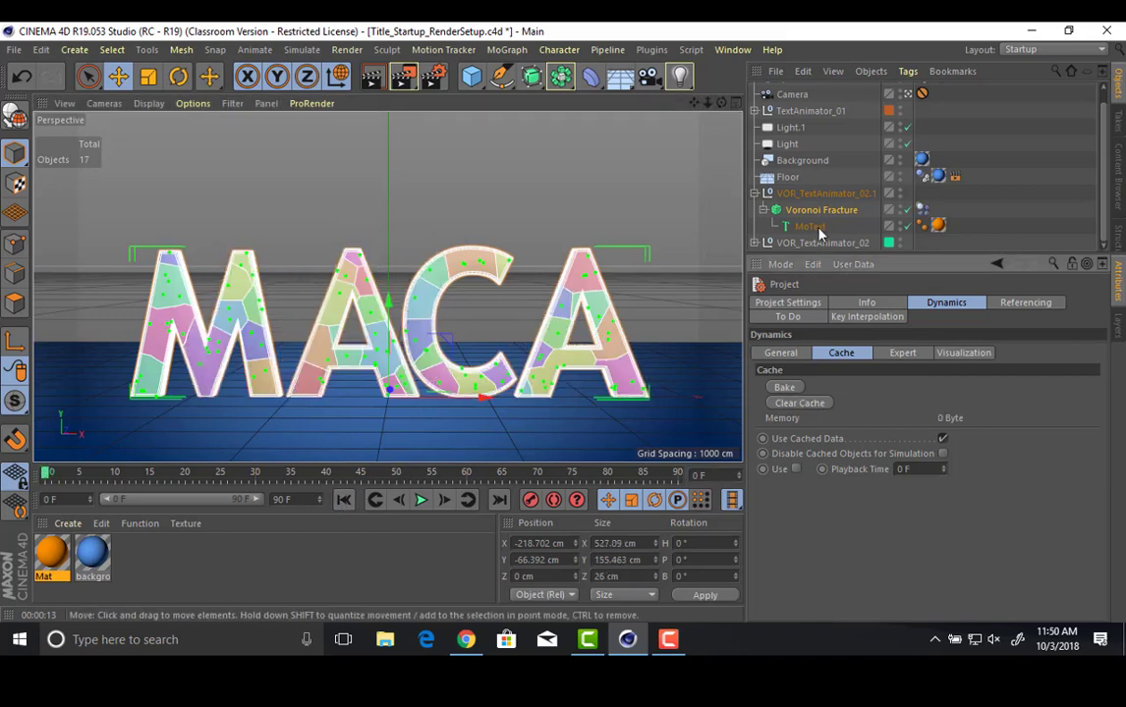
click(951, 213)
click(922, 209)
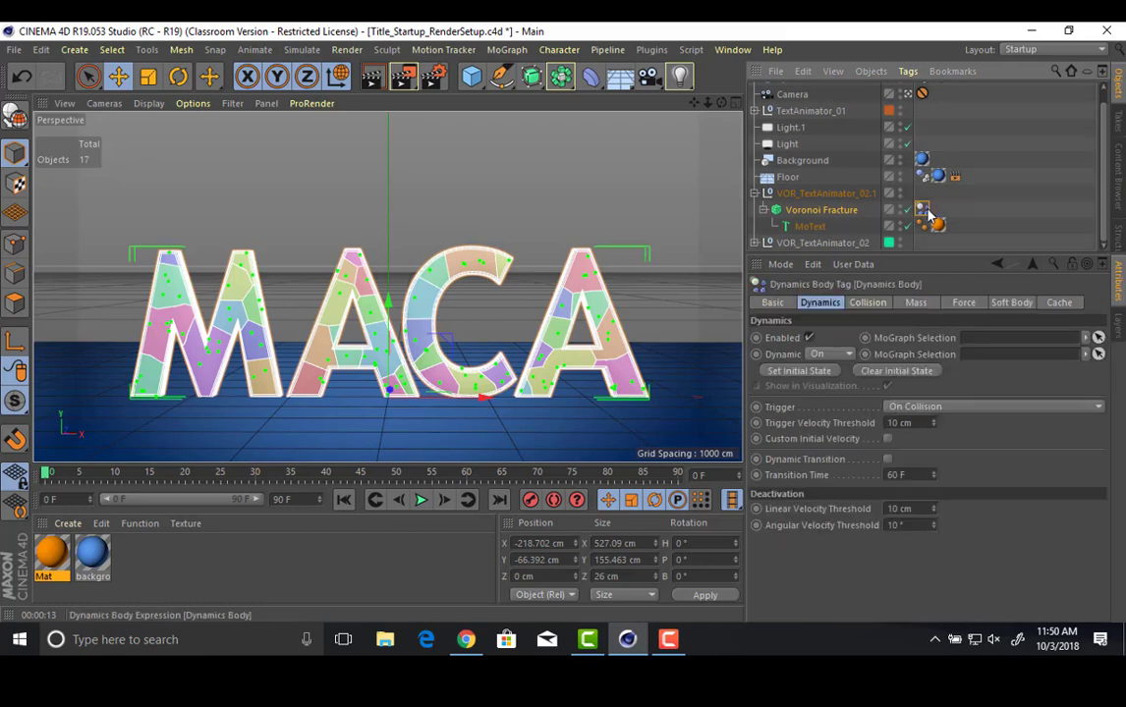
Put the VOR_TextAnimator_02.1 null and its children on a new layer named Voronoi_Dynamics, and hide that layer from the viewport and render.
key(ctrl+d)
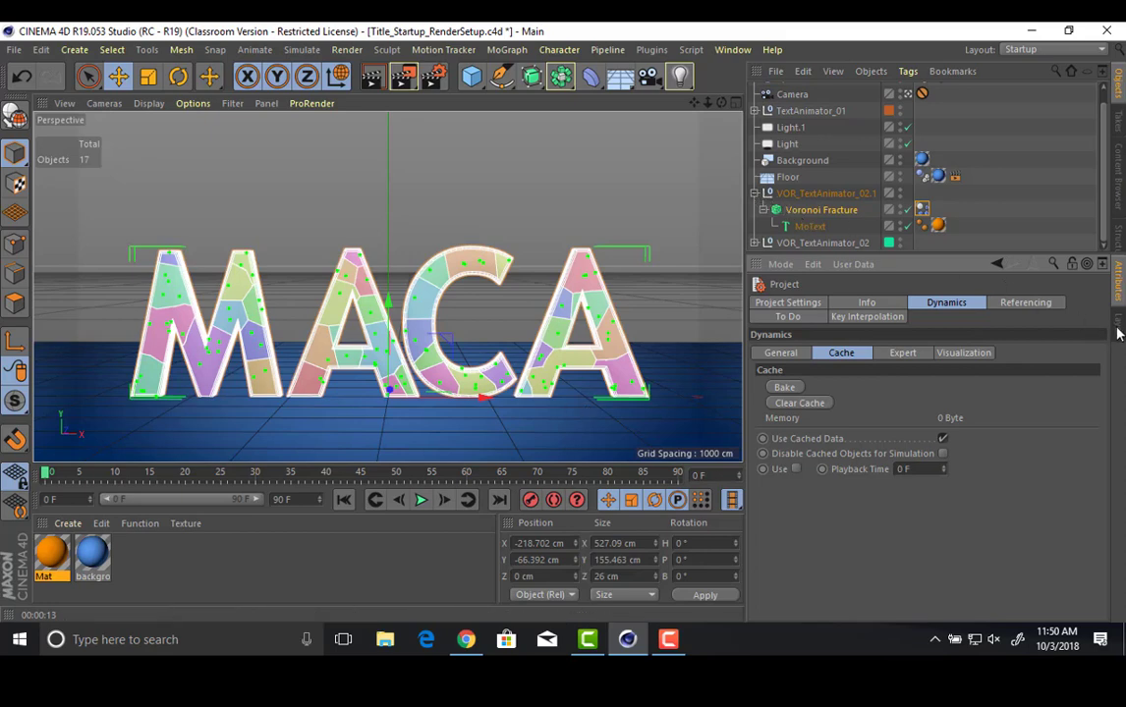
key(shift+F4)
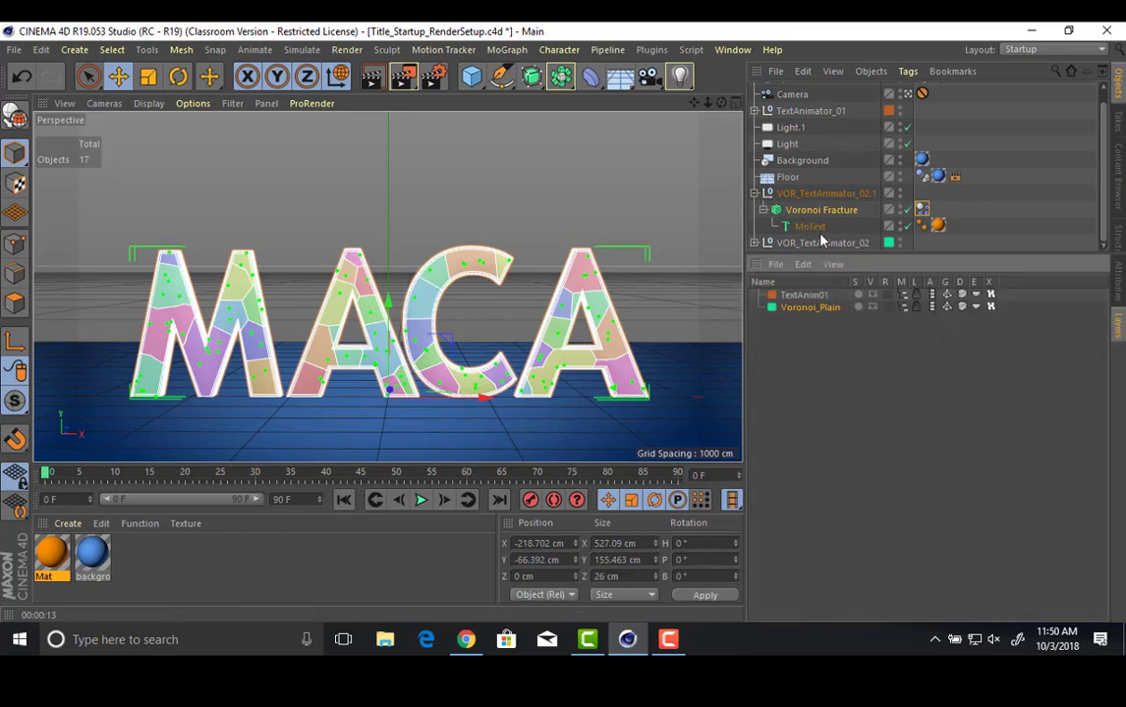
click(821, 194)
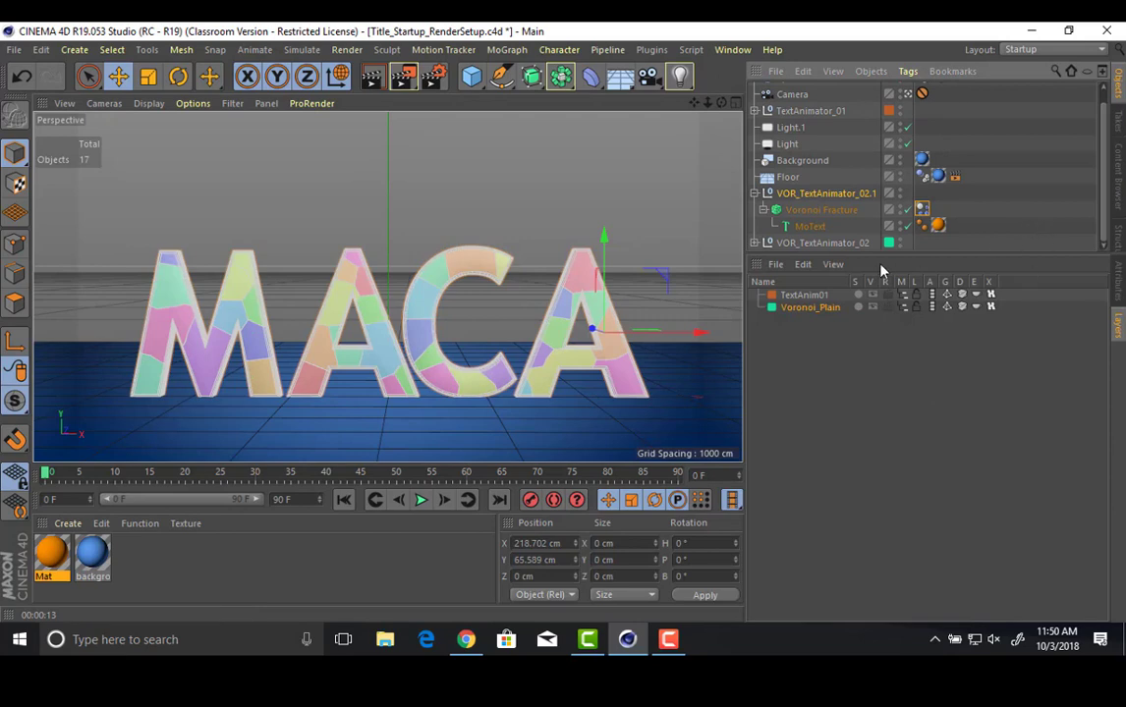
click(801, 306)
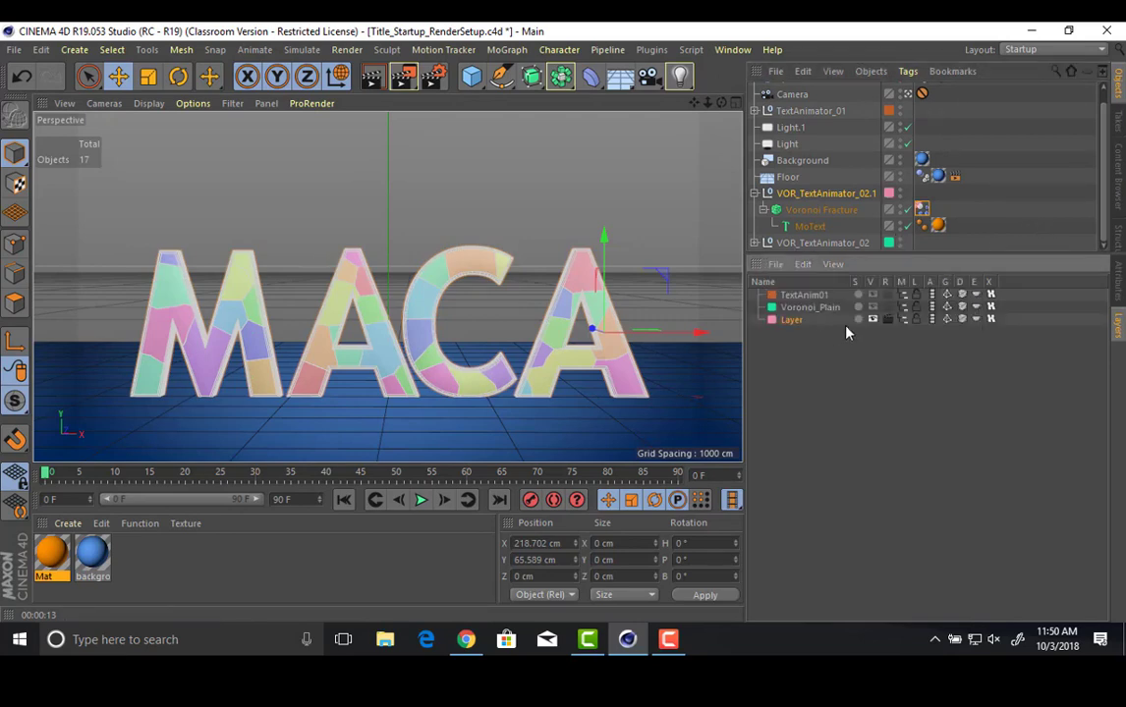
double_click(800, 322)
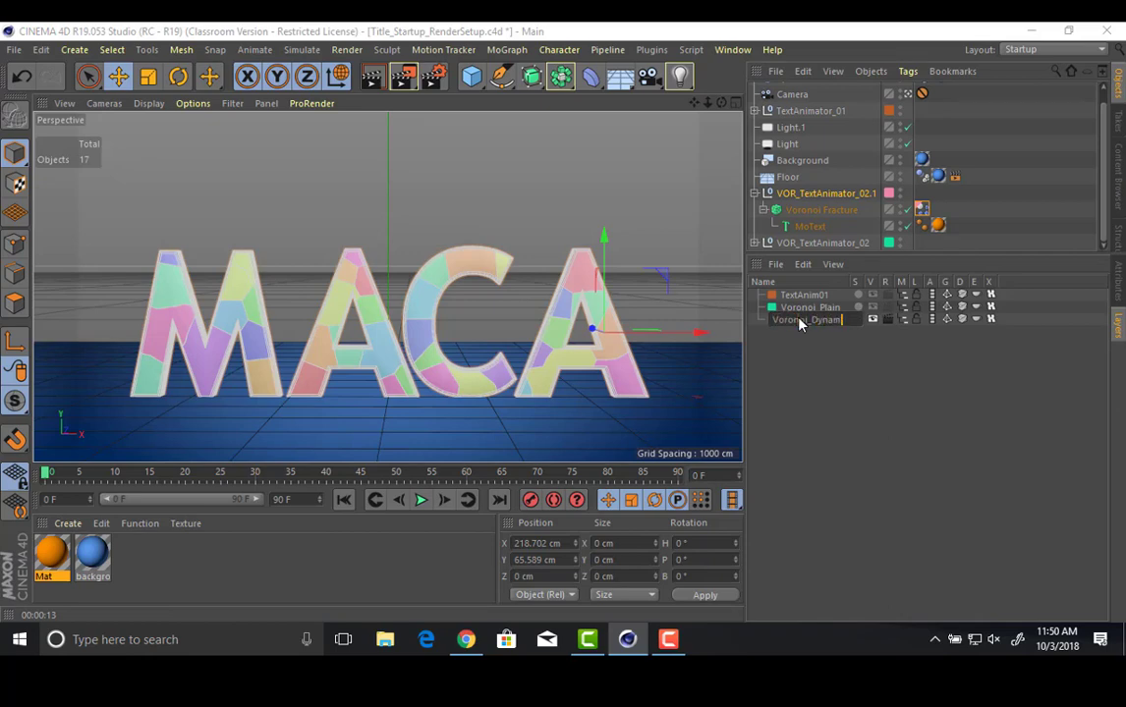
text(Voronoi_Dynamics)
key(Return)
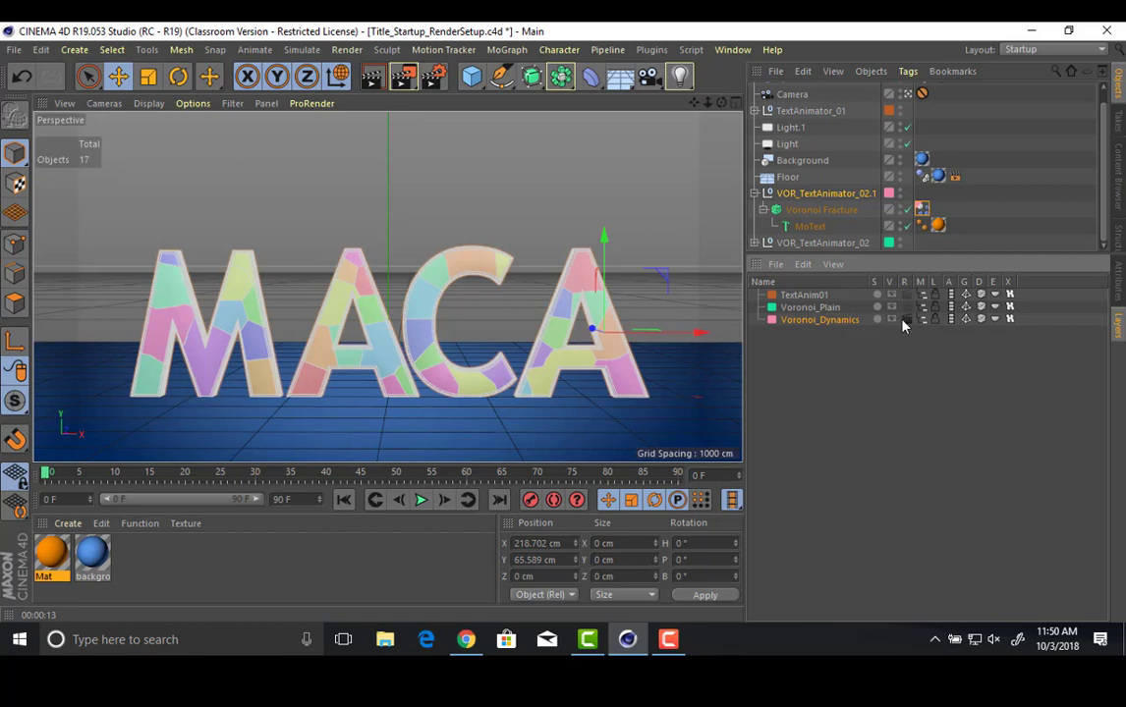
drag(892, 213, 892, 226)
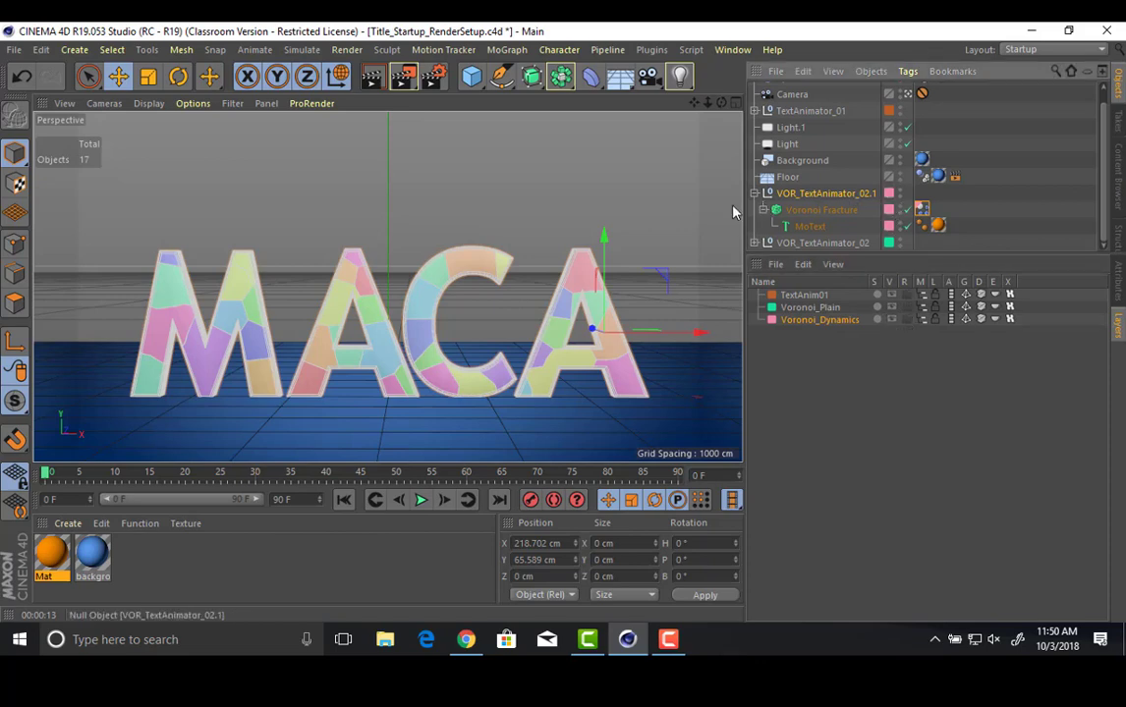
click(755, 193)
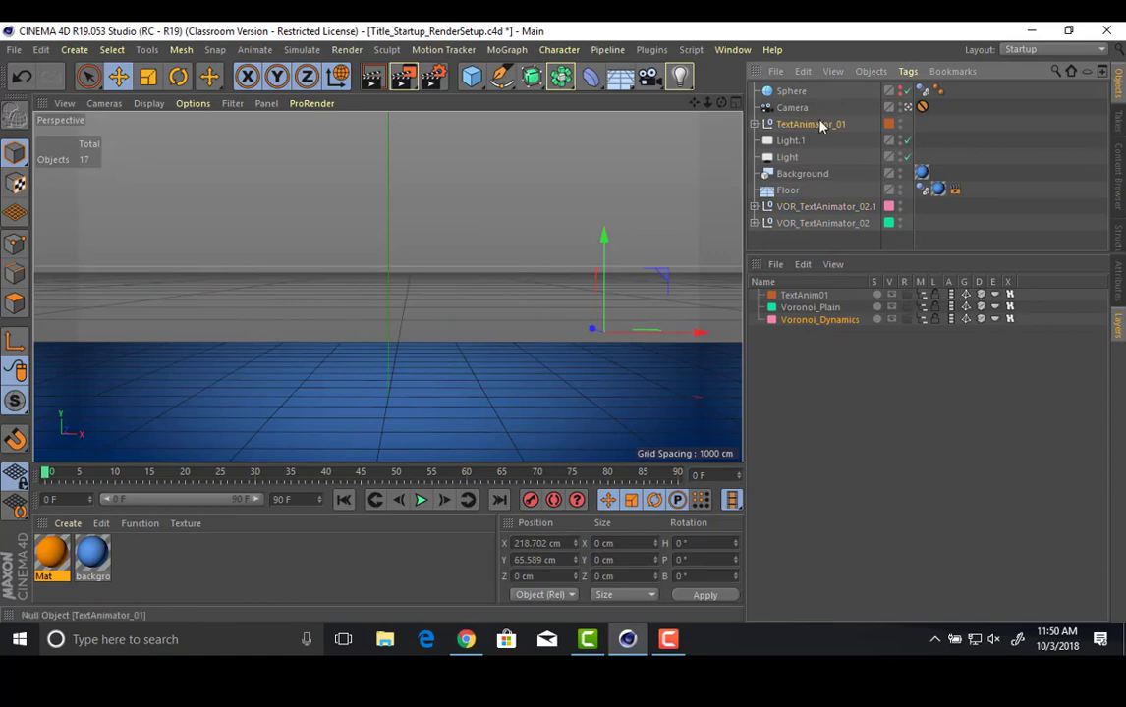
Duplicate the TextAnimator_01 null and remove the copy and its Plain and MoText children from their layer.
ctrl+drag(820, 127, 817, 133)
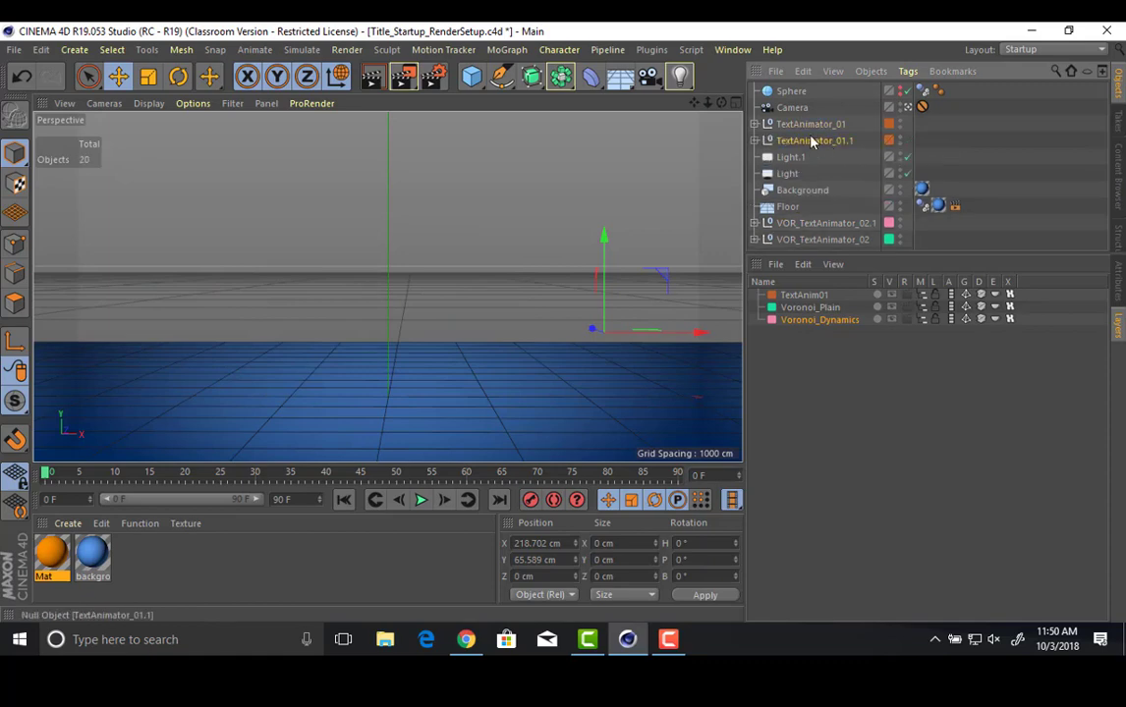
click(754, 142)
right_click(891, 142)
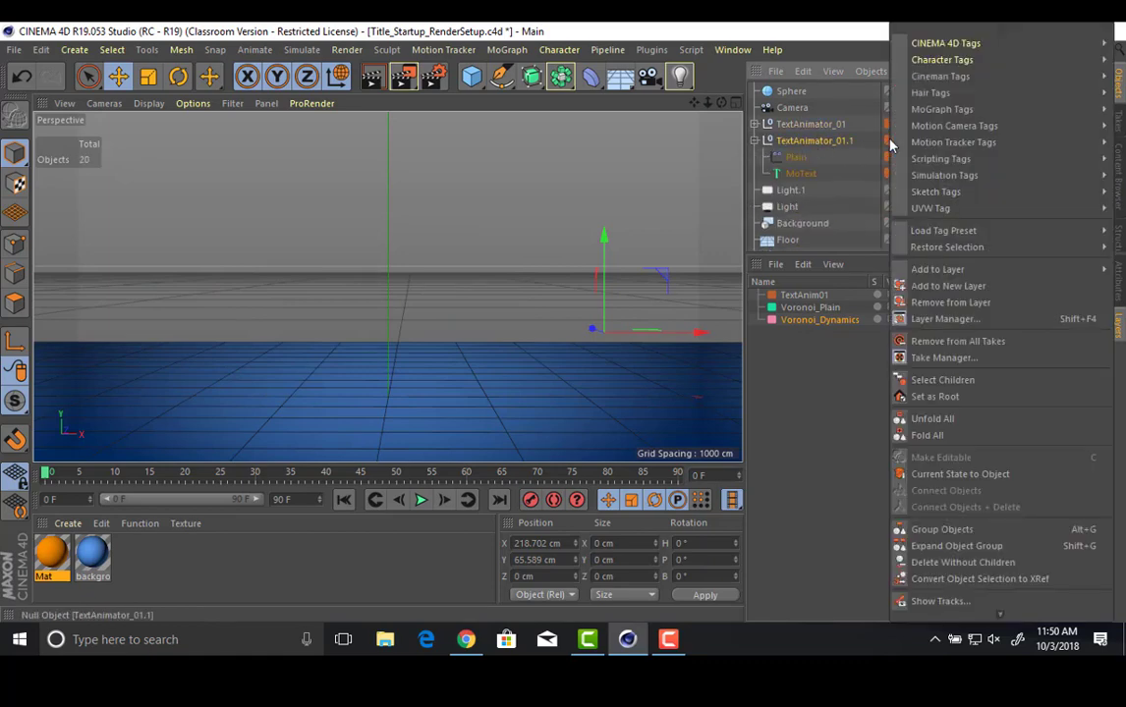
key(Escape)
right_click(890, 150)
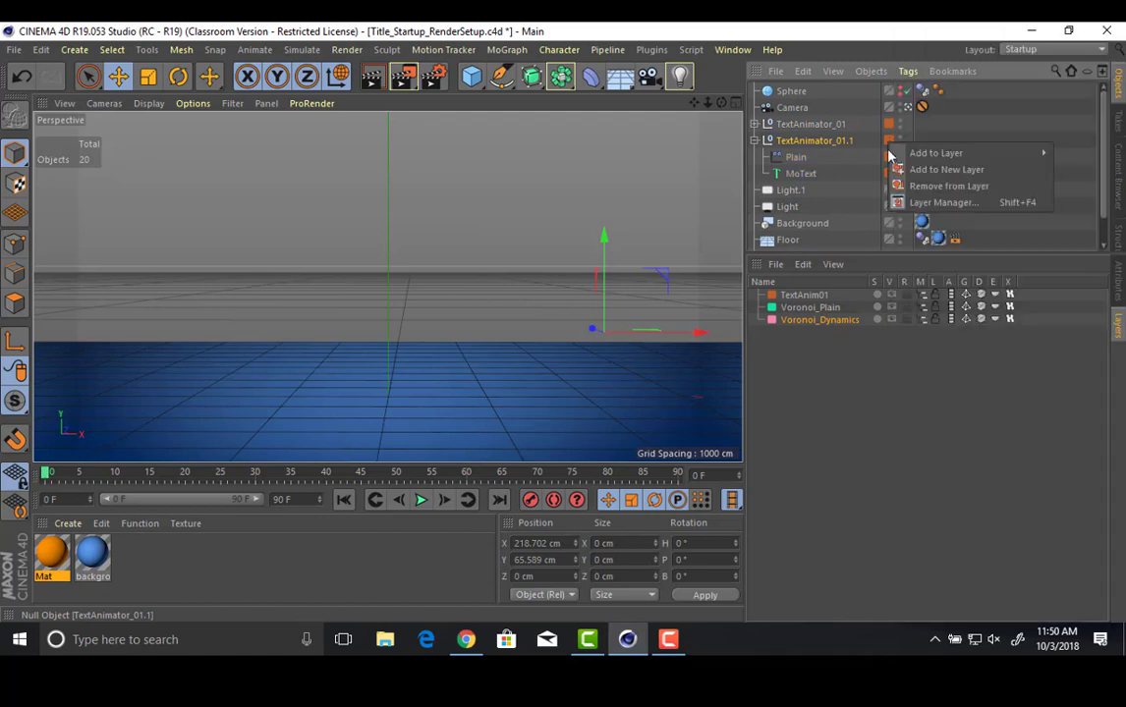
key(Escape)
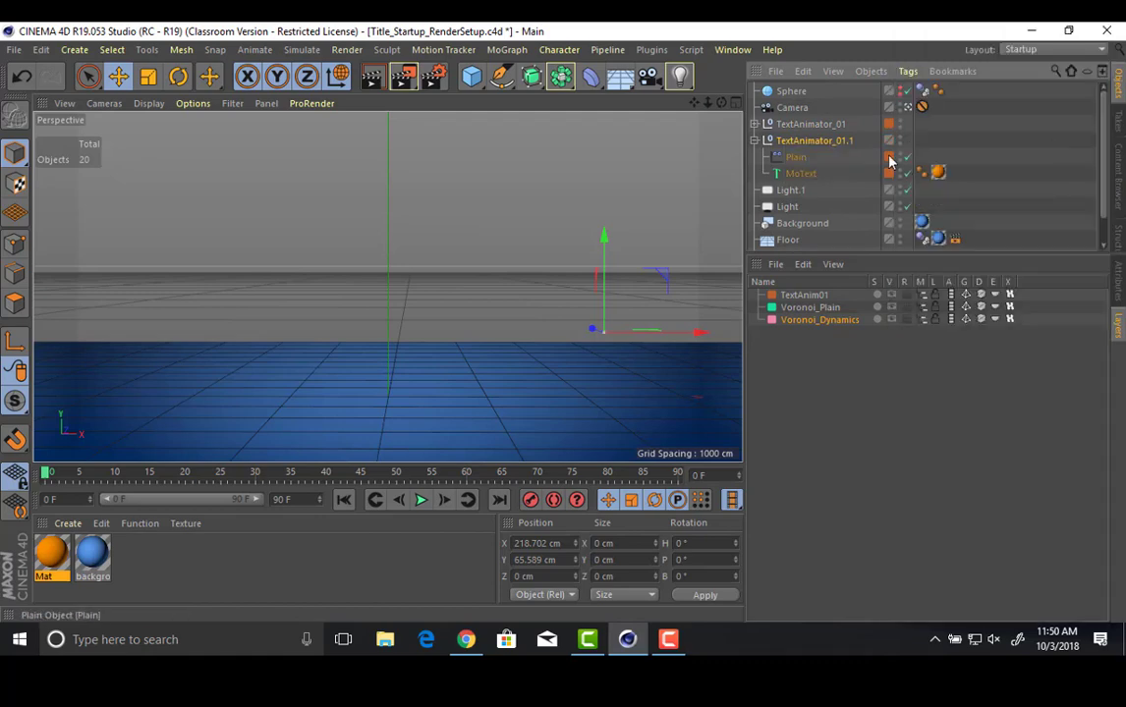
right_click(891, 160)
click(943, 199)
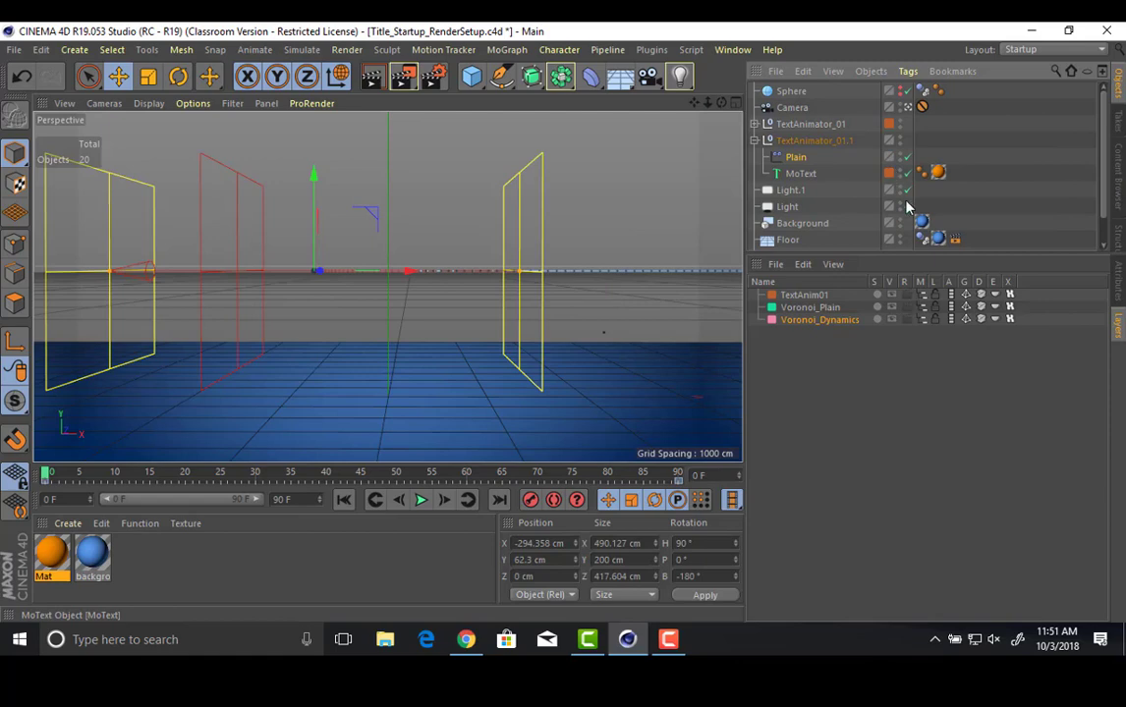
click(890, 173)
click(941, 216)
click(814, 144)
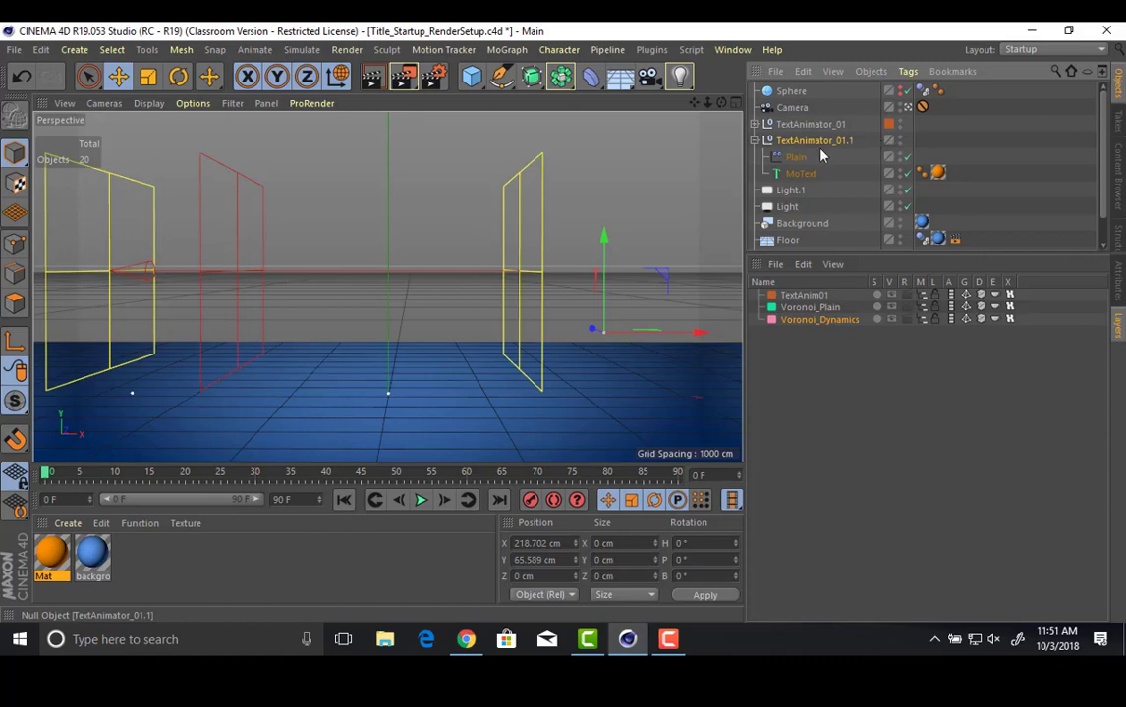
Scrub the duplicated text animation through to frame 90 and show the copied MoText's attributes.
drag(45, 473, 285, 482)
drag(180, 484, 678, 478)
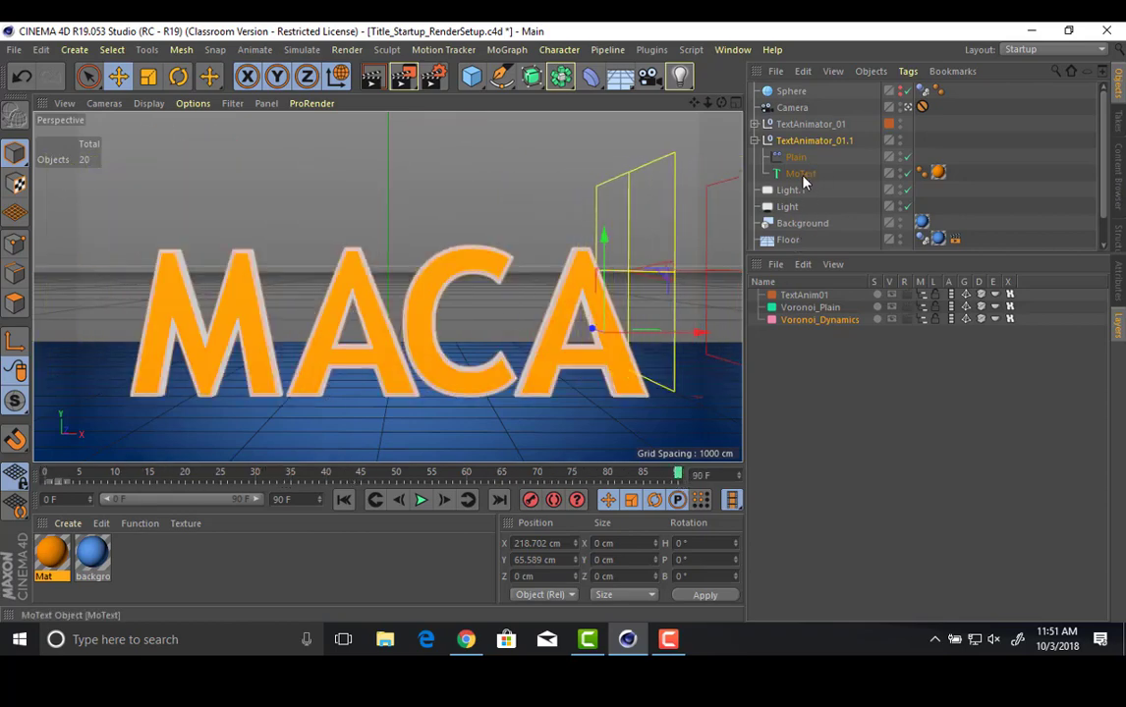
click(802, 177)
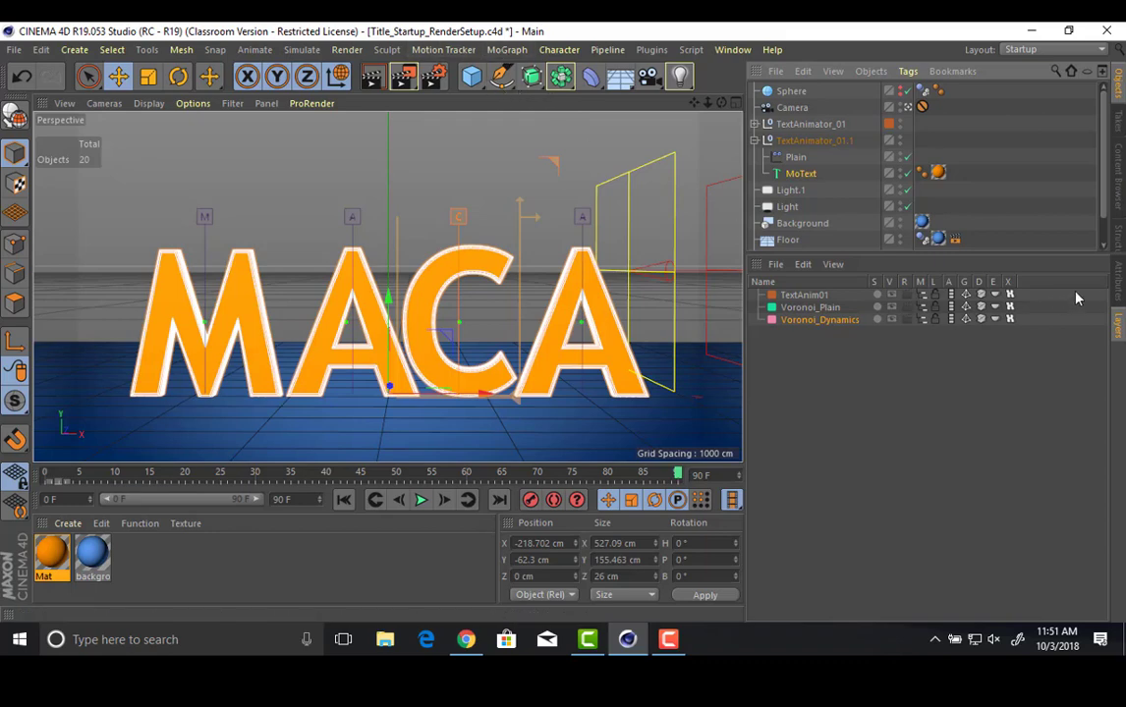
click(1117, 288)
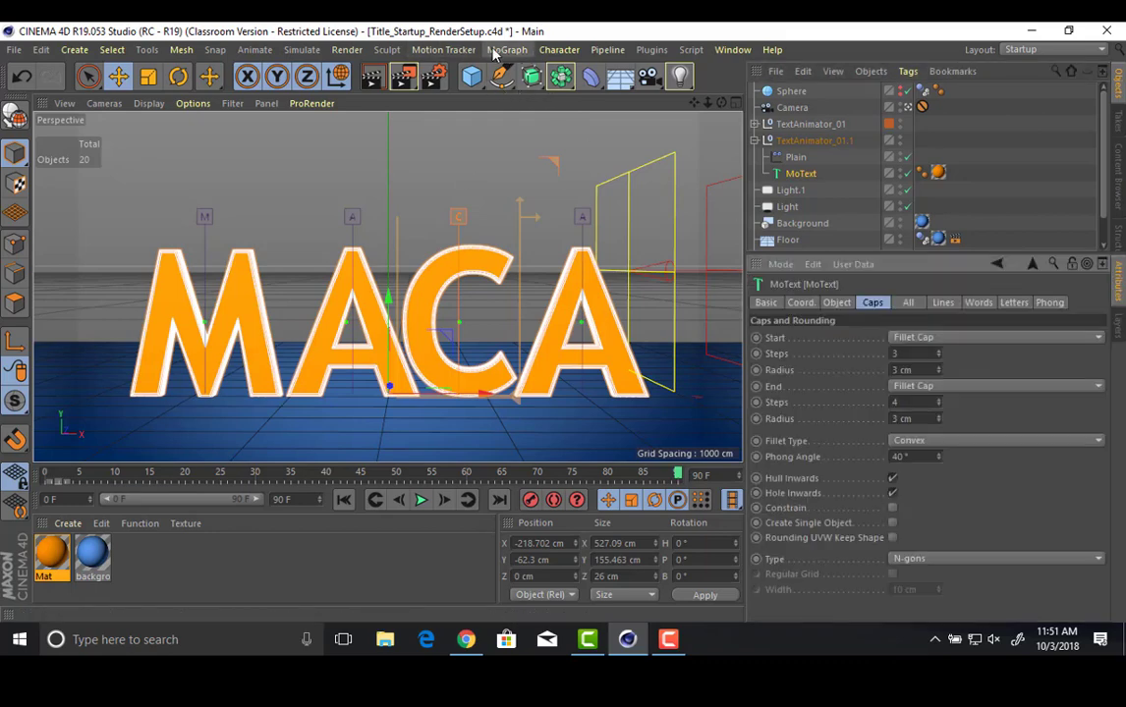
Add a PolyFX object inside the TextAnimator_01.1 null, go to frame 20, and nest the MoText under the PolyFX.
click(591, 77)
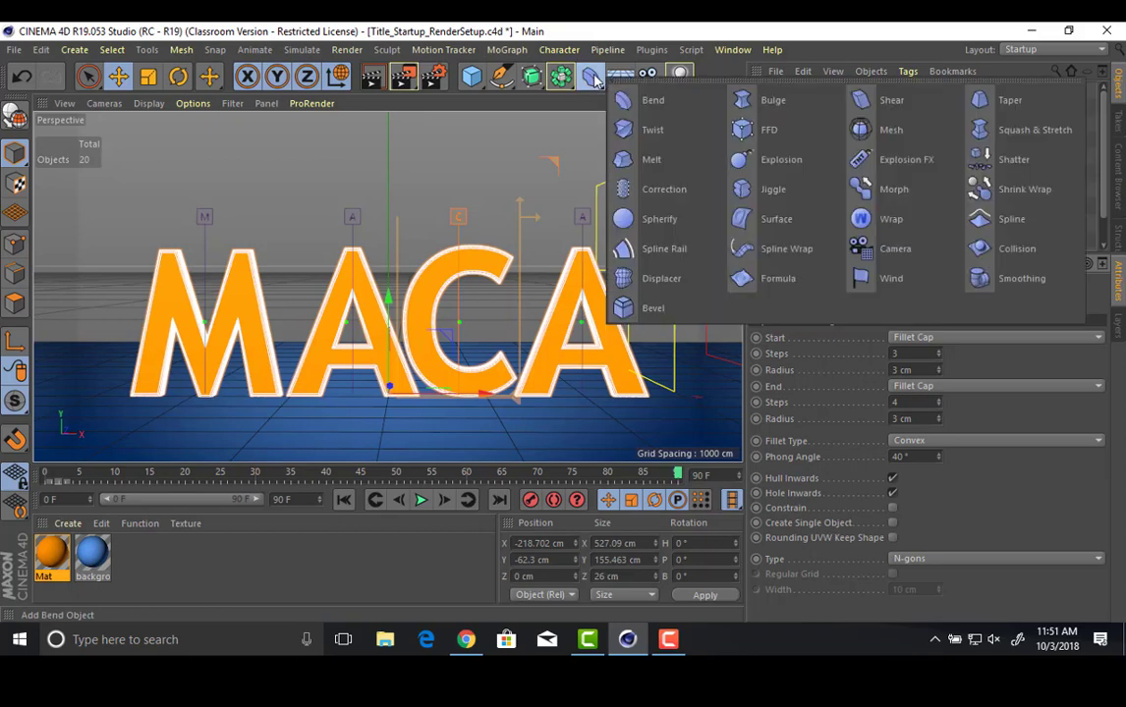
click(504, 50)
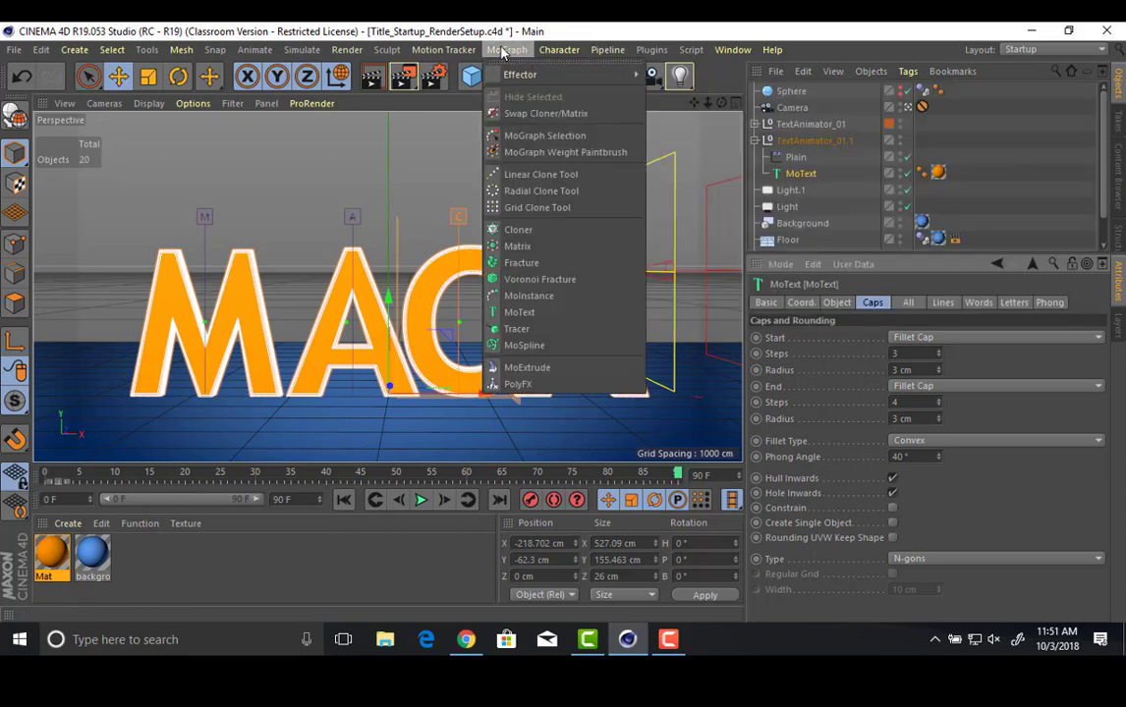
click(519, 385)
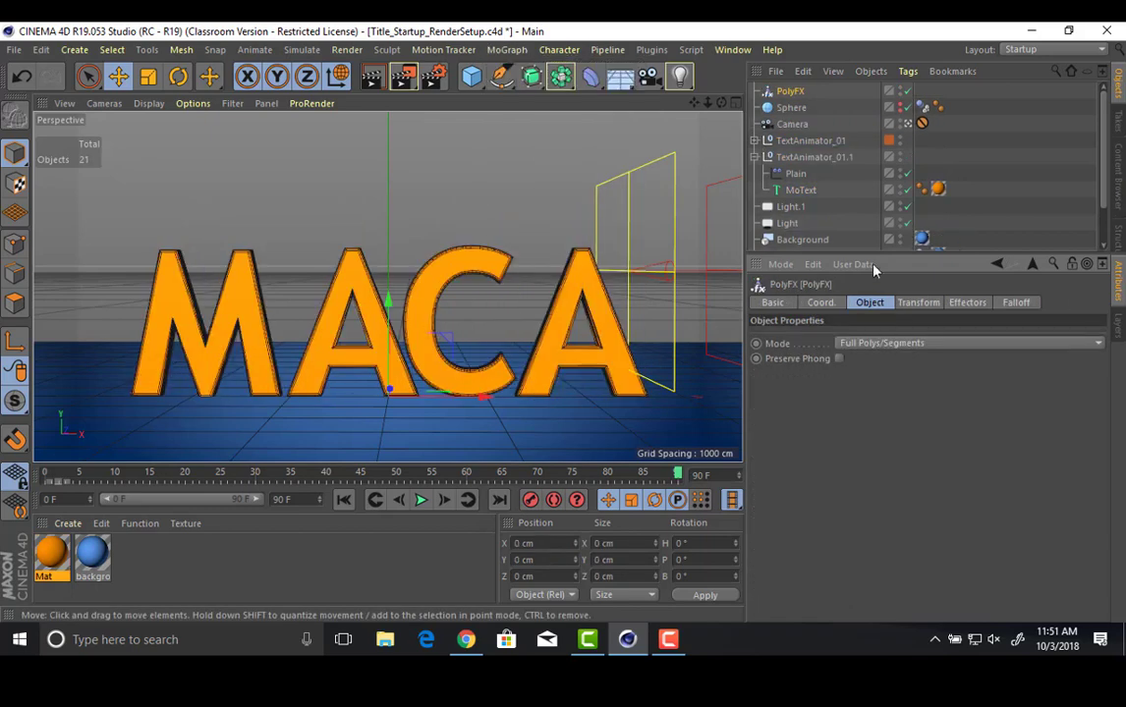
drag(786, 98, 799, 190)
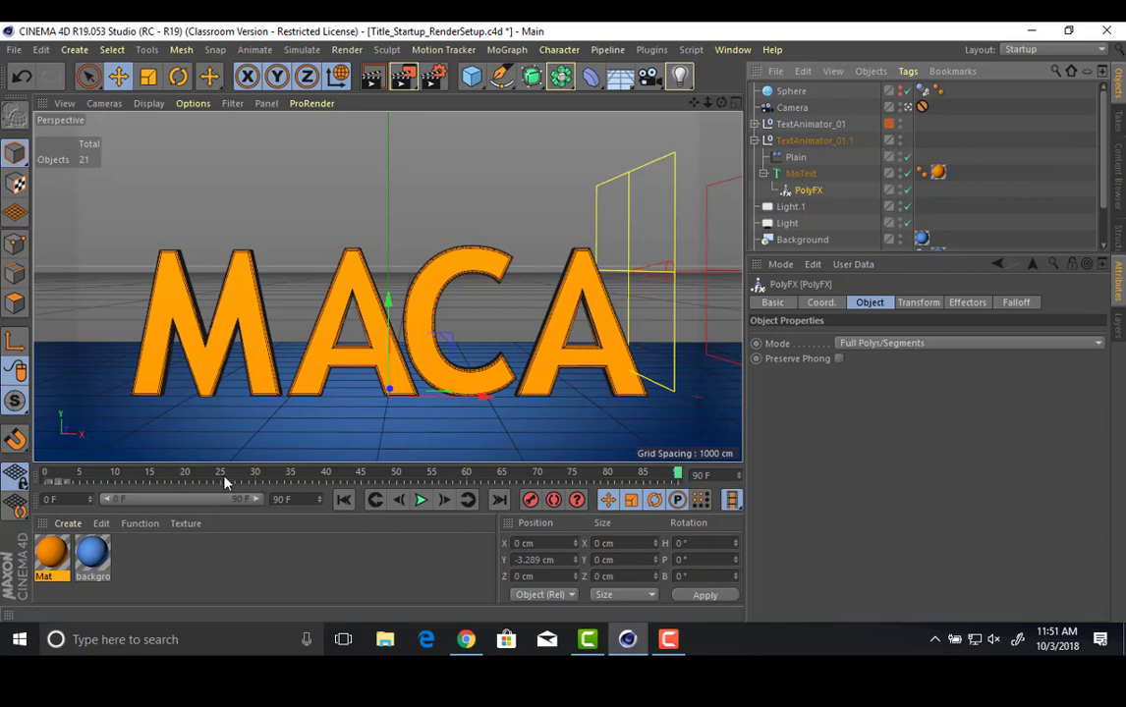
click(185, 474)
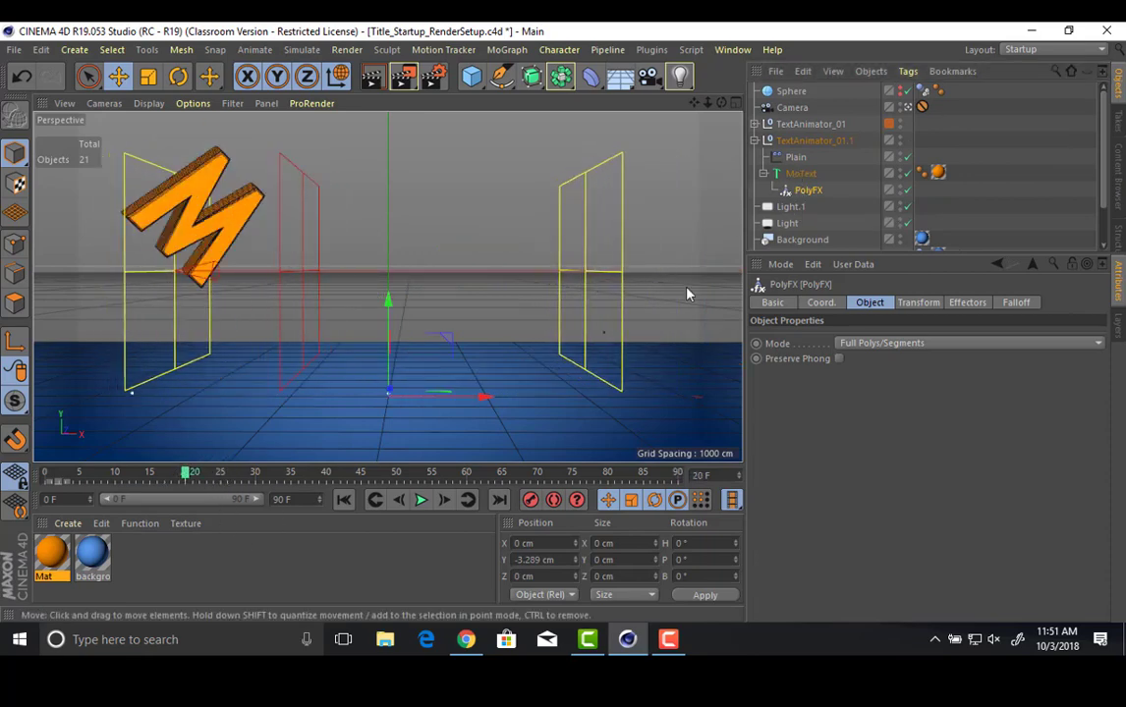
mouse_move(807, 190)
mouse_down()
mouse_move(805, 159)
mouse_move(809, 180)
mouse_up()
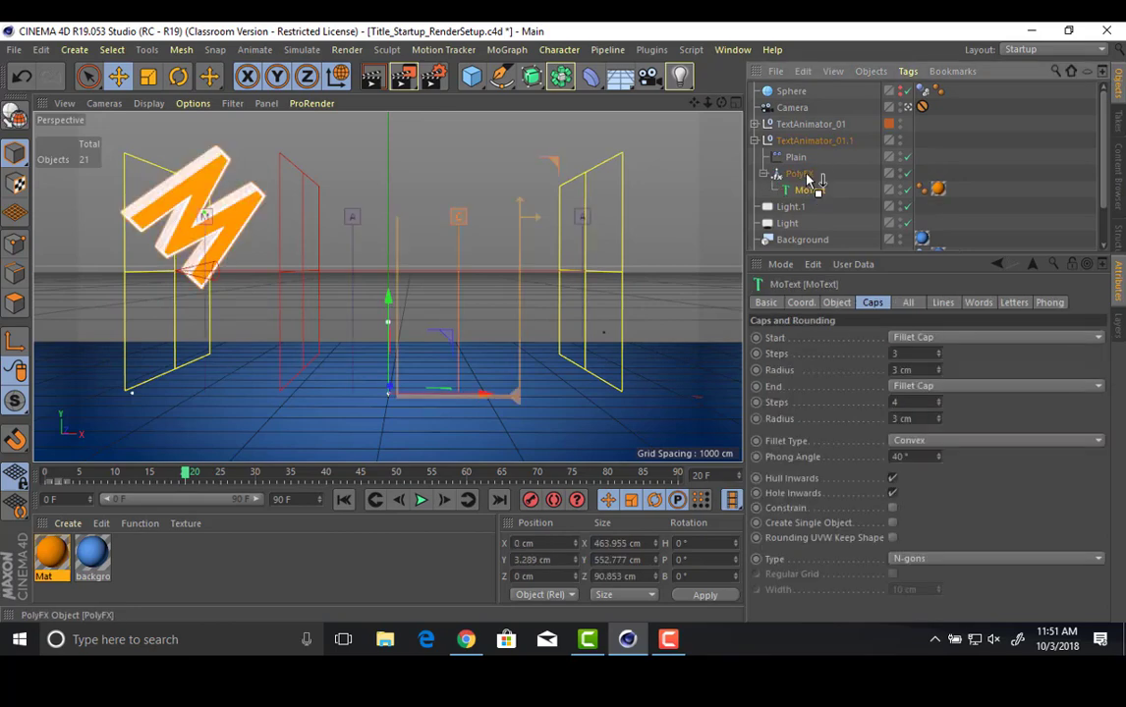
Look through the PolyFX settings and set its transform X position offset to 72 cm.
click(803, 174)
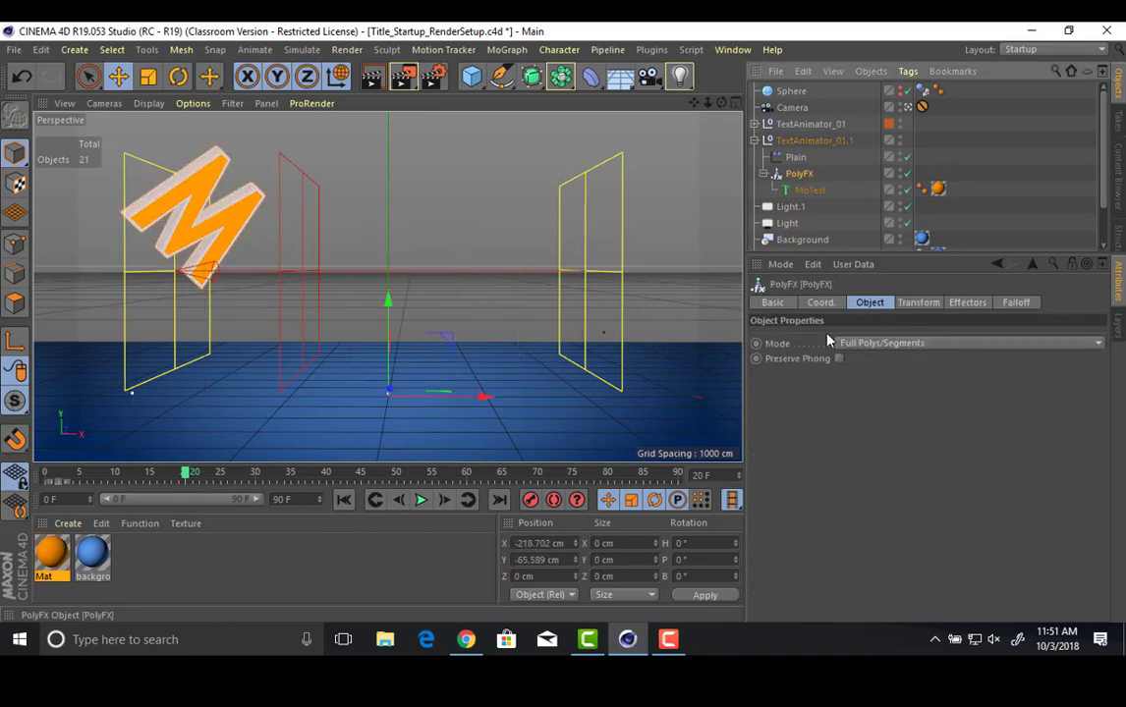
click(912, 302)
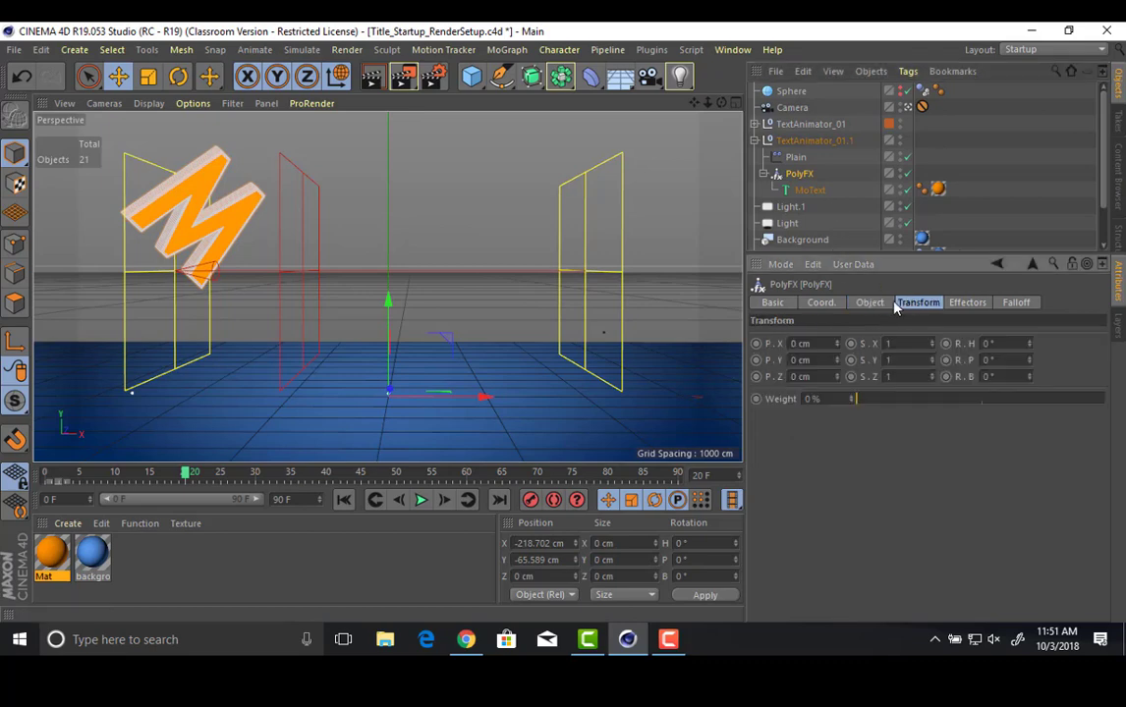
click(873, 304)
click(811, 192)
click(801, 175)
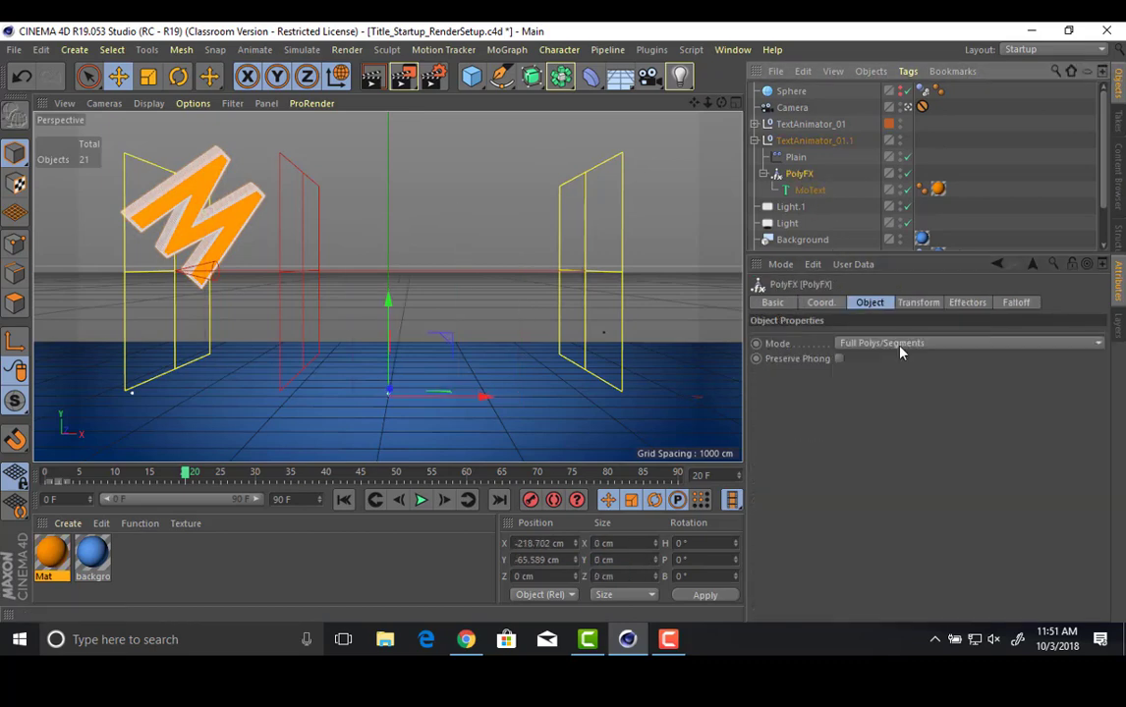
click(835, 305)
click(870, 303)
click(914, 302)
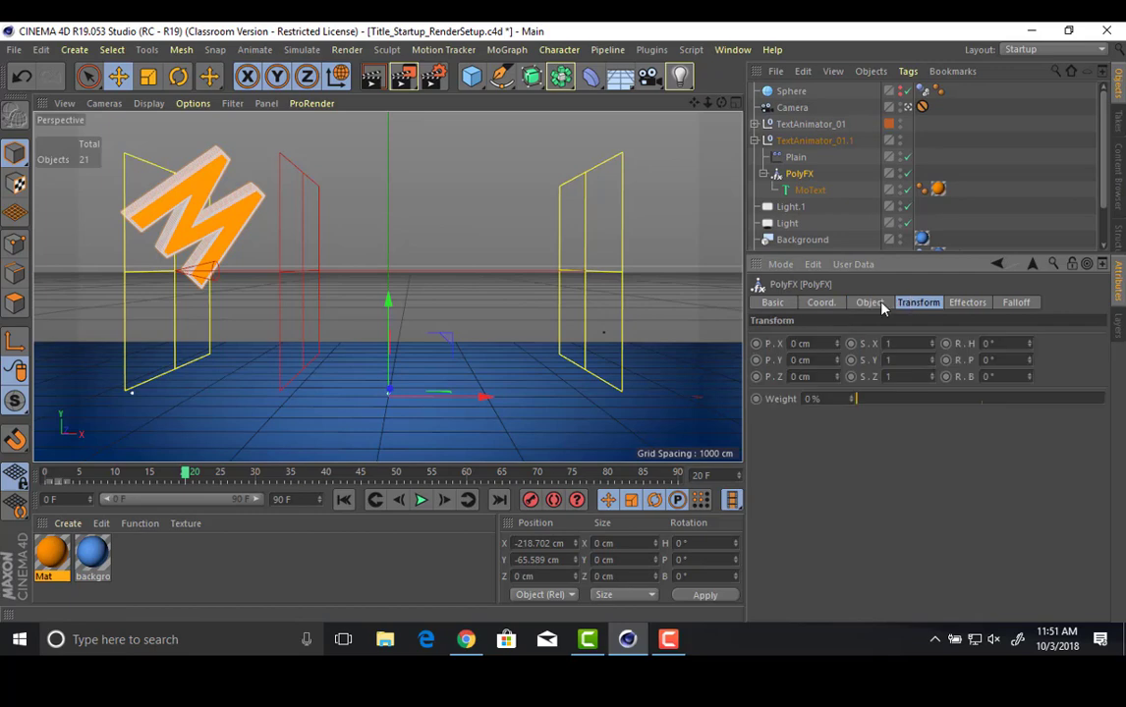
click(879, 303)
click(909, 304)
drag(837, 346, 870, 345)
Remove the Plain effector from the Letters effects of the MoText under PolyFX.
click(794, 160)
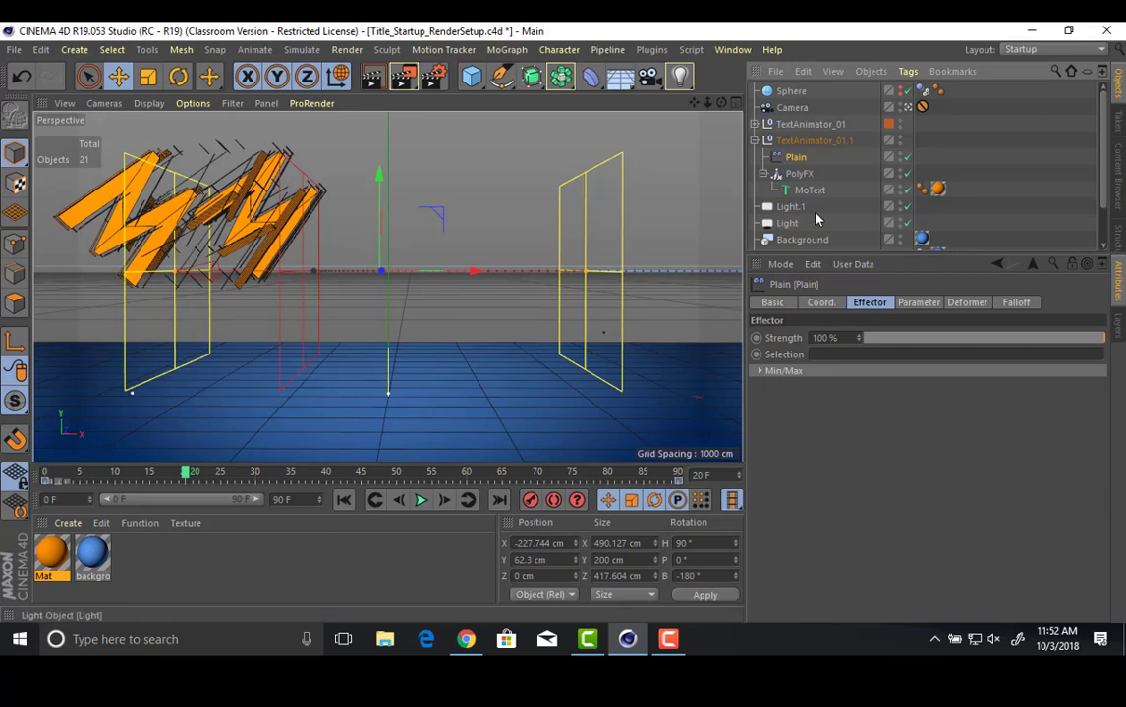
click(810, 190)
click(909, 303)
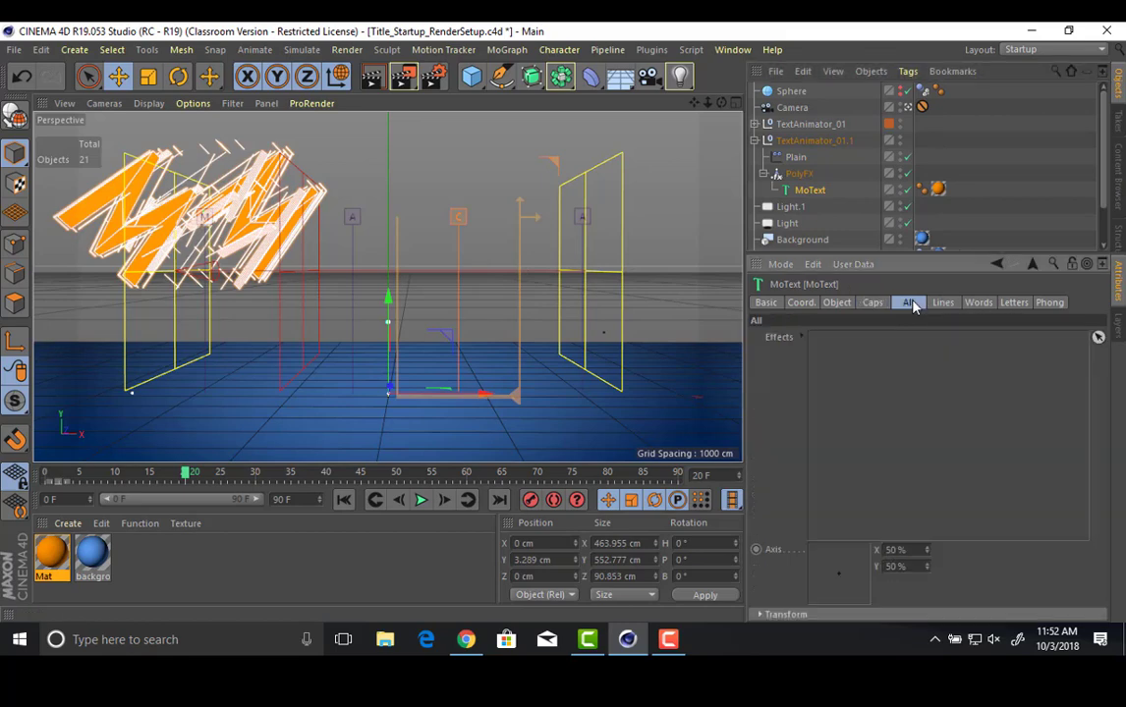
click(943, 303)
click(978, 303)
click(1013, 303)
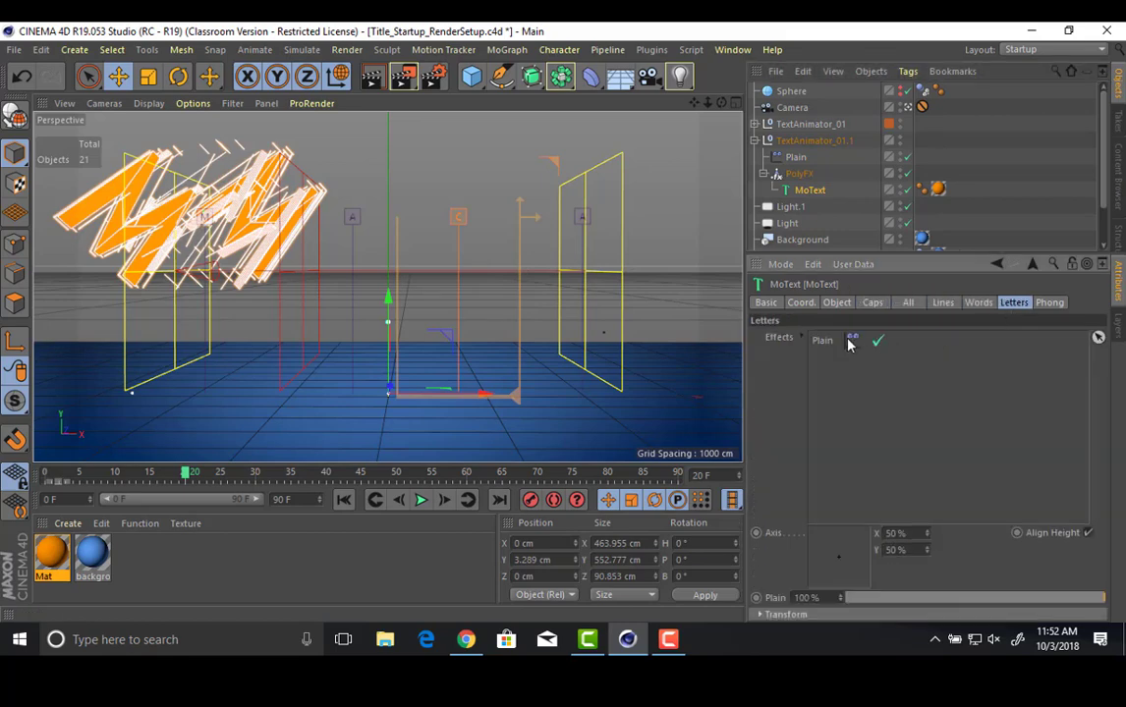
key(Delete)
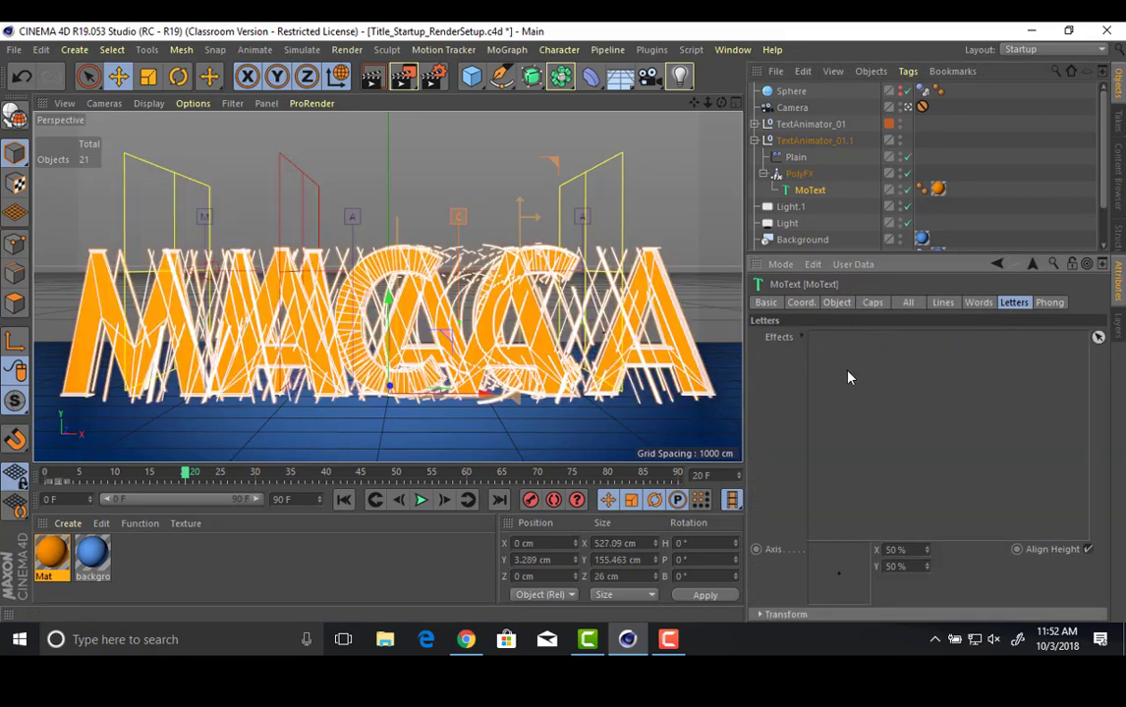
Assign the Plain effector to the PolyFX object's effectors and scrub the animation to frame 82.
click(799, 174)
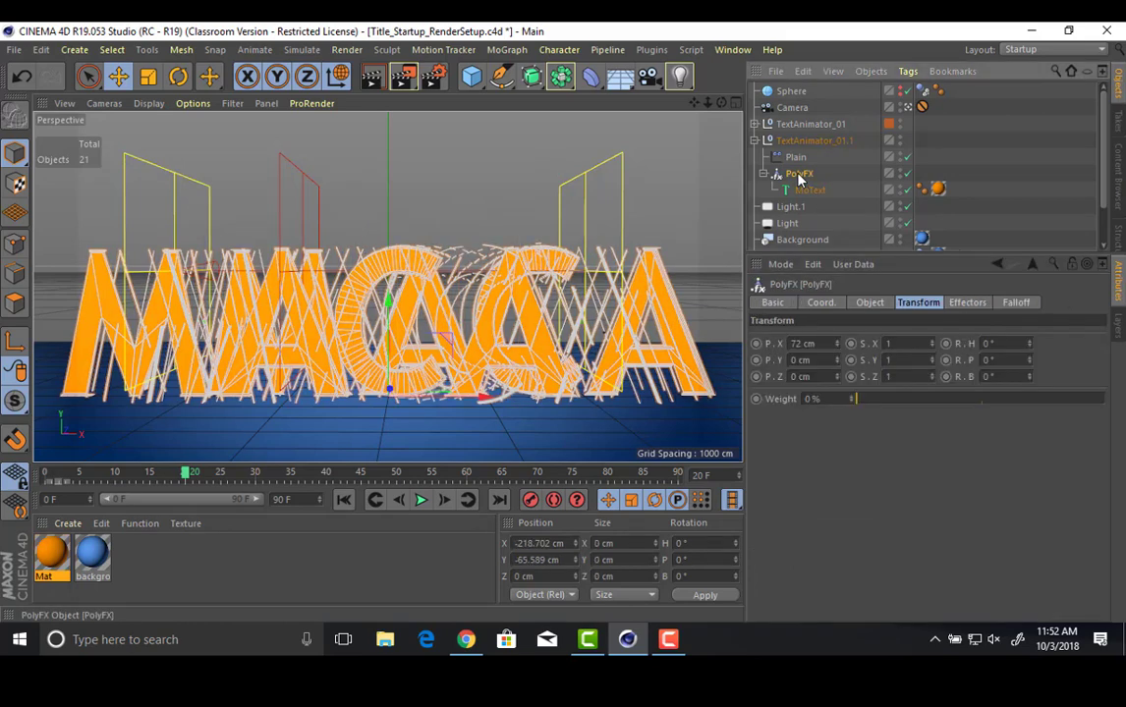
click(967, 303)
drag(796, 157, 899, 477)
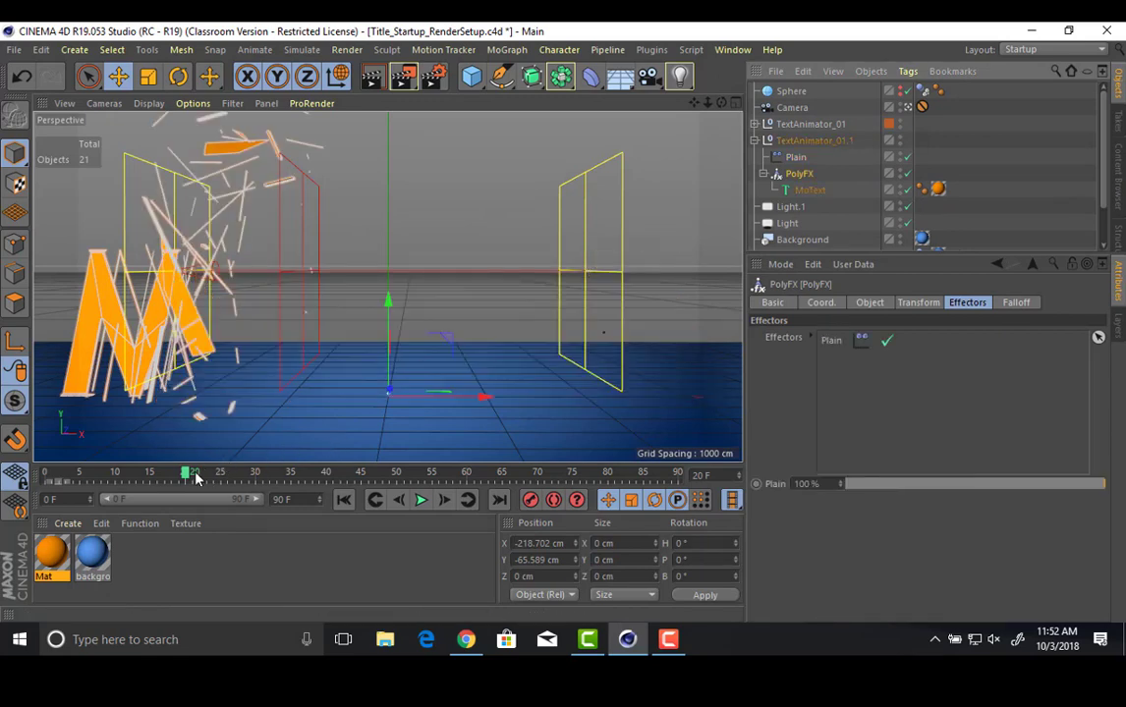
drag(171, 473, 622, 477)
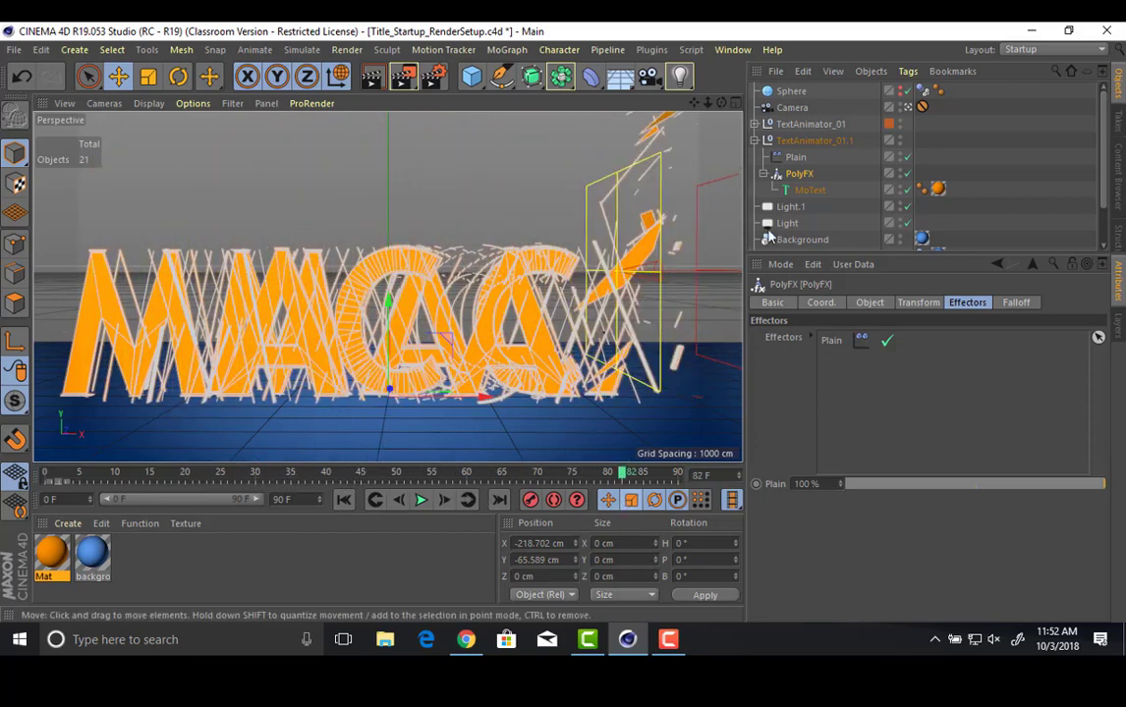
Reset the PolyFX transform X position offset to 0 cm and scrub the animation to frame 90.
click(869, 302)
click(918, 302)
drag(828, 346, 717, 350)
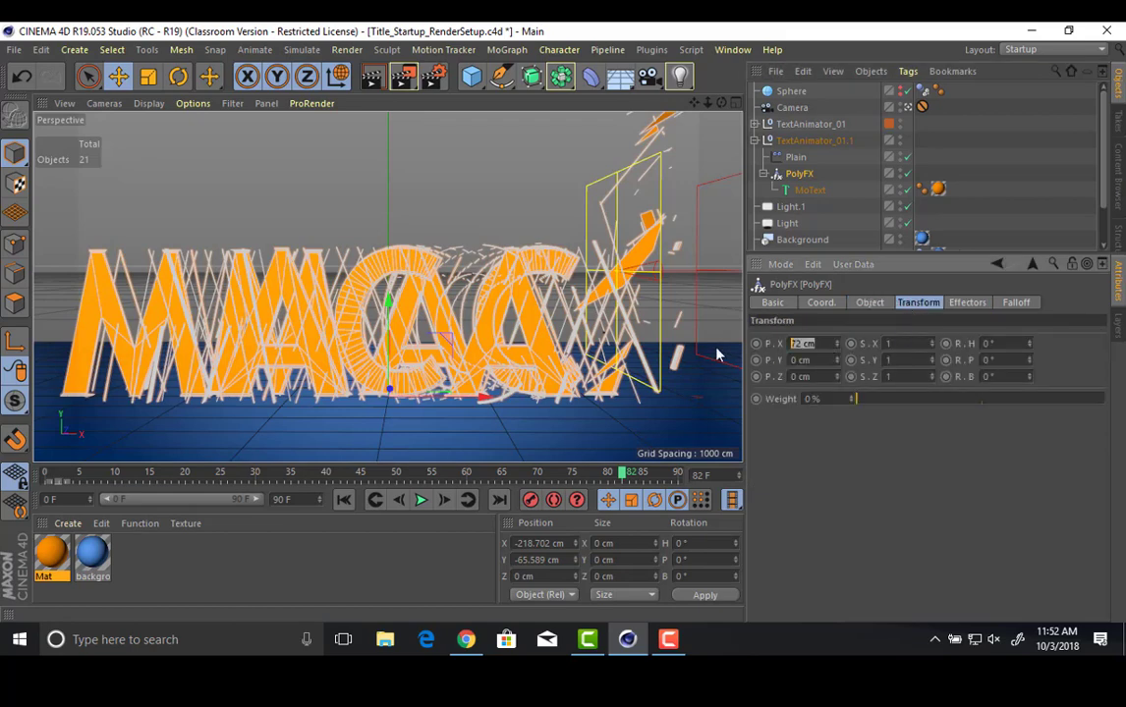
text(0)
key(Return)
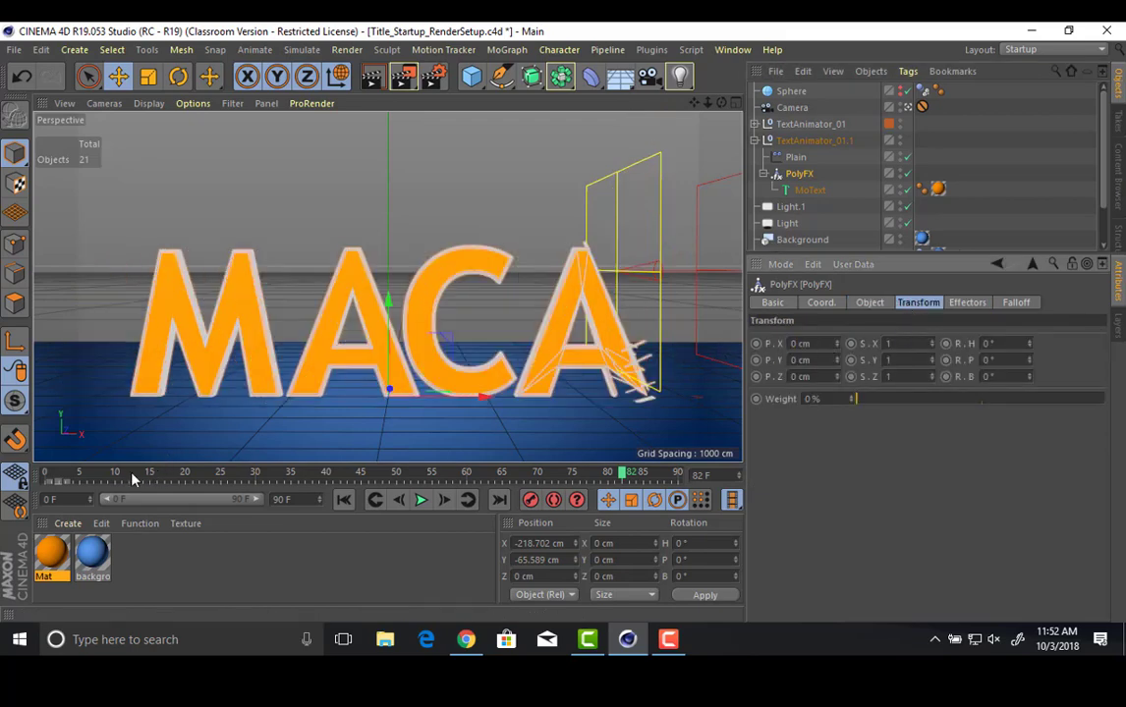
drag(132, 478, 192, 496)
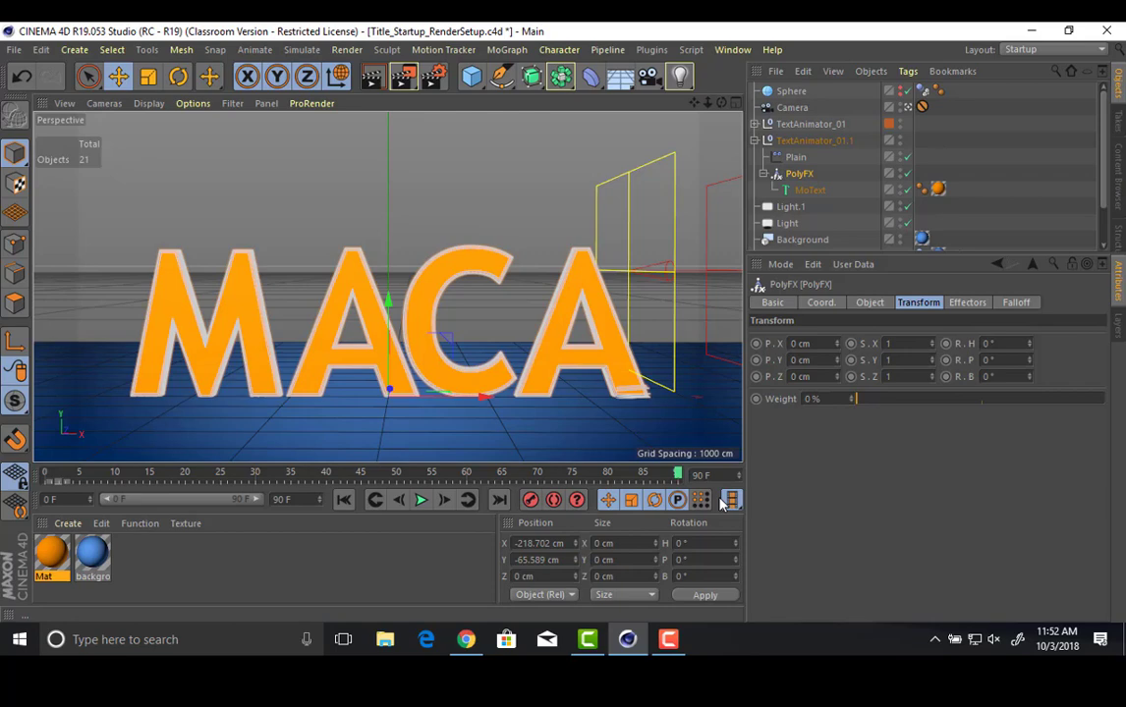
Leave the scene camera view and examine the polygon structure of the letter C up close.
click(907, 107)
alt+drag(591, 247, 425, 283)
alt+right_drag(426, 283, 502, 306)
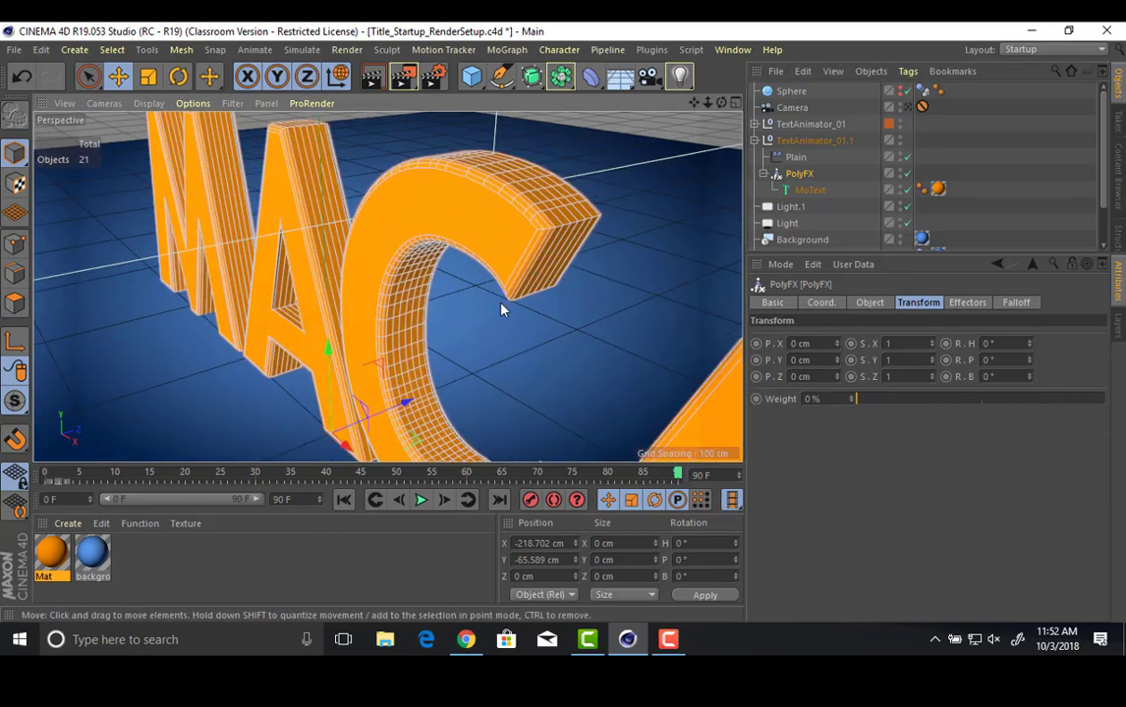
alt+drag(502, 306, 481, 334)
alt+right_drag(482, 334, 502, 330)
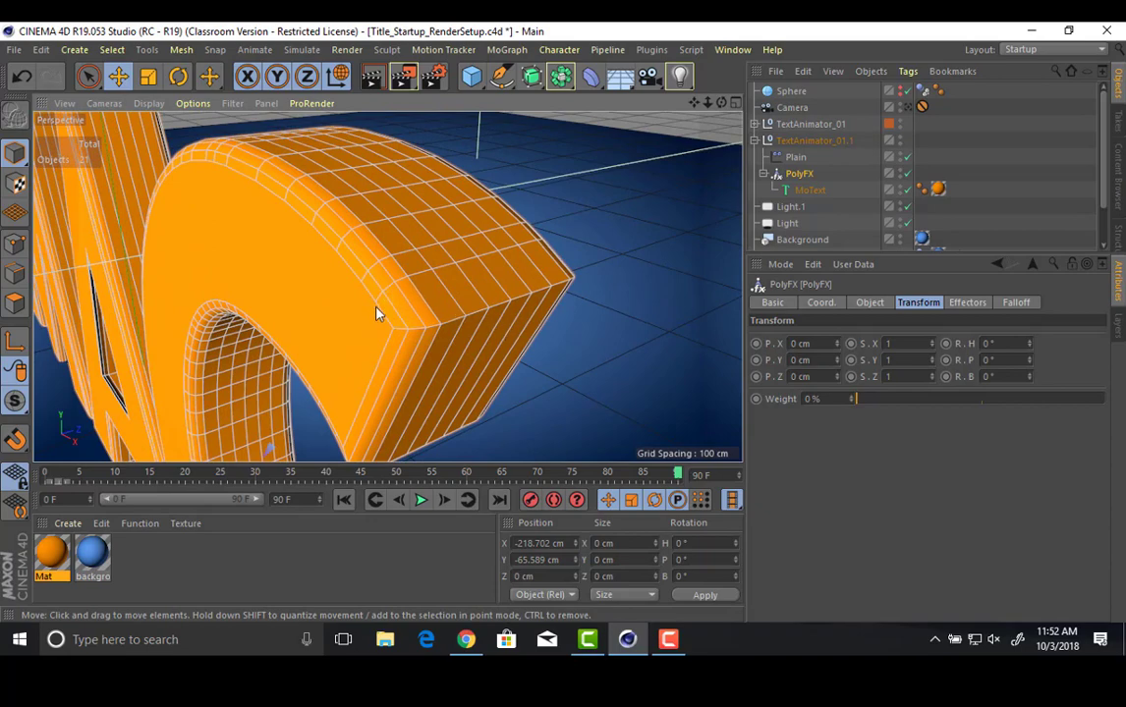
Scrub to frame 85 to examine how the letters' polygons break apart, and review the PolyFX object and effector settings.
drag(353, 474, 519, 470)
alt+right_drag(531, 399, 285, 407)
alt+drag(266, 413, 324, 381)
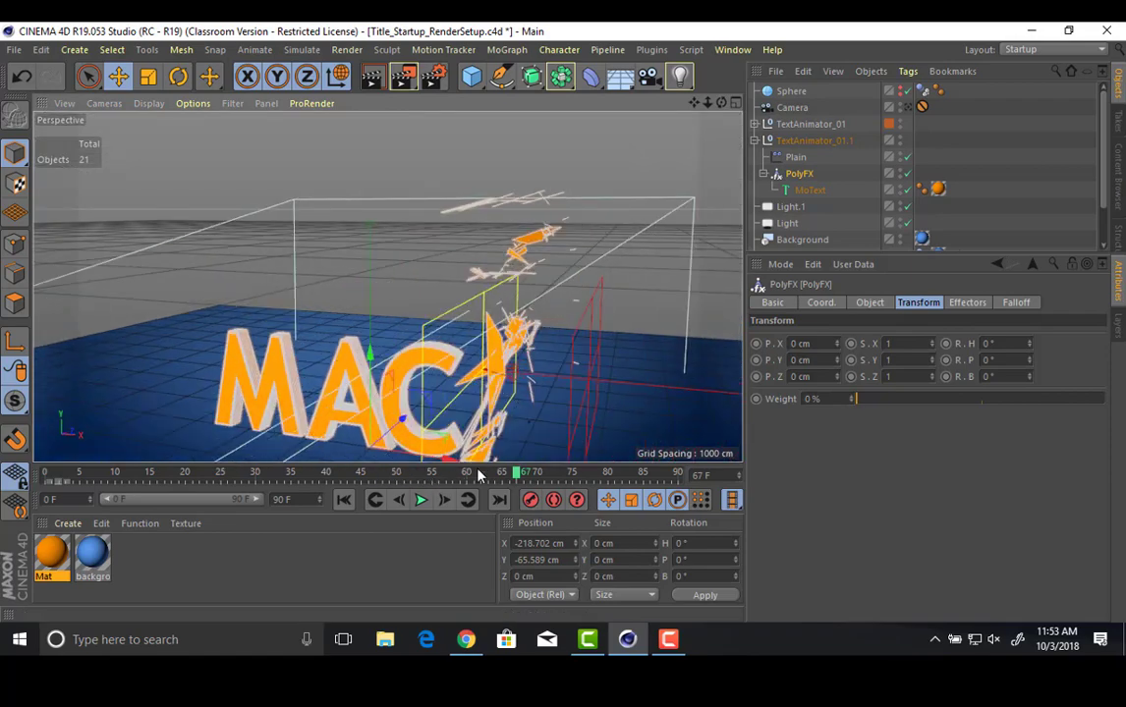
drag(479, 474, 781, 189)
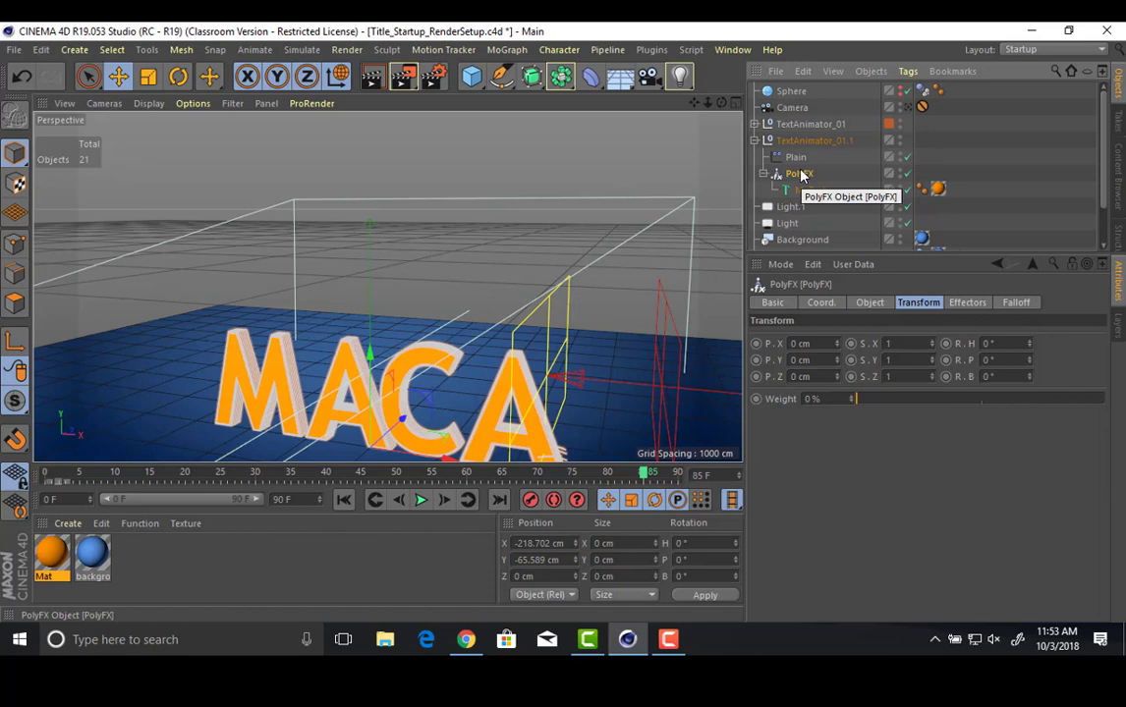
scroll(417, 196, up, 8)
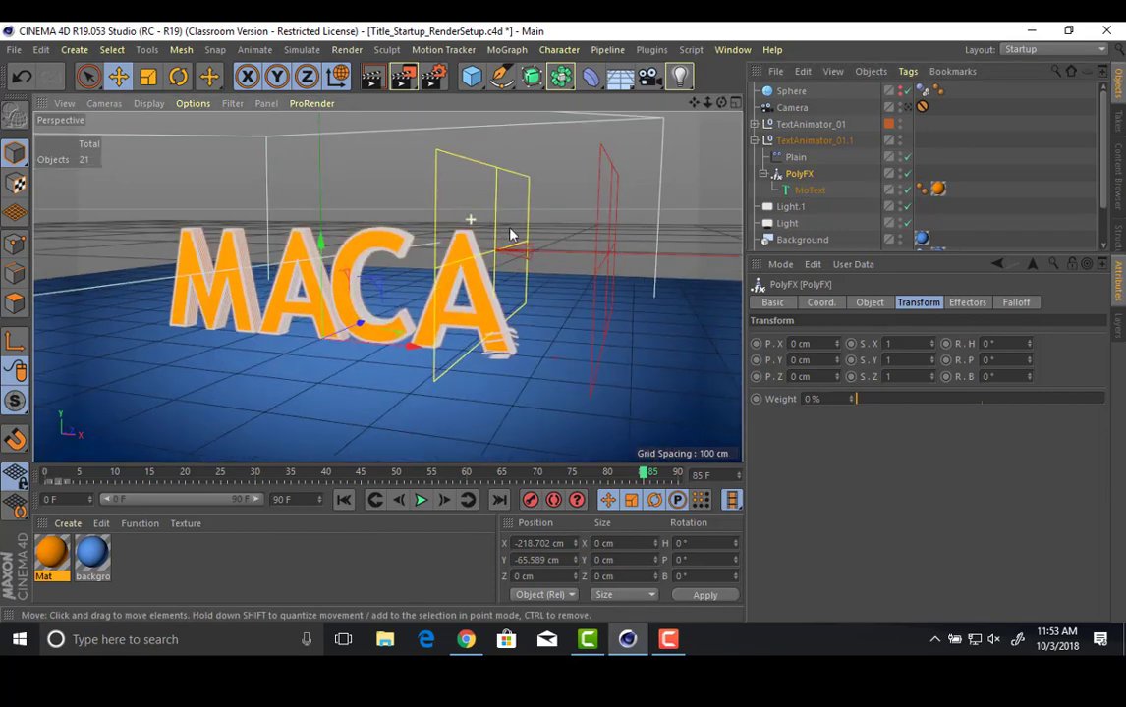
alt+middle_drag(541, 277, 590, 240)
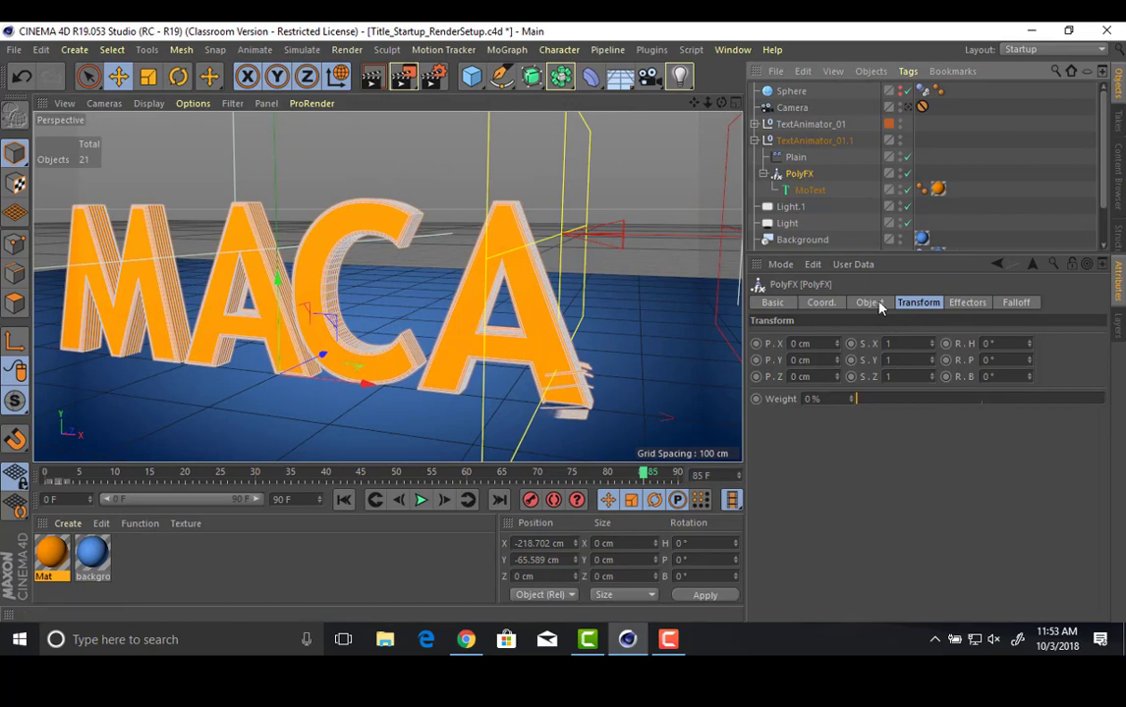
click(870, 303)
click(967, 304)
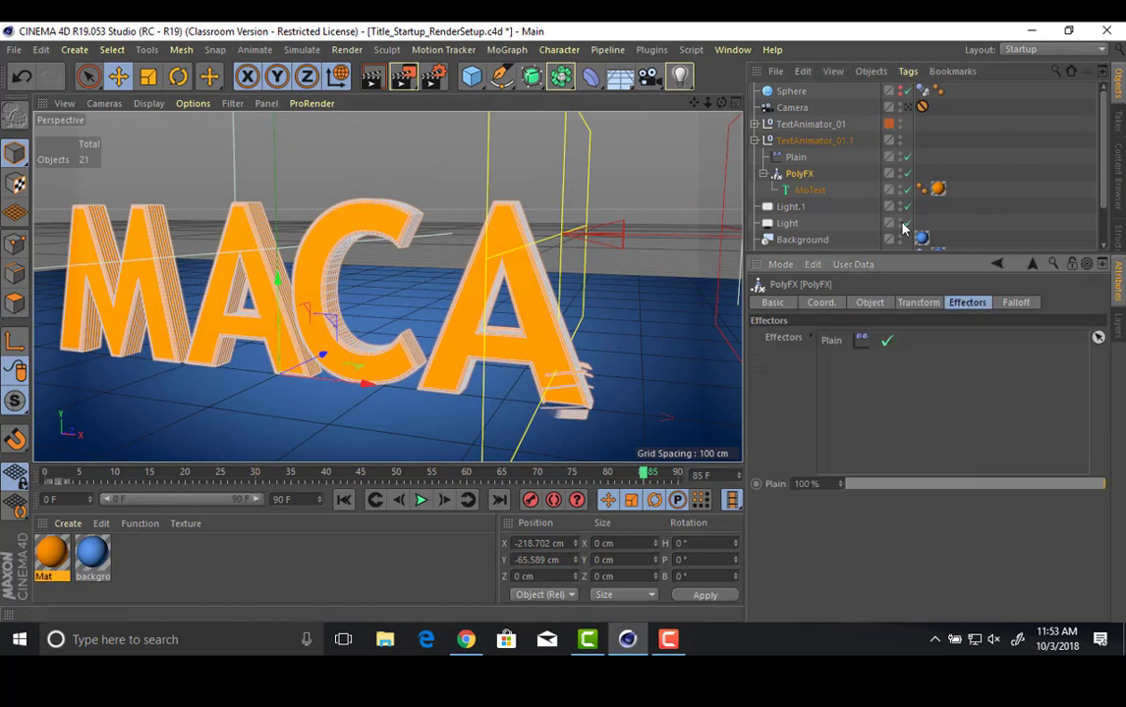
Set the MoText cap type to Quadrangles and enable its Regular Grid option.
click(813, 189)
click(875, 303)
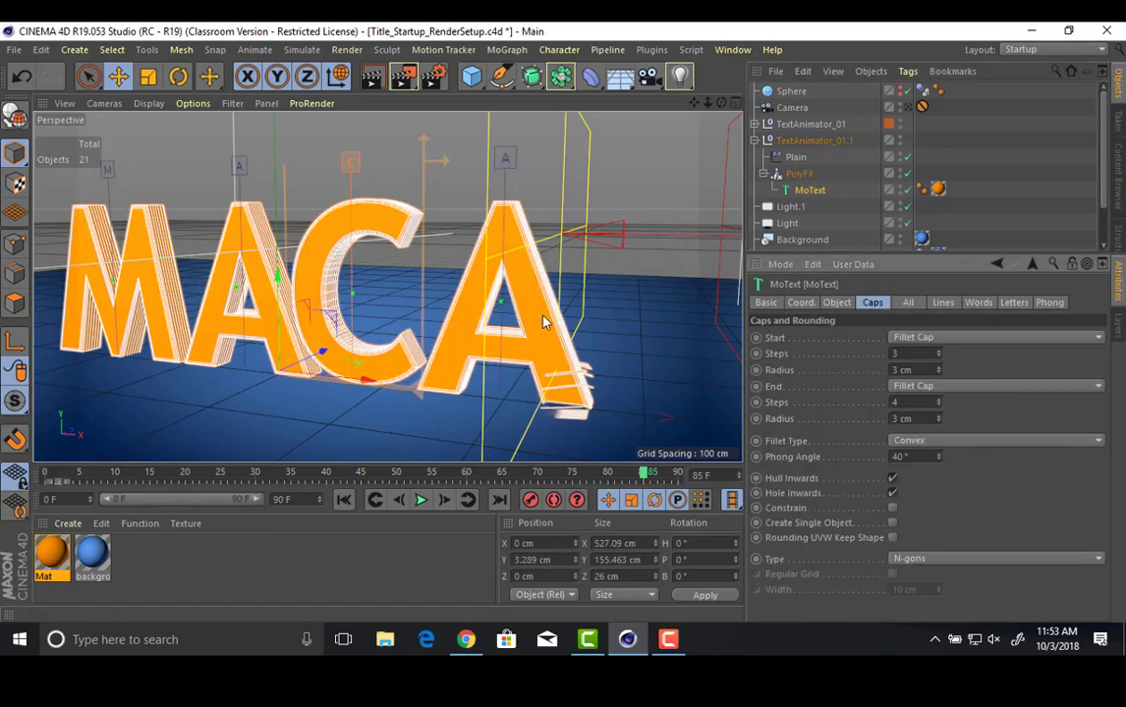
alt+drag(430, 294, 329, 287)
alt+right_drag(329, 287, 451, 218)
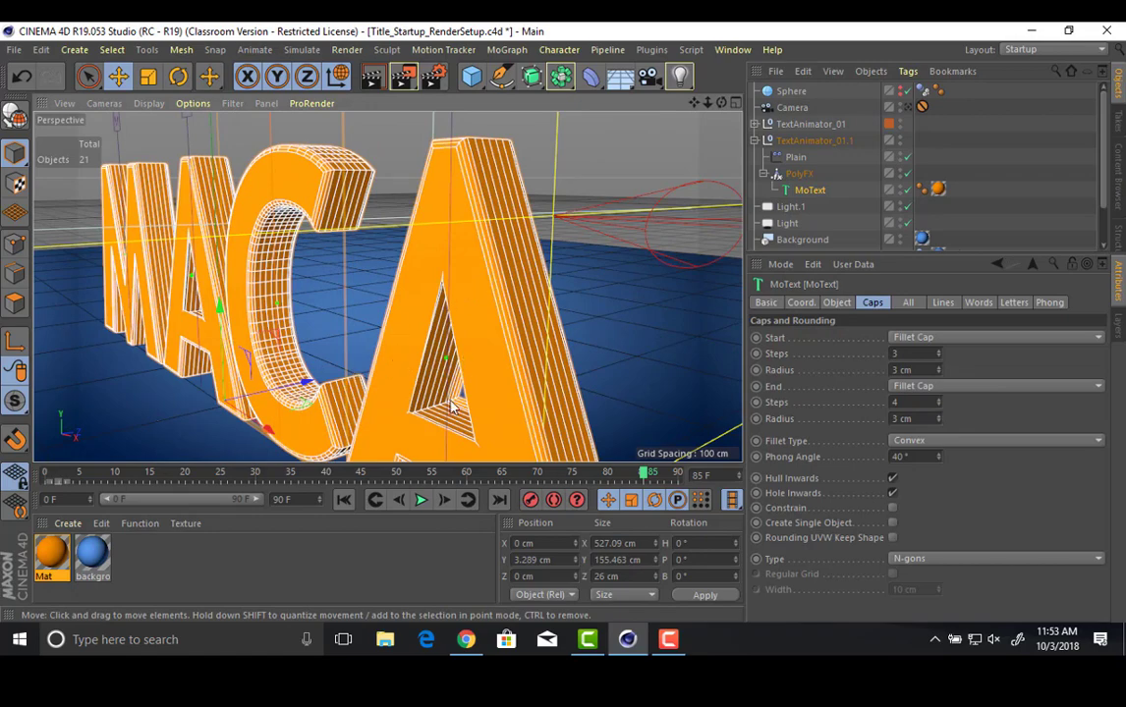
drag(402, 475, 579, 474)
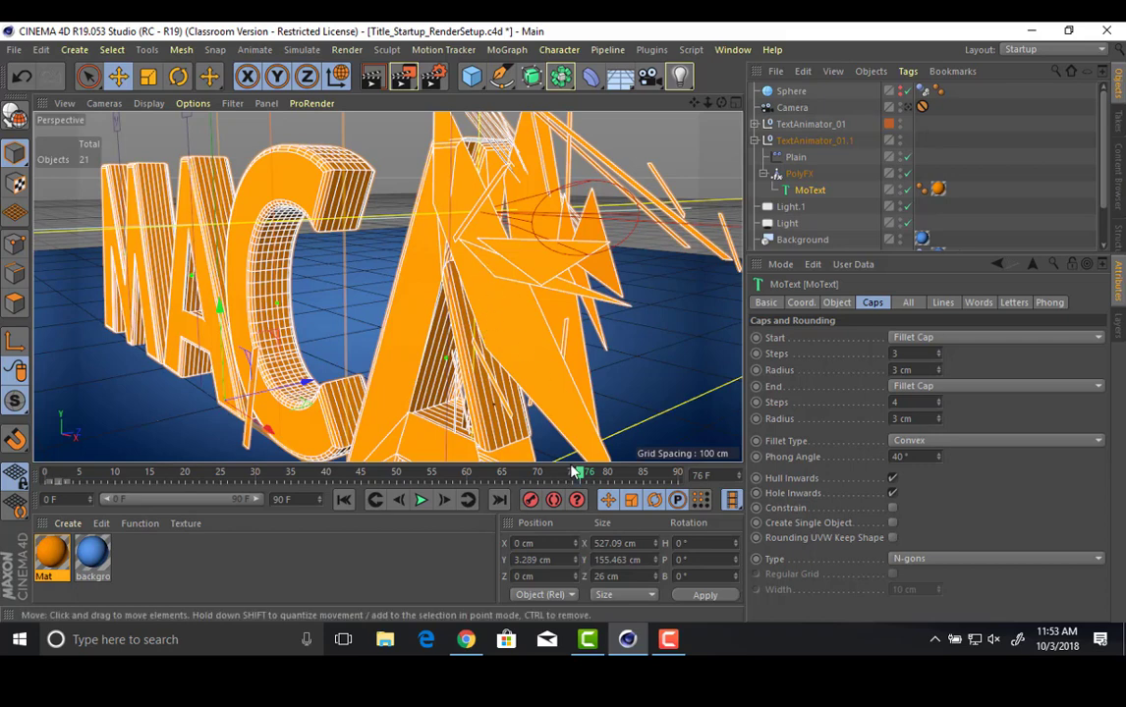
drag(575, 473, 645, 482)
drag(667, 487, 677, 488)
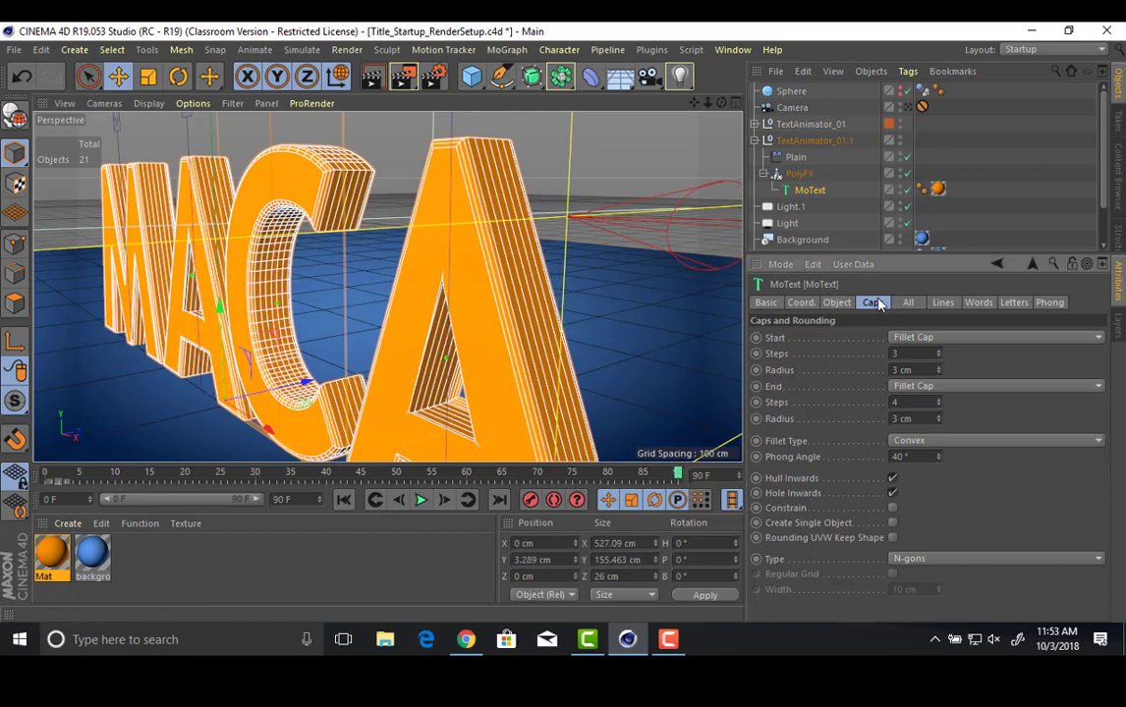
click(922, 560)
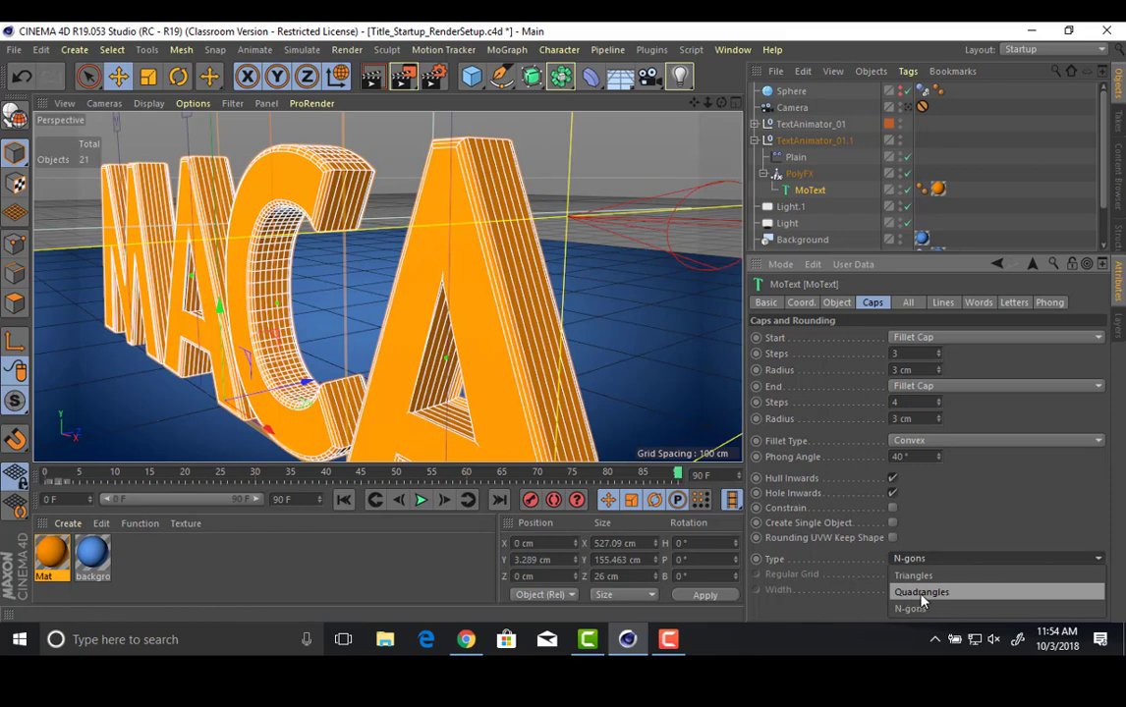
click(921, 594)
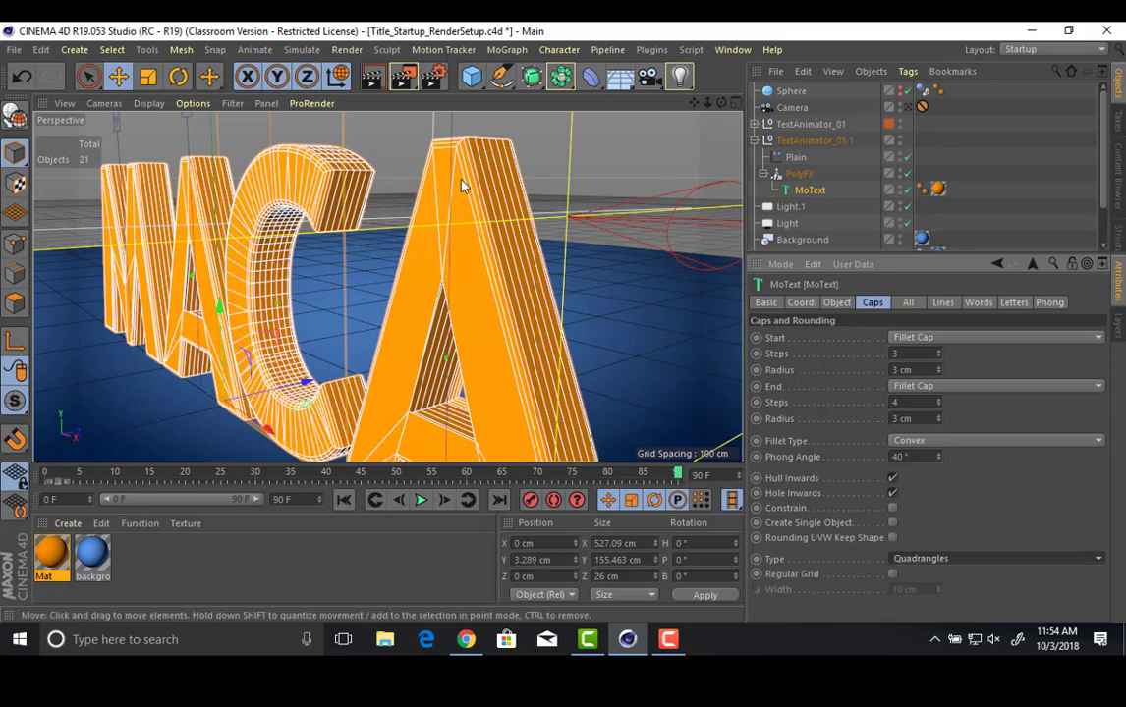
click(892, 575)
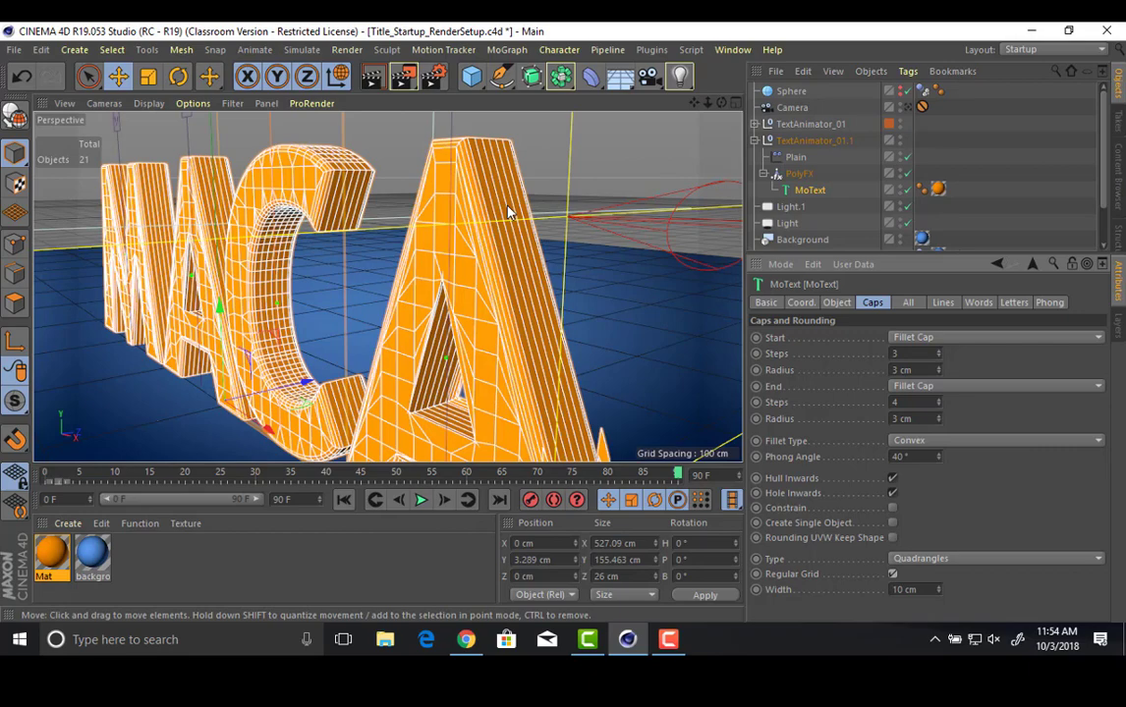
Scrub the animation back to frame 38 and examine from several angles how the gridded letters break apart.
drag(485, 478, 432, 476)
scroll(427, 371, down, 5)
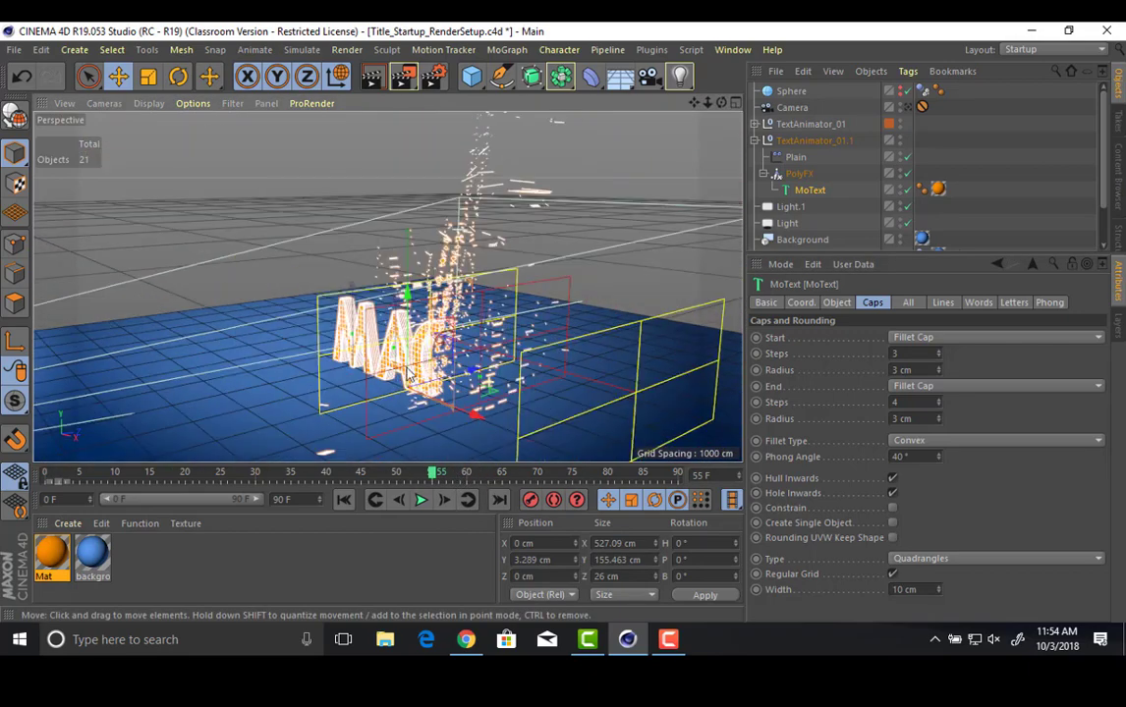
alt+drag(427, 372, 481, 371)
drag(428, 477, 551, 467)
alt+drag(511, 383, 427, 298)
scroll(386, 399, up, 8)
drag(386, 478, 312, 474)
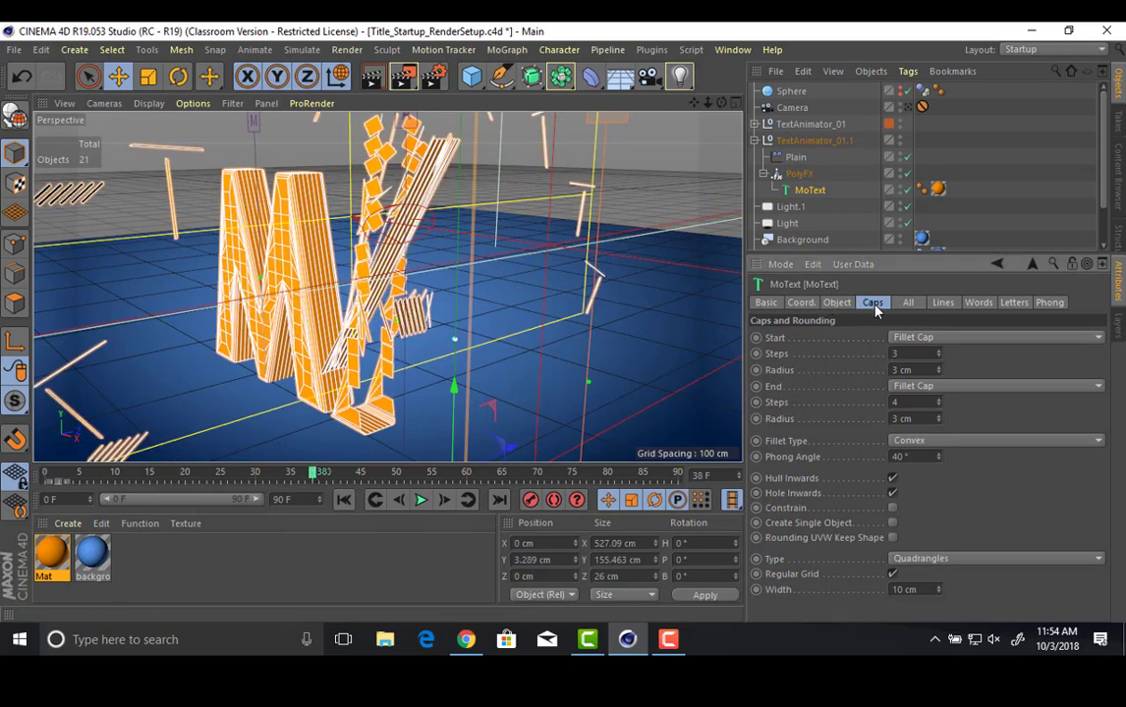
Set the MoText intermediate points to Subdivided and check the denser letter mesh at frame 82.
click(836, 302)
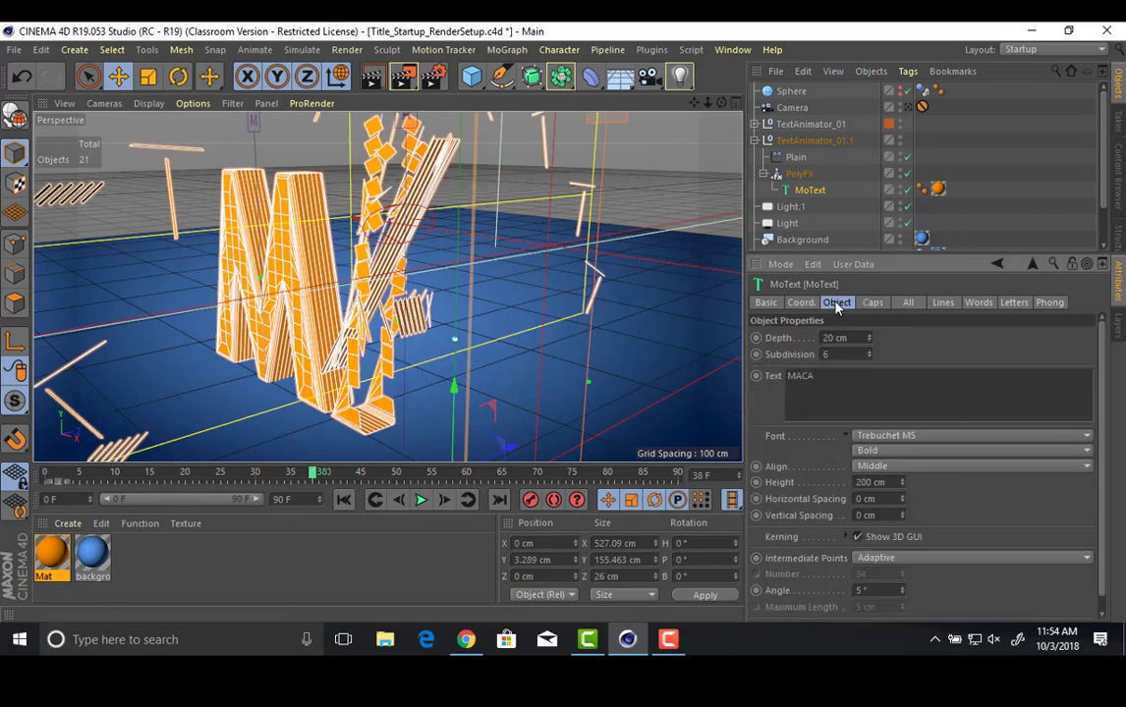
scroll(817, 515, down, 1)
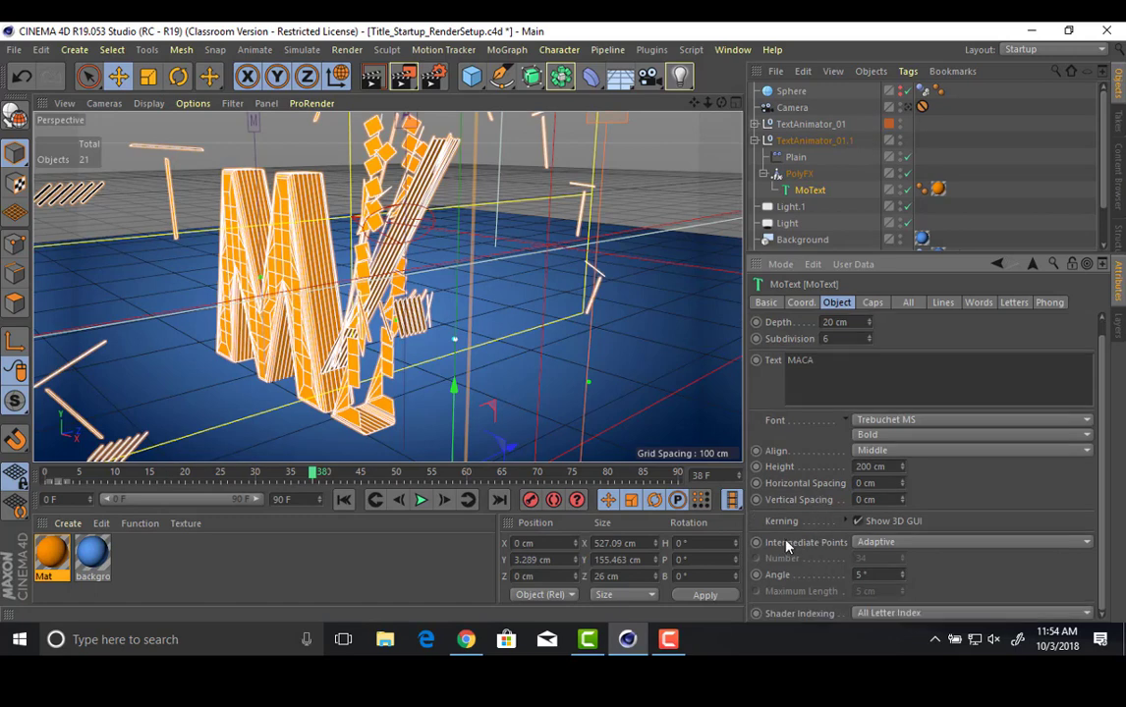
click(877, 542)
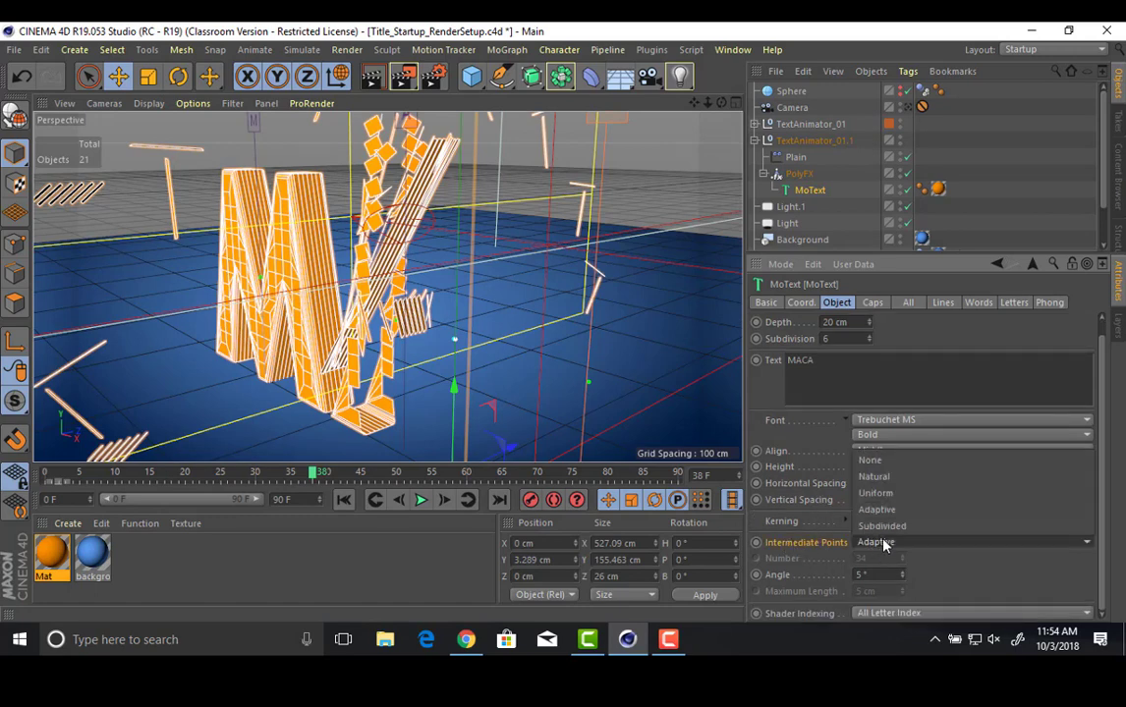
click(883, 527)
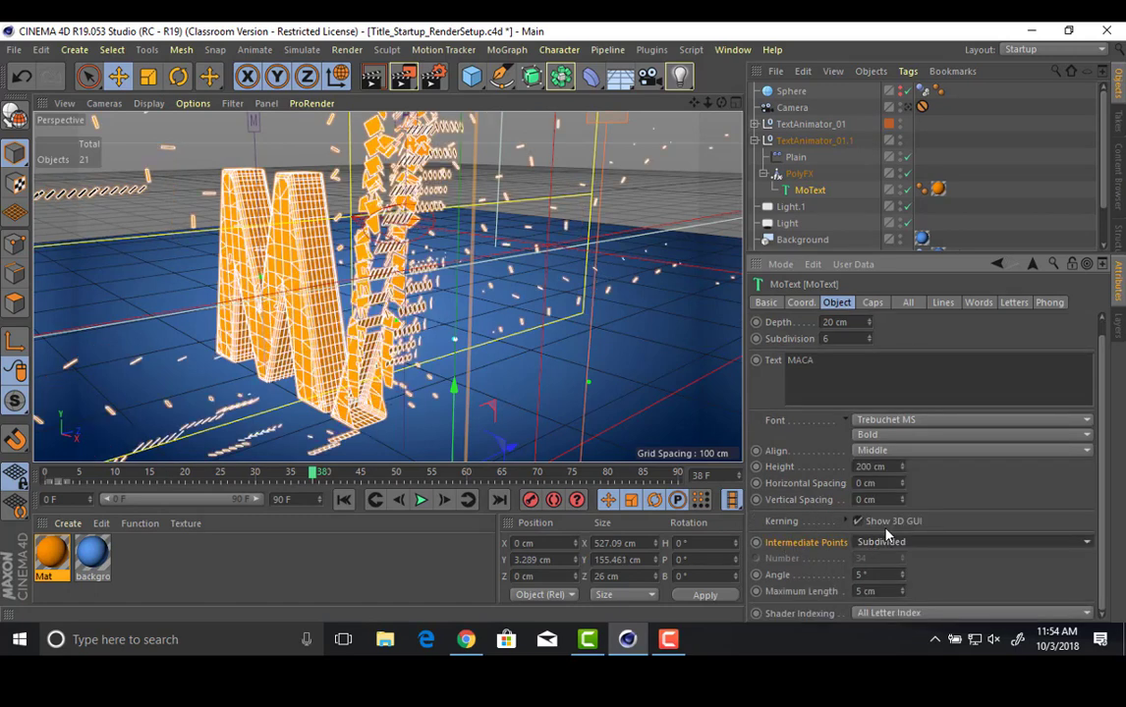
alt+drag(589, 230, 411, 275)
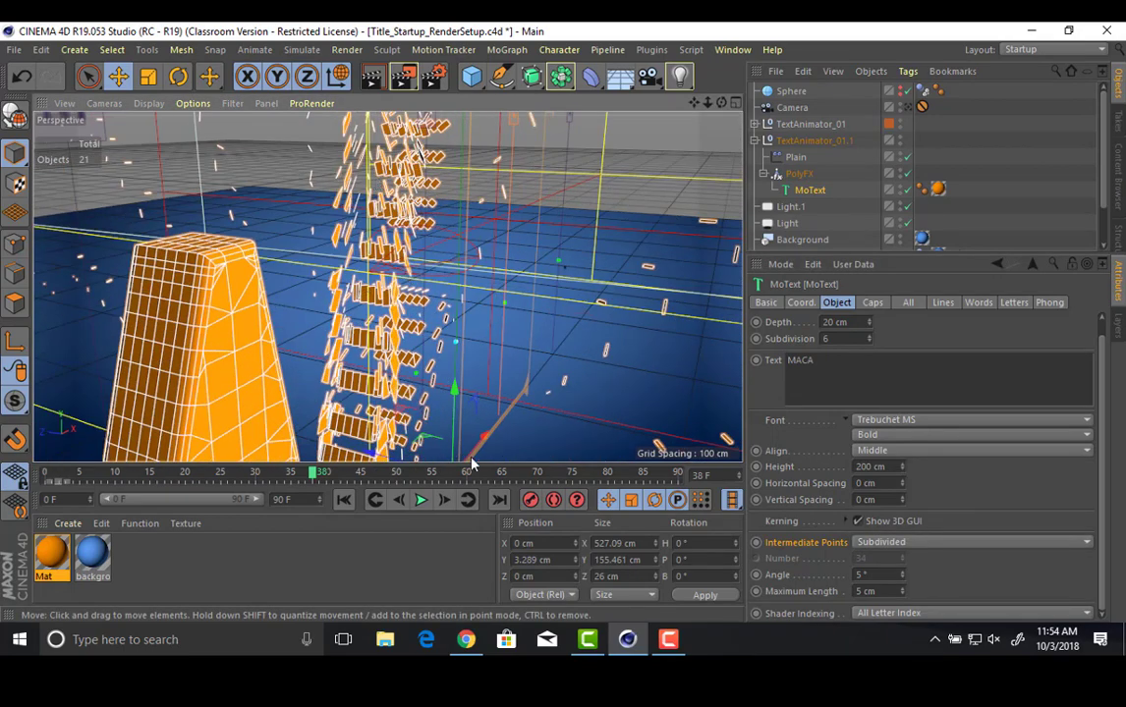
click(623, 473)
drag(385, 322, 370, 385)
key(ctrl+z)
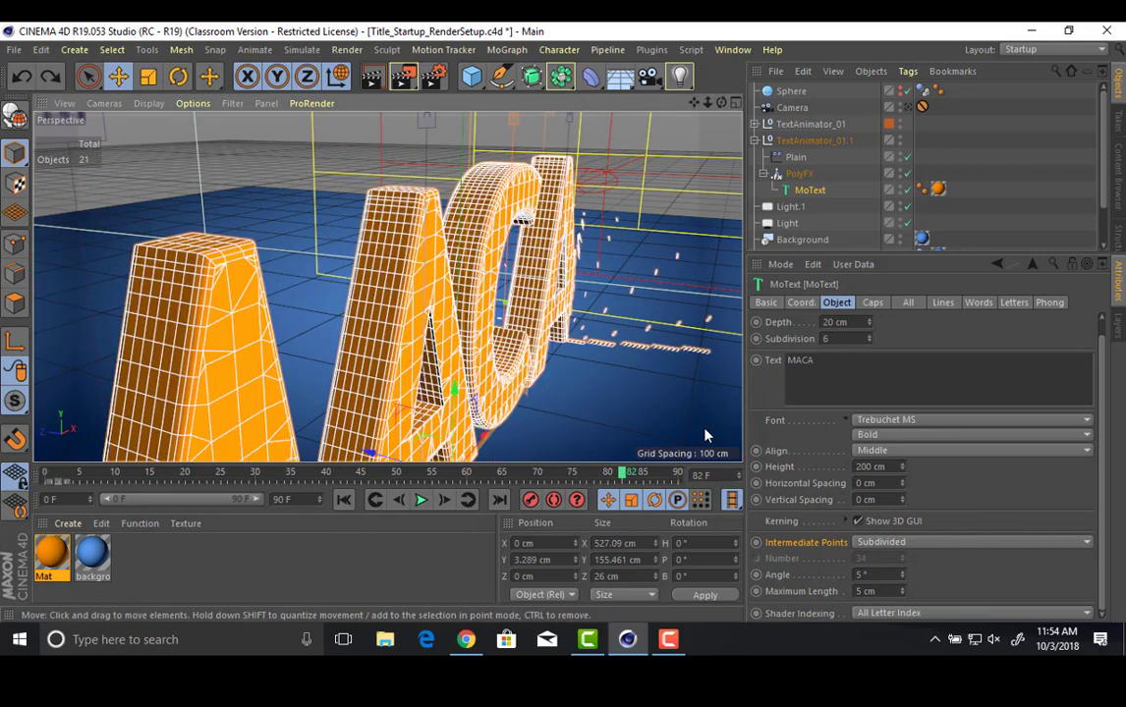
Try intermediate points angles of 0° and 3° on the MoText and inspect the letter faces.
drag(904, 580, 904, 586)
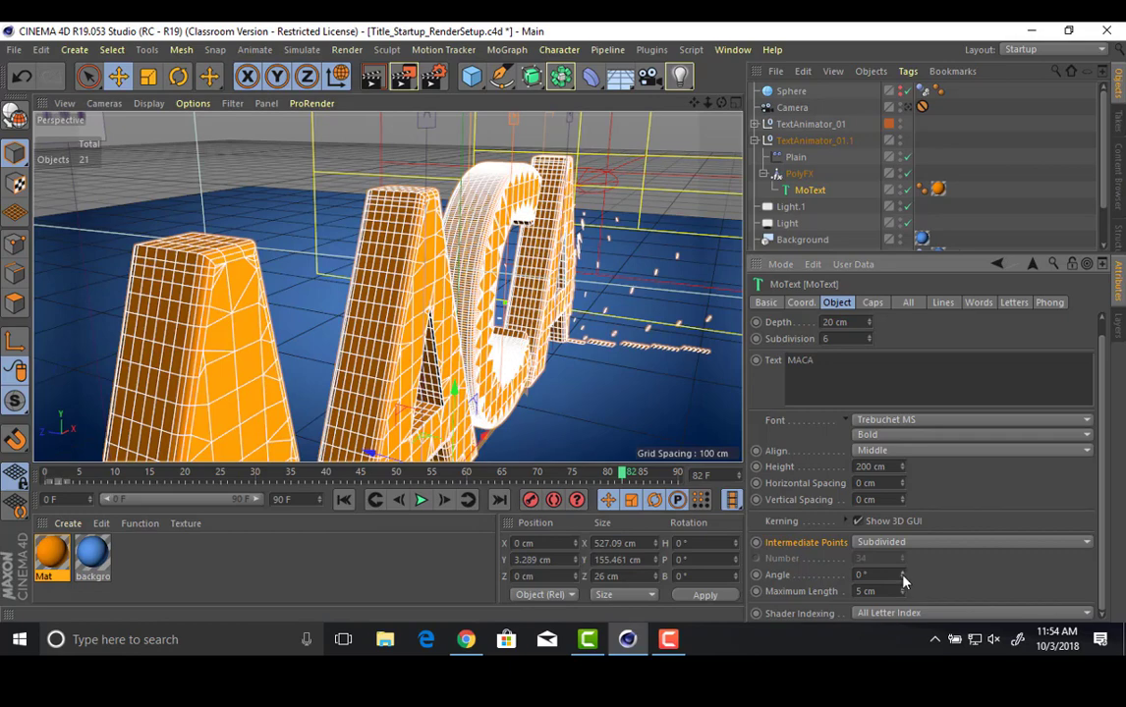
click(903, 574)
click(903, 574)
click(903, 574)
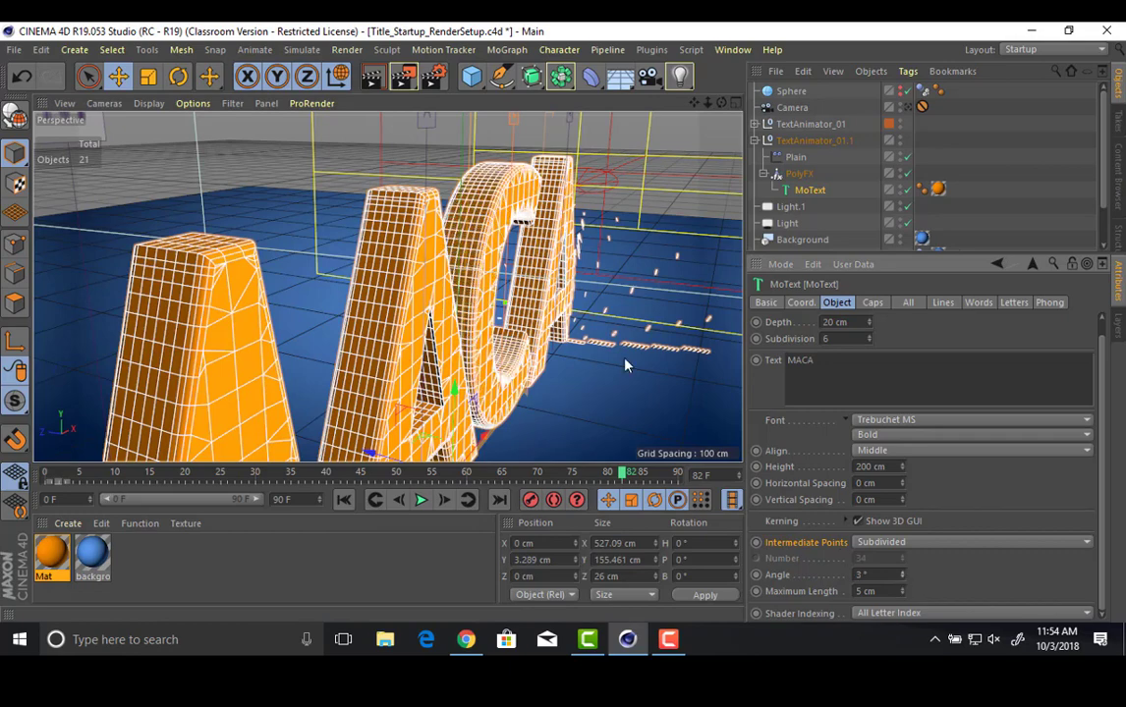
alt+drag(580, 344, 442, 319)
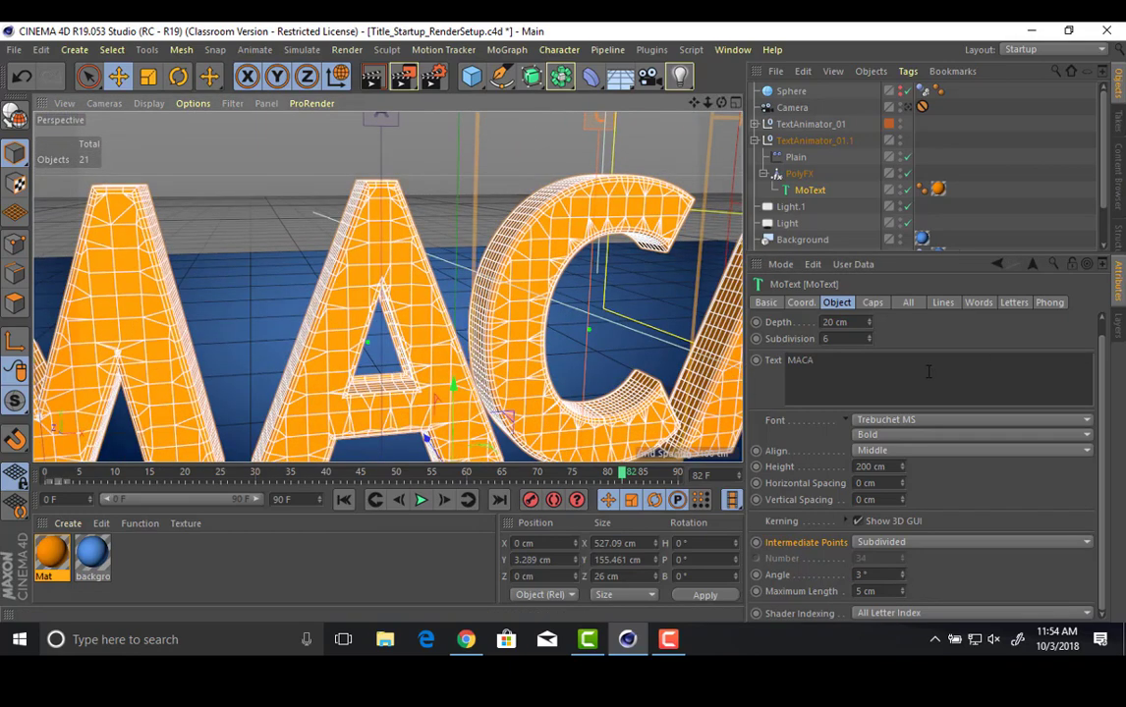
Hide the MoText kerning 3D GUI and raise the intermediate points angle to 5°.
click(870, 522)
click(903, 574)
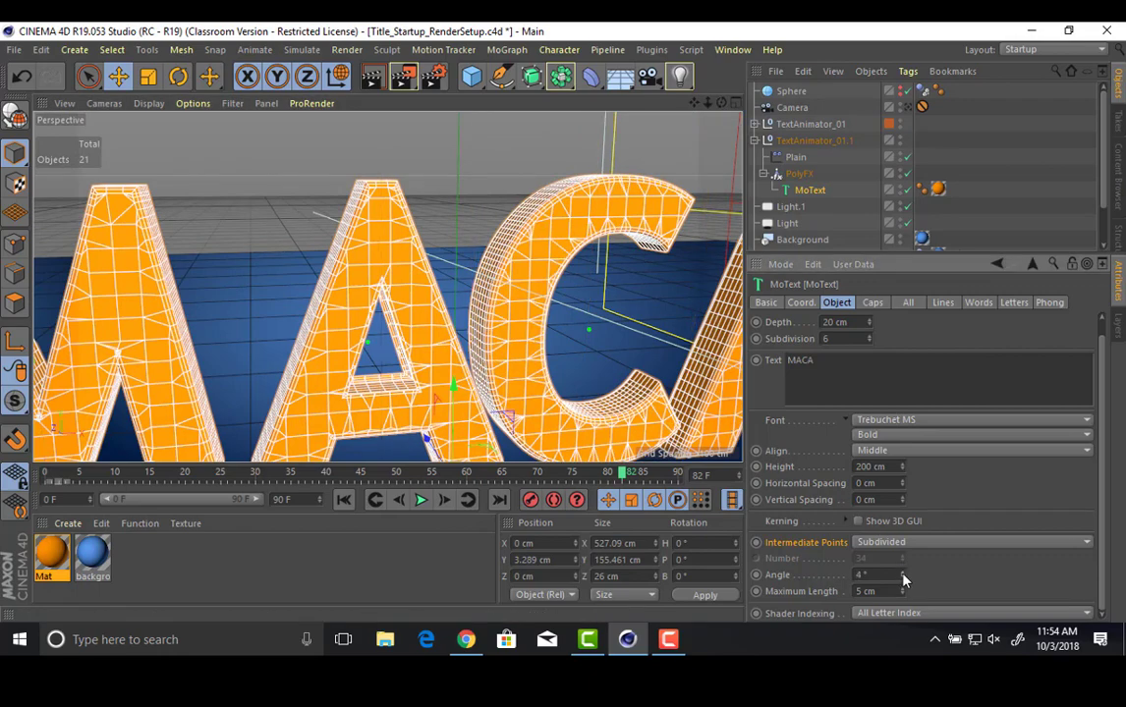
click(903, 574)
scroll(530, 280, down, 4)
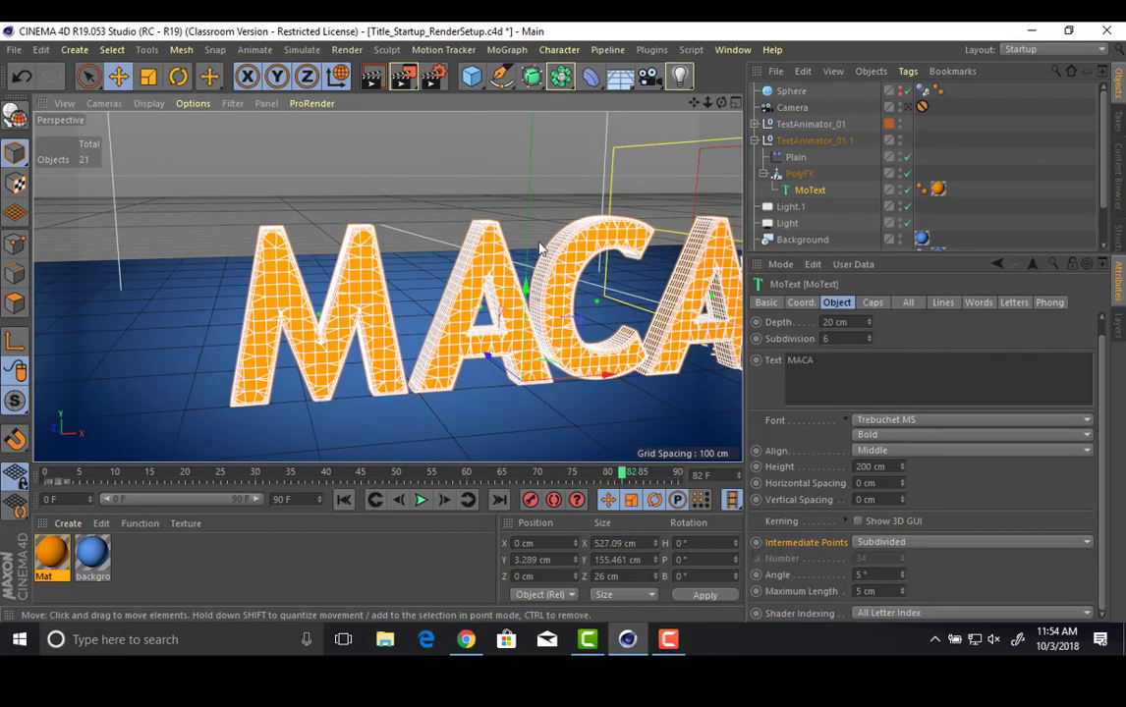
Try intermediate points angles of 7° and 6° and show the kerning 3D GUI over the letters again.
click(903, 573)
click(903, 574)
click(903, 593)
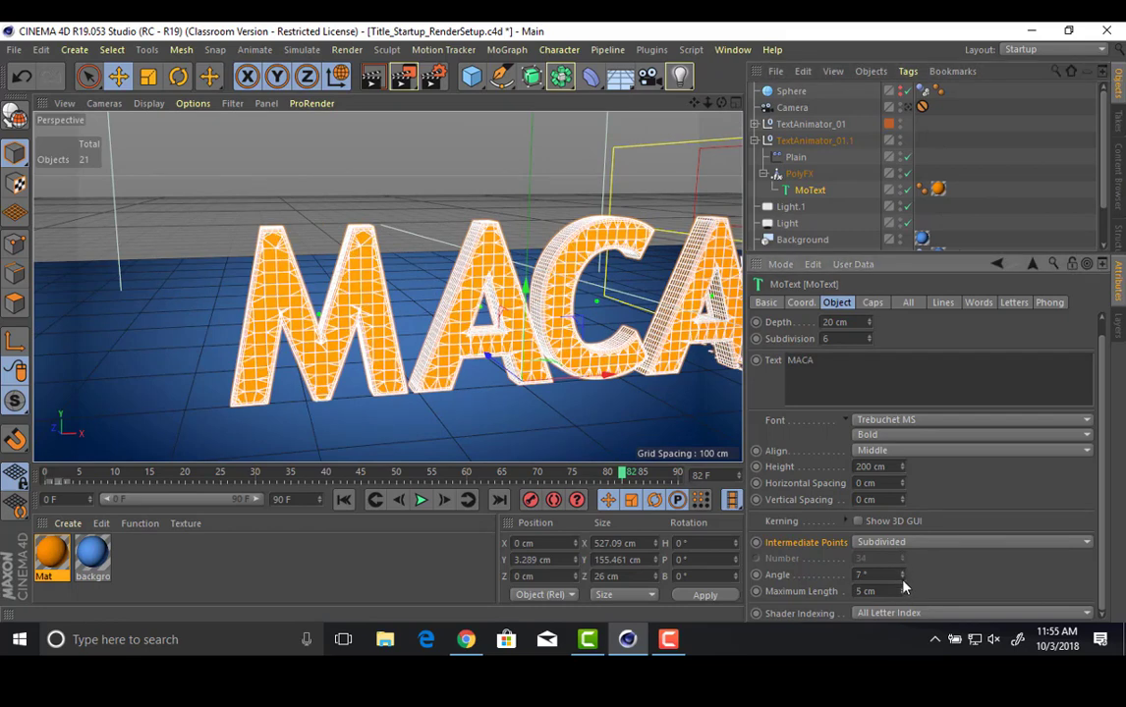
click(903, 580)
click(859, 522)
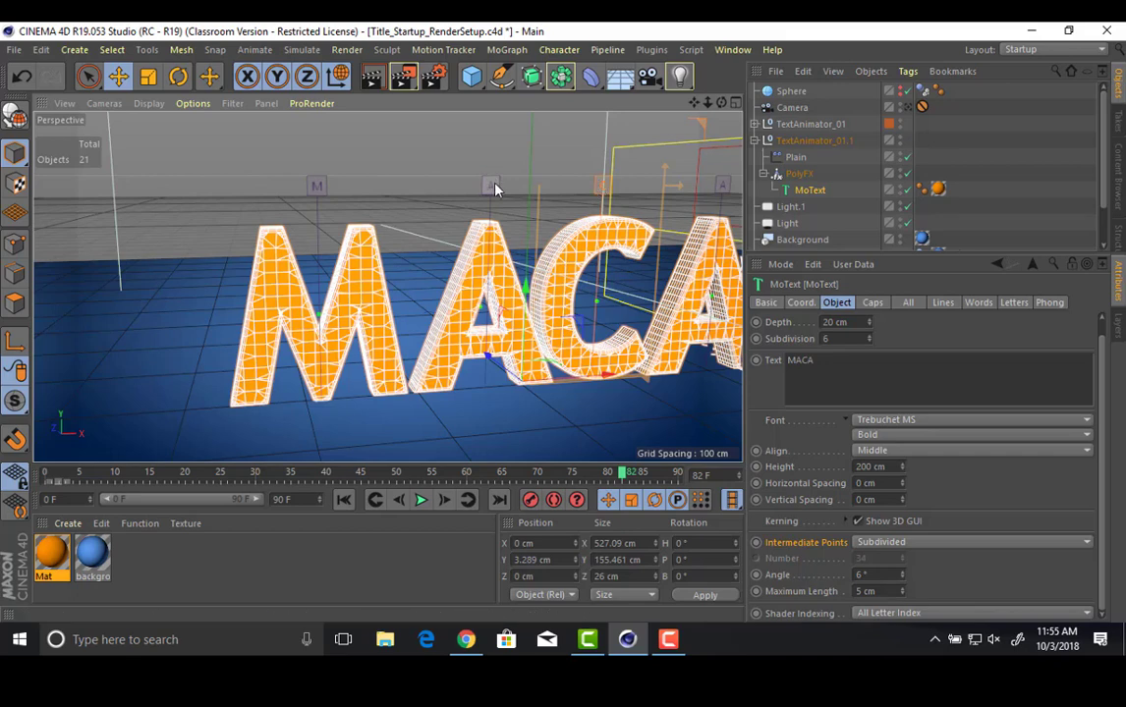
alt+middle_drag(314, 221, 121, 248)
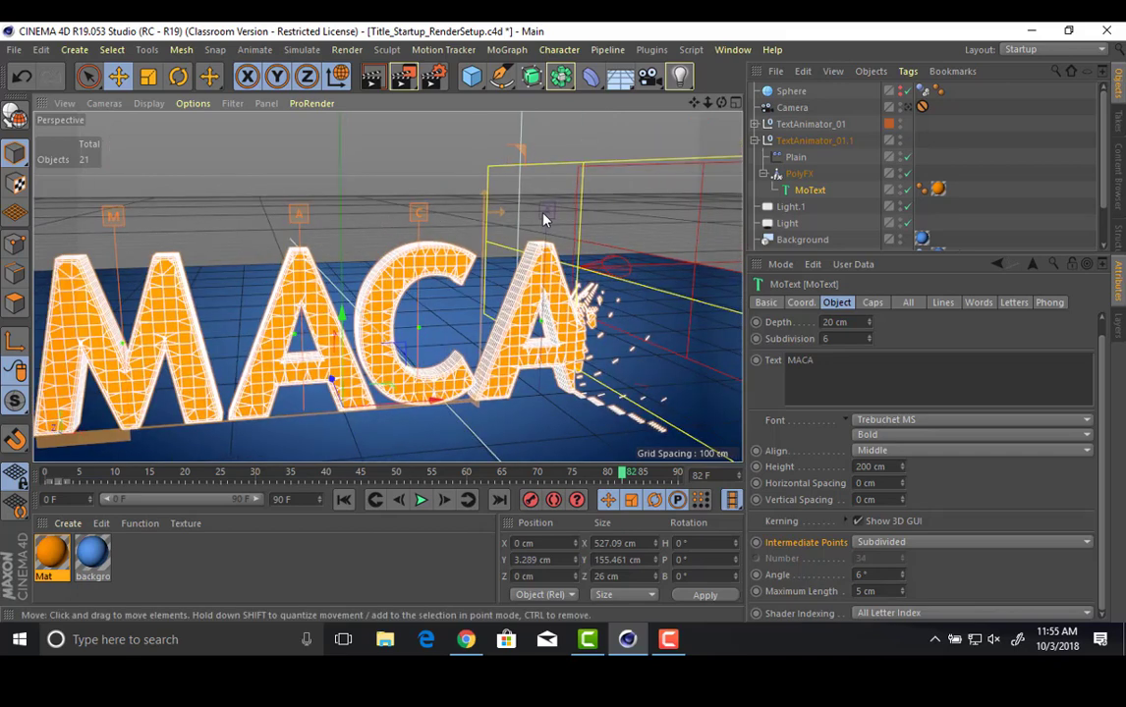
Turn off the kerning 3D GUI and set the MoText intermediate points angle to 5°.
click(873, 523)
alt+drag(491, 365, 581, 336)
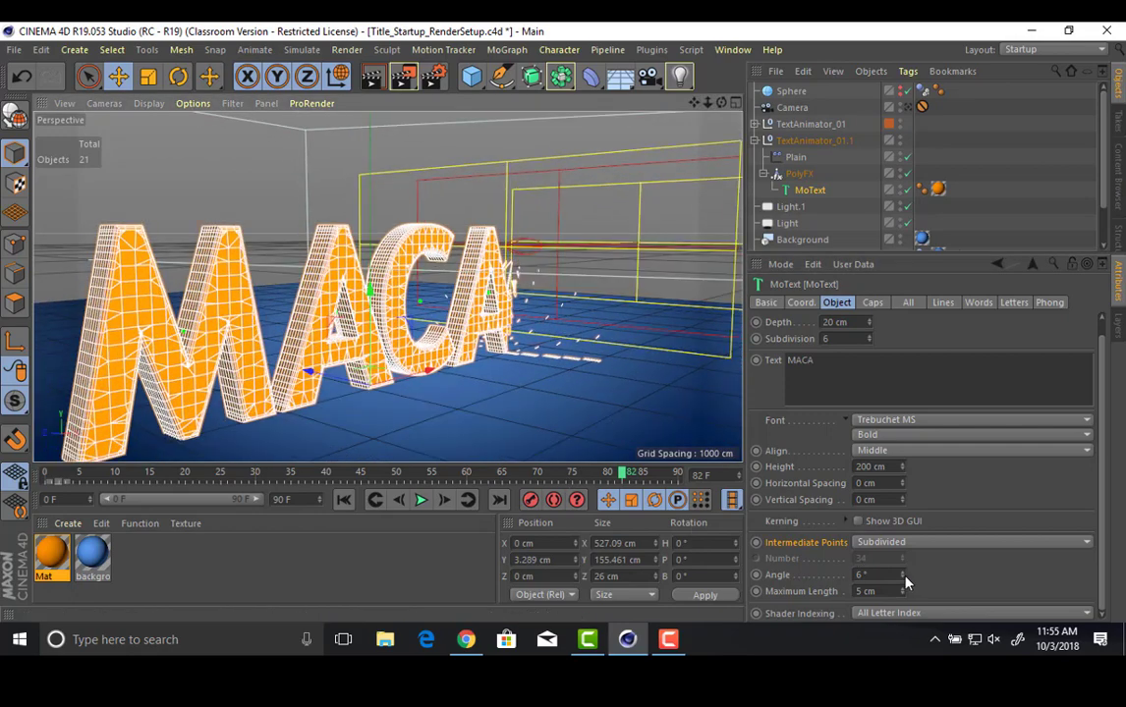
click(903, 579)
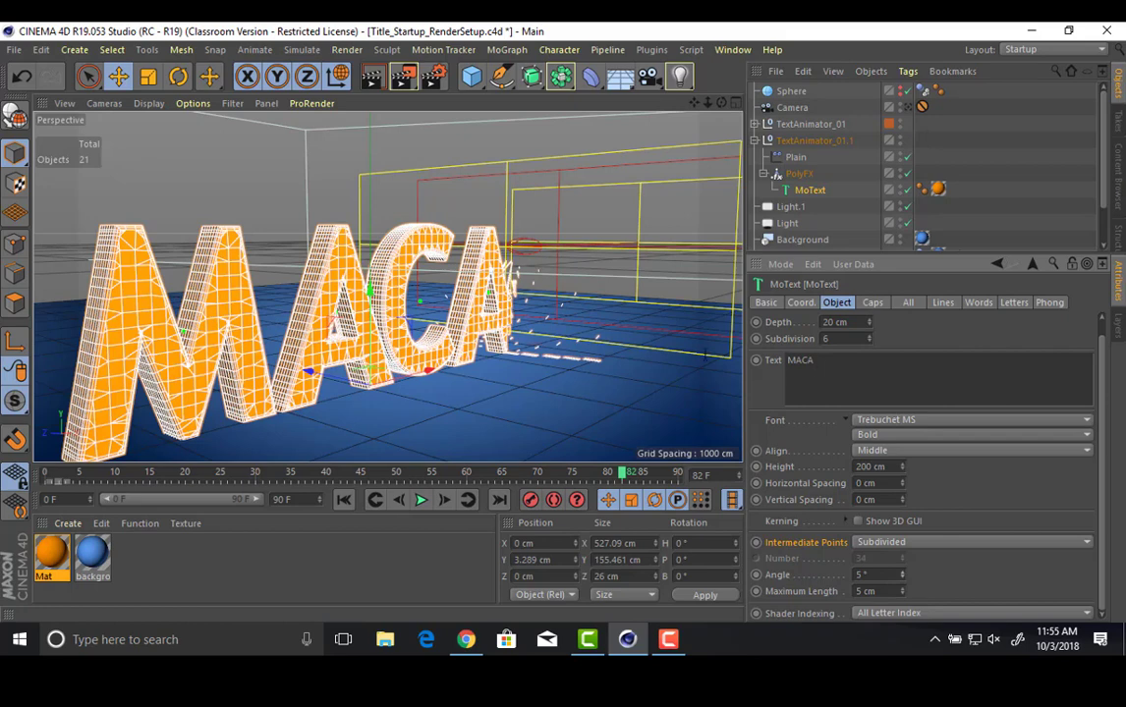
Review the MoText intermediate points options, keeping Subdivided, and set the shader indexing to Word Letter Index.
click(898, 543)
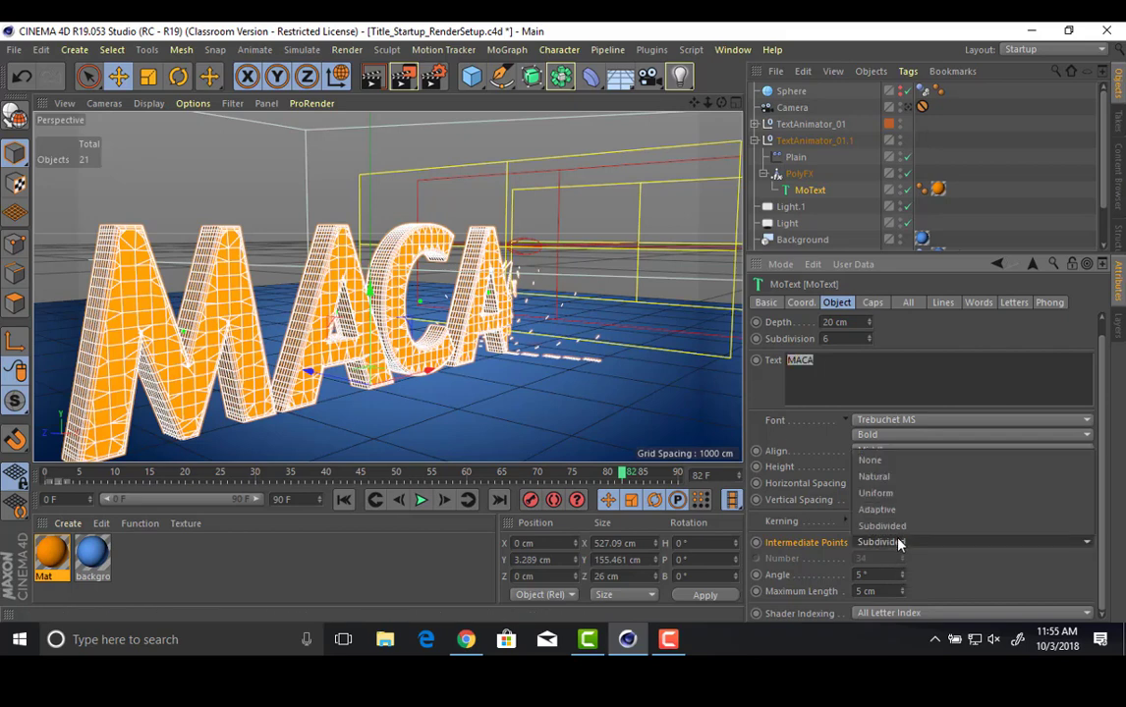
click(898, 542)
click(898, 542)
click(898, 542)
click(918, 613)
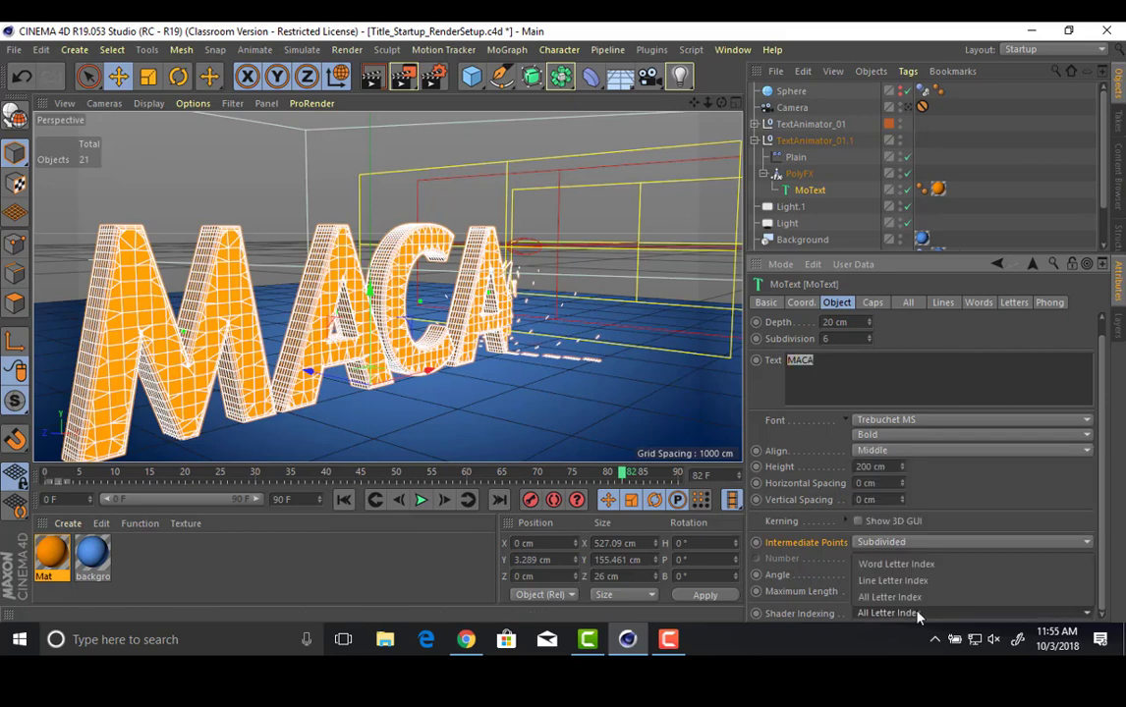
click(917, 612)
click(917, 613)
click(907, 565)
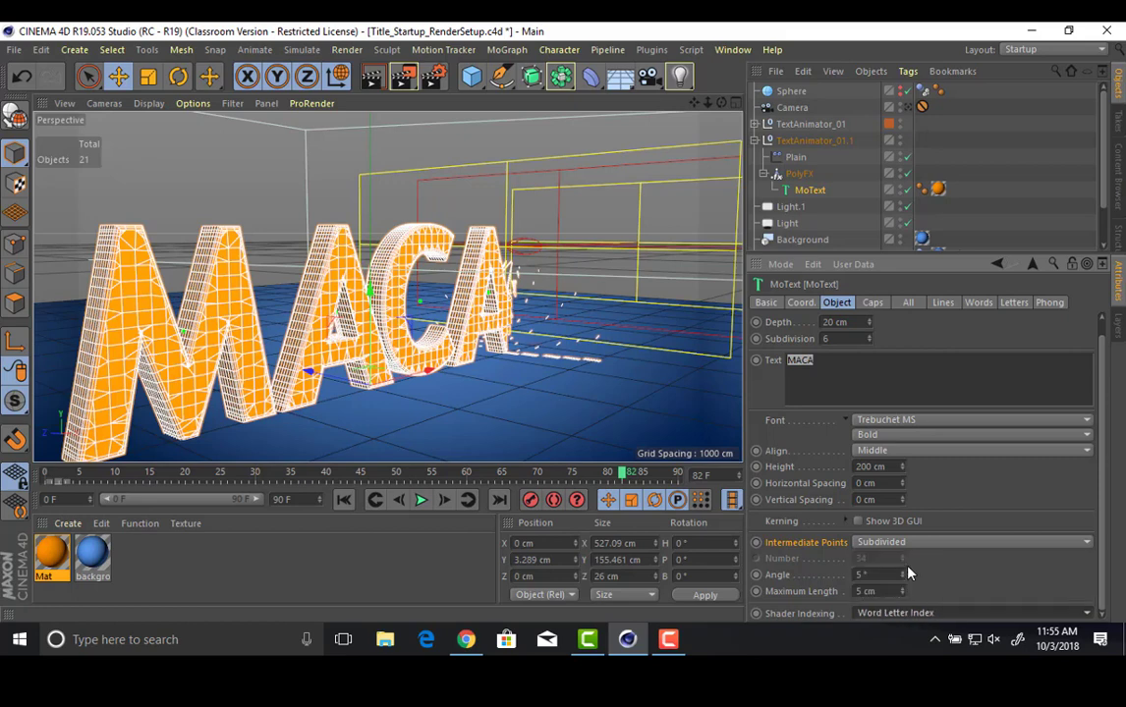
Try MoText intermediate points angles of 8° and 4°, and show the kerning 3D GUI over the letters.
click(902, 579)
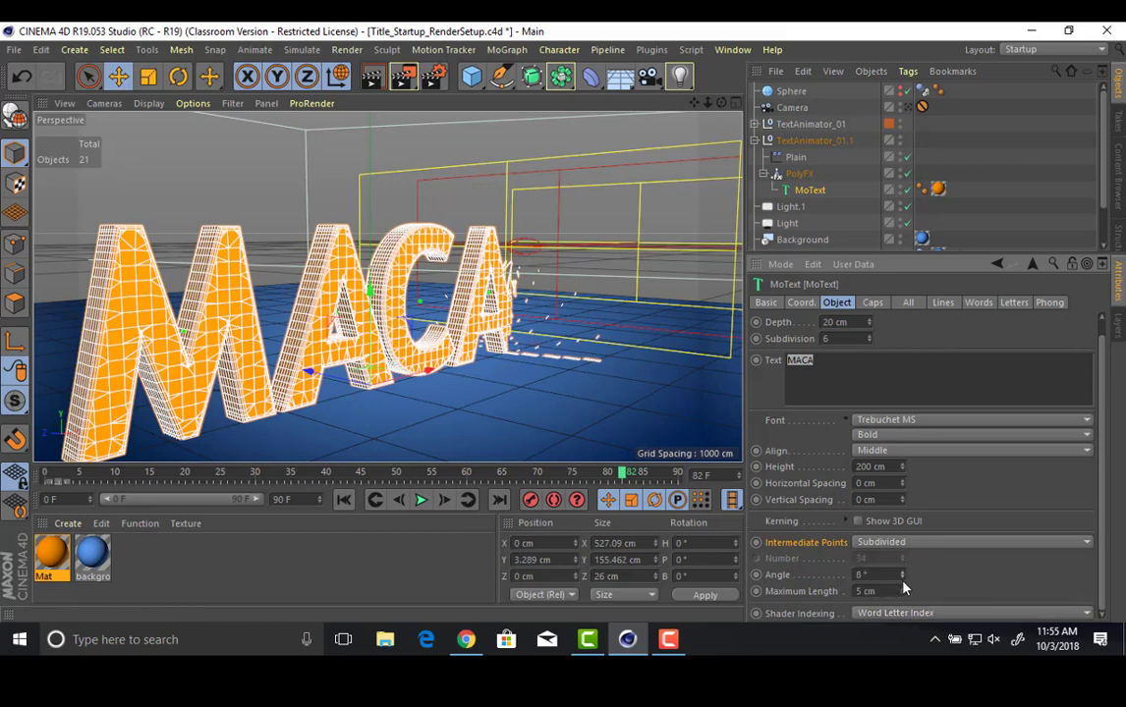
click(860, 522)
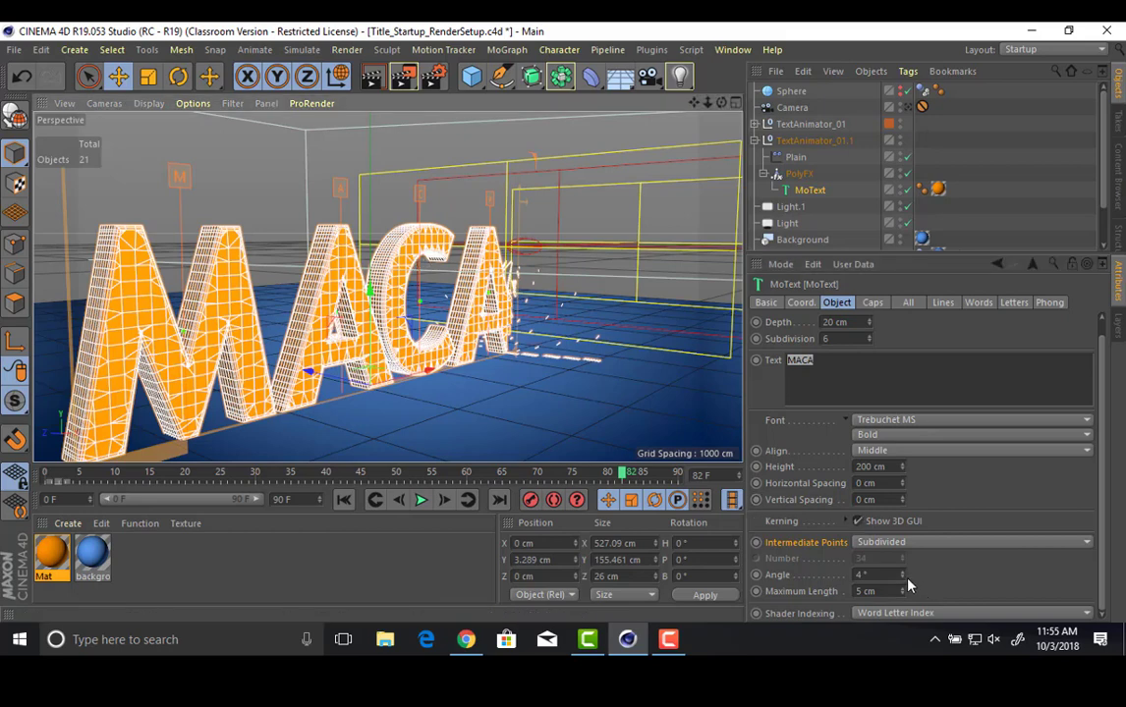
Try Natural intermediate points with number 0 and Uniform with number 15 on the MoText, and return to Subdivided.
click(890, 543)
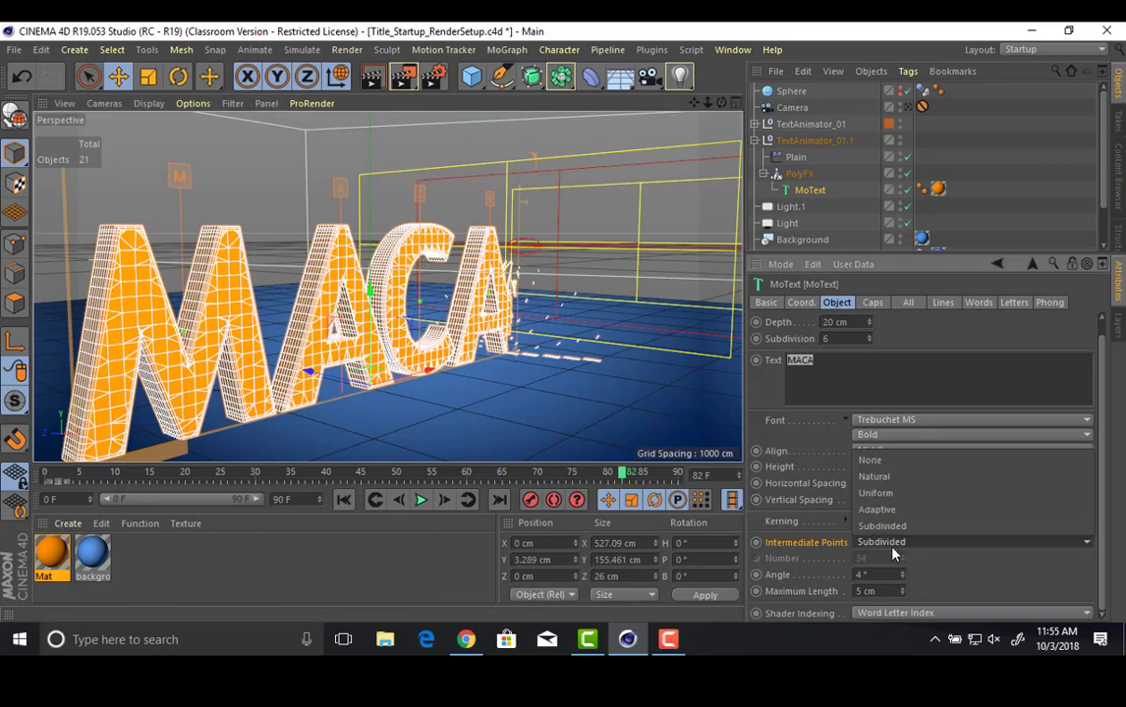
click(881, 477)
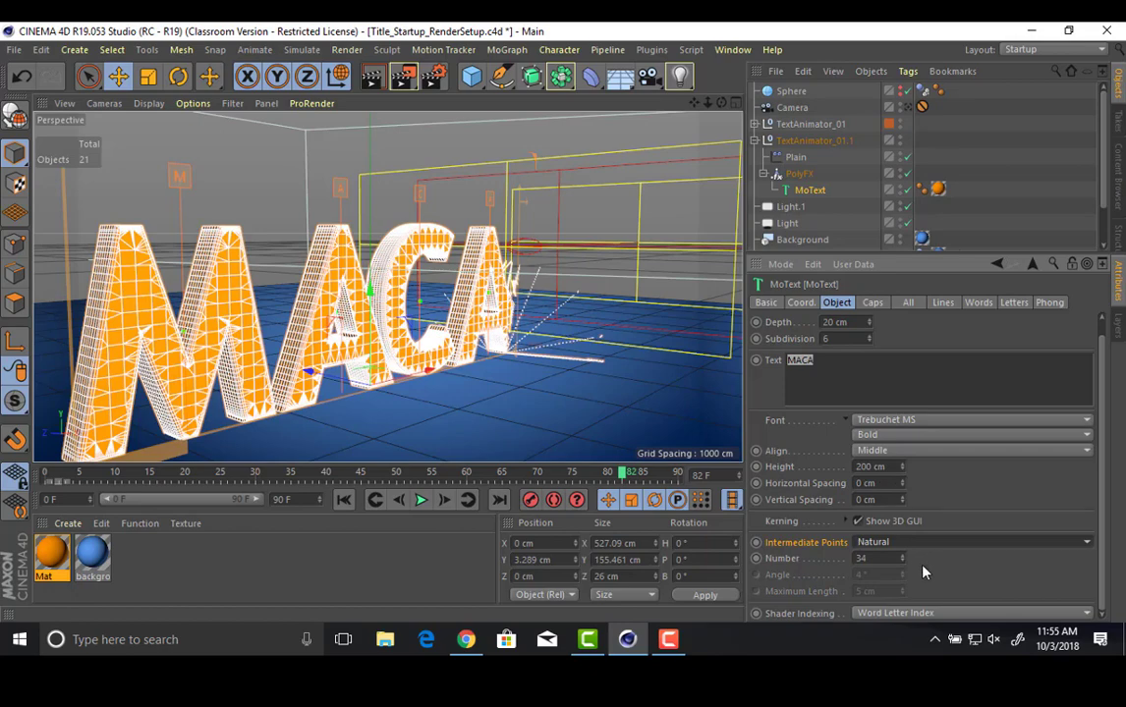
drag(906, 560, 900, 568)
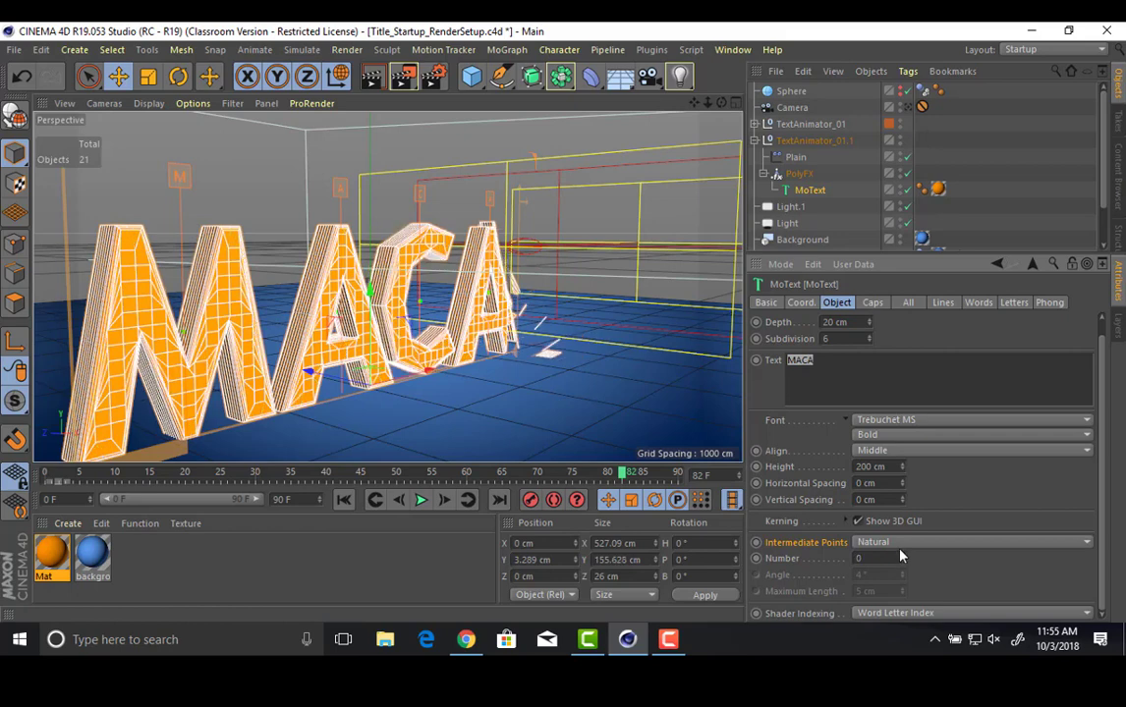
click(900, 542)
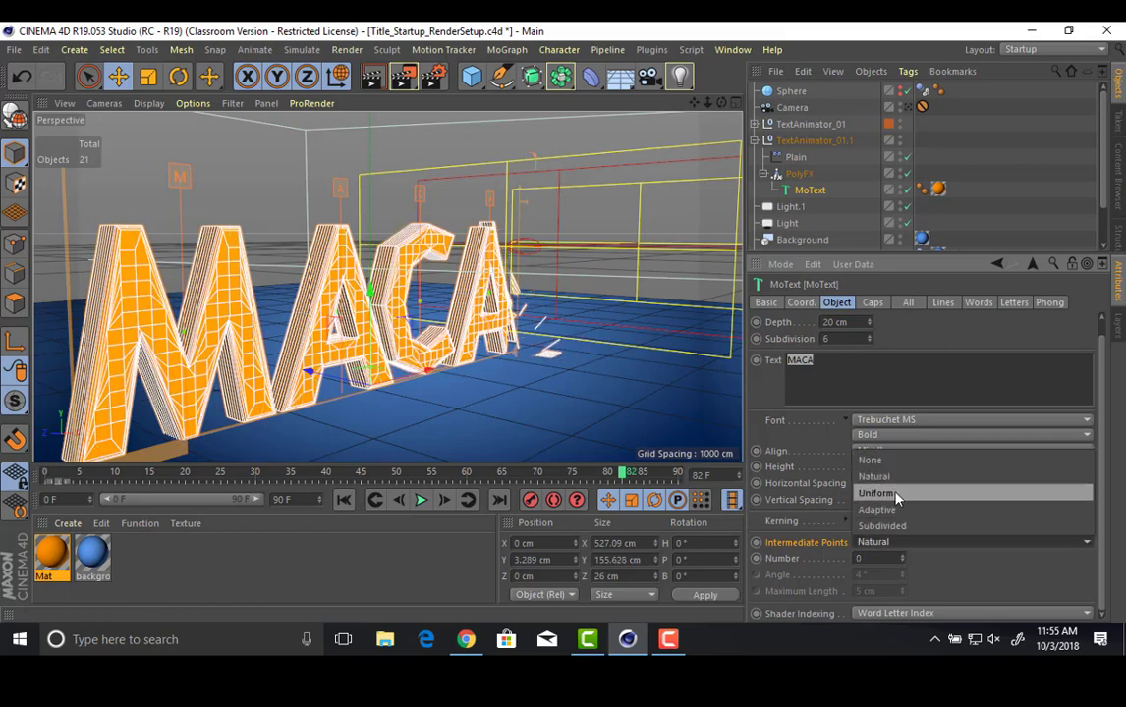
click(894, 492)
drag(903, 559, 903, 559)
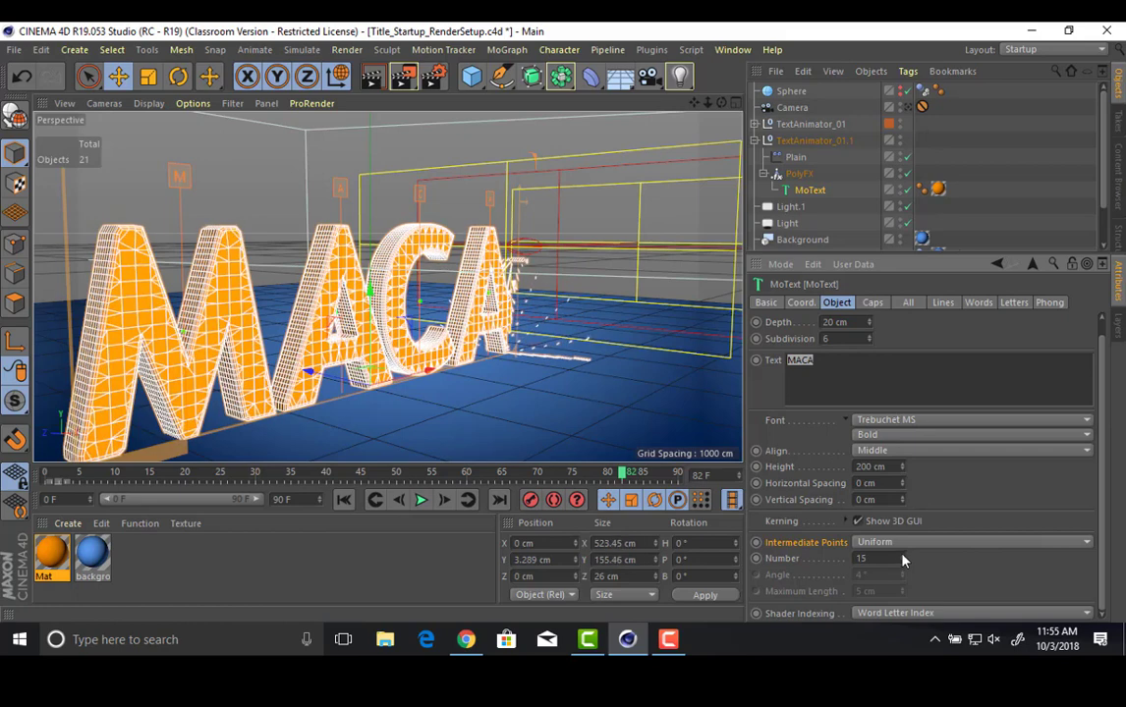
click(902, 547)
click(898, 527)
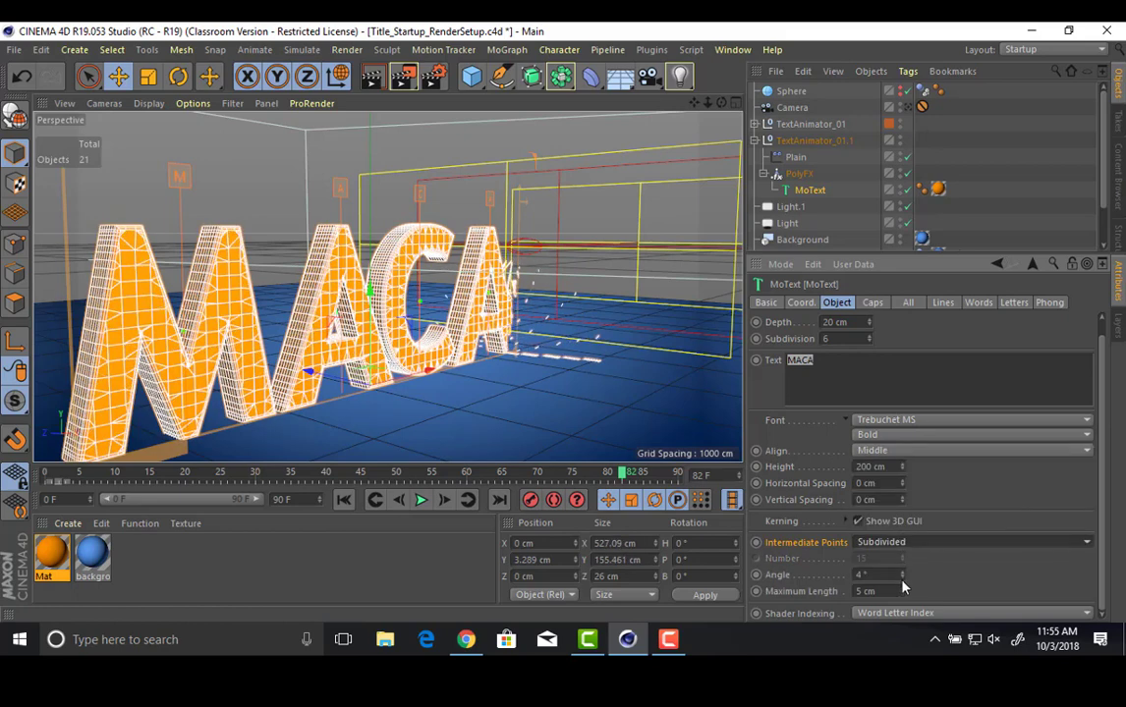
Set the MoText intermediate points angle to 22°.
drag(902, 576, 902, 577)
double_click(896, 574)
text(1)
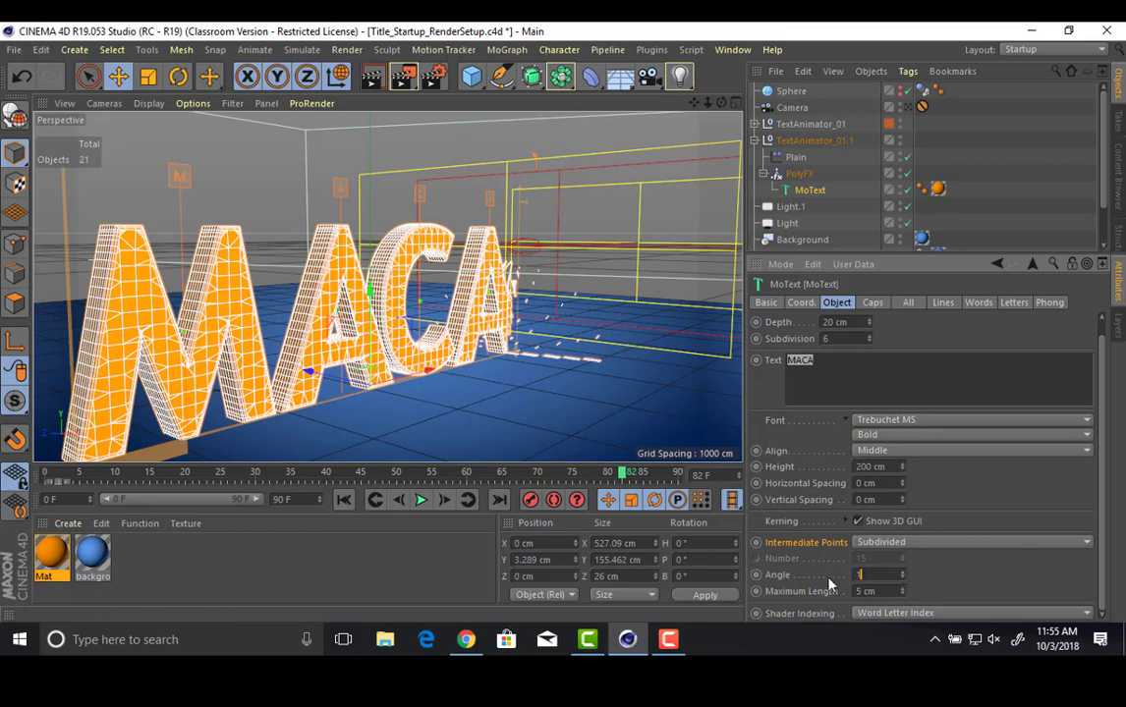
key(Tab)
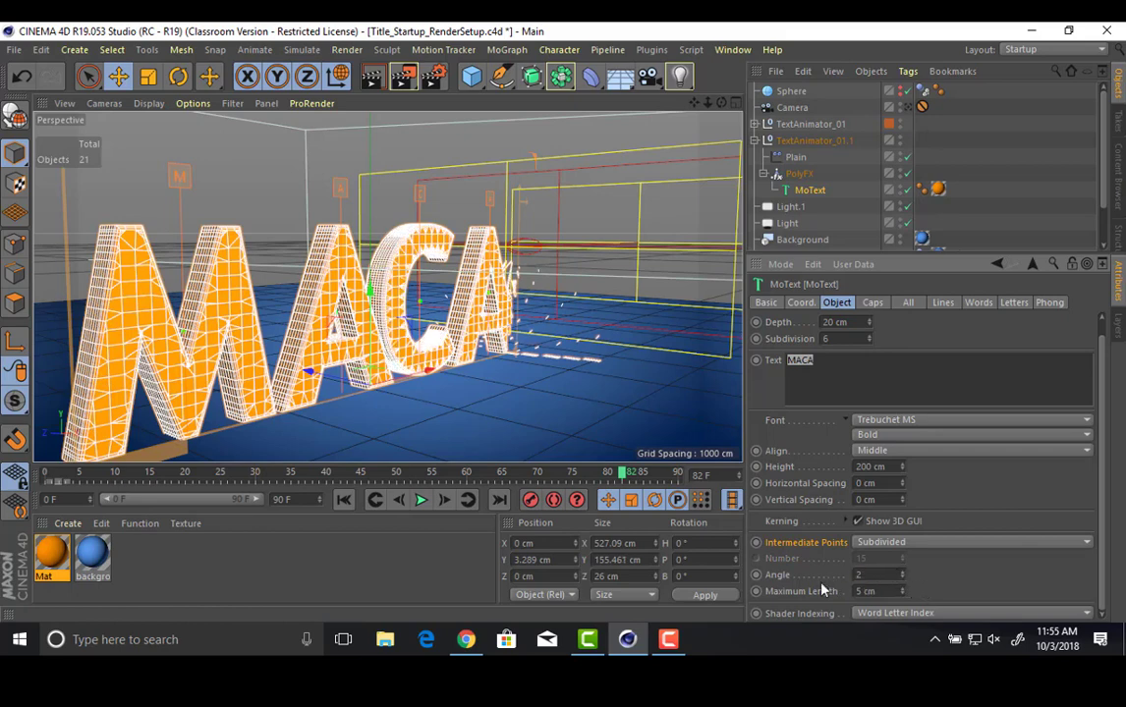
drag(902, 575, 909, 568)
text(2)
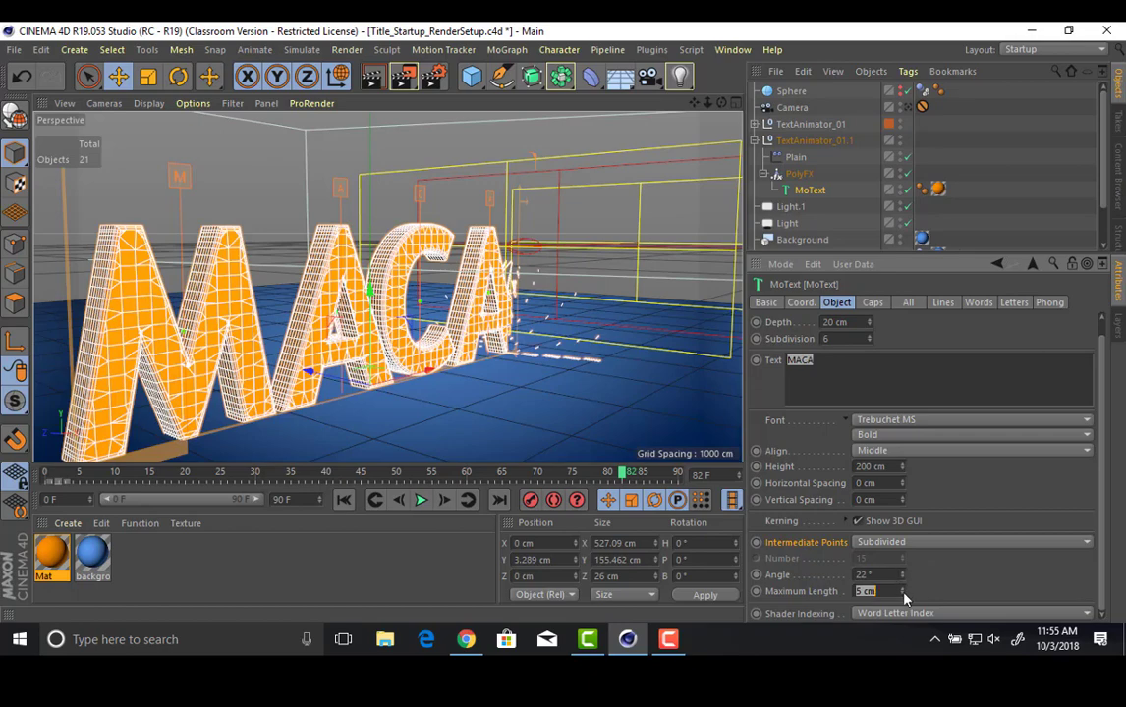
key(Return)
Try a maximum length of 4 cm for the MoText intermediate points and restore it to 5 cm.
click(902, 589)
click(903, 589)
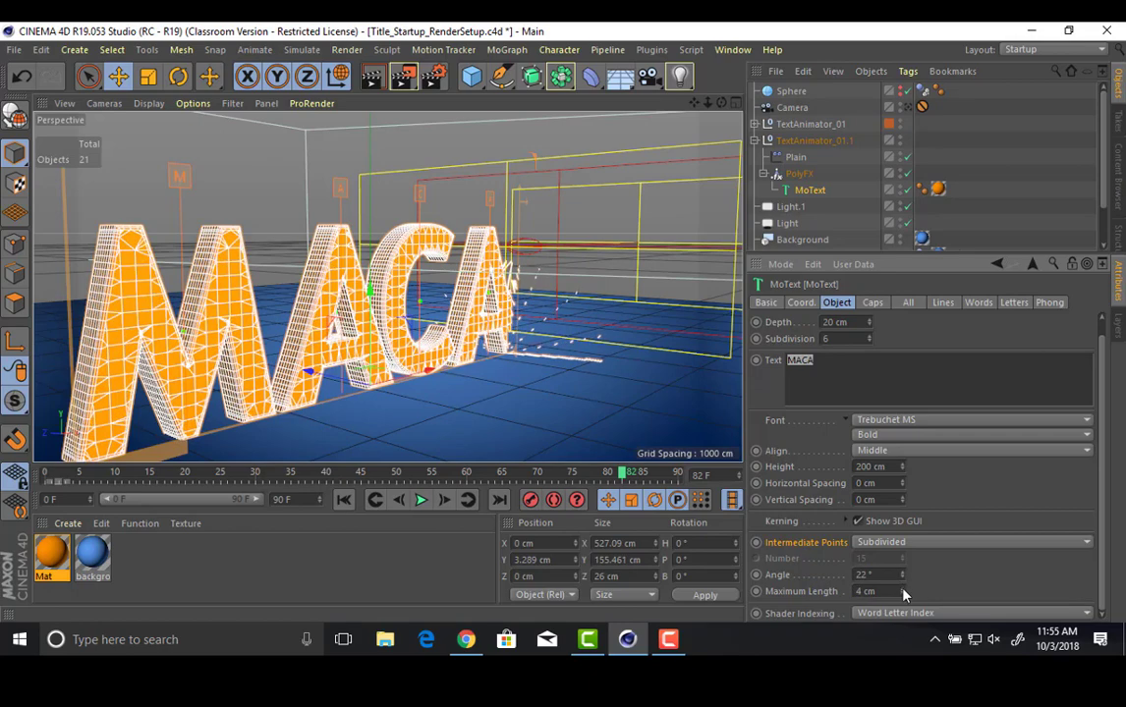
click(903, 589)
Go to frame 40 and examine how the MACA letters break apart from different angles.
alt+drag(627, 311, 508, 378)
scroll(508, 377, up, 1)
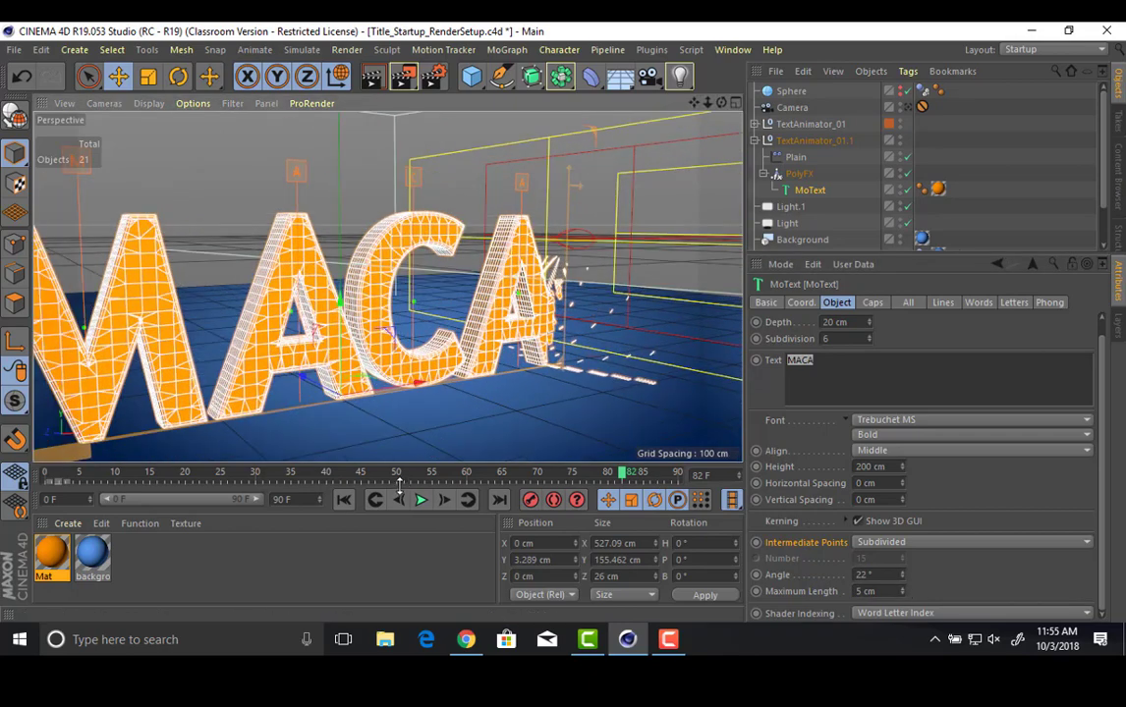
drag(378, 481, 326, 459)
scroll(417, 346, down, 3)
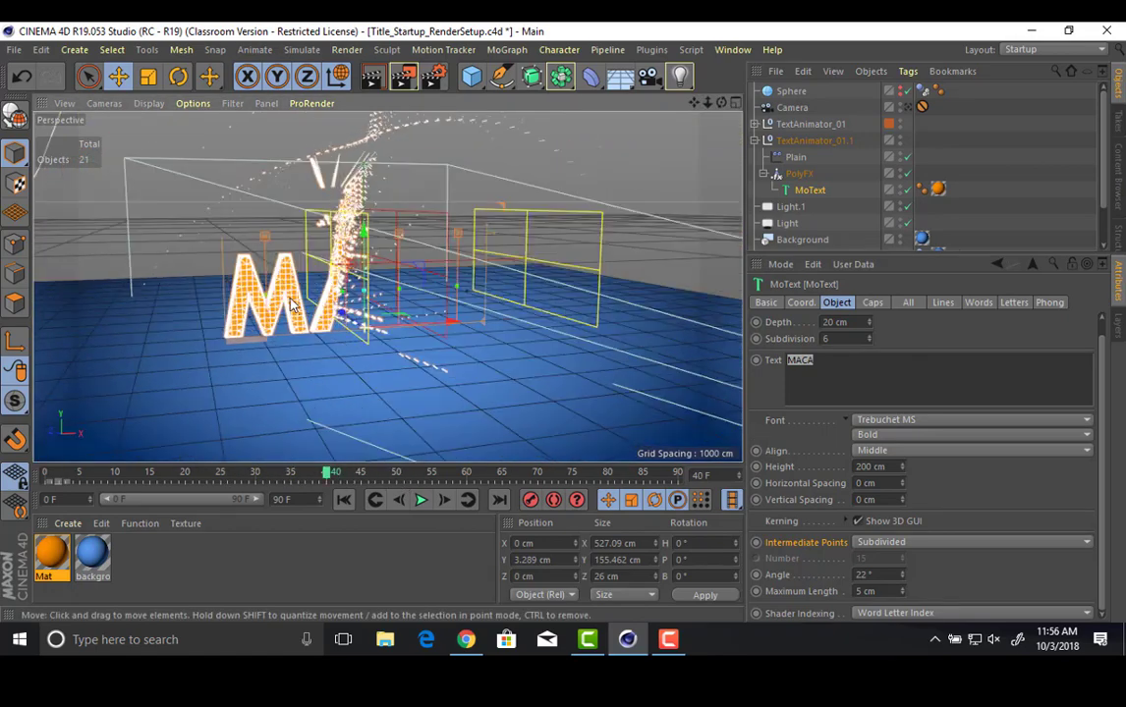
alt+drag(418, 346, 396, 333)
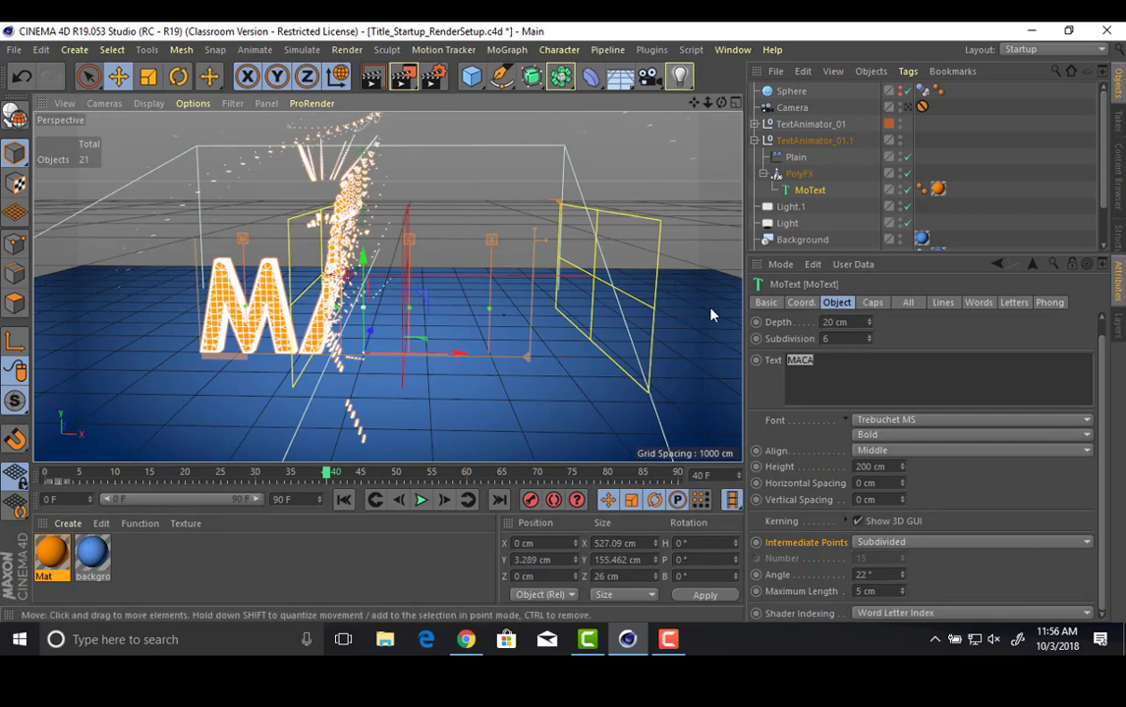
Add a Group effector inside TextAnimator_01.1 with the Plain effector nested under it.
click(801, 159)
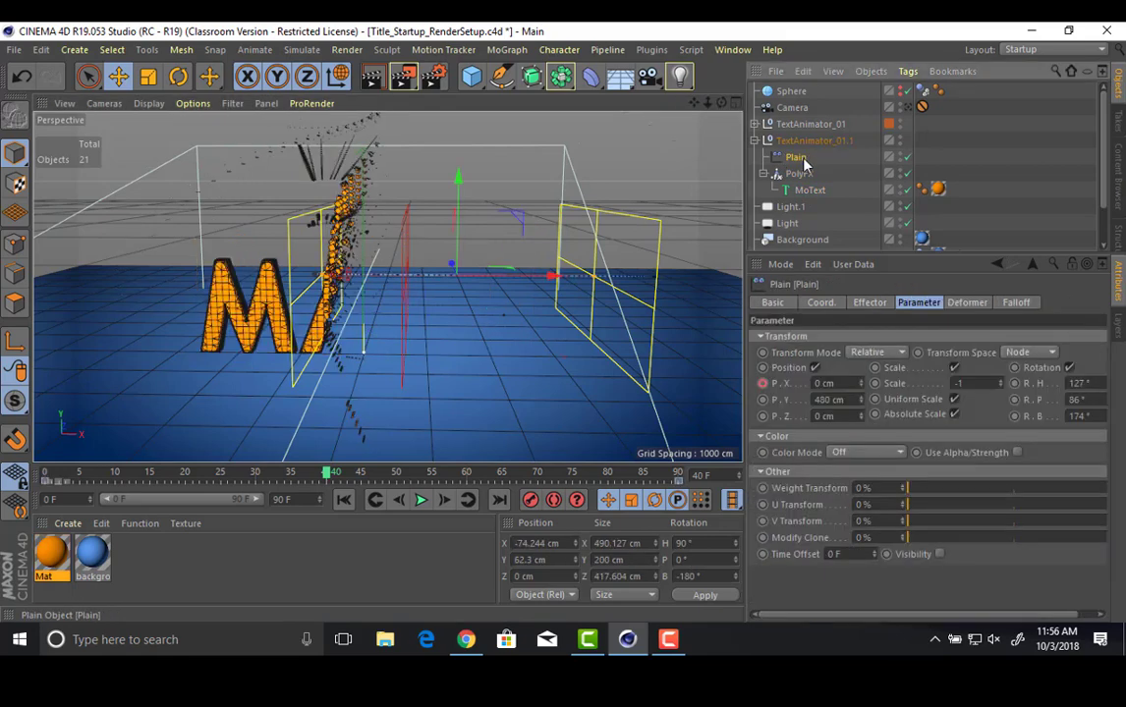
click(505, 51)
mouse_move(521, 76)
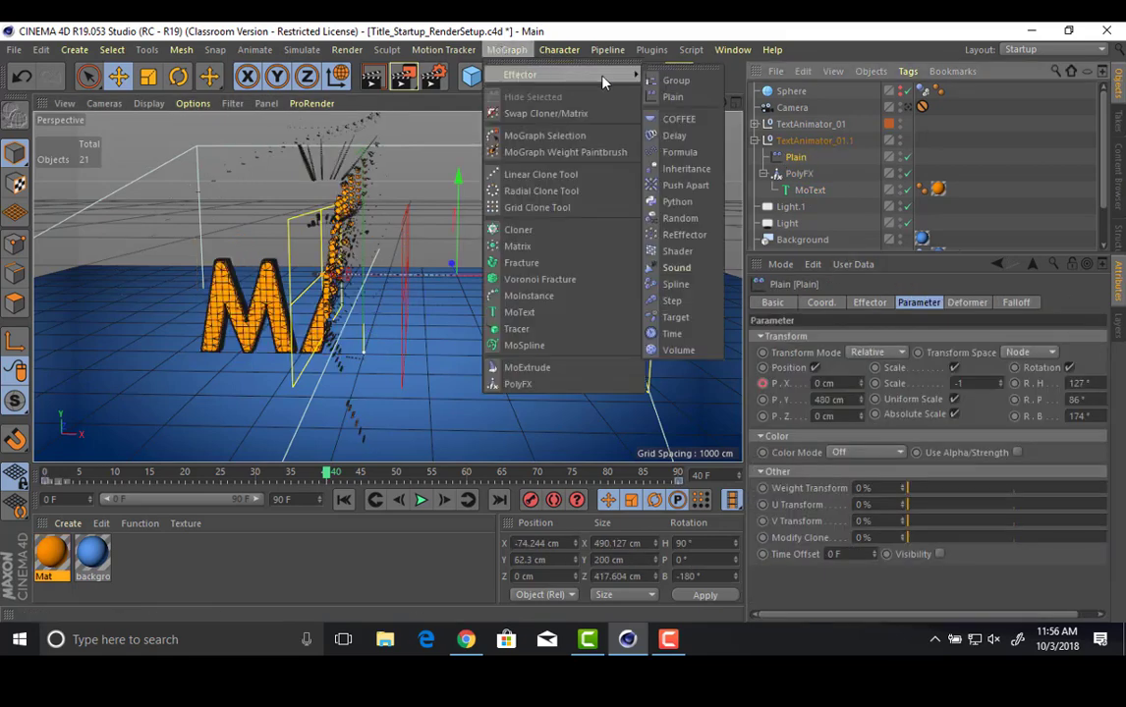
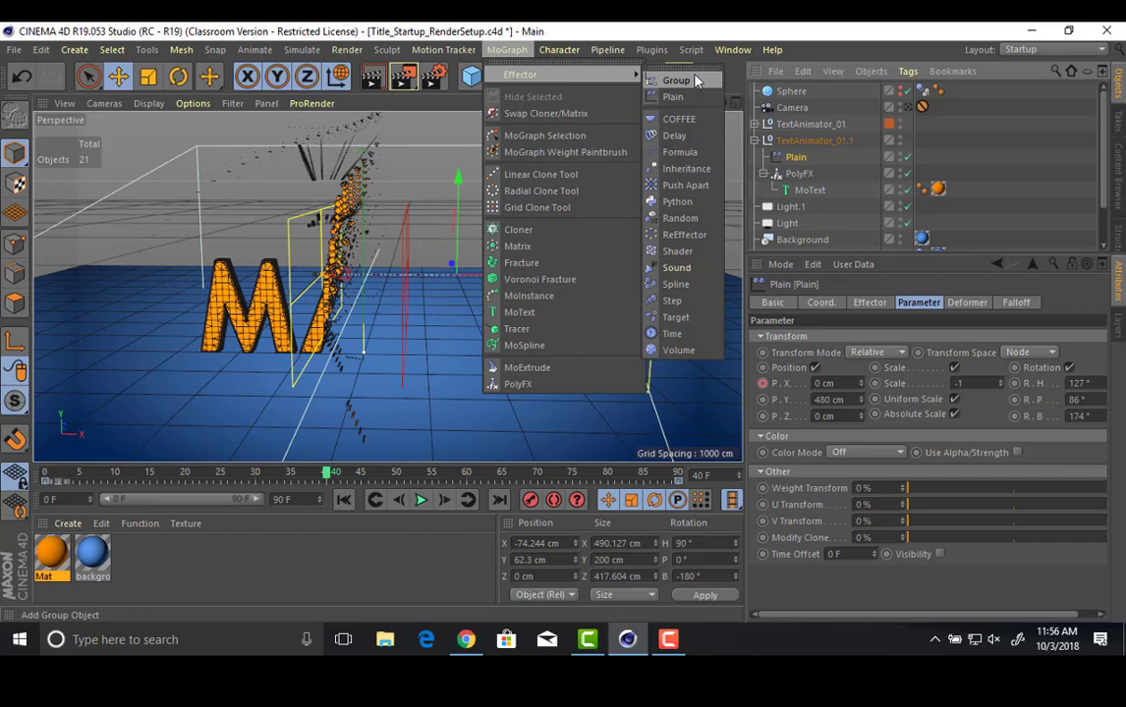
click(800, 161)
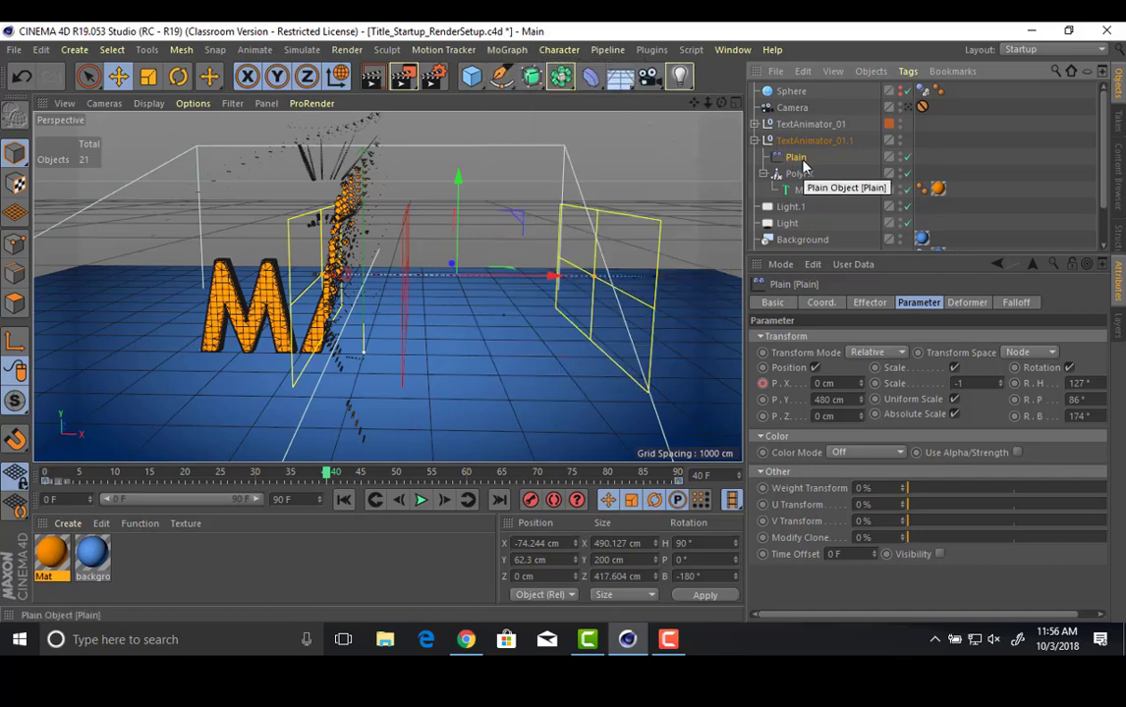
click(507, 49)
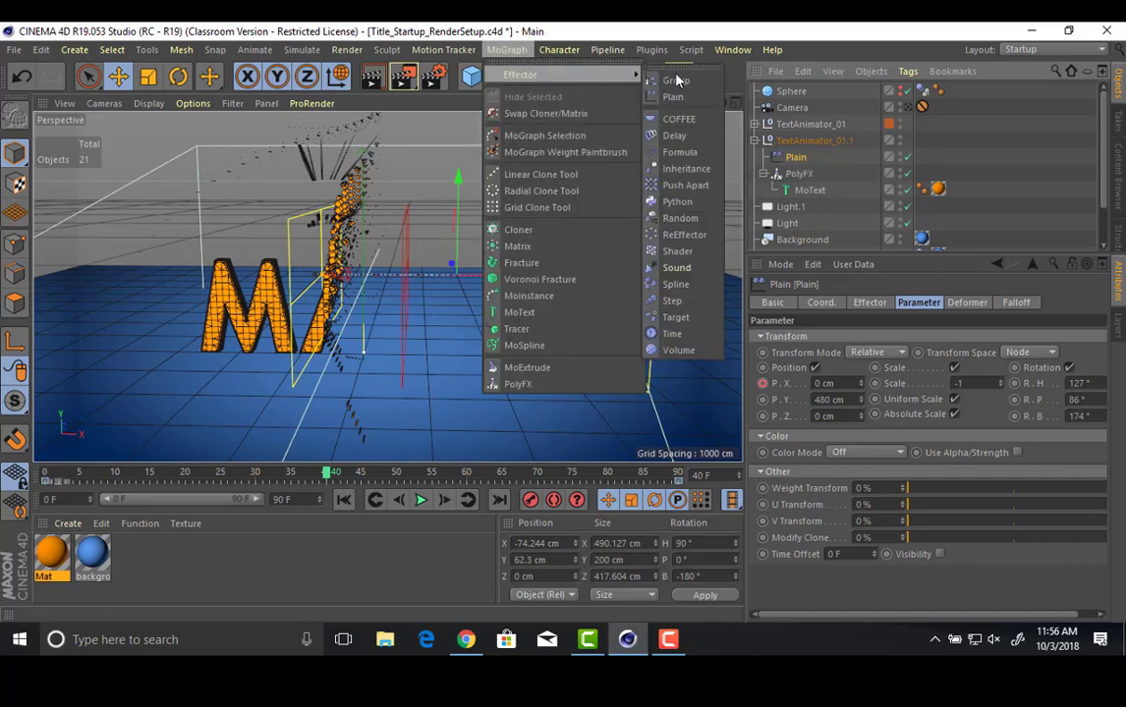
click(676, 80)
drag(781, 92, 803, 158)
click(806, 161)
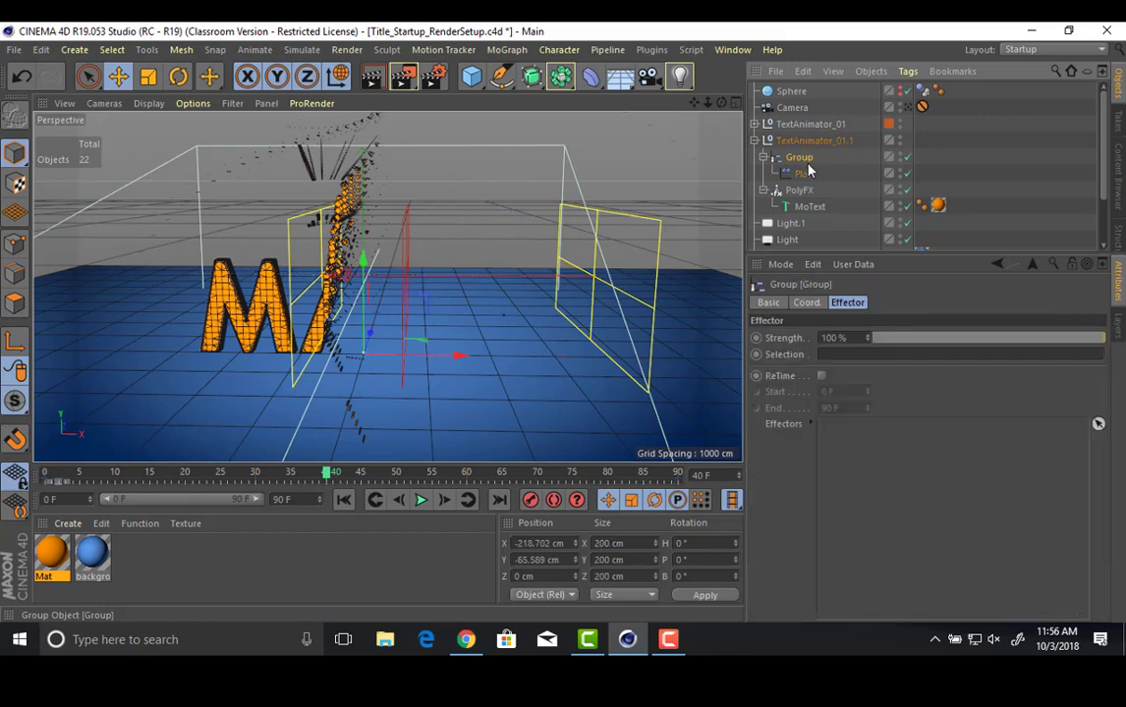
Replace the Plain effector with the Group effector in the PolyFX effectors list.
click(808, 206)
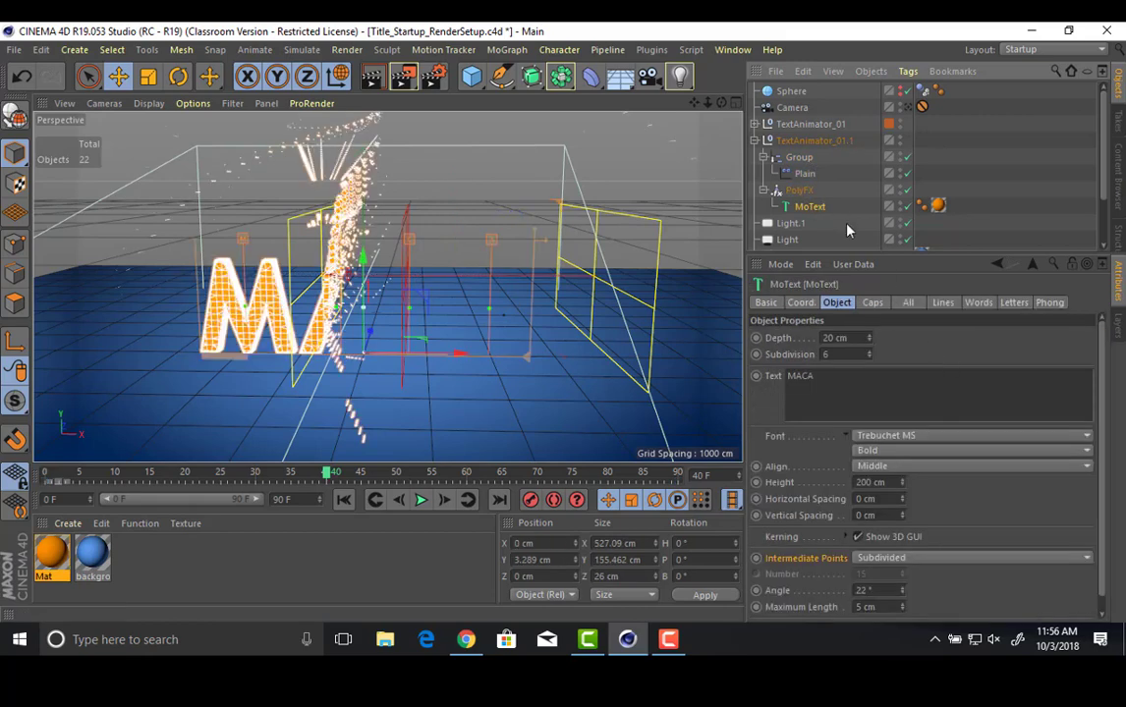
click(798, 189)
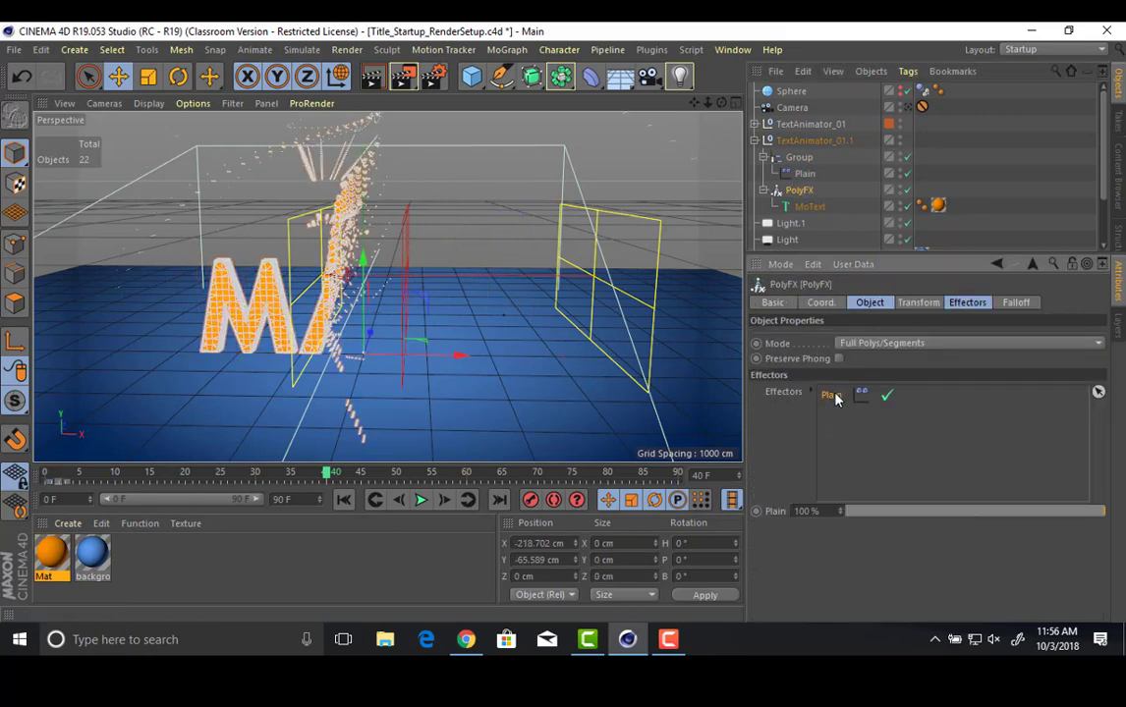
key(Delete)
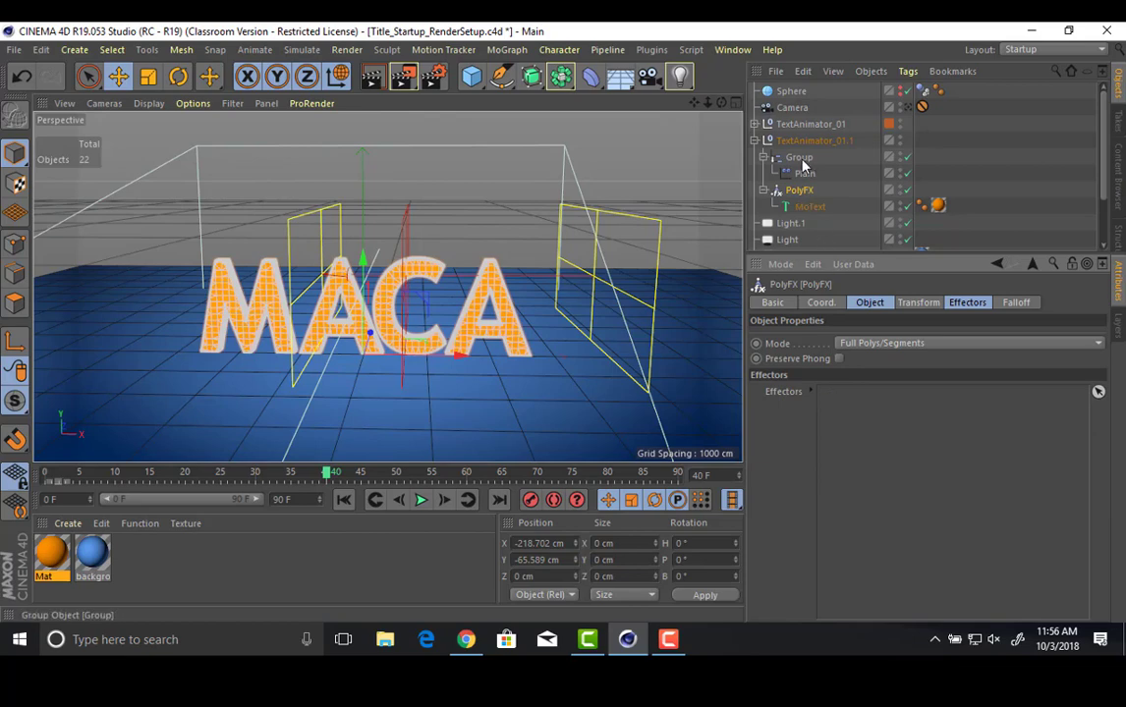
drag(802, 160, 861, 424)
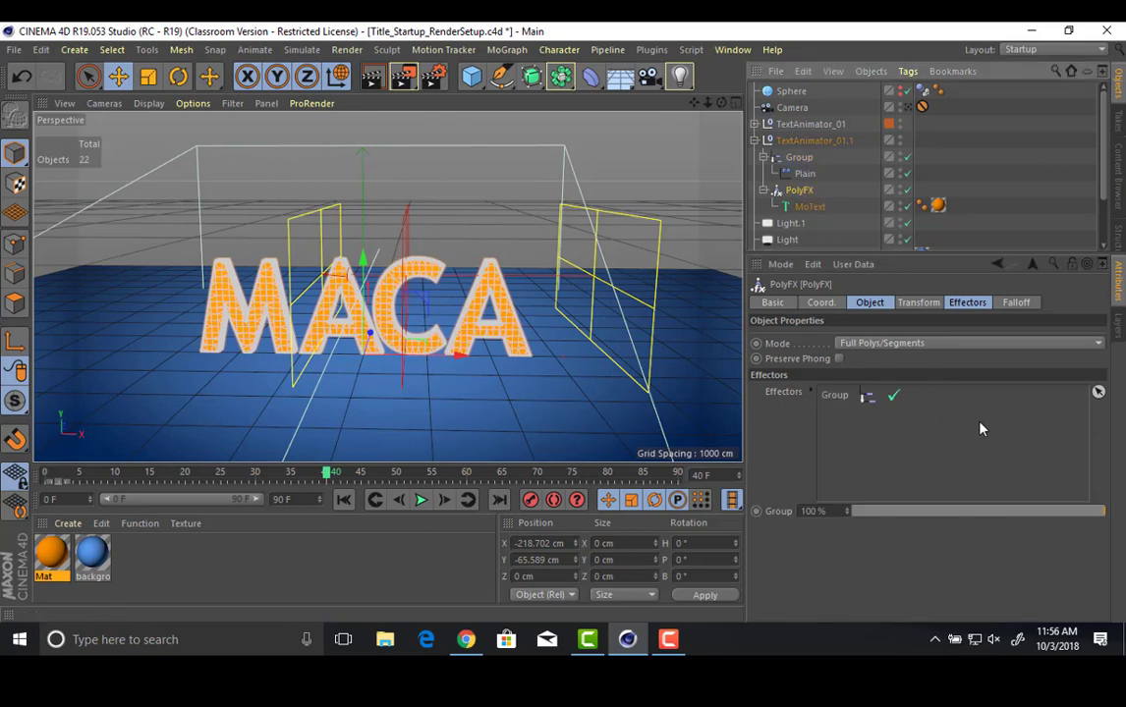
Try moving the Group effector along the X axis past the letters, and undo the move.
click(799, 157)
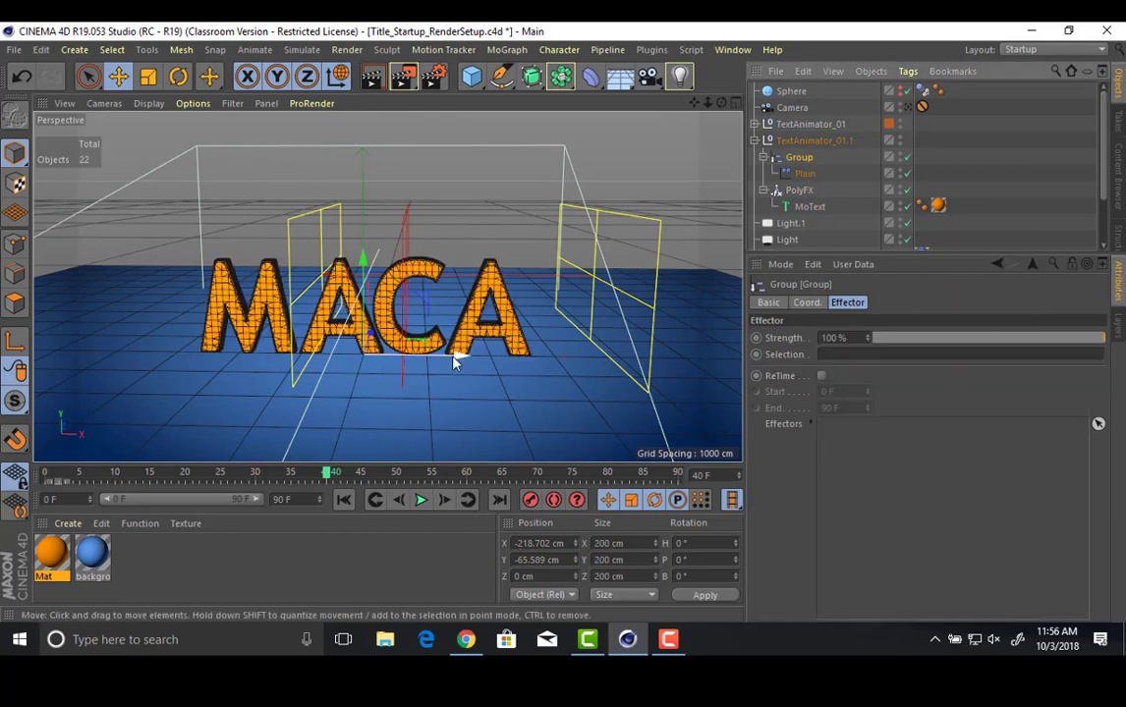
click(478, 352)
click(798, 159)
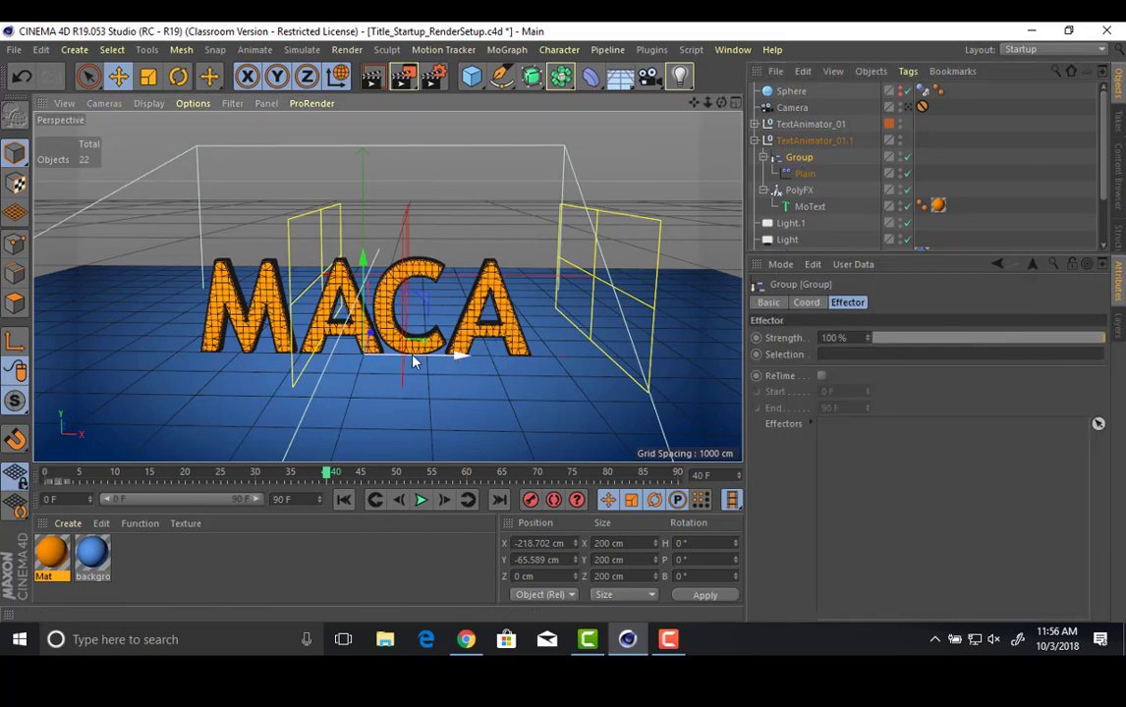
drag(413, 361, 614, 344)
key(ctrl+z)
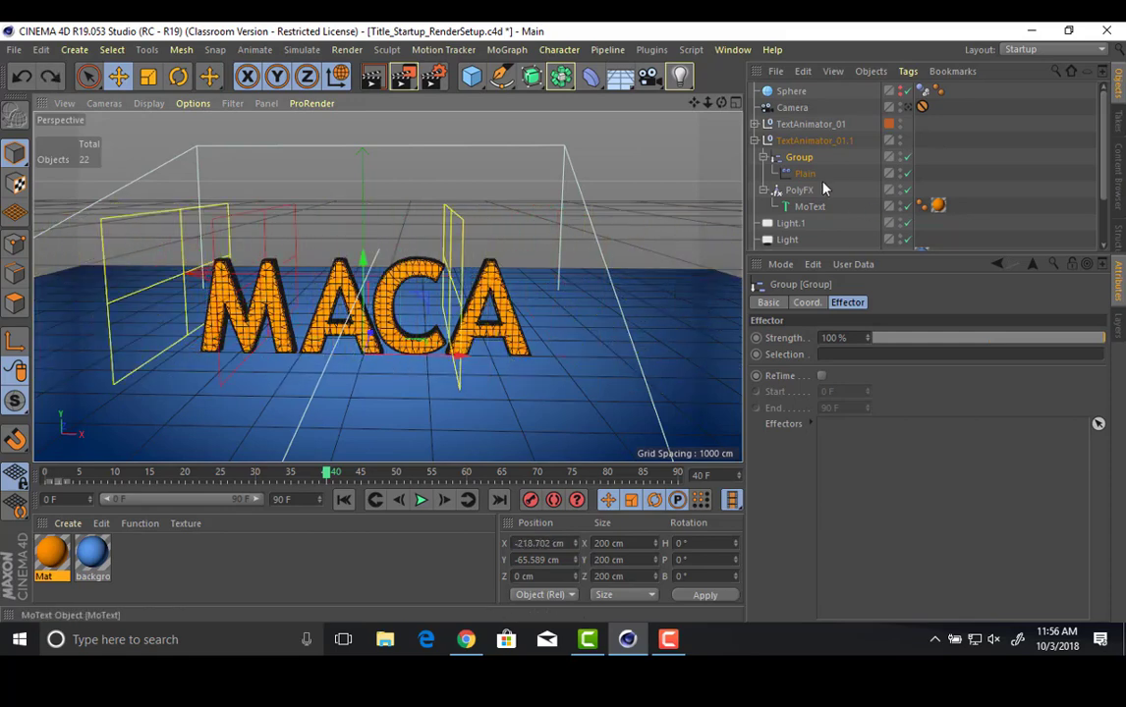
Add the Plain effector to the Group effector's list and move the Group along X to about 346 cm.
drag(879, 488, 874, 462)
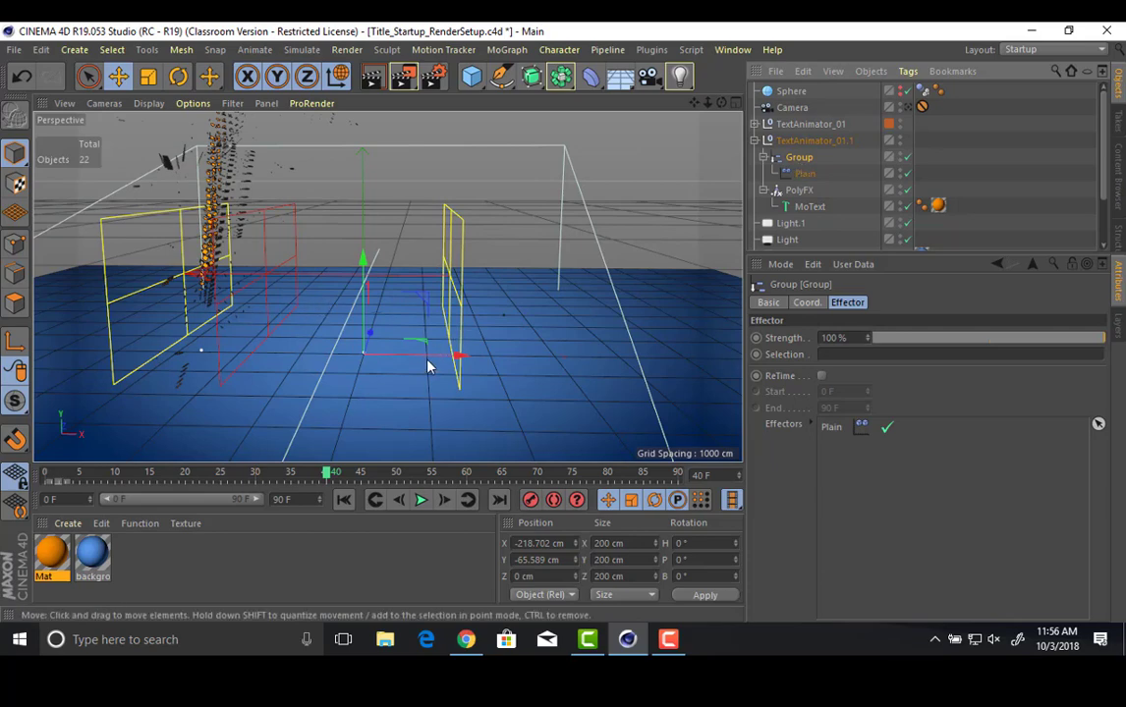
drag(440, 357, 813, 351)
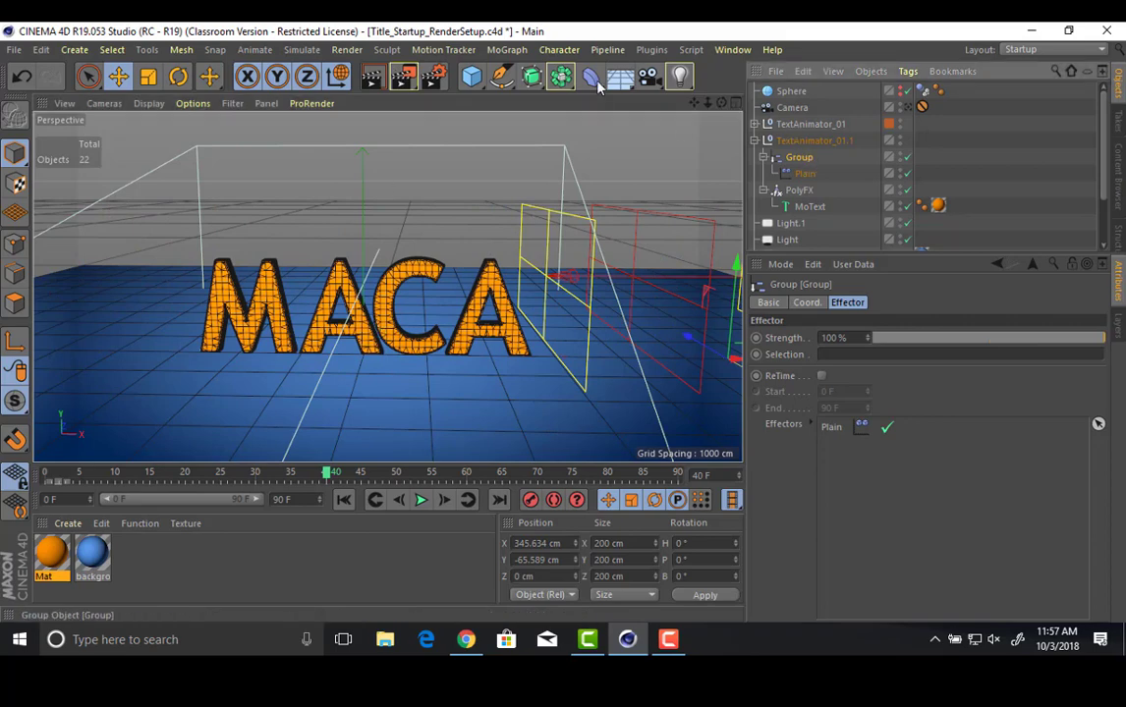
Add a Random effector to the scene.
click(519, 53)
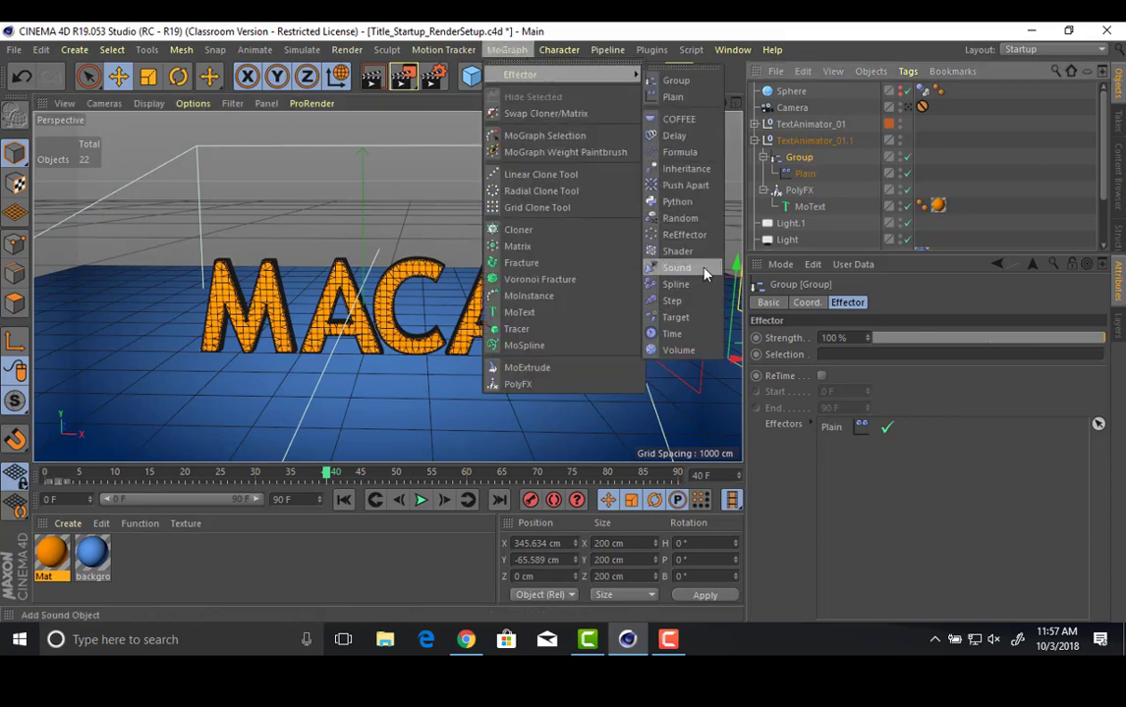
click(701, 223)
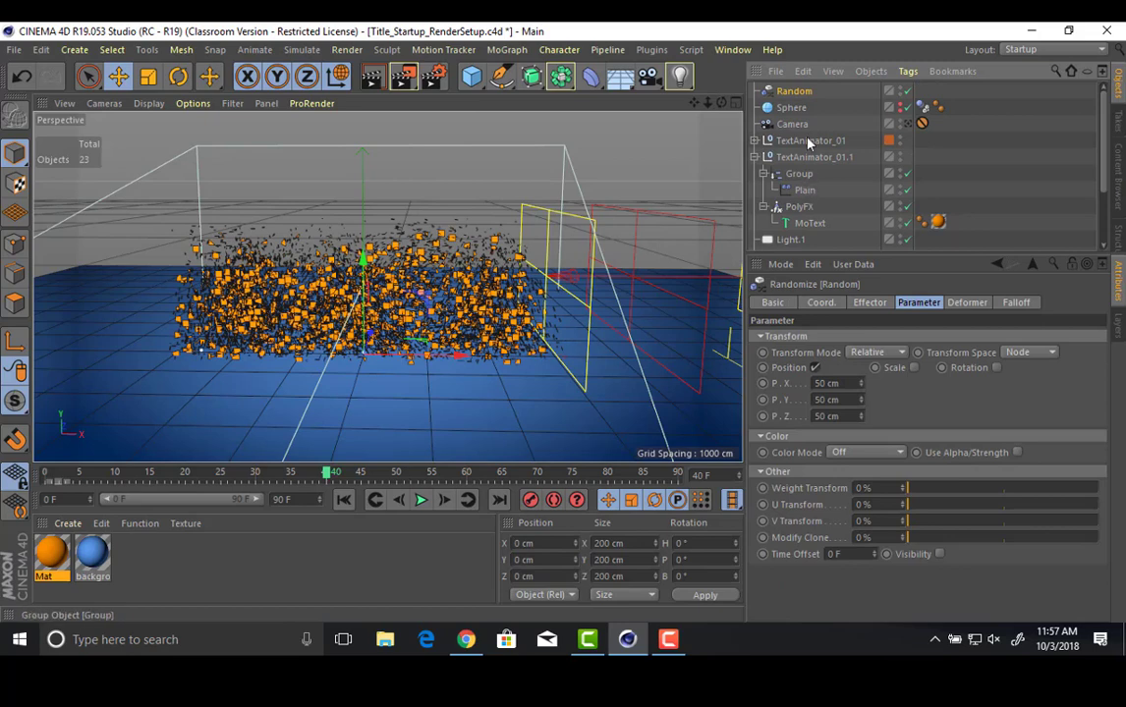
Give the Random effector a Linear falloff and rotate it to a heading of 90°.
click(1018, 303)
click(845, 339)
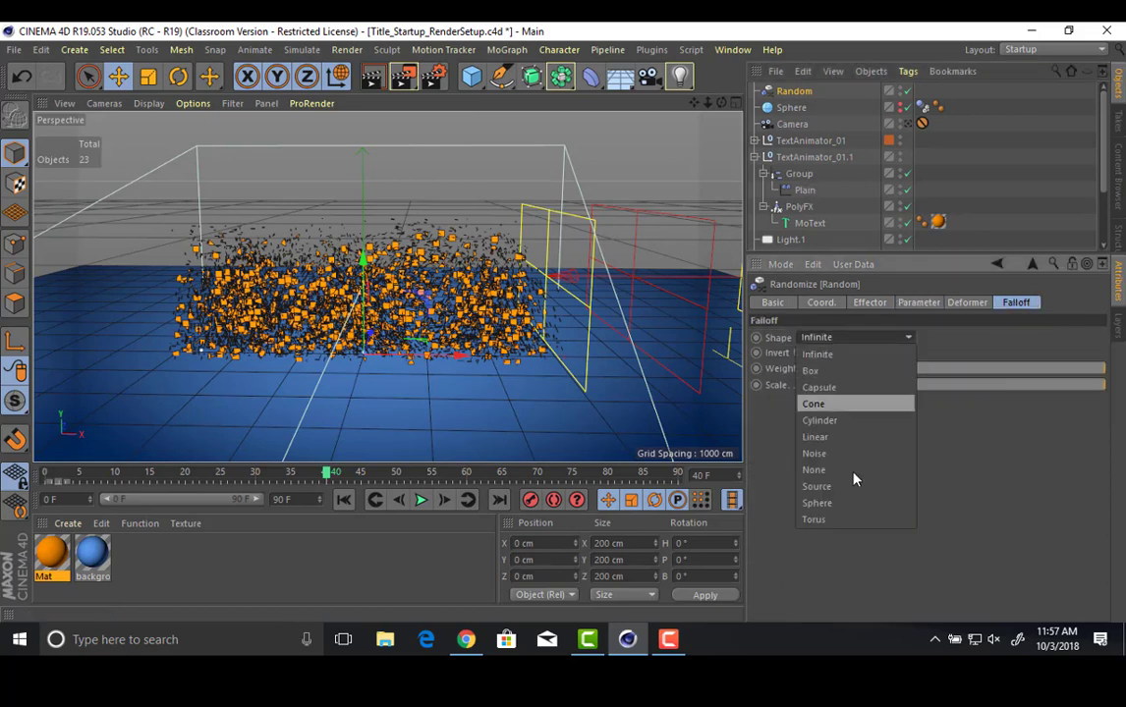
click(850, 442)
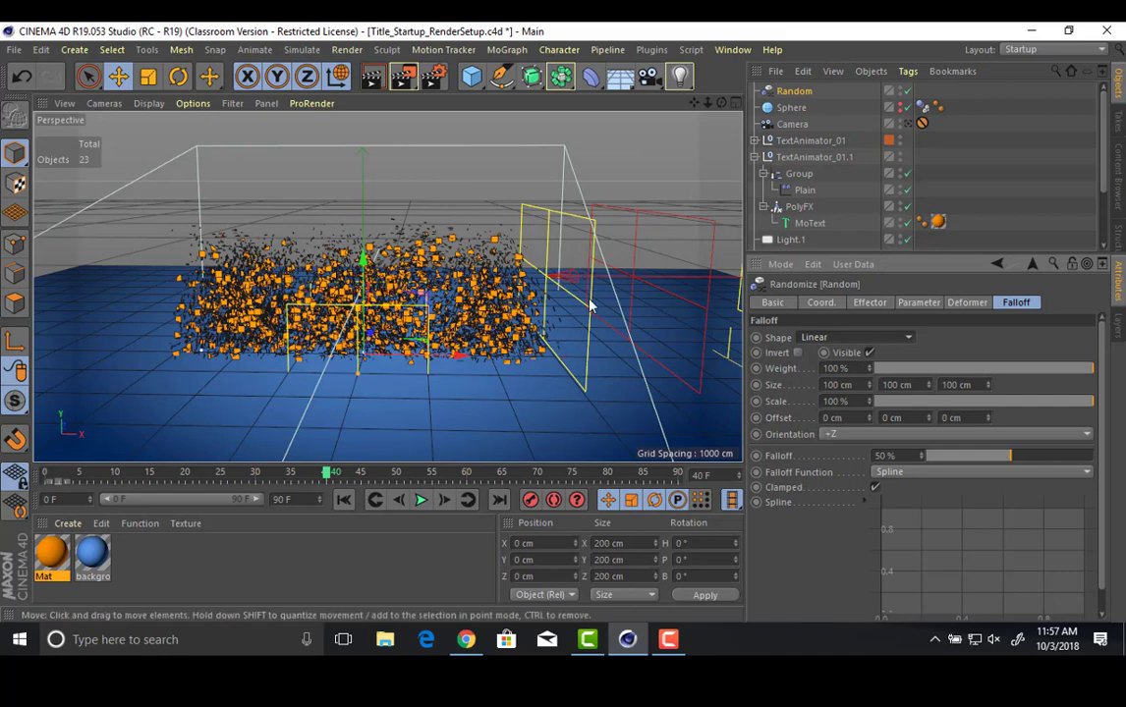
alt+drag(501, 292, 448, 329)
key(r)
drag(407, 385, 449, 329)
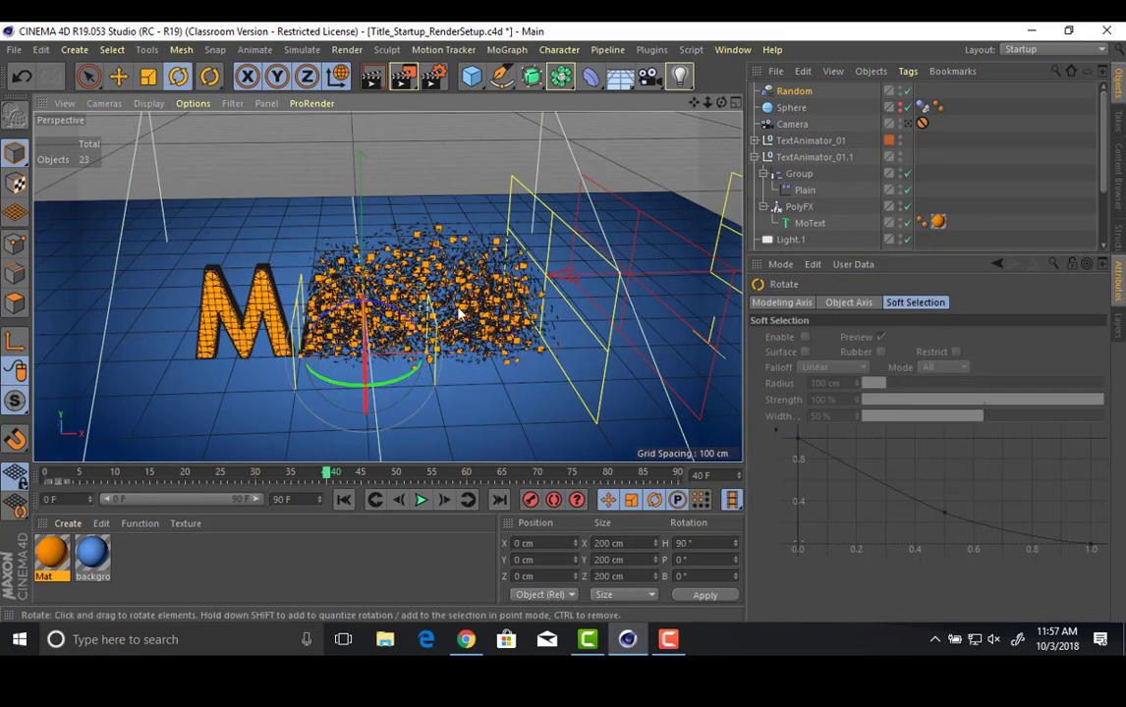
Scale the Random effector up to about 345.6 cm and move it along X to about 439 cm, past the letters.
key(t)
drag(425, 308, 514, 304)
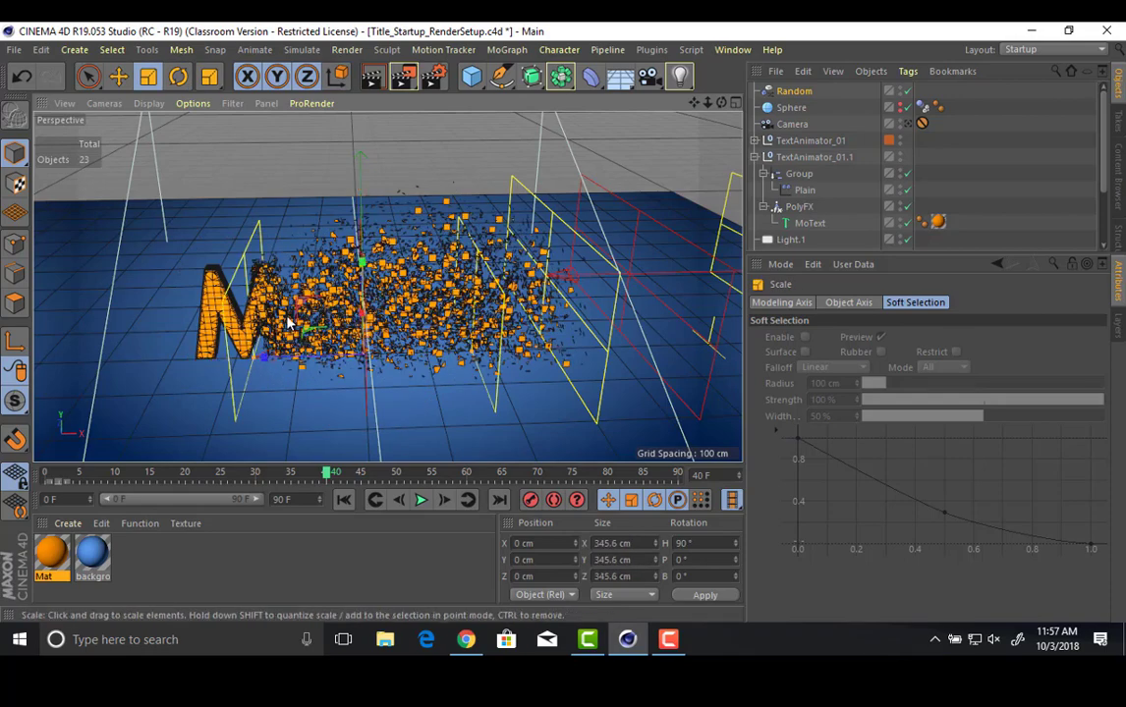
key(e)
drag(393, 322, 604, 262)
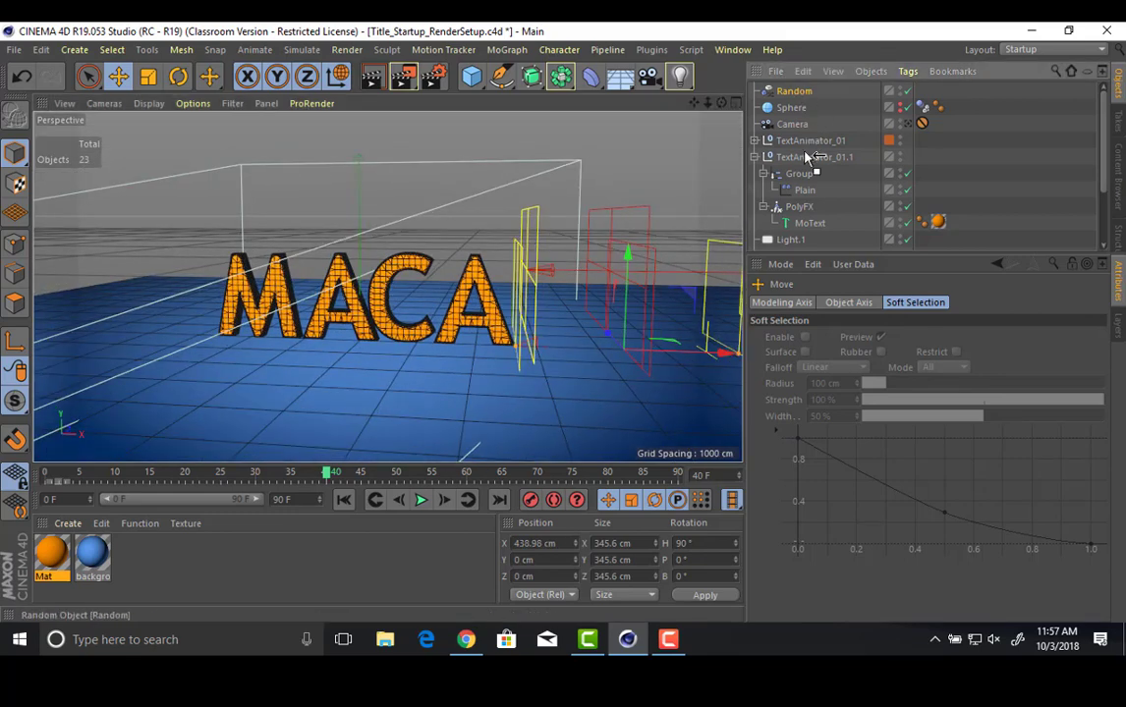
Put the Random effector inside the Group effector and move the Group along X to about -117 cm.
drag(807, 183, 806, 181)
click(799, 157)
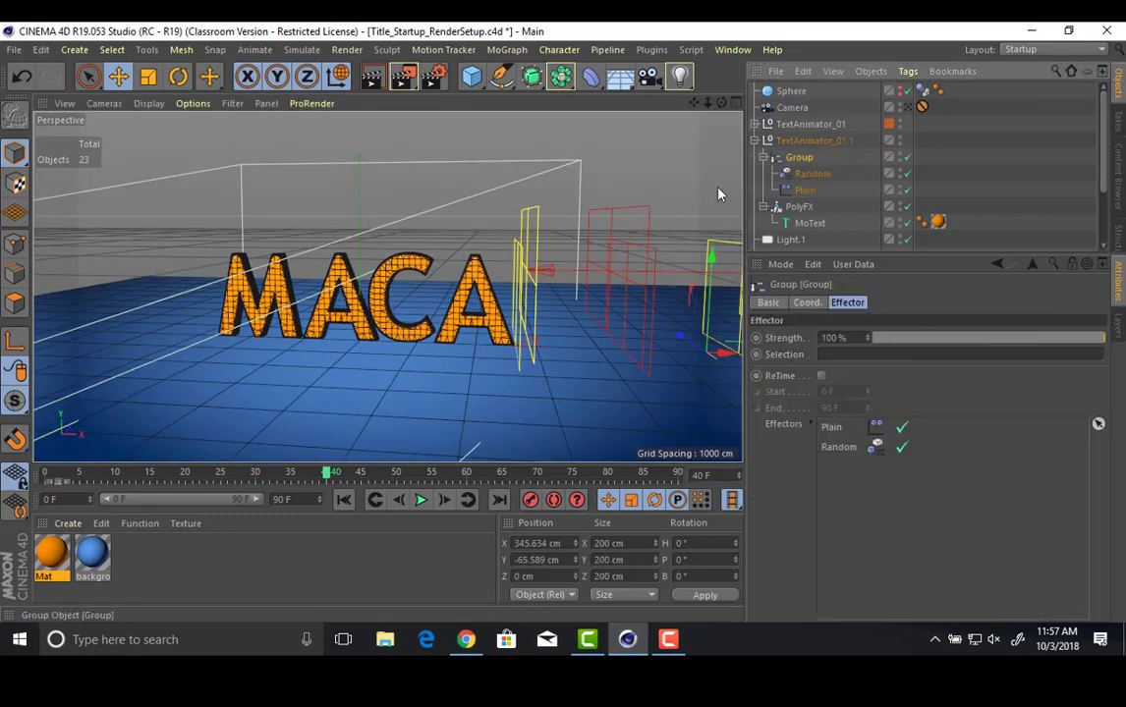
drag(724, 360, 440, 327)
Disable and re-enable the Random effector to compare how the fragments of the M scatter with and without it.
scroll(310, 227, up, 4)
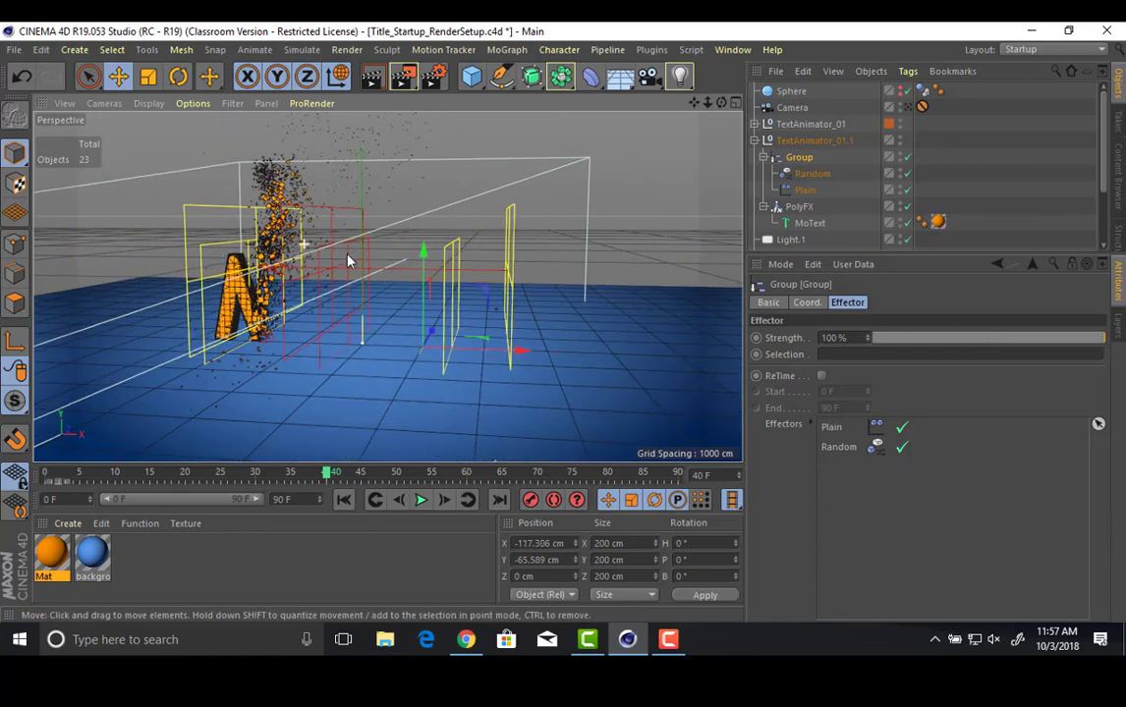
click(907, 173)
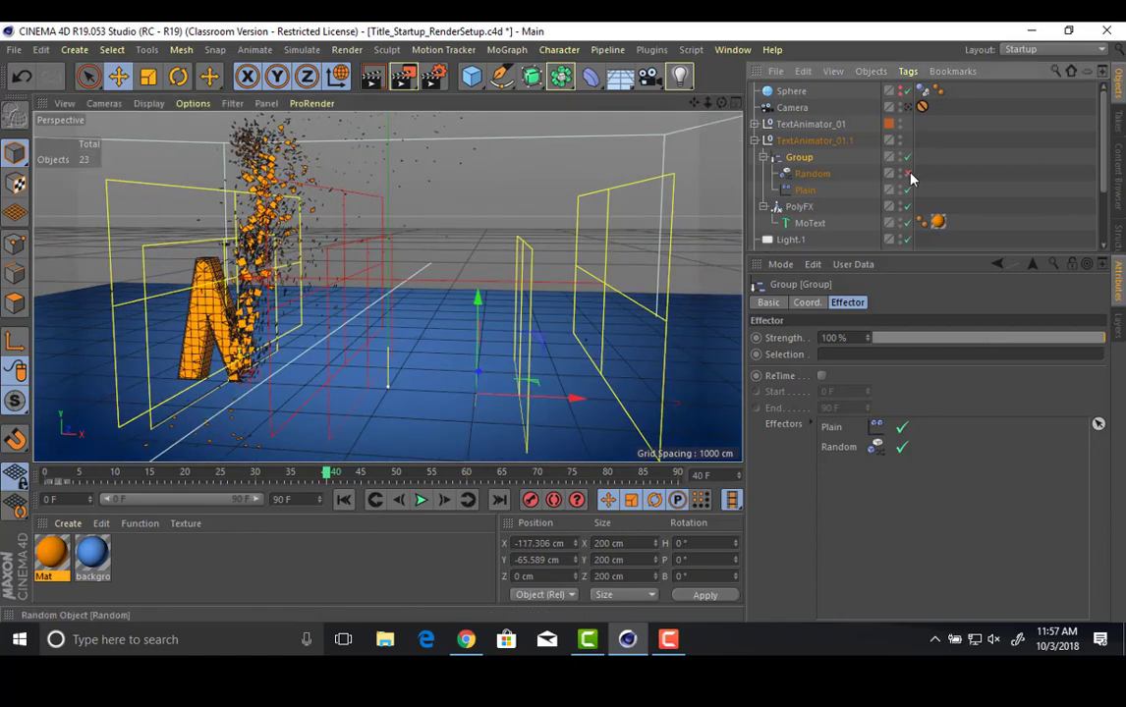
scroll(497, 243, up, 6)
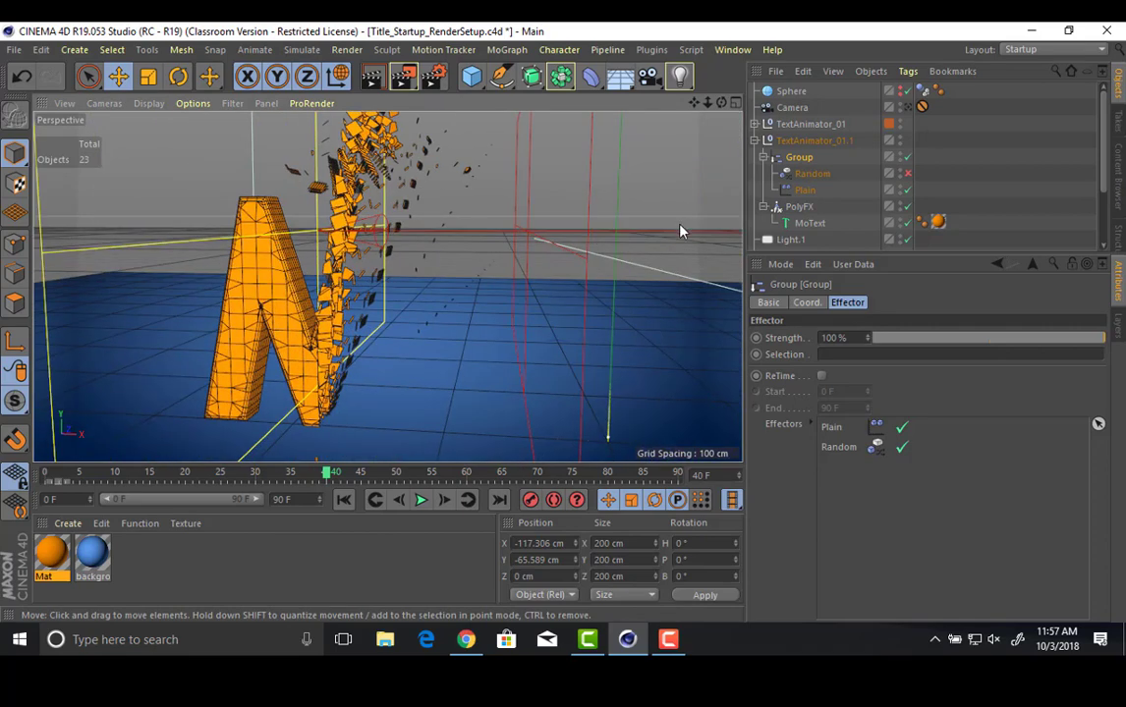
click(907, 174)
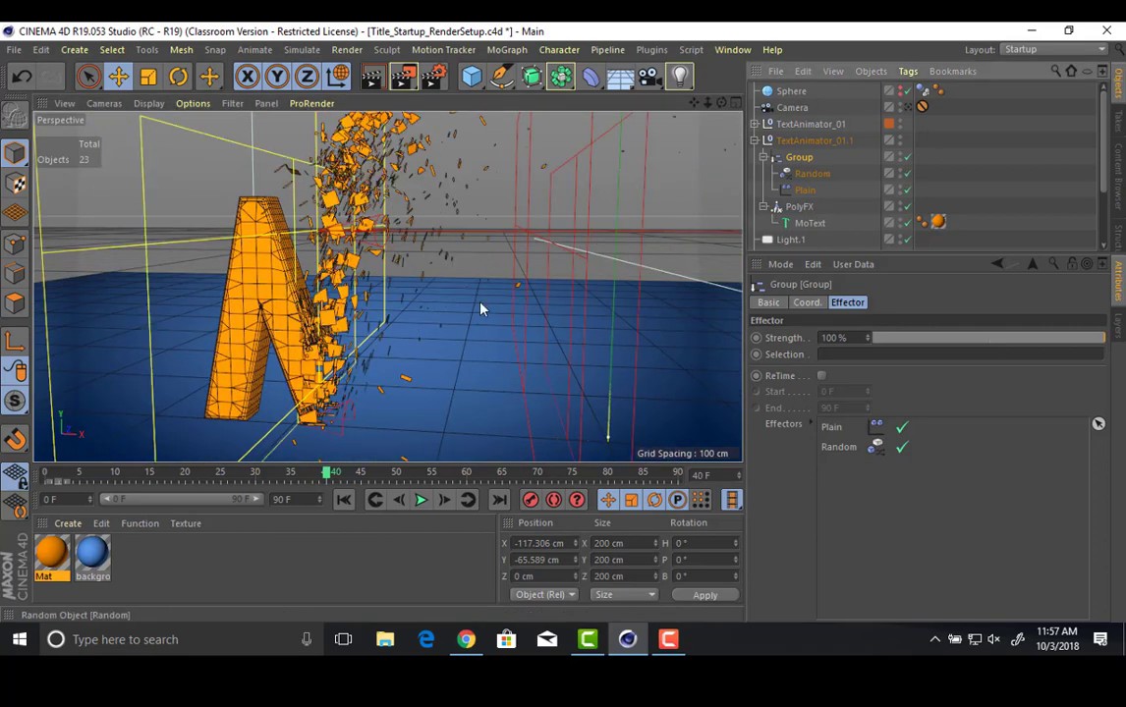
scroll(604, 332, down, 6)
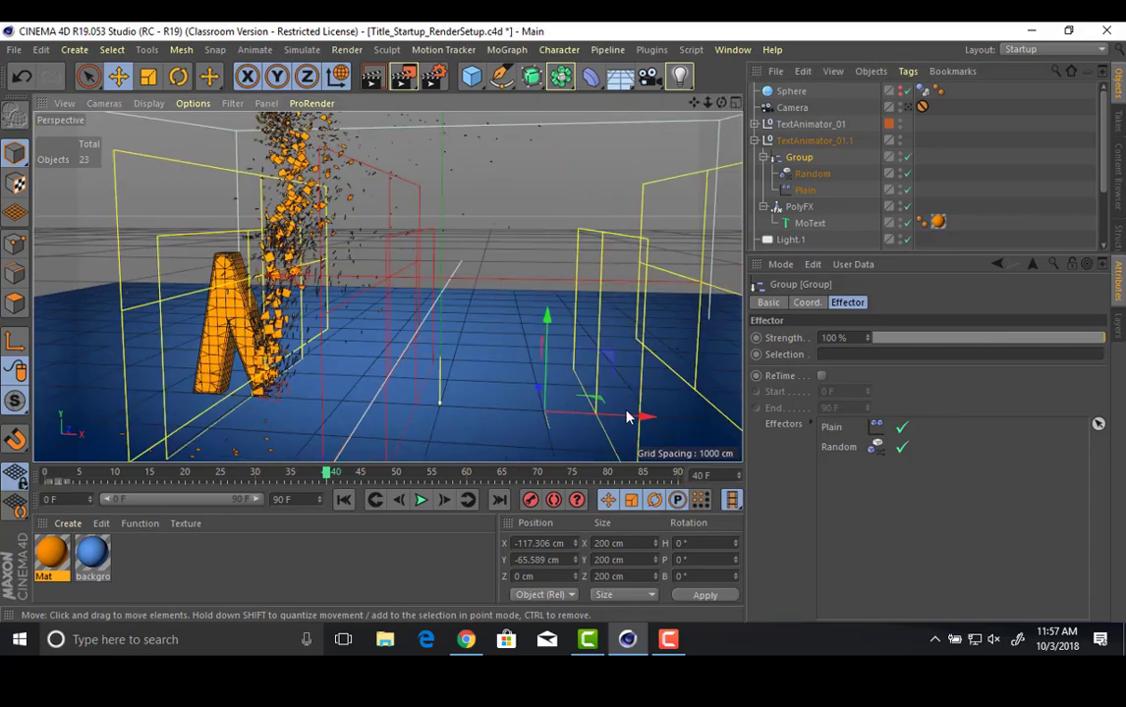
Move the Group along X to about 200 cm and shift the Random effector within it to about -35 cm in X.
drag(627, 416, 704, 423)
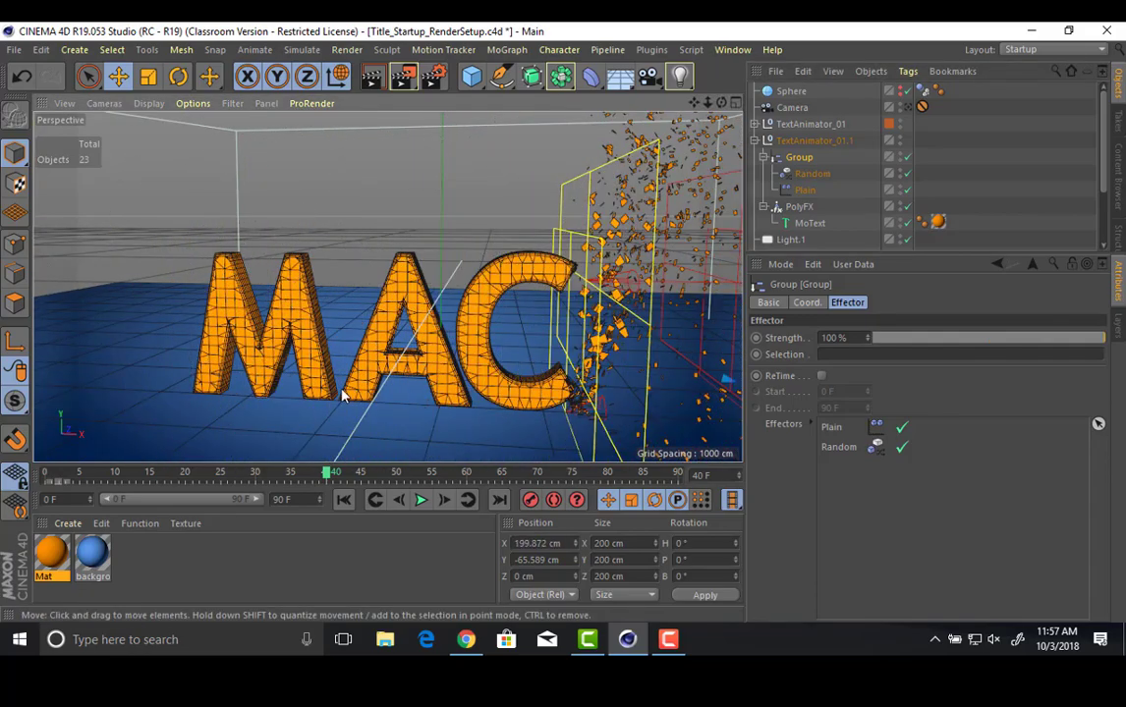
alt+middle_drag(342, 395, 218, 377)
click(814, 175)
alt+middle_drag(648, 383, 594, 368)
drag(661, 395, 558, 395)
alt+drag(589, 316, 539, 291)
drag(595, 378, 762, 373)
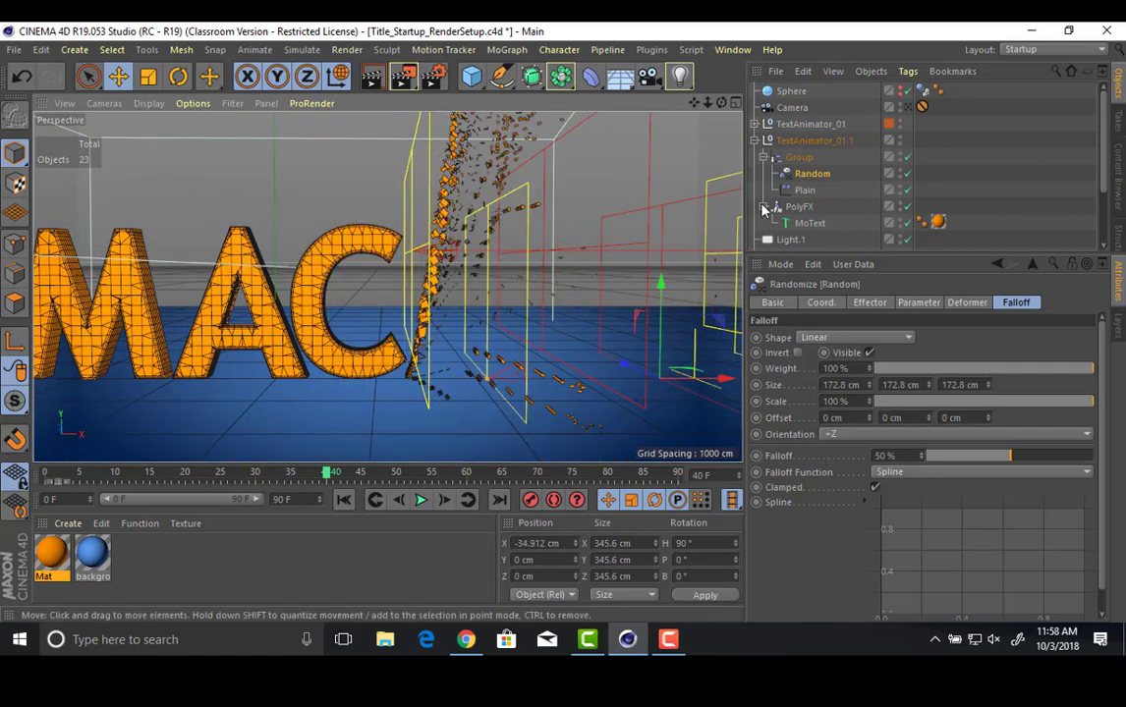
Refine the break-up by moving the Random effector to about -141 cm and the Group to about 239 cm in X.
click(798, 157)
drag(727, 378, 662, 376)
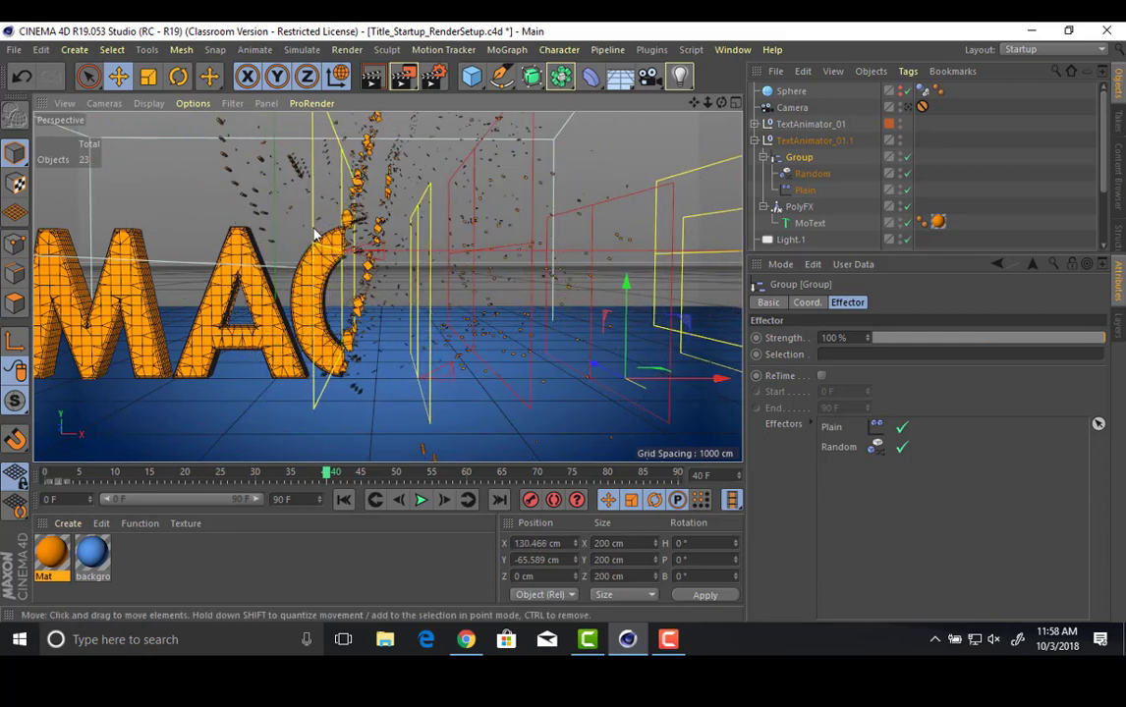
drag(716, 384, 603, 386)
click(666, 289)
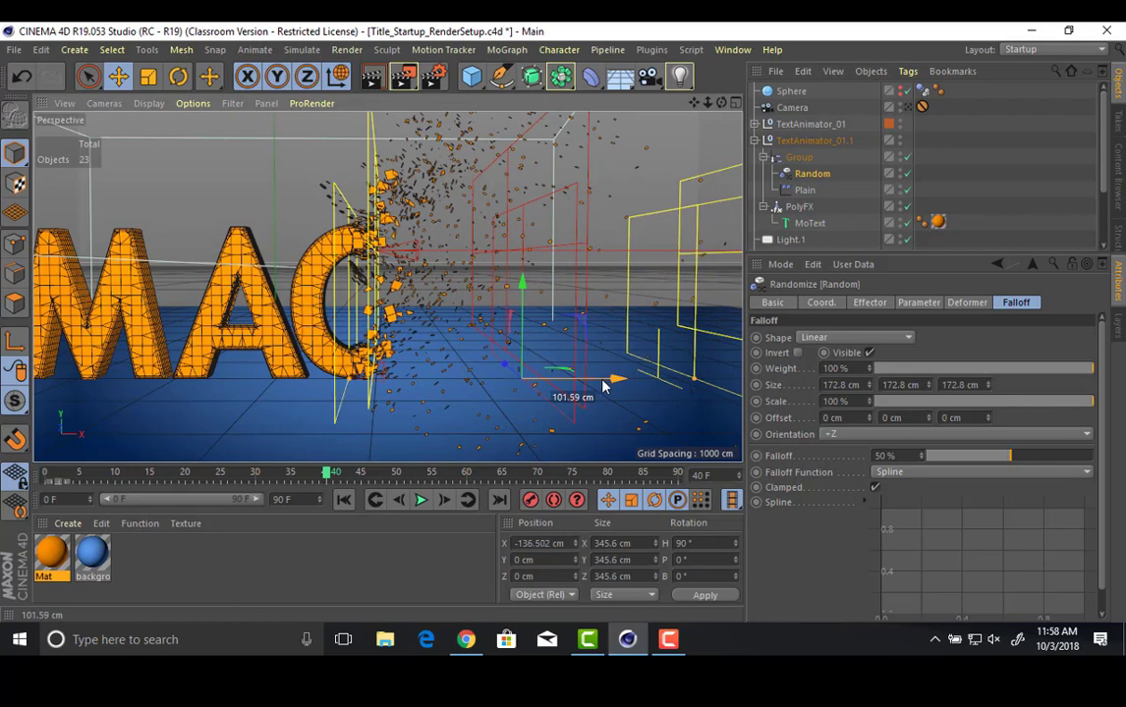
click(799, 157)
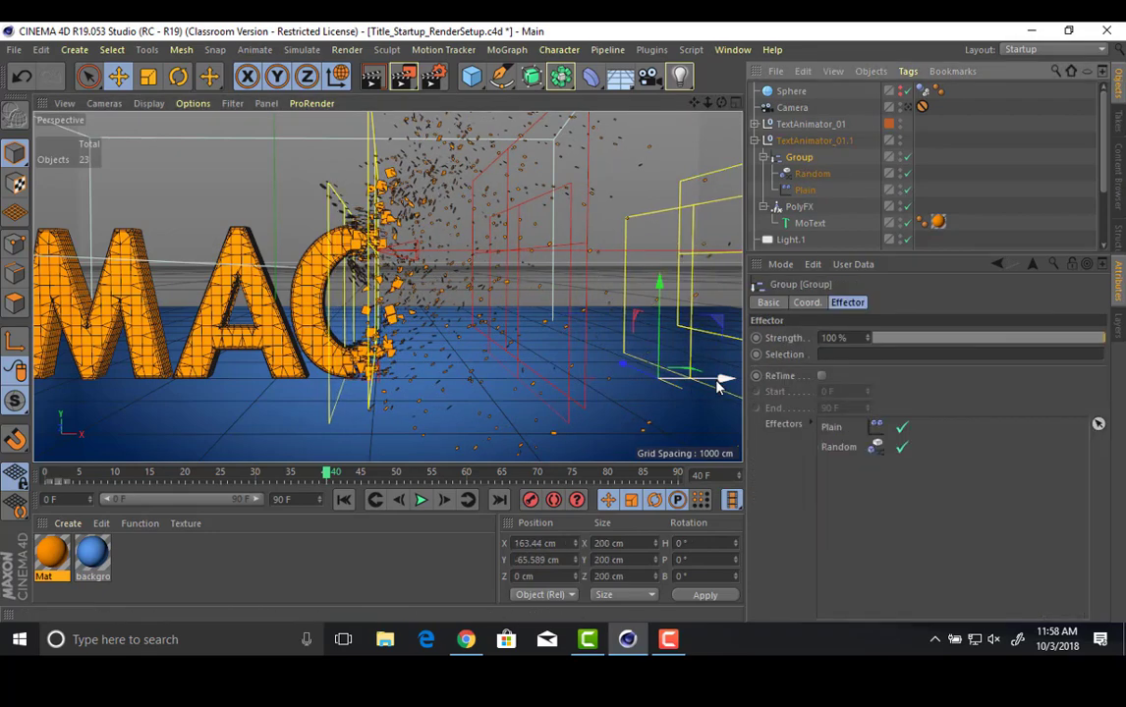
drag(721, 381, 786, 381)
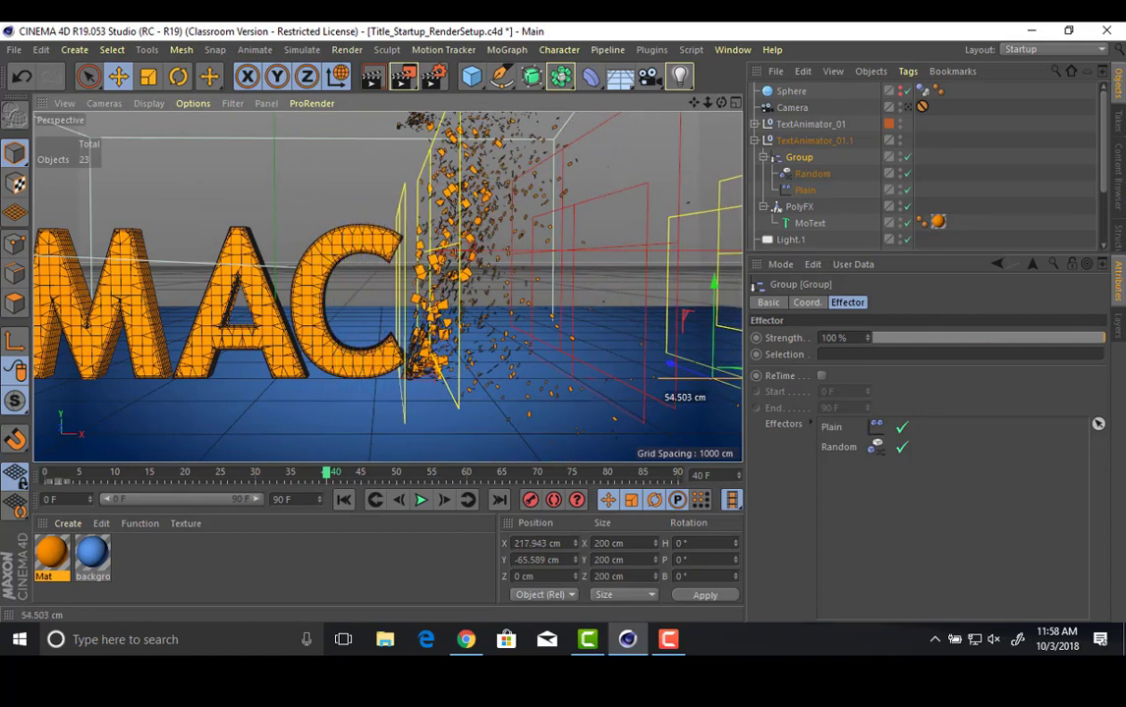
Enable scale variation on the Random effector with X, Y and Z all set to 2.
click(813, 173)
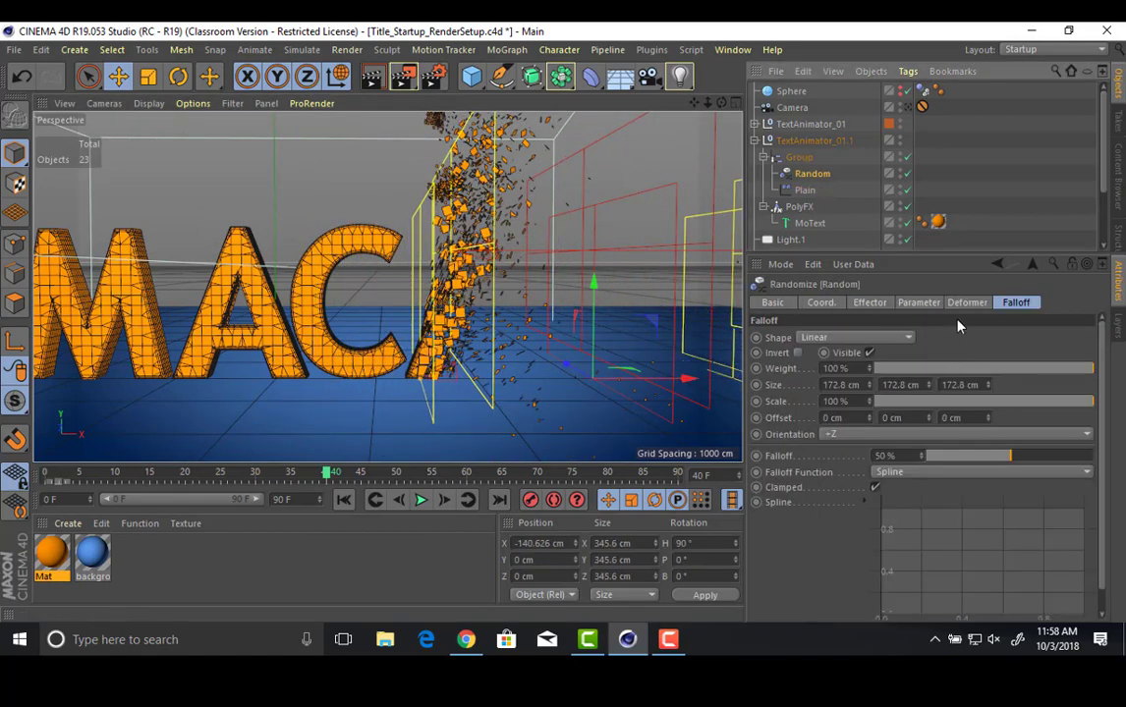
click(919, 303)
click(914, 367)
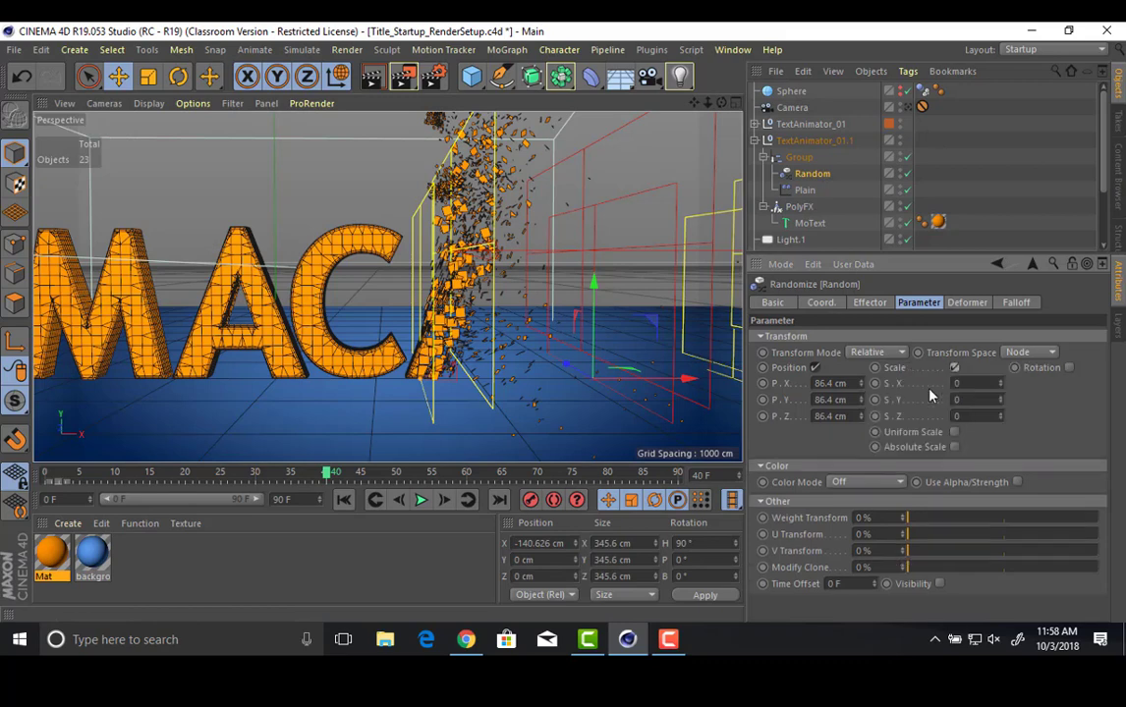
text(2)
key(Tab)
text(2)
key(Tab)
text(2)
key(Tab)
Enable rotation variation on the Random effector with H 200°, P 200° and B 20°.
click(1069, 367)
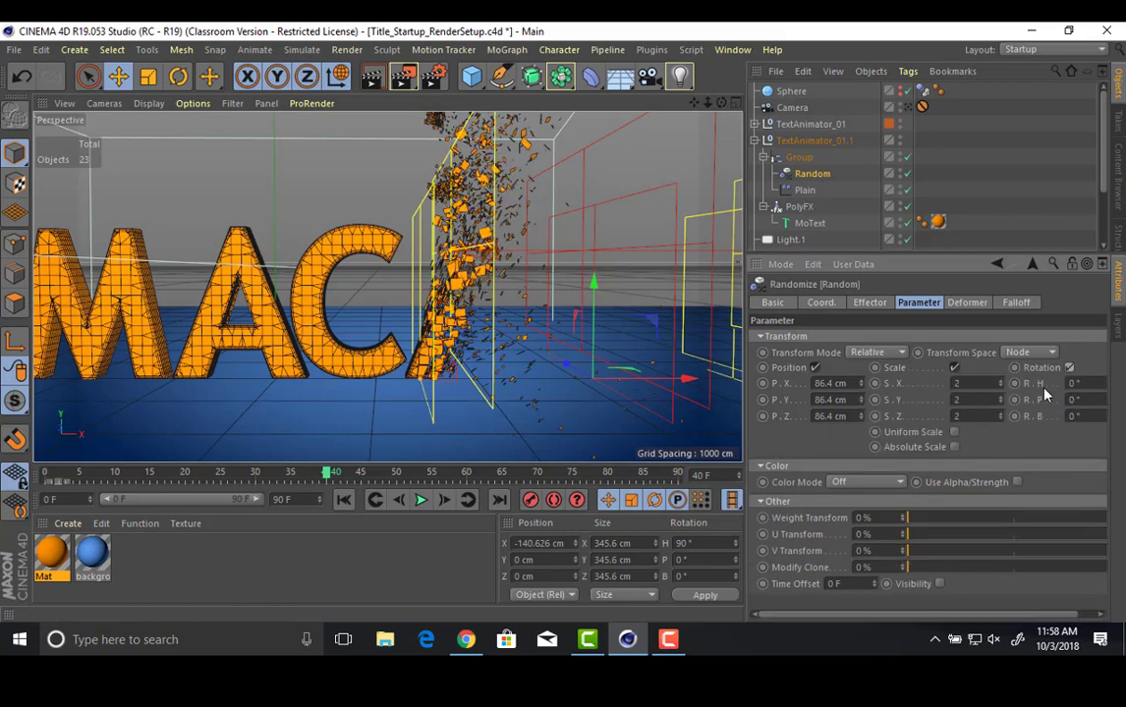
text(200)
key(Tab)
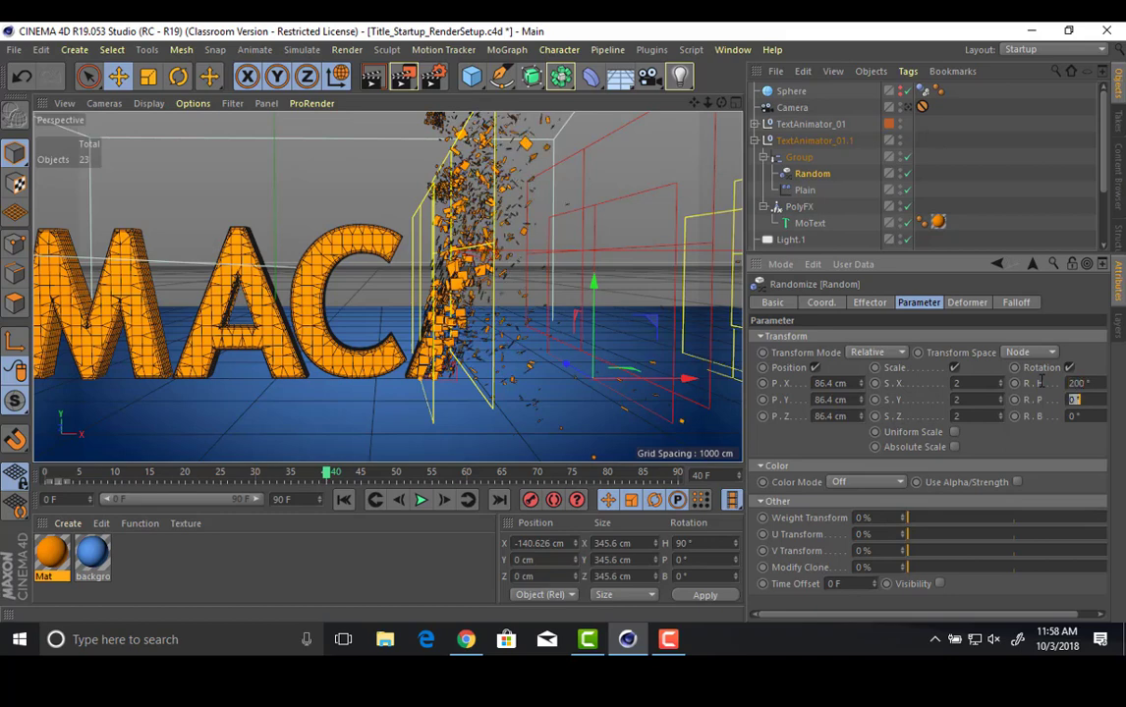
text(200)
key(Tab)
text(20)
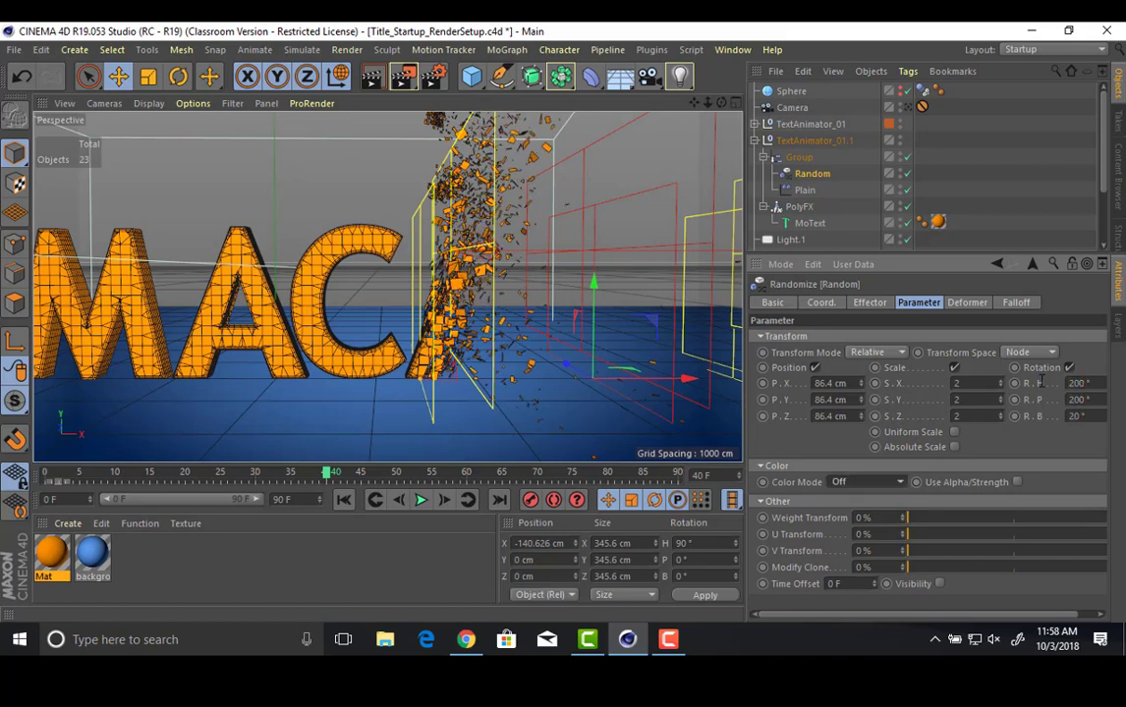
Move the Group along X to about 378 cm, past the last letter, and collapse the TextAnimator_01.1 hierarchy.
click(798, 158)
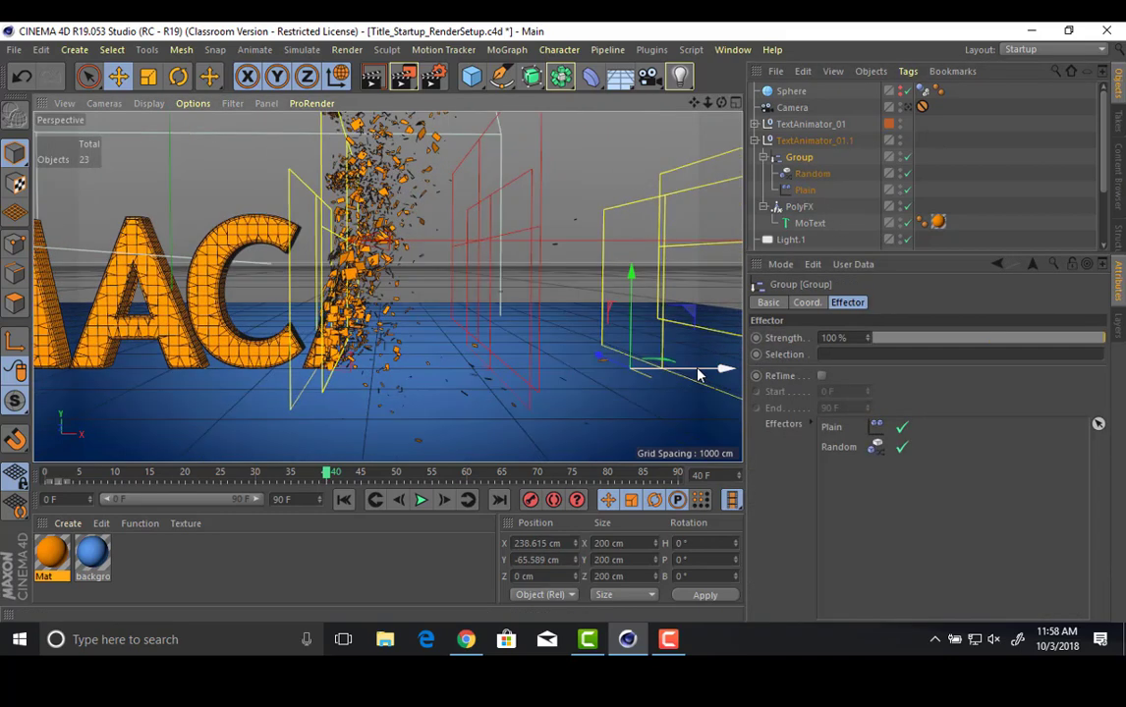
drag(630, 369, 835, 352)
alt+middle_drag(393, 332, 585, 332)
alt+middle_drag(679, 336, 794, 328)
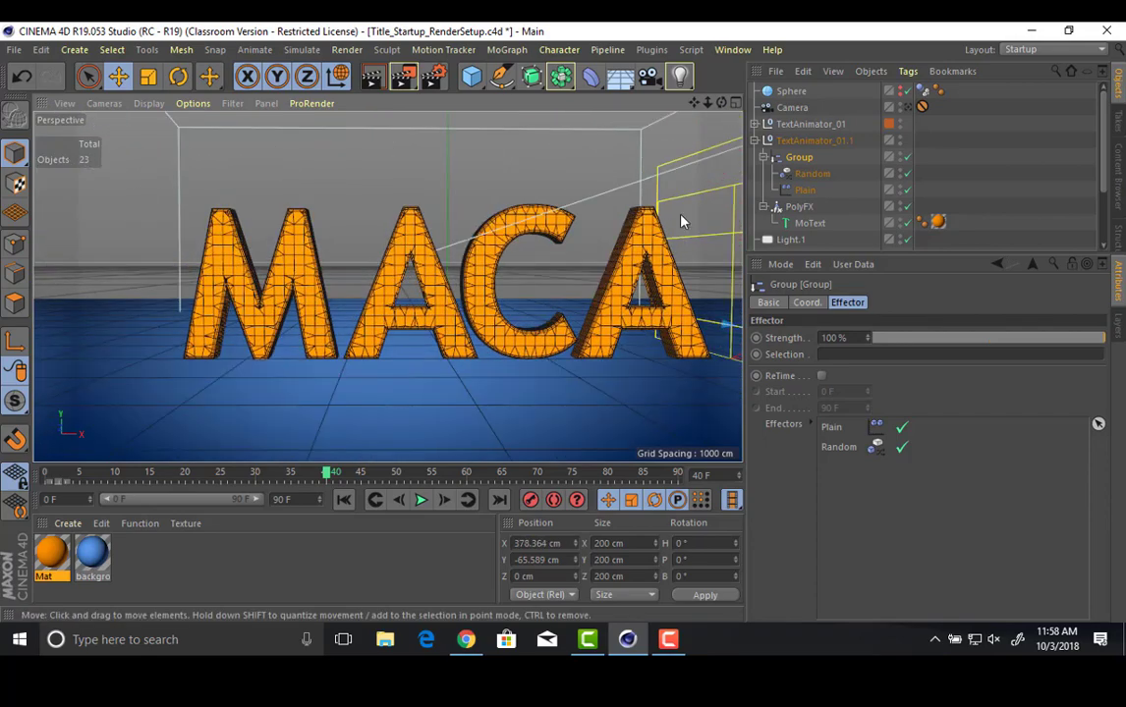
click(756, 140)
click(798, 142)
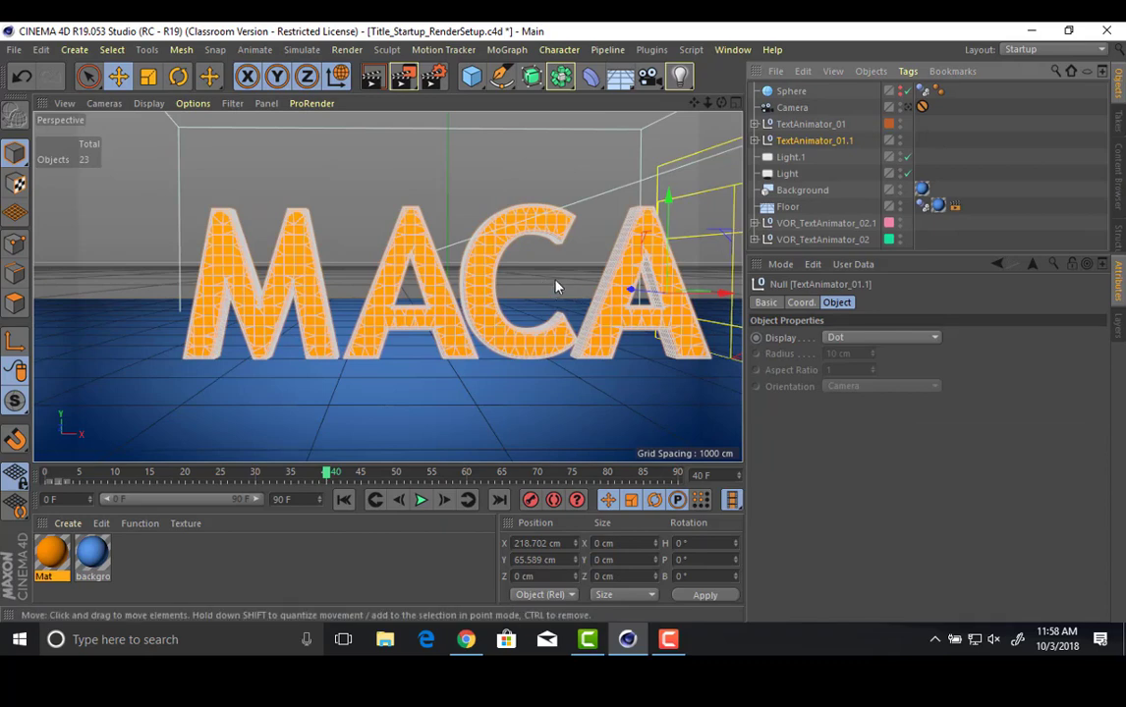
Check the title's framing through the existing Camera and return to the free perspective view.
alt+drag(548, 281, 432, 304)
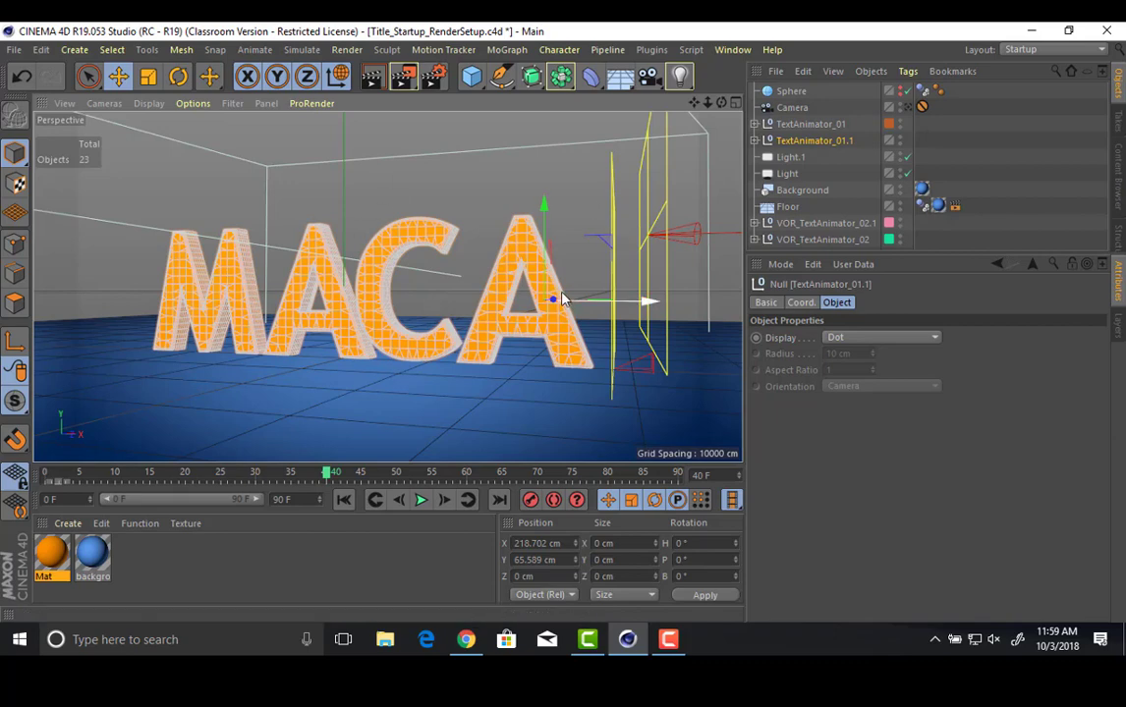
alt+drag(557, 295, 783, 215)
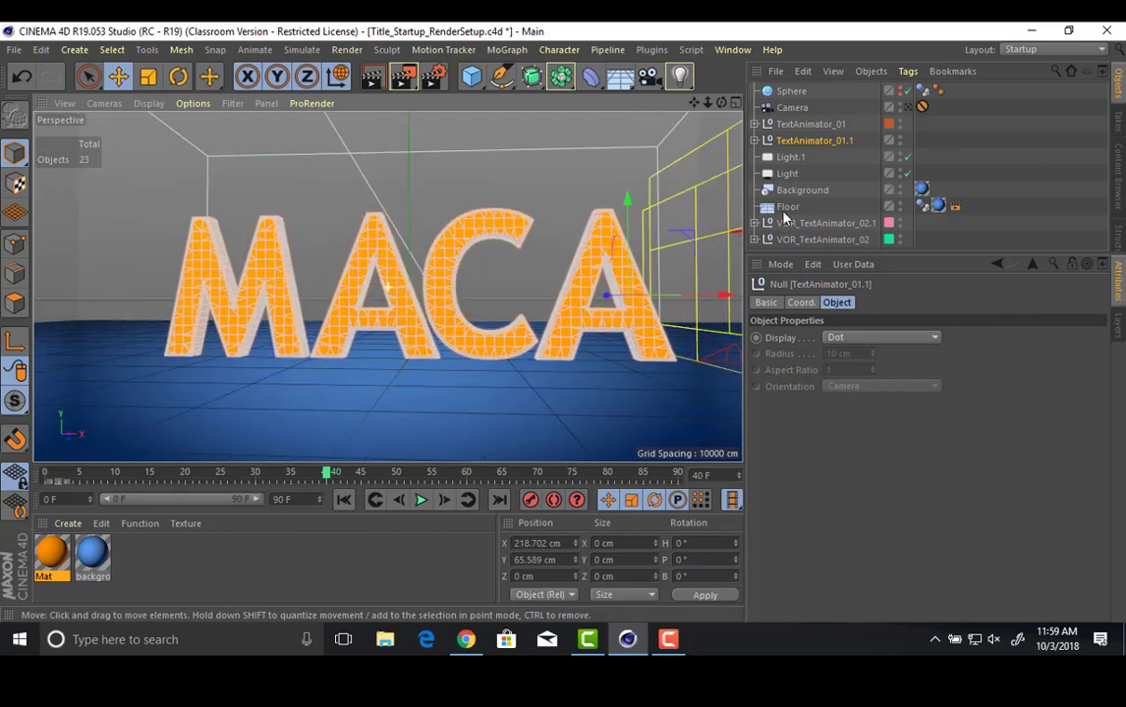
click(908, 107)
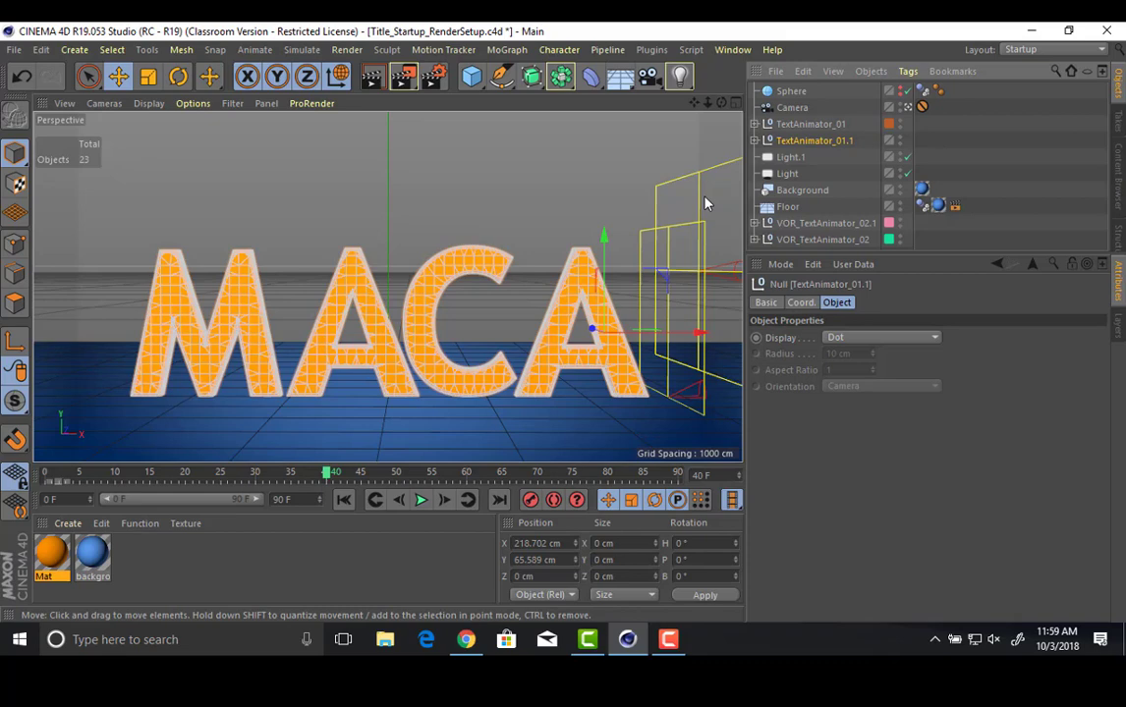
click(907, 106)
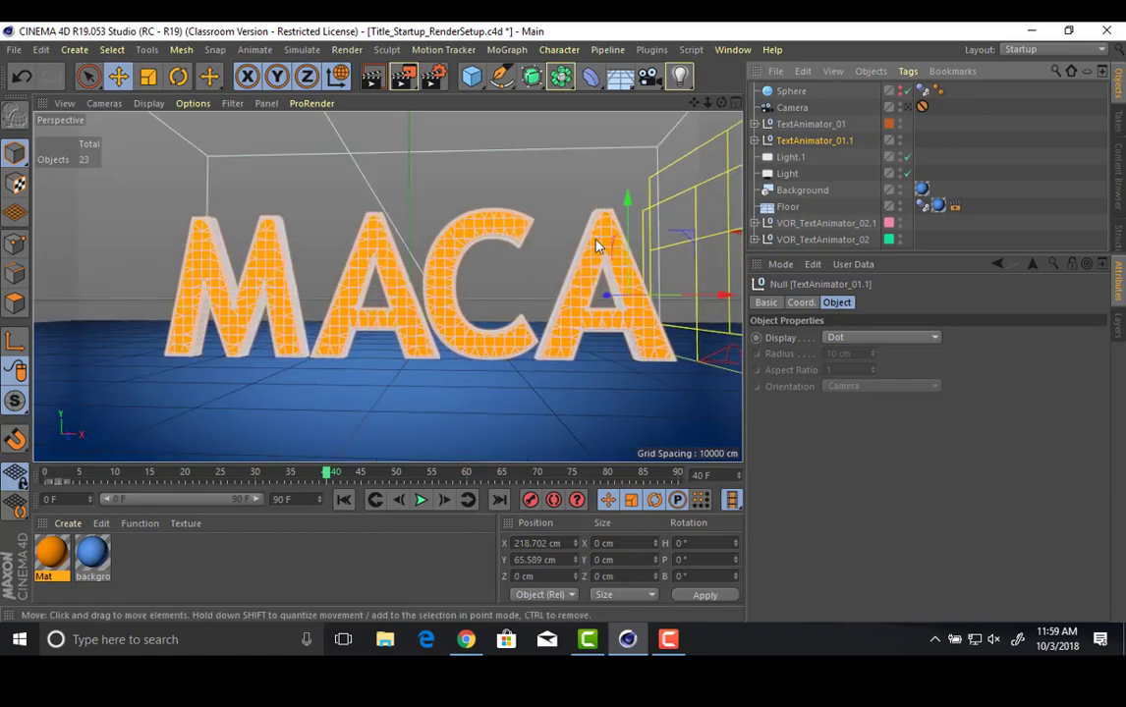
Add a camera from a close, angled view with the final A in the foreground and the M receding.
alt+drag(595, 241, 411, 234)
alt+right_drag(445, 238, 517, 258)
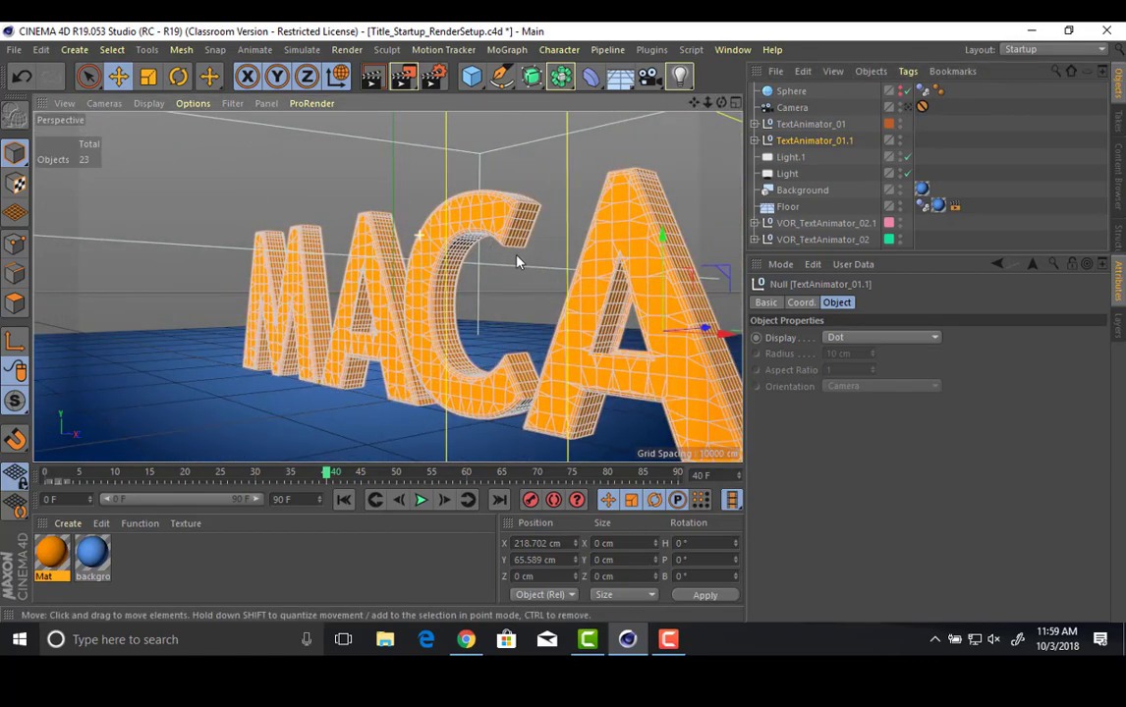
alt+middle_drag(518, 257, 452, 241)
drag(650, 82, 713, 95)
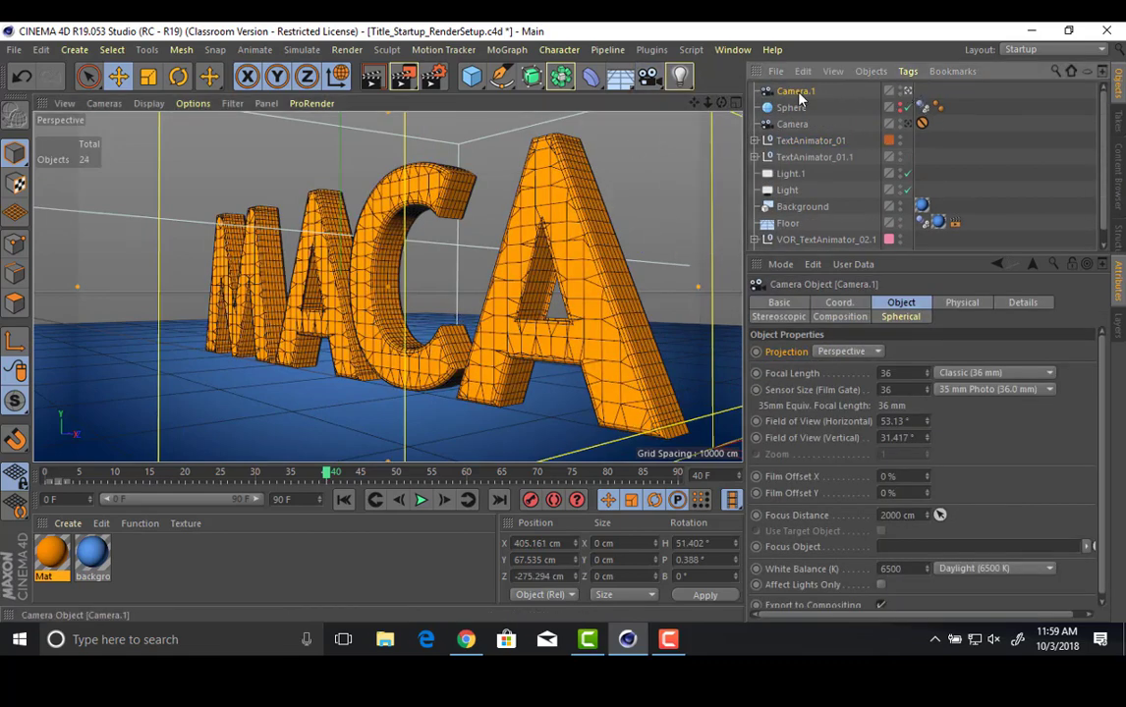
Pick the new camera's focus distance on the letter C.
click(962, 304)
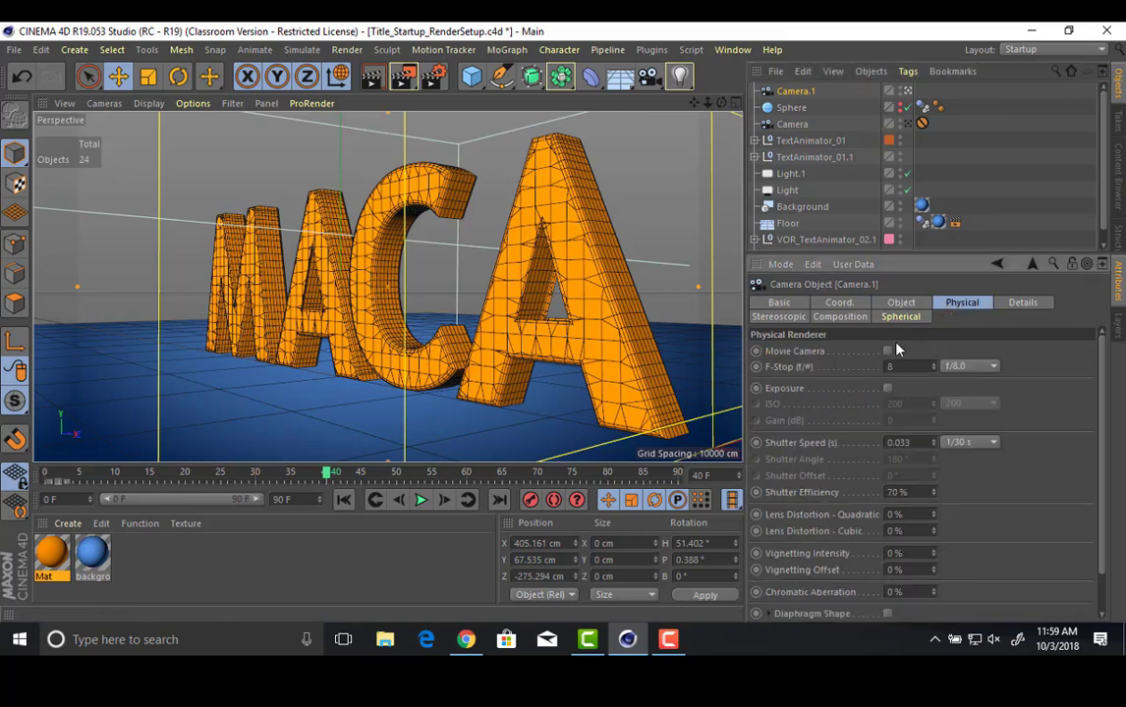
click(900, 303)
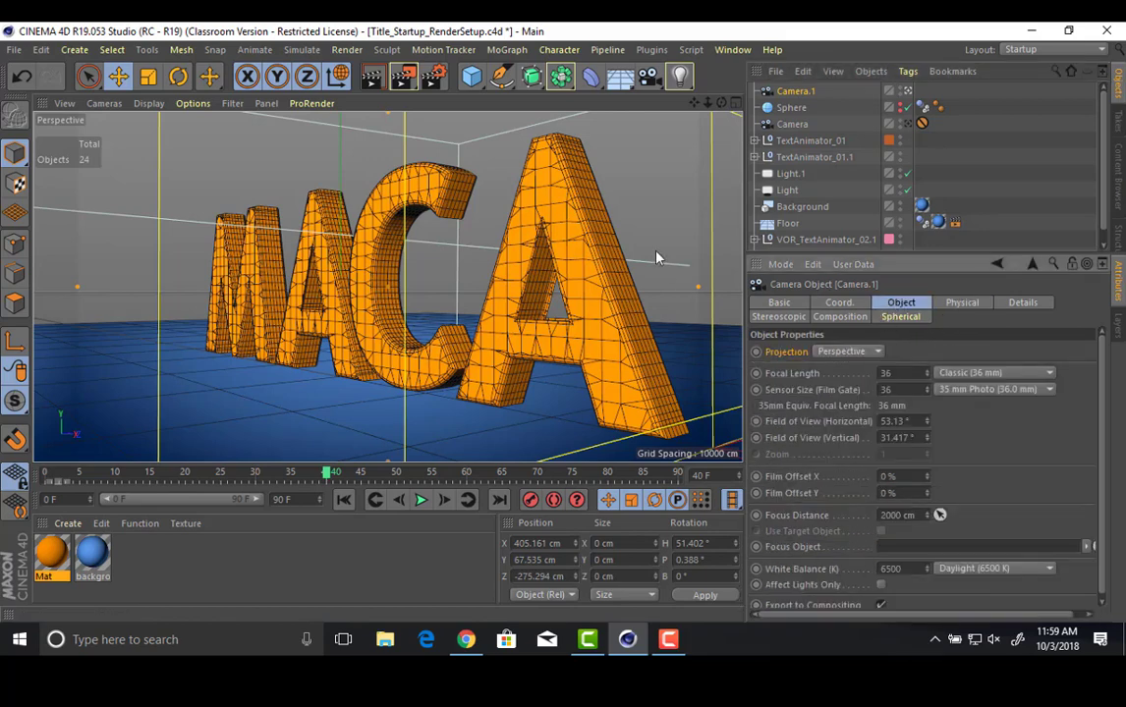
scroll(869, 560, down, 1)
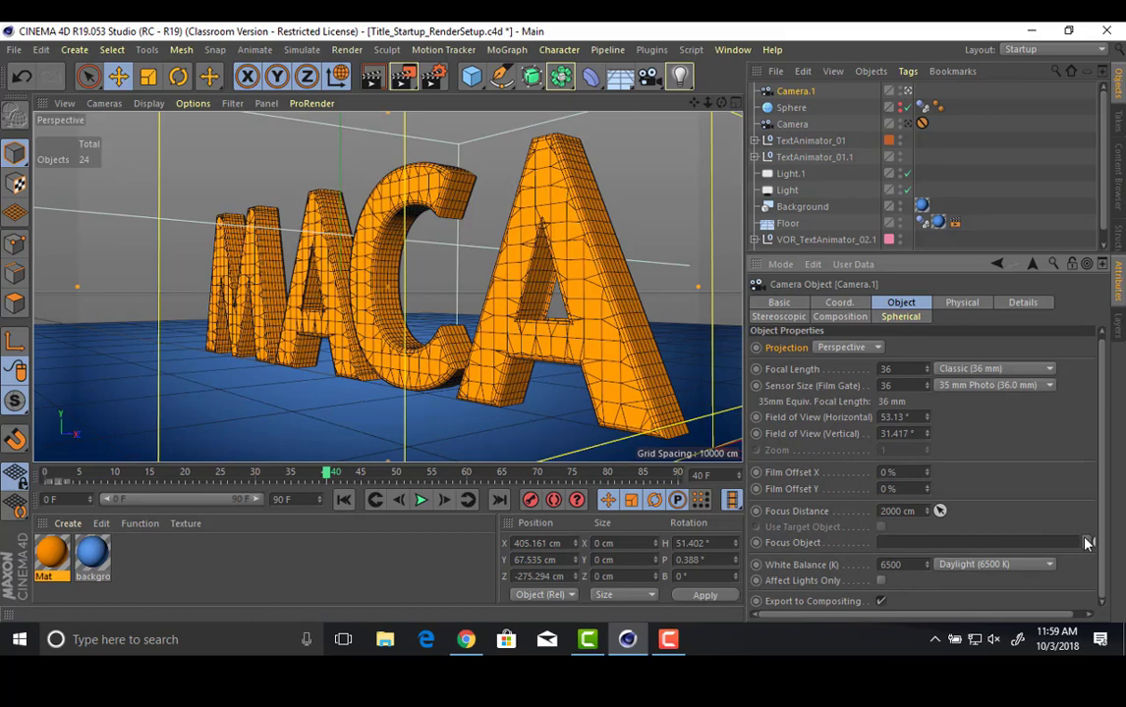
click(941, 513)
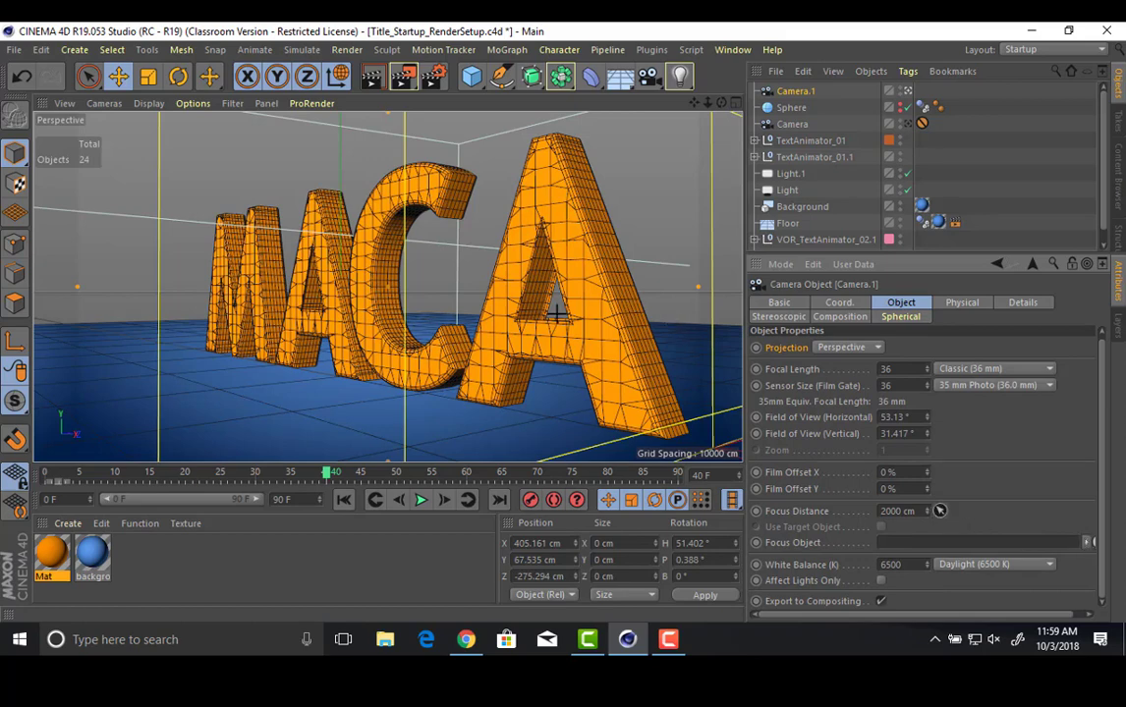
click(371, 282)
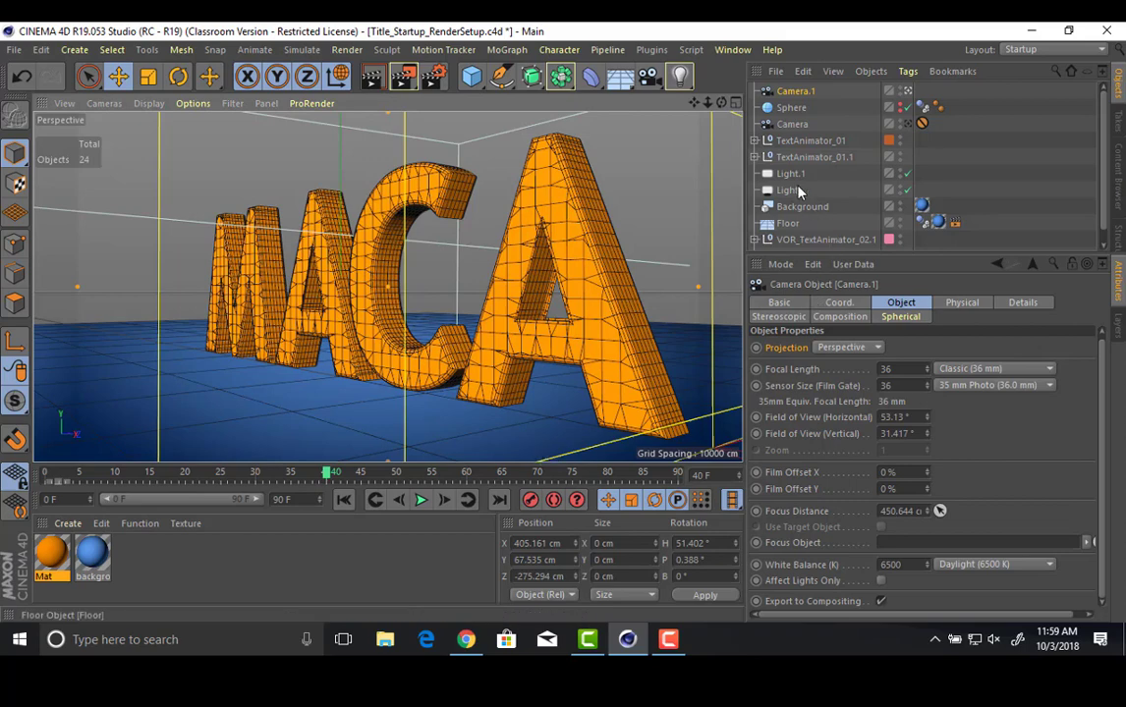
Move the effector Group of TextAnimator_01.1 along X to about 271 cm so the final A breaks apart.
click(755, 157)
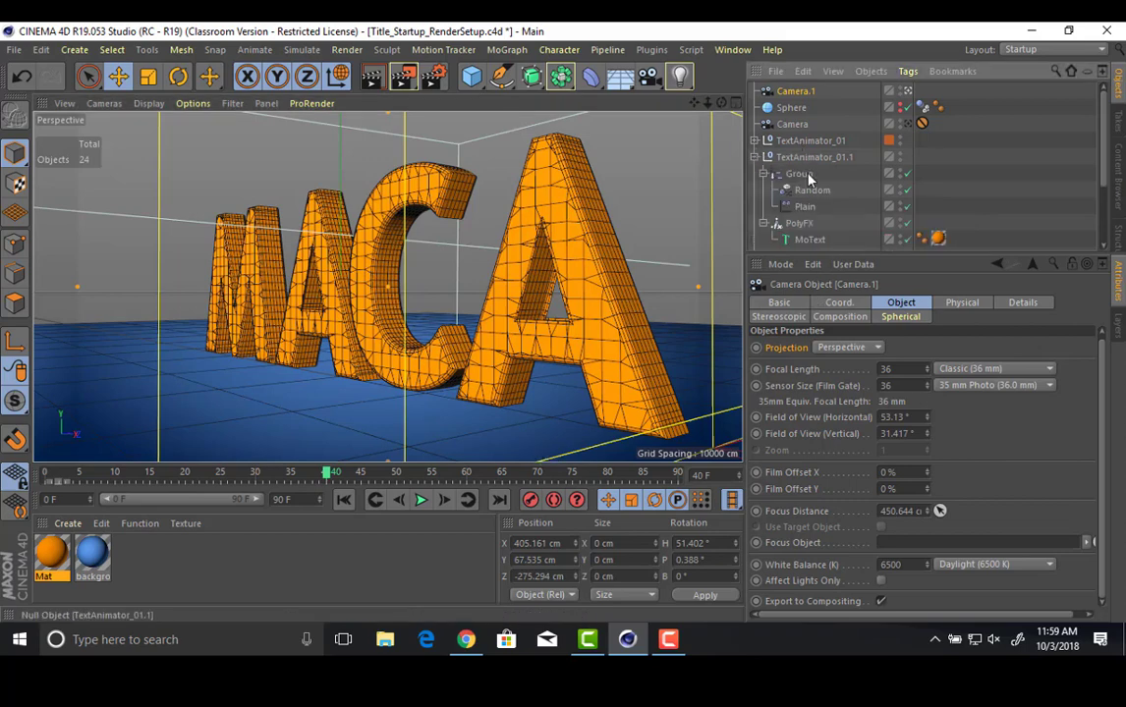
click(799, 173)
key(s)
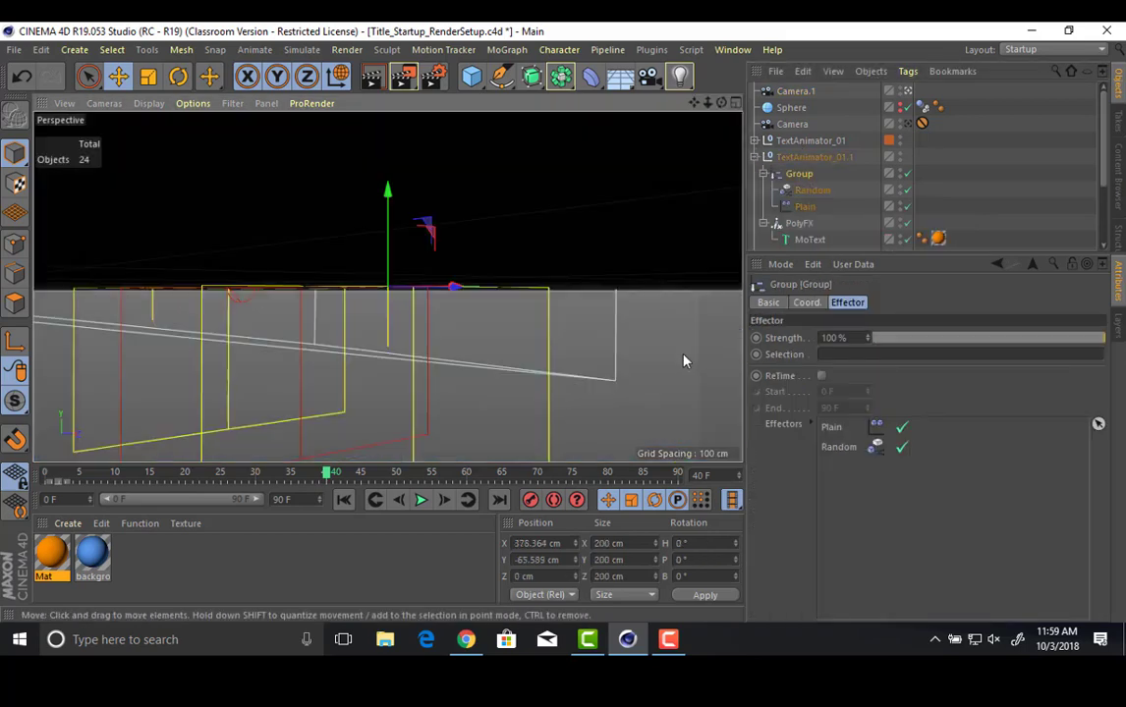
key(ctrl+z)
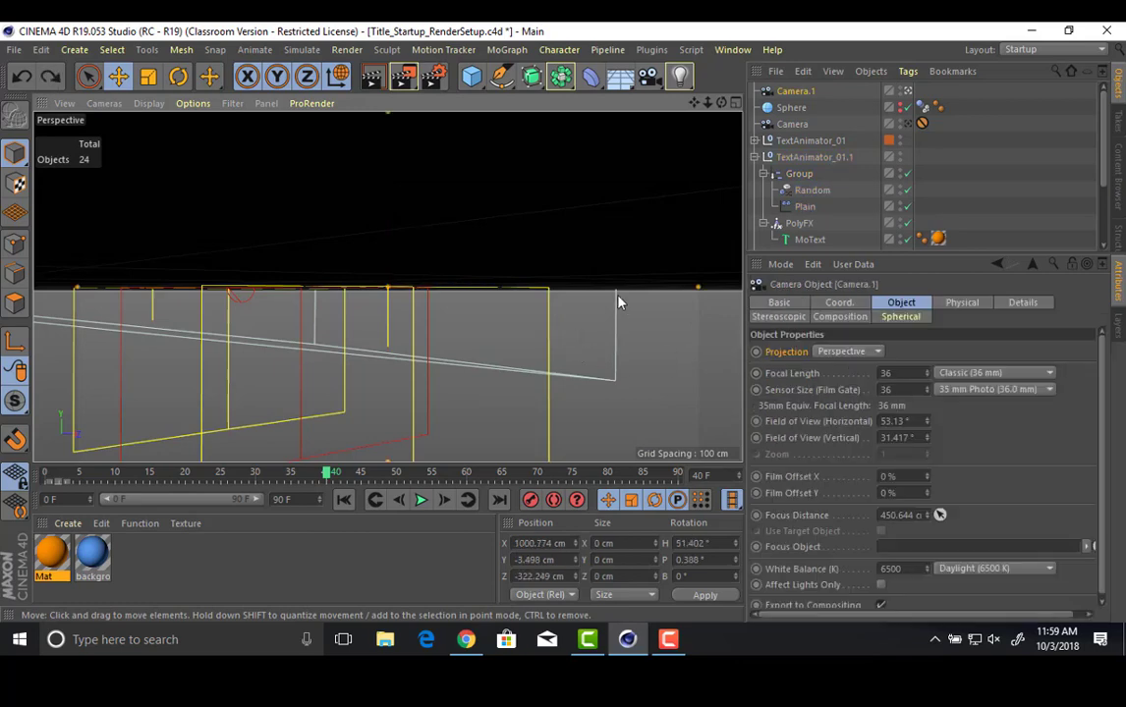
click(798, 174)
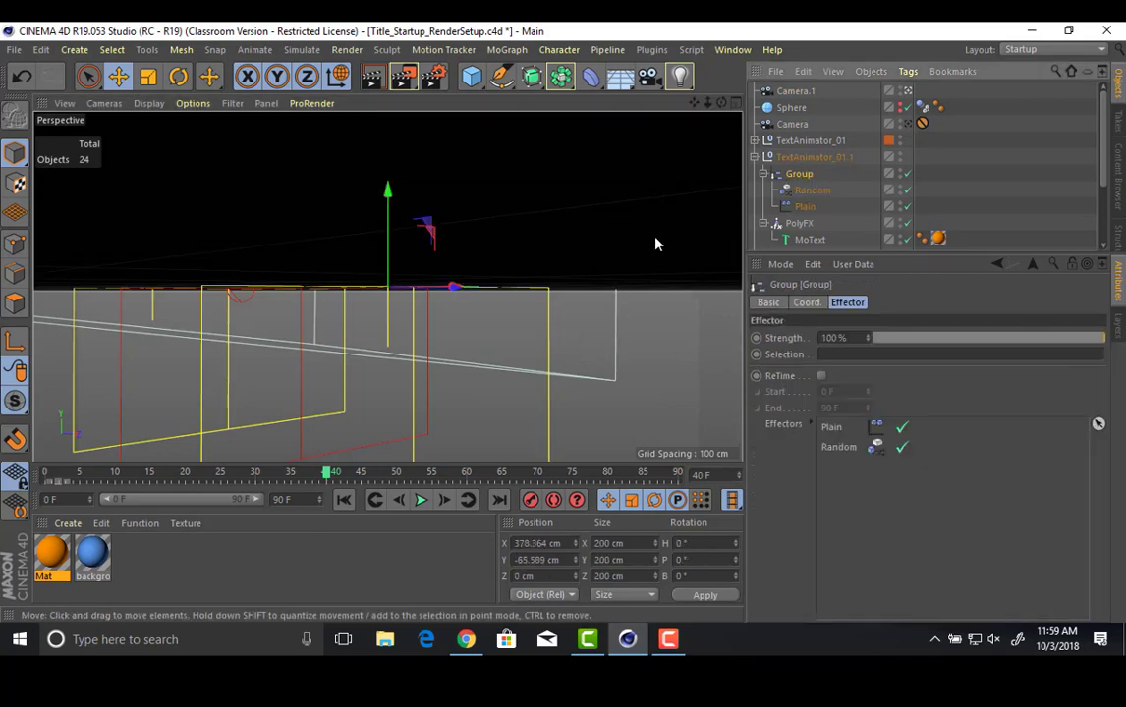
alt+drag(658, 244, 561, 344)
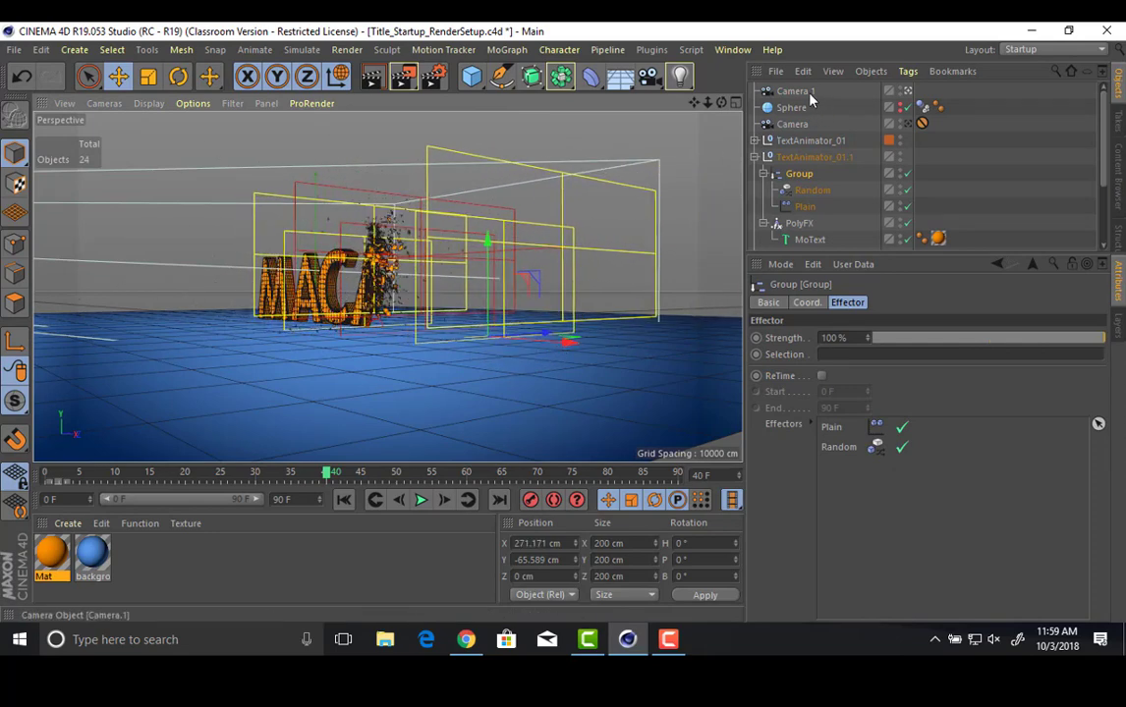
Reframe Camera.1 closer on the shattering title and pick its focus distance again on the letter C.
click(810, 93)
click(441, 267)
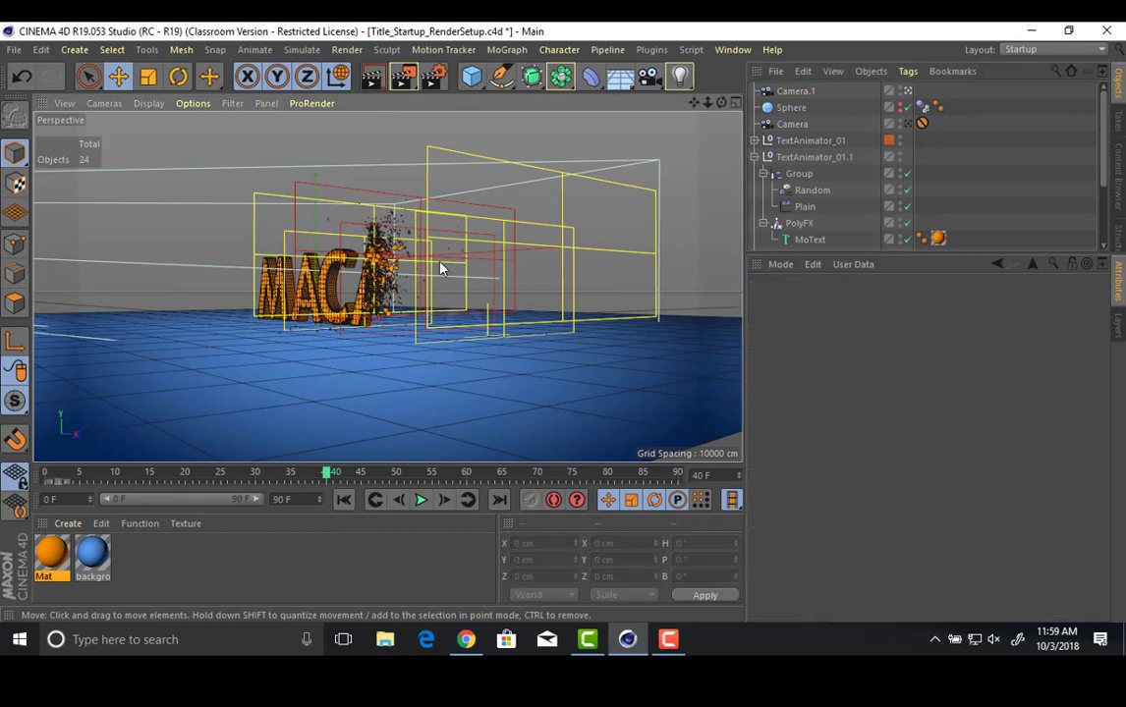
alt+drag(441, 267, 693, 205)
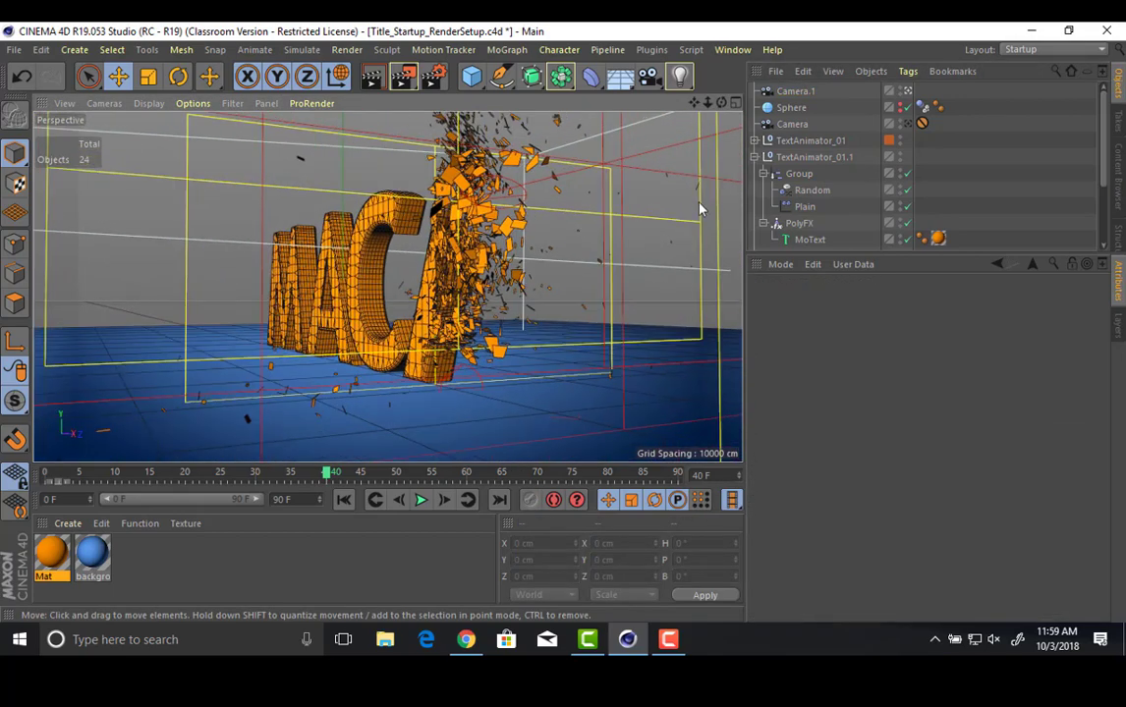
click(802, 91)
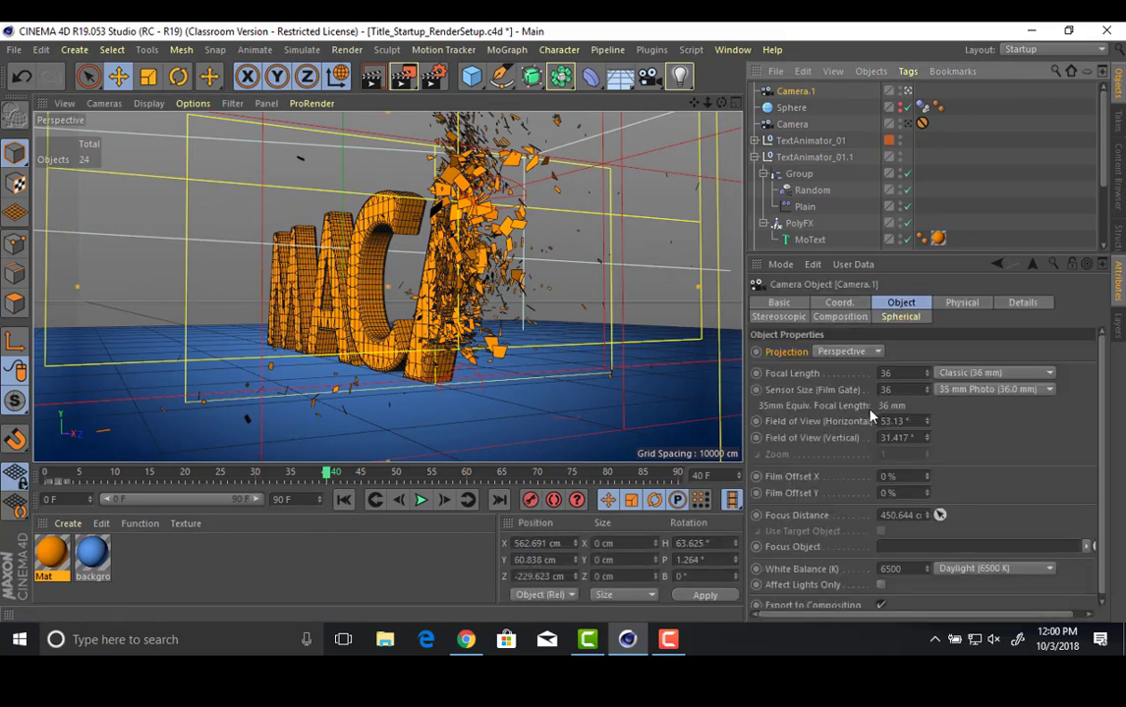
click(940, 515)
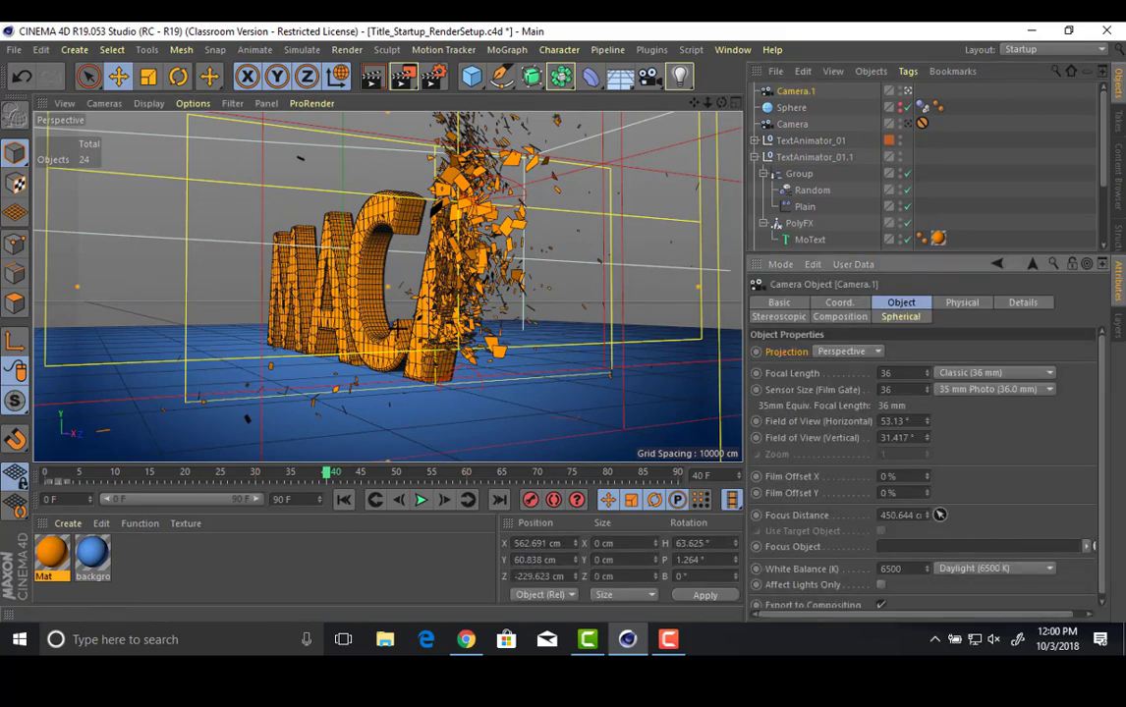
click(393, 223)
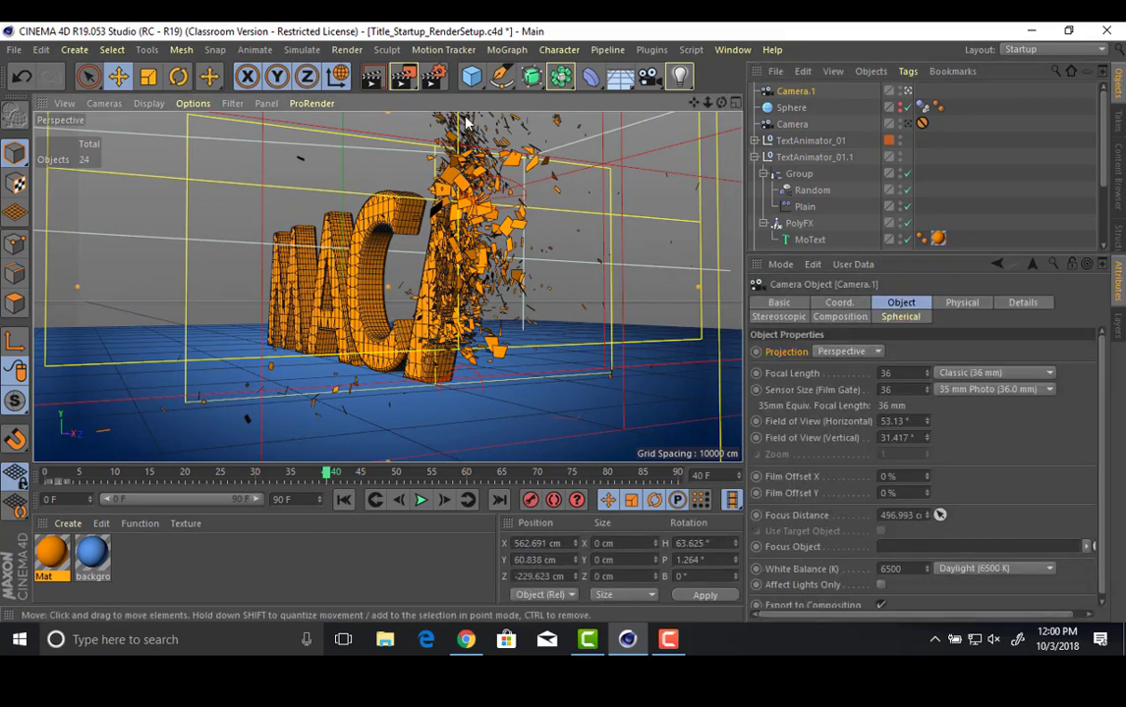
Enable Depth Of Field for the Physical renderer and set its Sampling Quality to Low.
click(432, 76)
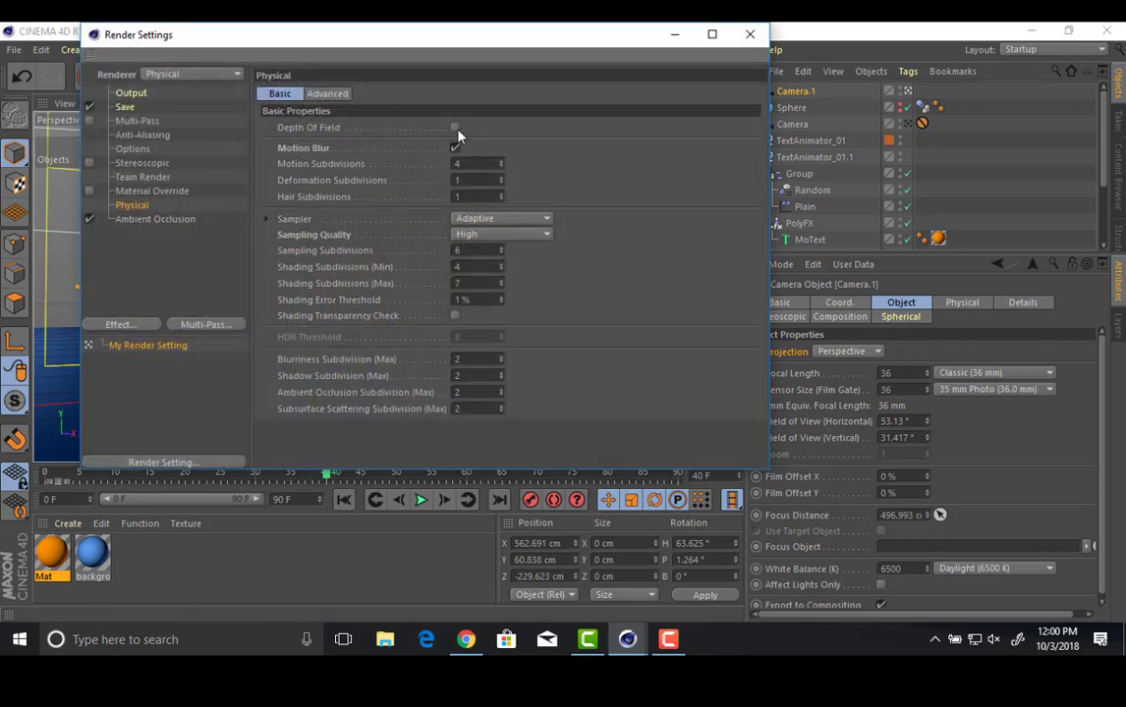
click(455, 128)
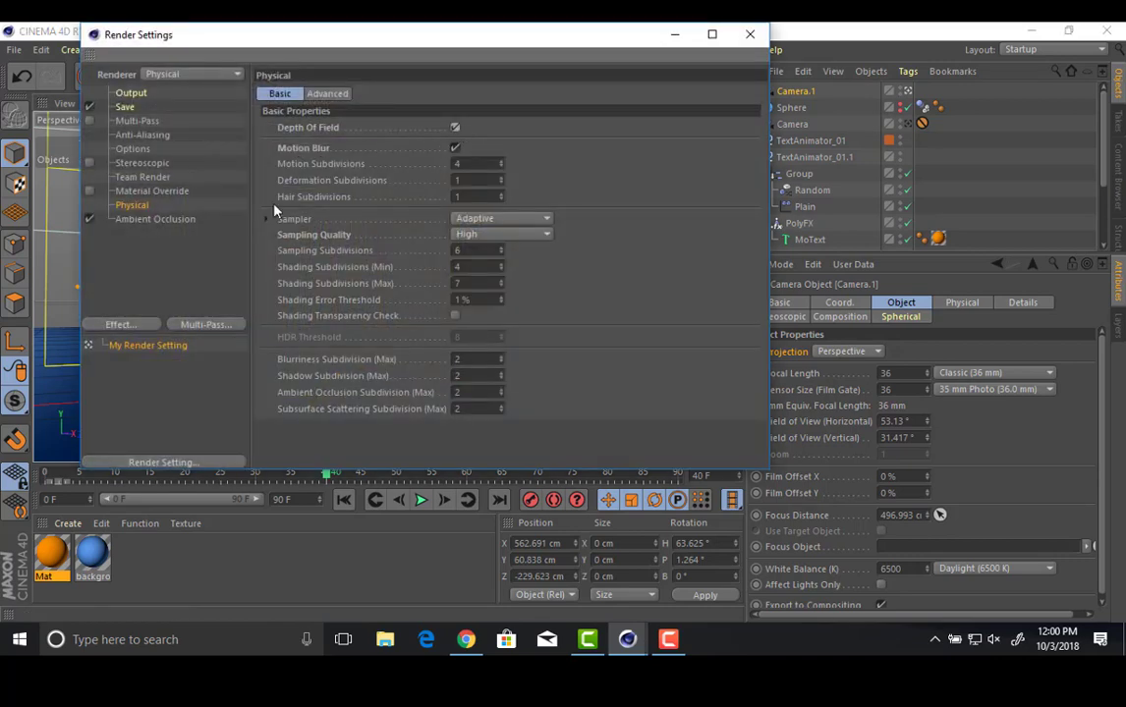
click(524, 234)
click(519, 266)
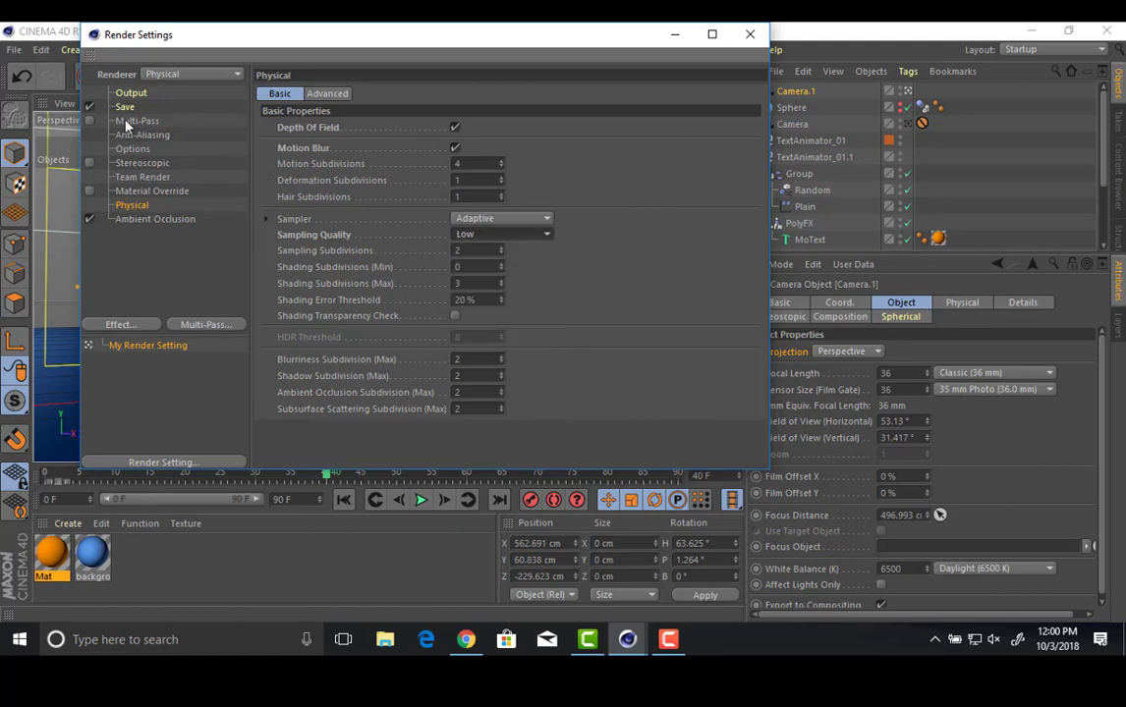
Limit the output frame range to Current Frame and close the render settings.
click(130, 93)
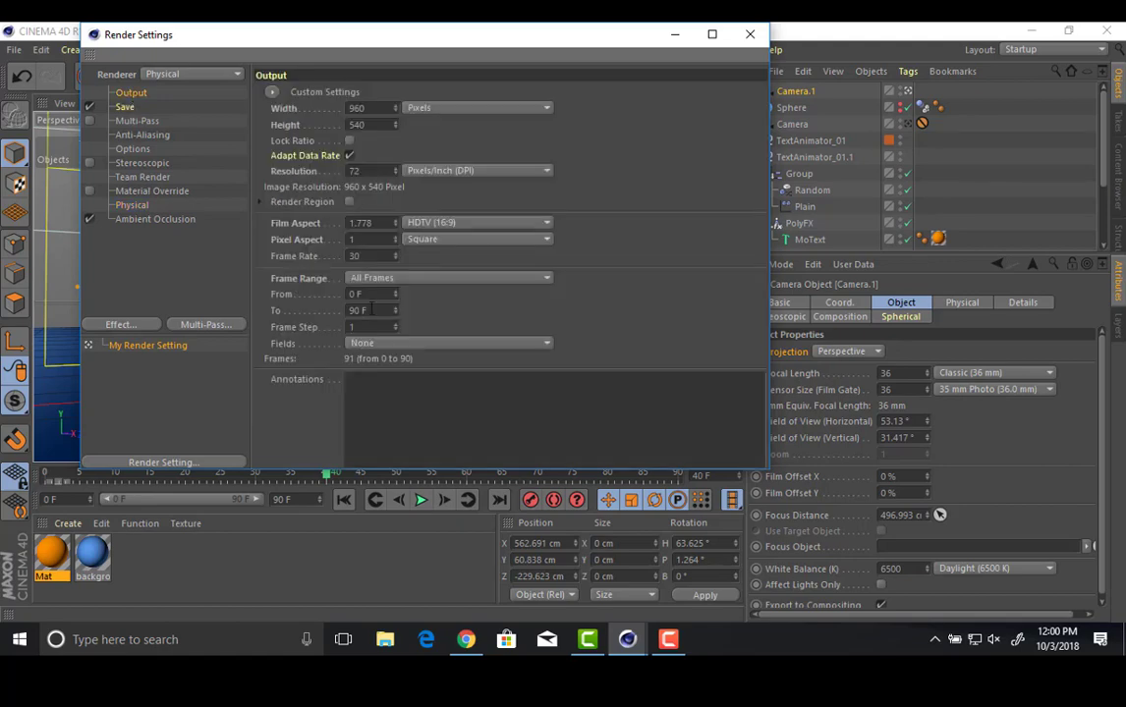
click(371, 281)
click(378, 311)
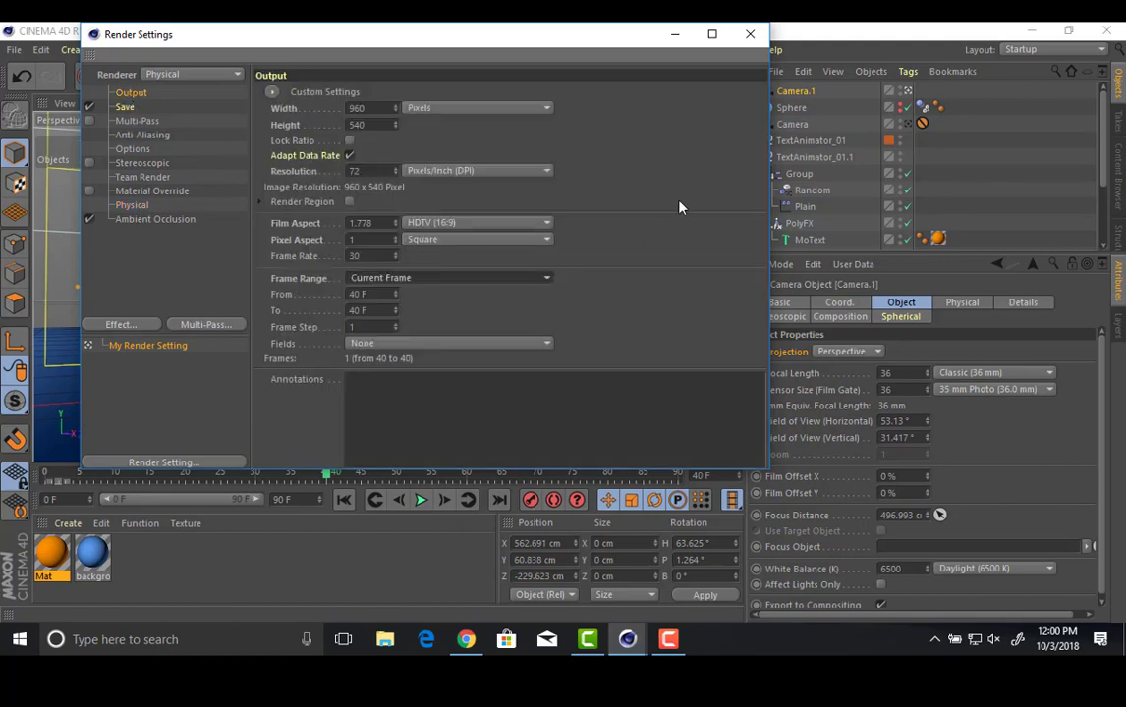
click(749, 39)
Test-render the current frame in the Picture Viewer, inspect the blur, and stop the render.
key(ctrl+r)
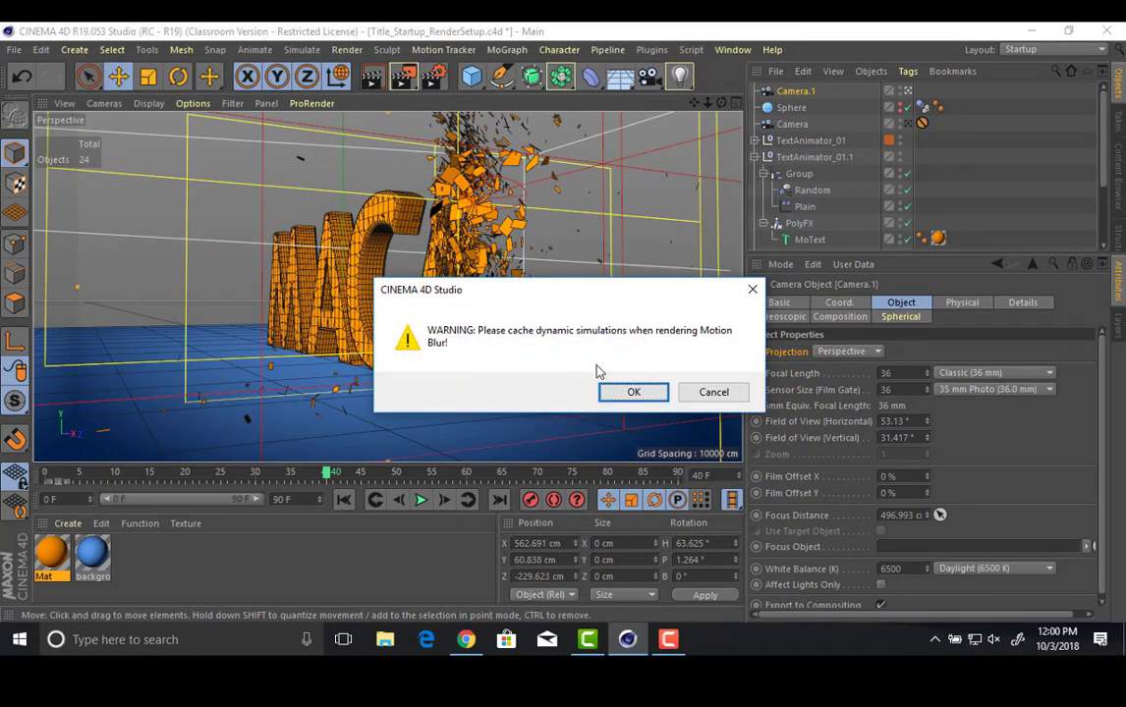
click(641, 392)
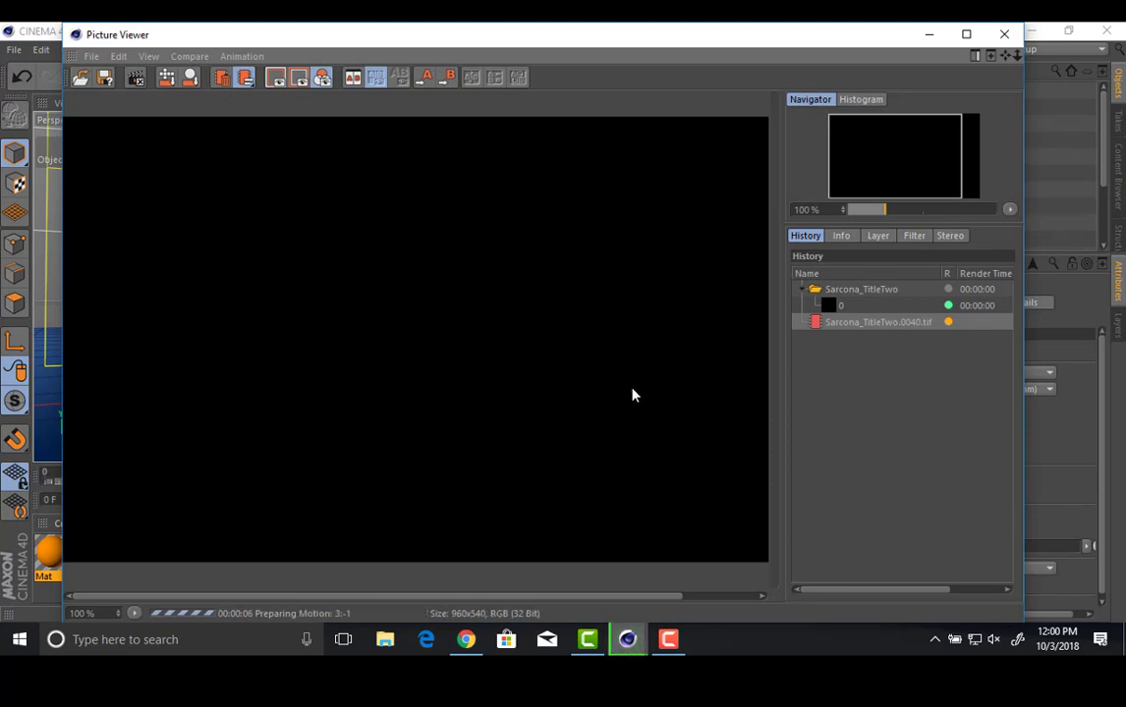
scroll(632, 391, down, 2)
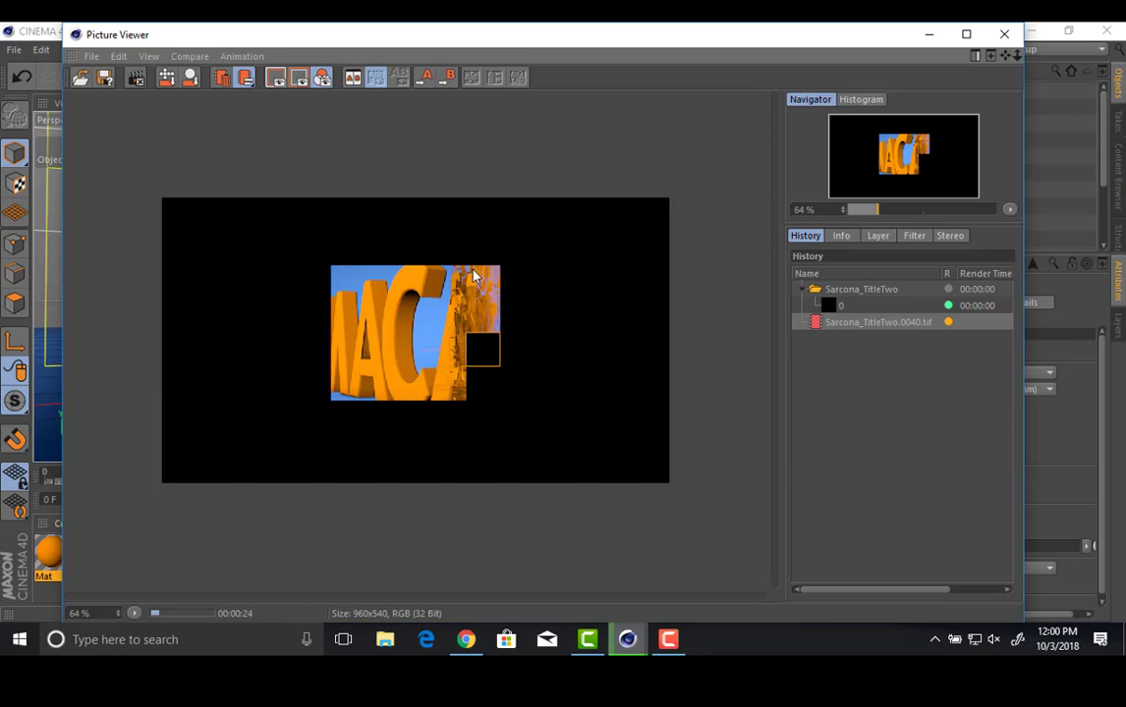
scroll(487, 260, up, 1)
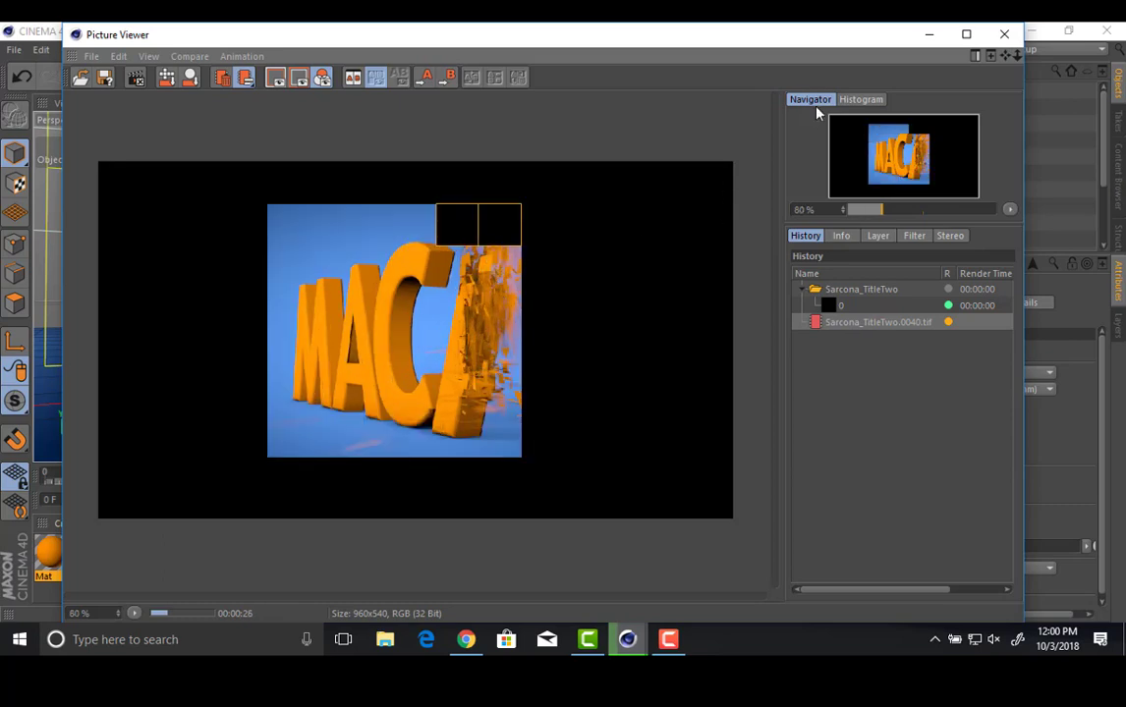
click(1004, 35)
key(Return)
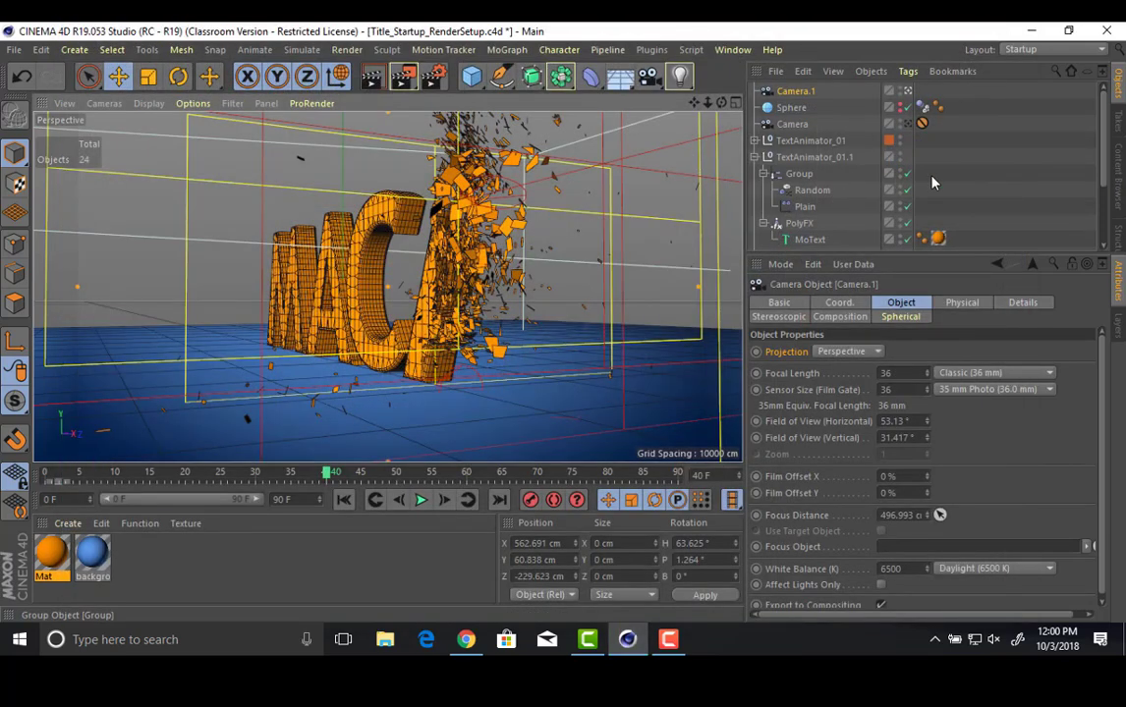
Set the F-Stop of Camera.1 to 1 in its physical properties.
click(962, 301)
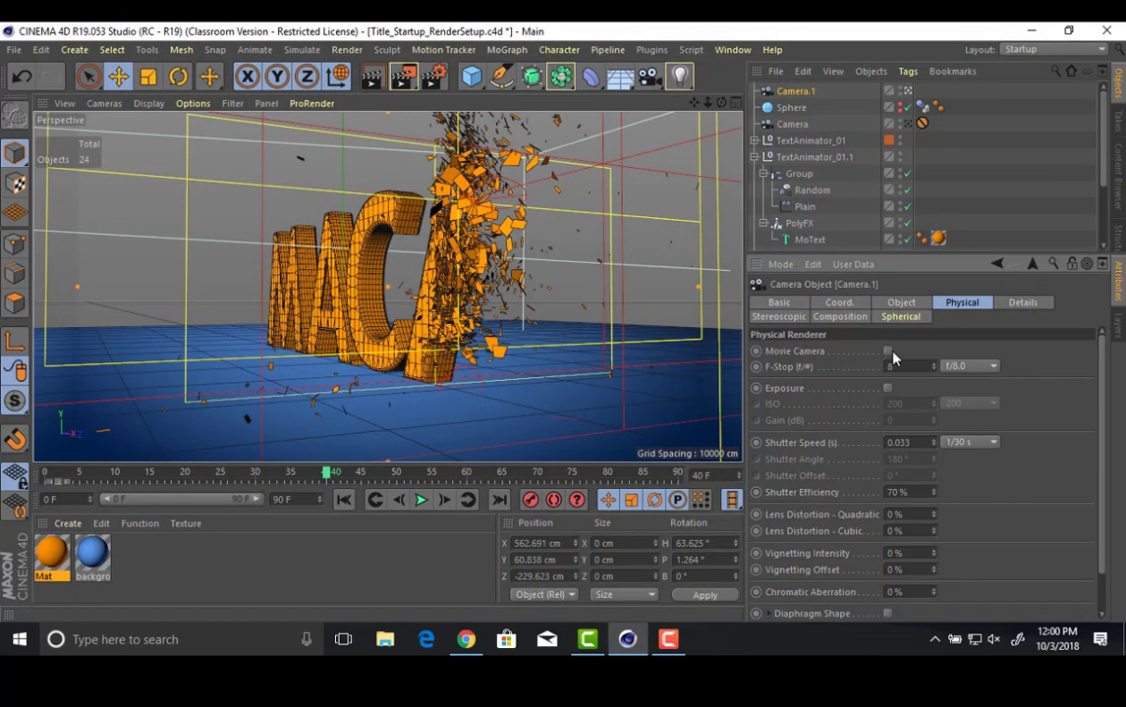
text(1)
key(Return)
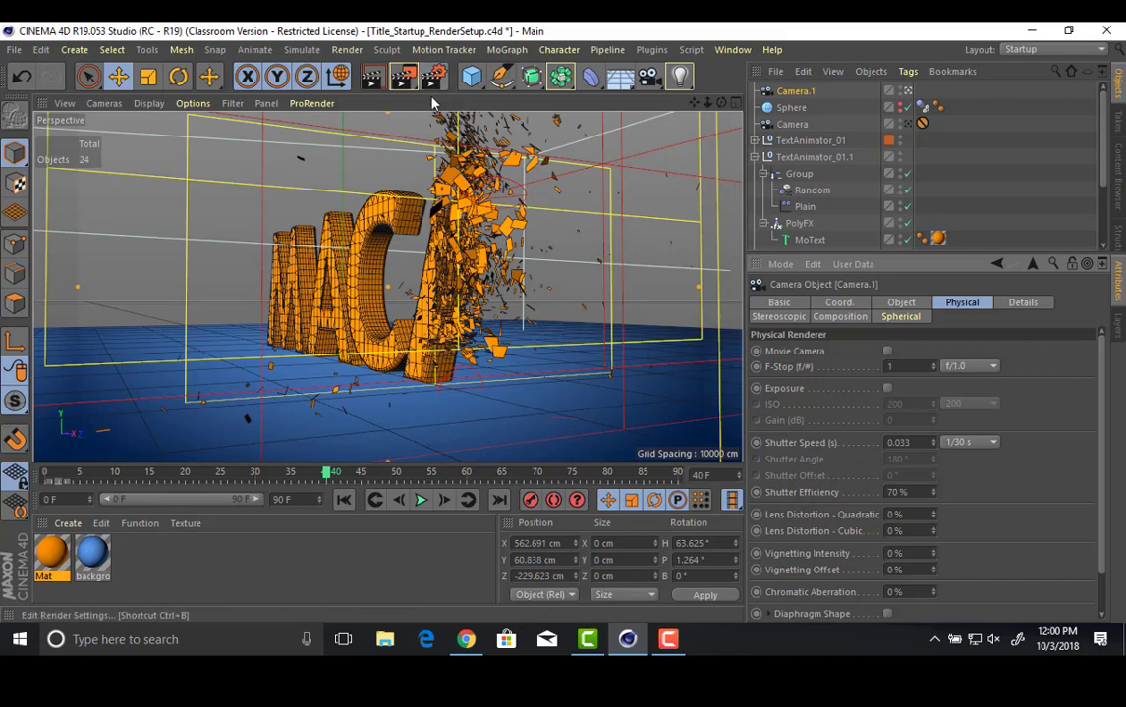
Check the Physical renderer's depth of field settings and preview-render the camera view in the viewport.
click(433, 76)
click(196, 222)
click(201, 205)
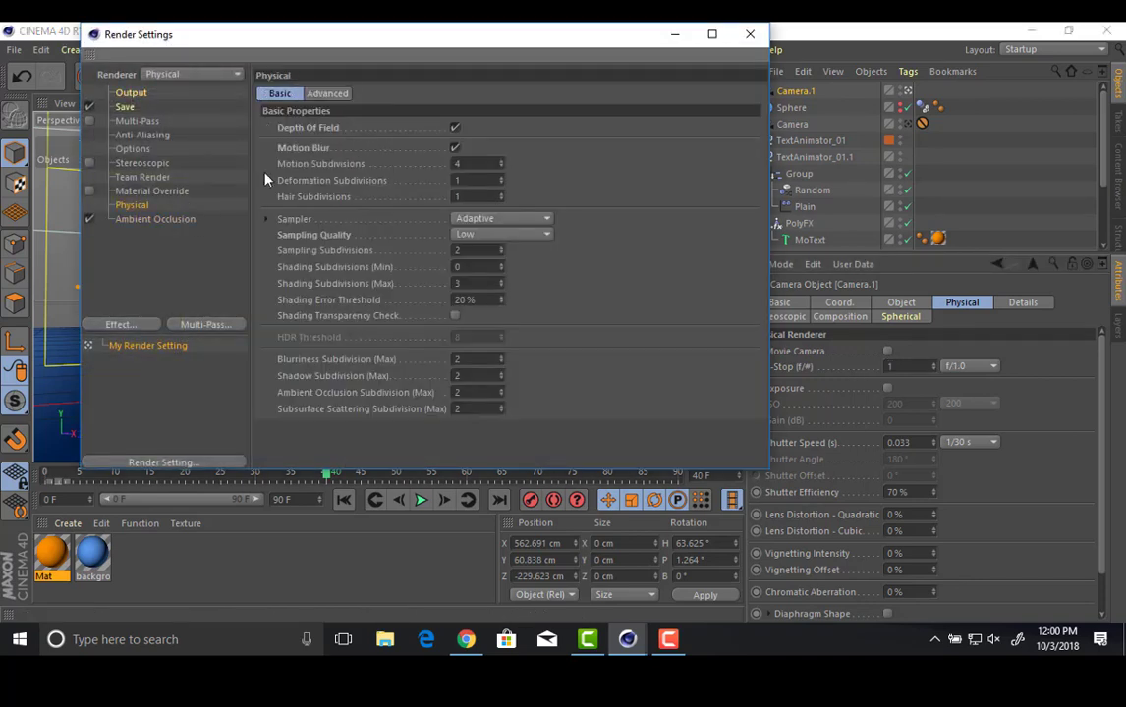
click(749, 34)
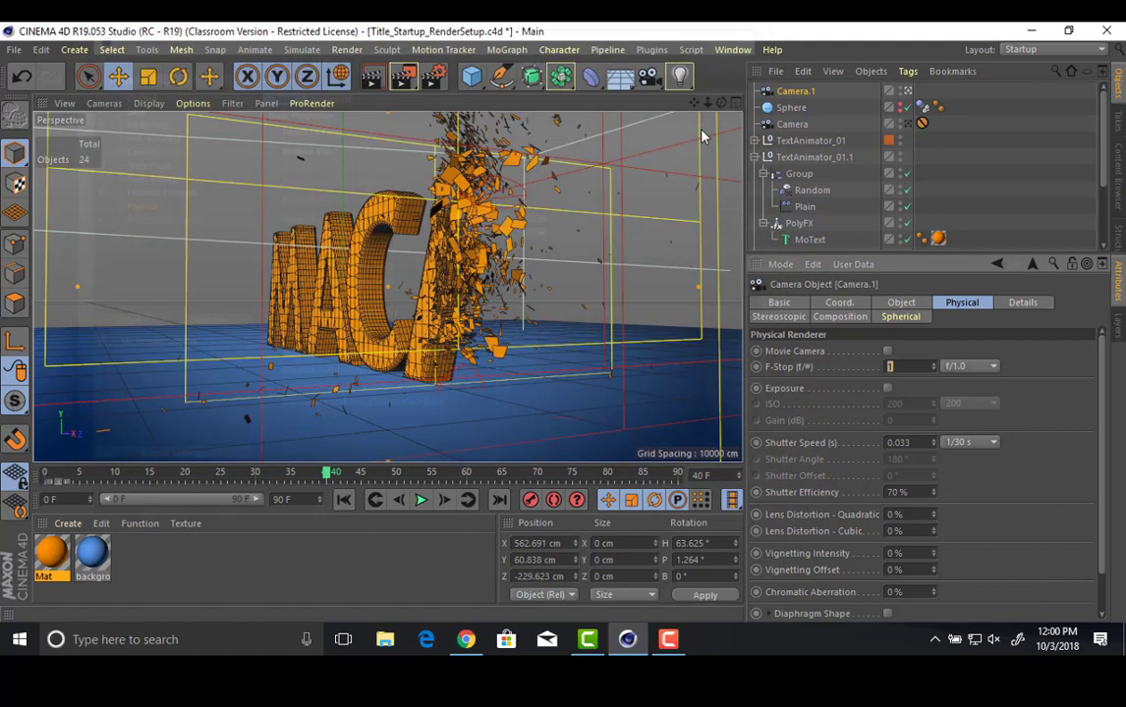
key(ctrl+r)
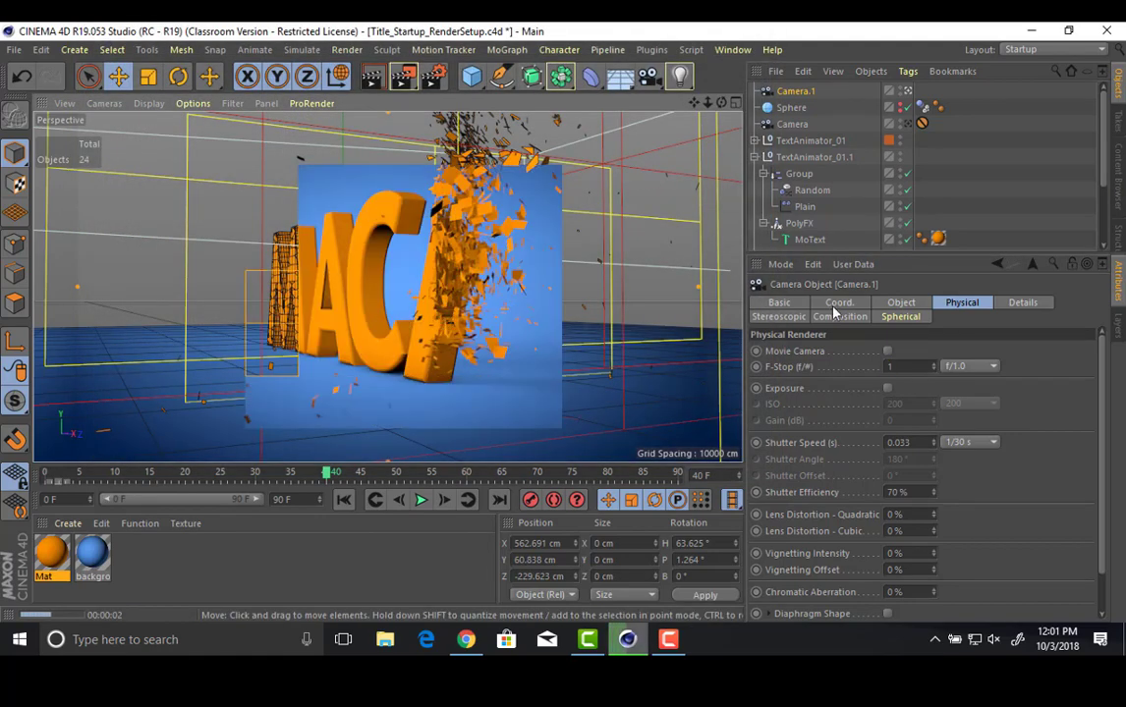
Lower the F-Stop of Camera.1 to 0.2 for a stronger depth of field.
double_click(907, 369)
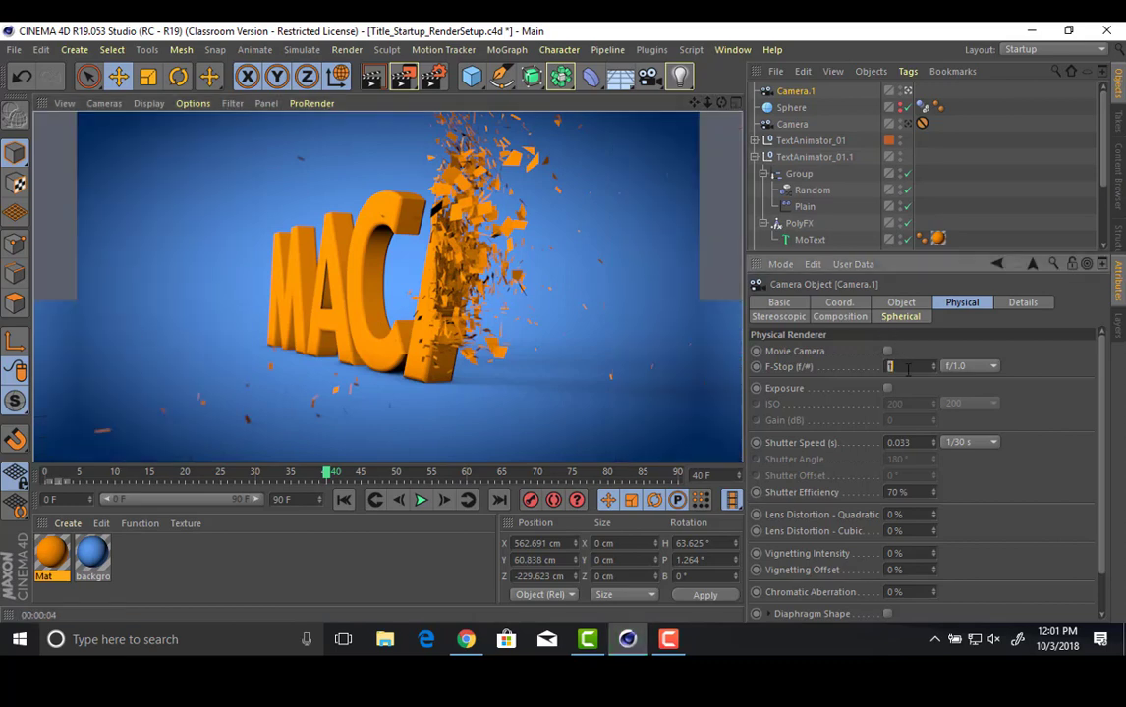
text(.2)
key(Return)
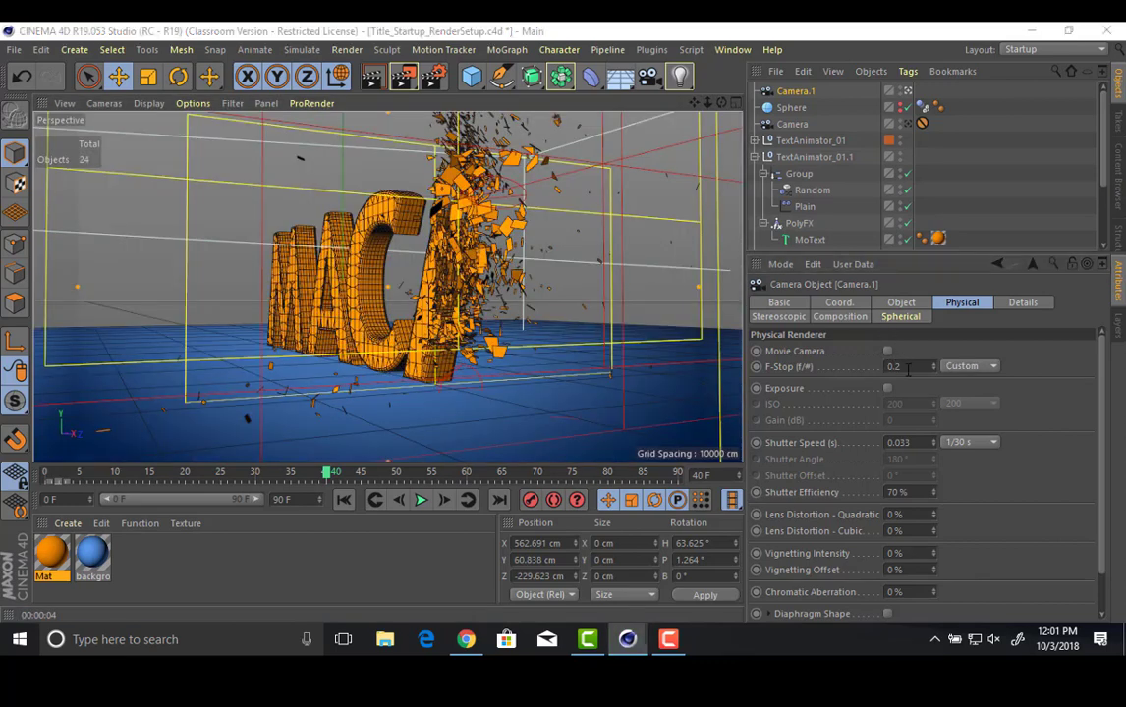
Render the current frame to the Picture Viewer, narrow the viewer window, and compare the result with the earlier render.
key(shift+r)
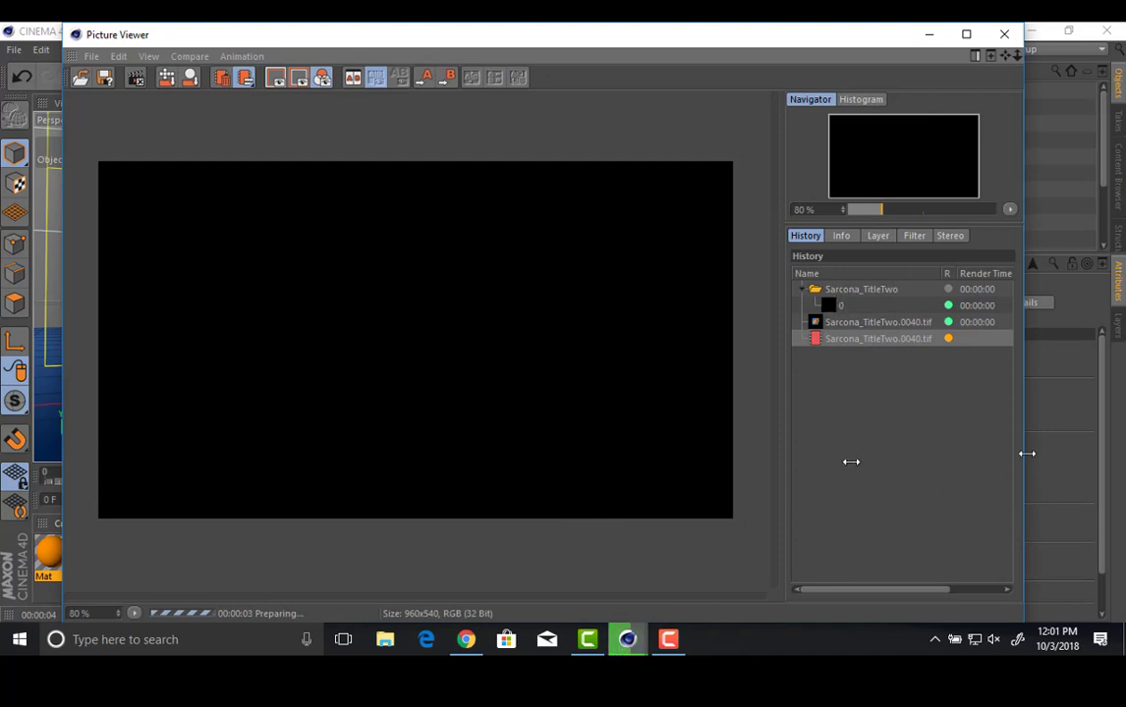
drag(1026, 453, 908, 457)
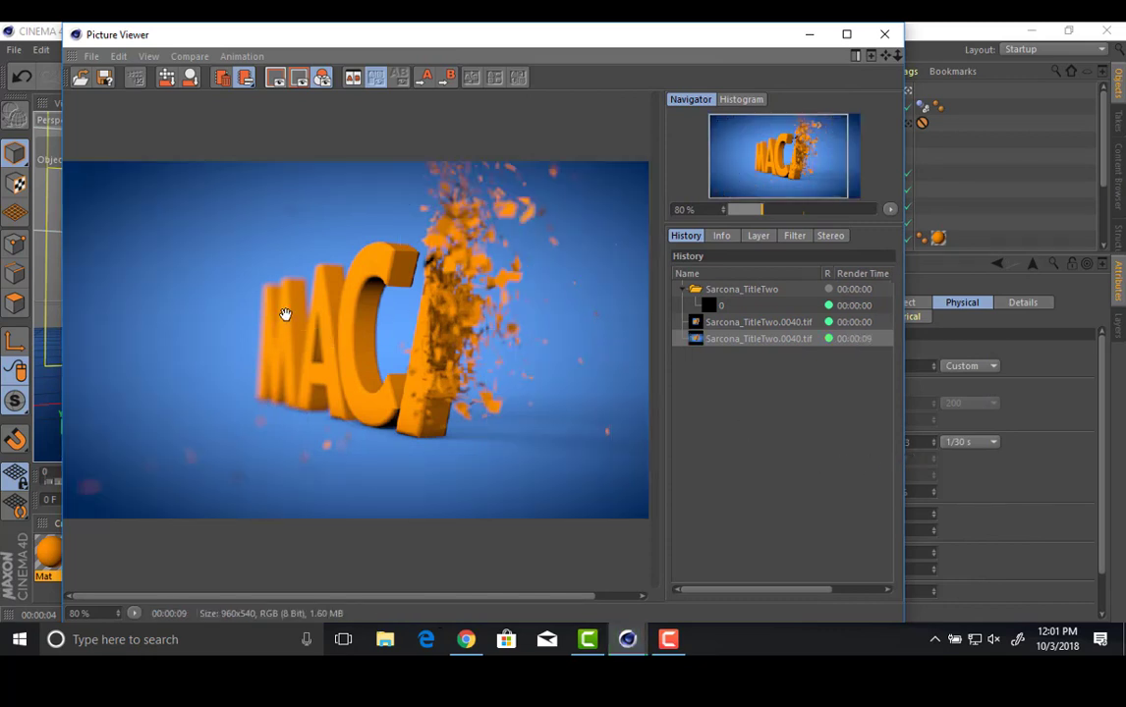
click(735, 324)
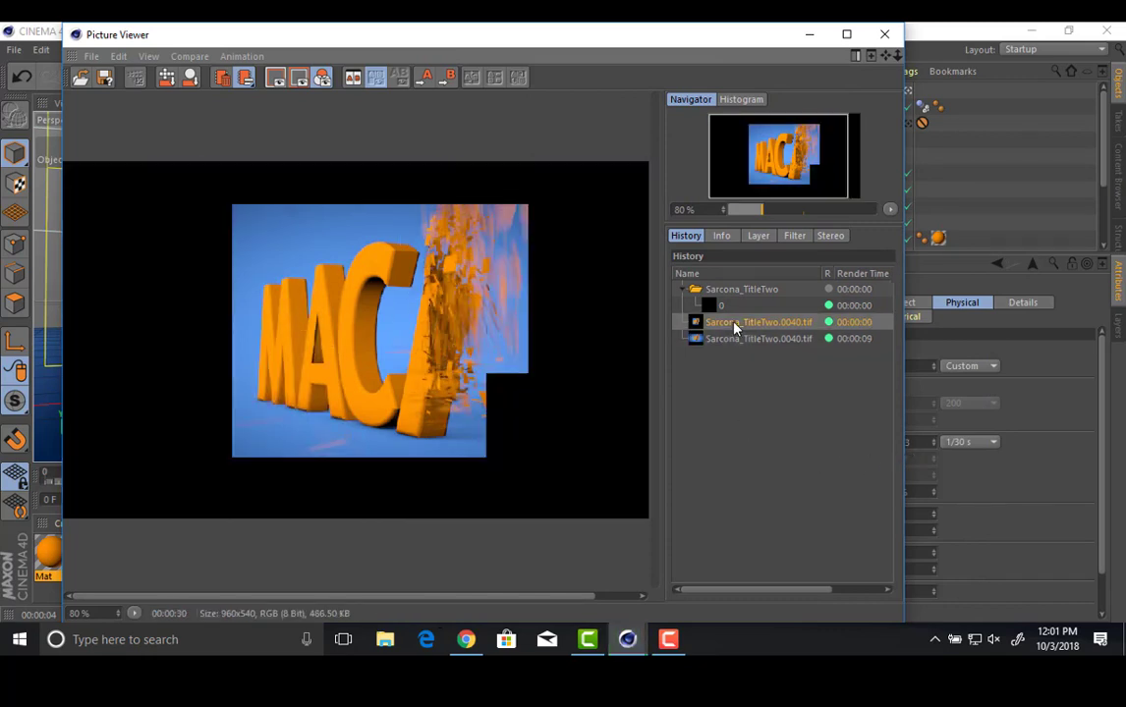
Compare the two Sarcona_TitleTwo.0040.tif renders in the Picture Viewer history, ending on the latest one.
click(736, 339)
click(734, 326)
click(736, 339)
Move the Picture Viewer out of the way and enable Motion Blur for the Physical renderer in the render settings.
drag(726, 46, 730, 271)
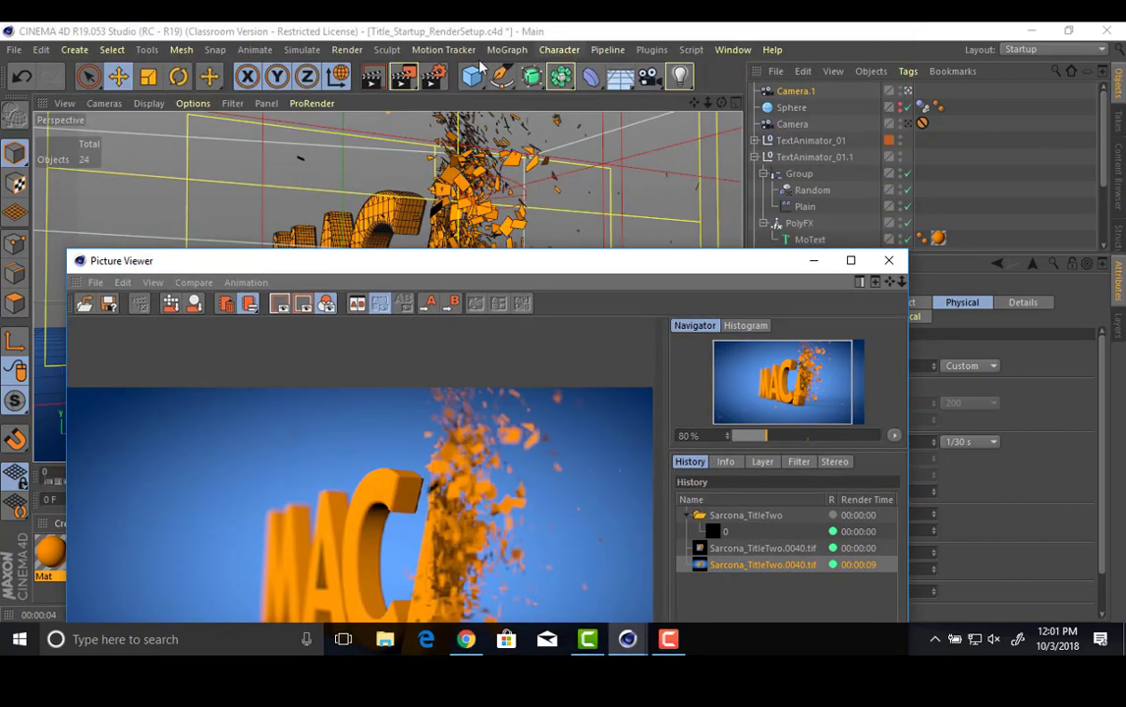
click(433, 76)
click(452, 149)
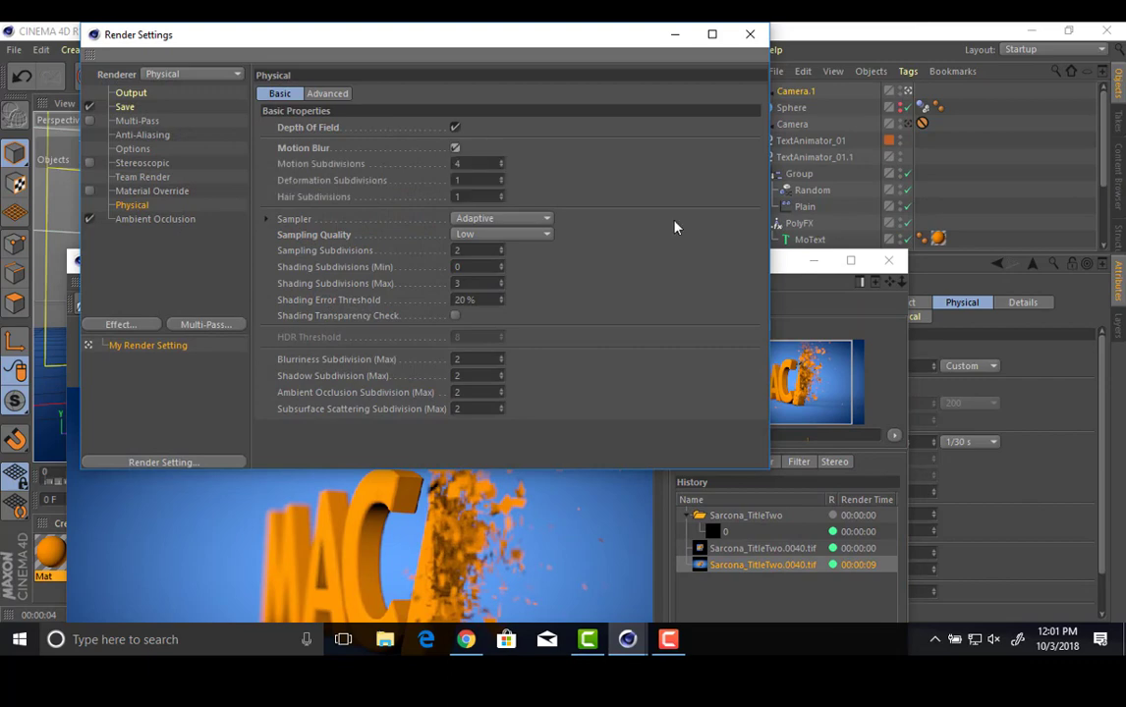
Render the current frame to the Picture Viewer, overwriting the existing Sarcona_TitleTwo.0040.tif, and widen the viewer's image area.
drag(785, 265, 744, 85)
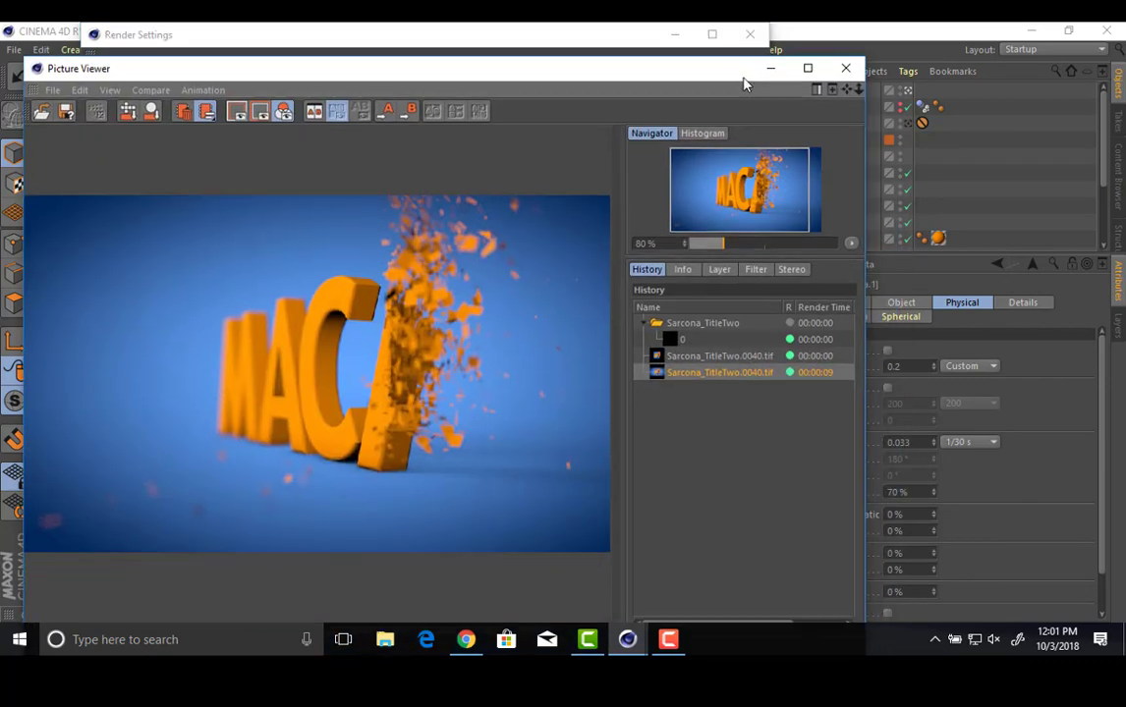
key(shift+r)
key(Return)
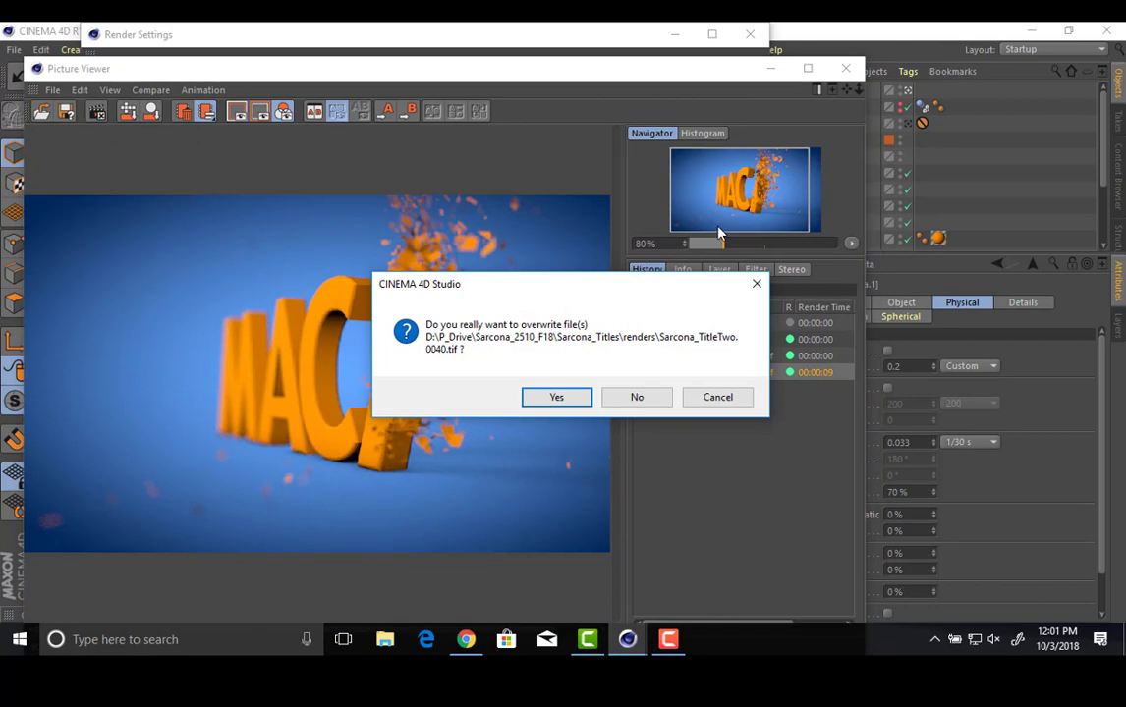
key(Return)
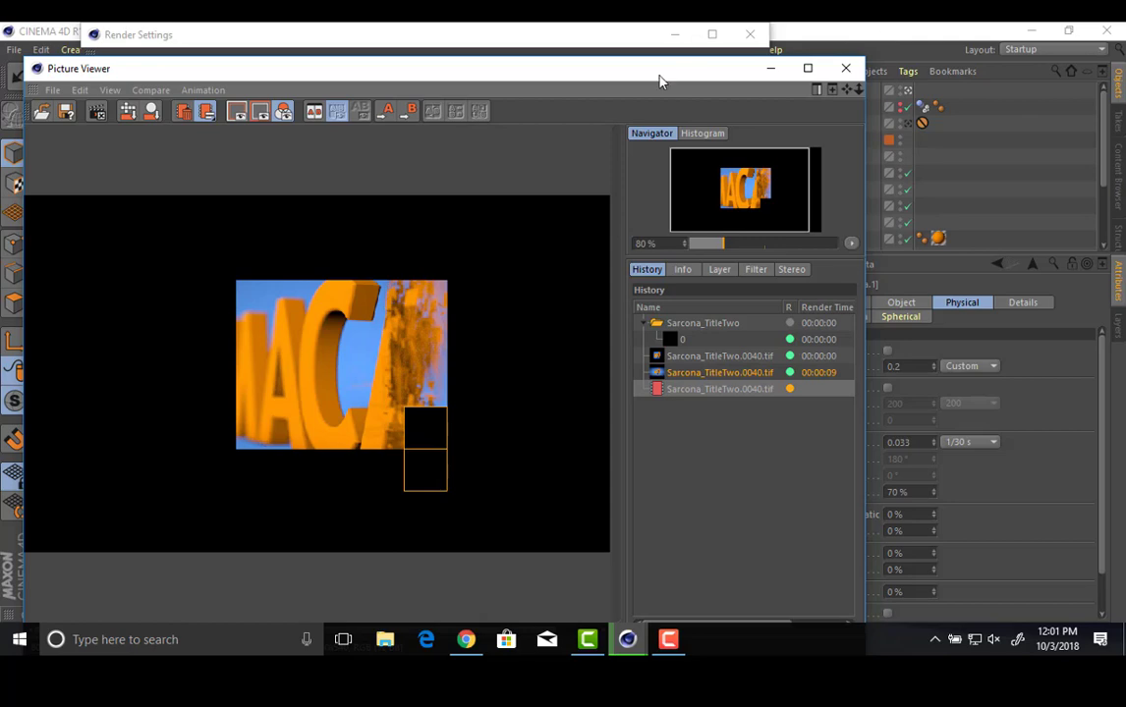
drag(658, 72, 729, 49)
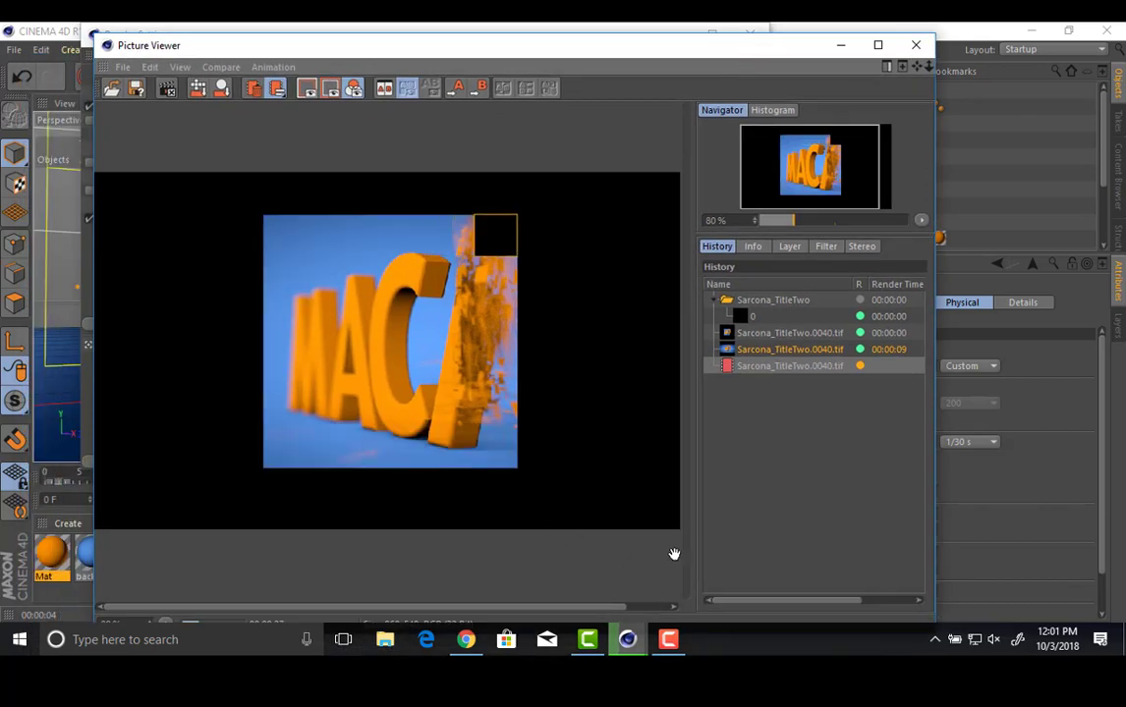
drag(701, 540, 754, 530)
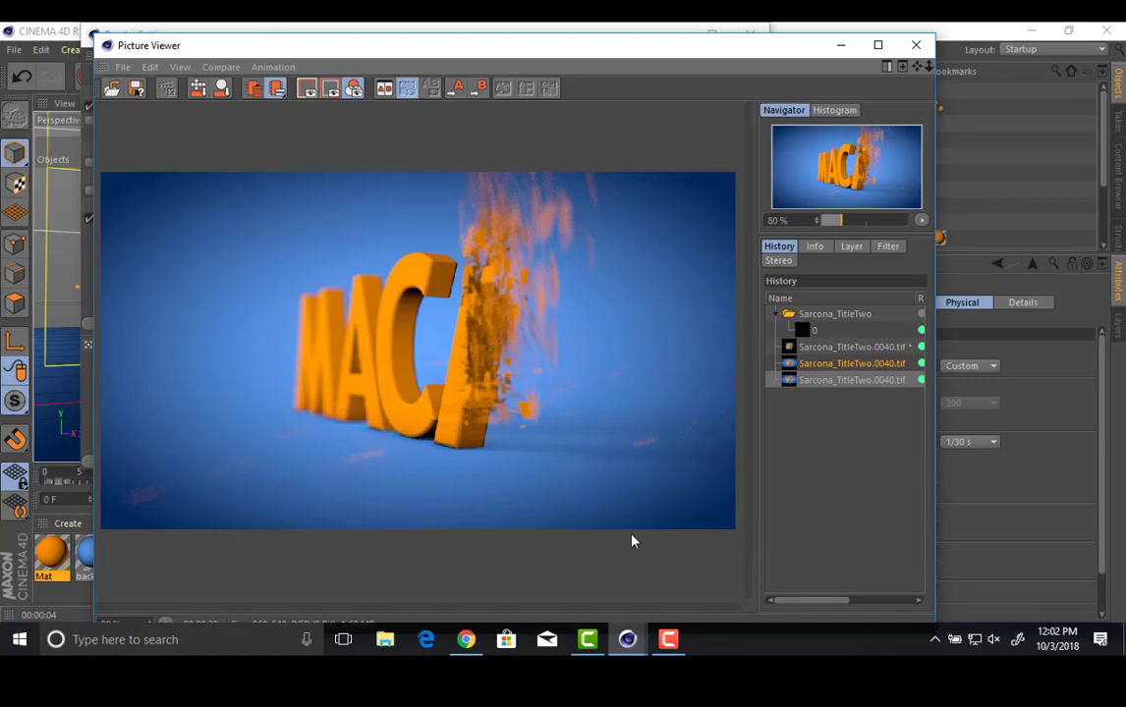
Alternate between the last two frame renders in the history to compare the title with and without motion blur.
key(Up)
key(Down)
key(Up)
key(Down)
key(Up)
key(Down)
key(Up)
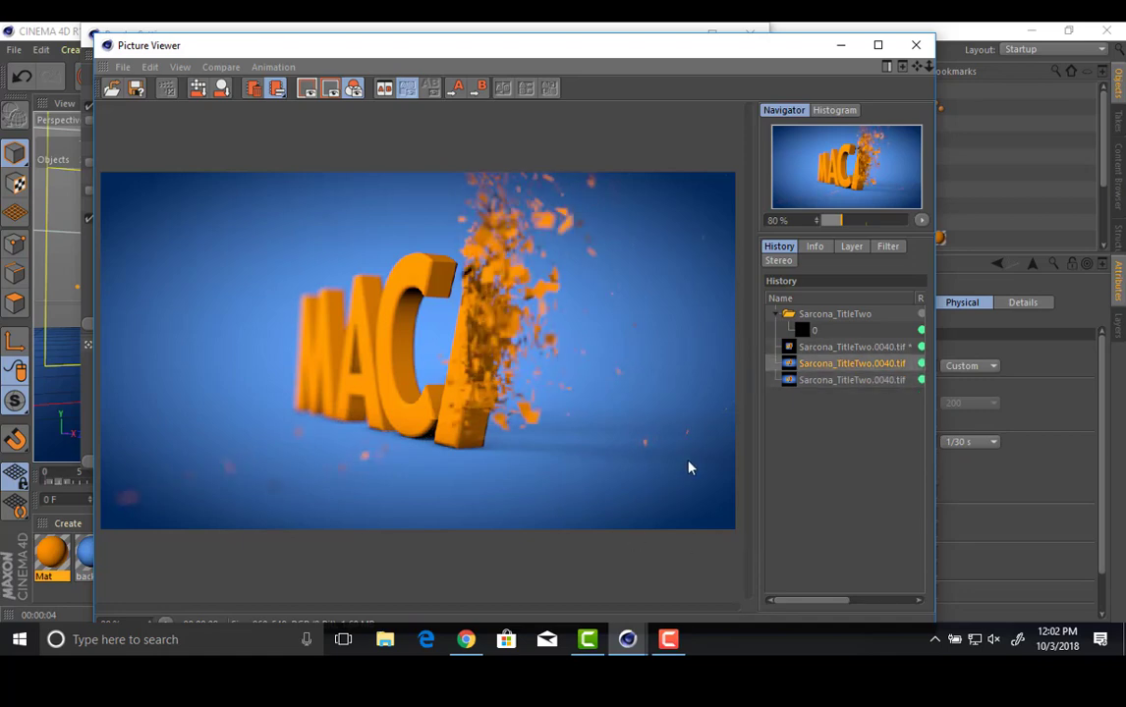
key(Down)
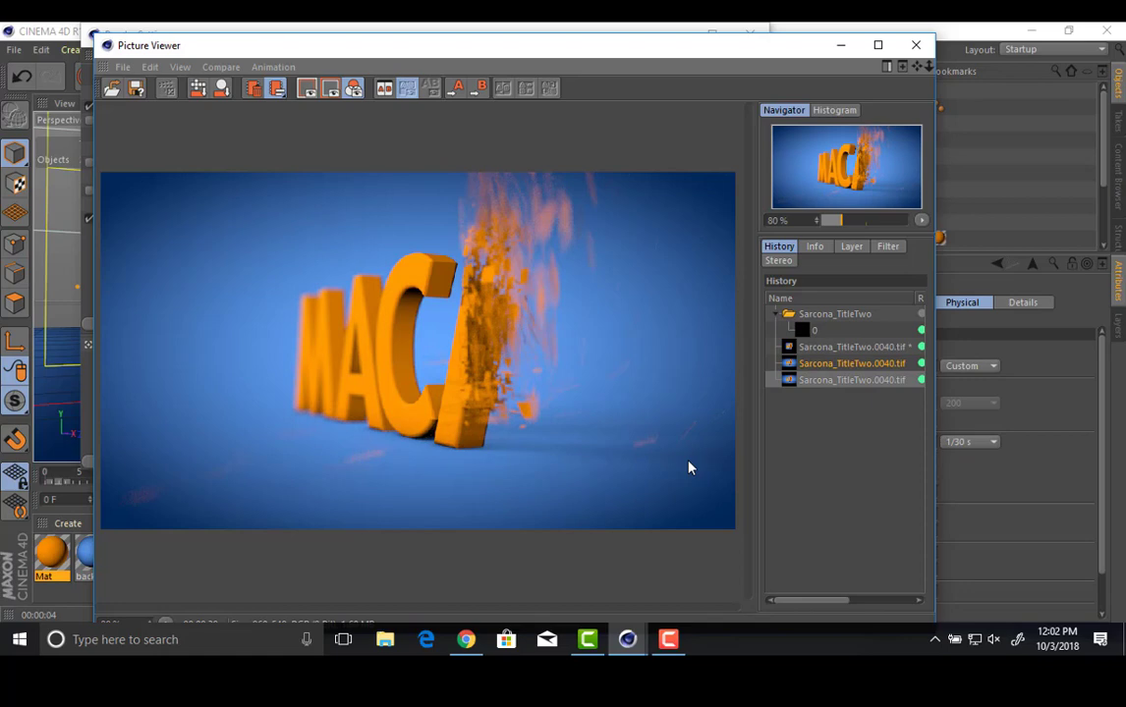